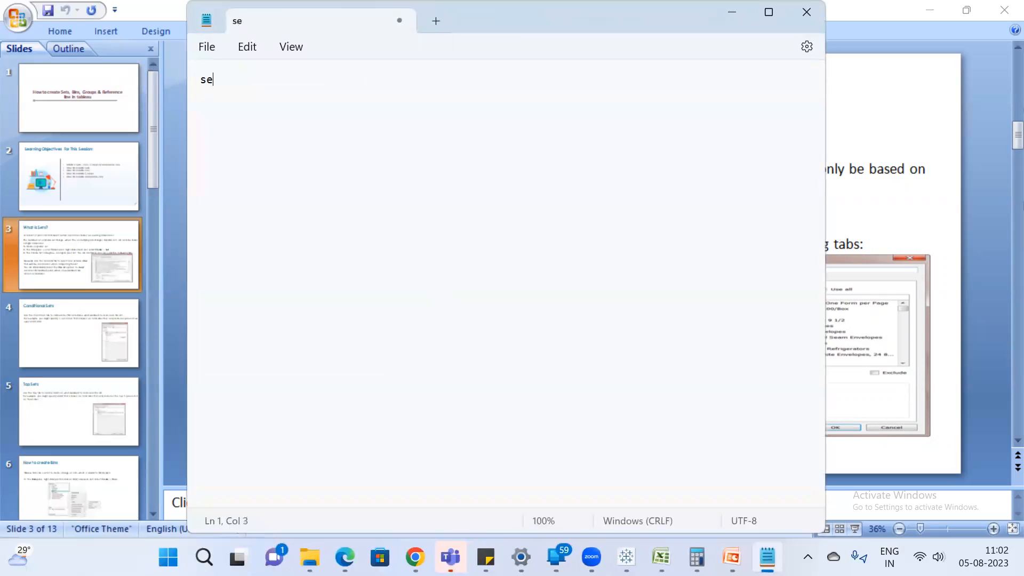
Write the notes "set is dynamic" and "set top 10 based on sales", followed by two sample first names and seven "k" placeholder lines.
{"action": "type", "text": "t is dynamic"}
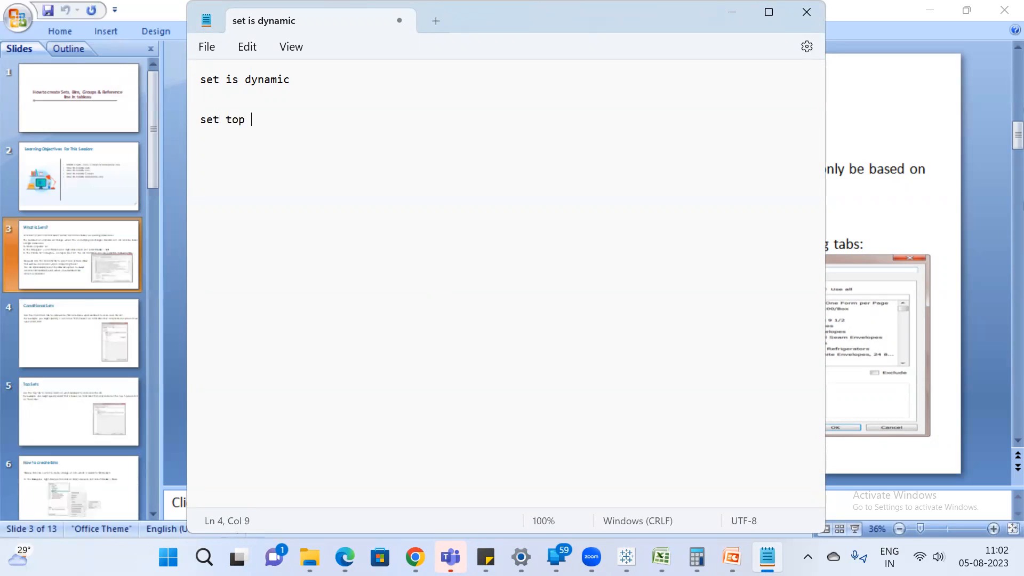
{"action": "type", "text": "based on sales"}
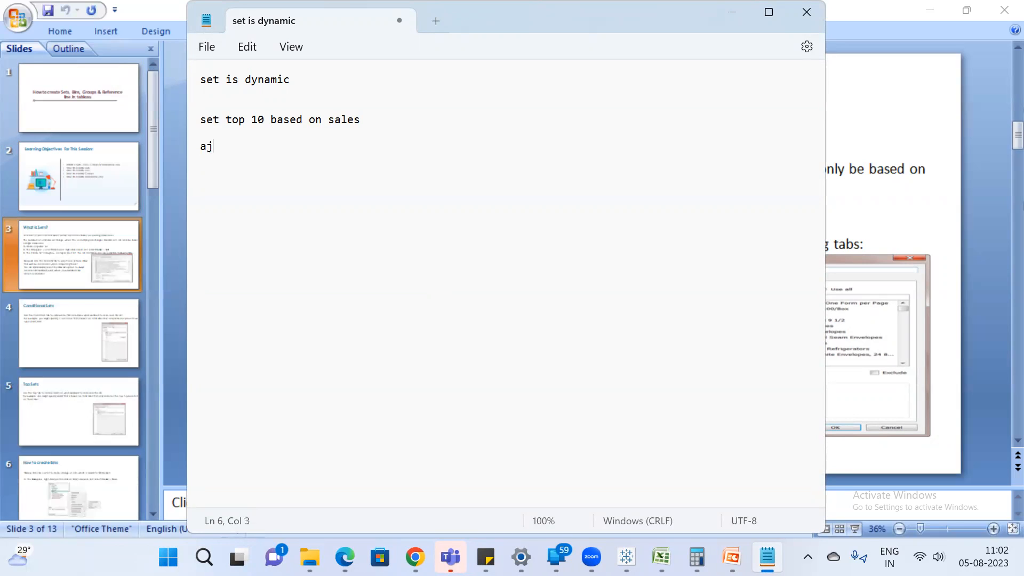
{"action": "type", "text": "vijay k k k k k k k"}
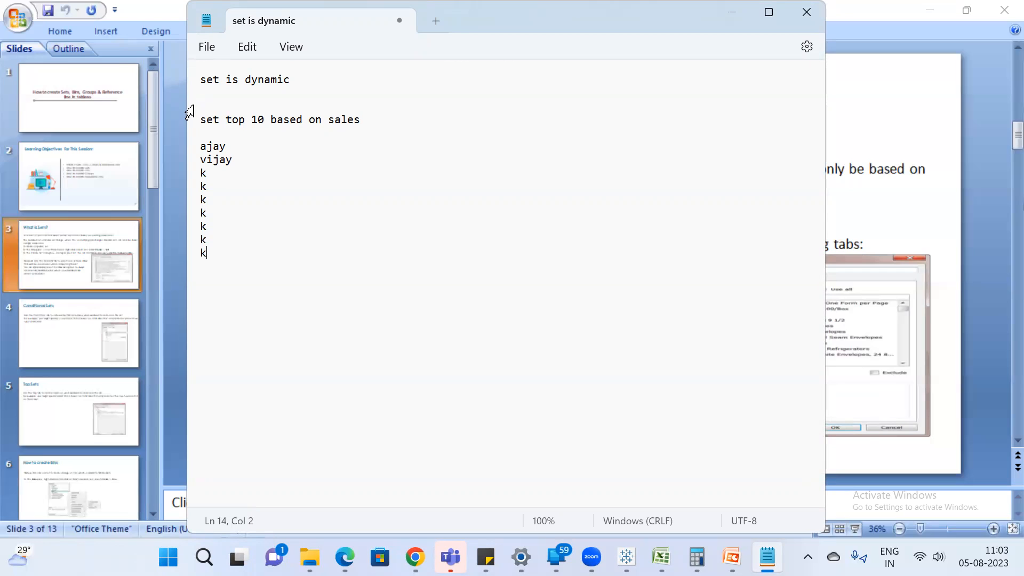
Append "--changes" to the "set top 10 based on sales" line and highlight the list of names below it.
{"action": "left_click", "coordinate": [364, 120]}
{"action": "type", "text": "--changes"}
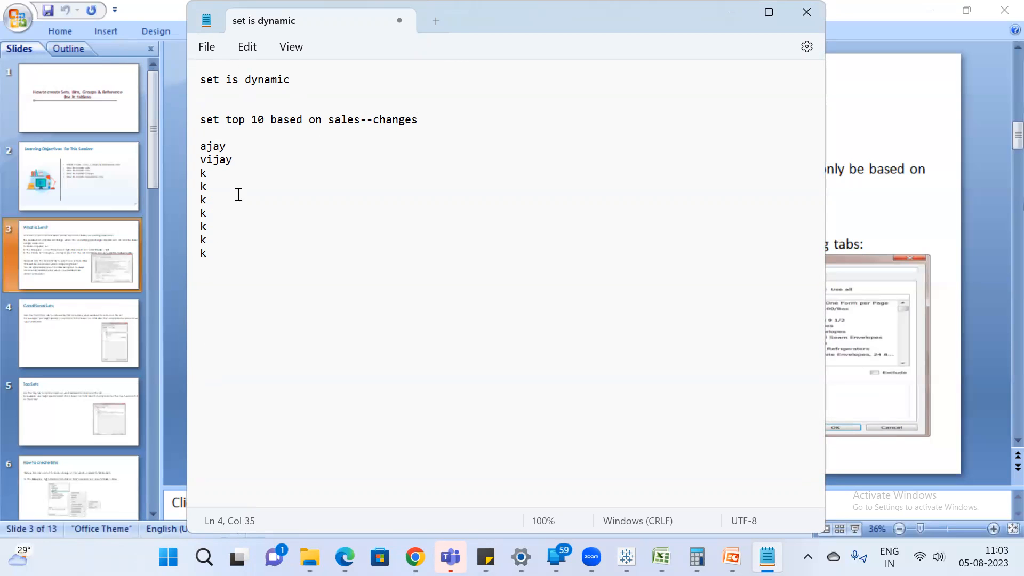
{"action": "left_click_drag", "start_coordinate": [214, 257], "coordinate": [196, 140]}
{"action": "left_click", "coordinate": [246, 221]}
{"action": "left_click_drag", "start_coordinate": [201, 141], "coordinate": [265, 251]}
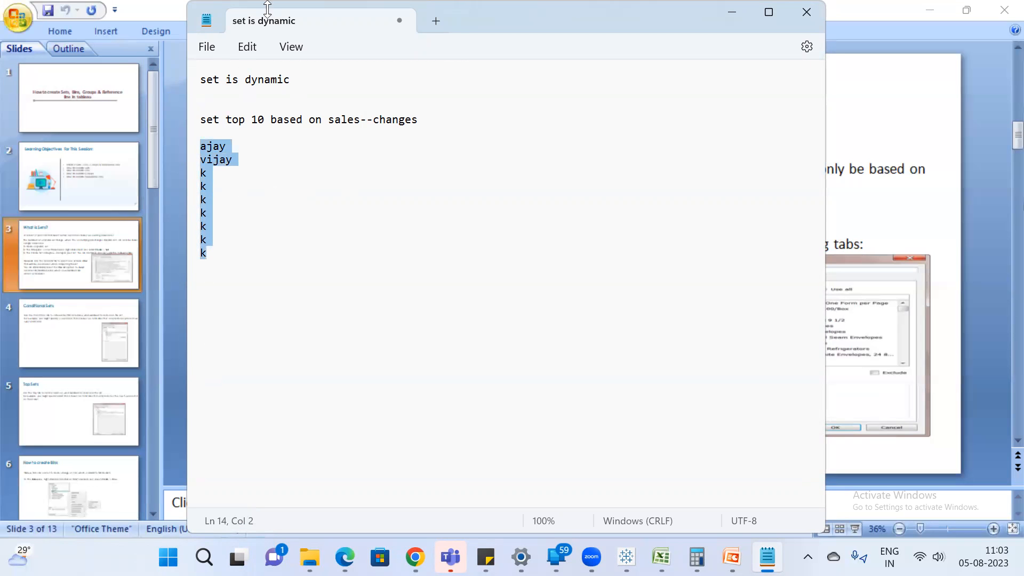
Switch to Tableau and build a new worksheet showing Sales by Customer Name as rows, sorted in descending order.
{"action": "left_click", "coordinate": [627, 557]}
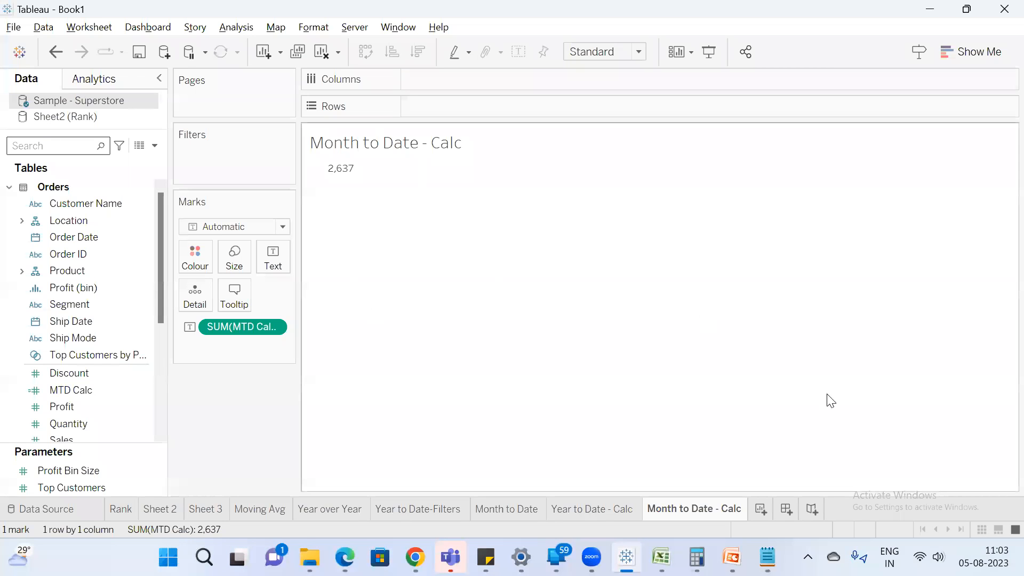
{"action": "left_click", "coordinate": [760, 509]}
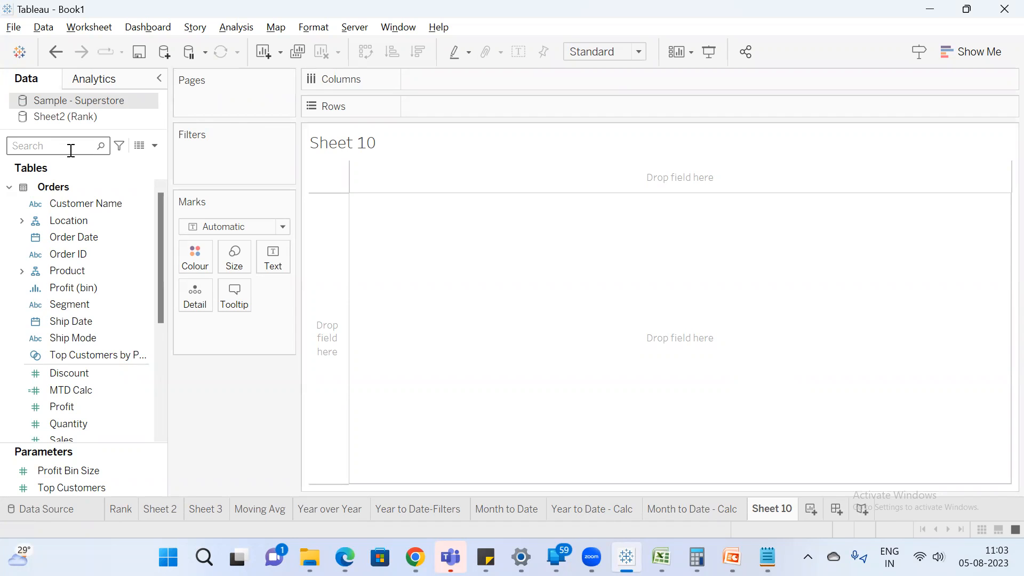
{"action": "left_click", "coordinate": [71, 147]}
{"action": "type", "text": "cu"}
{"action": "left_click_drag", "start_coordinate": [80, 204], "coordinate": [446, 109]}
{"action": "double_click", "coordinate": [34, 146]}
{"action": "type", "text": "sa"}
{"action": "double_click", "coordinate": [72, 211]}
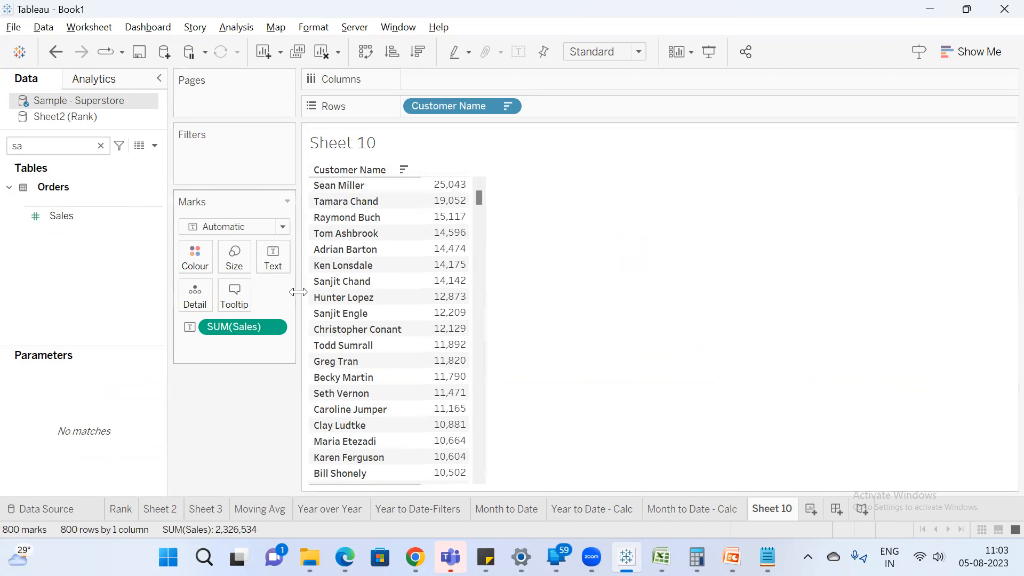
Filter Customer Name to only the first seven customers in the list and widen the name column.
{"action": "left_click", "coordinate": [54, 151]}
{"action": "key", "text": "BackSpace"}
{"action": "key", "text": "BackSpace"}
{"action": "type", "text": "cu"}
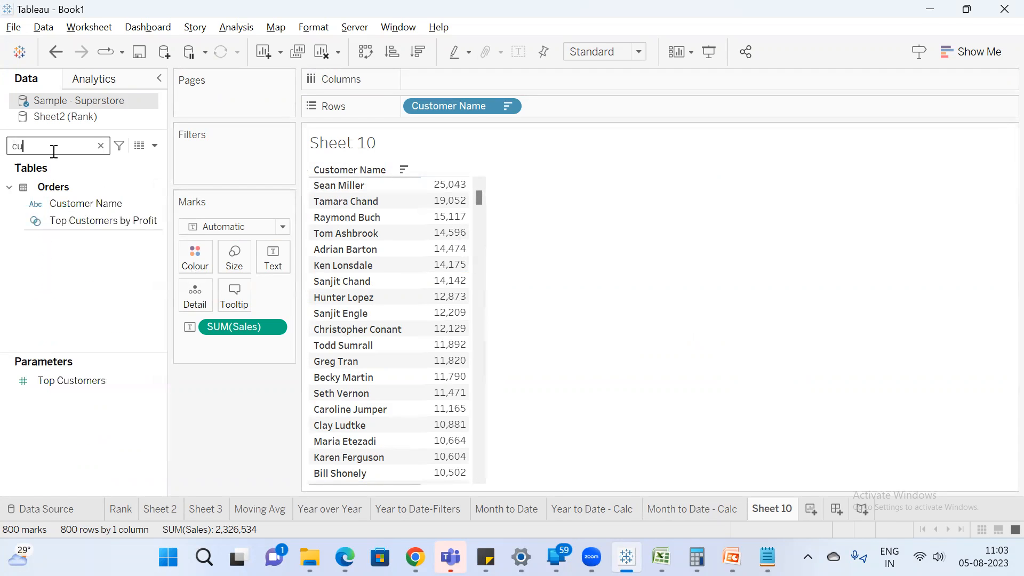
{"action": "left_click_drag", "start_coordinate": [83, 205], "coordinate": [201, 171]}
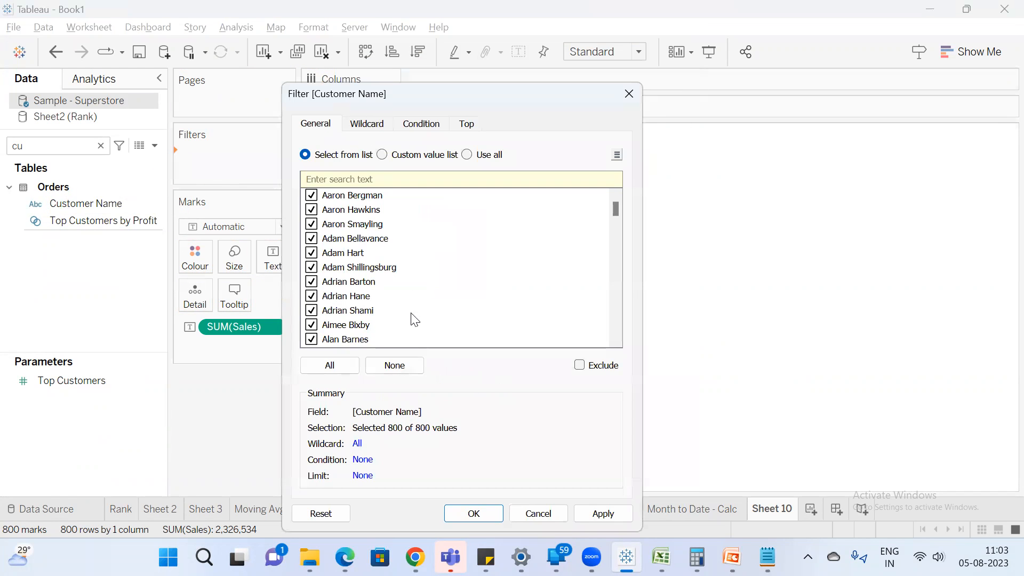
{"action": "left_click", "coordinate": [395, 366]}
{"action": "left_click_drag", "start_coordinate": [372, 197], "coordinate": [342, 293]}
{"action": "left_click", "coordinate": [311, 253]}
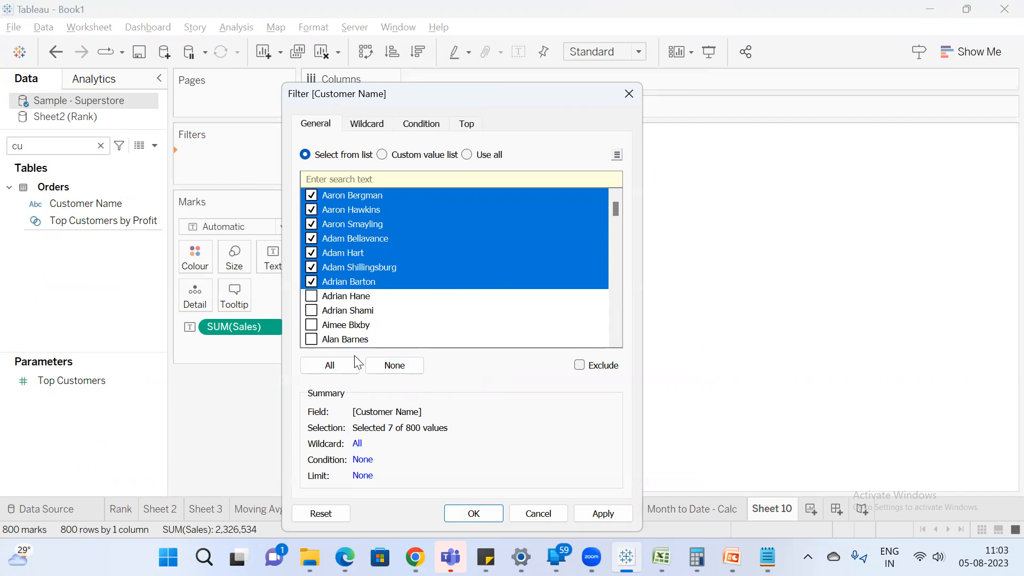
{"action": "left_click", "coordinate": [474, 513]}
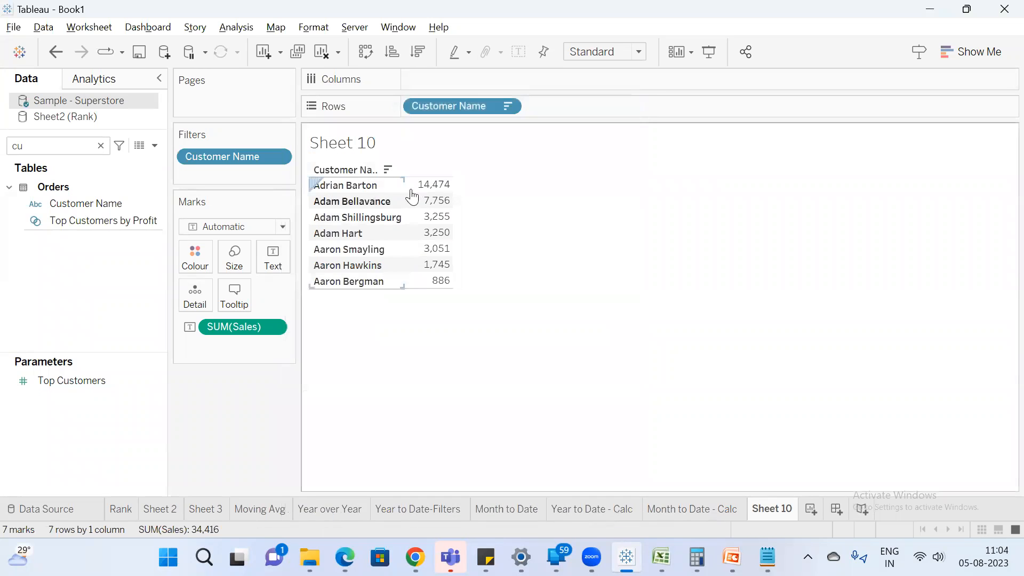
{"action": "left_click_drag", "start_coordinate": [402, 196], "coordinate": [436, 194]}
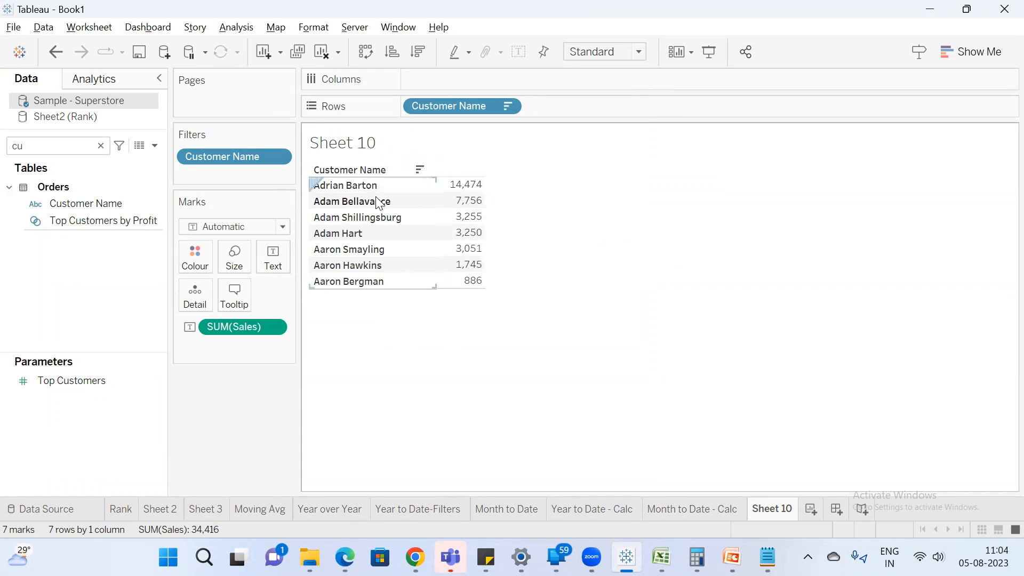
Examine the filtered customers' sales values and the names ticked in the Customer Name filter.
{"action": "left_click_drag", "start_coordinate": [484, 178], "coordinate": [400, 275]}
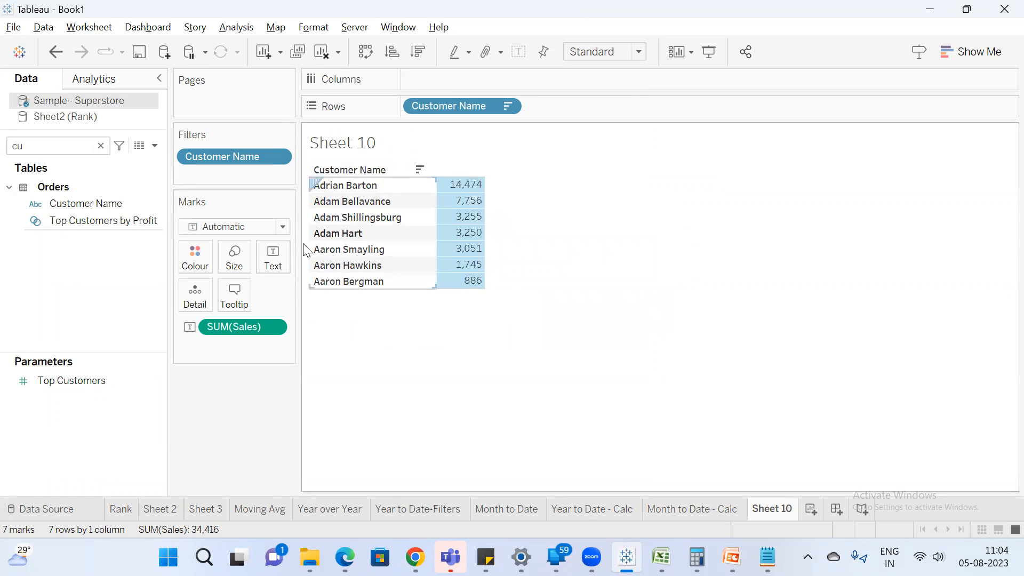
{"action": "left_click", "coordinate": [221, 157]}
{"action": "double_click", "coordinate": [221, 157]}
{"action": "left_click_drag", "start_coordinate": [422, 63], "coordinate": [345, 141]}
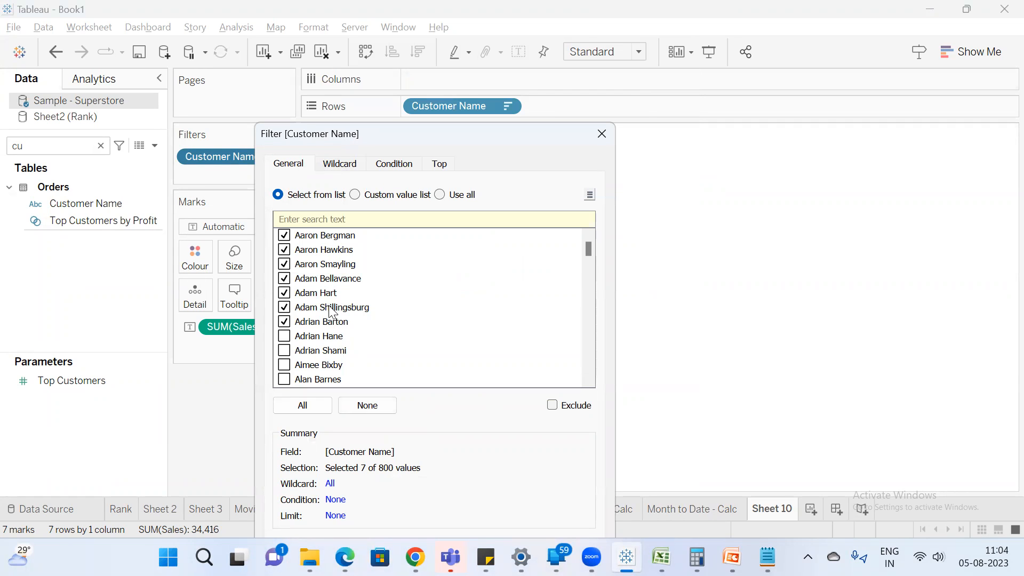
{"action": "left_click_drag", "start_coordinate": [395, 144], "coordinate": [328, 67]}
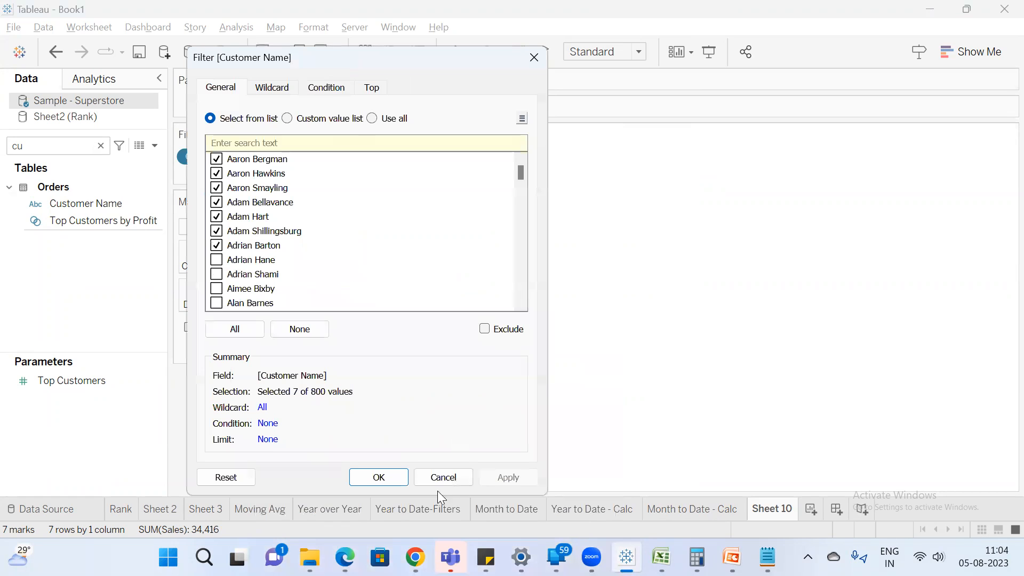
{"action": "left_click", "coordinate": [378, 477]}
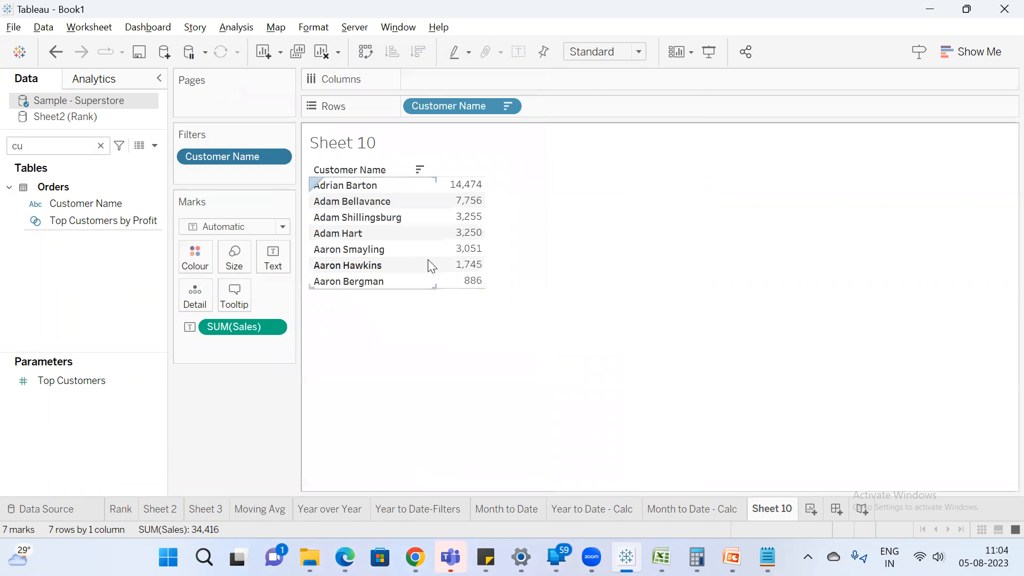
{"action": "right_click", "coordinate": [240, 157]}
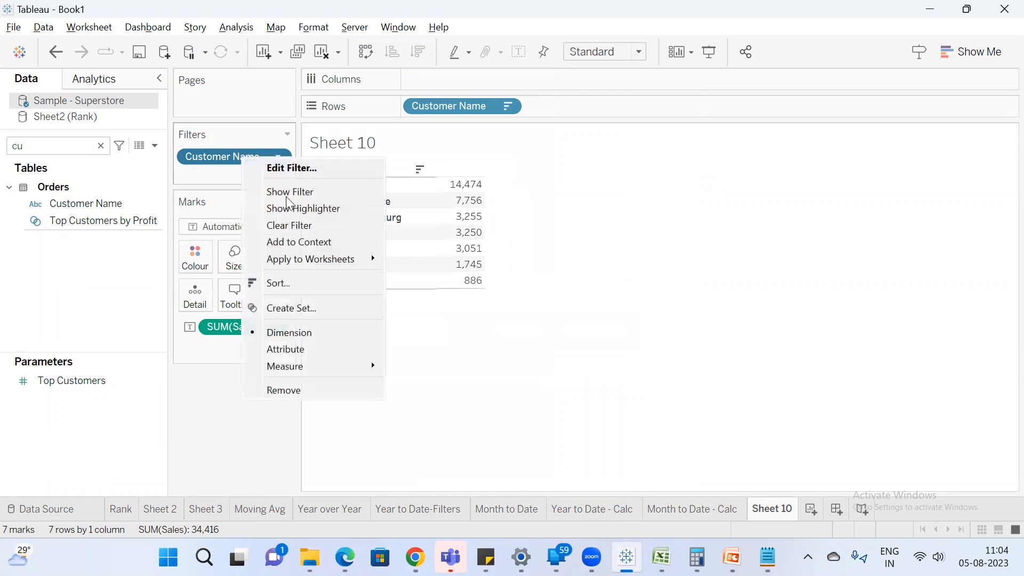
{"action": "left_click", "coordinate": [310, 169]}
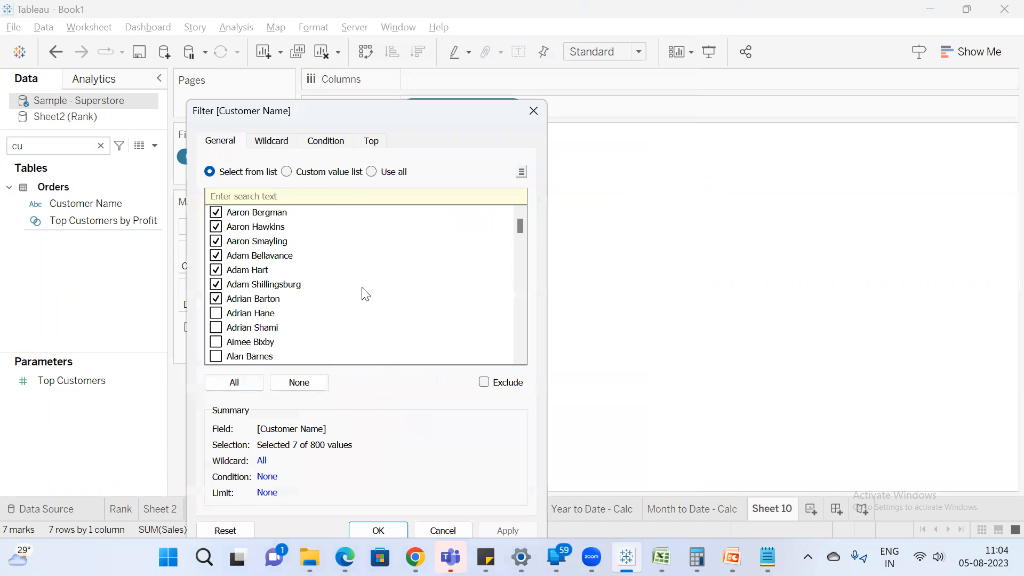
{"action": "left_click", "coordinate": [379, 530]}
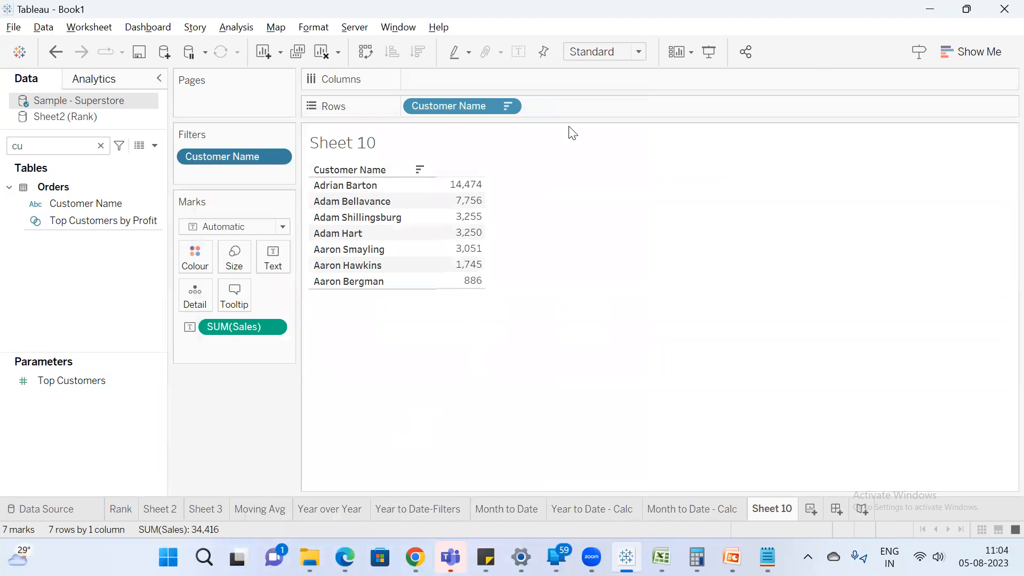
{"action": "mouse_move", "coordinate": [465, 192]}
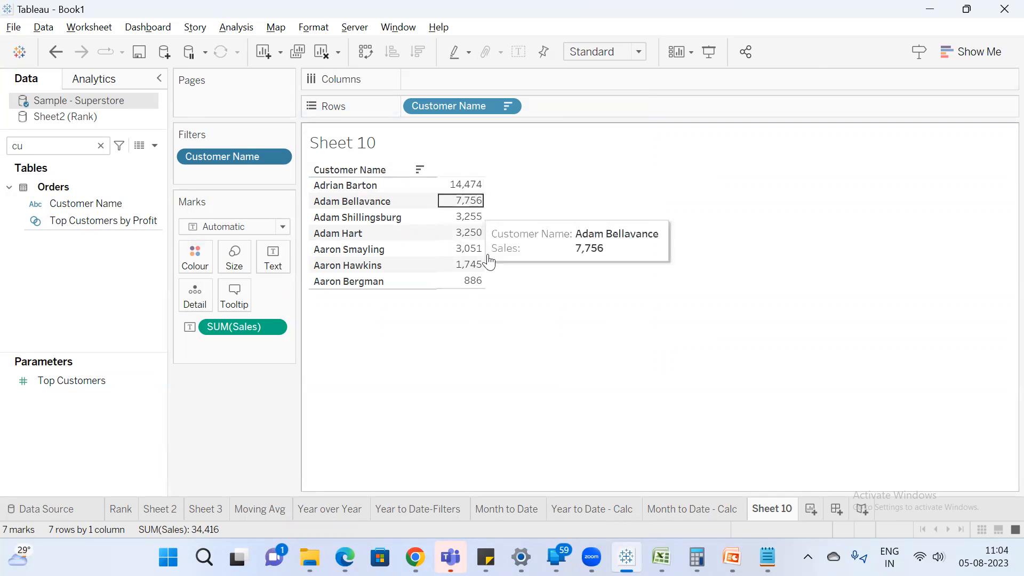
Rename the current worksheet as "Static - Filter".
{"action": "double_click", "coordinate": [790, 516]}
{"action": "type", "text": "Static"}
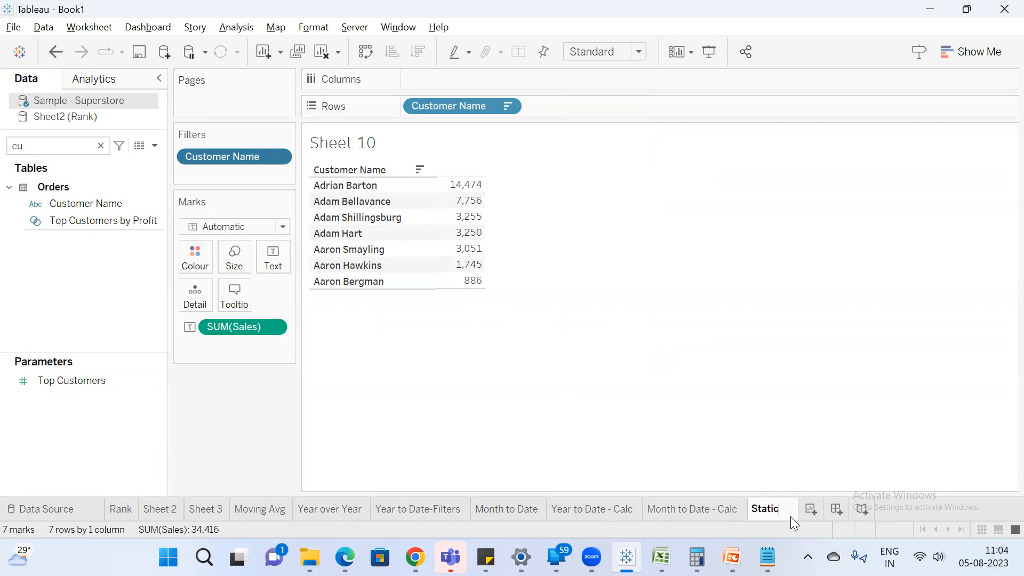
{"action": "key", "text": "Return"}
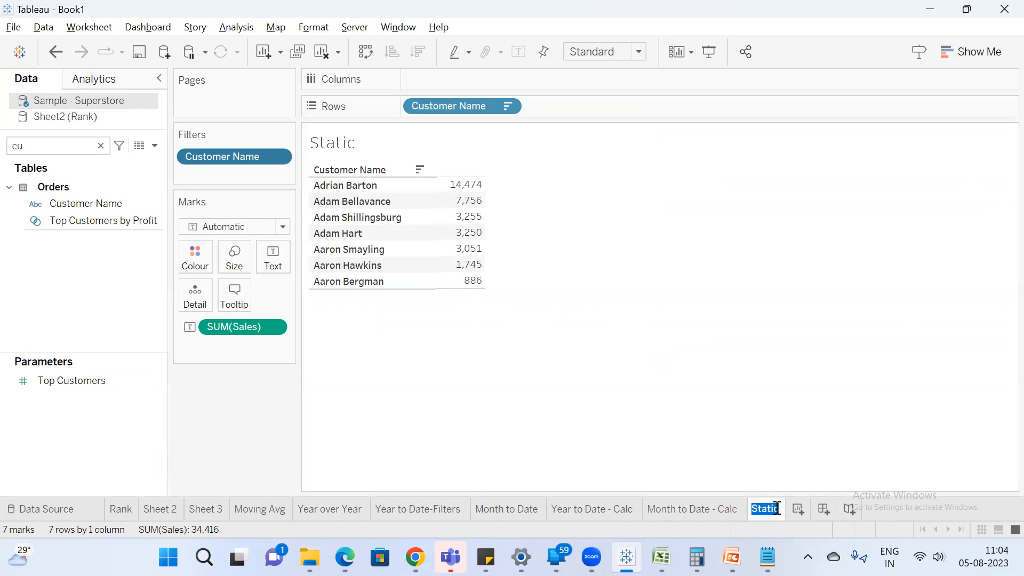
{"action": "type", "text": "- Filter"}
{"action": "key", "text": "Return"}
Create another worksheet with Customer Name on rows and Sales as values, sorted in descending order.
{"action": "left_click", "coordinate": [831, 509]}
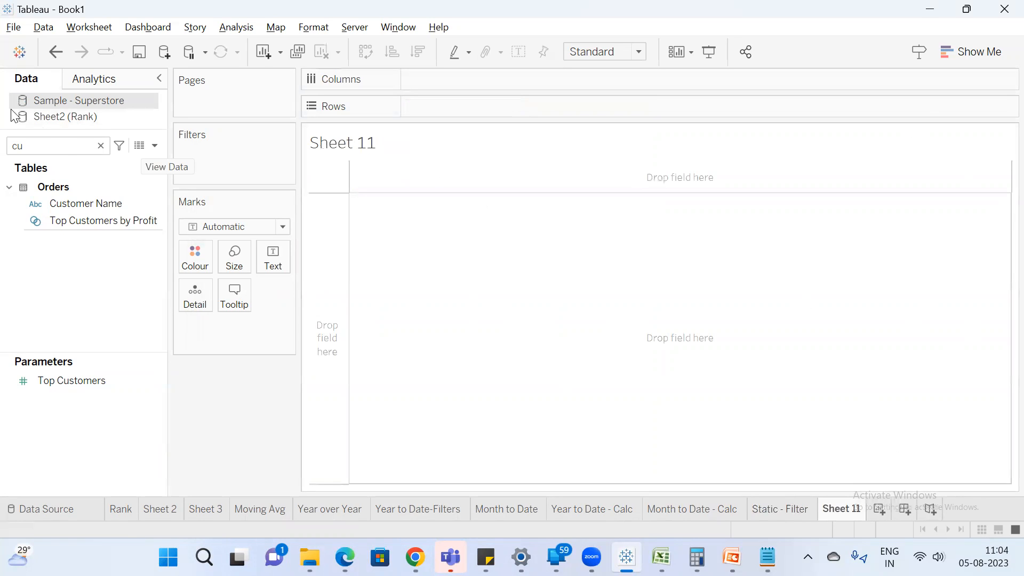
{"action": "left_click_drag", "start_coordinate": [100, 204], "coordinate": [446, 103]}
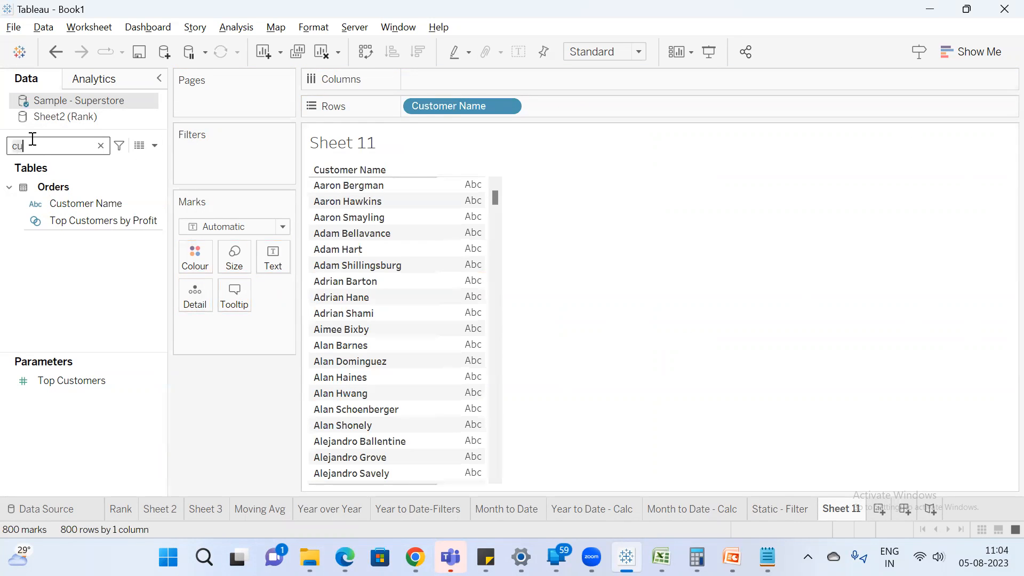
{"action": "key", "text": "BackSpace"}
{"action": "key", "text": "BackSpace"}
{"action": "type", "text": "sa"}
{"action": "double_click", "coordinate": [81, 214]}
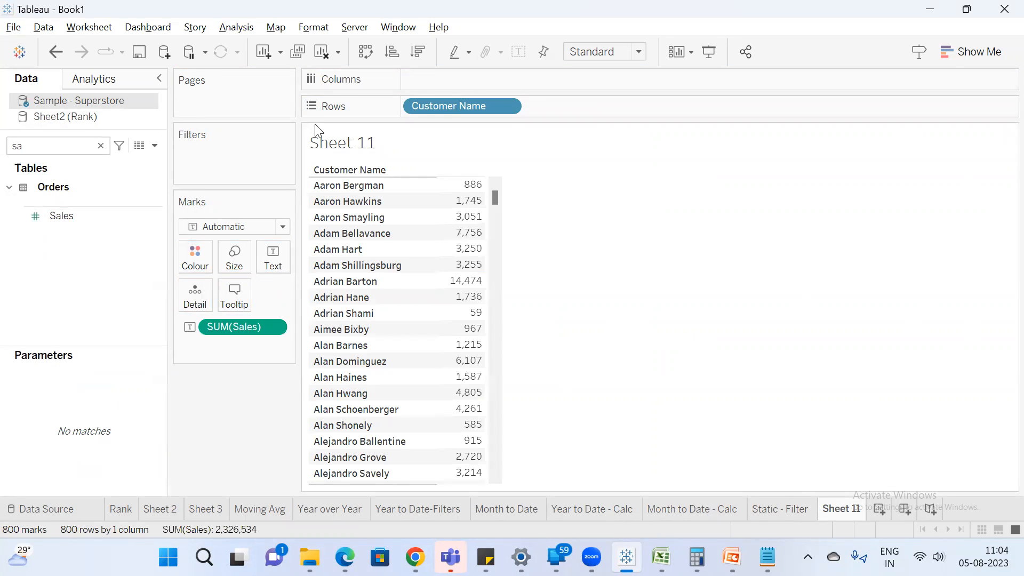
{"action": "left_click", "coordinate": [425, 63]}
Add Customer Name as a filter on the new worksheet and apply it with all customers selected.
{"action": "left_click", "coordinate": [100, 146]}
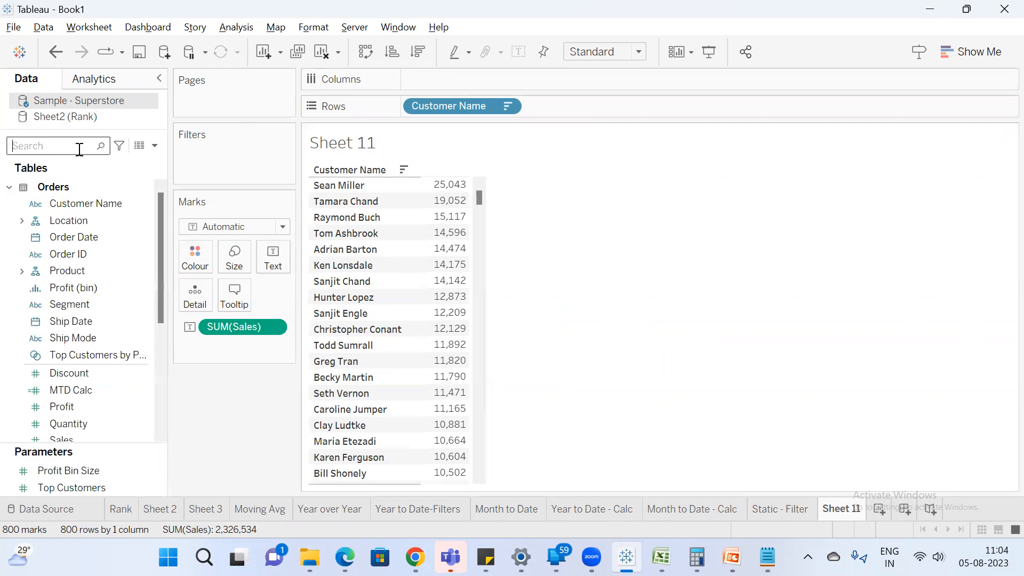
{"action": "type", "text": "cust"}
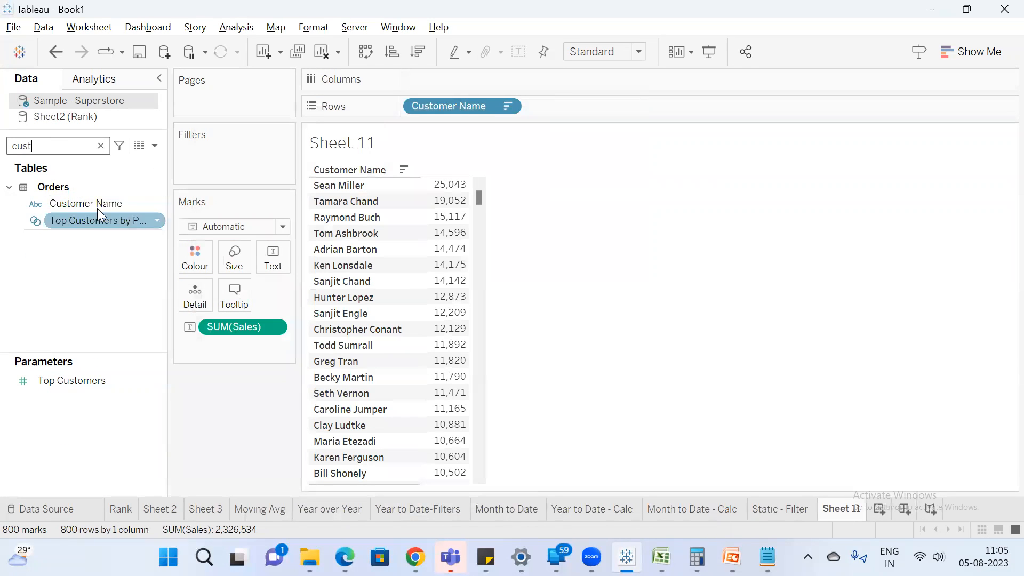
{"action": "left_click_drag", "start_coordinate": [93, 205], "coordinate": [216, 159]}
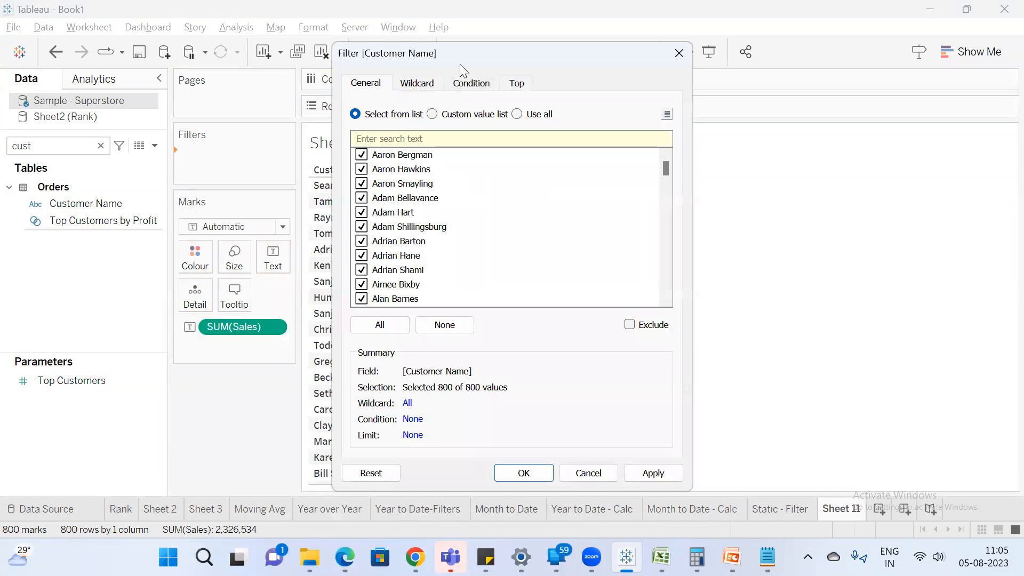
{"action": "left_click_drag", "start_coordinate": [451, 63], "coordinate": [302, 105]}
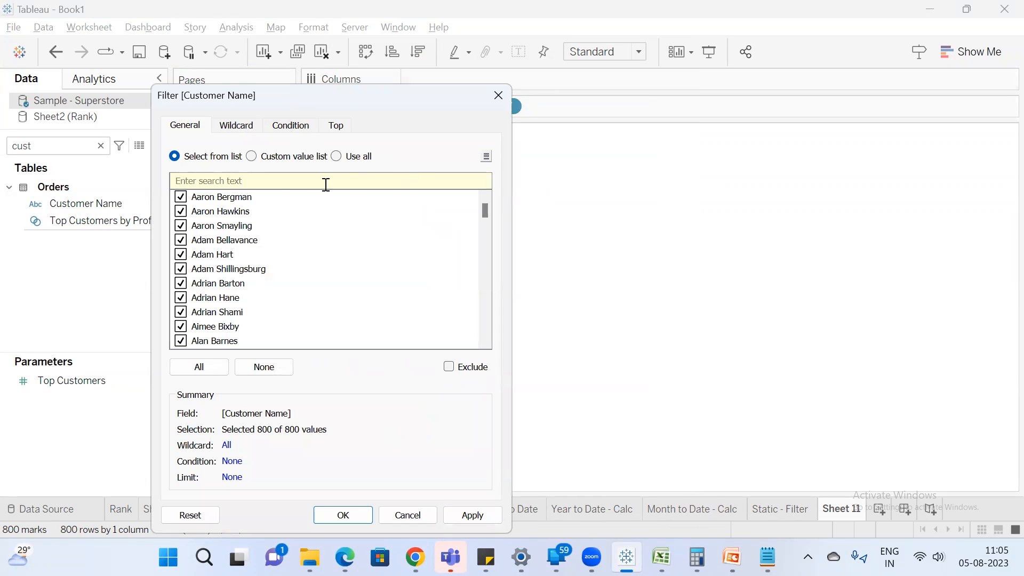
{"action": "left_click", "coordinate": [260, 366]}
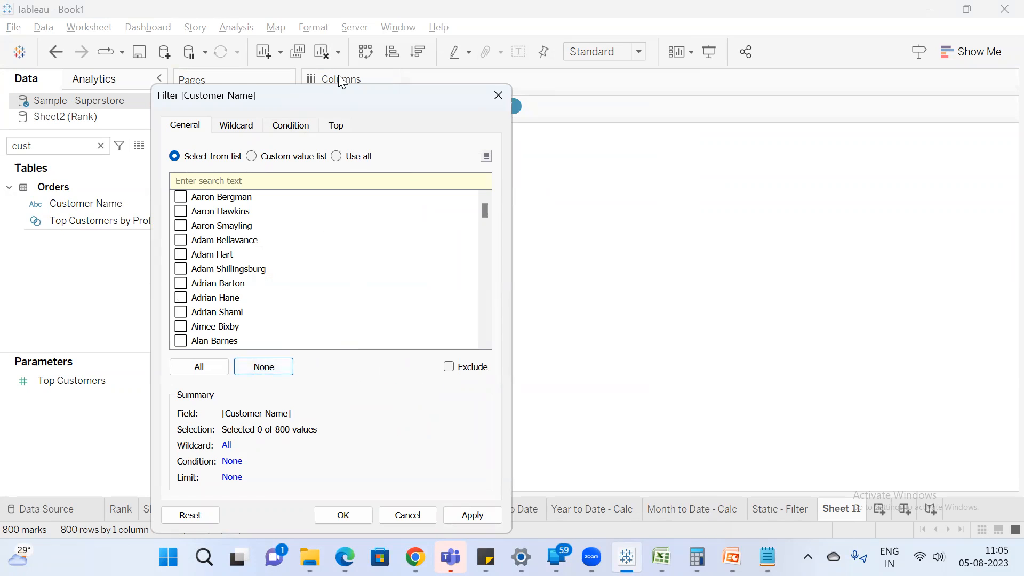
{"action": "left_click_drag", "start_coordinate": [321, 102], "coordinate": [323, 59]}
{"action": "left_click", "coordinate": [201, 323]}
{"action": "left_click", "coordinate": [478, 470]}
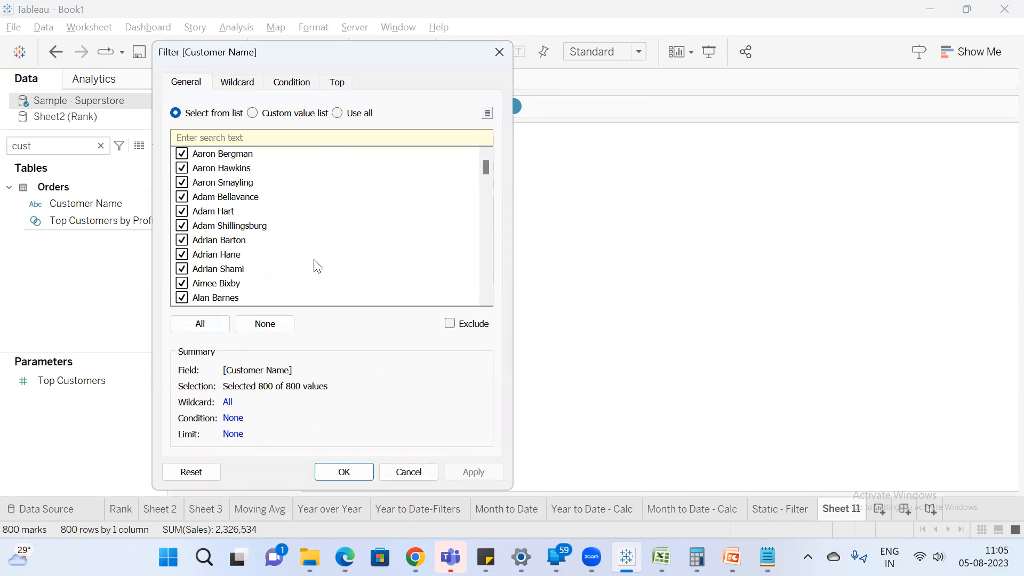
Deselect all customers in the Customer Name filter and view its wildcard matching options.
{"action": "left_click_drag", "start_coordinate": [298, 66], "coordinate": [281, 78]}
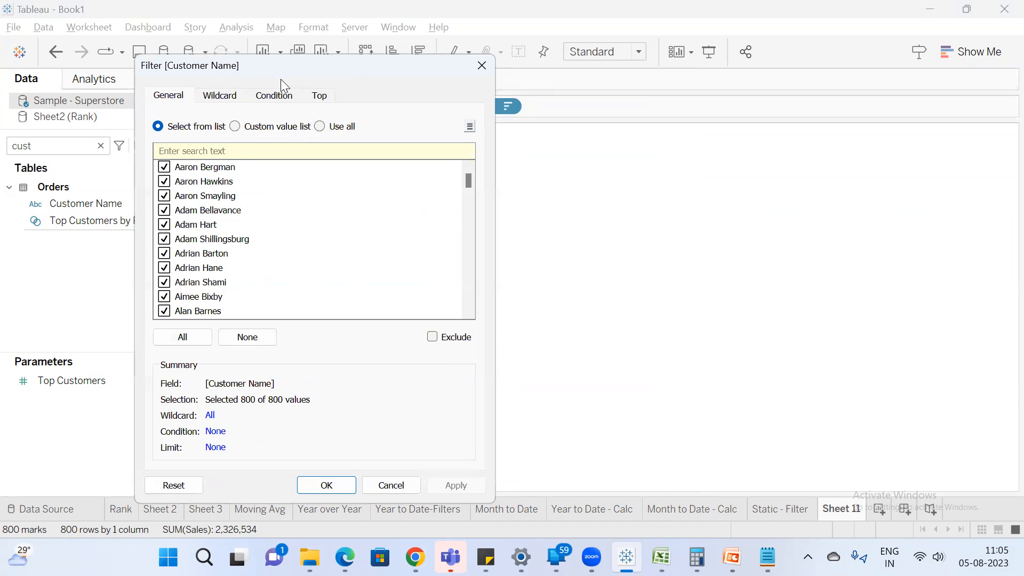
{"action": "left_click_drag", "start_coordinate": [275, 166], "coordinate": [237, 285]}
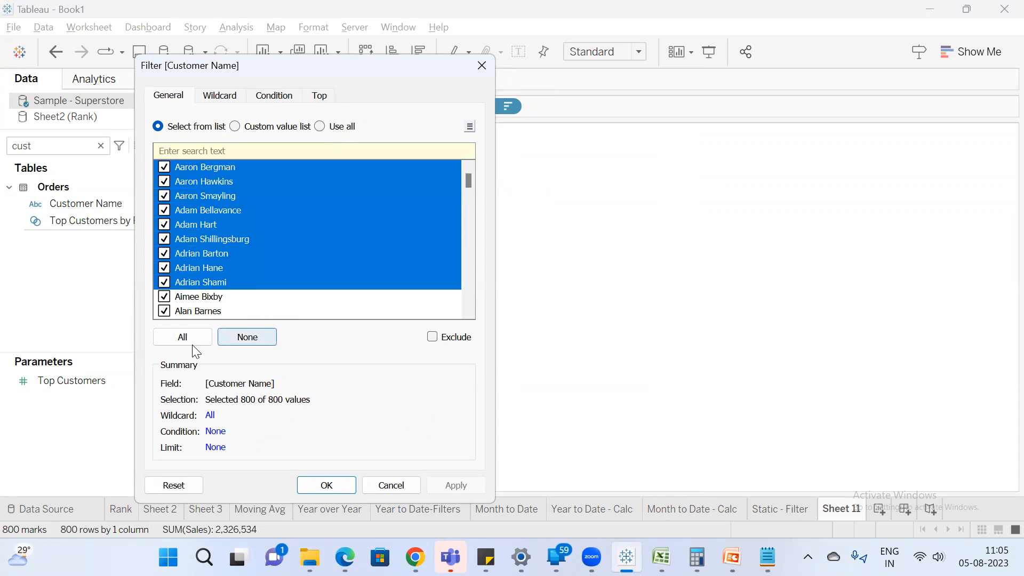
{"action": "left_click", "coordinate": [248, 337]}
{"action": "left_click", "coordinate": [244, 98]}
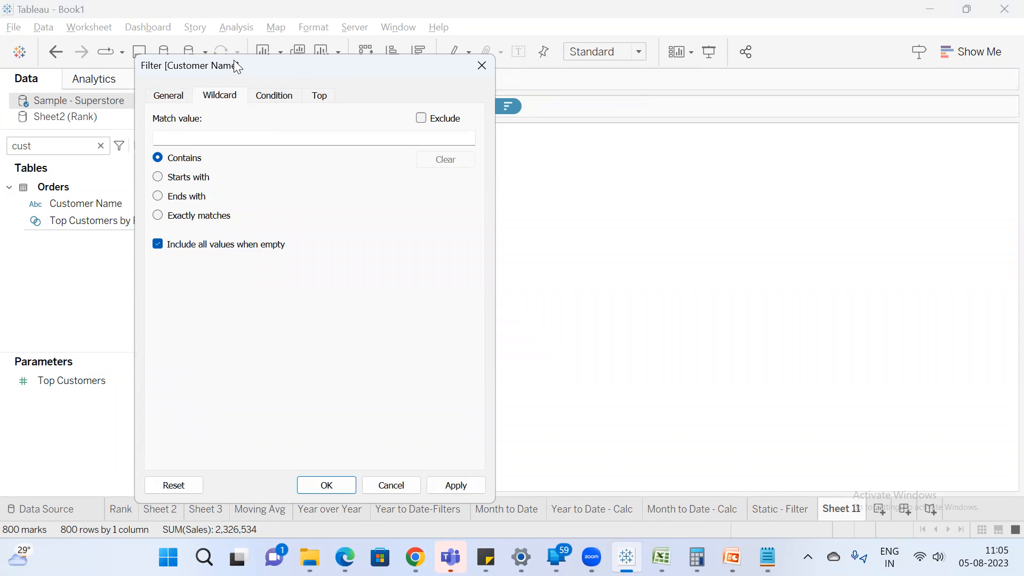
{"action": "left_click_drag", "start_coordinate": [237, 61], "coordinate": [308, 96]}
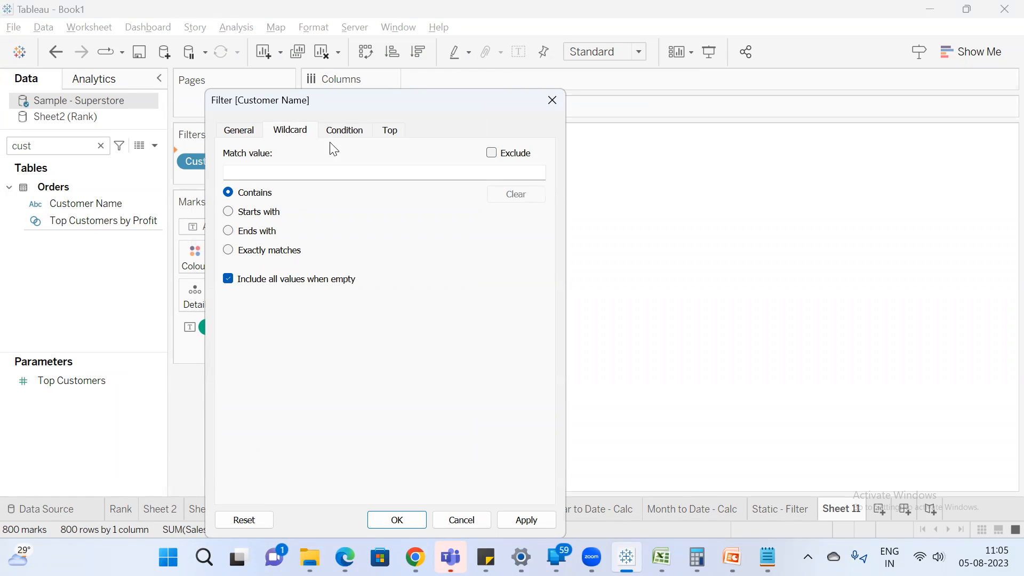
Enable a by-field condition on the sum of Sales for the Customer Name filter.
{"action": "left_click", "coordinate": [344, 131]}
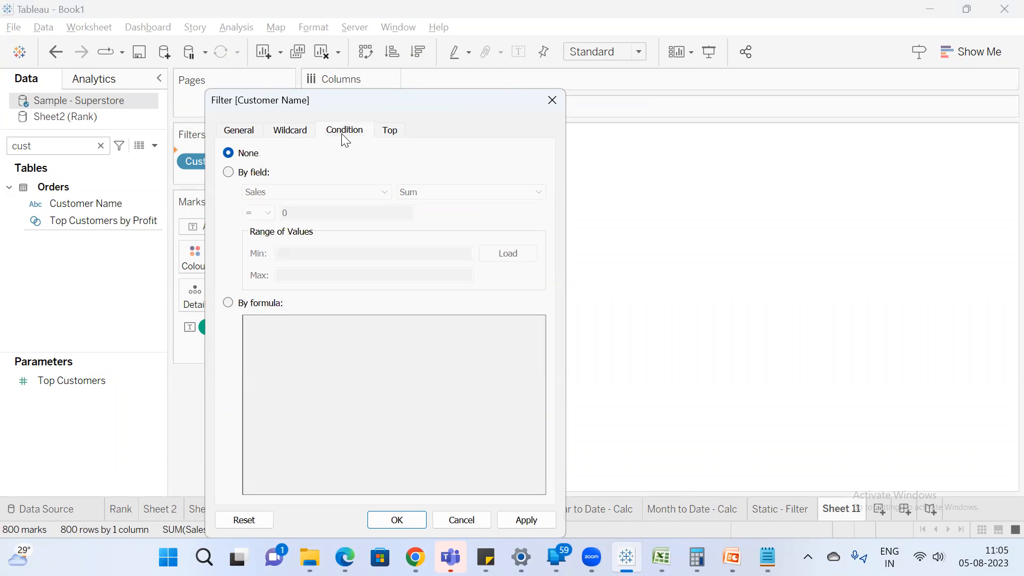
{"action": "left_click", "coordinate": [235, 173]}
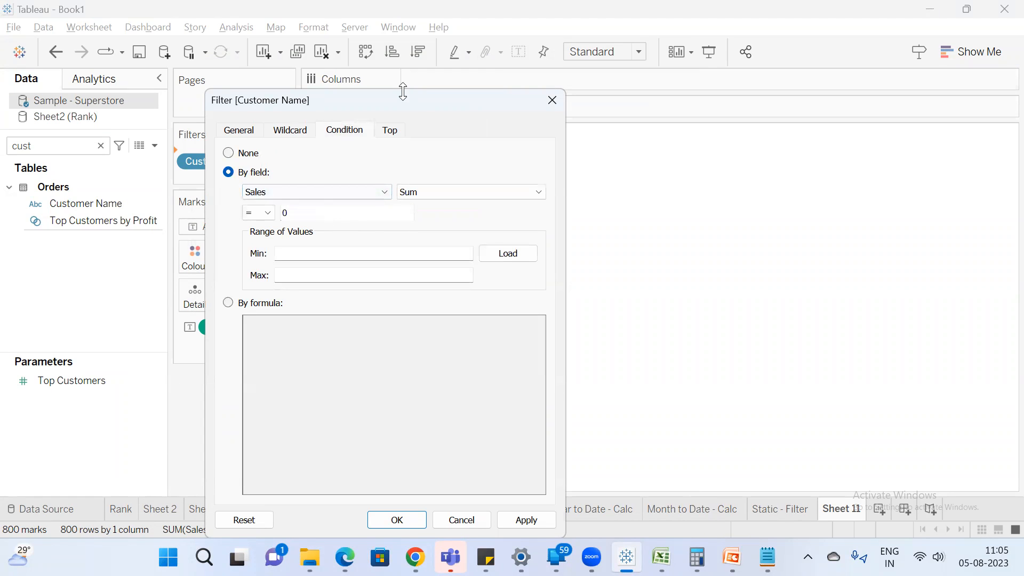
{"action": "left_click_drag", "start_coordinate": [403, 95], "coordinate": [464, 46]}
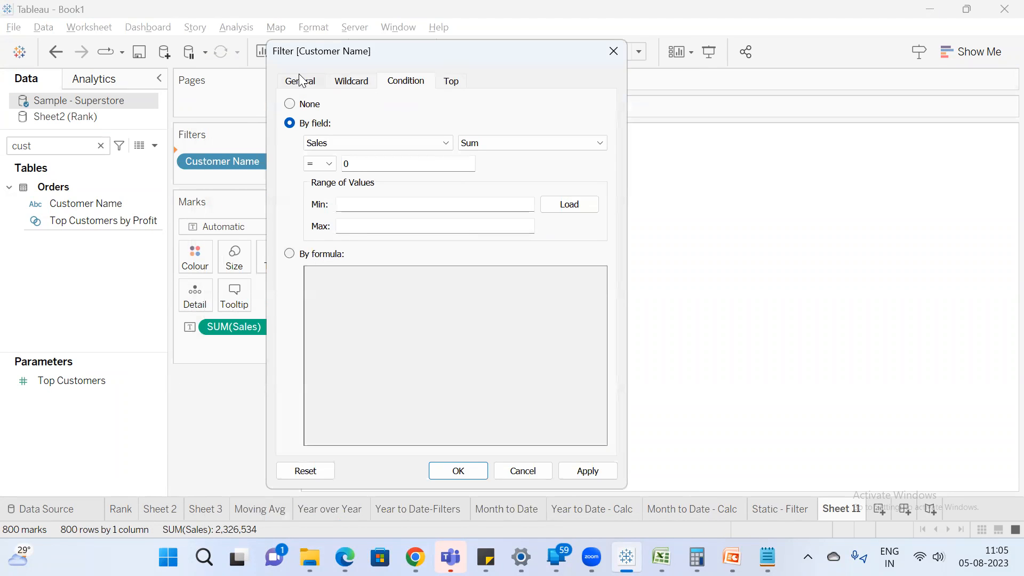
Switch to the Google Meet call in Chrome, admit the waiting participant and return to Tableau.
{"action": "left_click", "coordinate": [415, 558]}
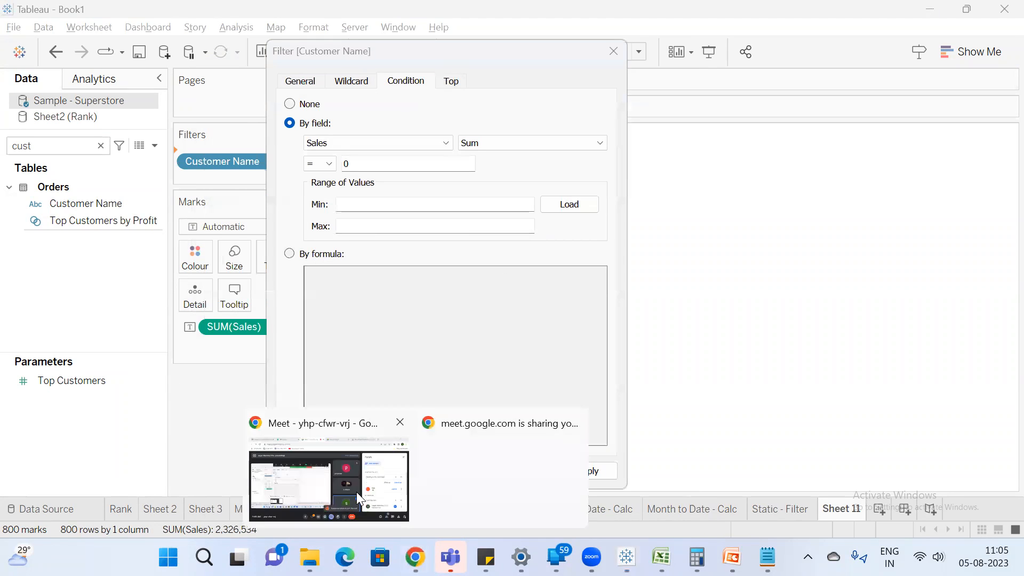
{"action": "left_click", "coordinate": [357, 406]}
{"action": "left_click", "coordinate": [913, 330]}
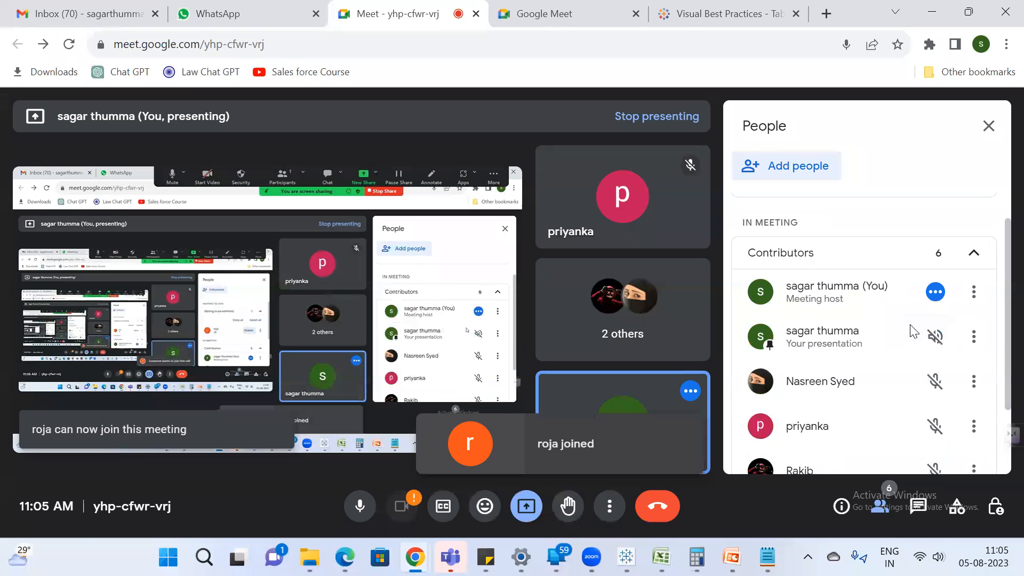
{"action": "key", "text": "alt+Tab"}
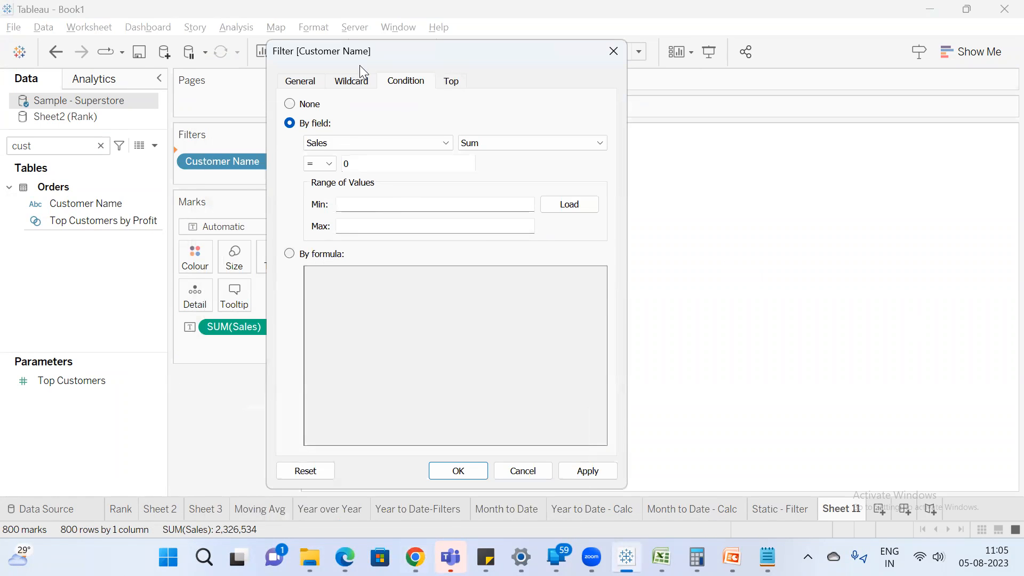
Apply the Customer Name filter condition that the sum of Sales equals 10000, keeping the customer table in view.
{"action": "left_click_drag", "start_coordinate": [360, 65], "coordinate": [184, 104]}
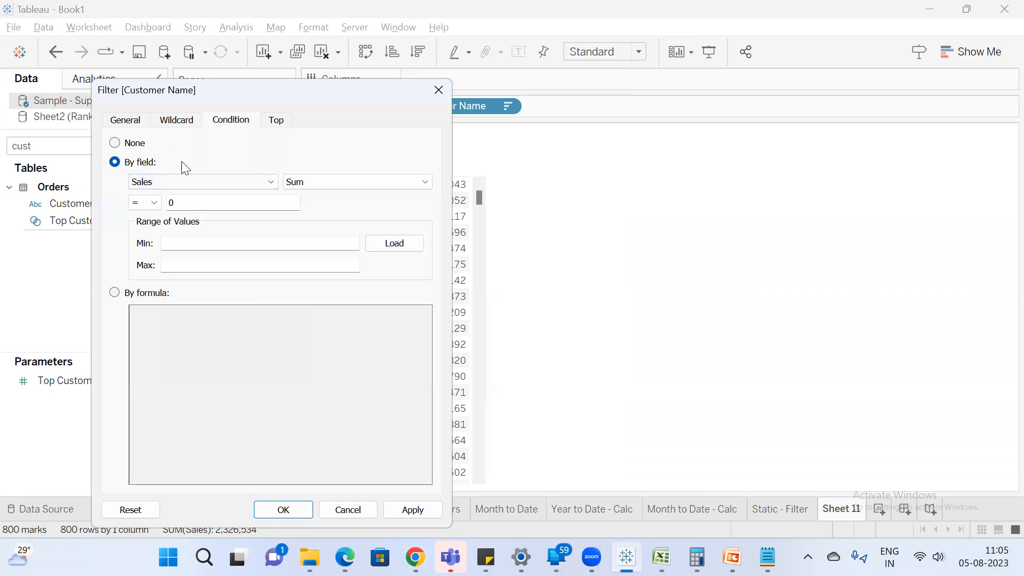
{"action": "left_click_drag", "start_coordinate": [252, 103], "coordinate": [301, 106]}
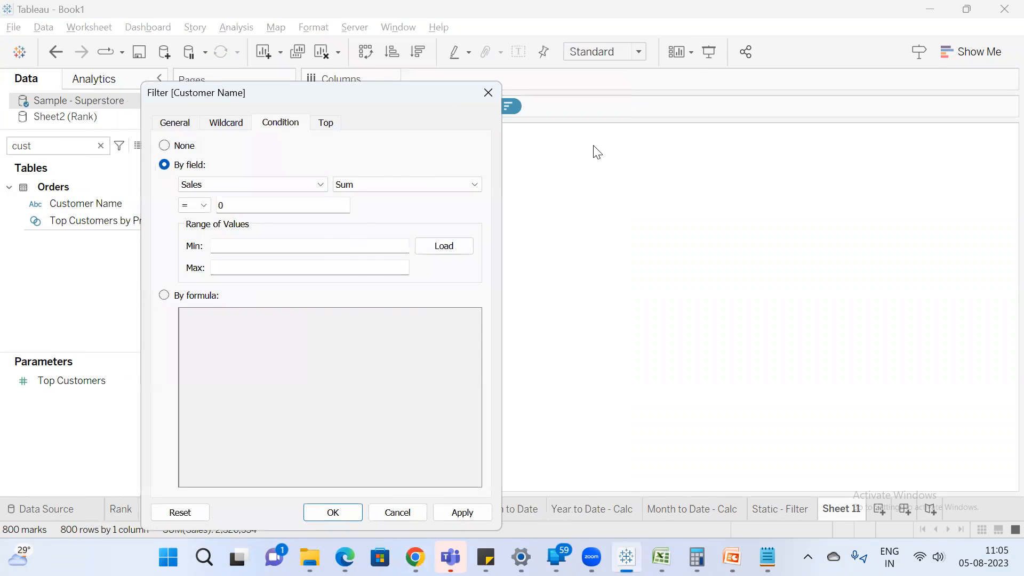
{"action": "left_click_drag", "start_coordinate": [597, 152], "coordinate": [807, 111]}
{"action": "left_click_drag", "start_coordinate": [779, 209], "coordinate": [641, 192]}
{"action": "type", "text": "10000"}
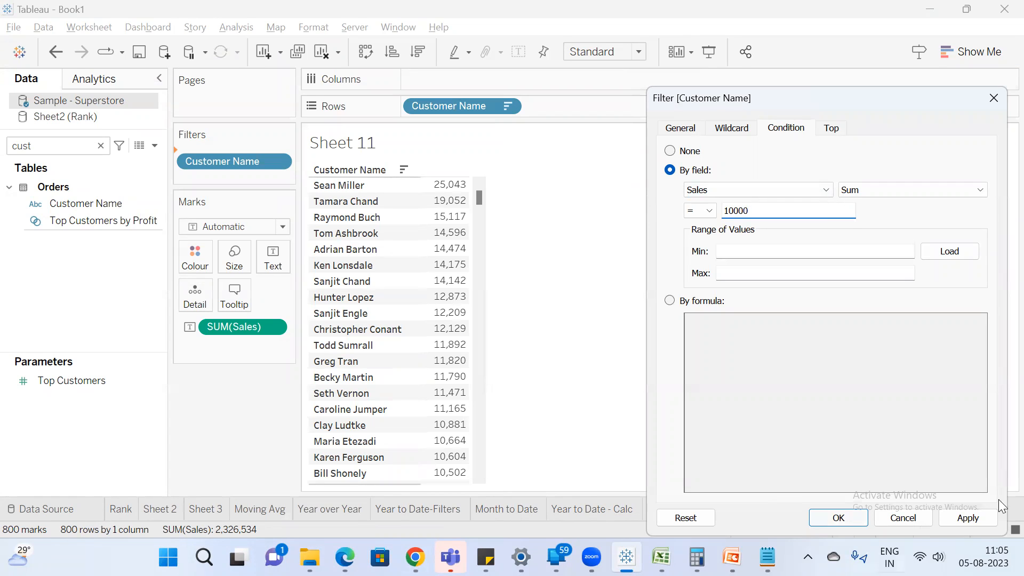
{"action": "left_click", "coordinate": [959, 515]}
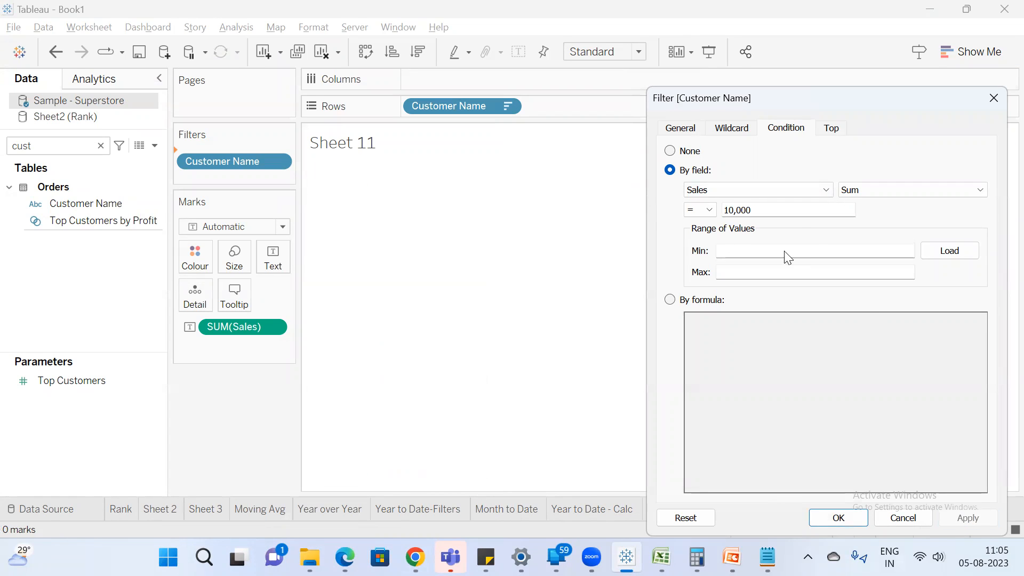
Change the filter condition's operator to greater than (>), apply it and review the listed customers.
{"action": "left_click", "coordinate": [711, 210]}
{"action": "left_click", "coordinate": [707, 269]}
{"action": "left_click", "coordinate": [949, 522]}
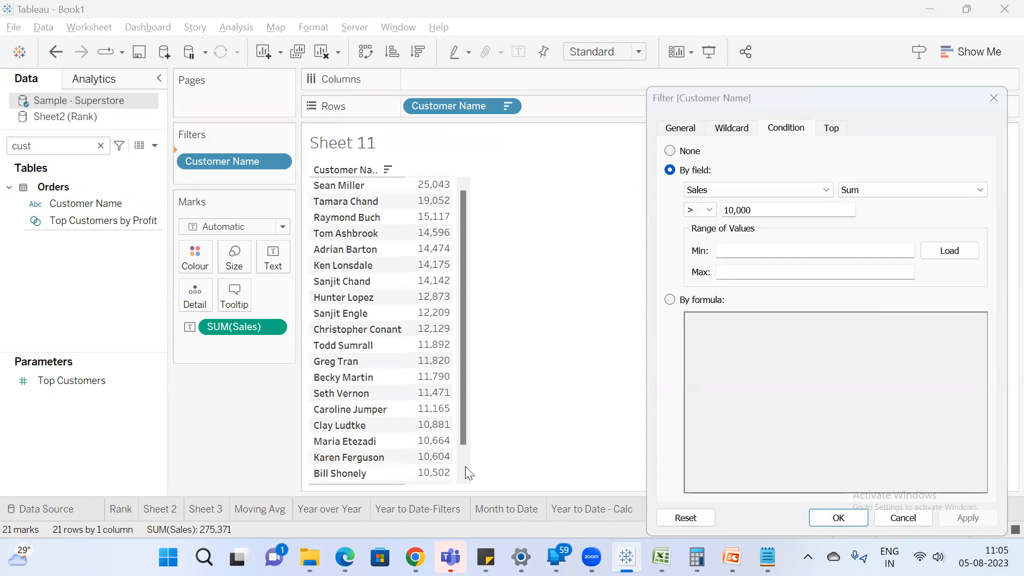
{"action": "left_click", "coordinate": [839, 518]}
{"action": "left_click_drag", "start_coordinate": [462, 345], "coordinate": [458, 427]}
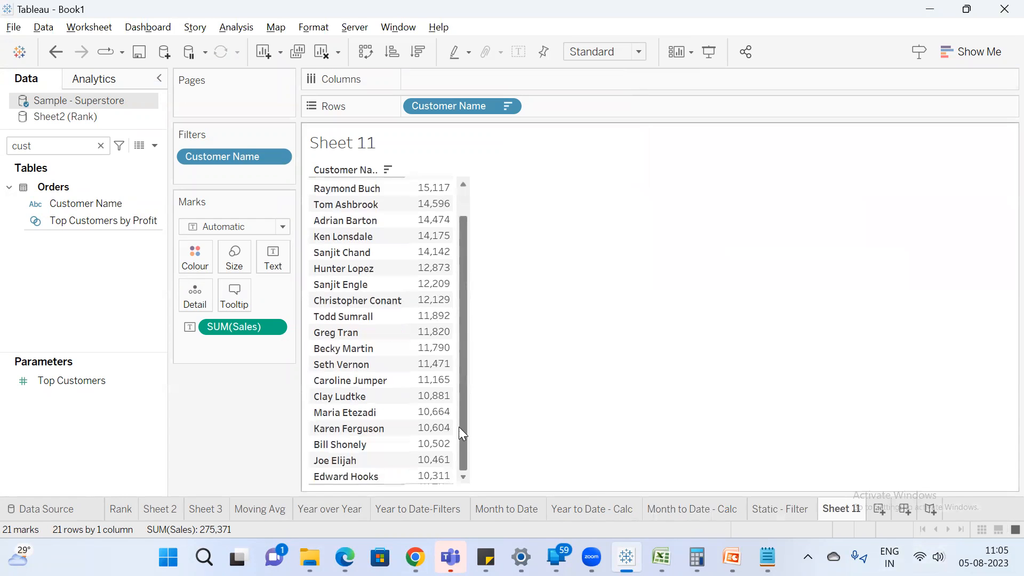
Remove the Customer Name filter from Sheet 11.
{"action": "double_click", "coordinate": [240, 155]}
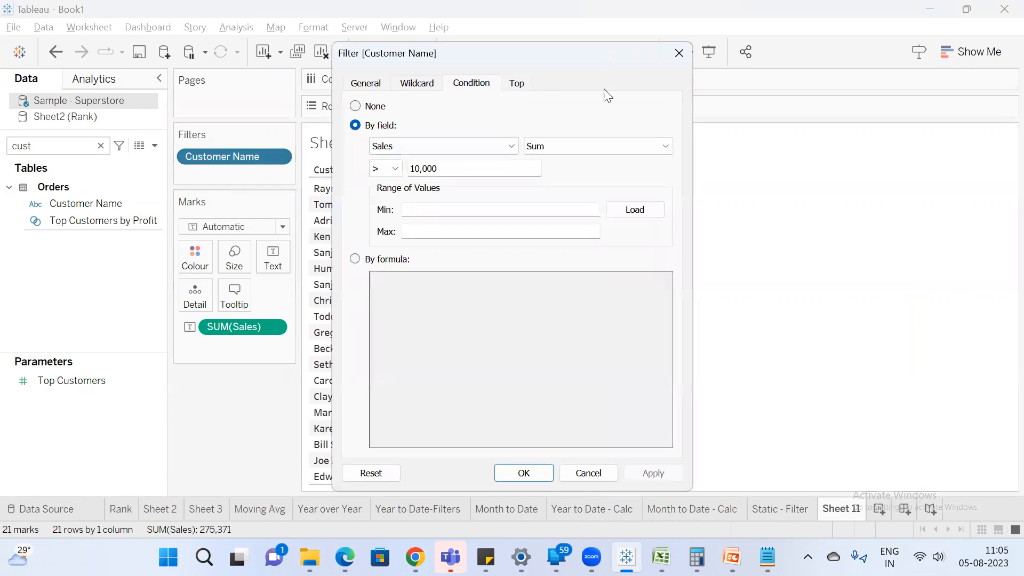
{"action": "left_click", "coordinate": [624, 113]}
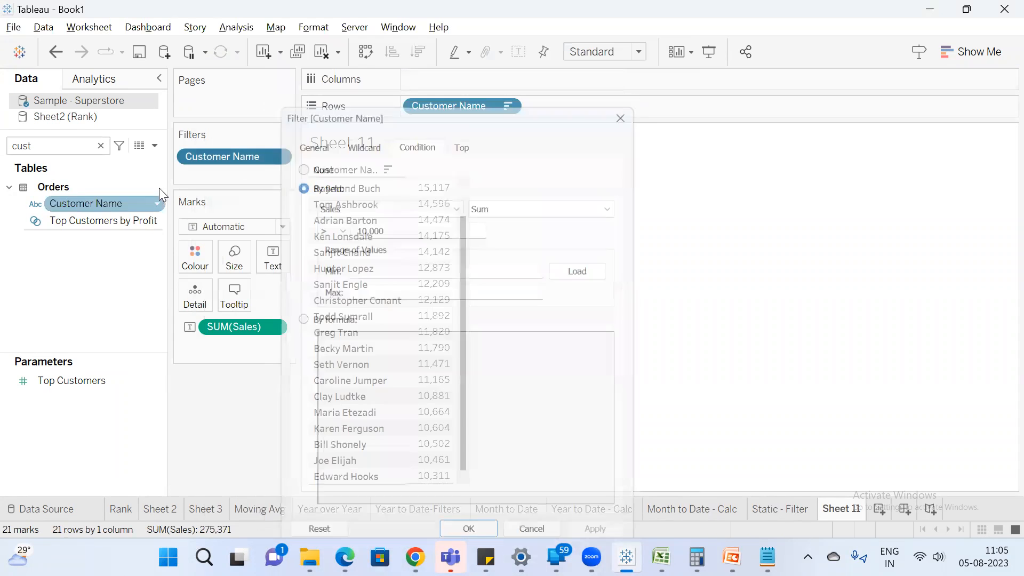
{"action": "right_click", "coordinate": [99, 202]}
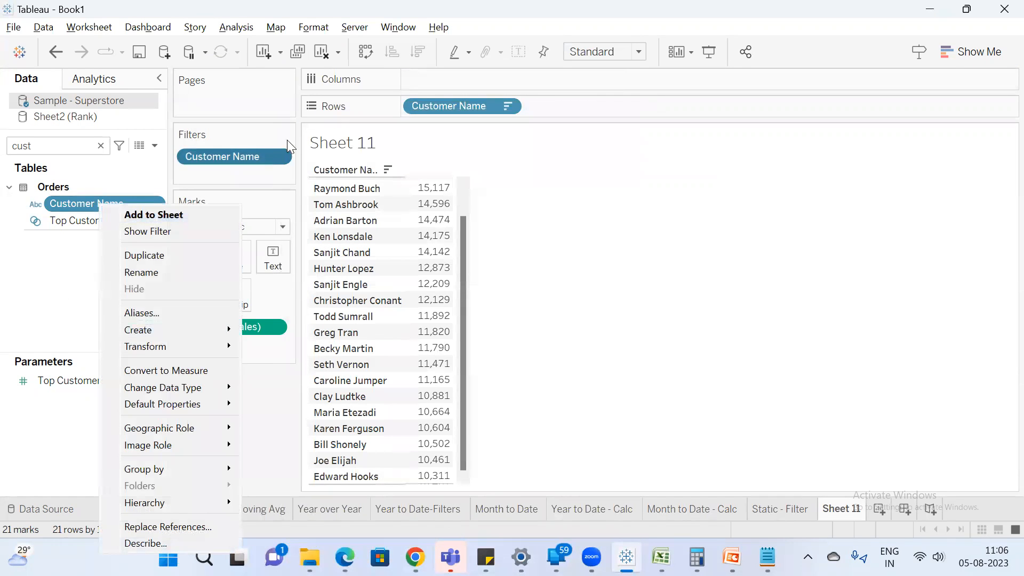
{"action": "left_click", "coordinate": [307, 177]}
{"action": "left_click_drag", "start_coordinate": [235, 153], "coordinate": [241, 409]}
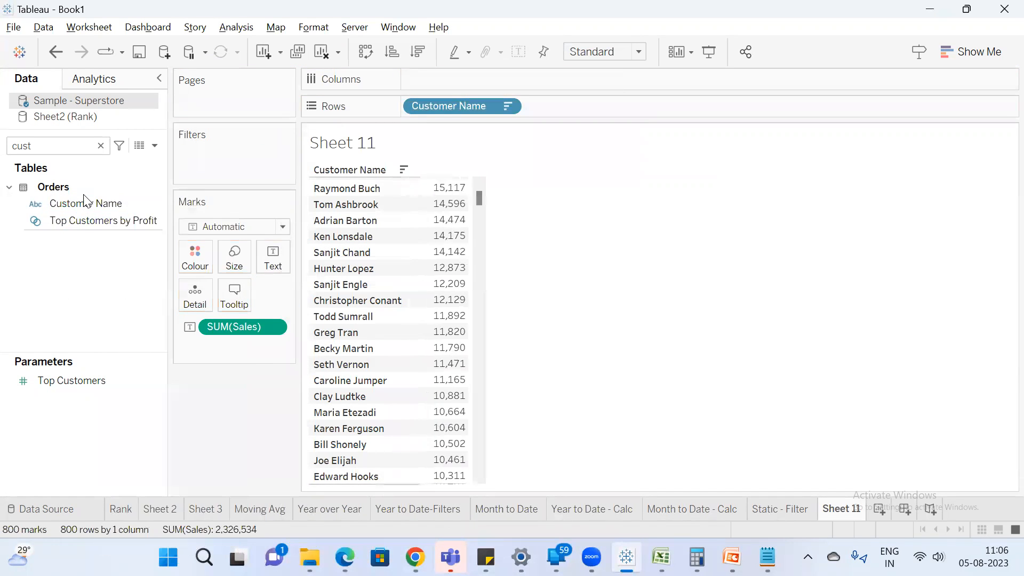
Create a set named Customer Name Set from the first eight customers and filter Sheet 11 by it.
{"action": "right_click", "coordinate": [83, 203]}
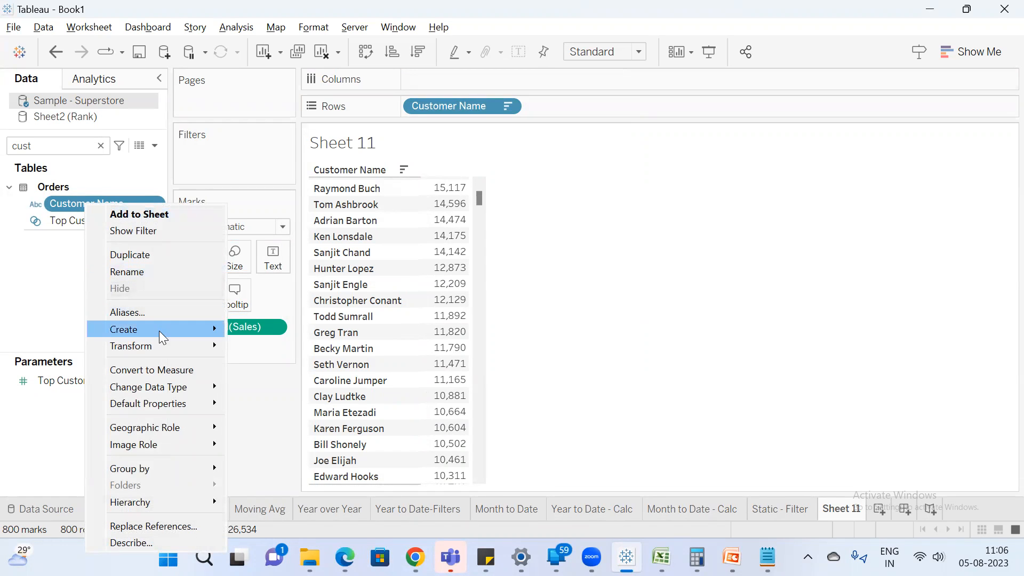
{"action": "mouse_move", "coordinate": [159, 331]}
{"action": "left_click", "coordinate": [285, 360]}
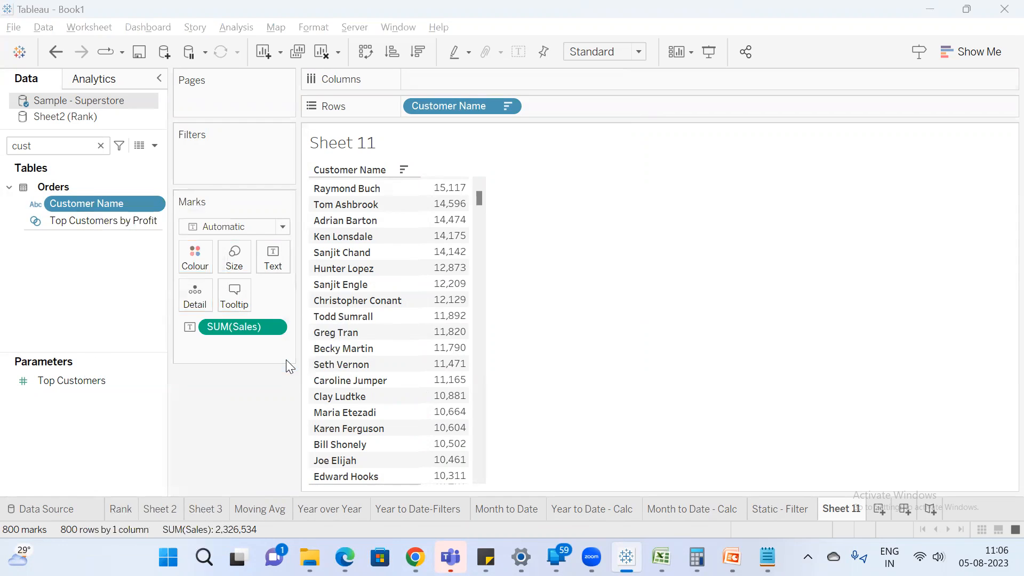
{"action": "left_click_drag", "start_coordinate": [455, 51], "coordinate": [571, 118]}
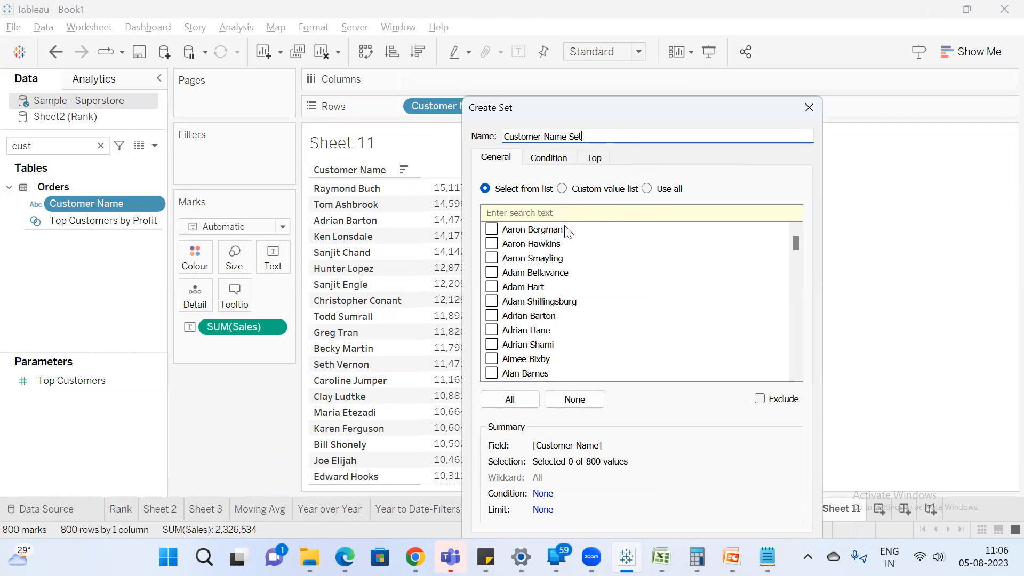
{"action": "left_click_drag", "start_coordinate": [538, 233], "coordinate": [519, 329]}
{"action": "key", "text": "space"}
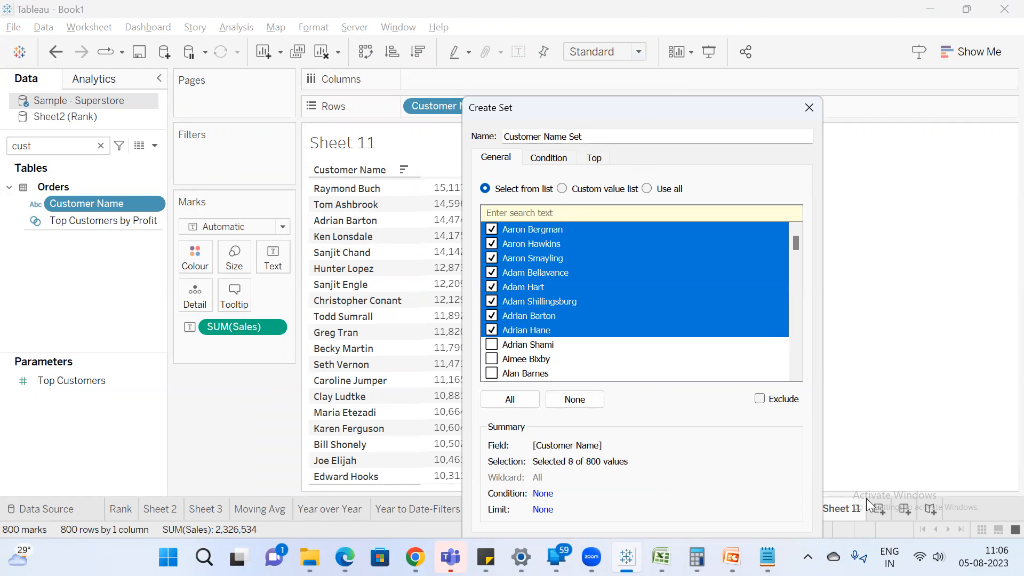
{"action": "key", "text": "Return"}
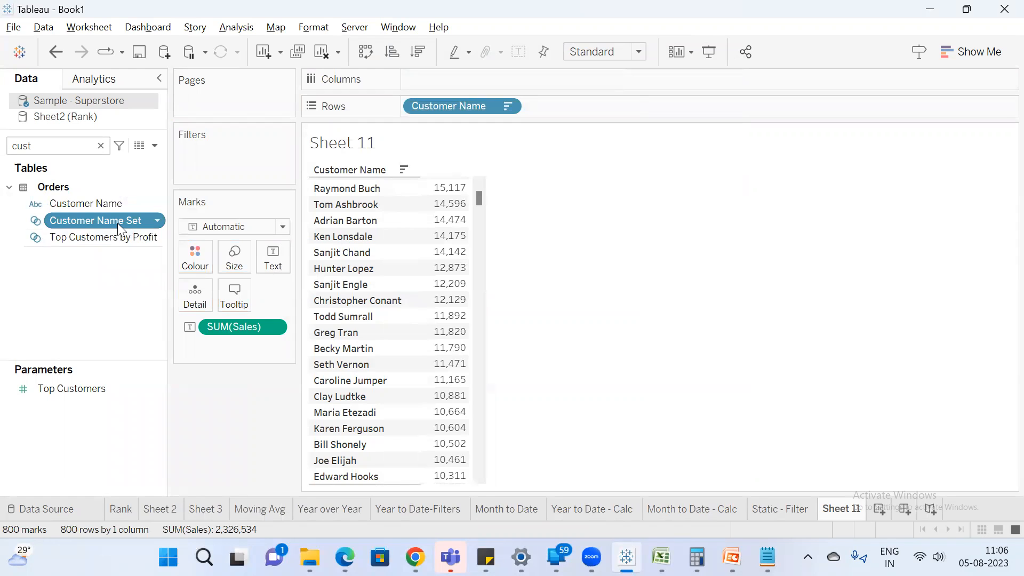
{"action": "left_click_drag", "start_coordinate": [76, 217], "coordinate": [217, 166]}
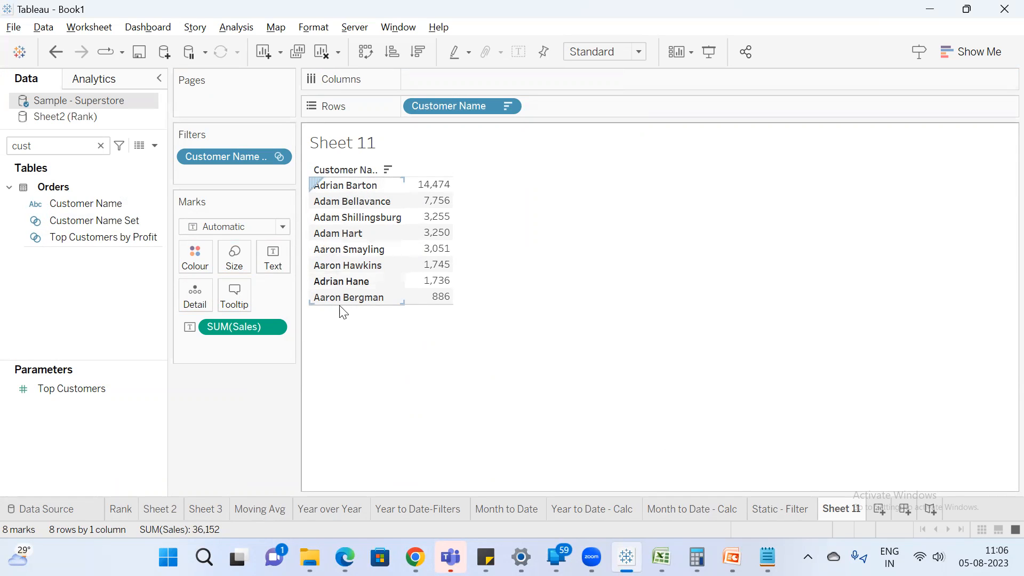
Review the customers selected in the definition of Customer Name Set and close it without changes.
{"action": "right_click", "coordinate": [112, 215]}
{"action": "left_click", "coordinate": [155, 104]}
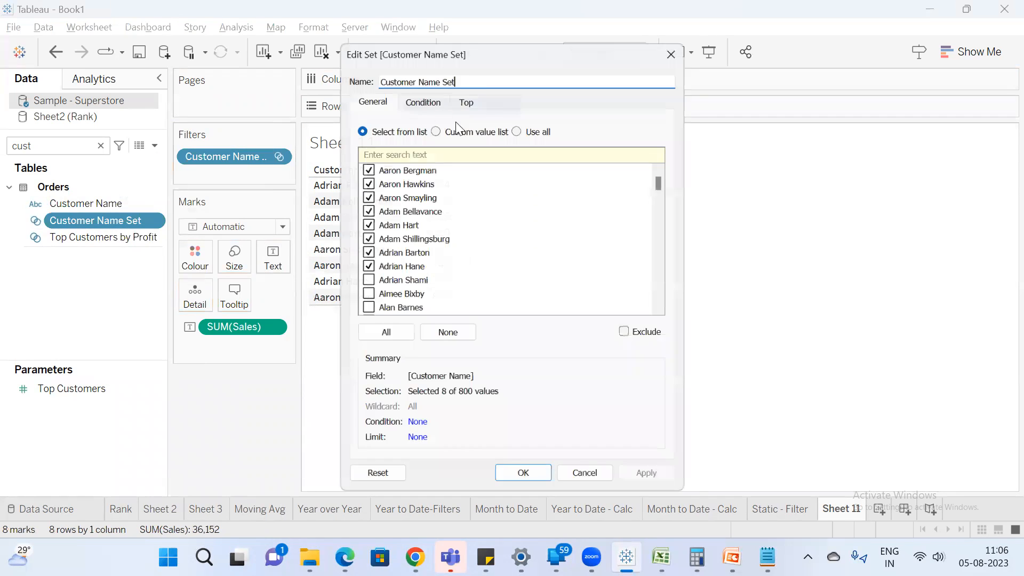
{"action": "left_click_drag", "start_coordinate": [369, 51], "coordinate": [309, 125]}
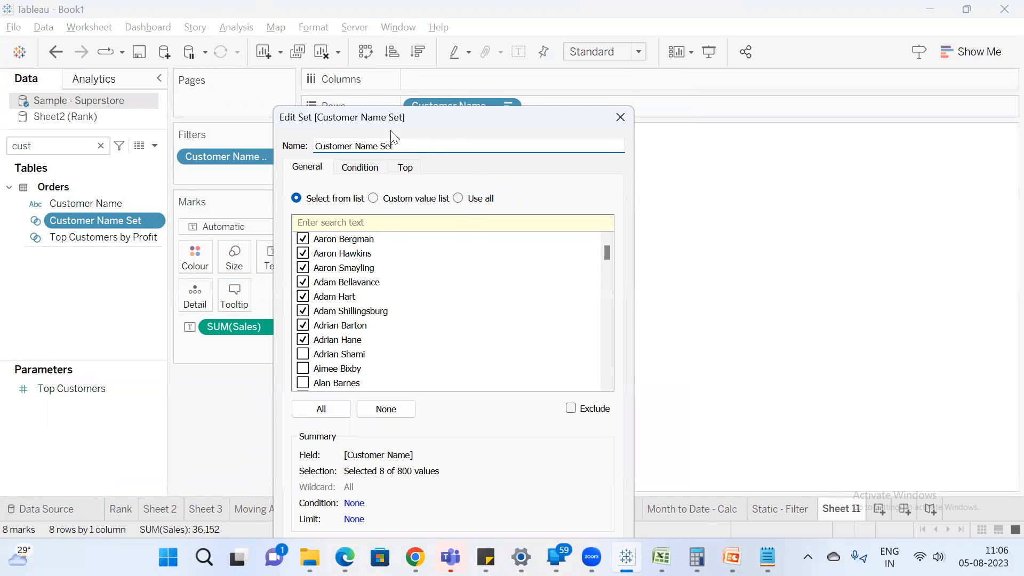
{"action": "left_click", "coordinate": [620, 116]}
Create another worksheet with Customer Name on rows.
{"action": "left_click", "coordinate": [880, 509]}
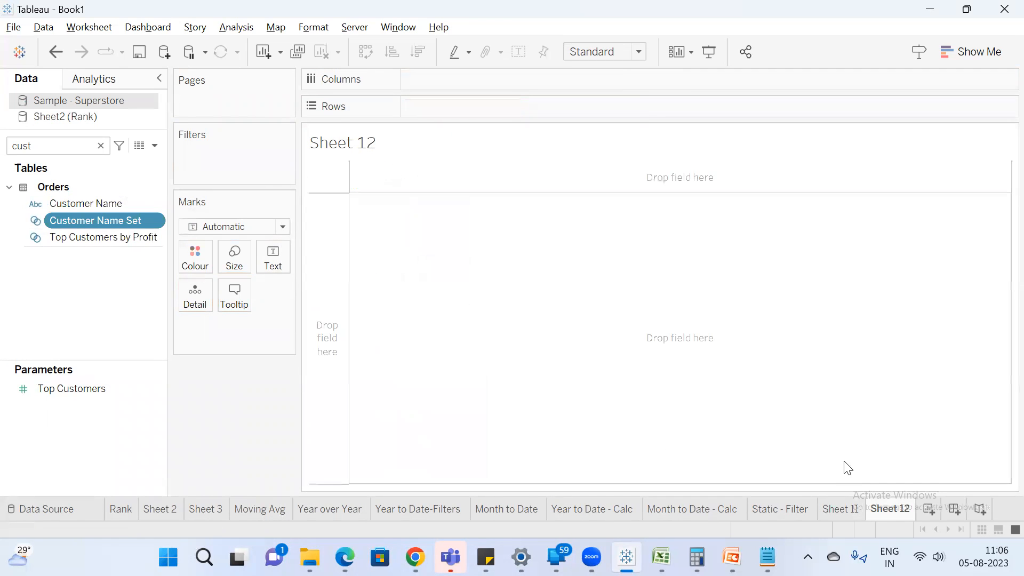
{"action": "left_click", "coordinate": [105, 204]}
{"action": "double_click", "coordinate": [105, 205]}
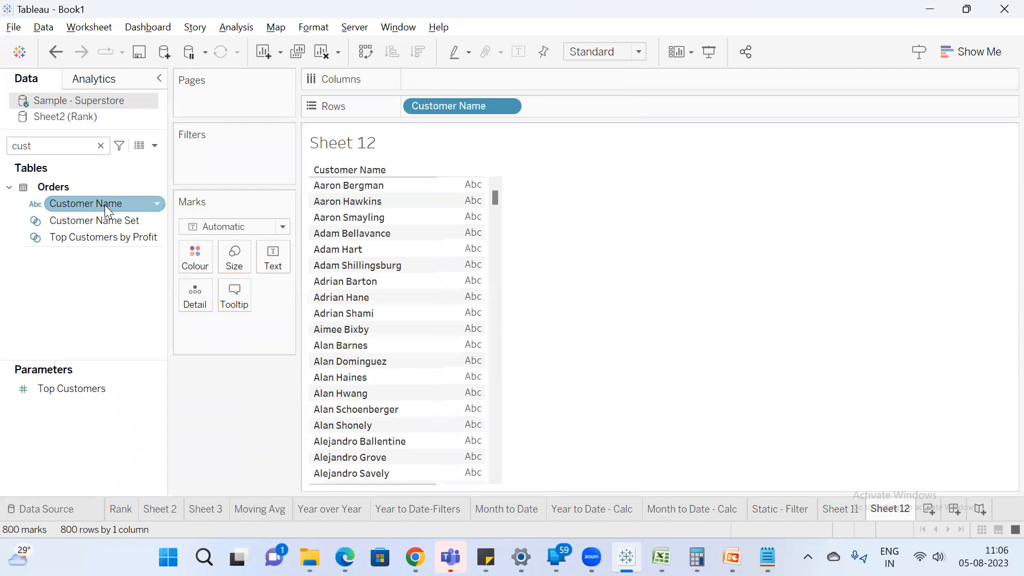
Filter the new worksheet by Customer Name Set and remove that filter again.
{"action": "left_click", "coordinate": [85, 220]}
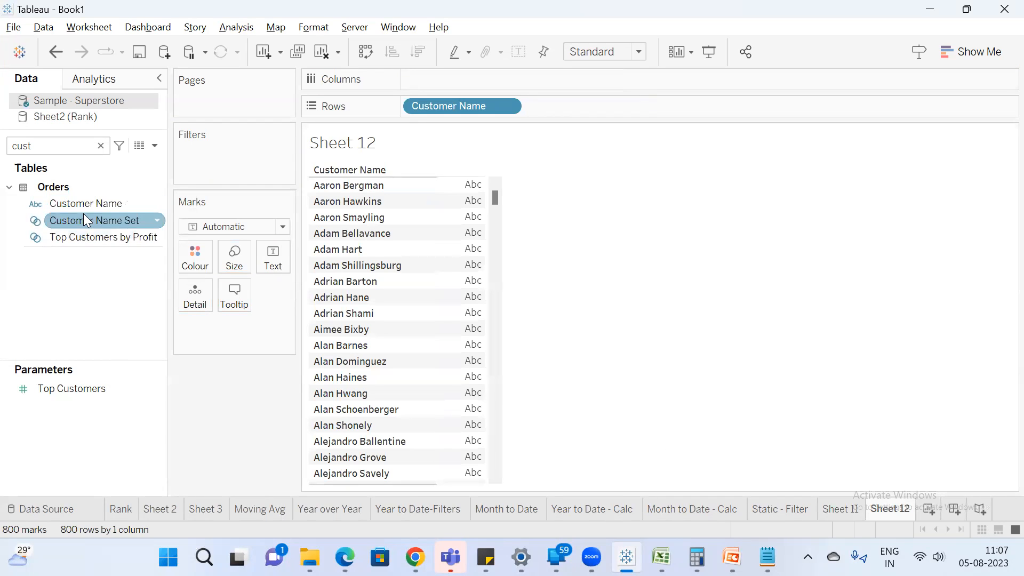
{"action": "left_click_drag", "start_coordinate": [85, 221], "coordinate": [235, 164]}
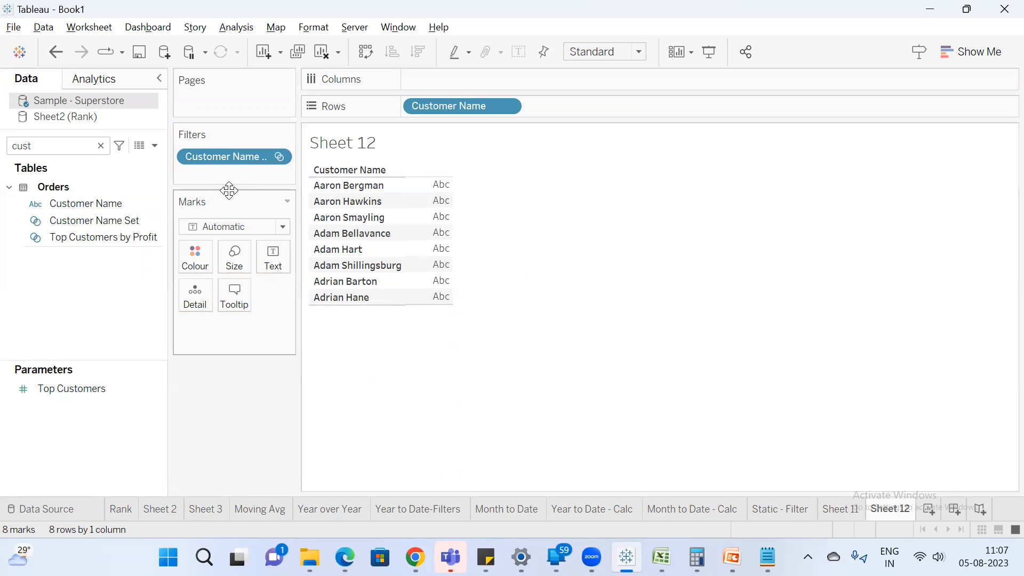
{"action": "left_click_drag", "start_coordinate": [243, 159], "coordinate": [254, 396]}
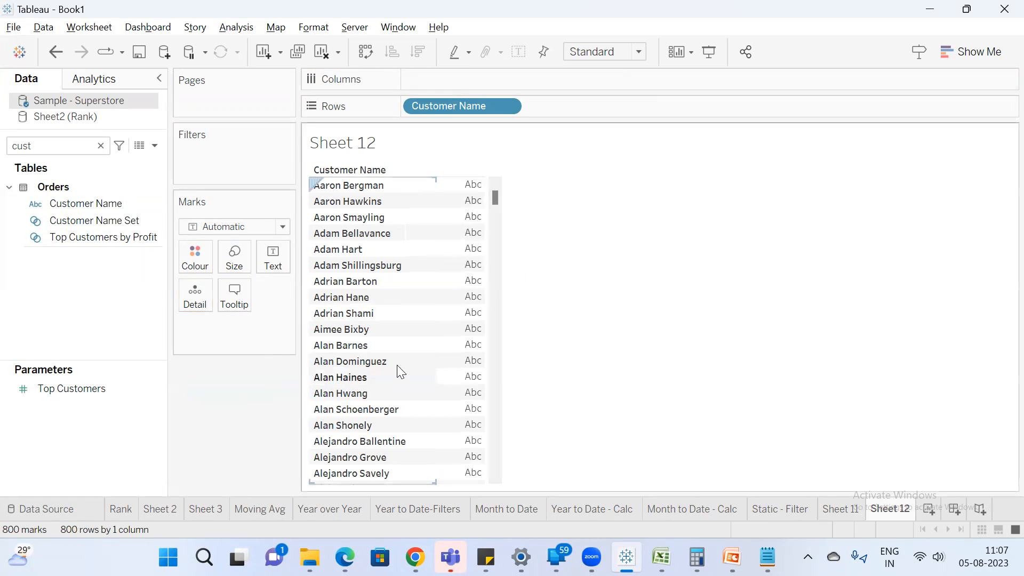
Switch to the Rank workbook in Excel, add a worksheet and enter the heading State in A1.
{"action": "left_click", "coordinate": [839, 511]}
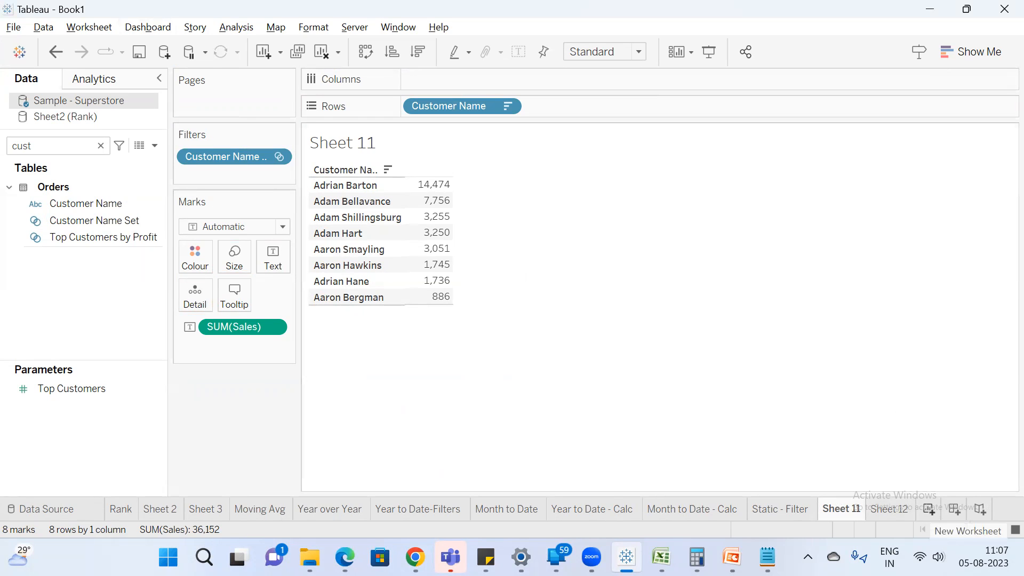
{"action": "left_click", "coordinate": [661, 556]}
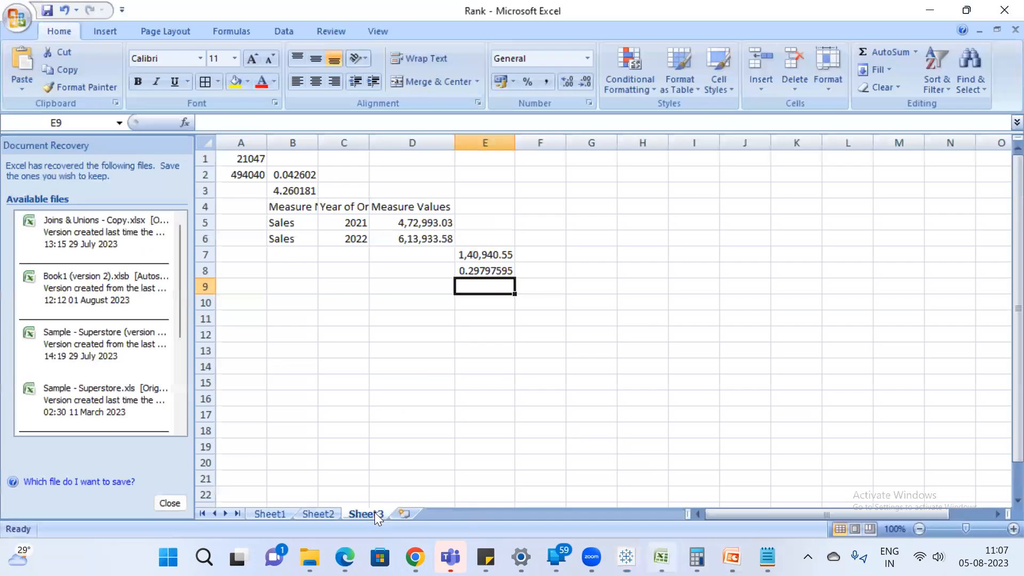
{"action": "left_click", "coordinate": [402, 515]}
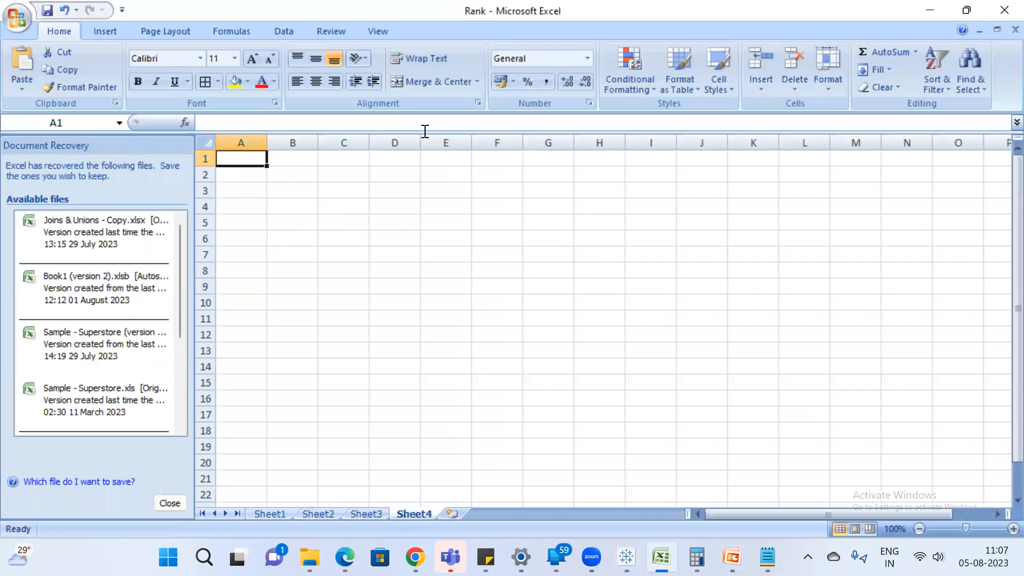
{"action": "type", "text": "State"}
{"action": "key", "text": "Return"}
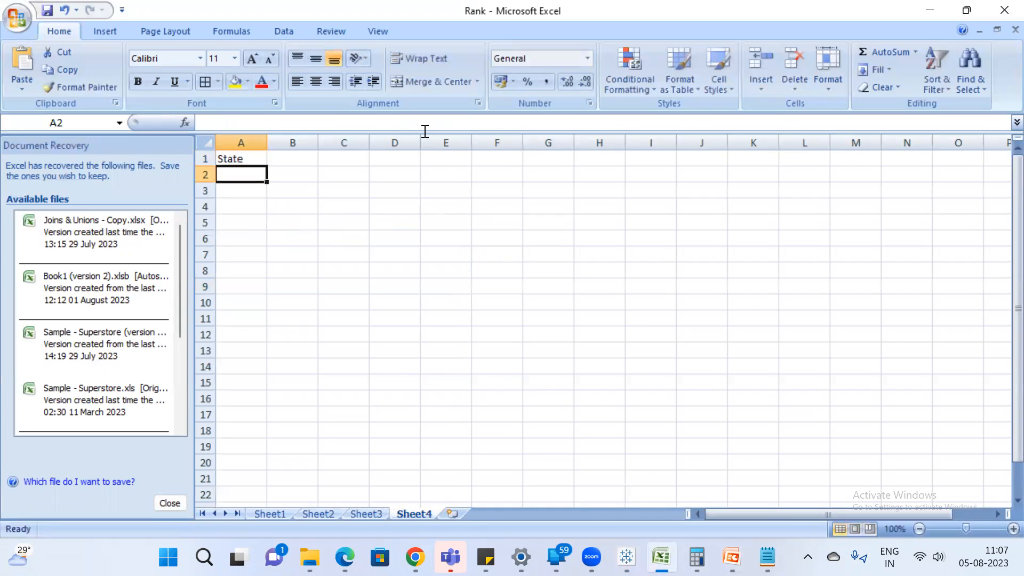
List Andhra and Telangana below the State heading and widen column A to fit them.
{"action": "type", "text": "Andhra"}
{"action": "key", "text": "Return"}
{"action": "type", "text": "T"}
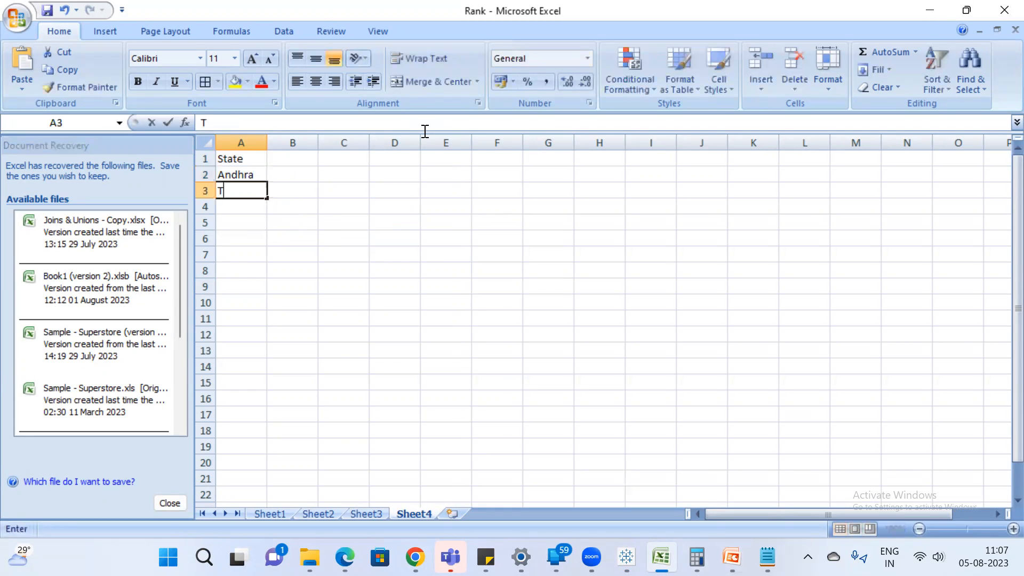
{"action": "type", "text": "elnaangana"}
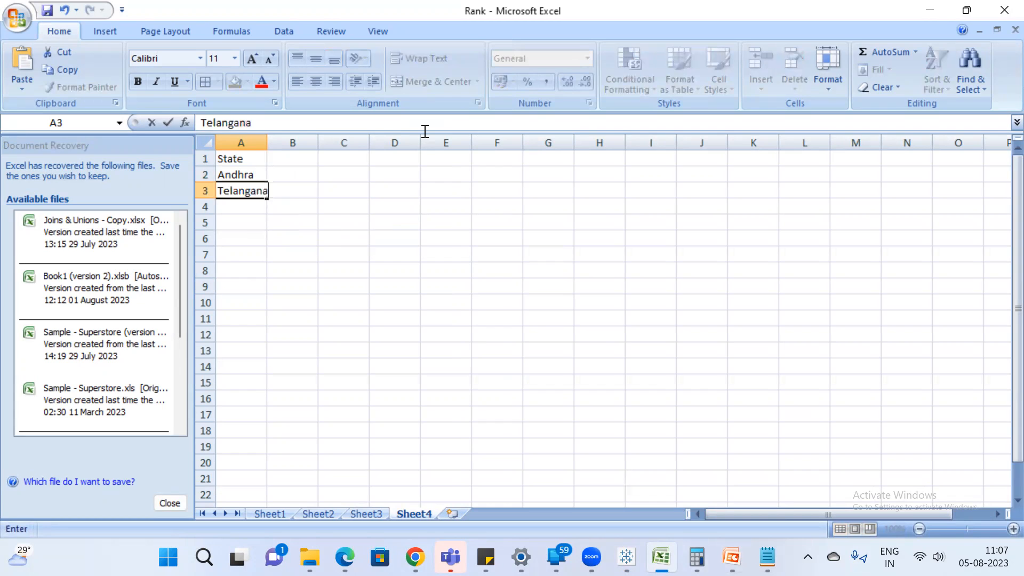
{"action": "key", "text": "Return"}
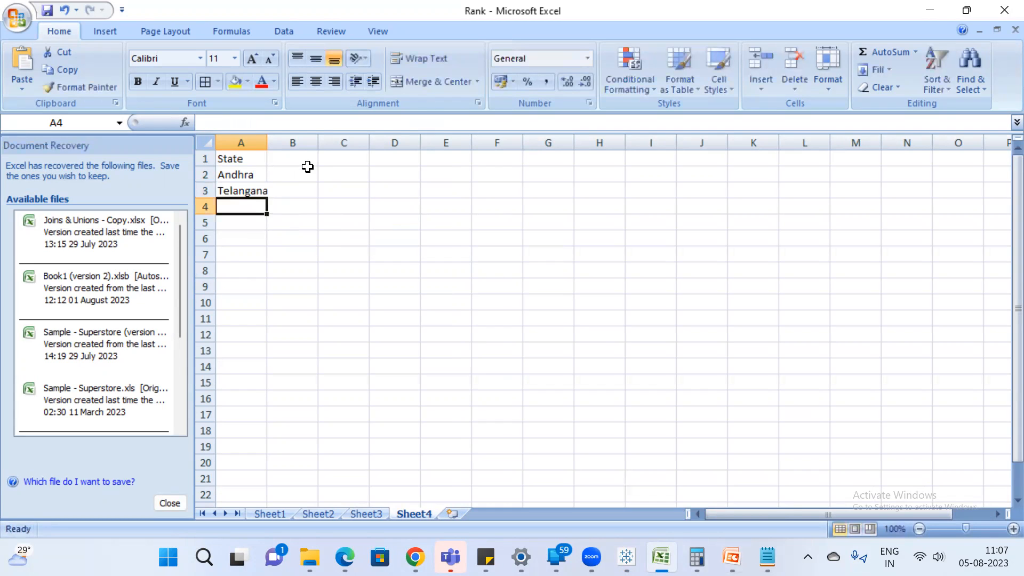
{"action": "left_click_drag", "start_coordinate": [267, 142], "coordinate": [313, 143]}
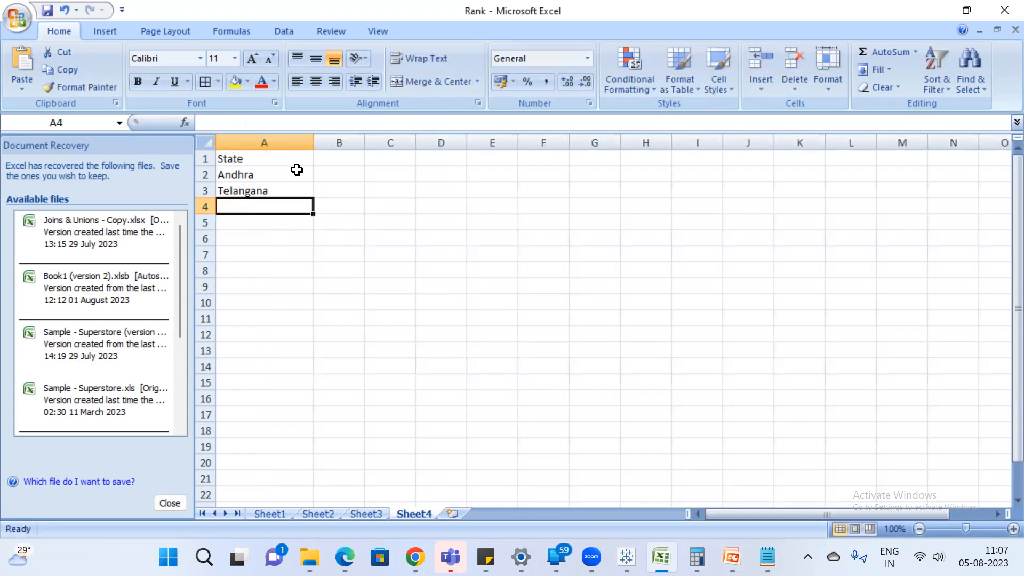
Insert a blank row above Andhra and enter the heading City in B1.
{"action": "right_click", "coordinate": [195, 172]}
{"action": "left_click", "coordinate": [253, 257]}
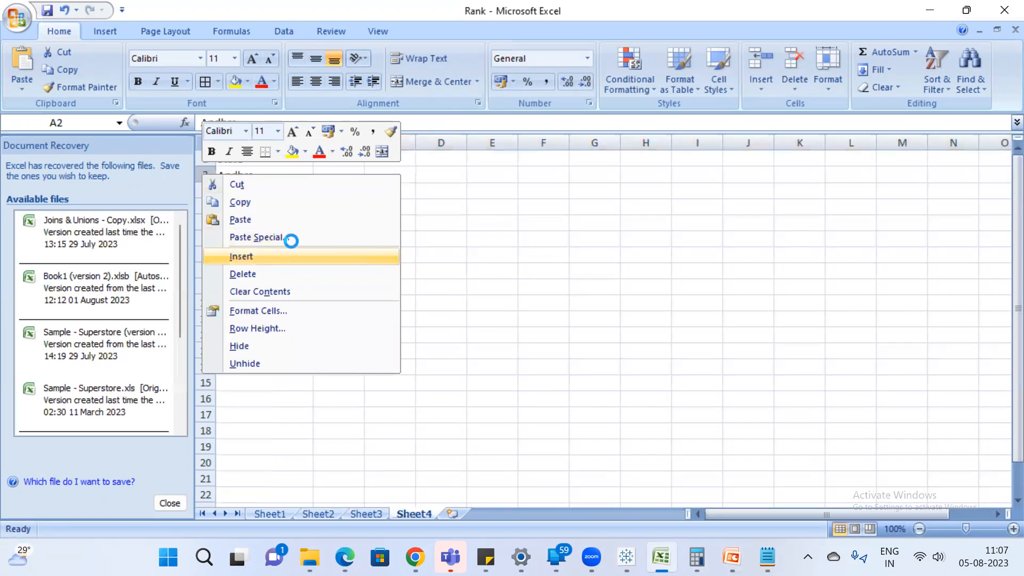
{"action": "left_click", "coordinate": [345, 156]}
{"action": "type", "text": "City"}
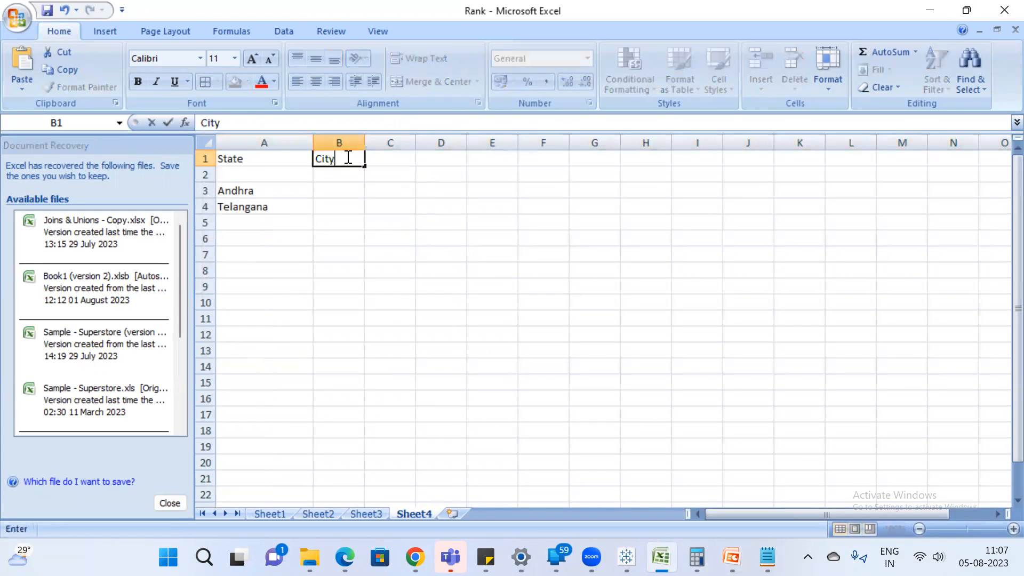
{"action": "key", "text": "Return"}
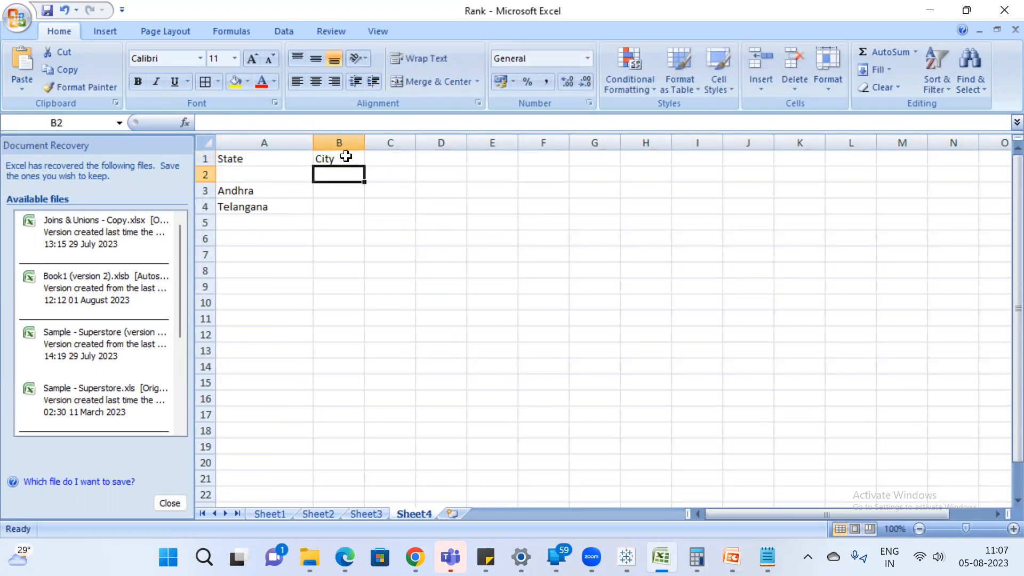
Enter West godavari in B2 and east godavari in B3 under the City heading.
{"action": "type", "text": "West go"}
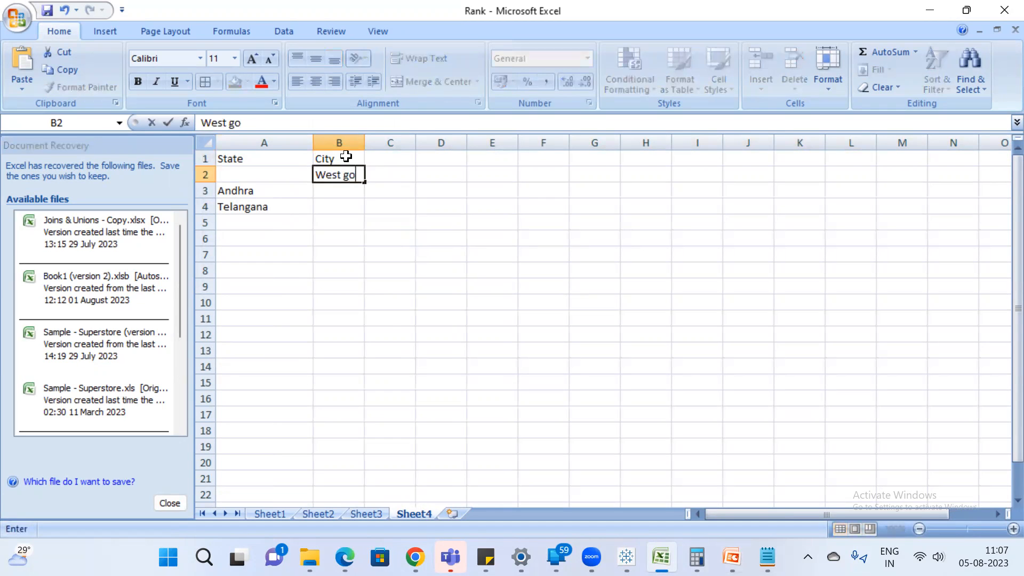
{"action": "type", "text": "davari"}
{"action": "key", "text": "Return"}
{"action": "type", "text": "e"}
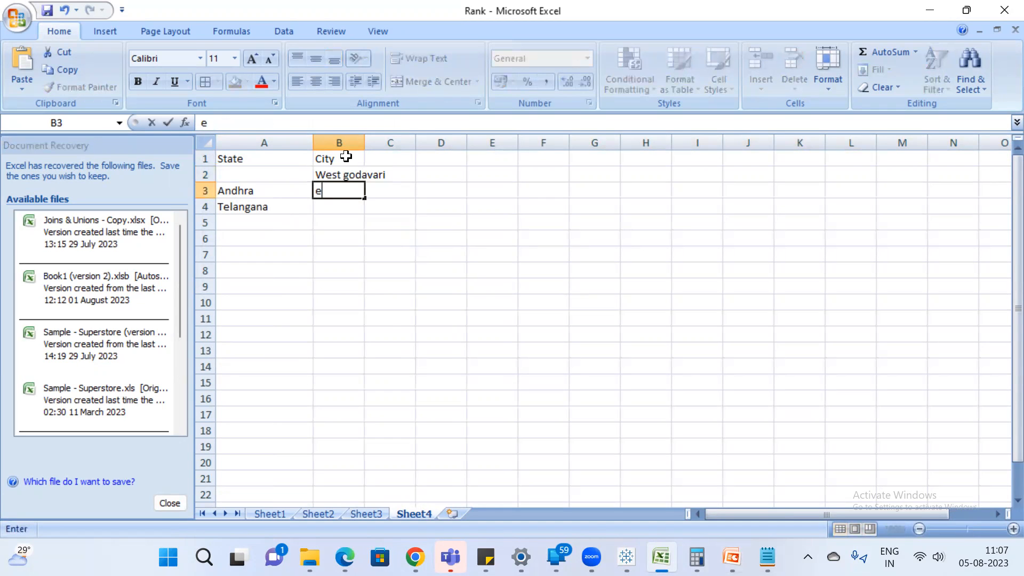
{"action": "type", "text": "ast godavari"}
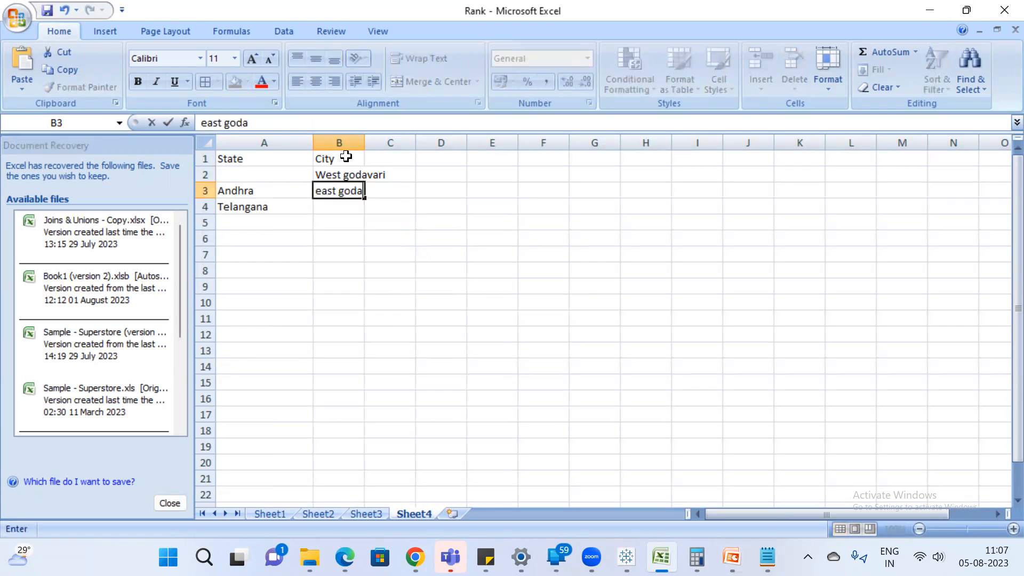
{"action": "key", "text": "Return"}
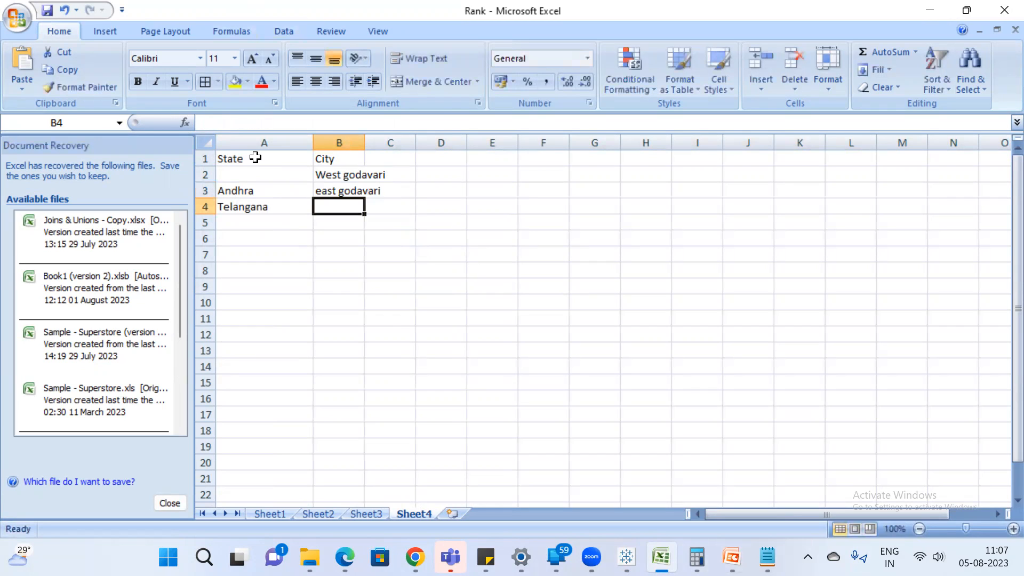
Enter Andhra as the state in A2 and select the two city entries in B2:B3.
{"action": "left_click", "coordinate": [265, 169]}
{"action": "type", "text": "a"}
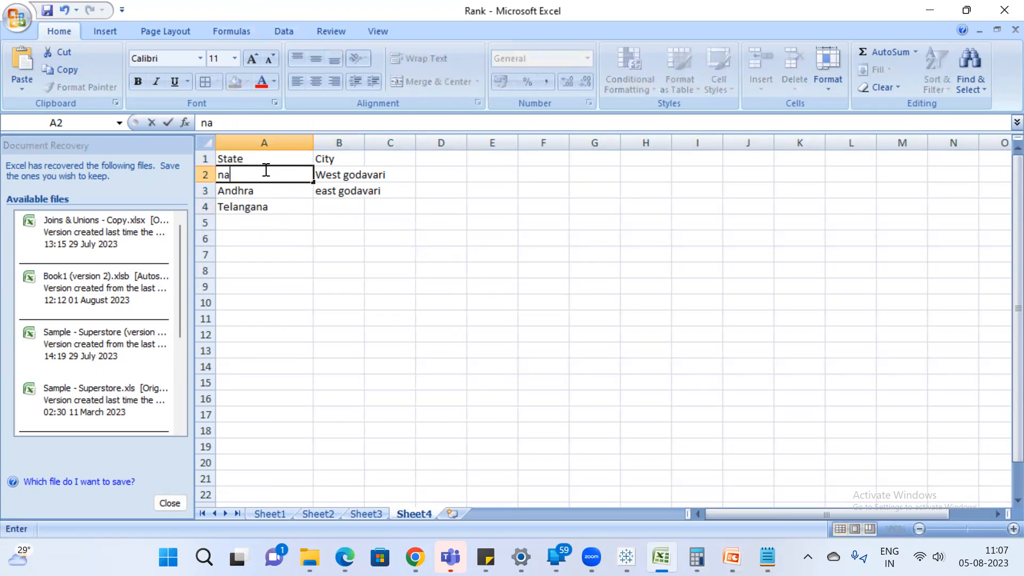
{"action": "type", "text": "ndhr"}
{"action": "key", "text": "Return"}
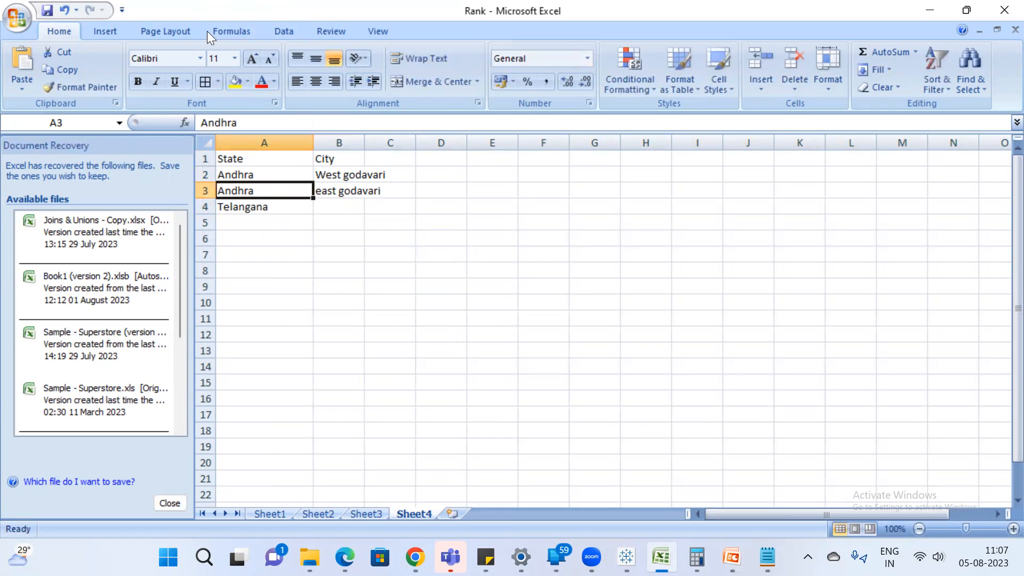
{"action": "left_click_drag", "start_coordinate": [349, 171], "coordinate": [343, 192]}
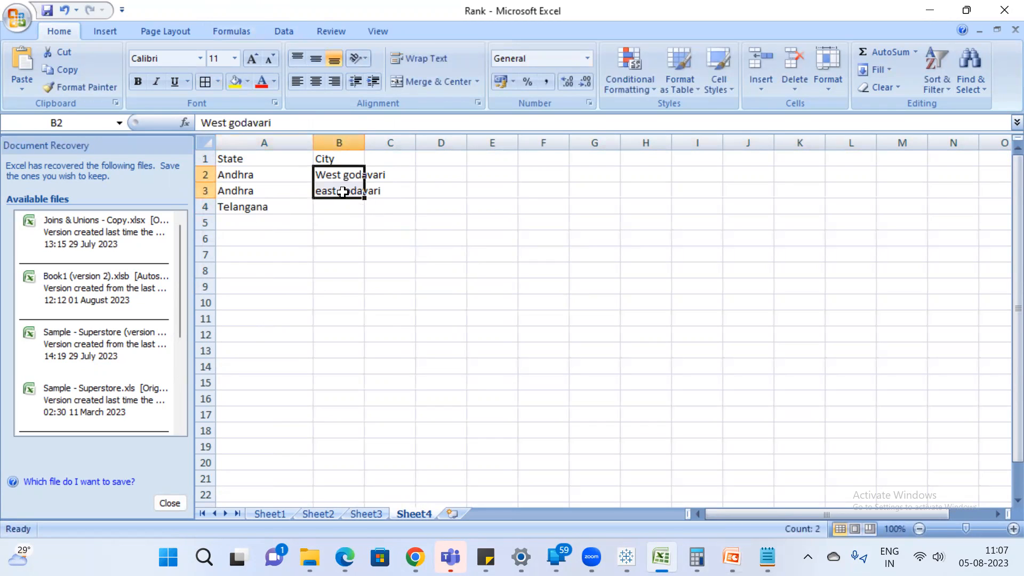
Switch back to Tableau and filter Sheet 12 by Customer Name Set.
{"action": "key", "text": "alt+Tab"}
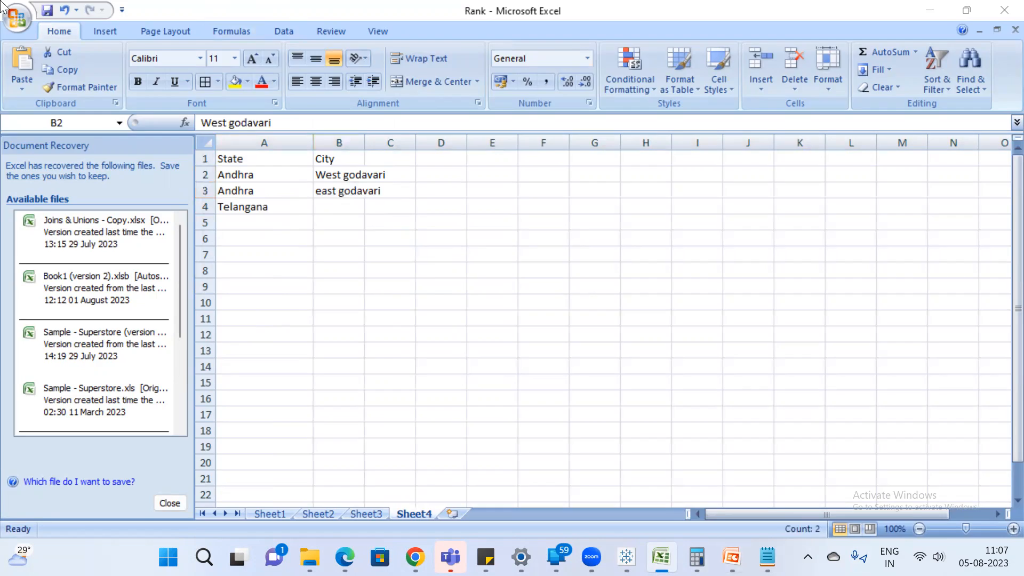
{"action": "left_click", "coordinate": [890, 506]}
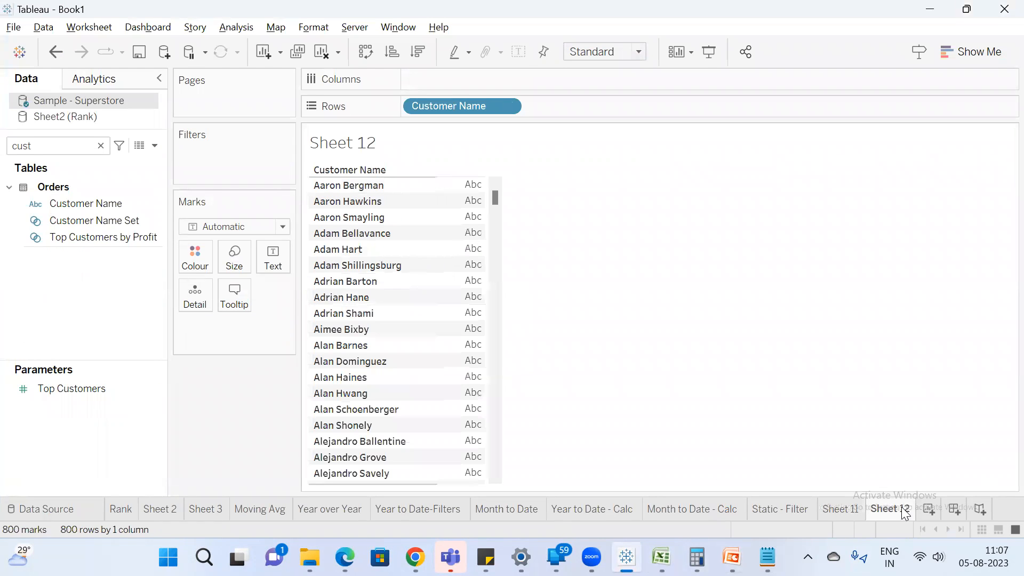
{"action": "left_click", "coordinate": [138, 219]}
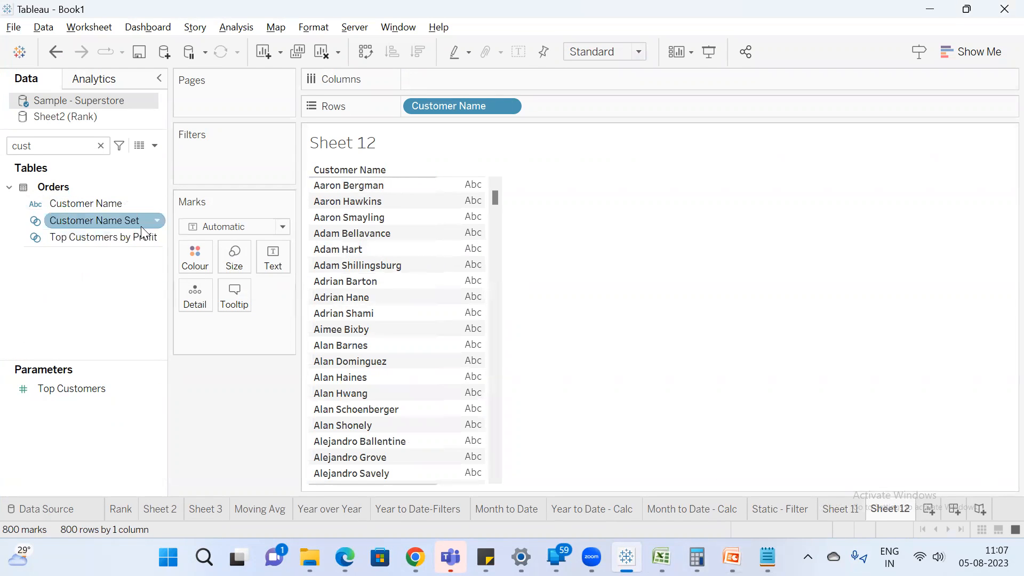
{"action": "left_click_drag", "start_coordinate": [126, 221], "coordinate": [236, 160]}
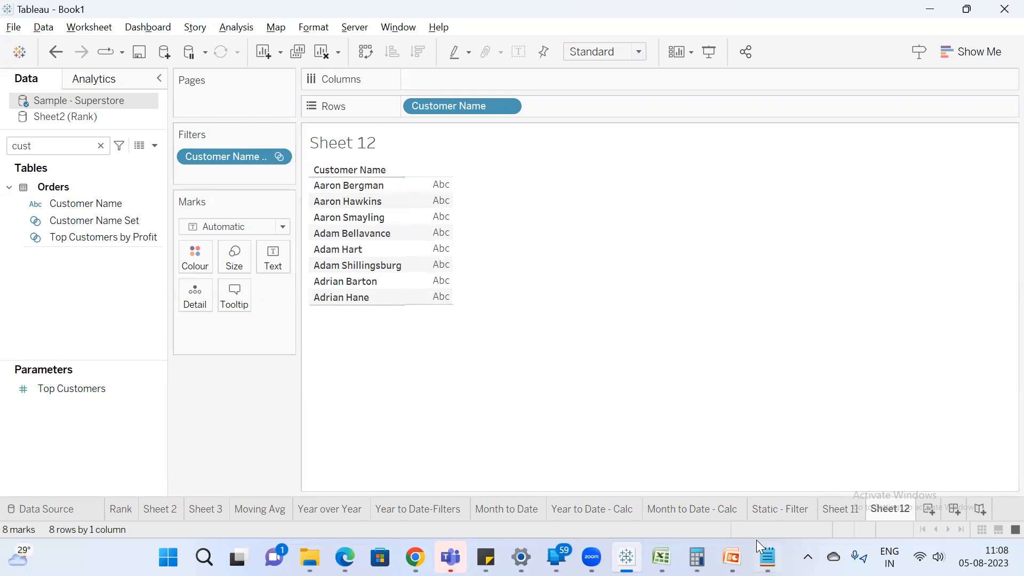
Switch to Notepad and replace the note's contents with the word General.
{"action": "left_click", "coordinate": [768, 557]}
{"action": "left_click_drag", "start_coordinate": [267, 233], "coordinate": [175, 34]}
{"action": "type", "text": "Gen"}
{"action": "key", "text": "BackSpace"}
{"action": "key", "text": "BackSpace"}
{"action": "key", "text": "BackSpace"}
{"action": "key", "text": "Delete"}
{"action": "key", "text": "Delete"}
{"action": "type", "text": "General"}
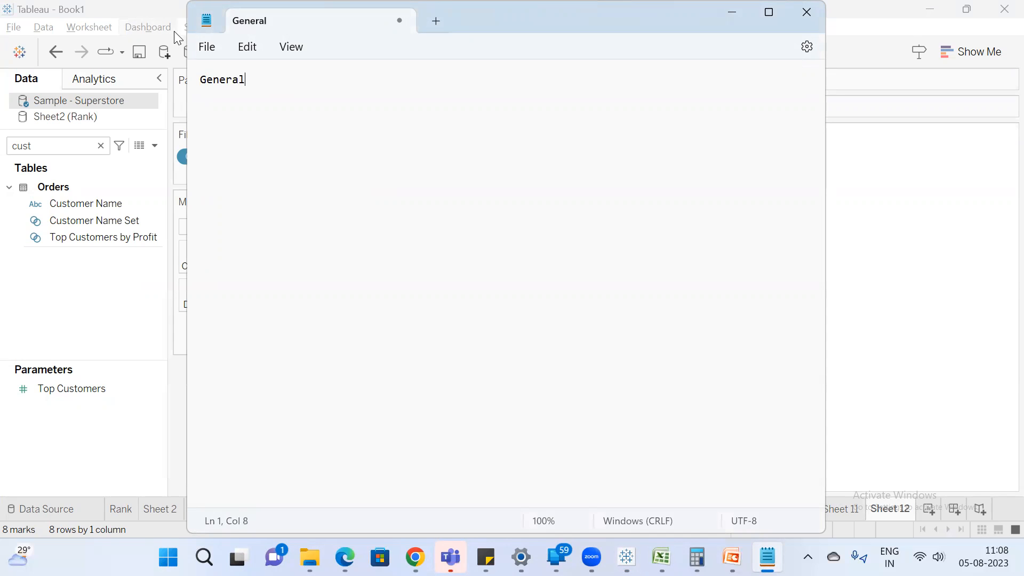
Return to Tableau and remove the Customer Name Set filter from Sheet 12.
{"action": "left_click", "coordinate": [169, 29]}
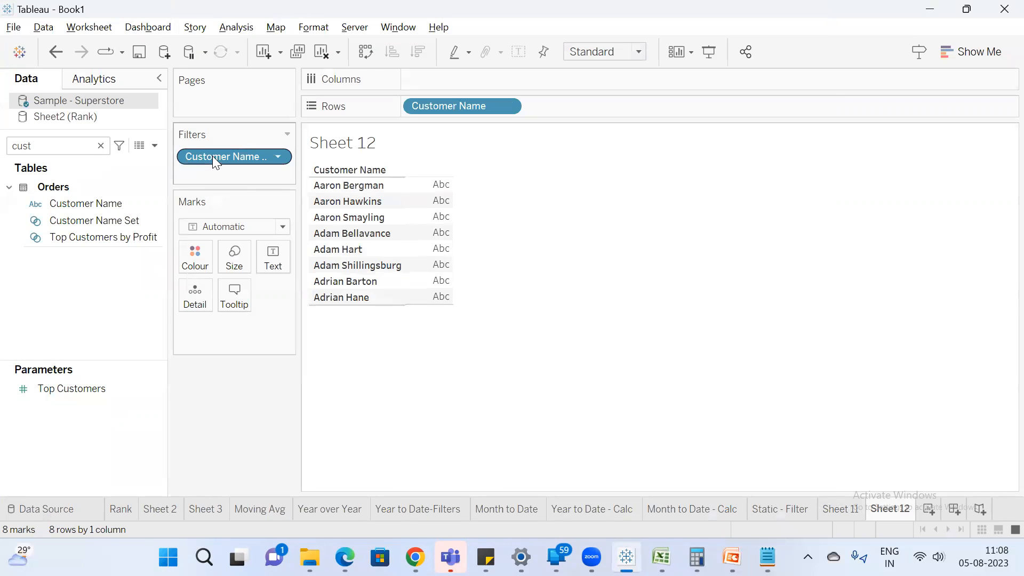
{"action": "left_click_drag", "start_coordinate": [202, 402], "coordinate": [197, 394]}
Edit Customer Name Set so that only the first six customers in the list are checked and excluded, and save the definition.
{"action": "right_click", "coordinate": [108, 220]}
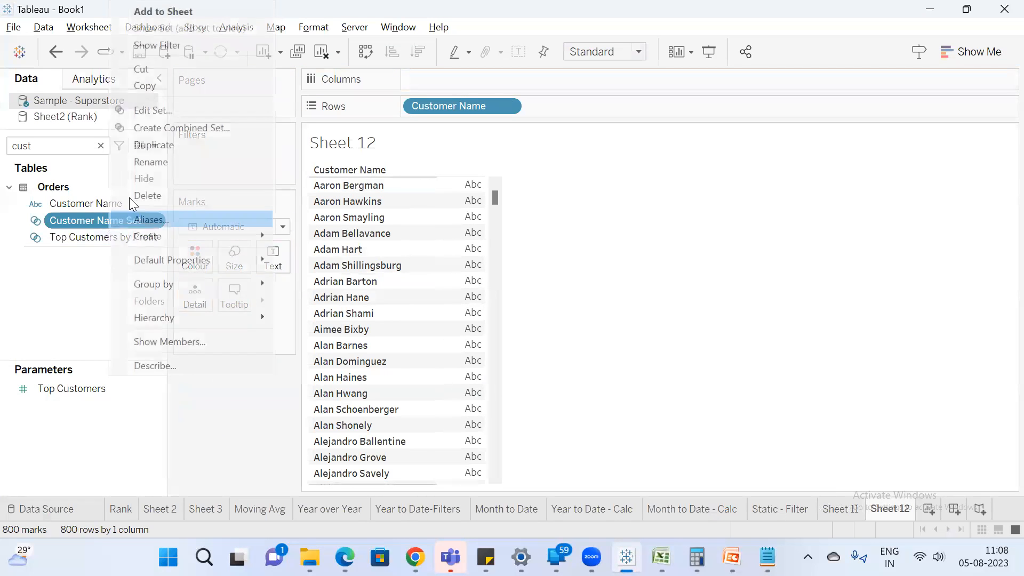
{"action": "left_click", "coordinate": [160, 108]}
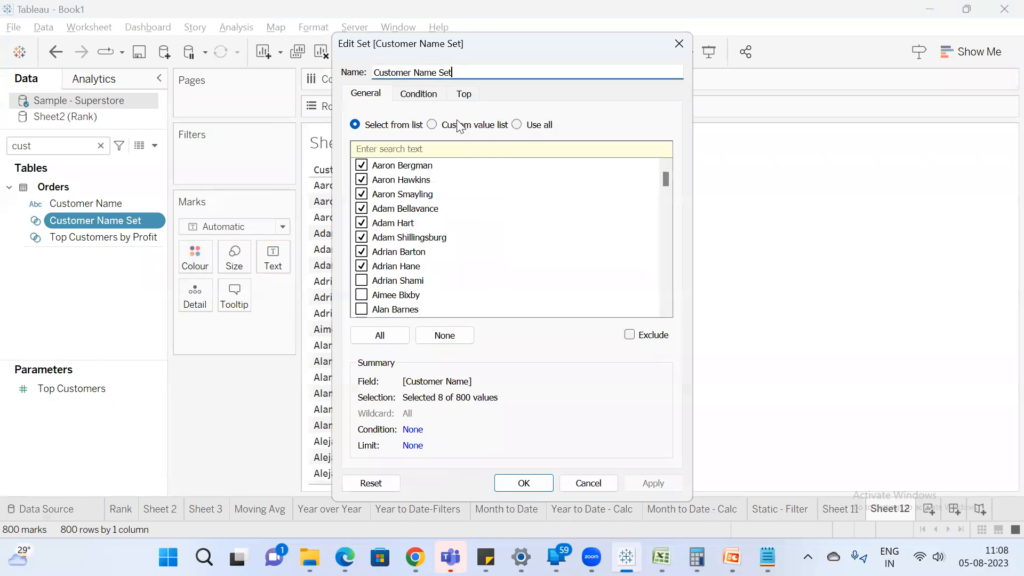
{"action": "left_click", "coordinate": [379, 337]}
{"action": "left_click", "coordinate": [432, 336]}
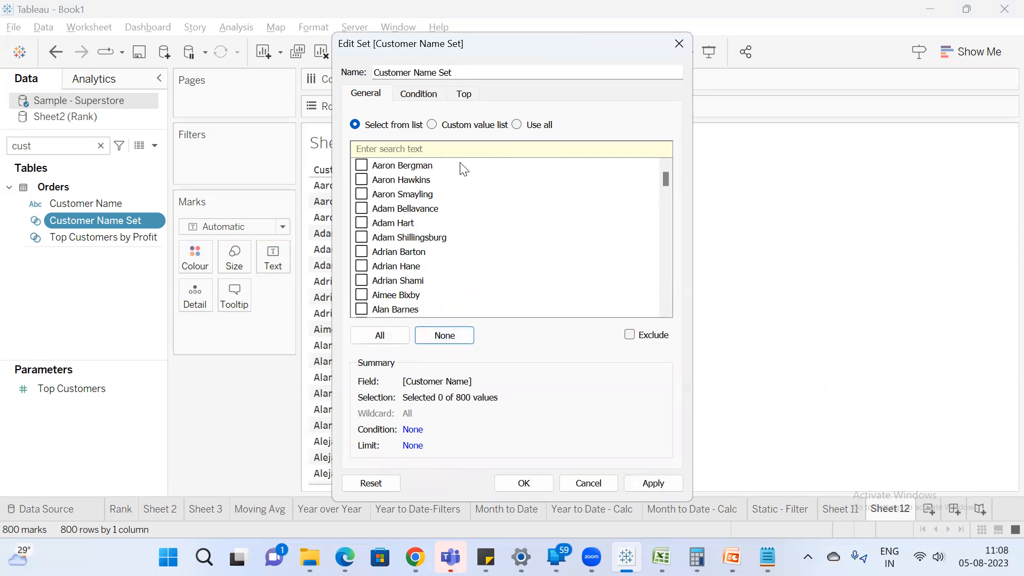
{"action": "left_click_drag", "start_coordinate": [462, 169], "coordinate": [440, 249]}
{"action": "key", "text": "space"}
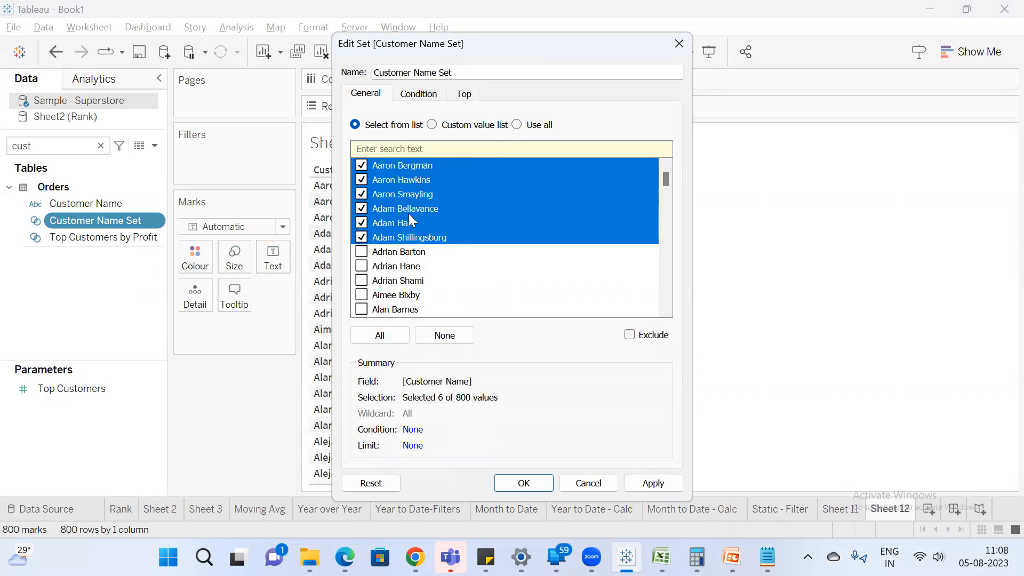
{"action": "left_click", "coordinate": [629, 336]}
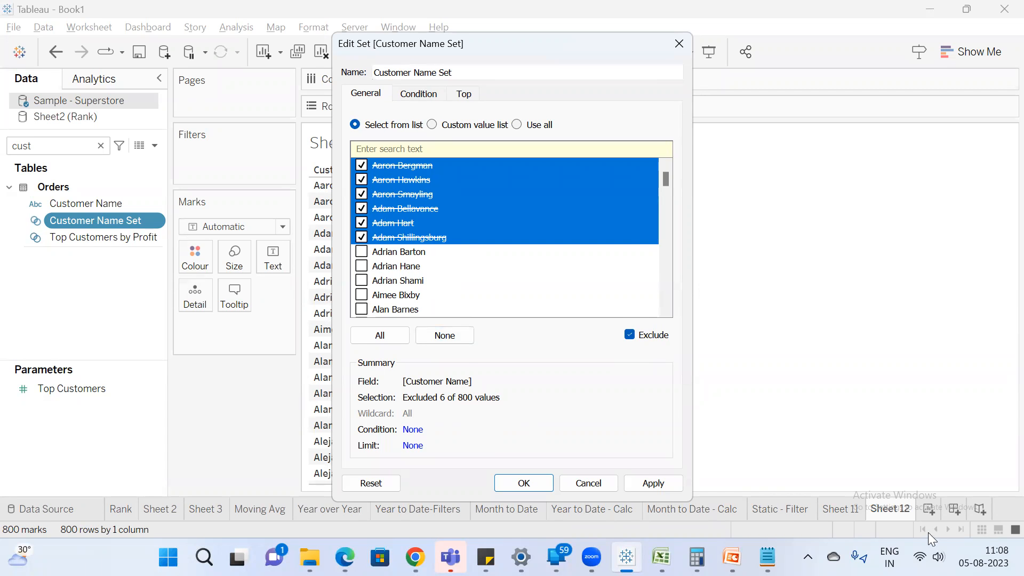
{"action": "left_click_drag", "start_coordinate": [453, 45], "coordinate": [727, 56]}
{"action": "left_click", "coordinate": [927, 495]}
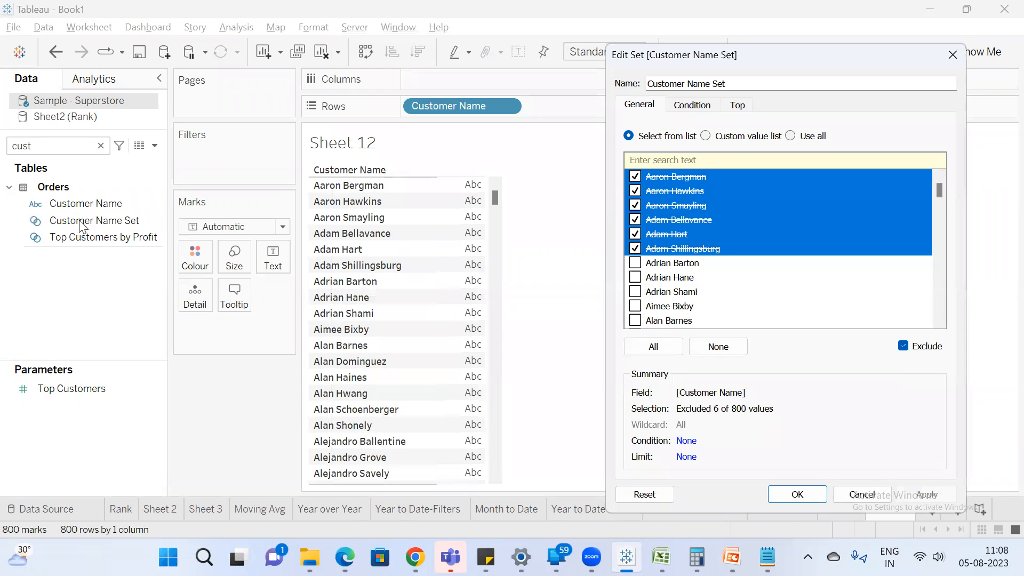
{"action": "left_click", "coordinate": [796, 494]}
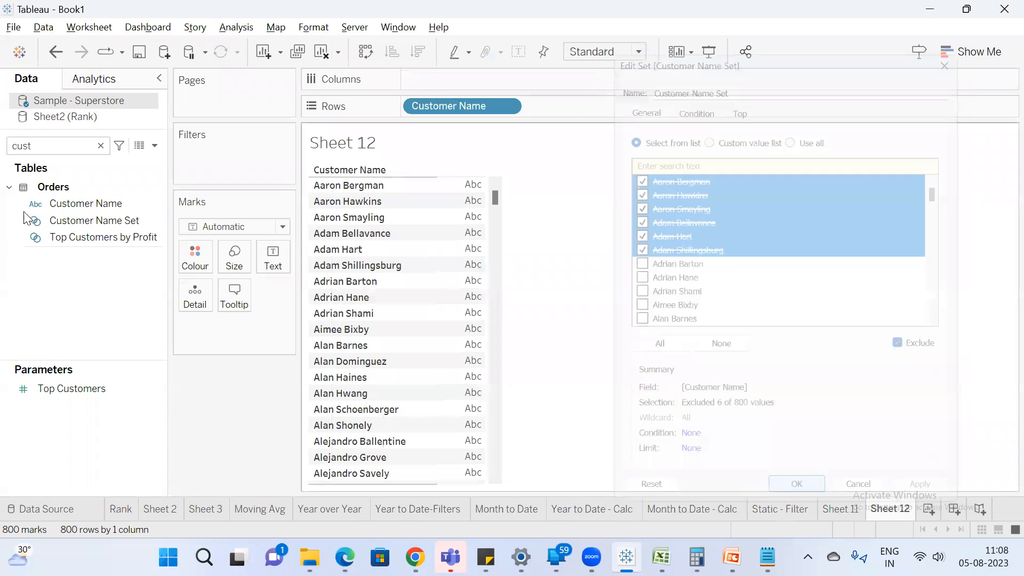
Filter Sheet 12 by the edited Customer Name Set and look through the customer list to its end.
{"action": "left_click_drag", "start_coordinate": [102, 217], "coordinate": [216, 165]}
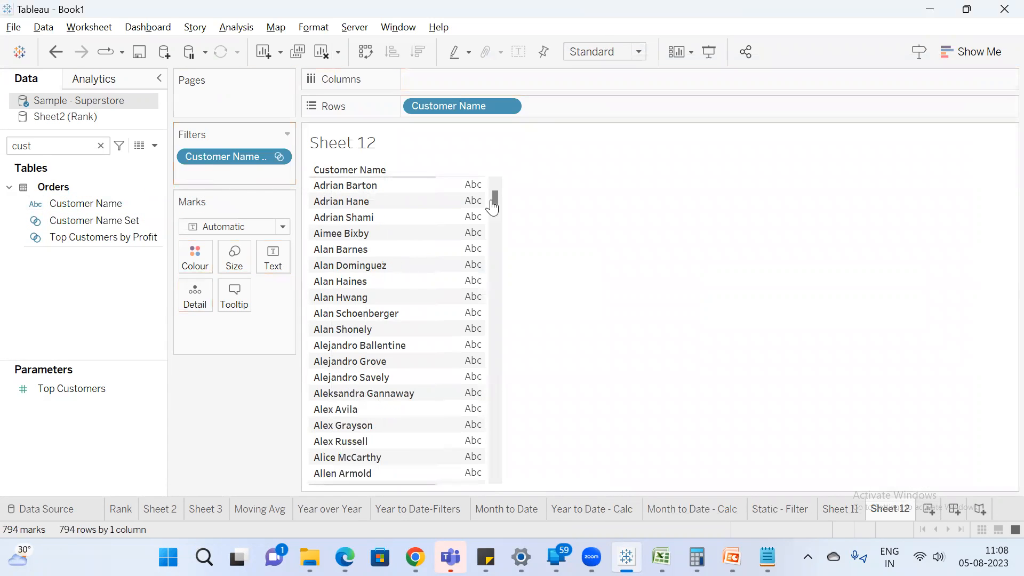
{"action": "left_click_drag", "start_coordinate": [495, 194], "coordinate": [496, 474]}
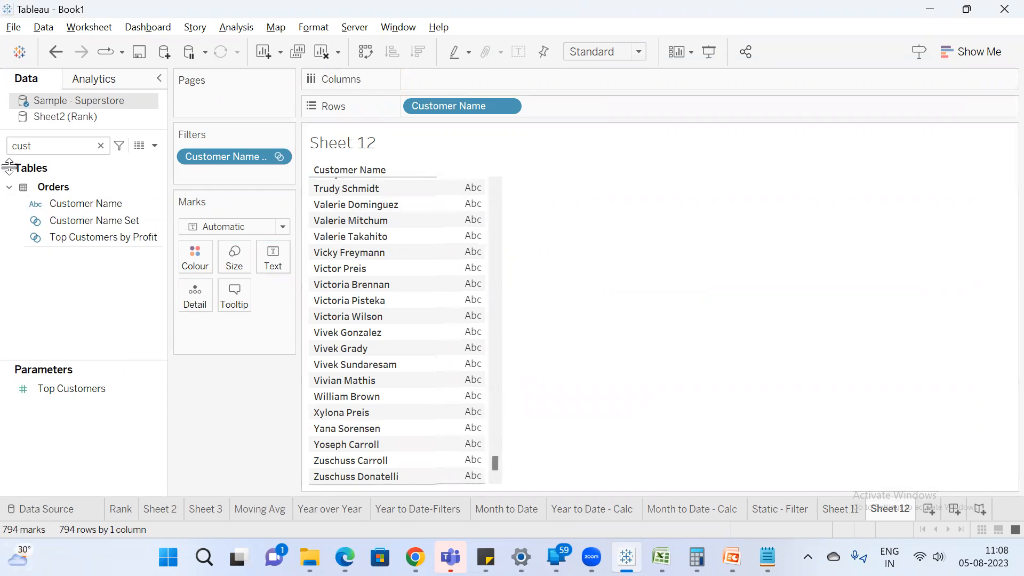
Open Customer Name Set for editing, turn off the exclusion and set its members to Use all.
{"action": "right_click", "coordinate": [78, 218]}
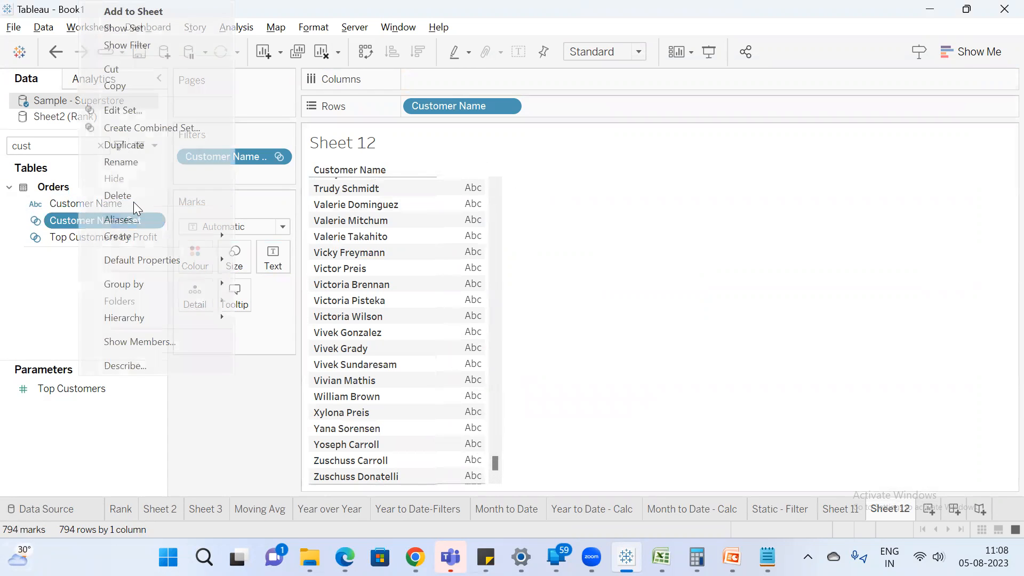
{"action": "left_click", "coordinate": [136, 107]}
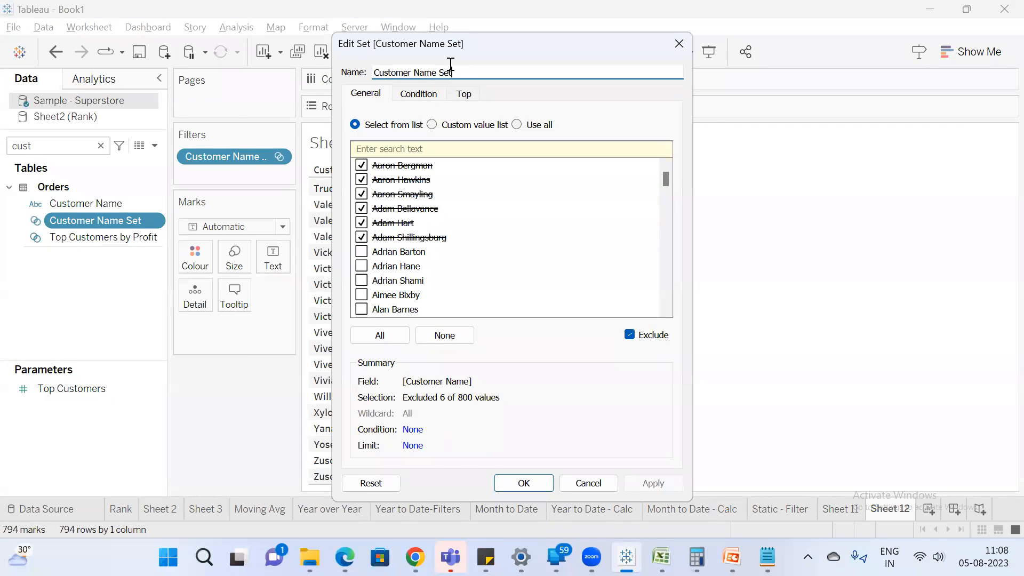
{"action": "left_click", "coordinate": [654, 407]}
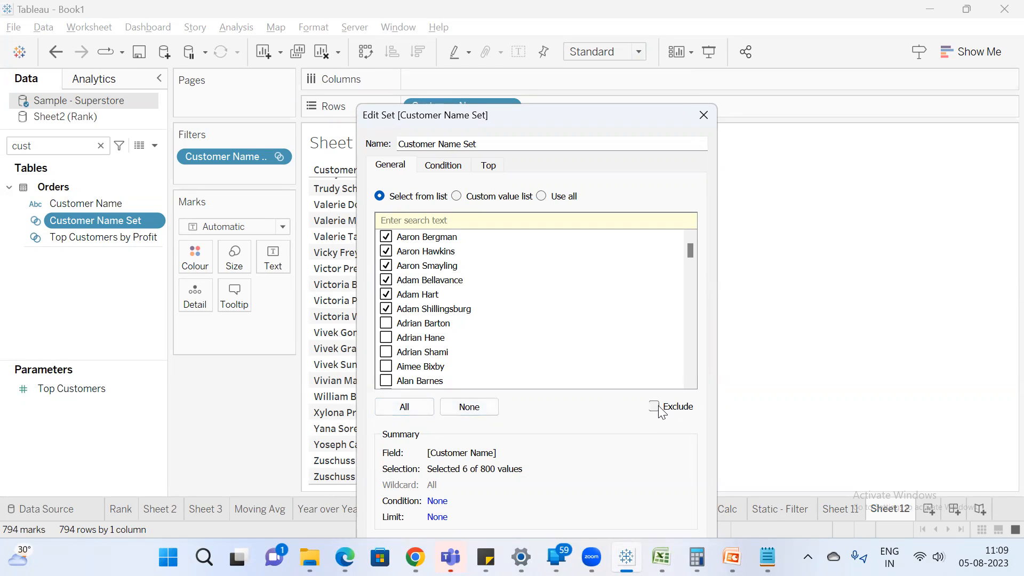
{"action": "left_click", "coordinate": [407, 412]}
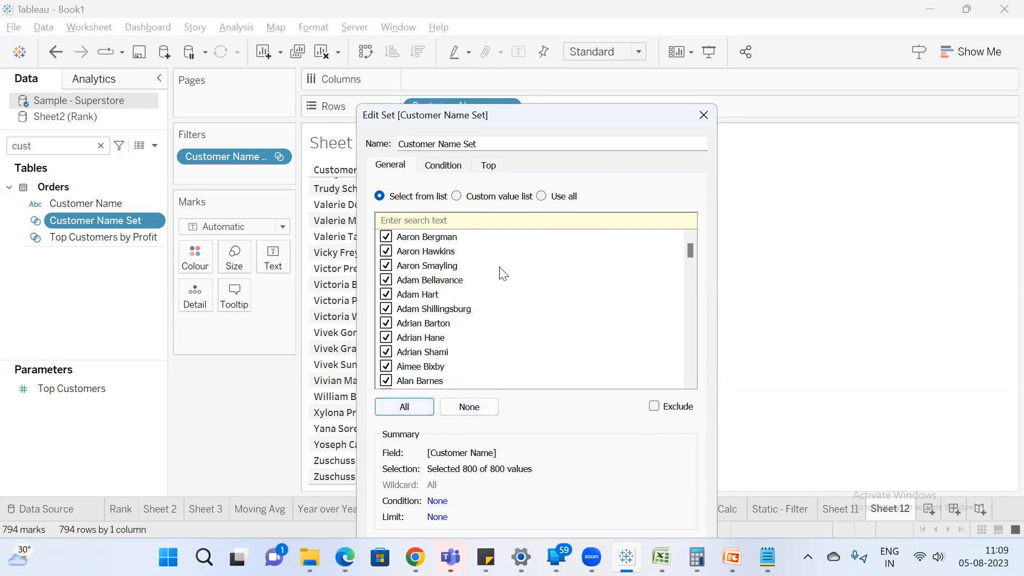
{"action": "left_click", "coordinate": [542, 196]}
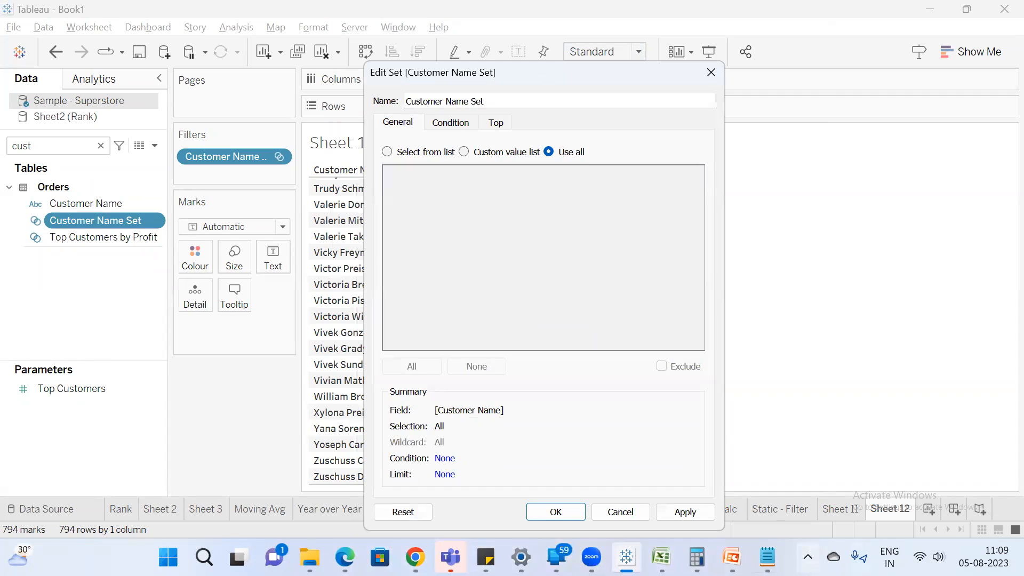
Switch to Notepad and complete the General line with "---it is static and we can make a subset of data".
{"action": "left_click", "coordinate": [768, 557]}
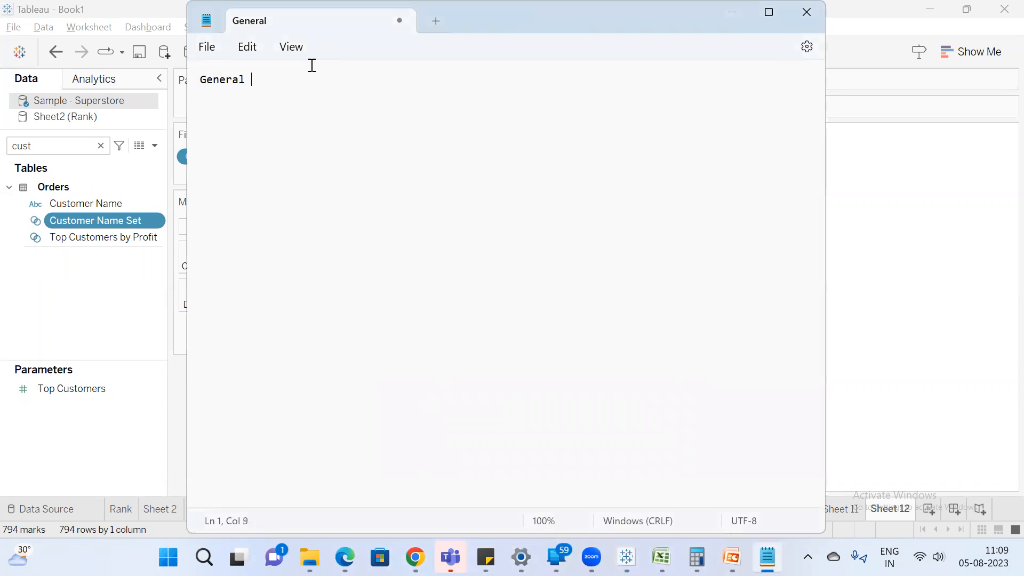
{"action": "type", "text": "---it is t"}
{"action": "key", "text": "BackSpace"}
{"action": "type", "text": "st"}
{"action": "key", "text": "BackSpace"}
{"action": "type", "text": "tic and w"}
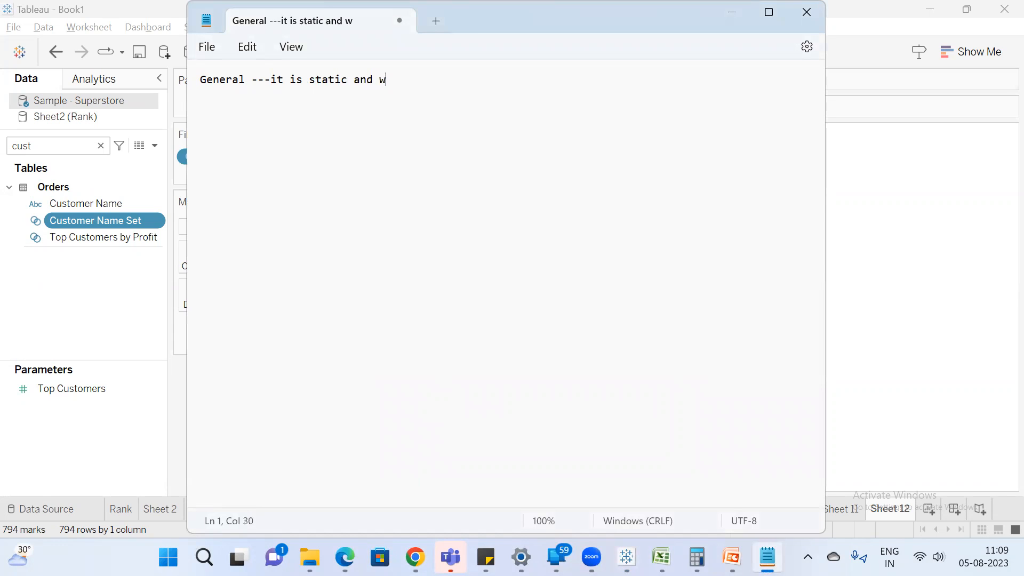
{"action": "type", "text": "e can make a subset of data"}
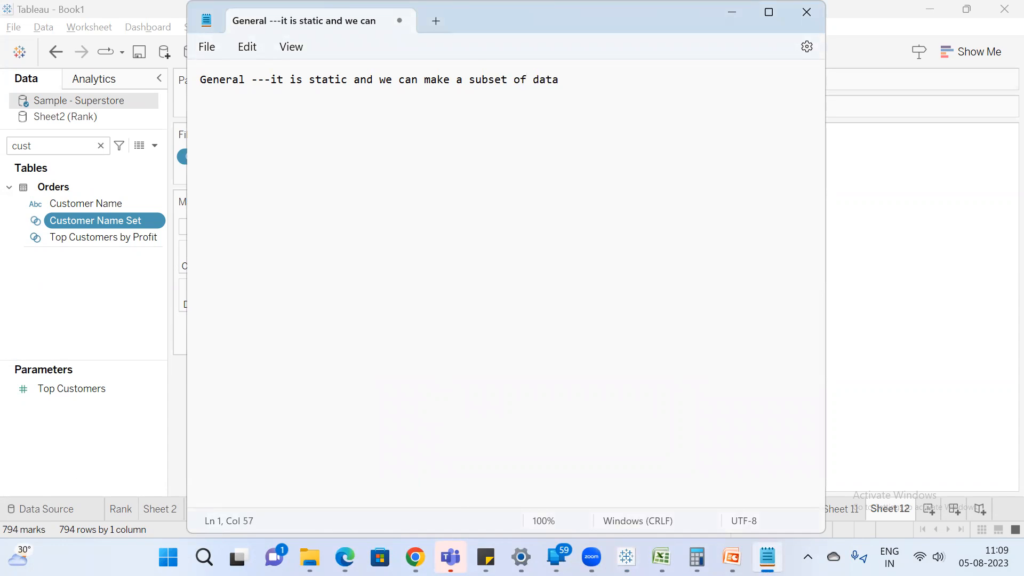
Return to Tableau and change the condition of Customer Name Set to By field.
{"action": "key", "text": "alt+Tab"}
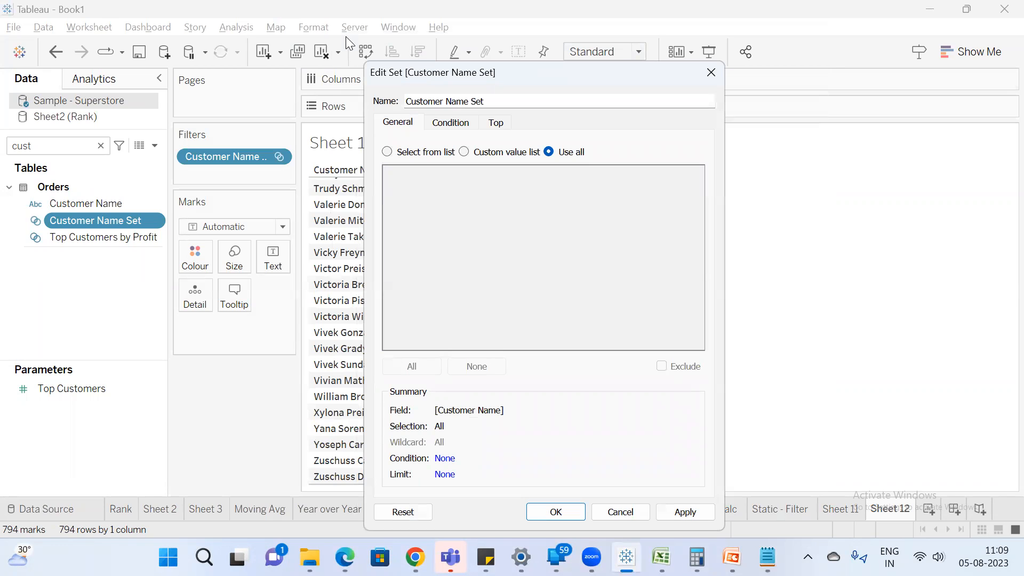
{"action": "left_click", "coordinate": [464, 127]}
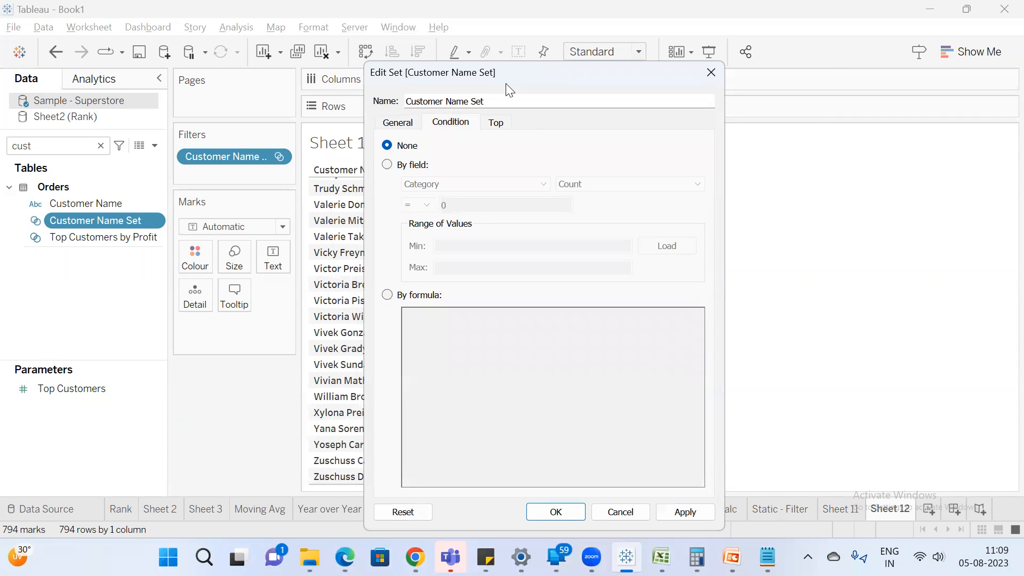
{"action": "left_click_drag", "start_coordinate": [507, 85], "coordinate": [703, 88]}
{"action": "left_click", "coordinate": [609, 166]}
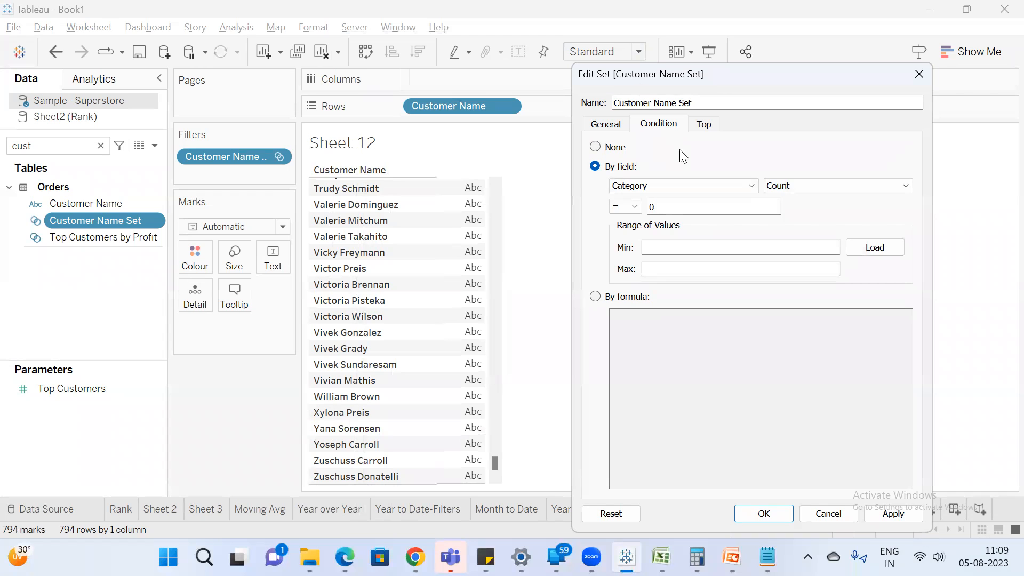
Switch to Notepad and add the line "Condition & Top are dynamic" below the General note.
{"action": "key", "text": "alt+Tab"}
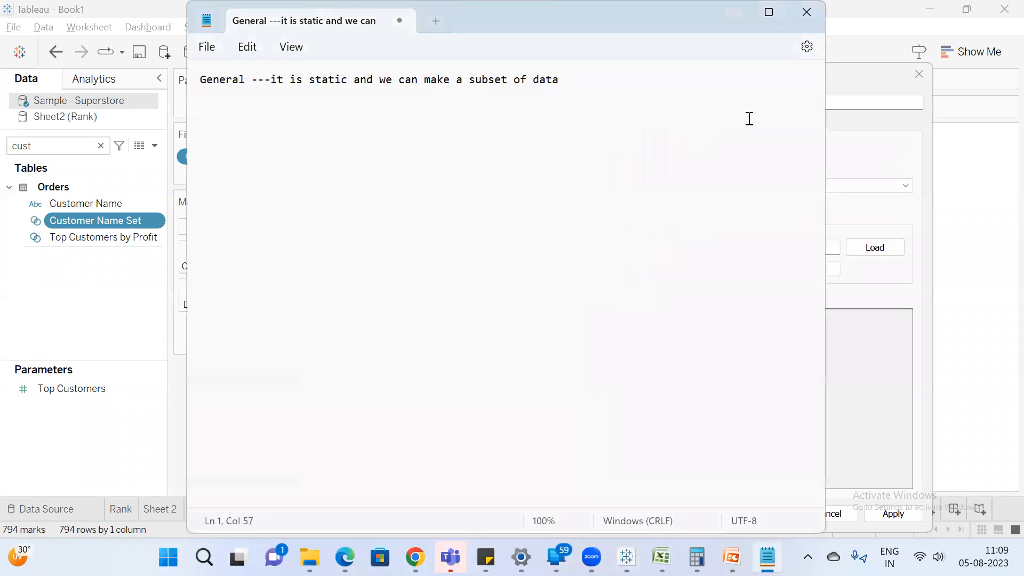
{"action": "key", "text": "Return"}
{"action": "key", "text": "Return"}
{"action": "key", "text": "Return"}
{"action": "type", "text": "Condition & Top are dynamic"}
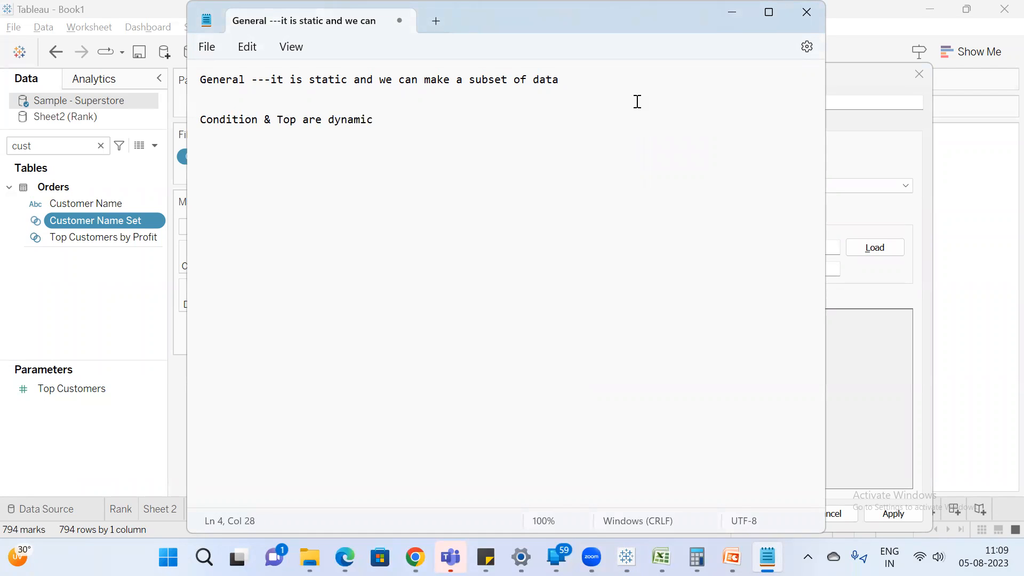
Extend the Condition & Top line in Notepad with "it will keep on changing based on the condition".
{"action": "key", "text": "alt+Tab"}
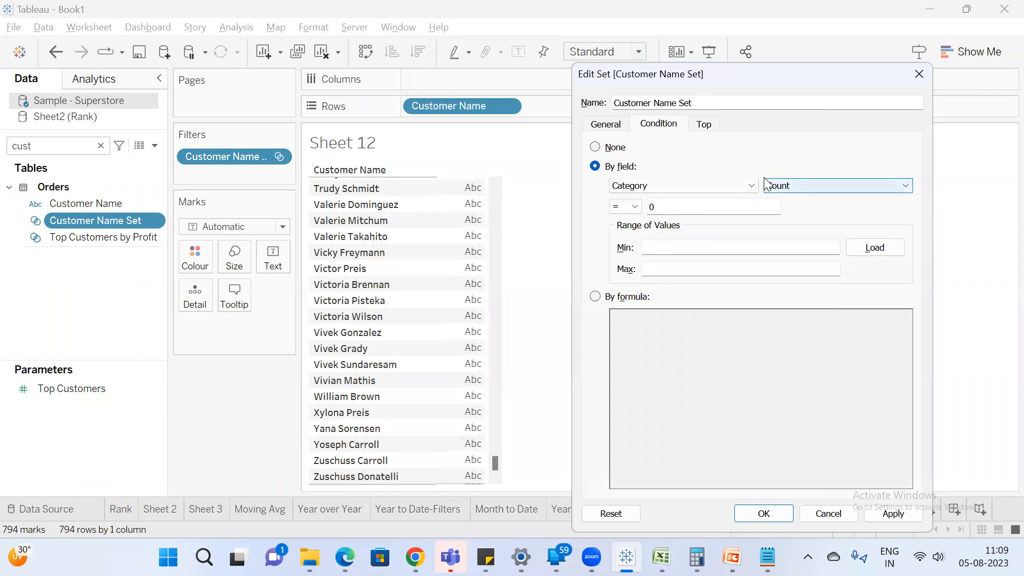
{"action": "key", "text": "alt+Tab"}
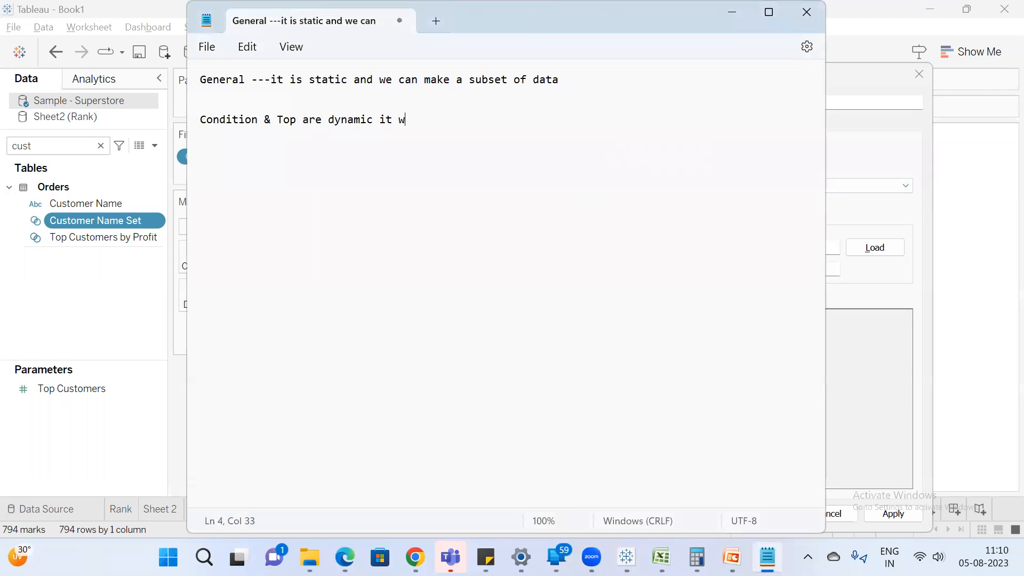
{"action": "type", "text": "kepp on changes"}
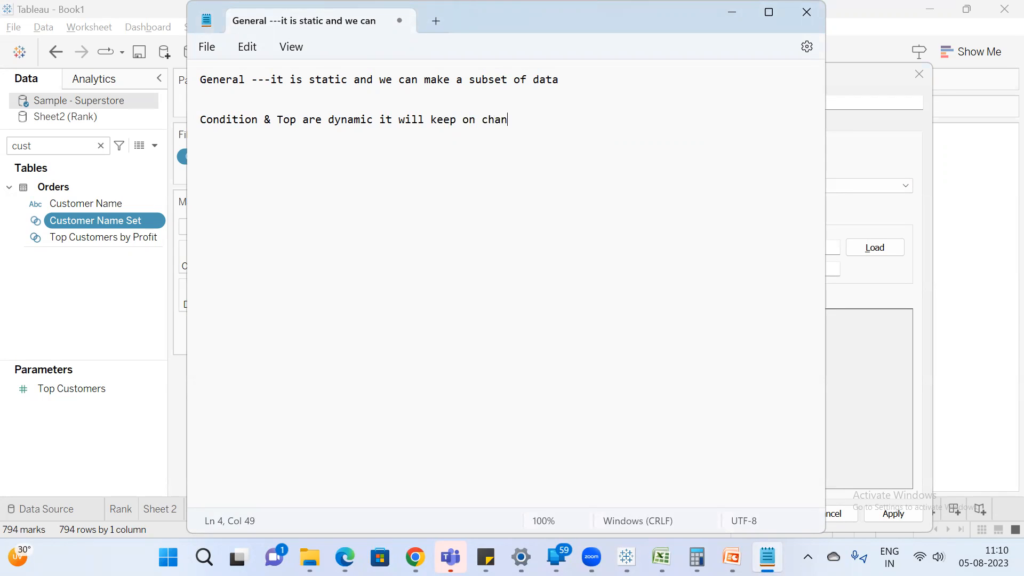
{"action": "key", "text": "BackSpace"}
{"action": "key", "text": "BackSpace"}
{"action": "type", "text": "ing based ont eh"}
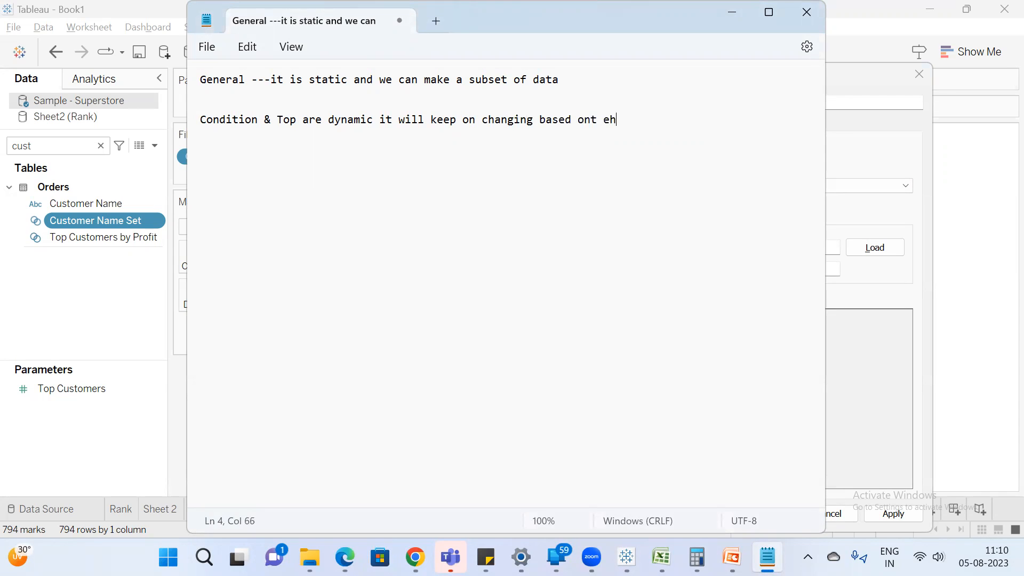
{"action": "key", "text": "BackSpace"}
{"action": "type", "text": "the condition"}
{"action": "key", "text": "BackSpace"}
{"action": "key", "text": "BackSpace"}
{"action": "key", "text": "BackSpace"}
{"action": "key", "text": "BackSpace"}
{"action": "key", "text": "BackSpace"}
{"action": "type", "text": "ition"}
Return to Tableau, set the Customer Name Set condition to sum of Sales > 15,000, and save the definition.
{"action": "key", "text": "alt+Tab"}
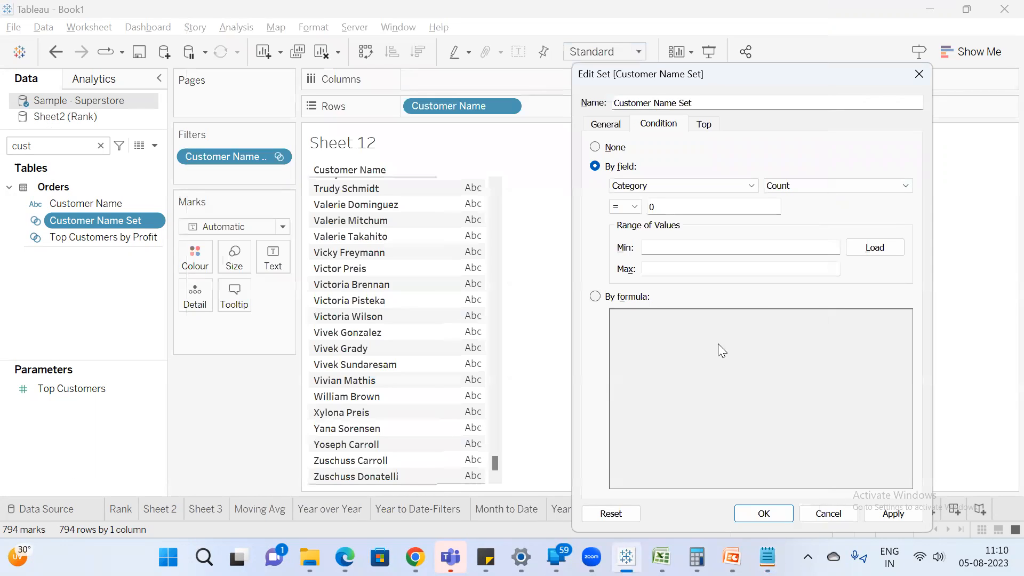
{"action": "left_click", "coordinate": [682, 185]}
{"action": "type", "text": "sal"}
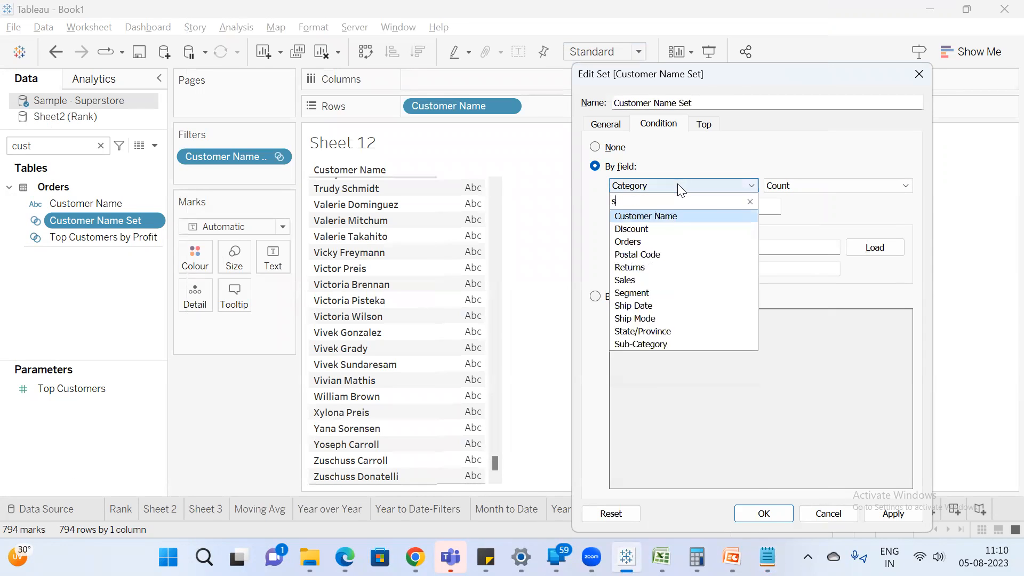
{"action": "left_click", "coordinate": [675, 215]}
{"action": "double_click", "coordinate": [687, 206]}
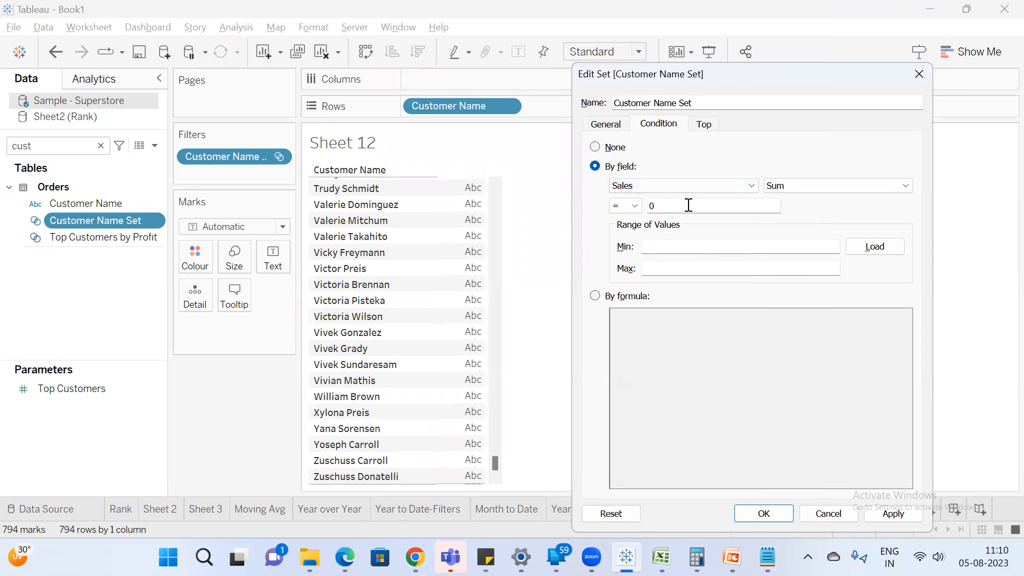
{"action": "type", "text": "10"}
{"action": "type", "text": "000"}
{"action": "left_click", "coordinate": [636, 206]}
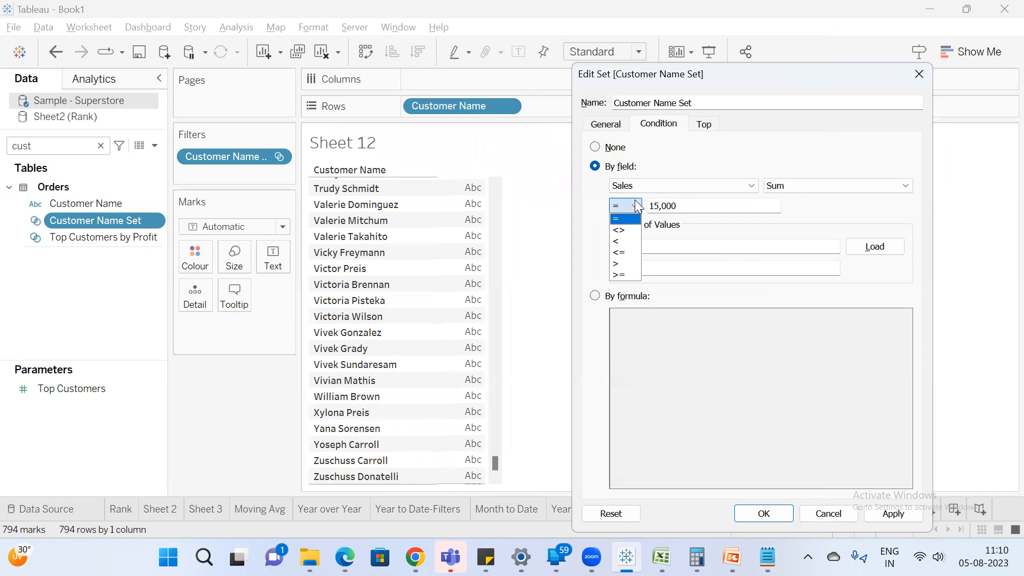
{"action": "left_click", "coordinate": [624, 264]}
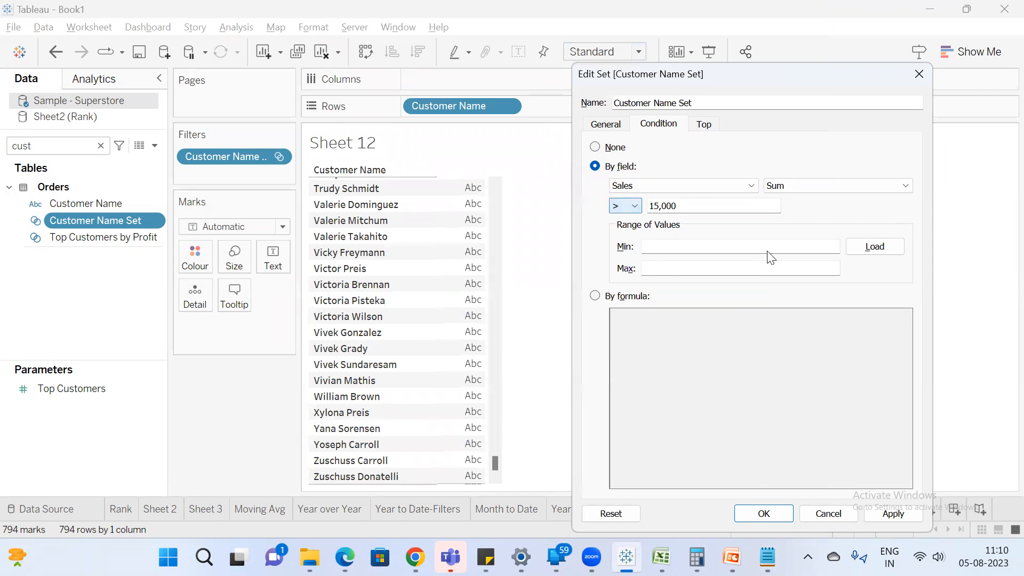
{"action": "left_click", "coordinate": [897, 515]}
{"action": "left_click", "coordinate": [784, 514]}
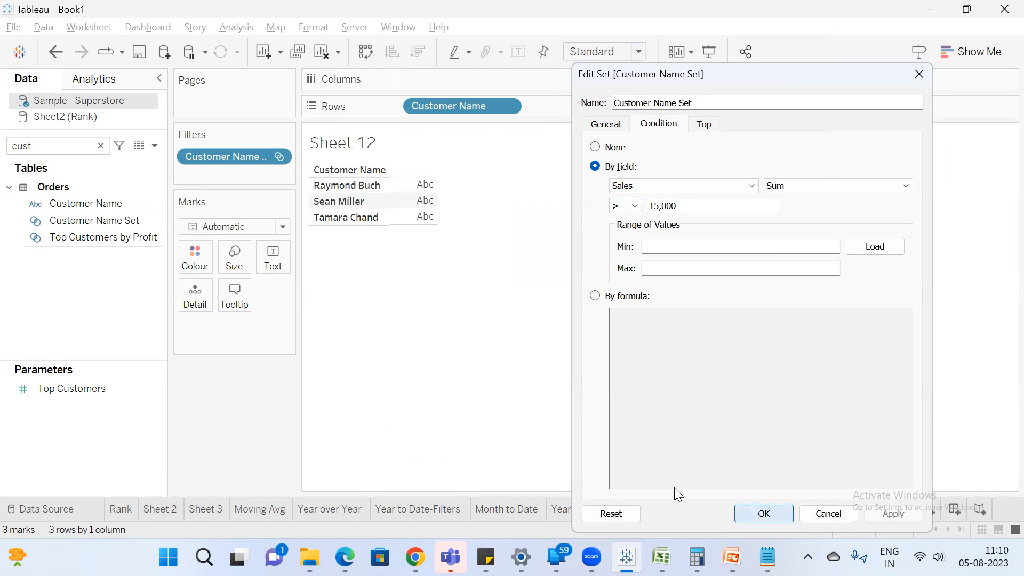
Search the fields for "sa" and add Sales to Sheet 12 as the value beside each customer.
{"action": "left_click", "coordinate": [56, 144]}
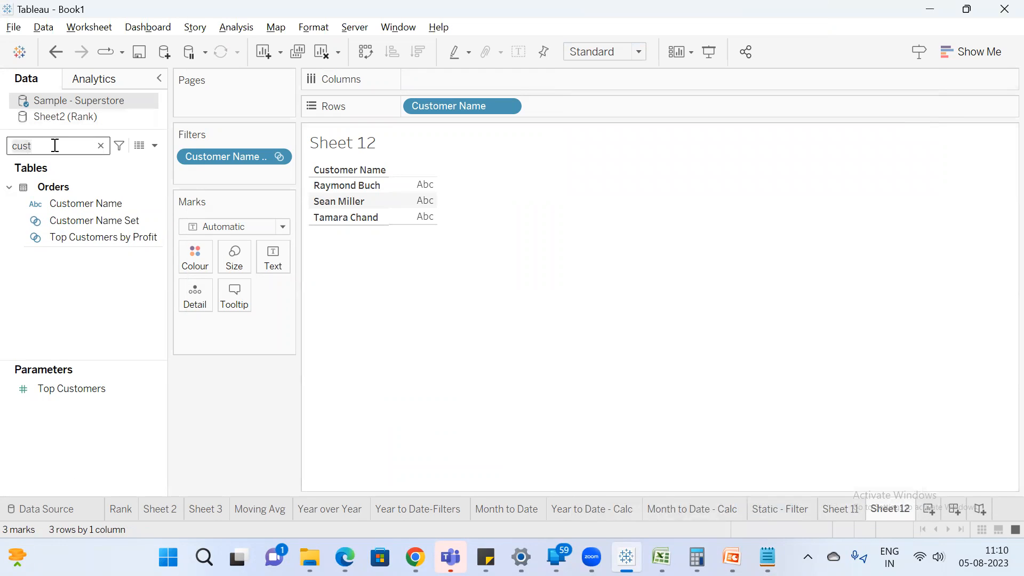
{"action": "key", "text": "ctrl+a"}
{"action": "type", "text": "sa"}
{"action": "double_click", "coordinate": [64, 215]}
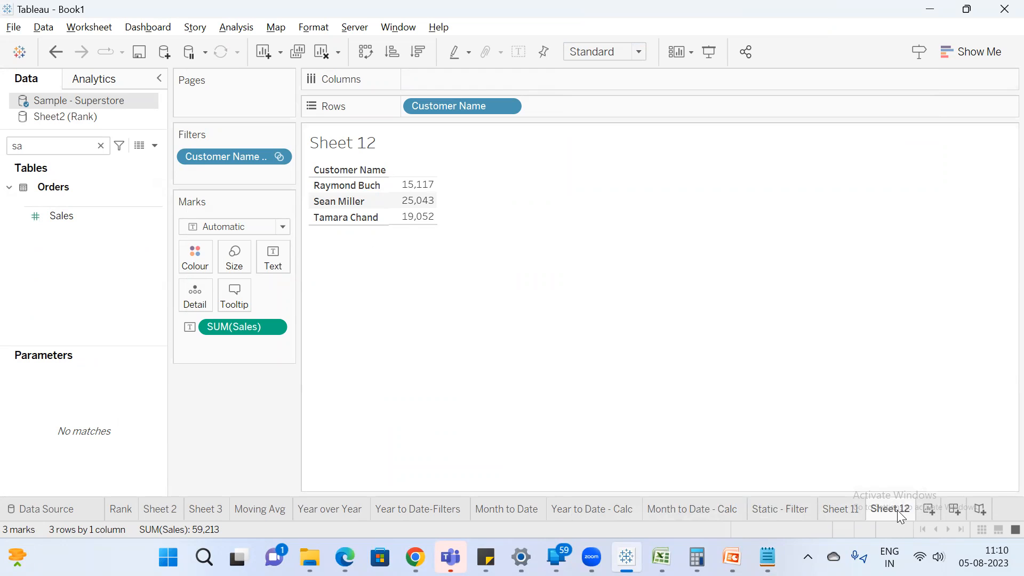
Rename Sheet 12 as Conditional Set.
{"action": "type", "text": "Condition"}
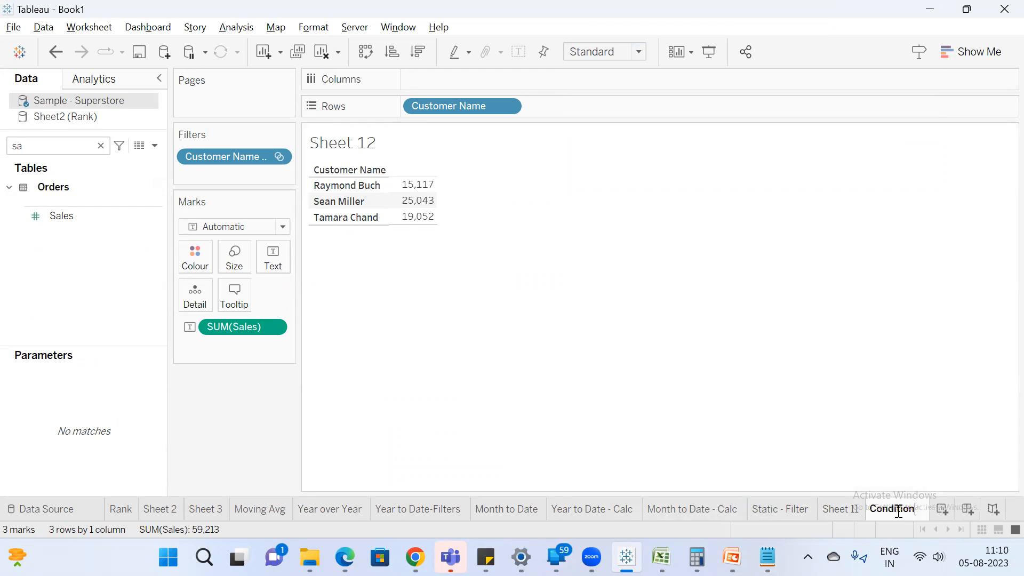
{"action": "type", "text": "al Set"}
{"action": "key", "text": "Return"}
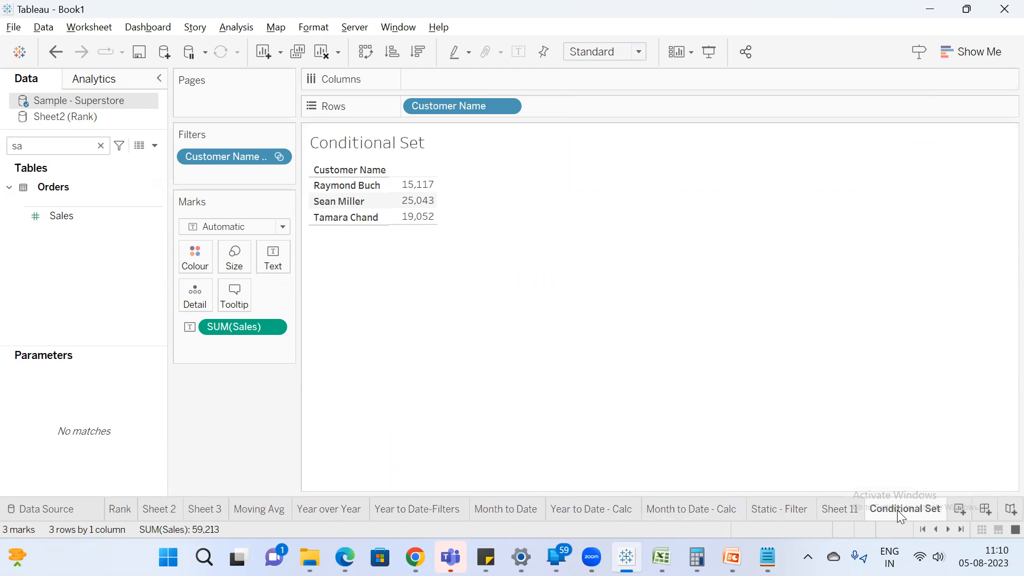
Duplicate the Conditional Set sheet and rename the copy as To.
{"action": "right_click", "coordinate": [898, 504]}
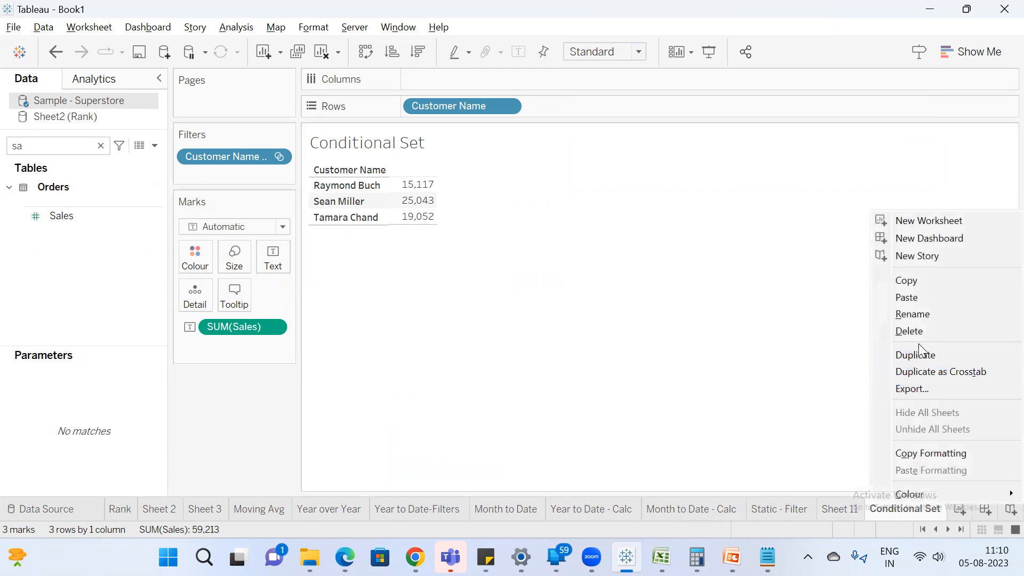
{"action": "left_click", "coordinate": [936, 354]}
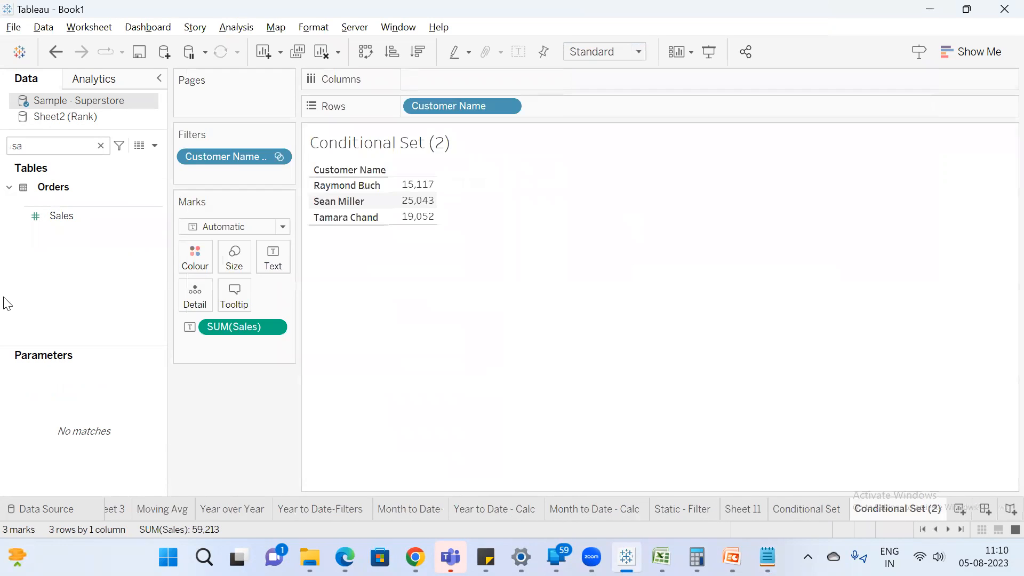
{"action": "double_click", "coordinate": [897, 508]}
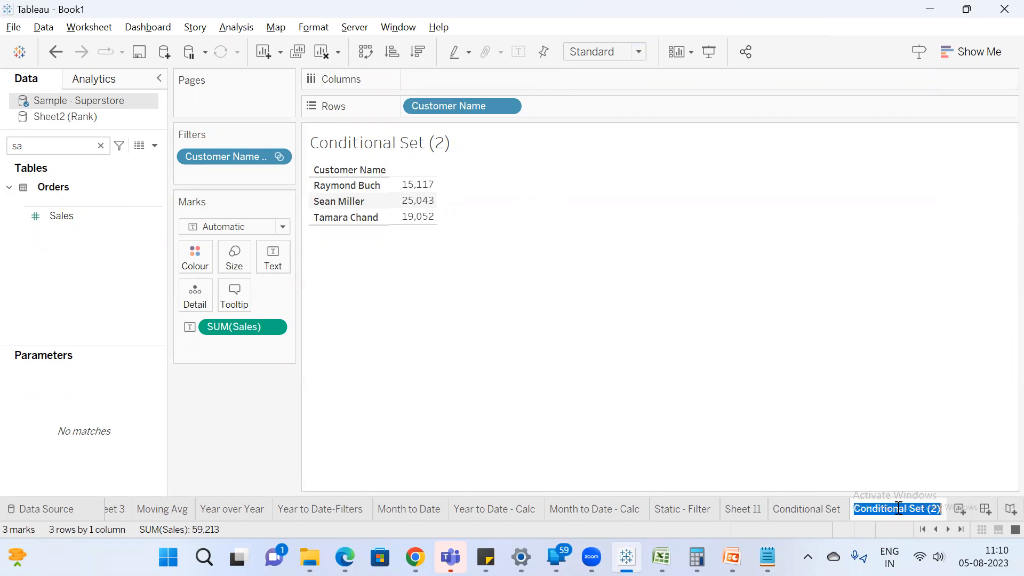
{"action": "type", "text": "To"}
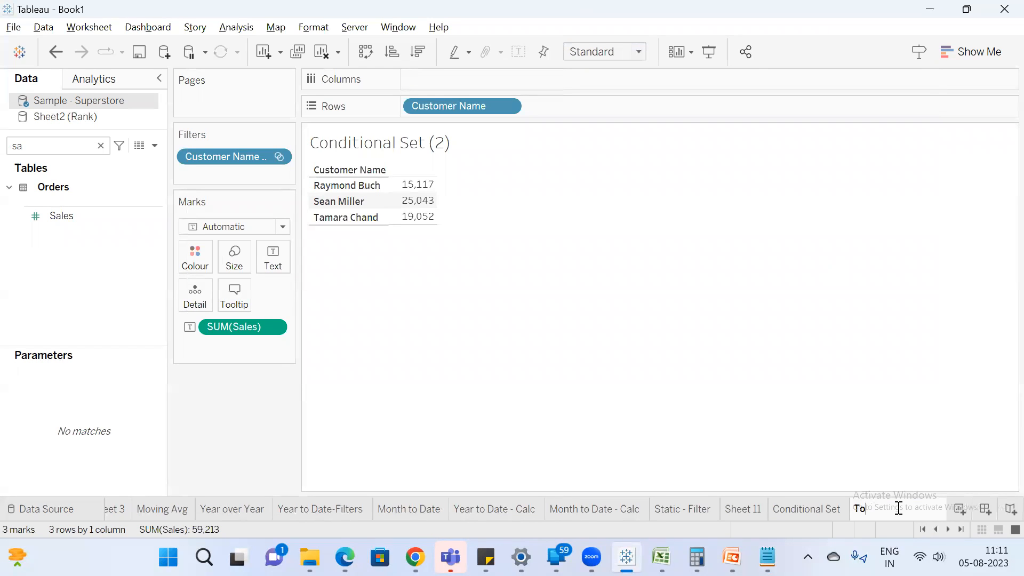
On the Conditional Set sheet, remove the Customer Name Set filter and clear the field search.
{"action": "left_click", "coordinate": [815, 514]}
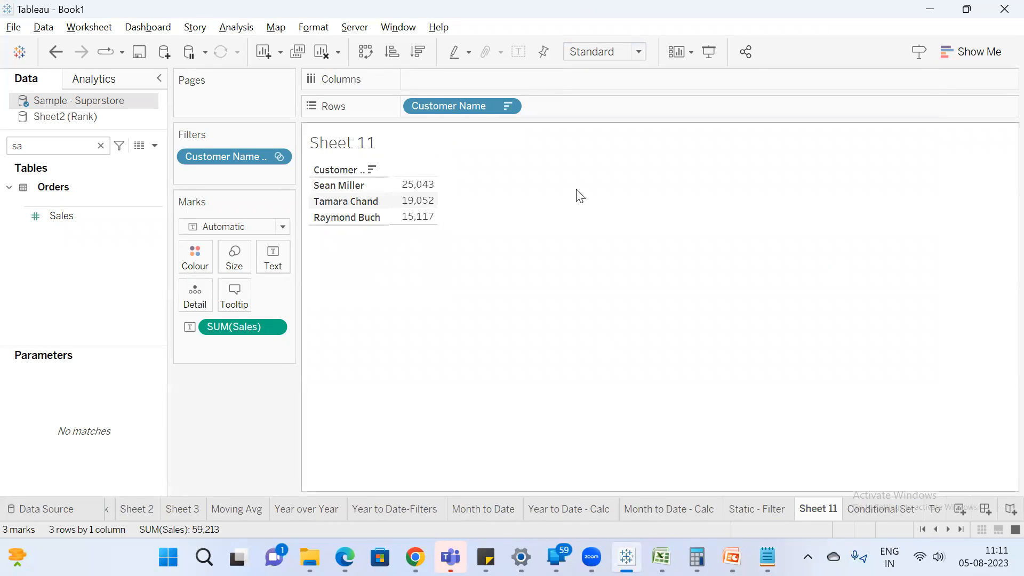
{"action": "left_click", "coordinate": [880, 509]}
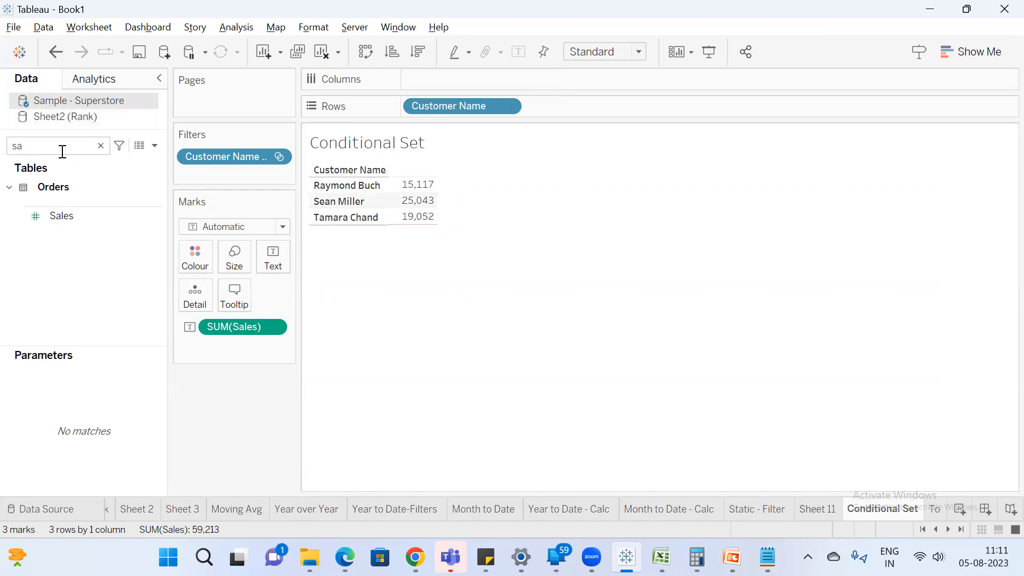
{"action": "left_click_drag", "start_coordinate": [230, 157], "coordinate": [85, 147]}
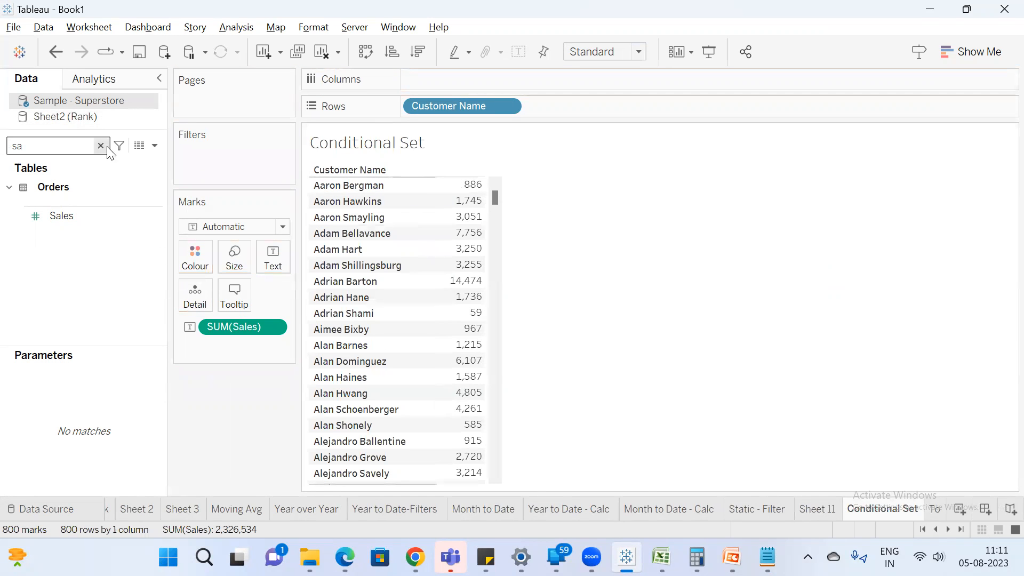
{"action": "left_click", "coordinate": [99, 147]}
Redefine the Customer Name Set condition by formula as SUM([Sales])>10000 and save the definition.
{"action": "right_click", "coordinate": [102, 219]}
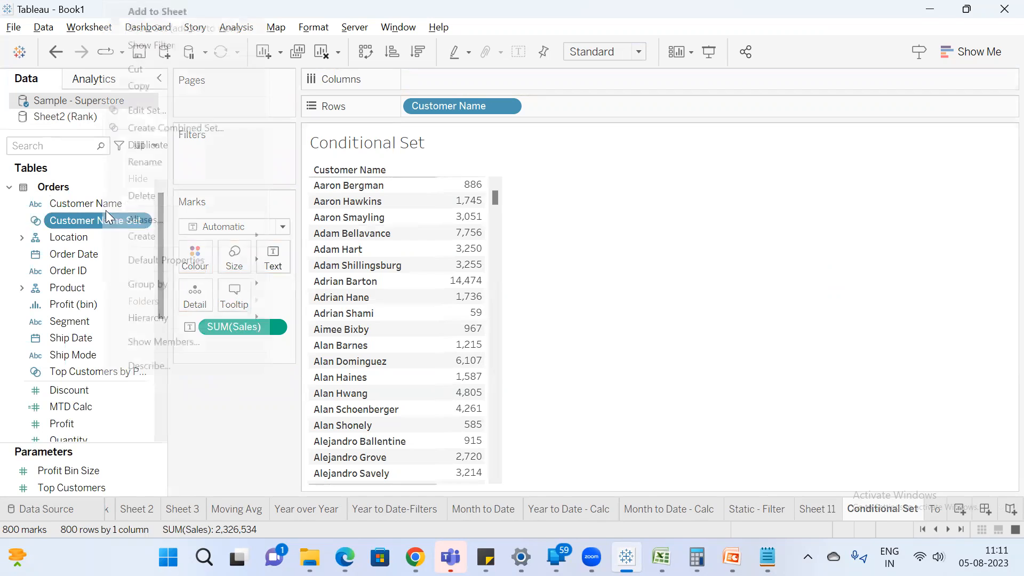
{"action": "left_click", "coordinate": [147, 110]}
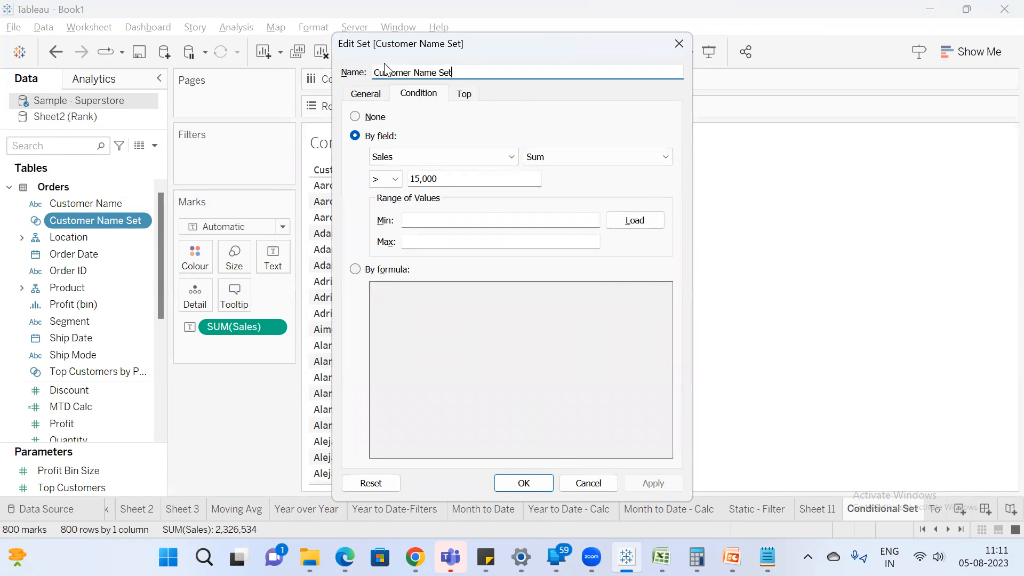
{"action": "left_click_drag", "start_coordinate": [385, 45], "coordinate": [624, 105]}
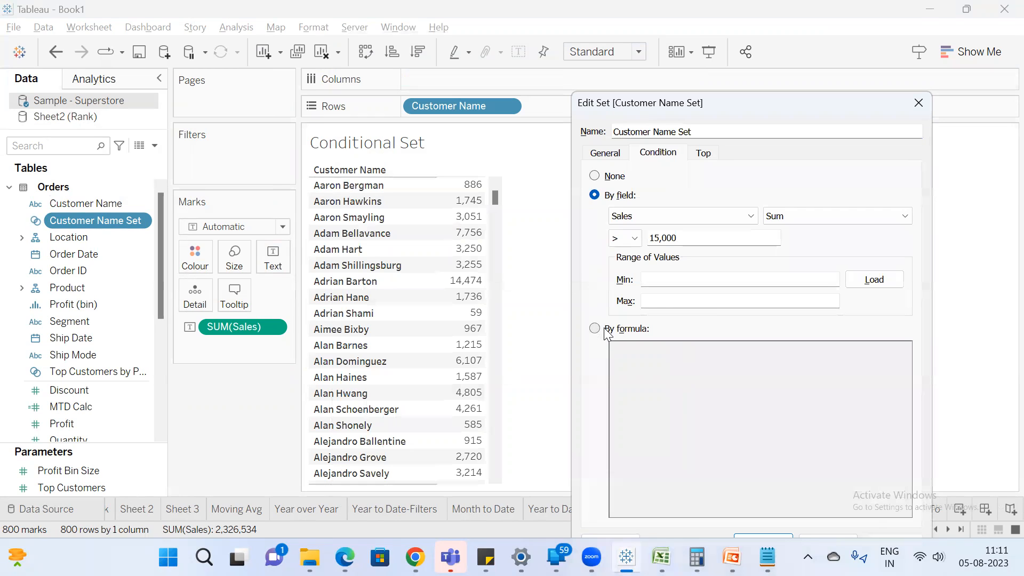
{"action": "left_click", "coordinate": [606, 330]}
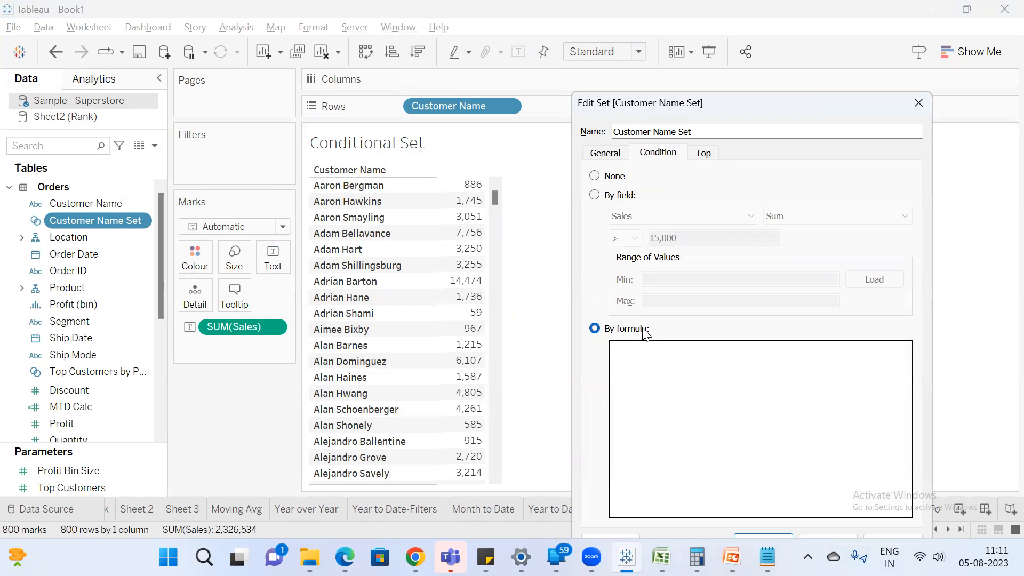
{"action": "type", "text": "SUM([Sales])>10000"}
{"action": "left_click_drag", "start_coordinate": [642, 106], "coordinate": [117, 27]}
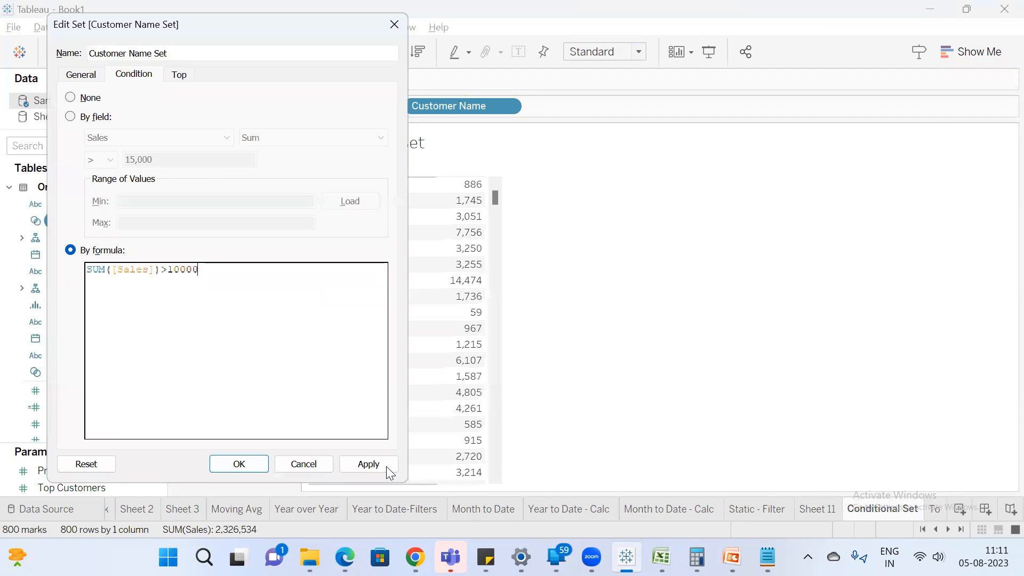
{"action": "left_click", "coordinate": [239, 464]}
Filter the Conditional Set sheet by Customer Name Set and sort the customers in descending order of sales.
{"action": "left_click_drag", "start_coordinate": [113, 223], "coordinate": [235, 152]}
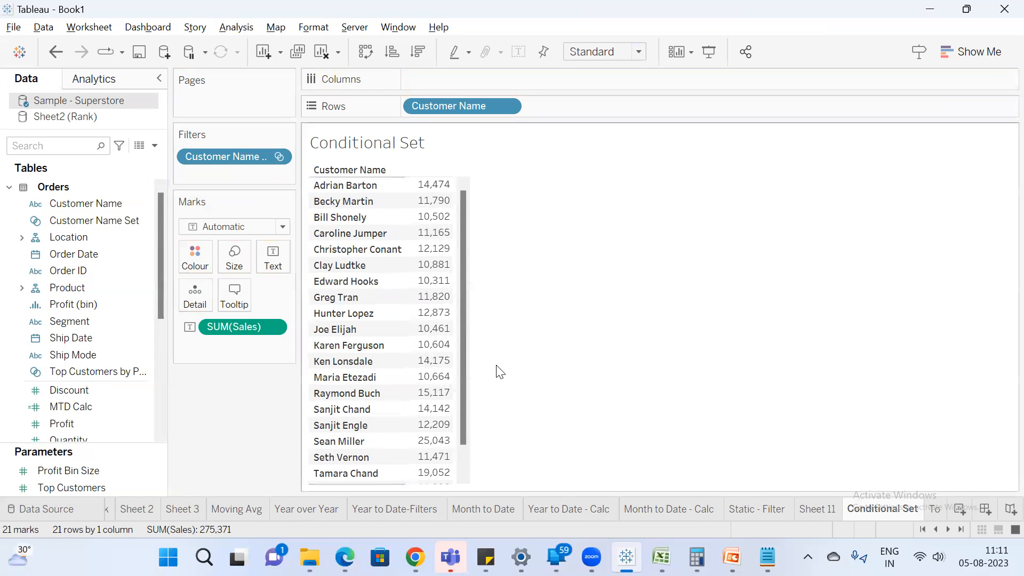
{"action": "scroll", "coordinate": [462, 347], "scroll_direction": "down", "scroll_amount": 1}
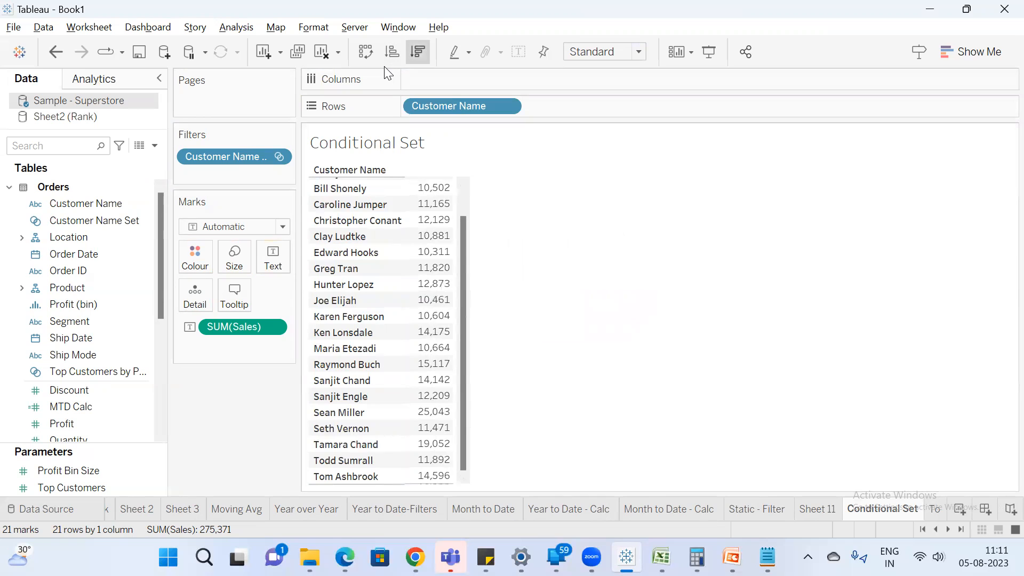
{"action": "left_click", "coordinate": [418, 51]}
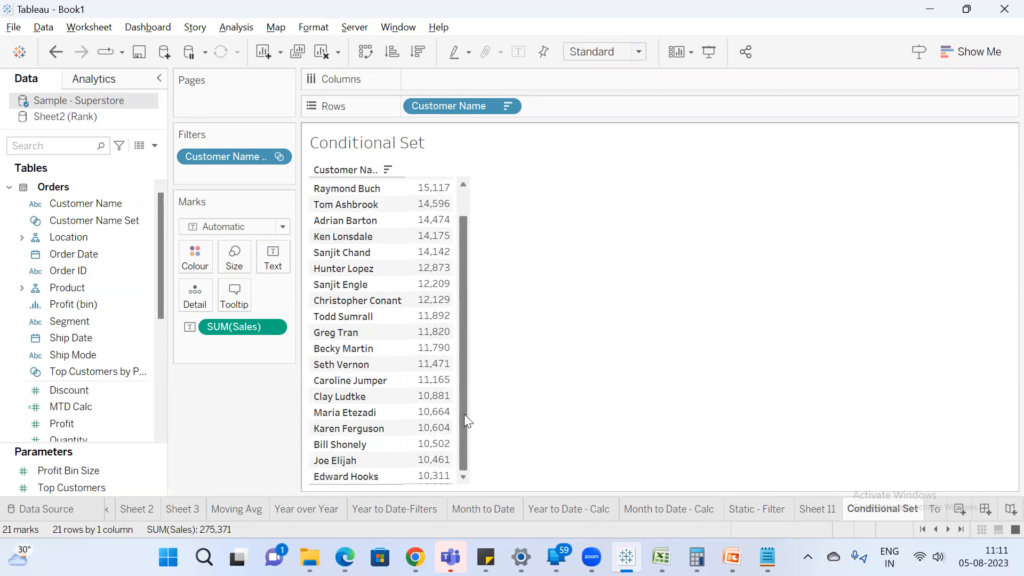
{"action": "scroll", "coordinate": [462, 471], "scroll_direction": "up", "scroll_amount": 1}
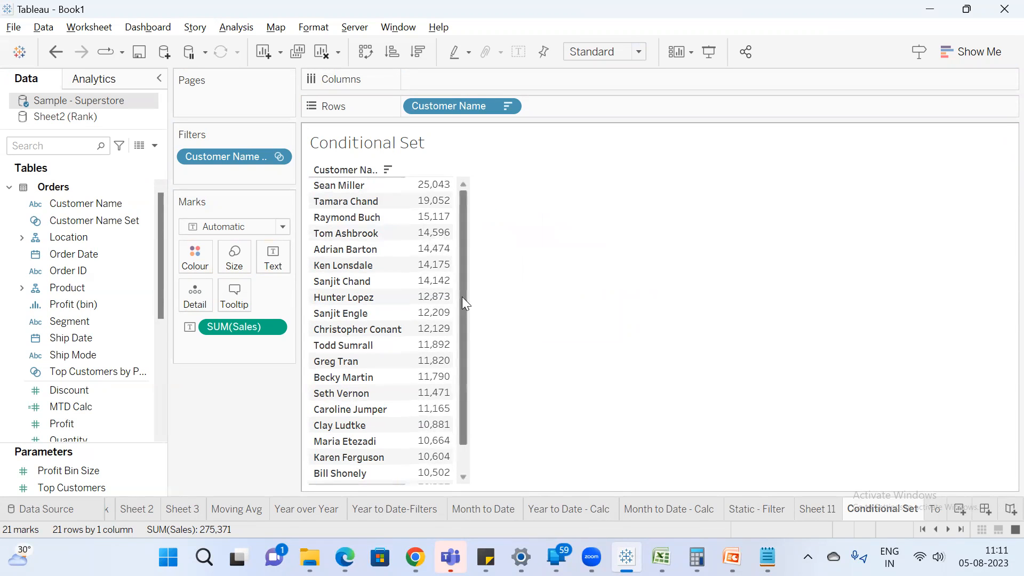
{"action": "scroll", "coordinate": [473, 448], "scroll_direction": "down", "scroll_amount": 1}
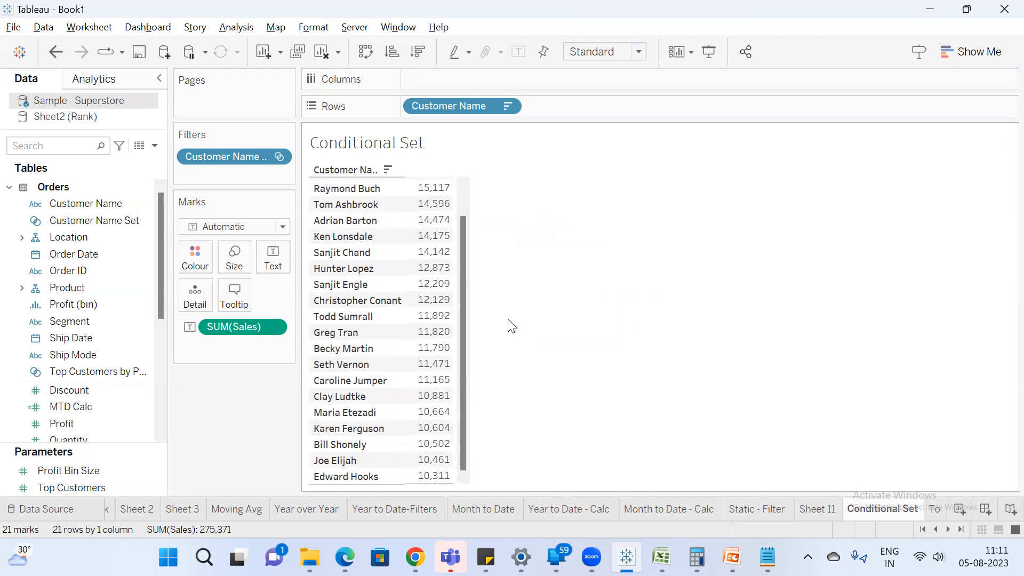
Switch to the Rank workbook in Excel, insert a new sheet, and enter the headers Name in A1 and Salary in B1.
{"action": "left_click", "coordinate": [661, 557]}
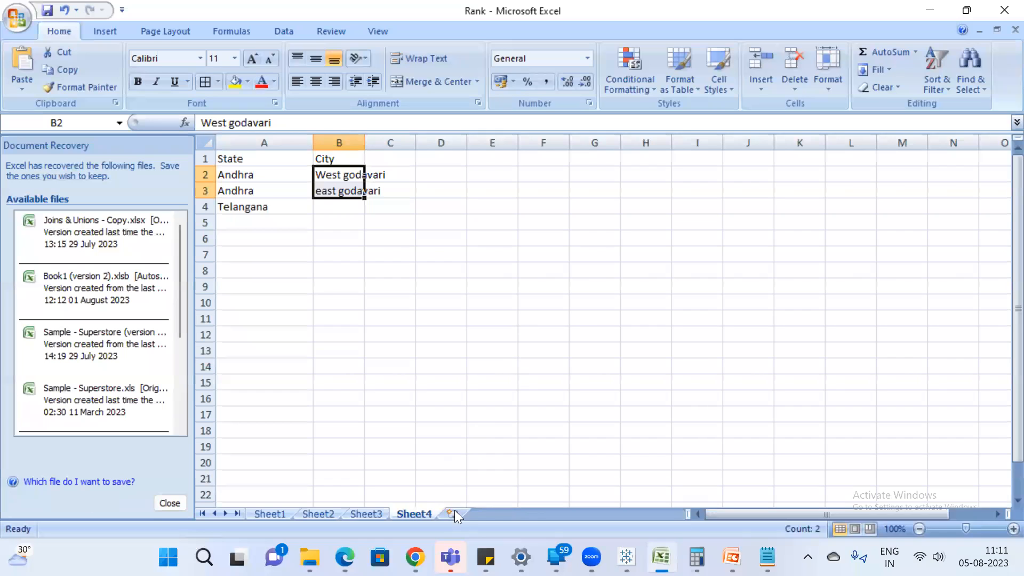
{"action": "left_click", "coordinate": [462, 515]}
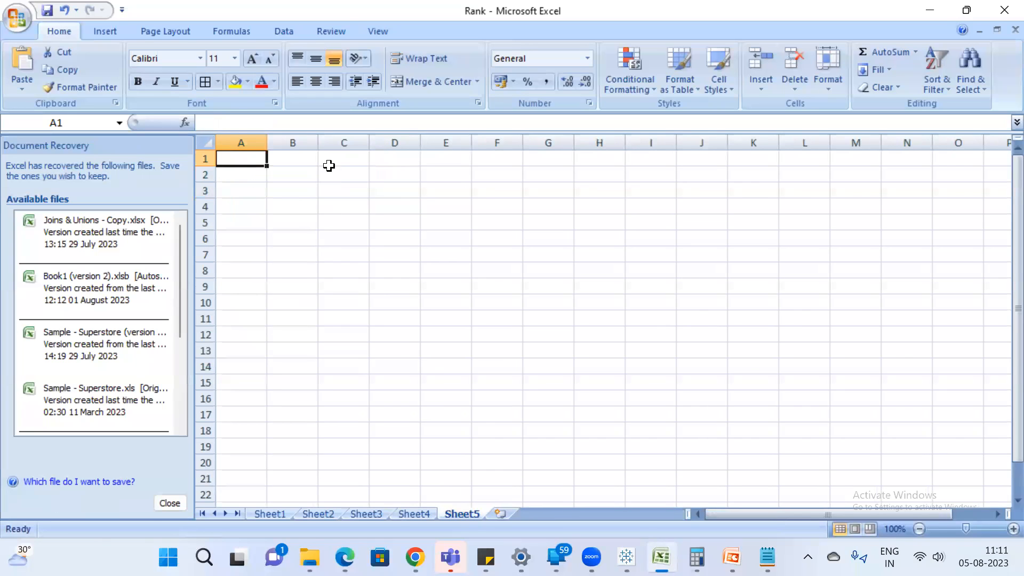
{"action": "type", "text": "Name"}
{"action": "key", "text": "Return"}
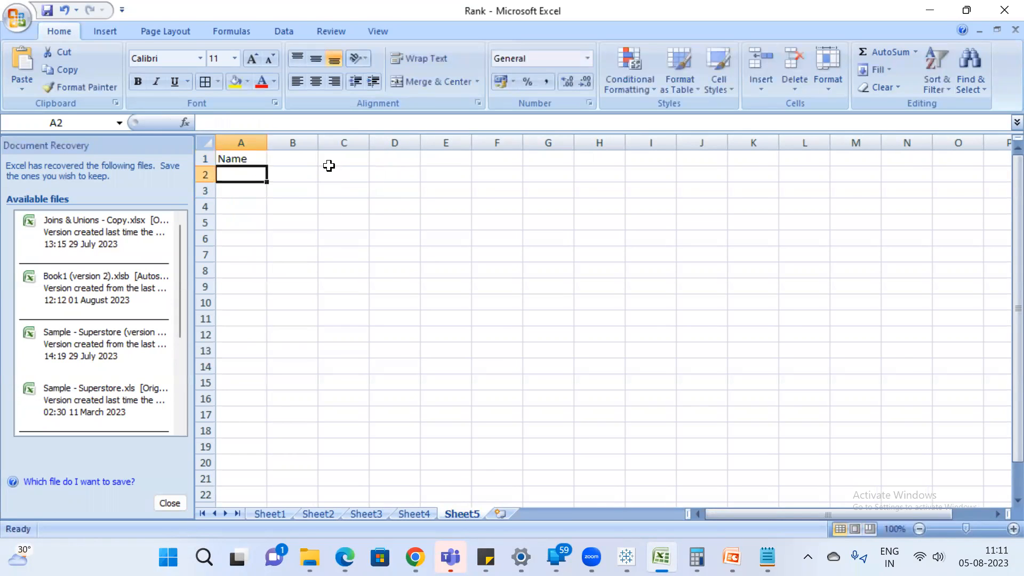
{"action": "key", "text": "Up"}
{"action": "key", "text": "Right"}
{"action": "type", "text": "Salary"}
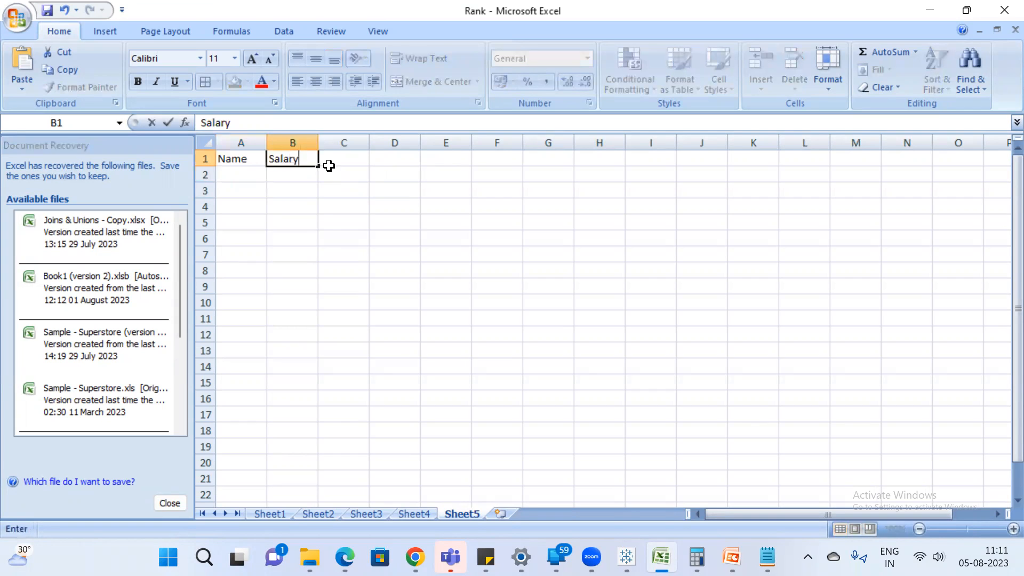
{"action": "key", "text": "Return"}
{"action": "key", "text": "Left"}
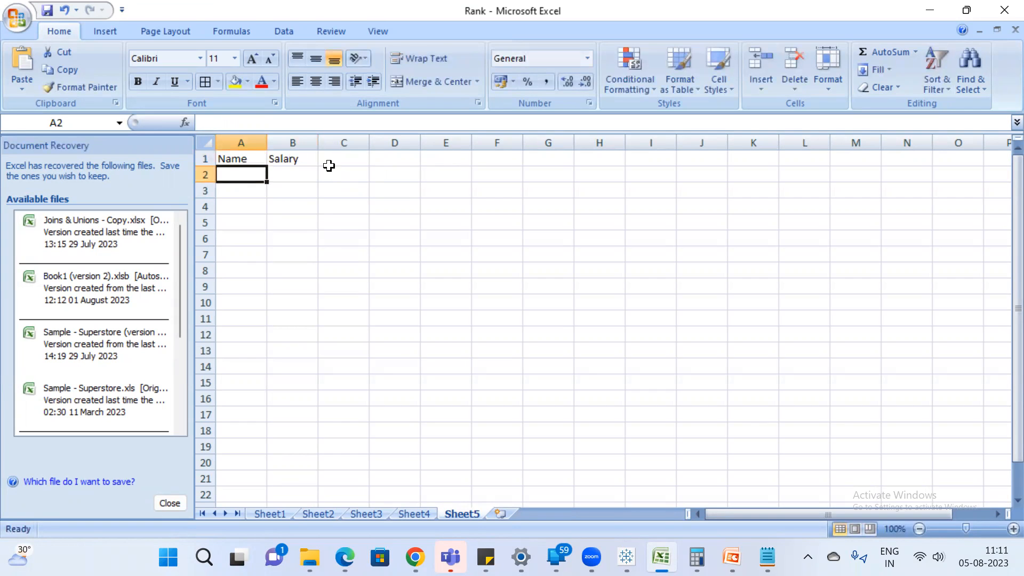
Fill the Name column from A2 to A8 with A, s, d, f, g, h and d.
{"action": "type", "text": "A"}
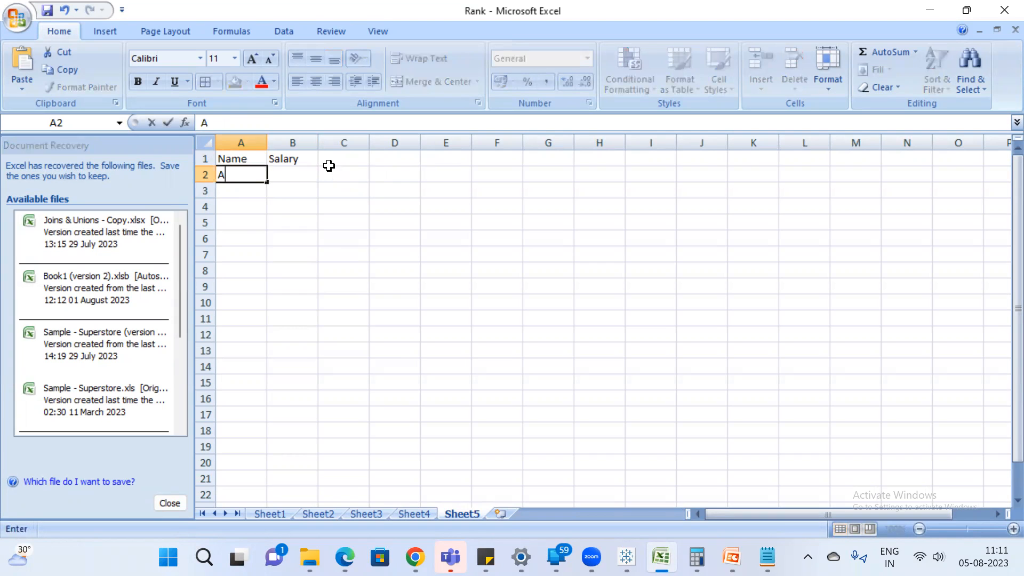
{"action": "key", "text": "Return"}
{"action": "type", "text": "s"}
{"action": "key", "text": "Return"}
{"action": "type", "text": "d"}
{"action": "key", "text": "Return"}
{"action": "type", "text": "f"}
{"action": "key", "text": "Return"}
{"action": "type", "text": "g"}
{"action": "key", "text": "Return"}
{"action": "type", "text": "h"}
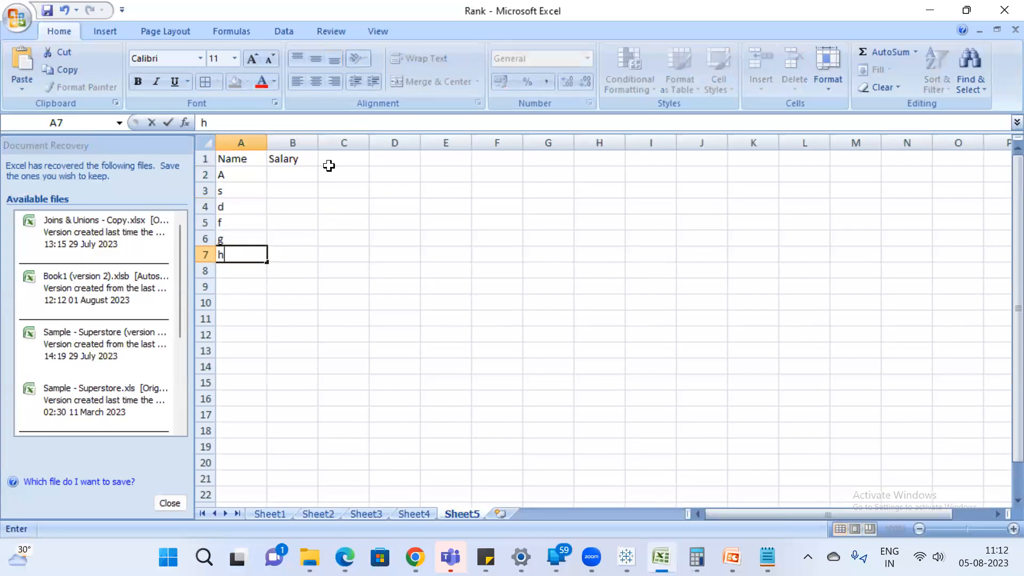
{"action": "key", "text": "Return"}
{"action": "type", "text": "d"}
{"action": "key", "text": "Return"}
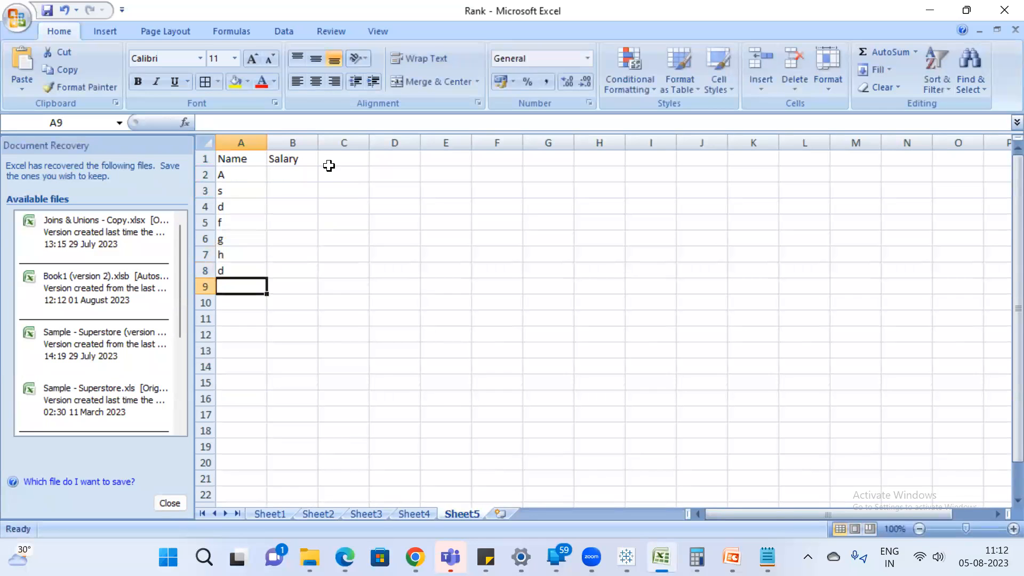
Fill the Salary column from B2 to B8 with 10000, 15000, 16600, 17500, 56586, 25635 and 48563.
{"action": "left_click", "coordinate": [292, 178]}
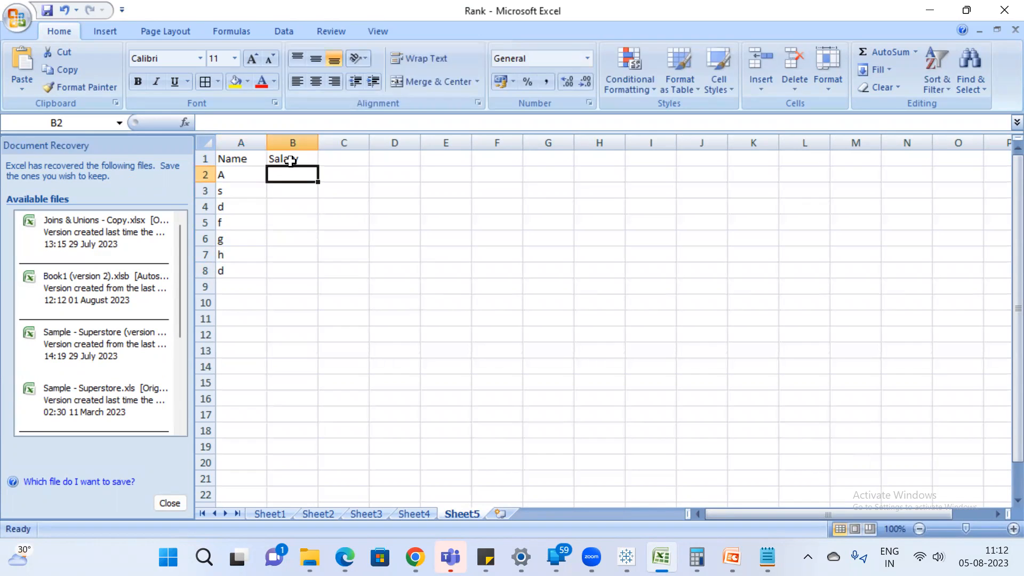
{"action": "type", "text": "10000"}
{"action": "key", "text": "Return"}
{"action": "type", "text": "15000"}
{"action": "key", "text": "Return"}
{"action": "type", "text": "16600"}
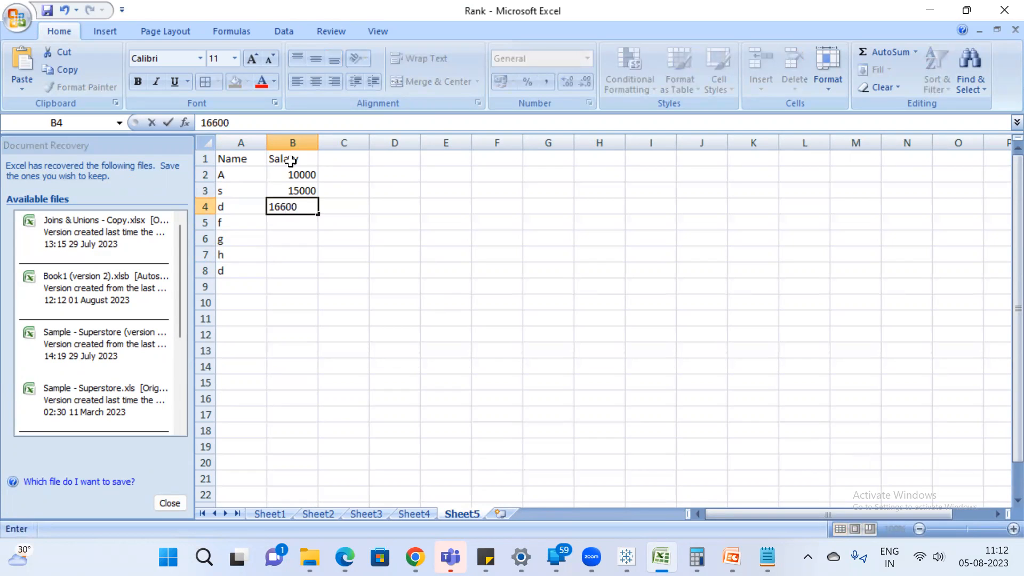
{"action": "key", "text": "Return"}
{"action": "type", "text": "1750"}
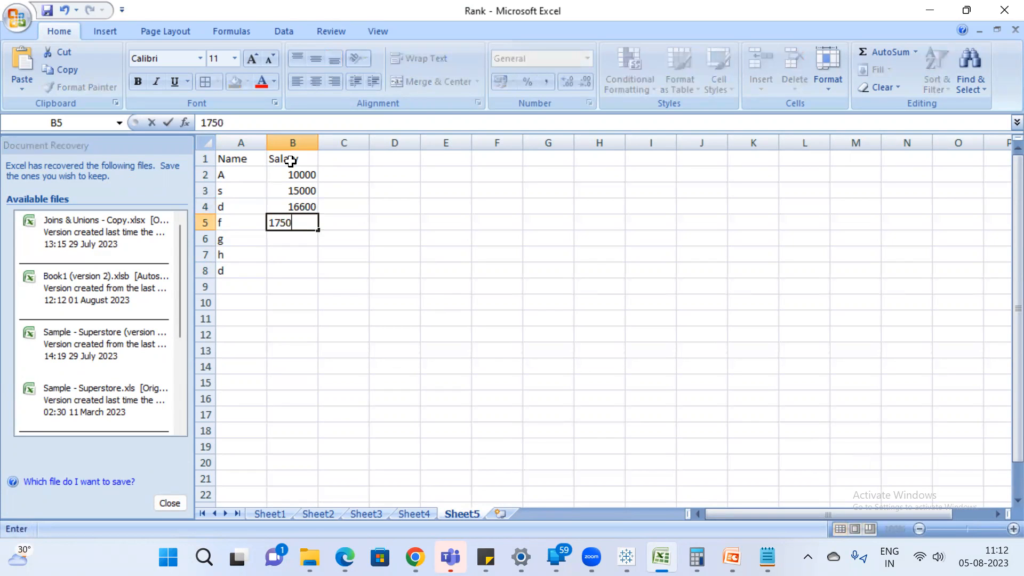
{"action": "type", "text": "0"}
{"action": "key", "text": "Return"}
{"action": "type", "text": "56586"}
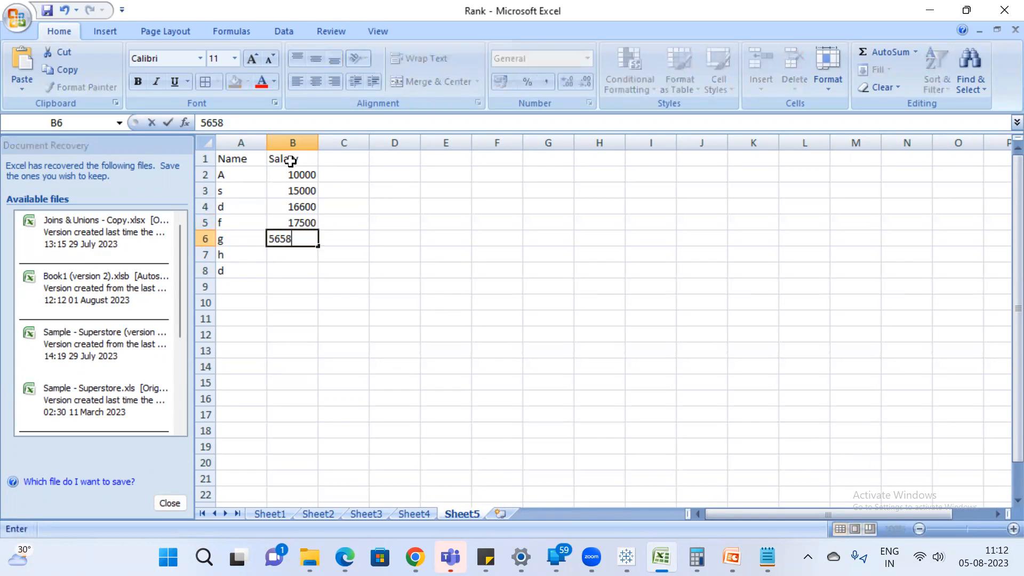
{"action": "key", "text": "Return"}
{"action": "type", "text": "25635"}
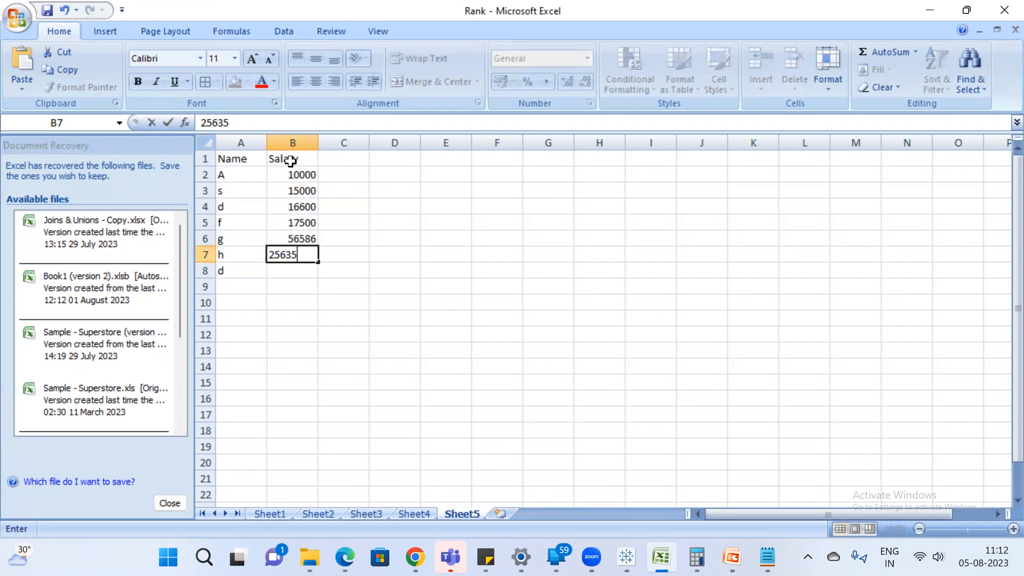
{"action": "key", "text": "Return"}
{"action": "type", "text": "48563"}
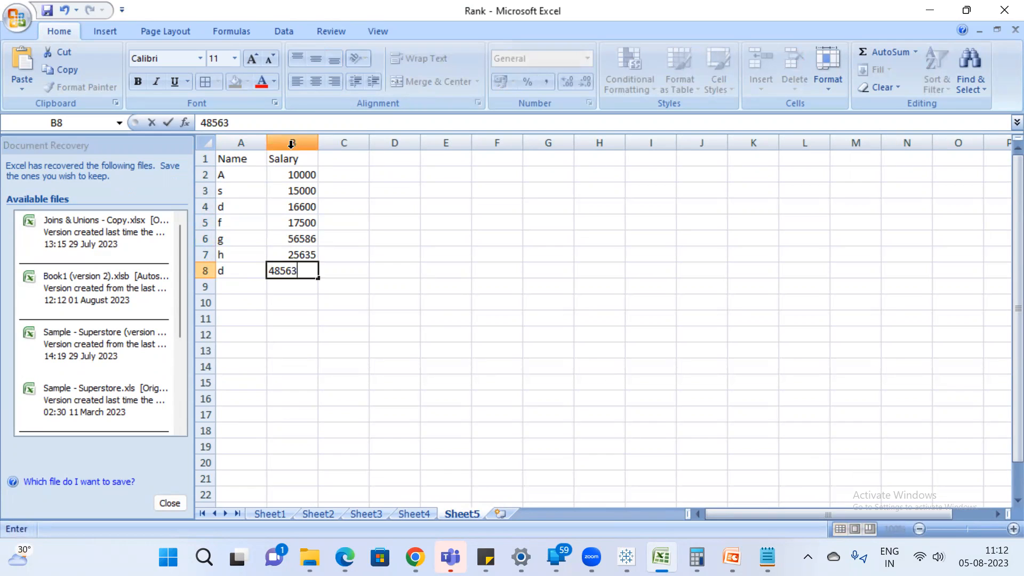
{"action": "key", "text": "Return"}
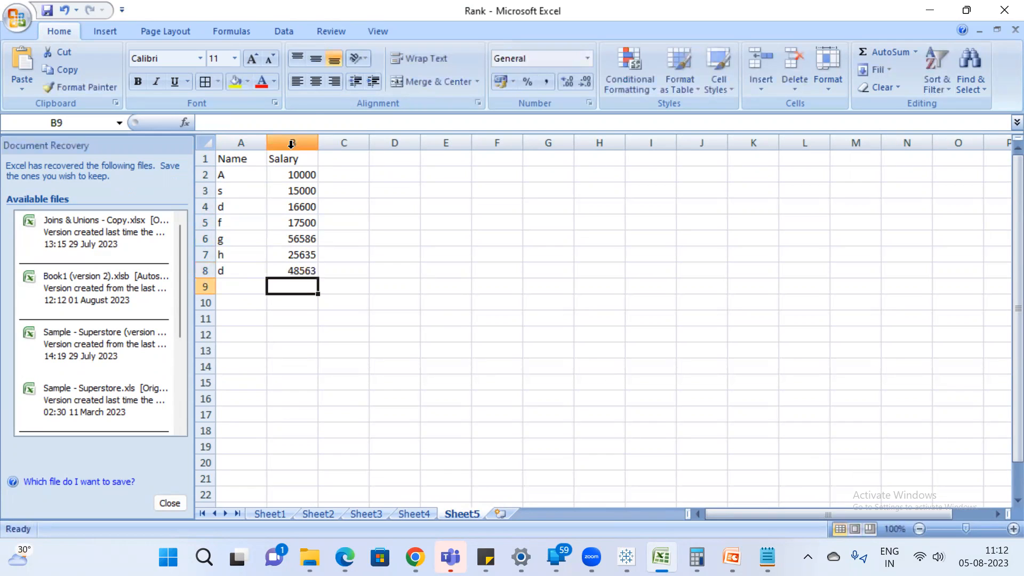
Save a copy of the workbook in Excel Workbook format under the name Set.
{"action": "left_click", "coordinate": [259, 171]}
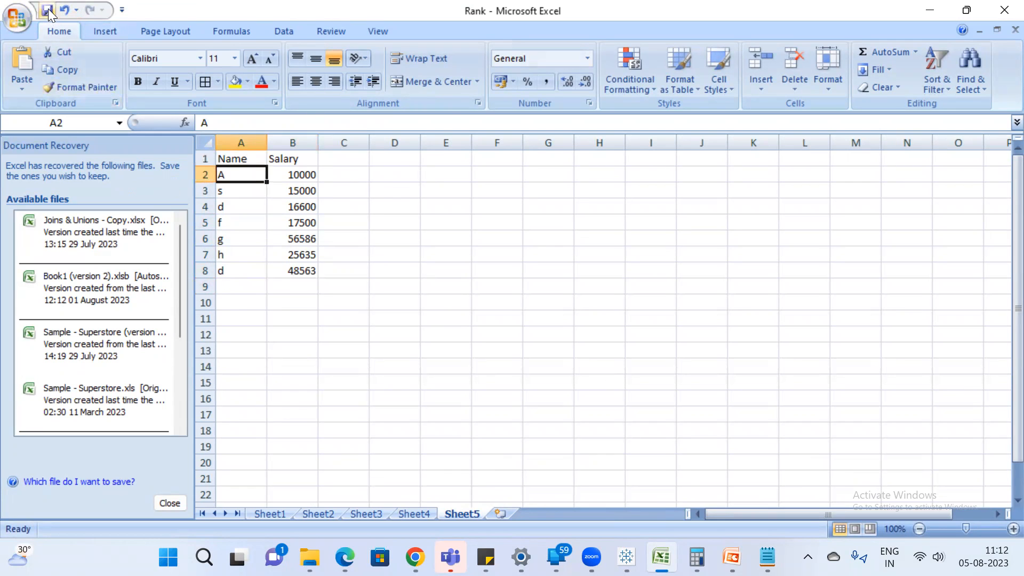
{"action": "left_click", "coordinate": [10, 22]}
{"action": "mouse_move", "coordinate": [89, 156]}
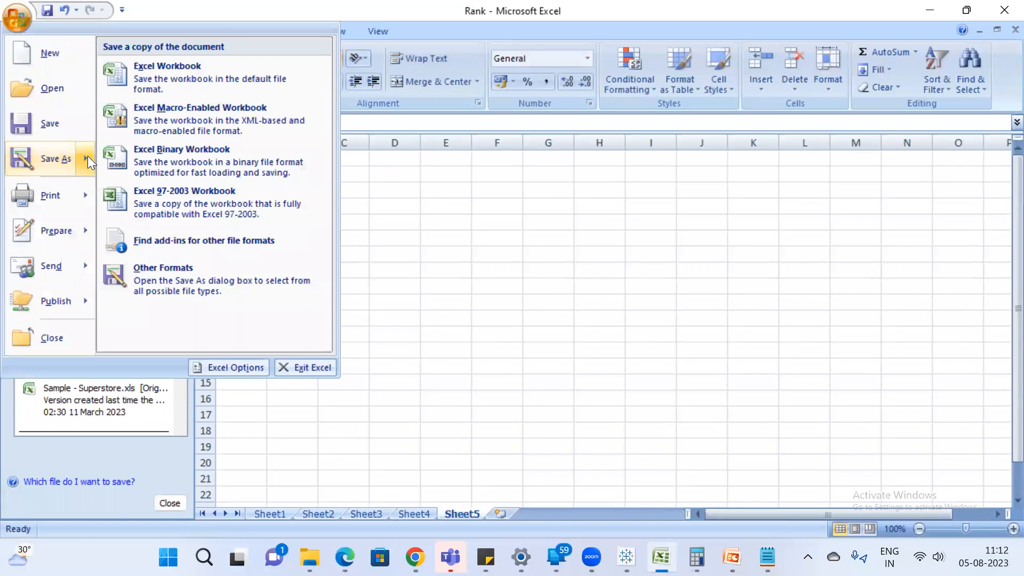
{"action": "left_click", "coordinate": [231, 90]}
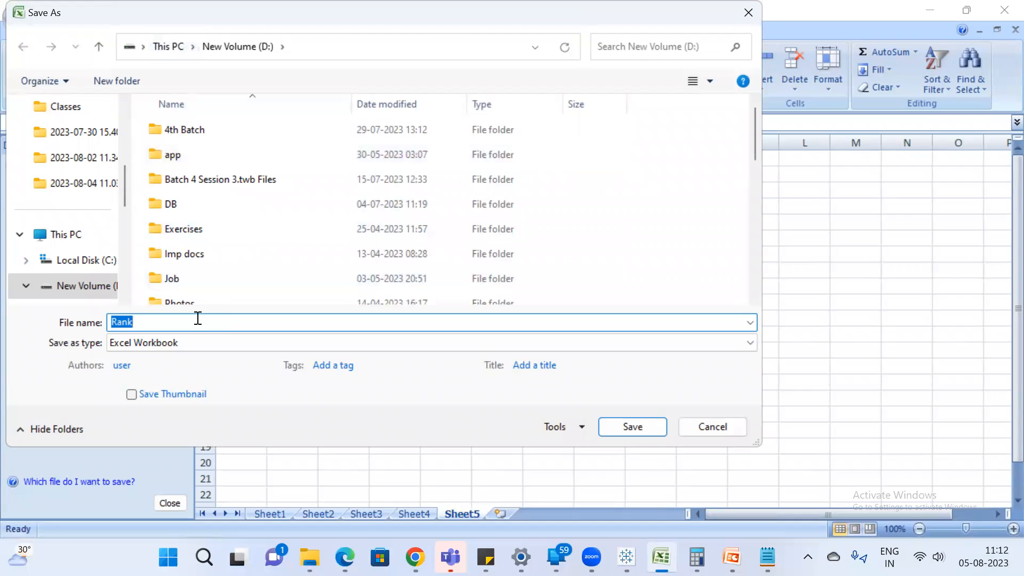
{"action": "type", "text": "Set"}
{"action": "key", "text": "Return"}
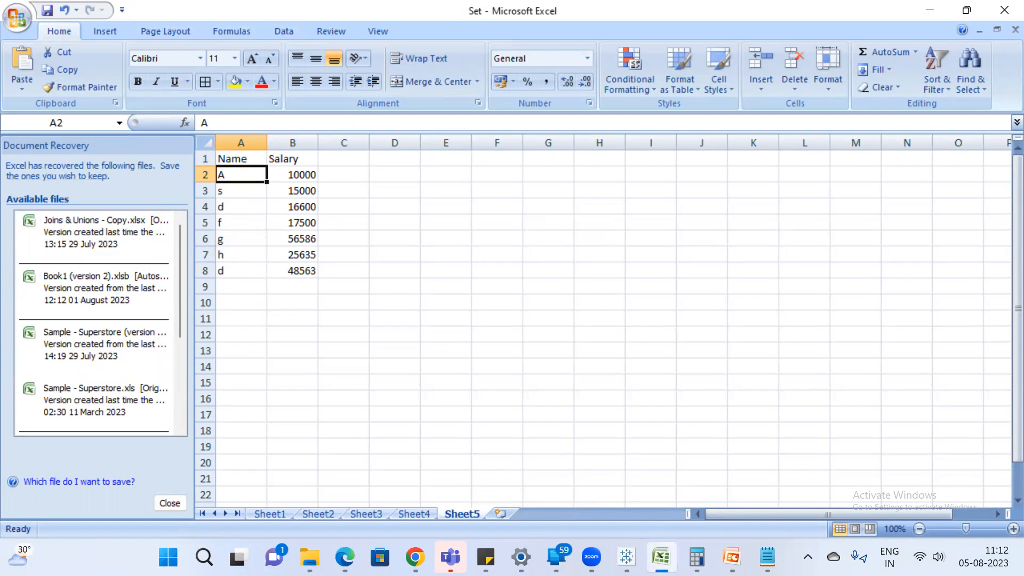
Switch to Tableau, add a new worksheet, and connect to the Excel workbook Set as a new data source.
{"action": "left_click", "coordinate": [626, 557]}
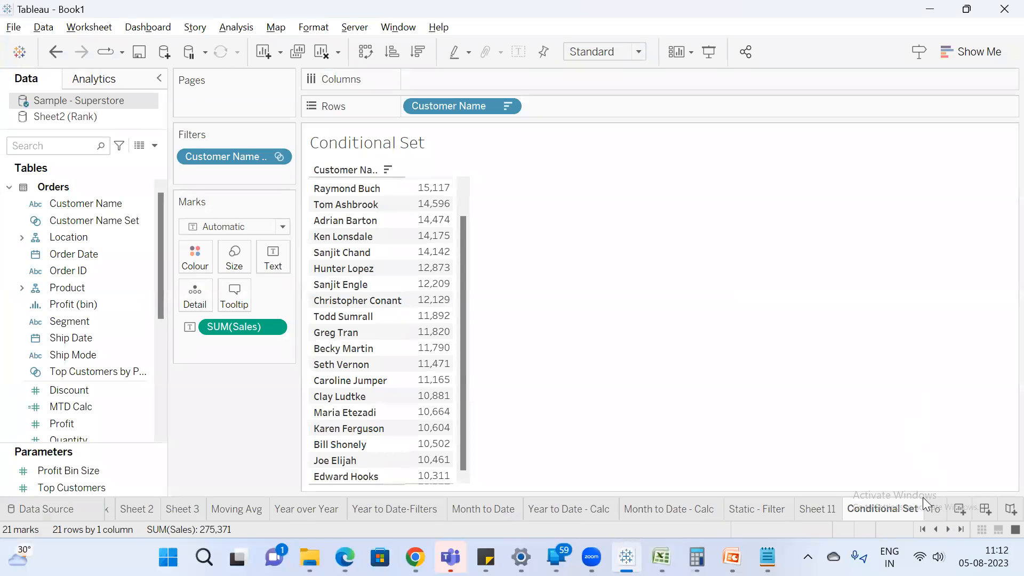
{"action": "left_click", "coordinate": [957, 508]}
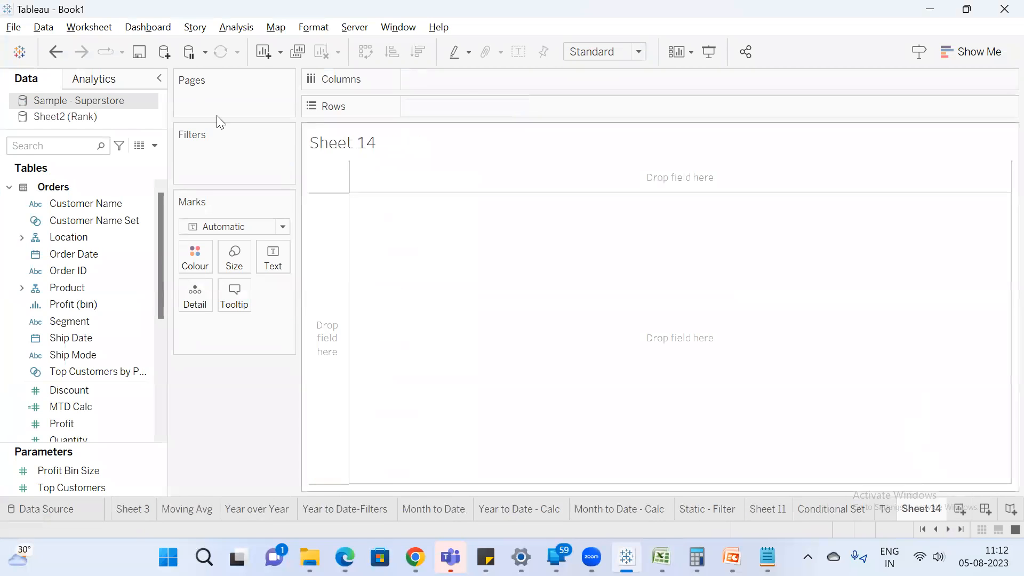
{"action": "left_click", "coordinate": [161, 51]}
{"action": "left_click", "coordinate": [227, 147]}
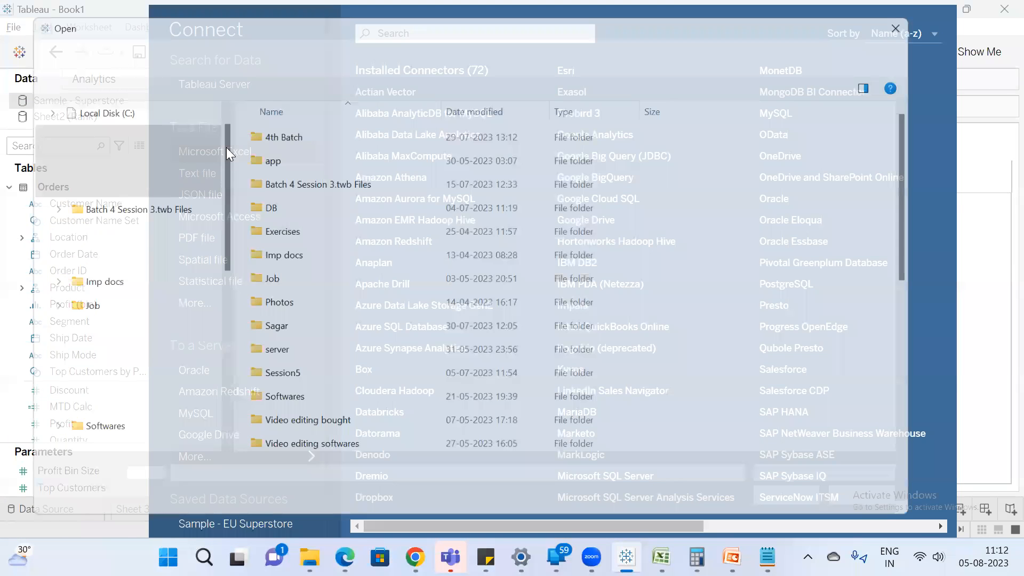
{"action": "left_click", "coordinate": [314, 330]}
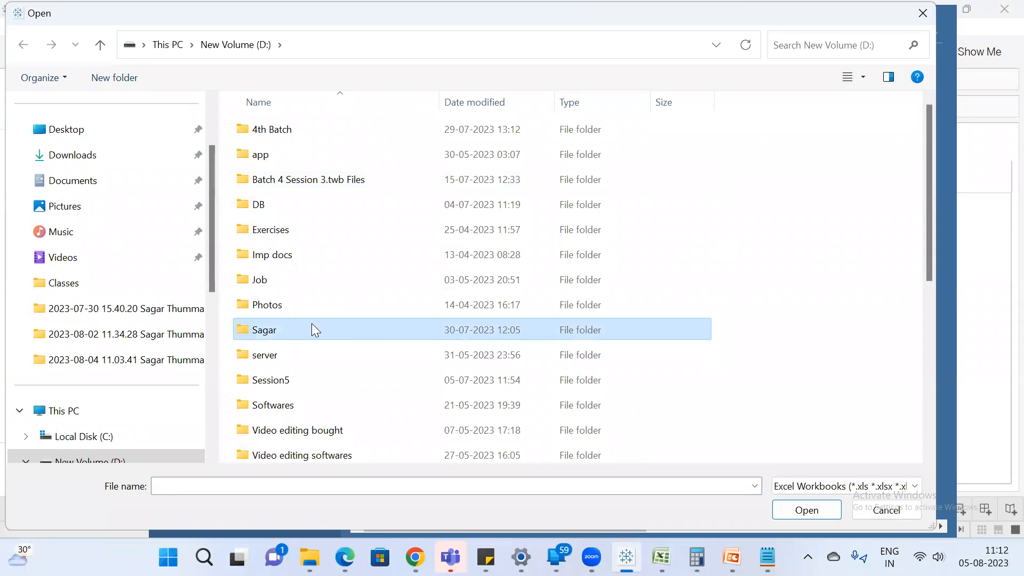
{"action": "key", "text": "s"}
{"action": "key", "text": "s"}
{"action": "key", "text": "s"}
{"action": "key", "text": "s"}
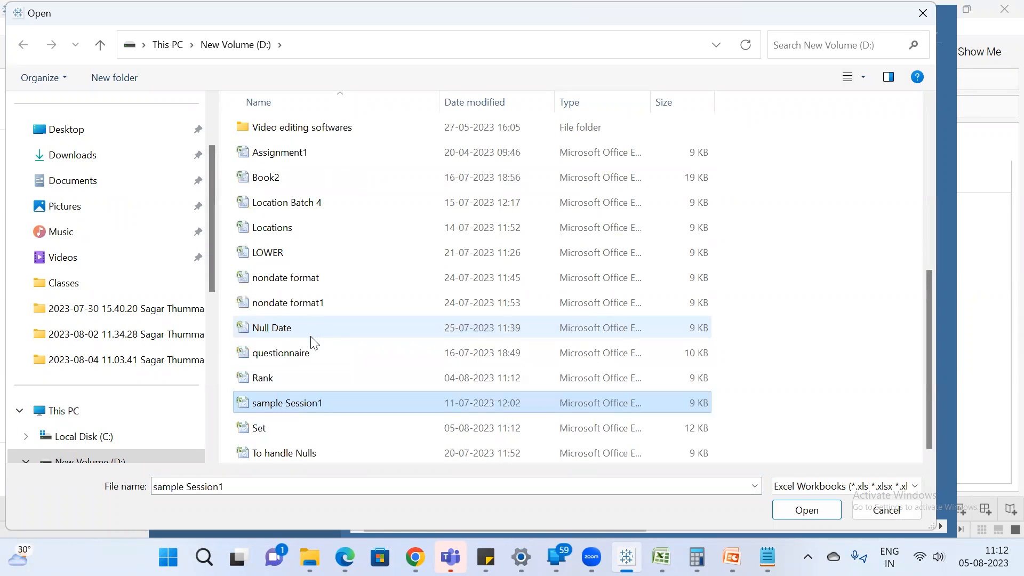
{"action": "double_click", "coordinate": [293, 432]}
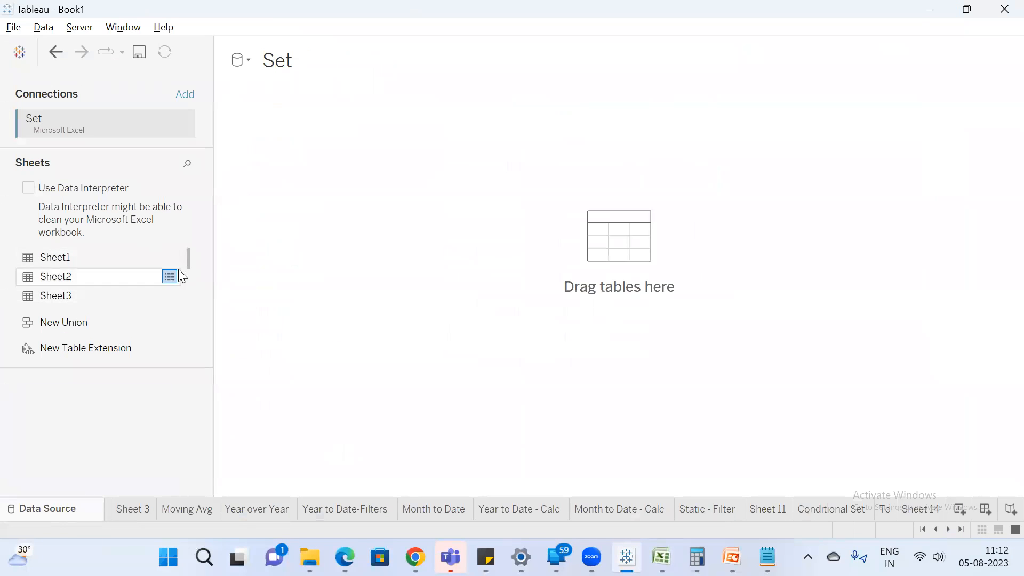
Add the Sheet5 table with the Name and Salary columns to the Set data source.
{"action": "left_click_drag", "start_coordinate": [190, 257], "coordinate": [190, 299]}
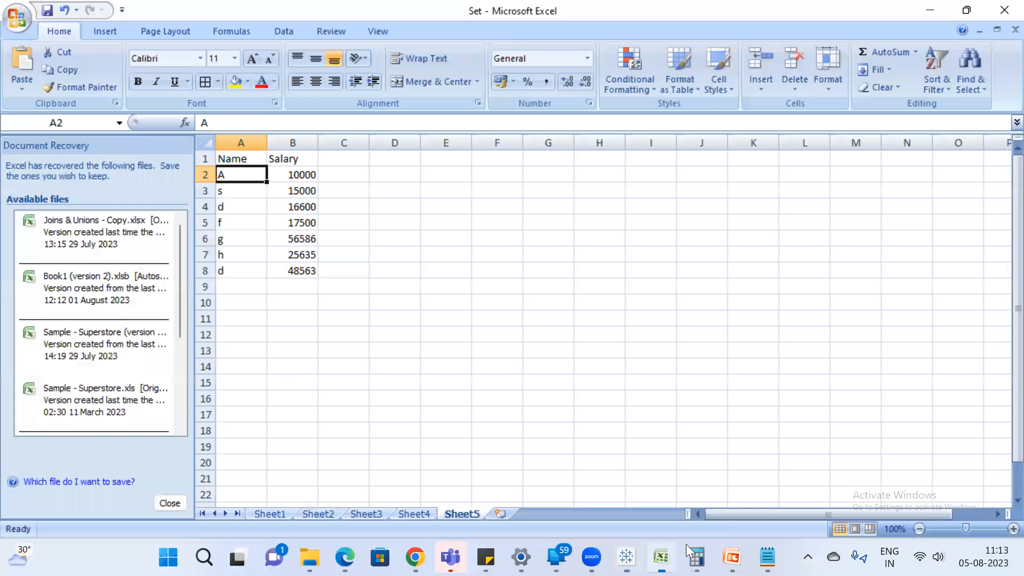
{"action": "left_click", "coordinate": [661, 557]}
{"action": "key", "text": "alt+Tab"}
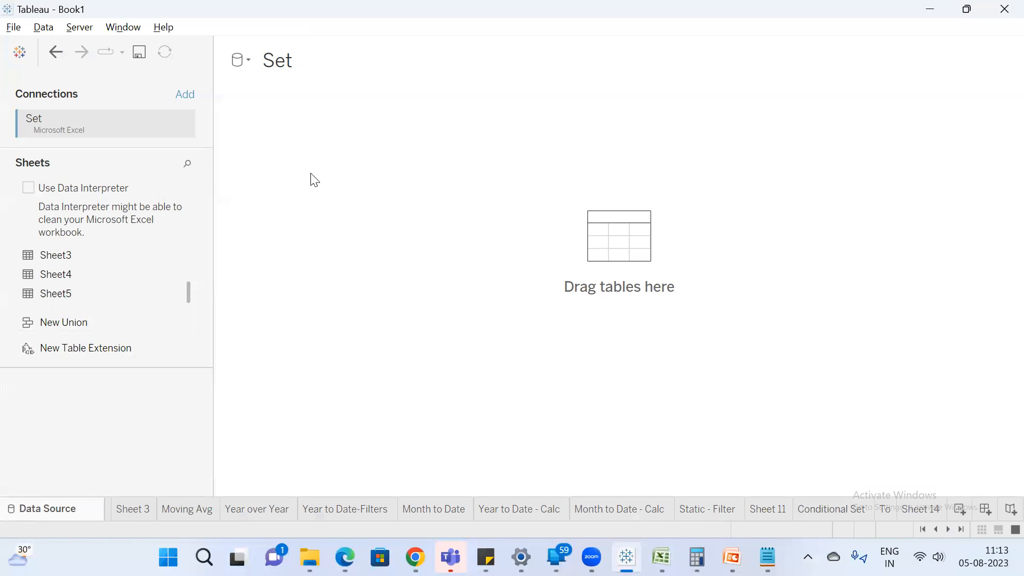
{"action": "left_click_drag", "start_coordinate": [315, 180], "coordinate": [312, 178]}
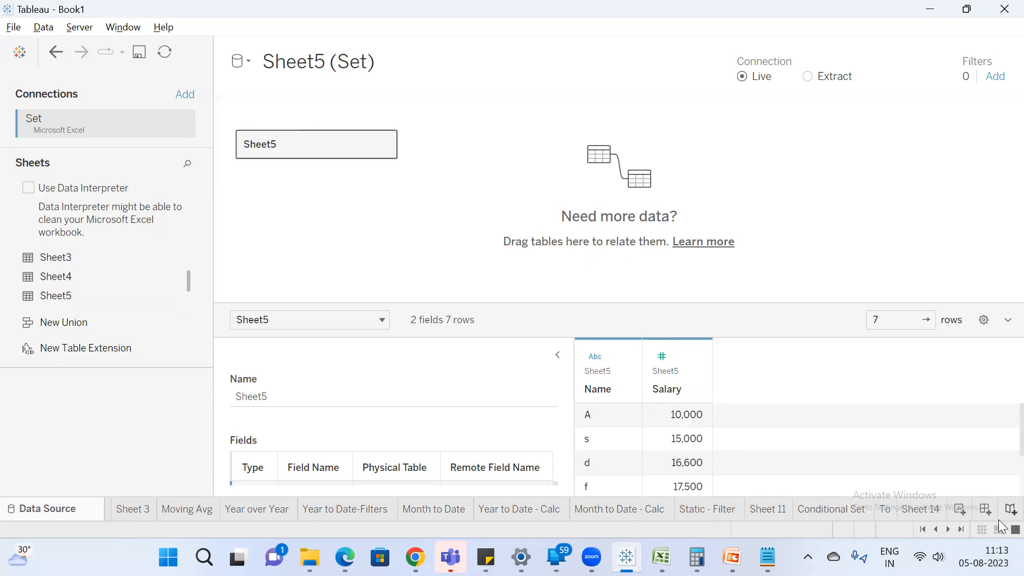
On a new worksheet, list Name in rows with the sum of Salary as text, sorted descending by salary.
{"action": "left_click", "coordinate": [959, 508]}
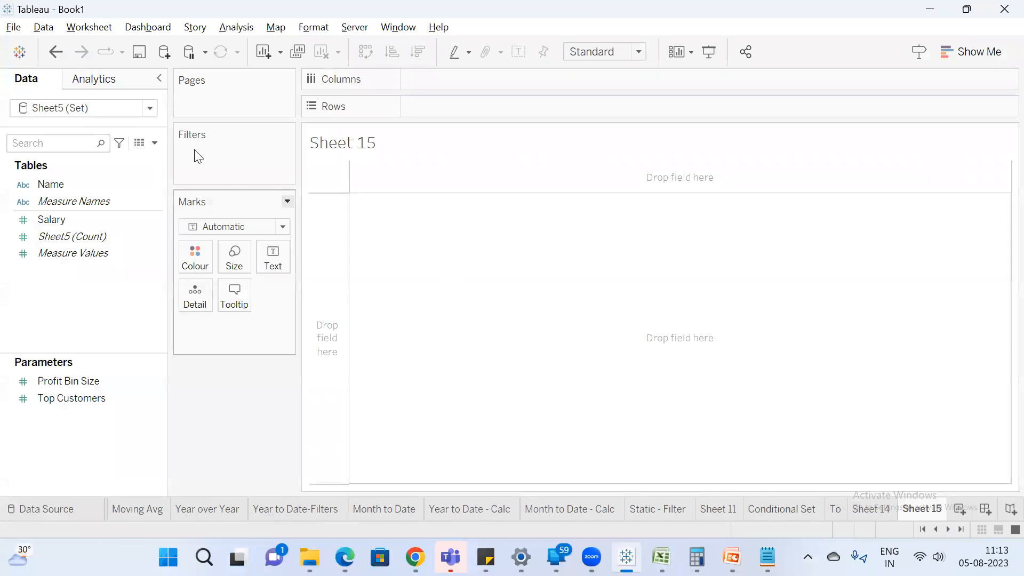
{"action": "double_click", "coordinate": [54, 203]}
{"action": "left_click", "coordinate": [57, 162]}
{"action": "type", "text": "sa"}
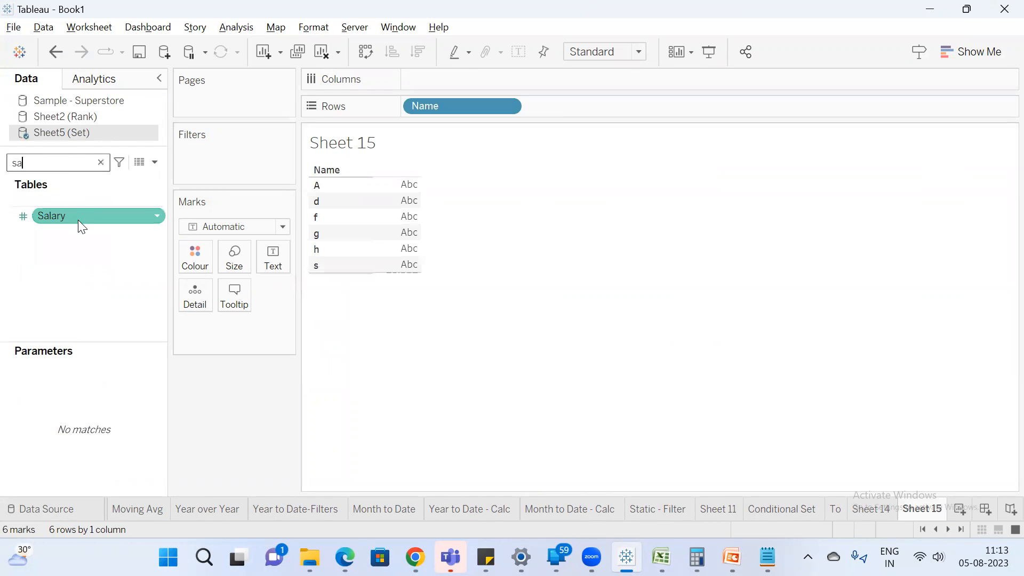
{"action": "double_click", "coordinate": [78, 218]}
{"action": "left_click", "coordinate": [419, 52]}
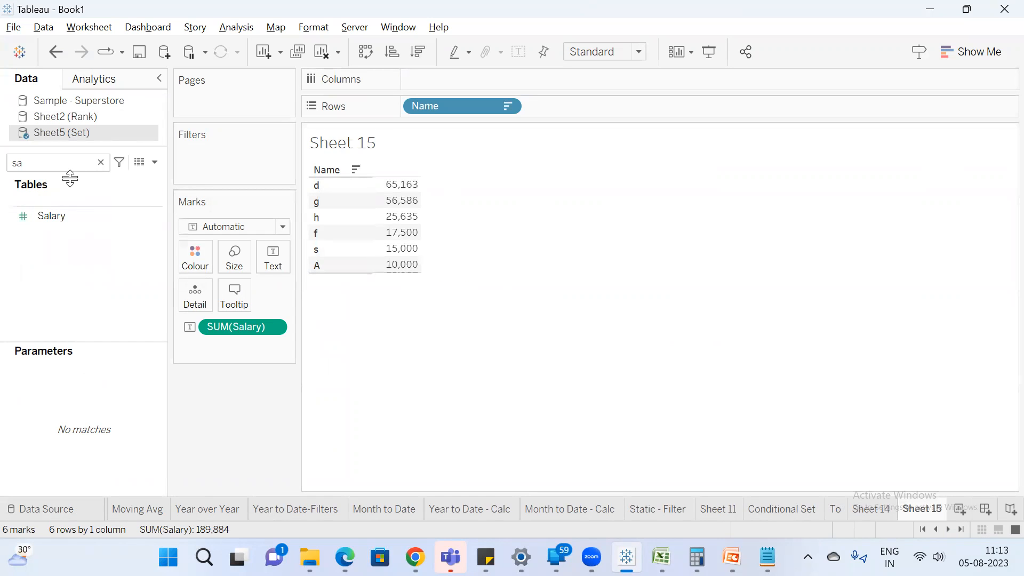
Clear the field search and start a new set on the Name field that uses all members.
{"action": "left_click", "coordinate": [56, 214]}
{"action": "left_click", "coordinate": [101, 162]}
{"action": "right_click", "coordinate": [71, 204]}
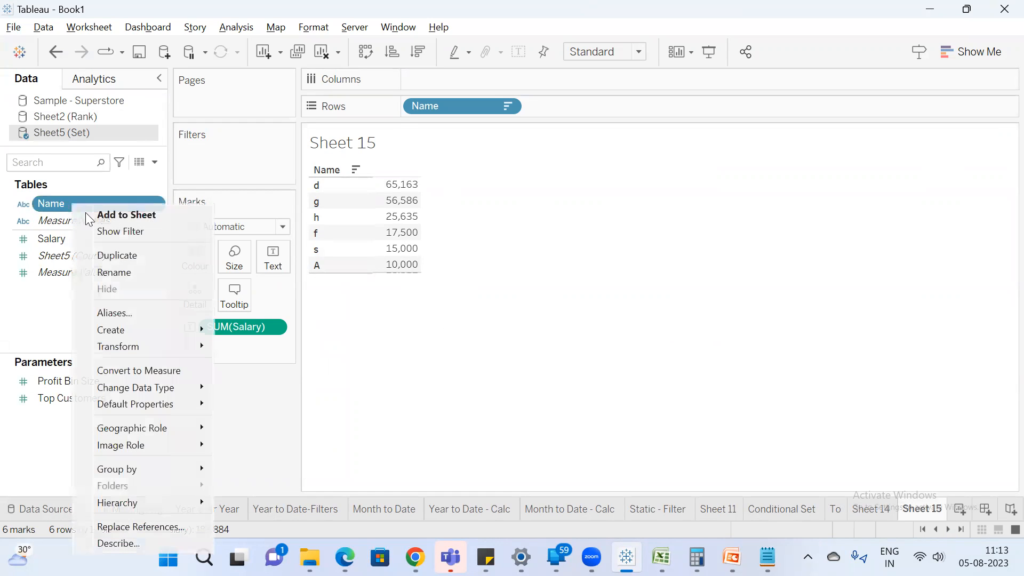
{"action": "mouse_move", "coordinate": [211, 330]}
{"action": "left_click", "coordinate": [258, 363]}
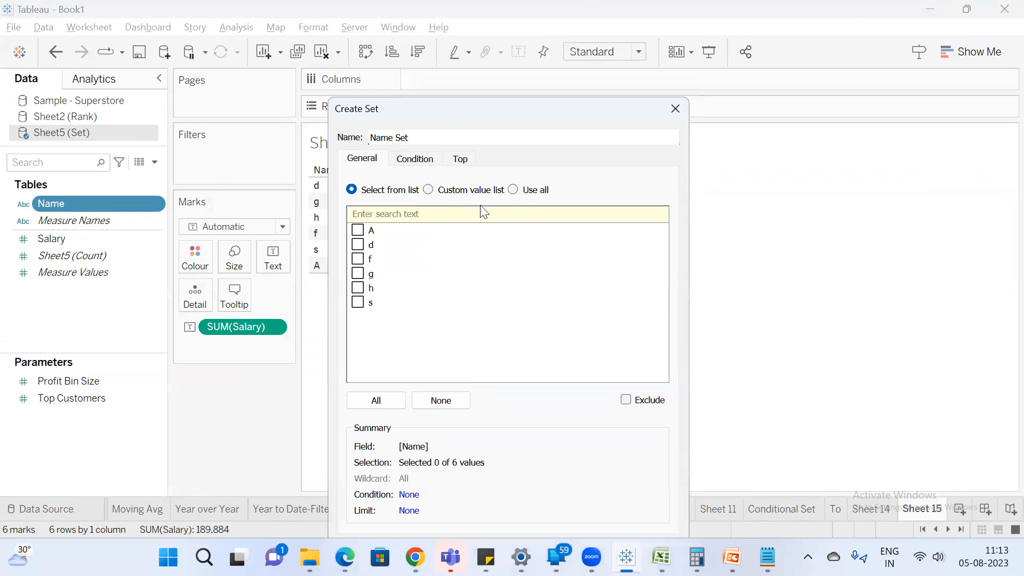
{"action": "left_click", "coordinate": [513, 188]}
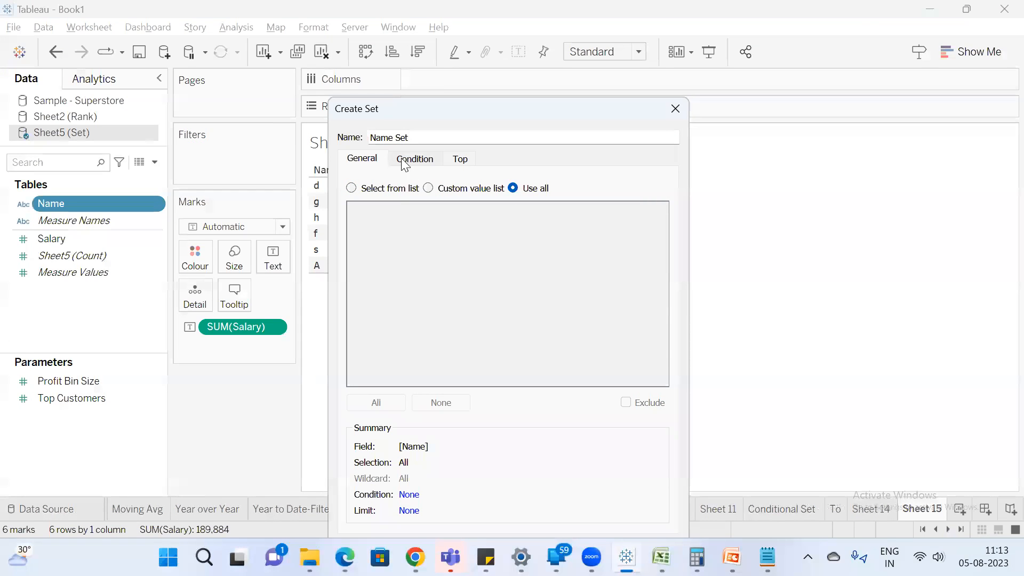
{"action": "left_click", "coordinate": [427, 159]}
Create Name Set with the condition sum of Salary > 25,000 and filter the sheet by it.
{"action": "left_click_drag", "start_coordinate": [434, 120], "coordinate": [496, 100]}
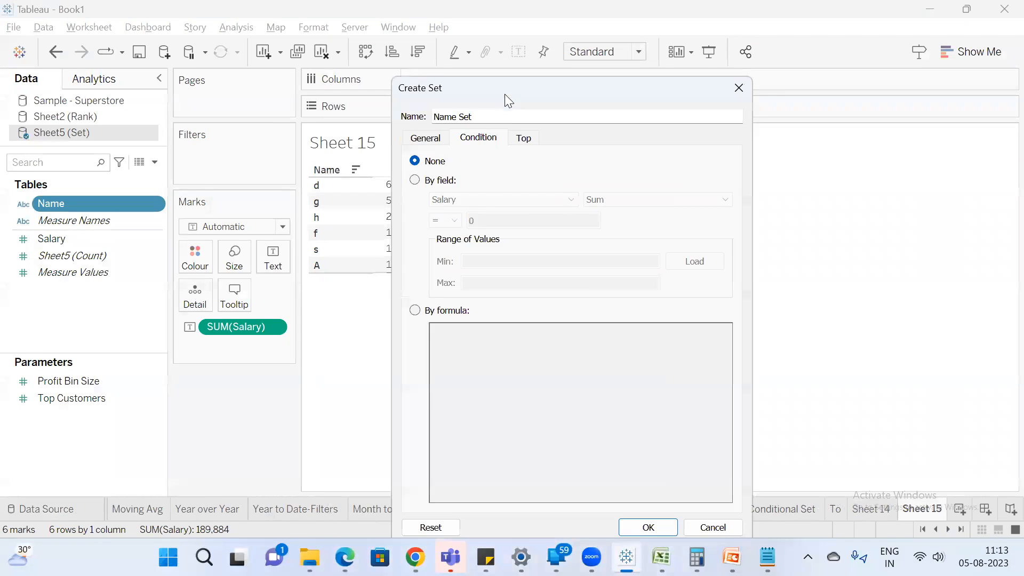
{"action": "left_click_drag", "start_coordinate": [556, 81], "coordinate": [645, 65]}
{"action": "left_click", "coordinate": [502, 163]}
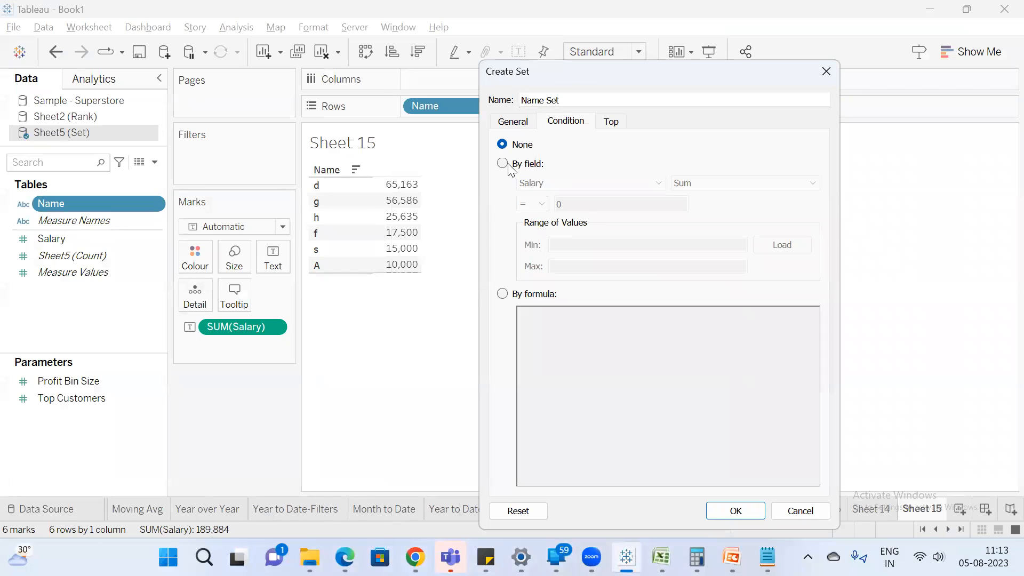
{"action": "left_click", "coordinate": [629, 203]}
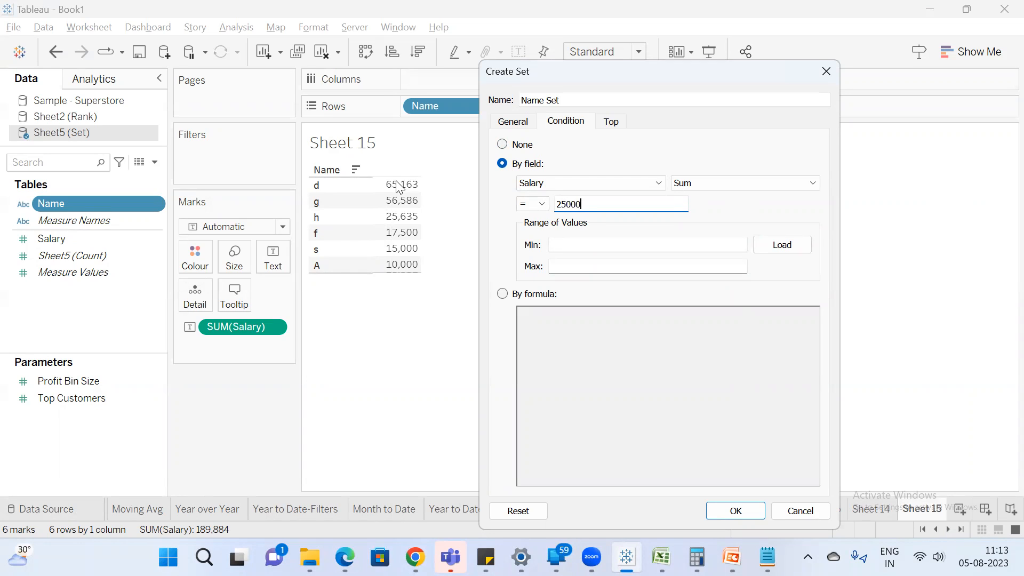
{"action": "left_click", "coordinate": [532, 203]}
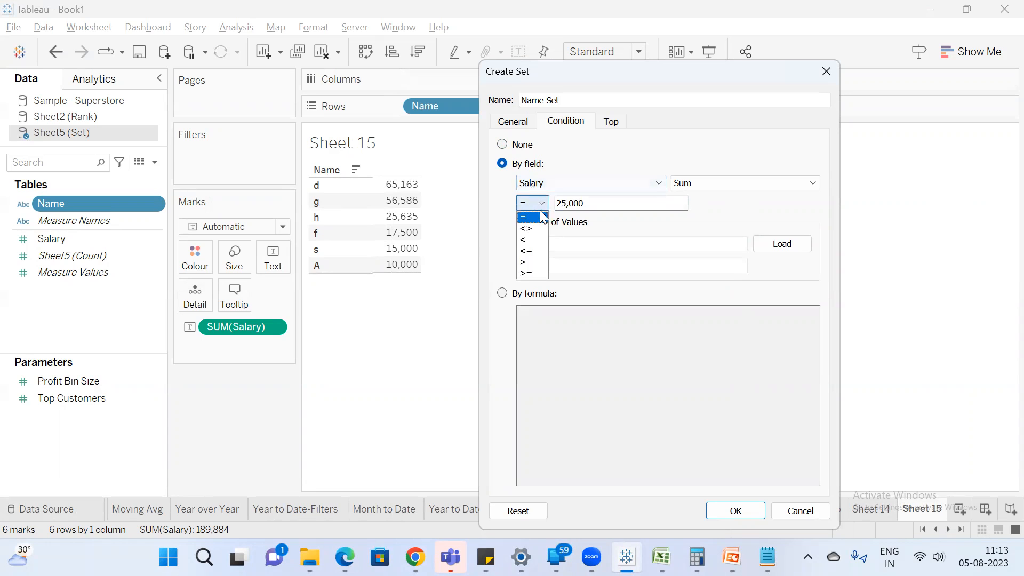
{"action": "left_click", "coordinate": [527, 262]}
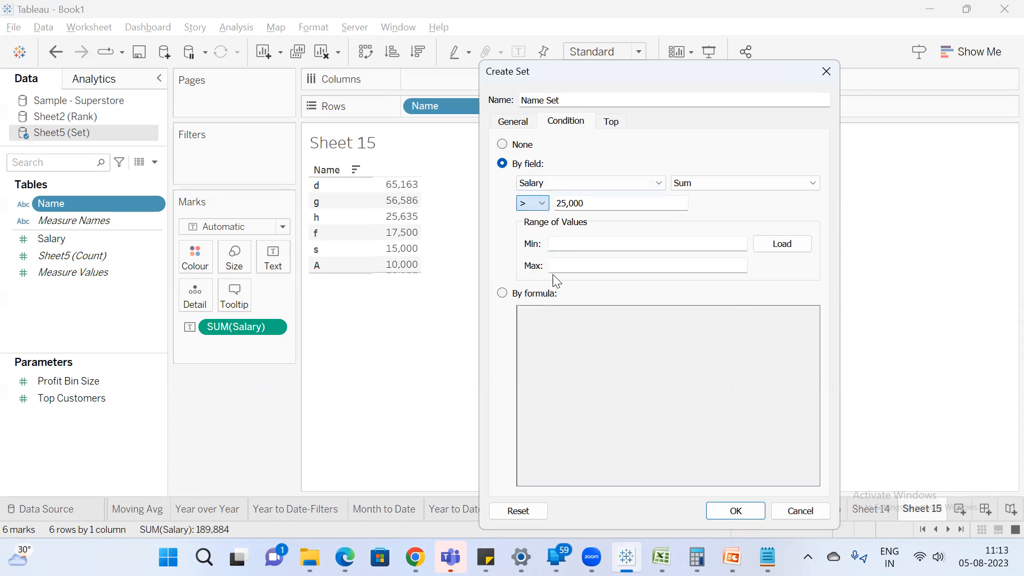
{"action": "left_click", "coordinate": [736, 512]}
{"action": "left_click_drag", "start_coordinate": [59, 220], "coordinate": [199, 166]}
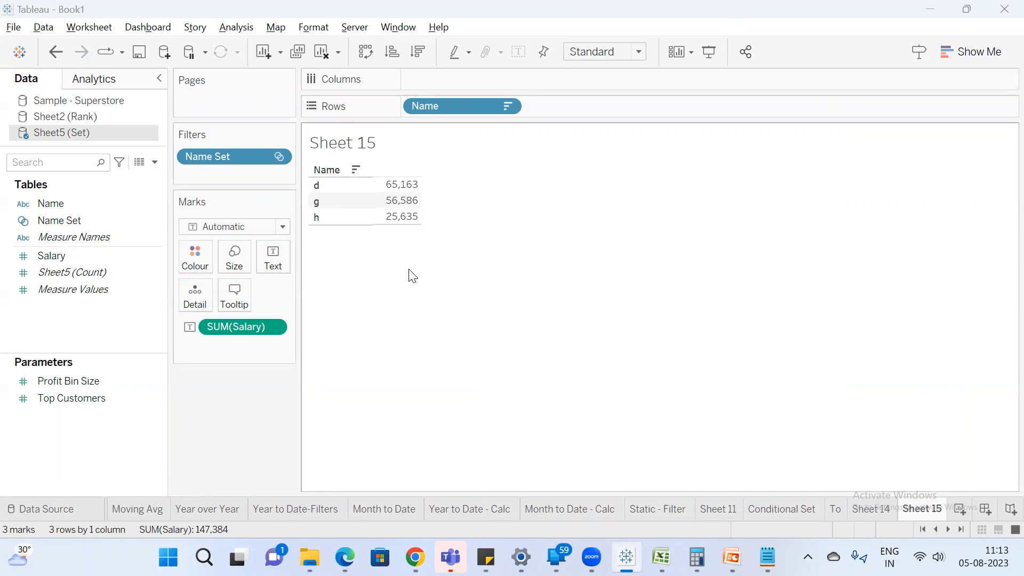
Check the salaries in B2 to B8 of the Excel sheet against the set condition, and return to Tableau.
{"action": "key", "text": "alt+Tab"}
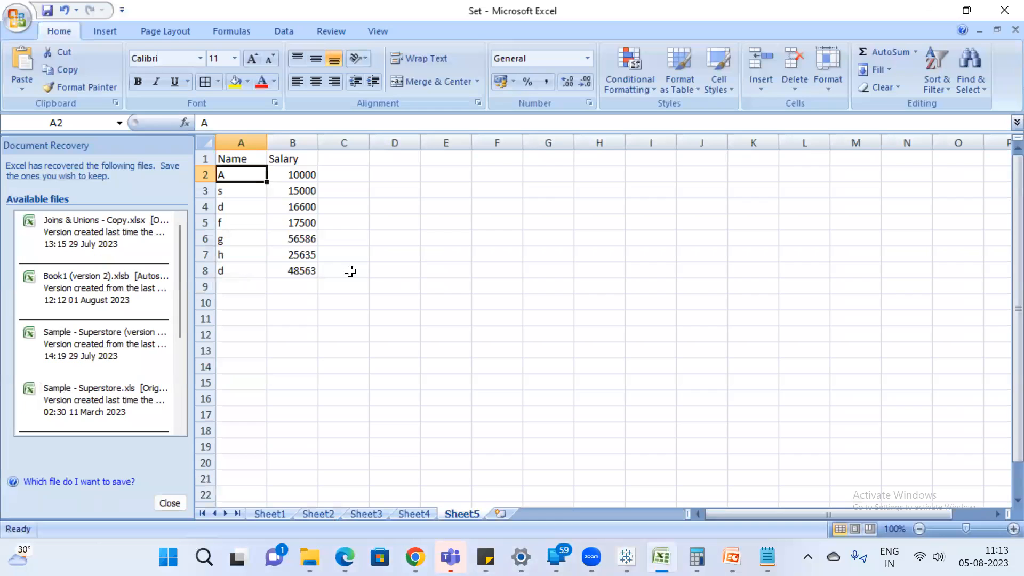
{"action": "left_click", "coordinate": [299, 176]}
{"action": "left_click", "coordinate": [299, 191], "text": "ctrl"}
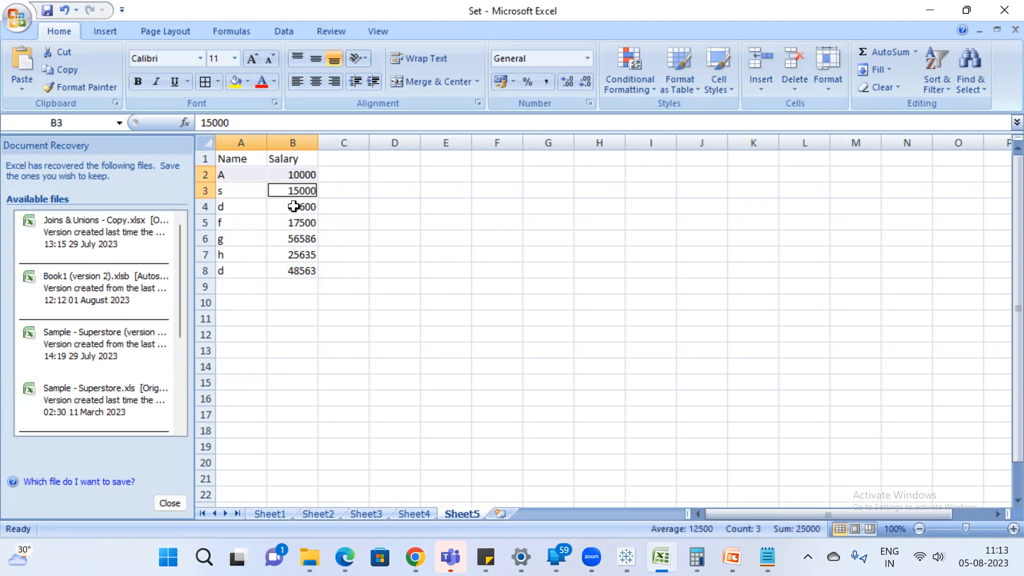
{"action": "left_click", "coordinate": [297, 207], "text": "ctrl"}
{"action": "left_click", "coordinate": [300, 223], "text": "ctrl"}
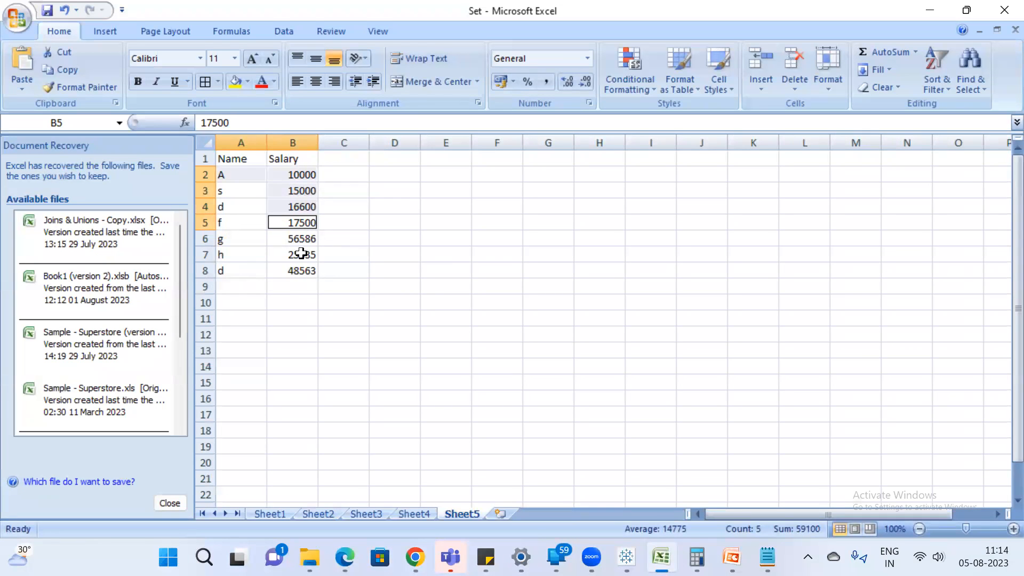
{"action": "left_click_drag", "start_coordinate": [297, 238], "coordinate": [295, 274]}
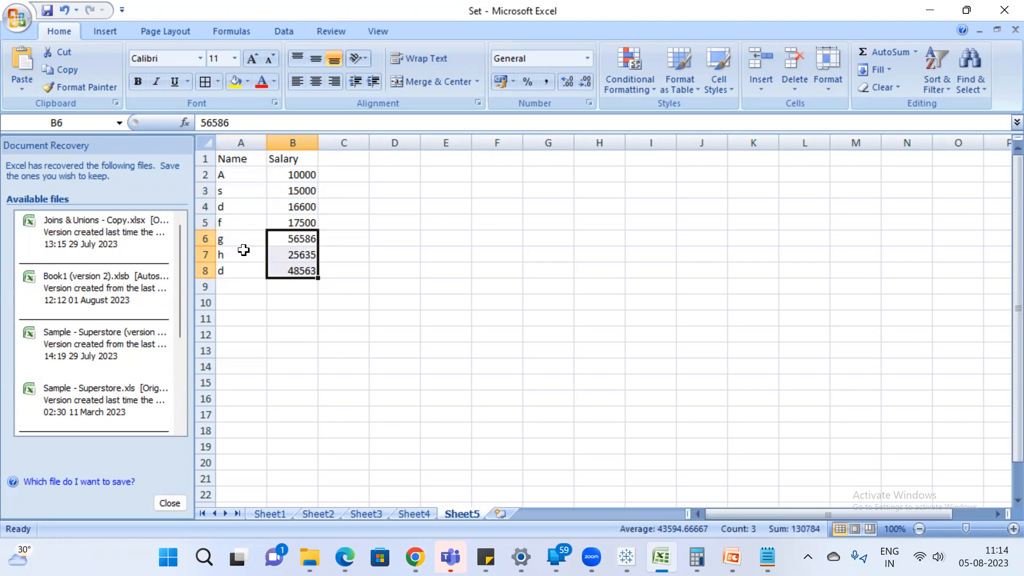
{"action": "key", "text": "alt+Tab"}
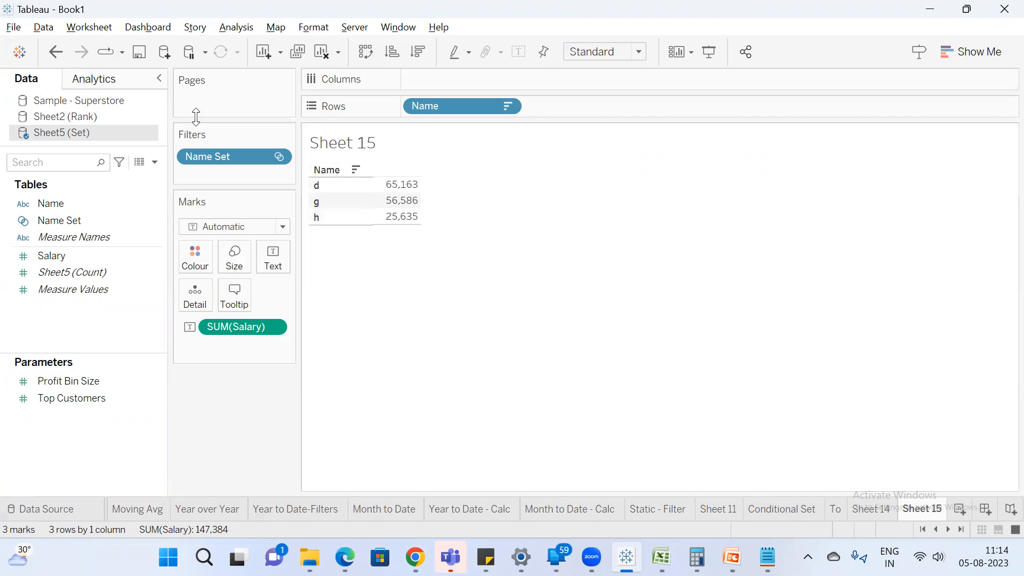
Review the condition of Name Set in its edit settings and close them without changes.
{"action": "left_click", "coordinate": [76, 223]}
{"action": "right_click", "coordinate": [76, 227]}
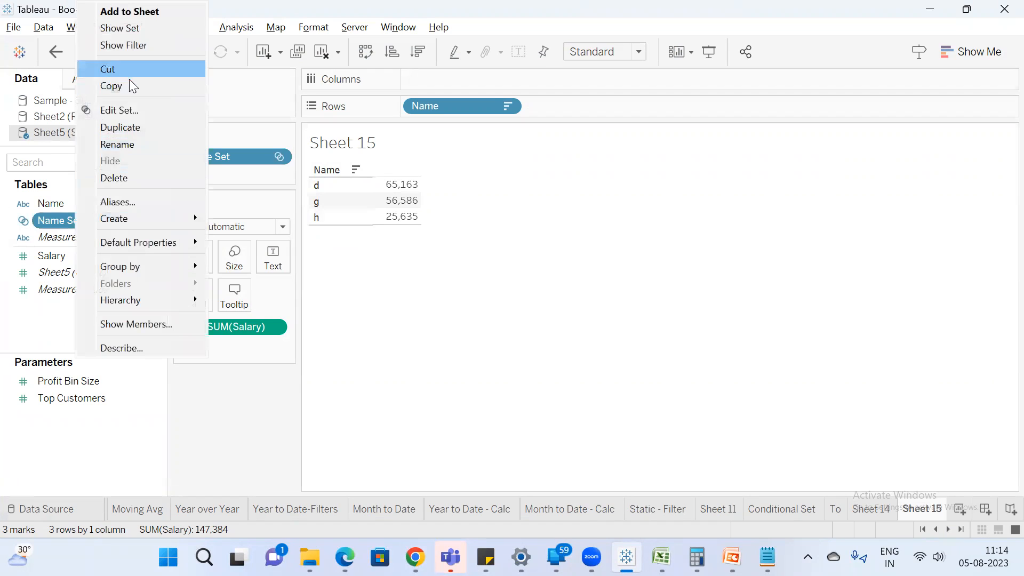
{"action": "left_click", "coordinate": [130, 109]}
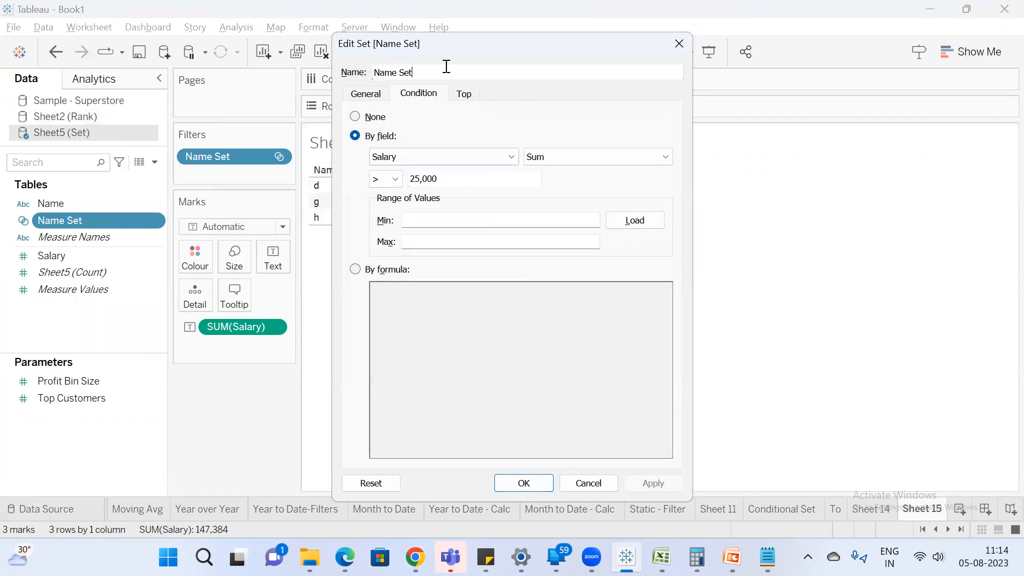
{"action": "left_click_drag", "start_coordinate": [446, 44], "coordinate": [416, 124]}
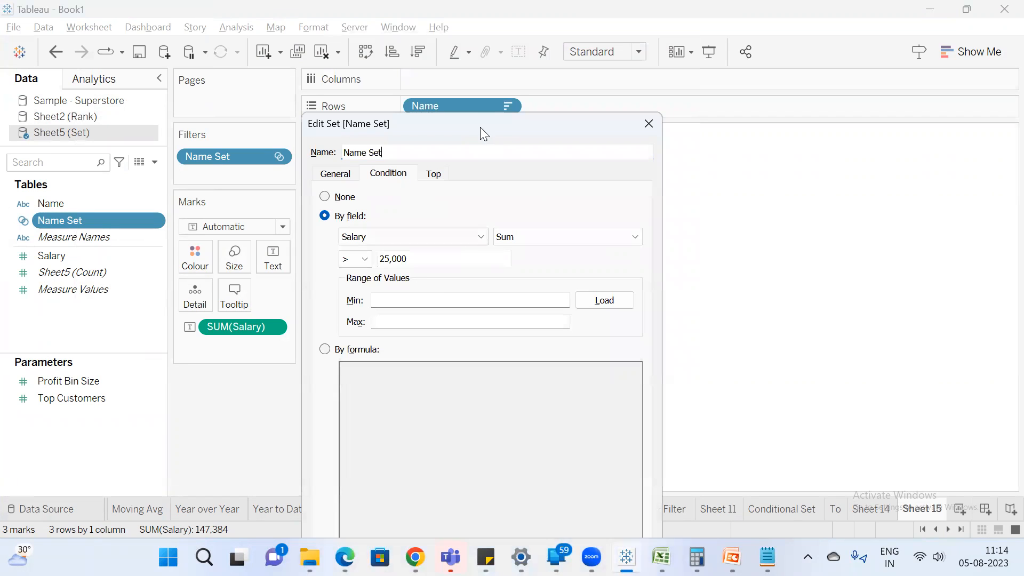
{"action": "left_click", "coordinate": [649, 126]}
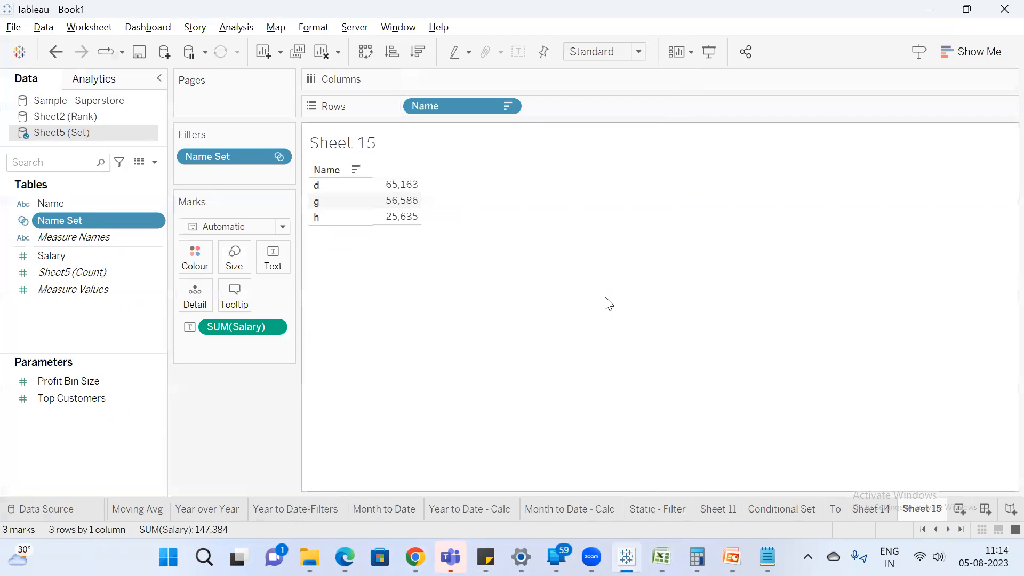
Rename the current worksheet as Conditional Set -sub.
{"action": "double_click", "coordinate": [934, 510]}
{"action": "type", "text": "COndition al Set"}
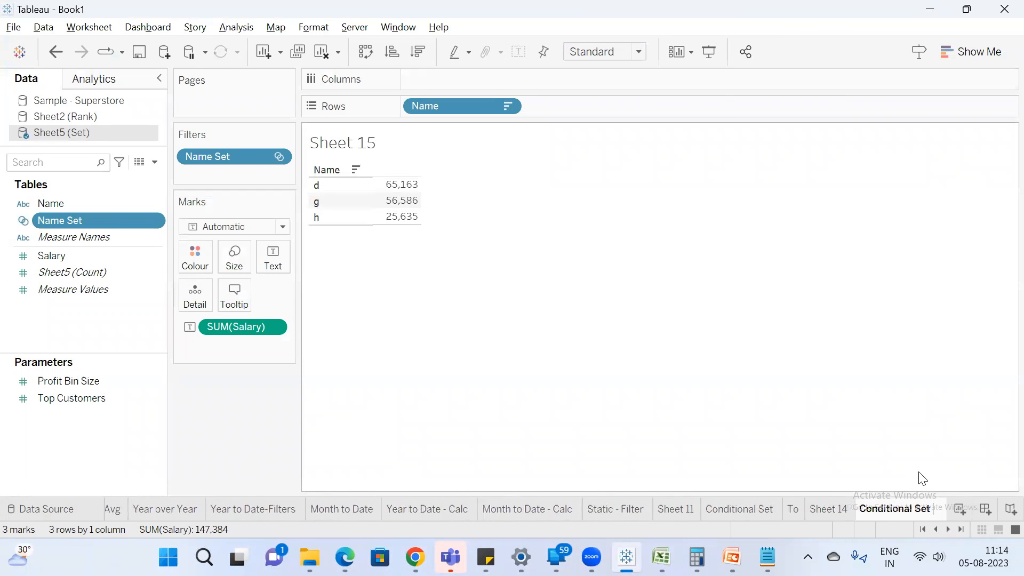
{"action": "type", "text": " -sub"}
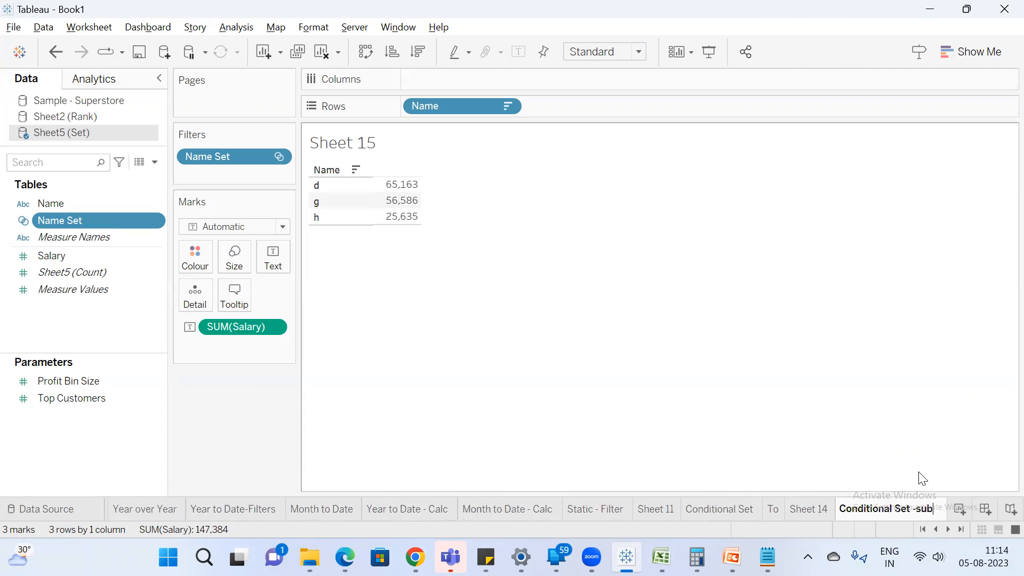
{"action": "key", "text": "Return"}
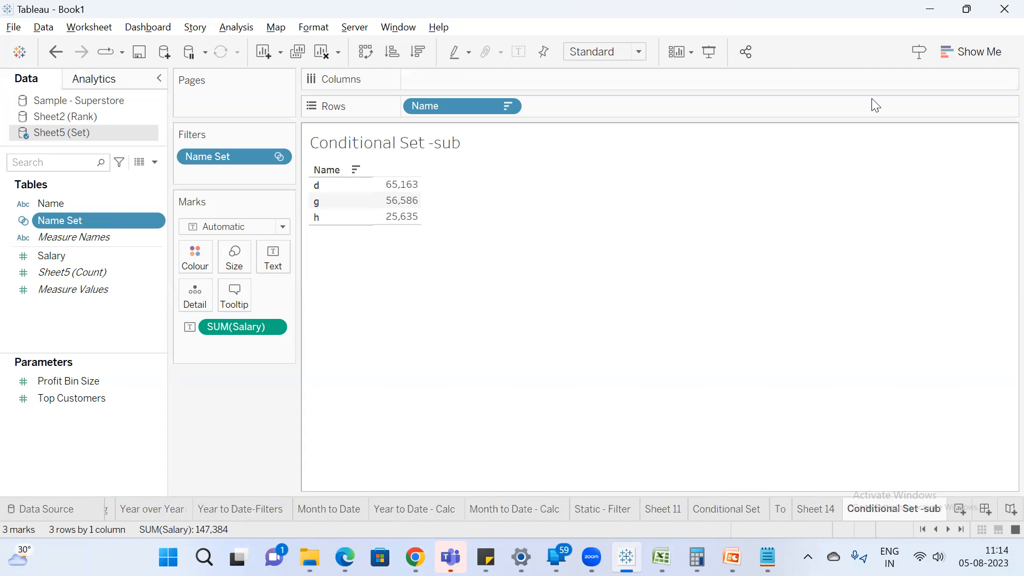
Add name t with salary 65000 in row 9 of the Excel sheet, save the workbook, and return to Tableau.
{"action": "left_click", "coordinate": [662, 557]}
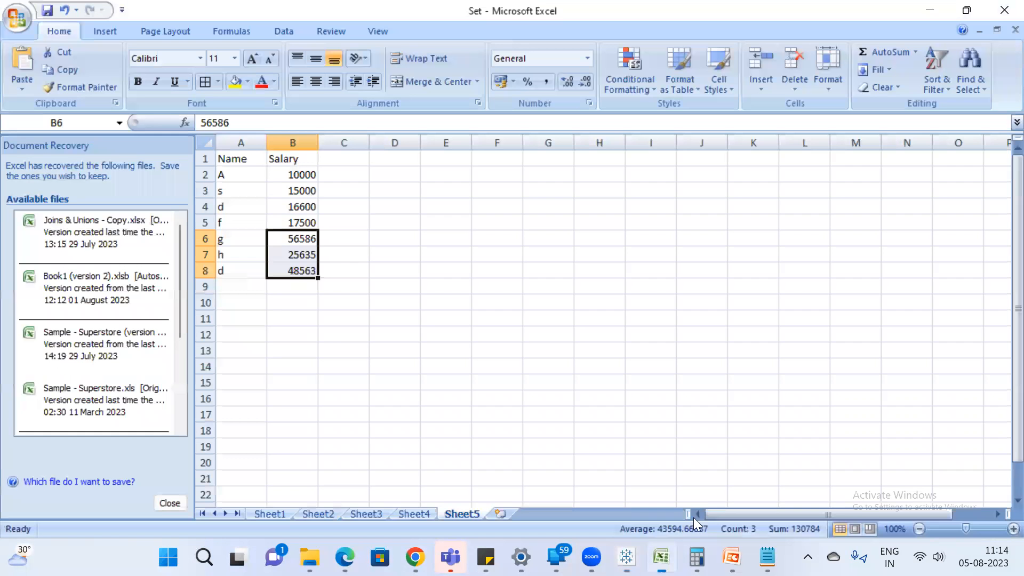
{"action": "left_click", "coordinate": [249, 287]}
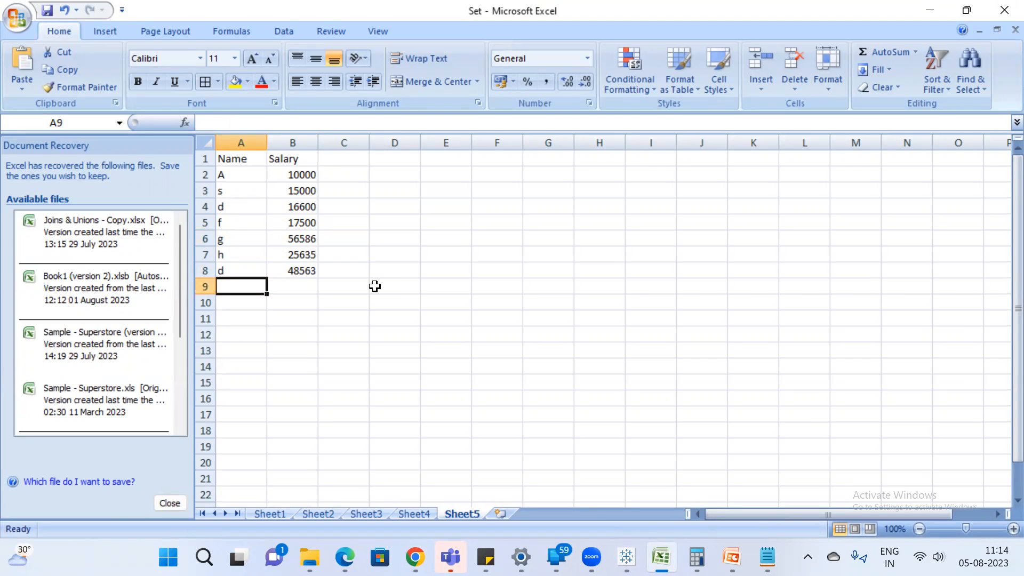
{"action": "type", "text": "t"}
{"action": "key", "text": "Return"}
{"action": "key", "text": "Up"}
{"action": "key", "text": "Right"}
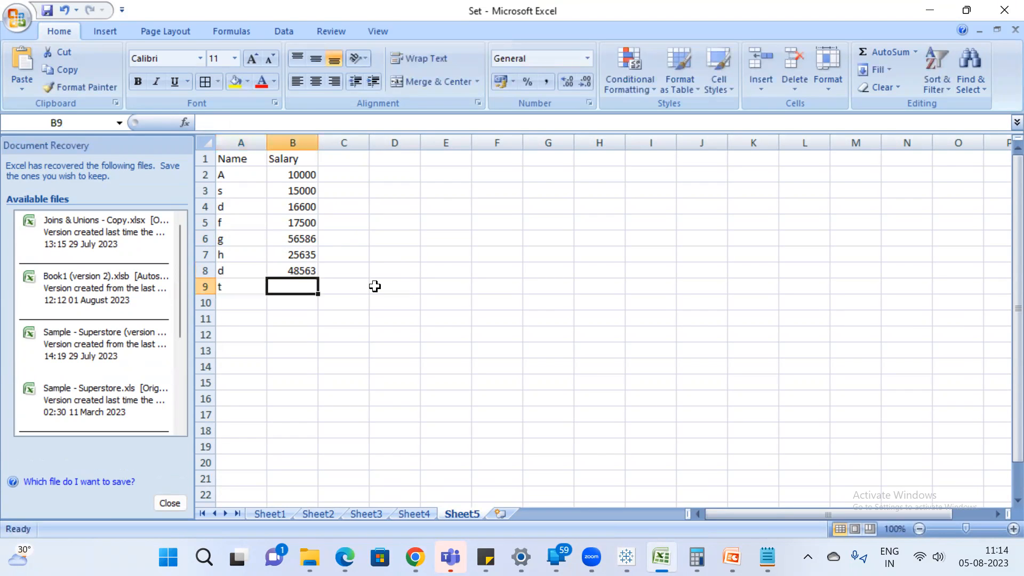
{"action": "type", "text": "650000."}
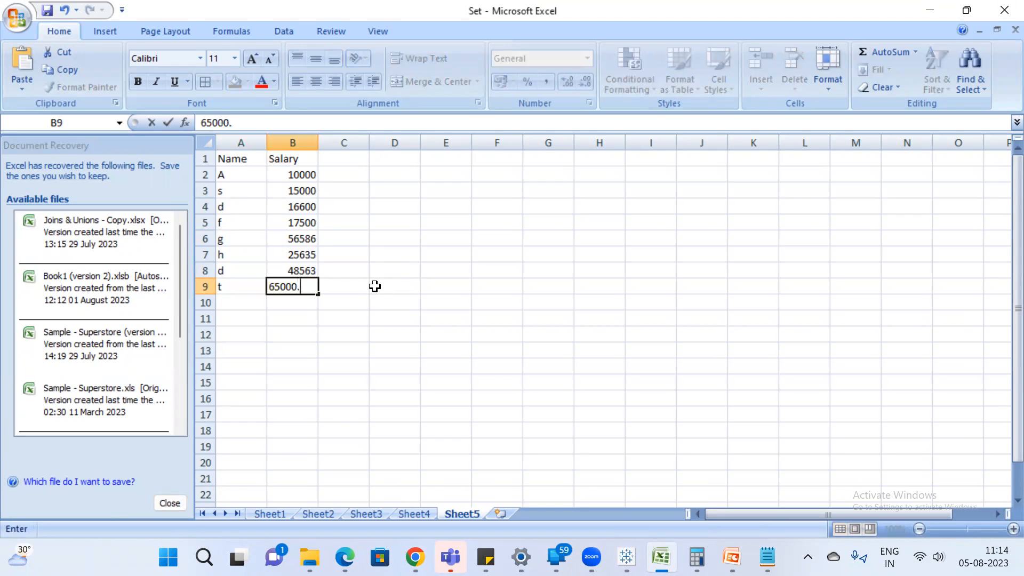
{"action": "key", "text": "Return"}
{"action": "left_click", "coordinate": [47, 10]}
{"action": "key", "text": "alt+Tab"}
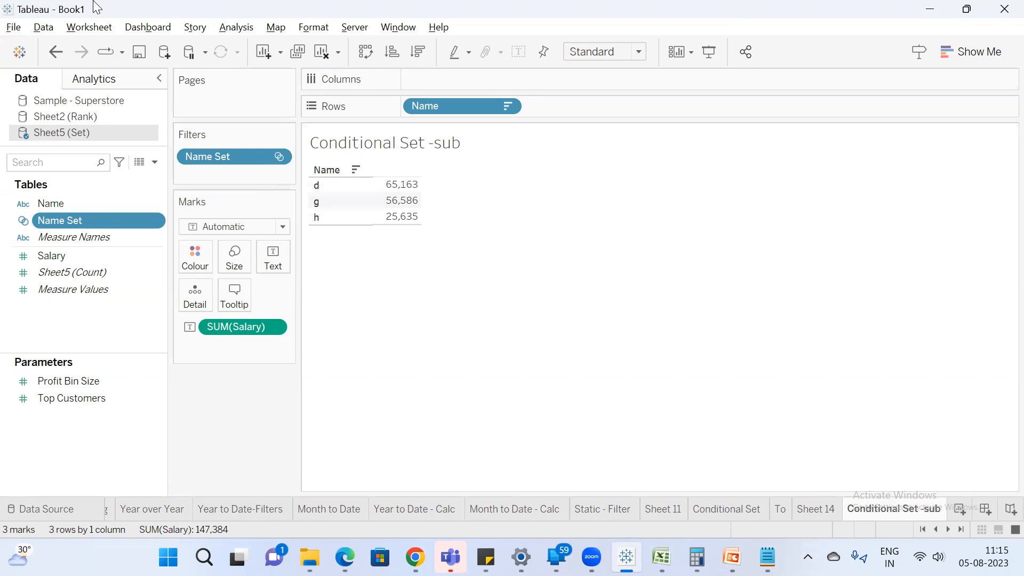
Check the new row 9 in the Excel sheet, then refresh the Sheet5 (Set) data source in Tableau.
{"action": "right_click", "coordinate": [80, 138]}
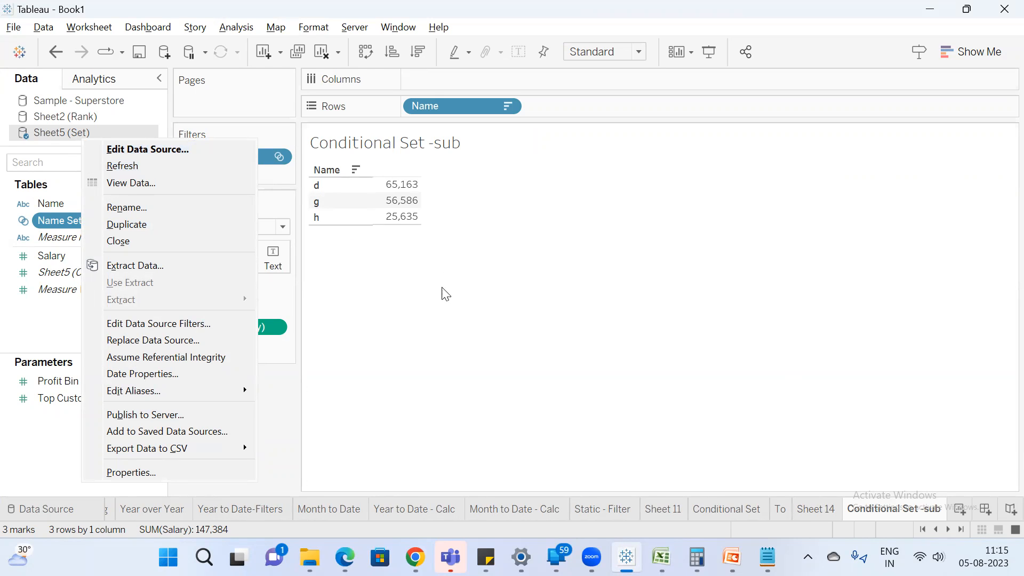
{"action": "left_click", "coordinate": [767, 557]}
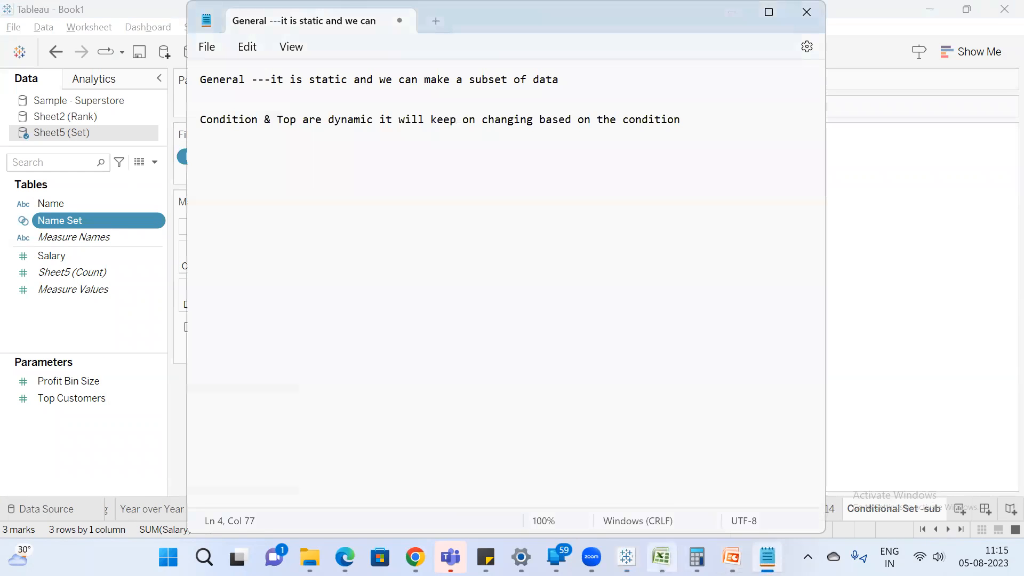
{"action": "left_click", "coordinate": [661, 558]}
{"action": "left_click", "coordinate": [236, 289]}
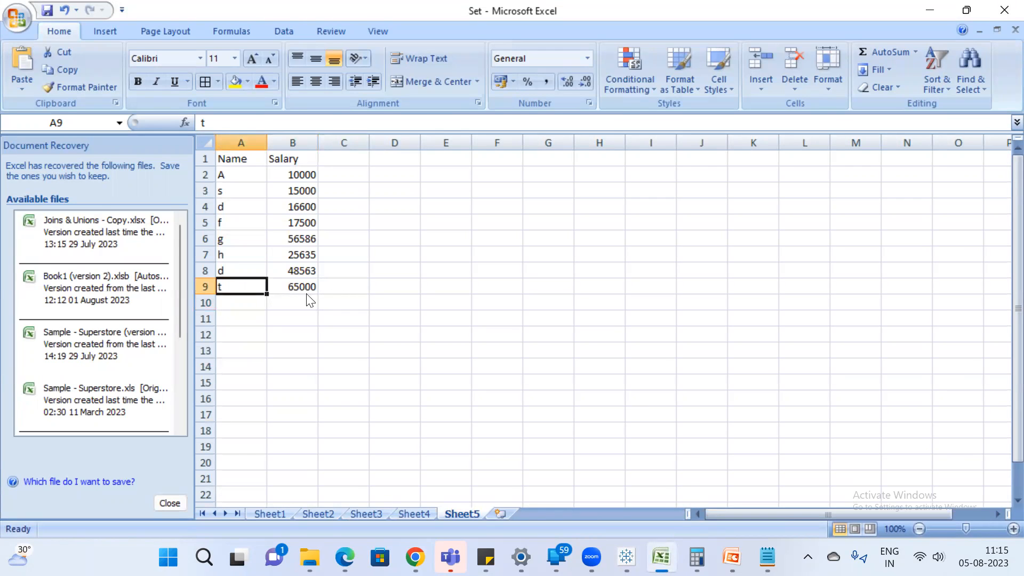
{"action": "key", "text": "alt+Tab"}
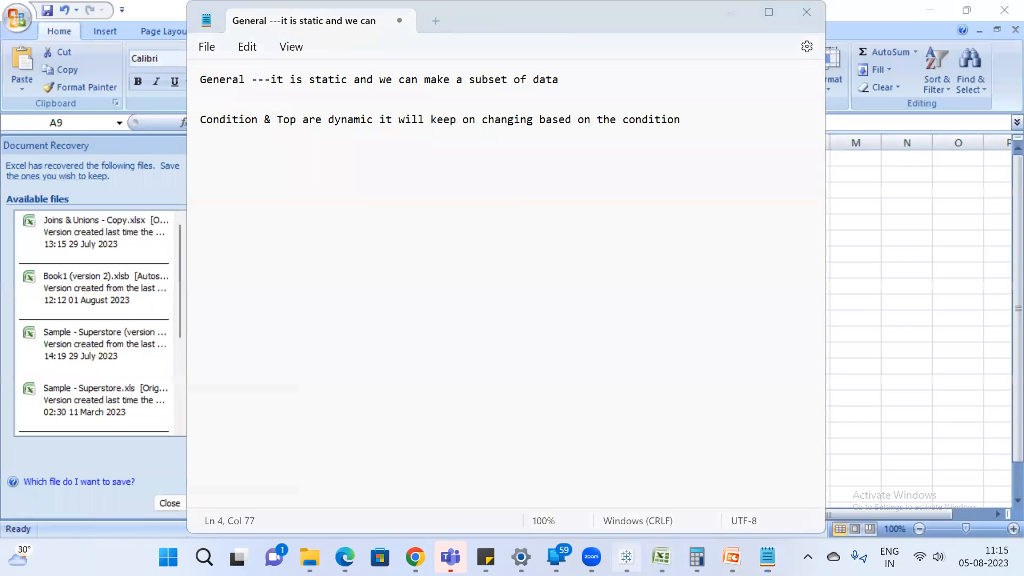
{"action": "key", "text": "alt+Tab"}
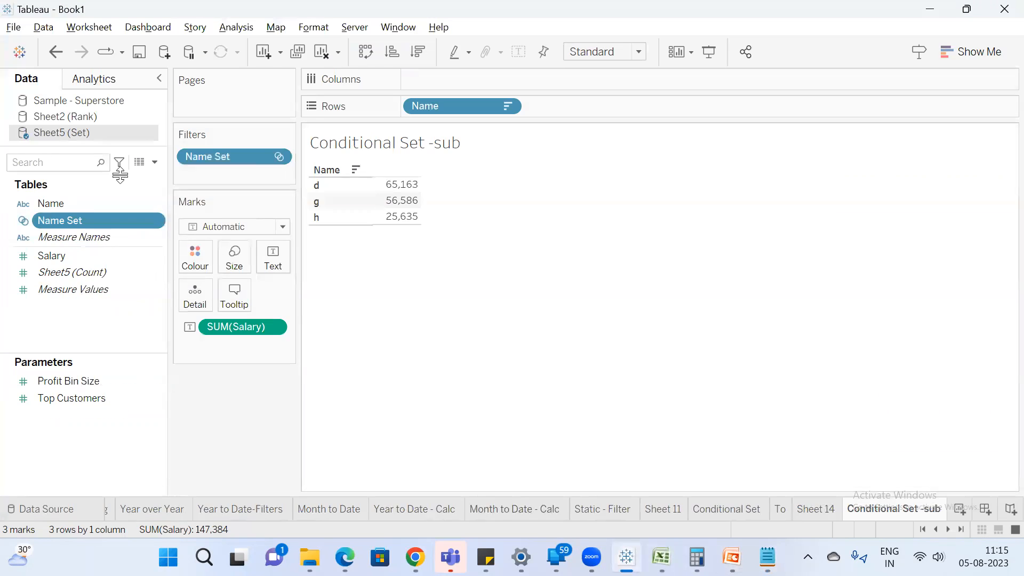
{"action": "right_click", "coordinate": [85, 137]}
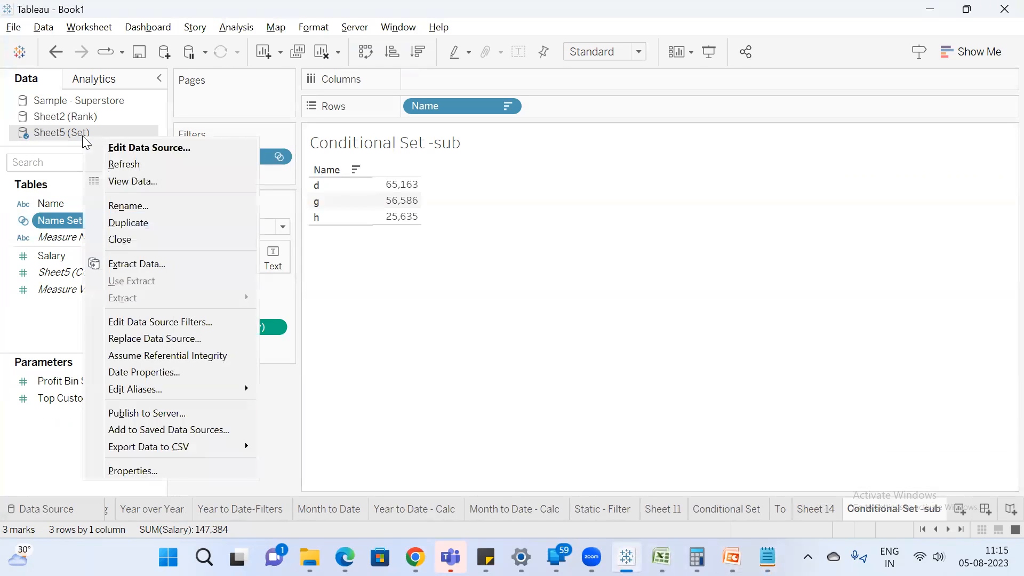
{"action": "left_click", "coordinate": [142, 171]}
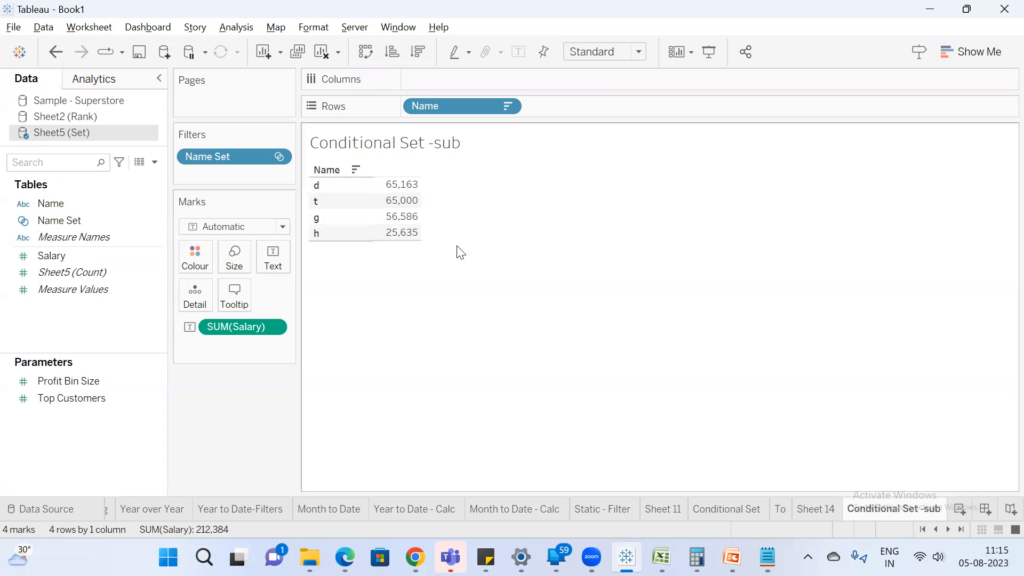
Rename the current worksheet as Conditional Set -sub Dynamic.
{"action": "double_click", "coordinate": [905, 511]}
{"action": "key", "text": "Right"}
{"action": "type", "text": "D"}
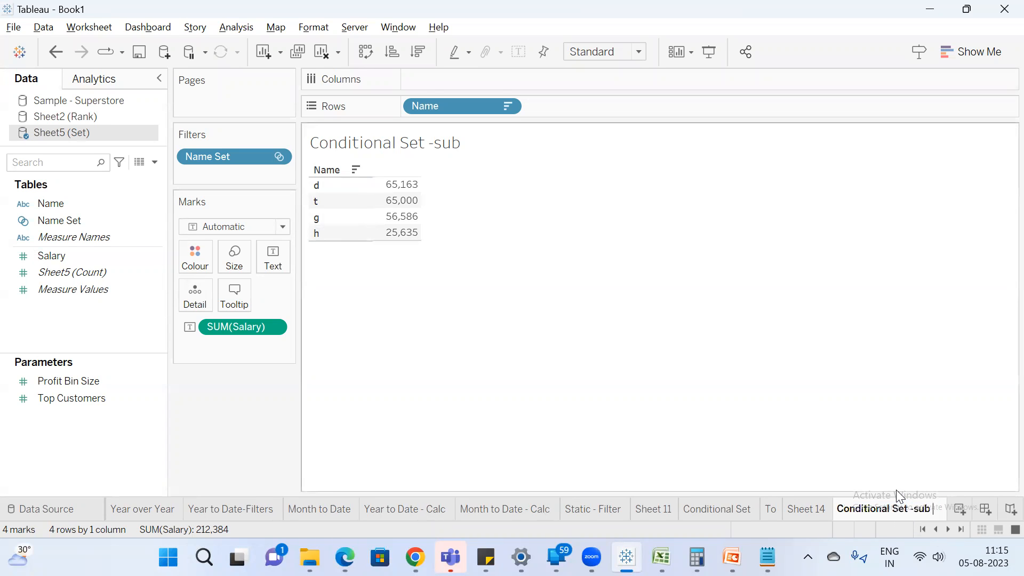
{"action": "type", "text": "y"}
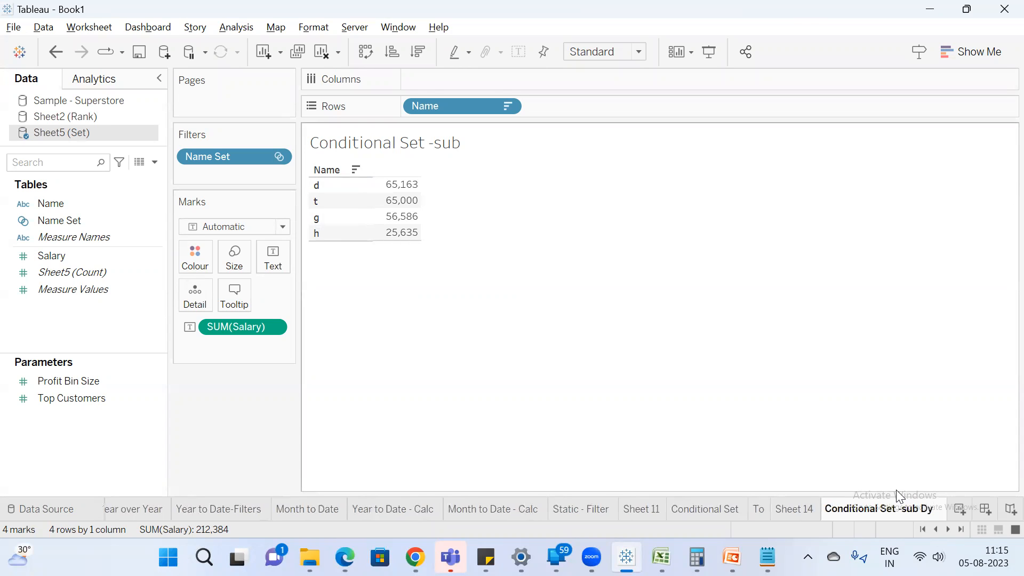
{"action": "type", "text": "namic"}
{"action": "key", "text": "Return"}
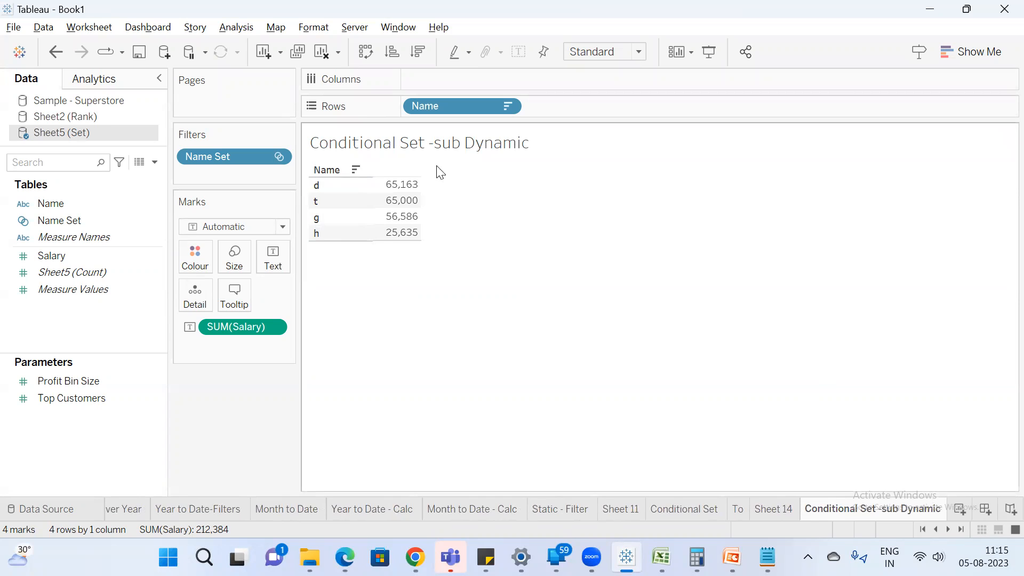
Create a new worksheet listing Name in rows with the sum of Salary as text.
{"action": "left_click", "coordinate": [960, 510]}
{"action": "left_click_drag", "start_coordinate": [54, 204], "coordinate": [423, 106]}
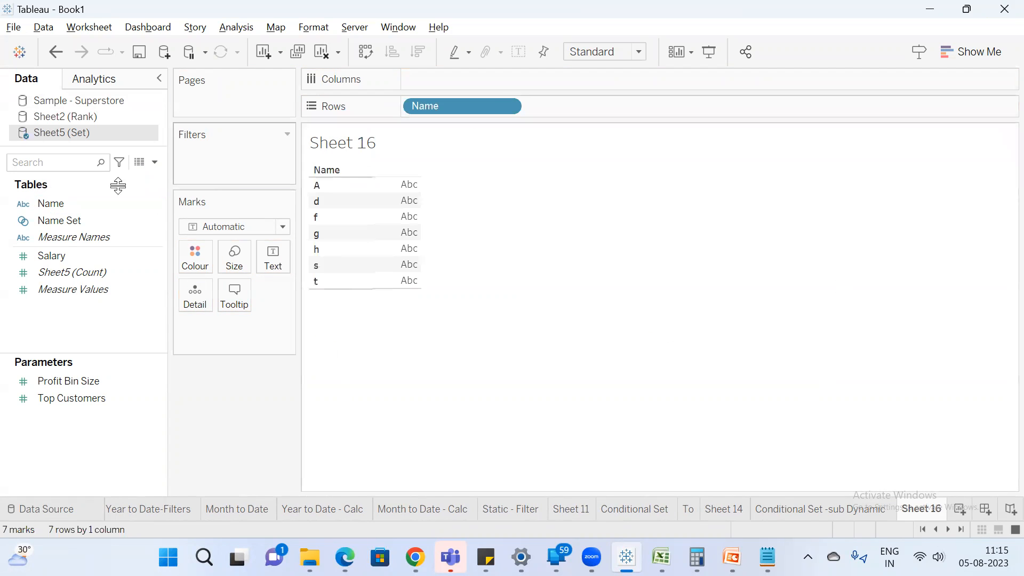
{"action": "double_click", "coordinate": [71, 255]}
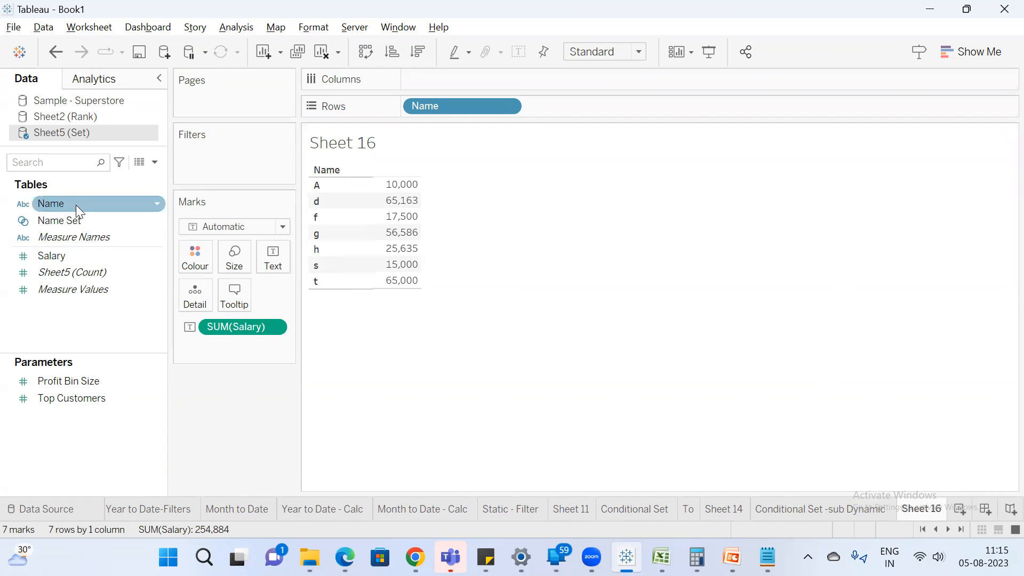
{"action": "right_click", "coordinate": [68, 219]}
{"action": "left_click", "coordinate": [121, 110]}
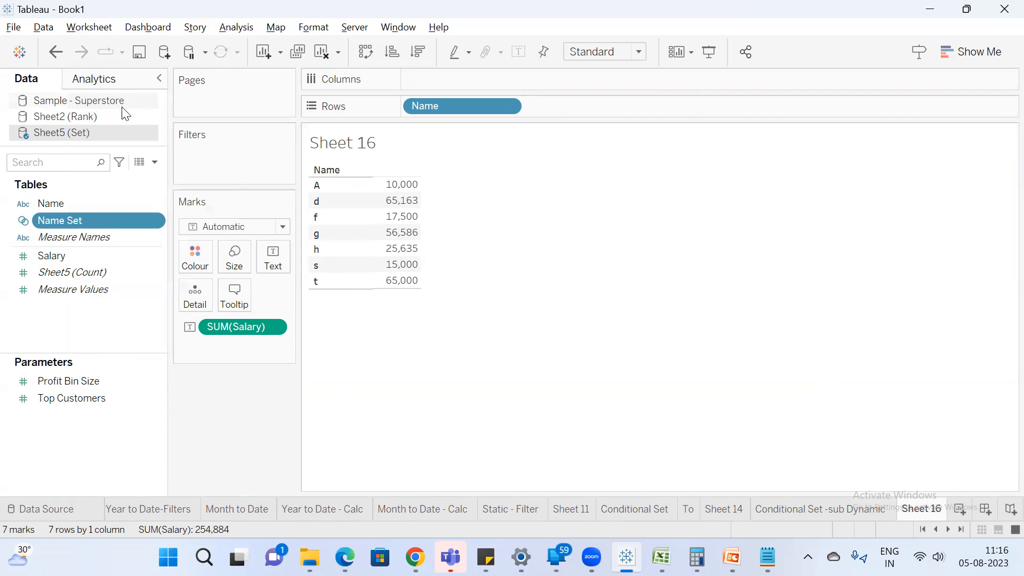
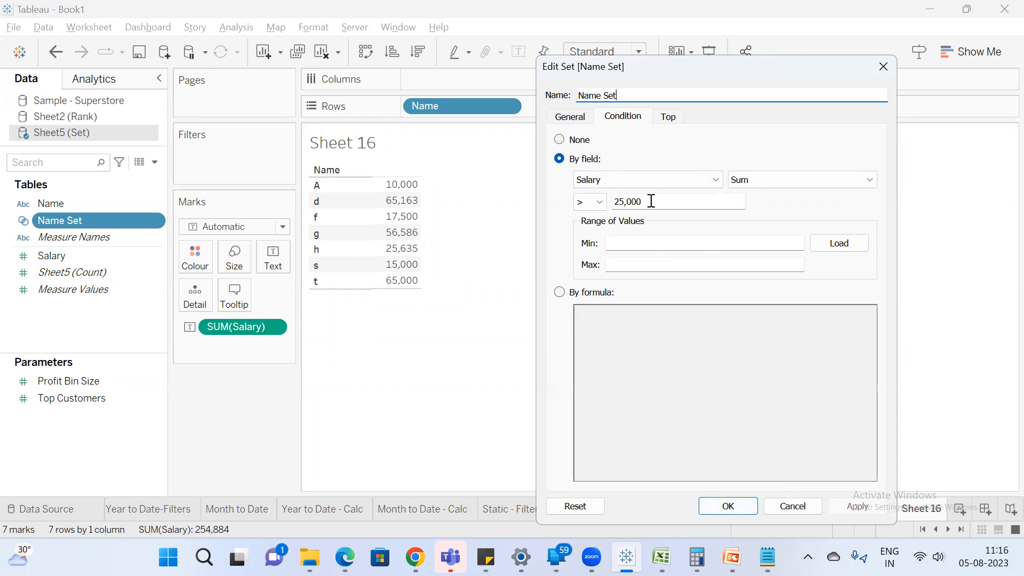
Accept the Name Set condition and try Name Set as a filter on Sheet 16, taking it off again.
{"action": "left_click", "coordinate": [730, 506]}
{"action": "left_click_drag", "start_coordinate": [90, 220], "coordinate": [220, 155]}
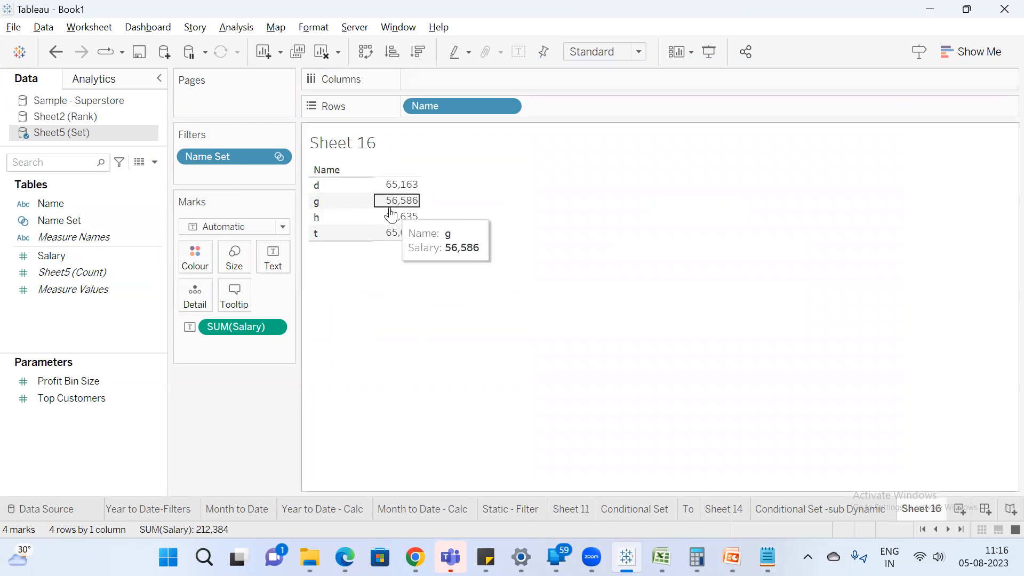
{"action": "left_click_drag", "start_coordinate": [230, 159], "coordinate": [88, 238]}
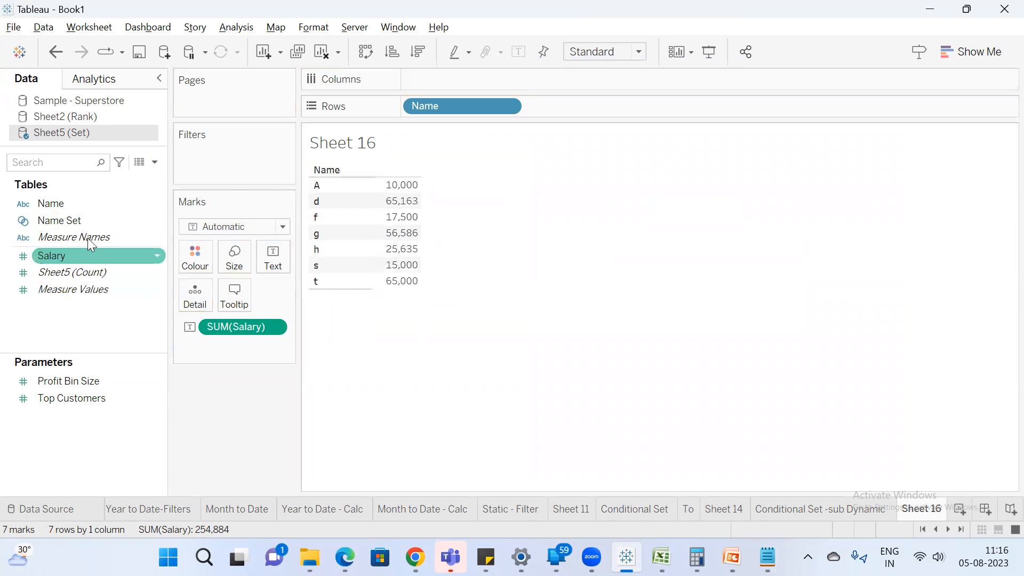
Limit Name Set to the top 2 by sum of Salary and filter Sheet 16 with it.
{"action": "right_click", "coordinate": [82, 216]}
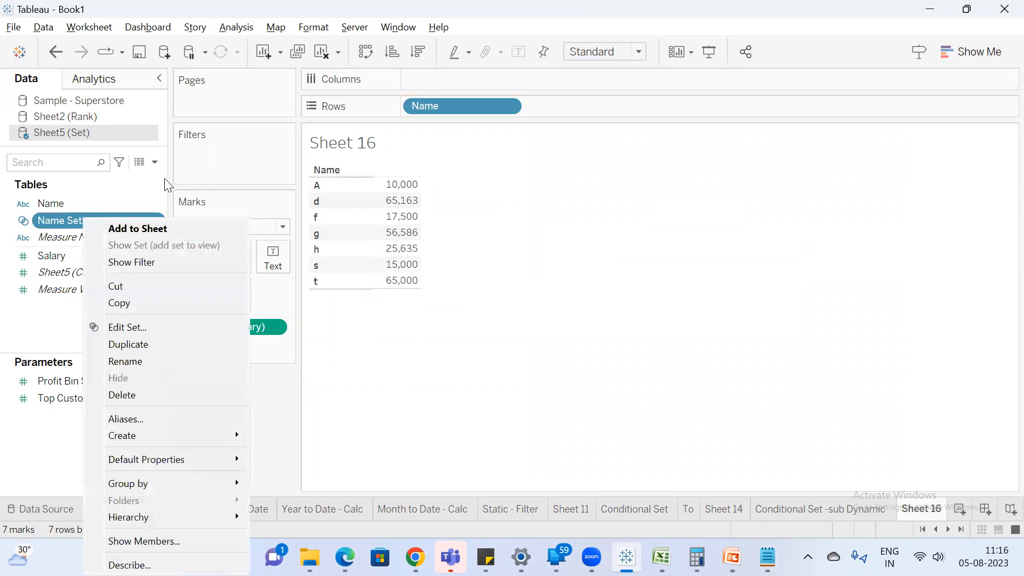
{"action": "left_click", "coordinate": [146, 326]}
{"action": "left_click_drag", "start_coordinate": [459, 49], "coordinate": [606, 91]}
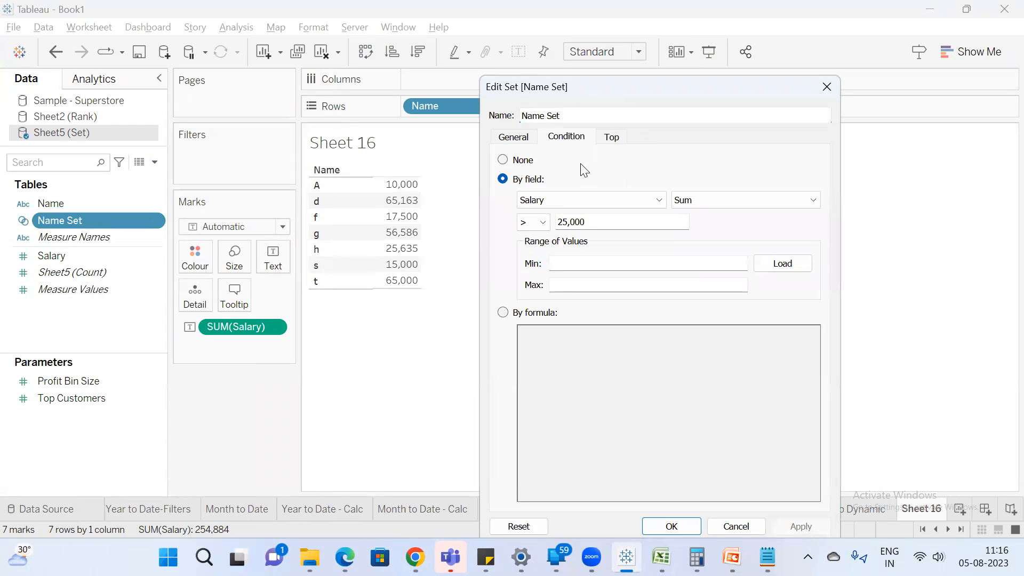
{"action": "left_click", "coordinate": [623, 140]}
{"action": "left_click", "coordinate": [503, 179]}
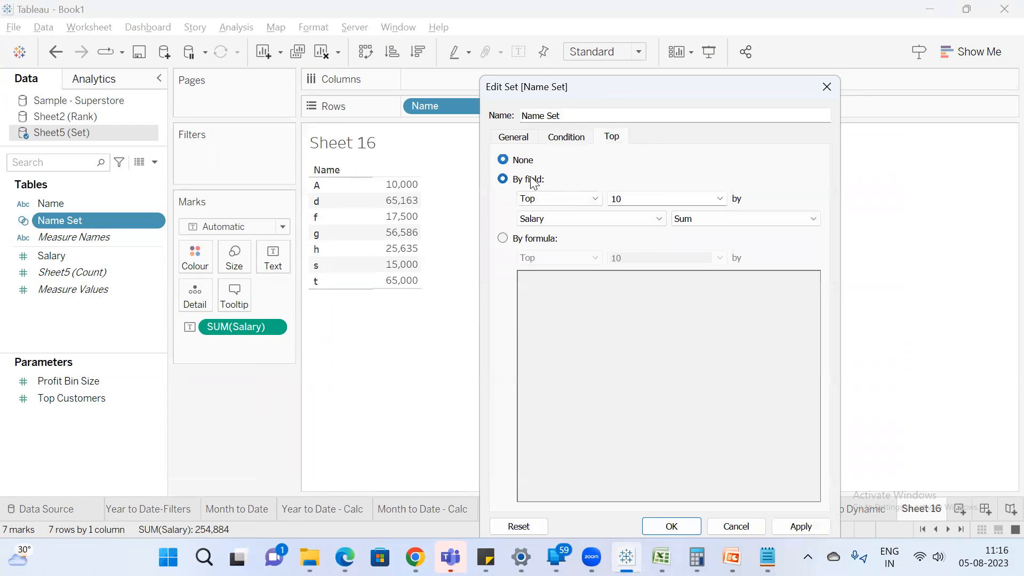
{"action": "left_click_drag", "start_coordinate": [652, 196], "coordinate": [582, 197]}
{"action": "left_click", "coordinate": [800, 526]}
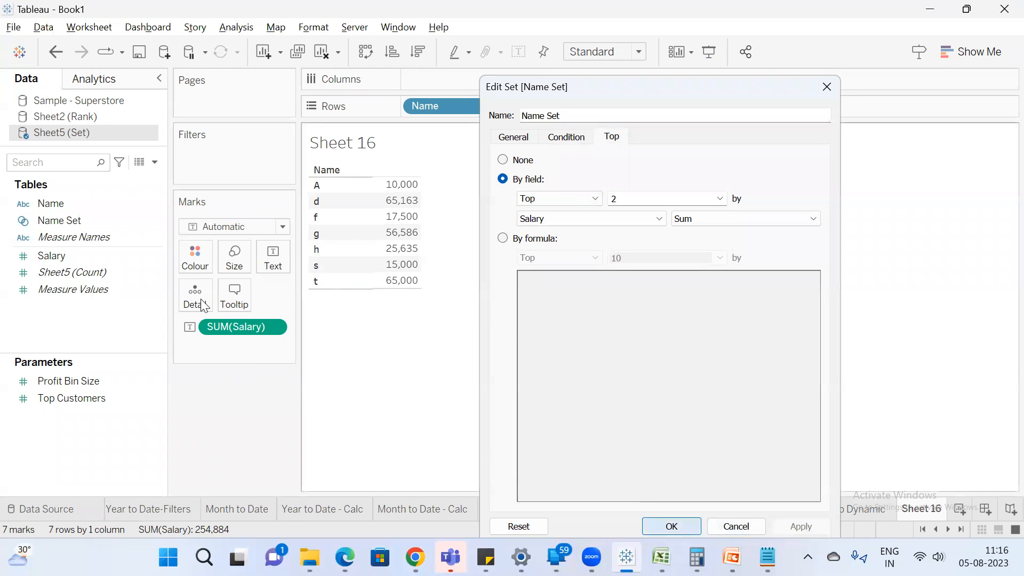
{"action": "key", "text": "Return"}
{"action": "left_click_drag", "start_coordinate": [71, 225], "coordinate": [204, 169]}
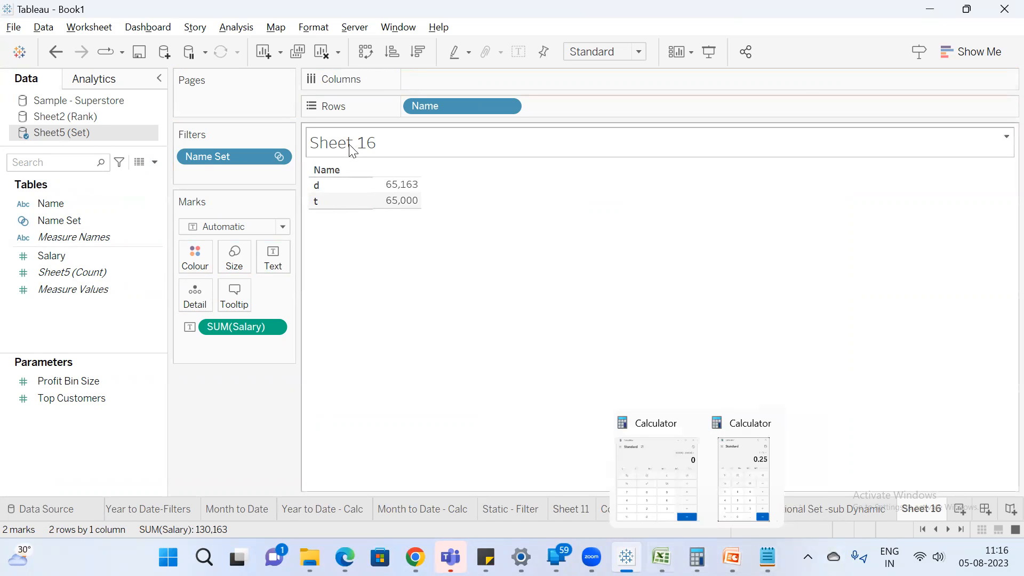
Switch to the Excel sheet and add name f with salary 75000 in row 10.
{"action": "left_click", "coordinate": [661, 557]}
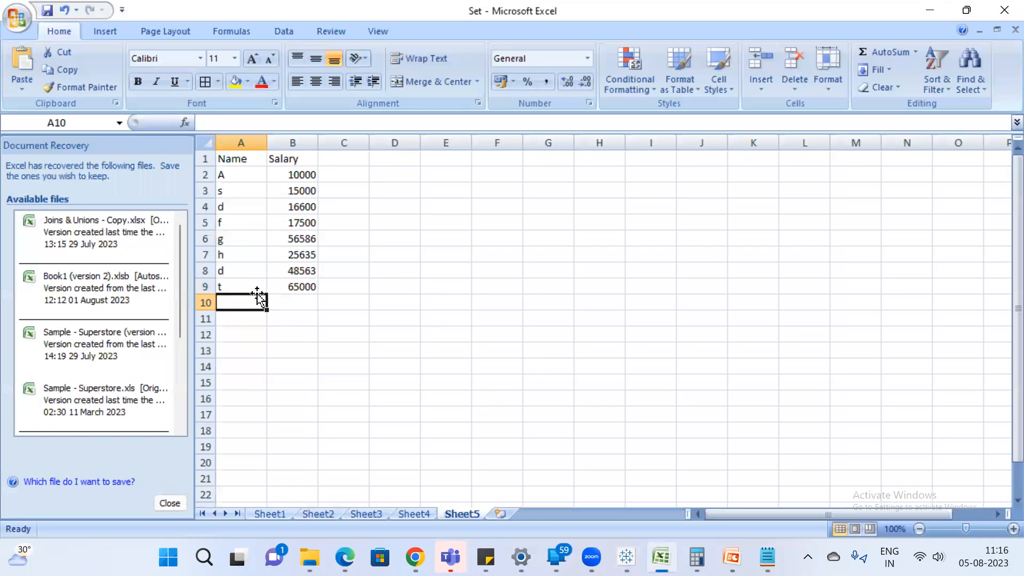
{"action": "type", "text": "f"}
{"action": "key", "text": "Return"}
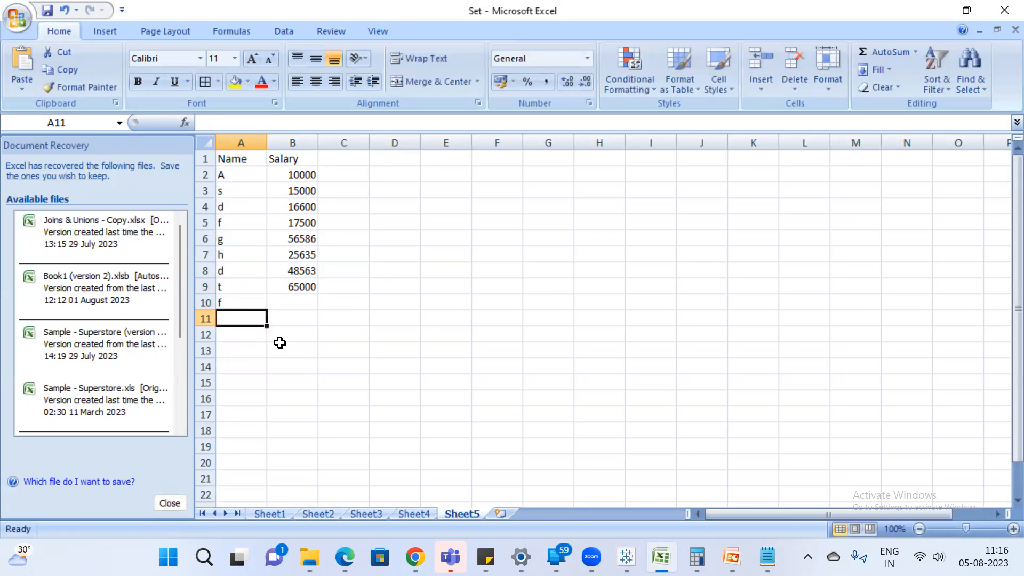
{"action": "left_click", "coordinate": [302, 305]}
{"action": "type", "text": "75000"}
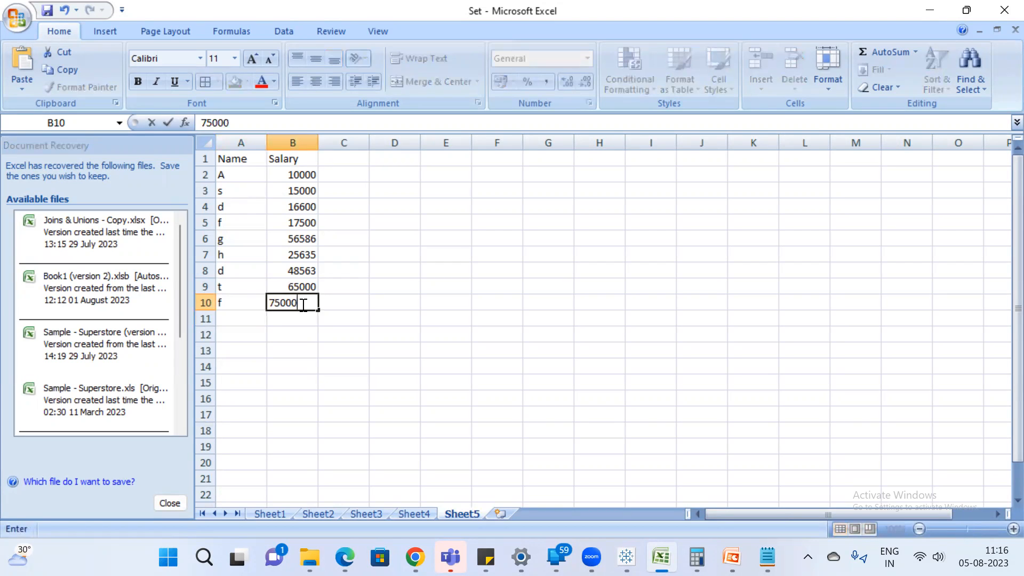
{"action": "key", "text": "Return"}
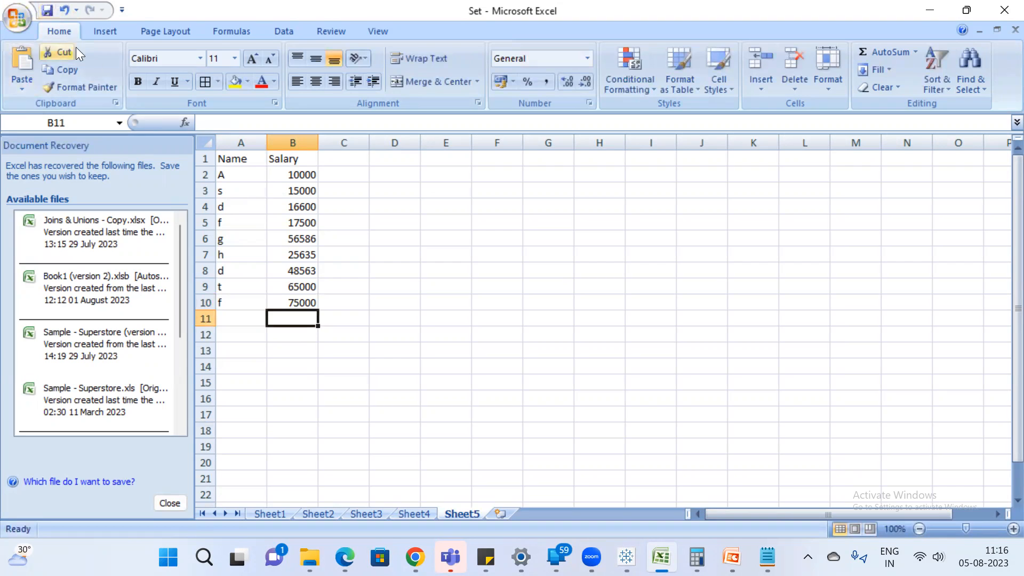
{"action": "left_click", "coordinate": [426, 341]}
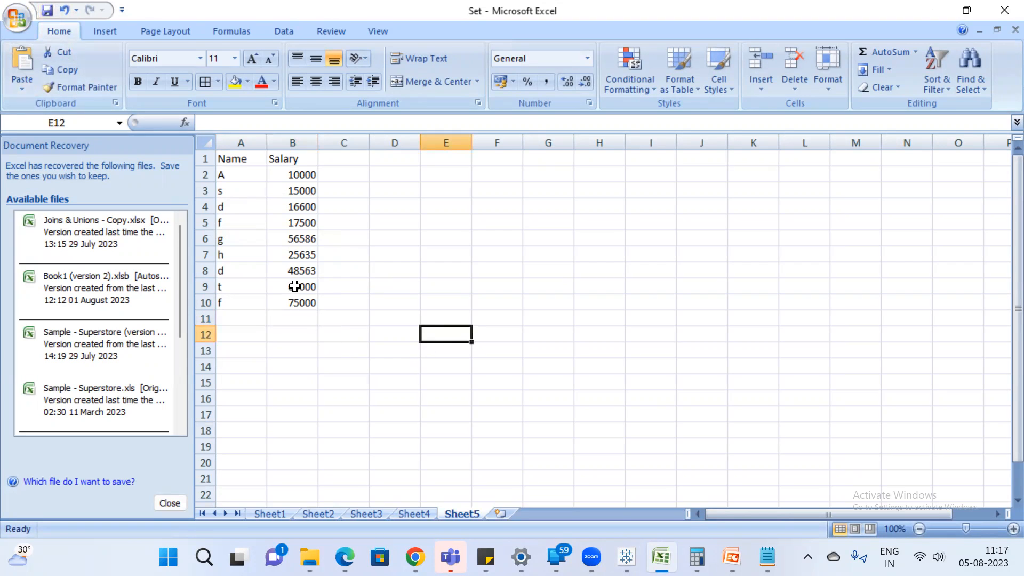
Compare the salaries in rows 9 and 10 of the Excel sheet with the filtered names in Tableau.
{"action": "left_click_drag", "start_coordinate": [294, 286], "coordinate": [296, 300]}
{"action": "left_click_drag", "start_coordinate": [234, 290], "coordinate": [301, 301]}
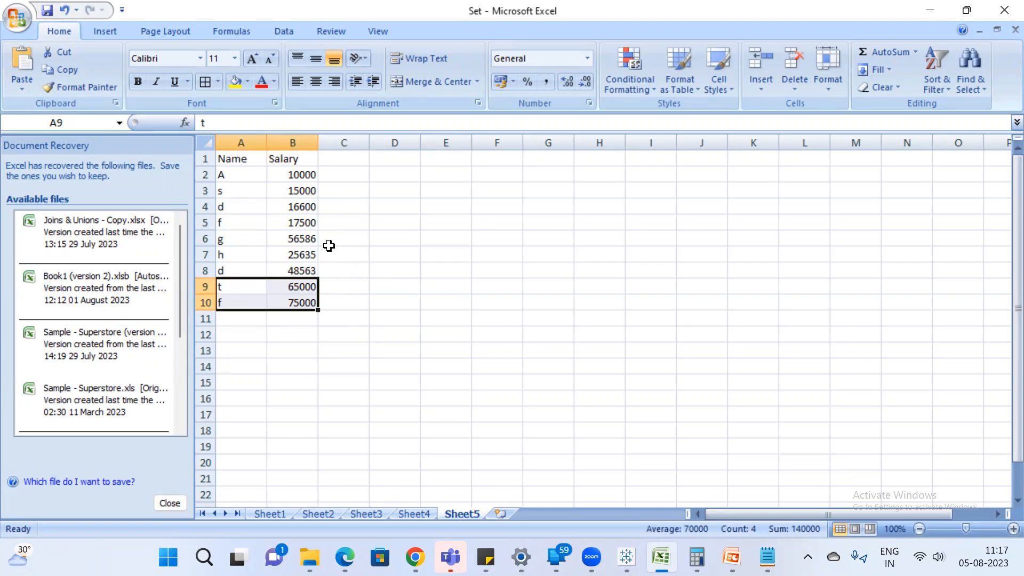
{"action": "left_click", "coordinate": [306, 243]}
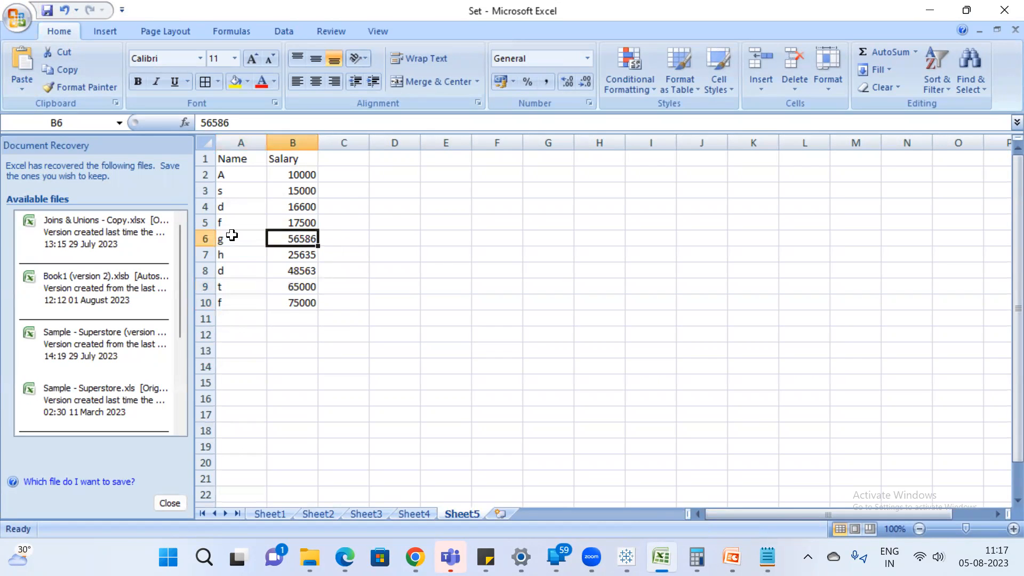
{"action": "key", "text": "alt+Tab"}
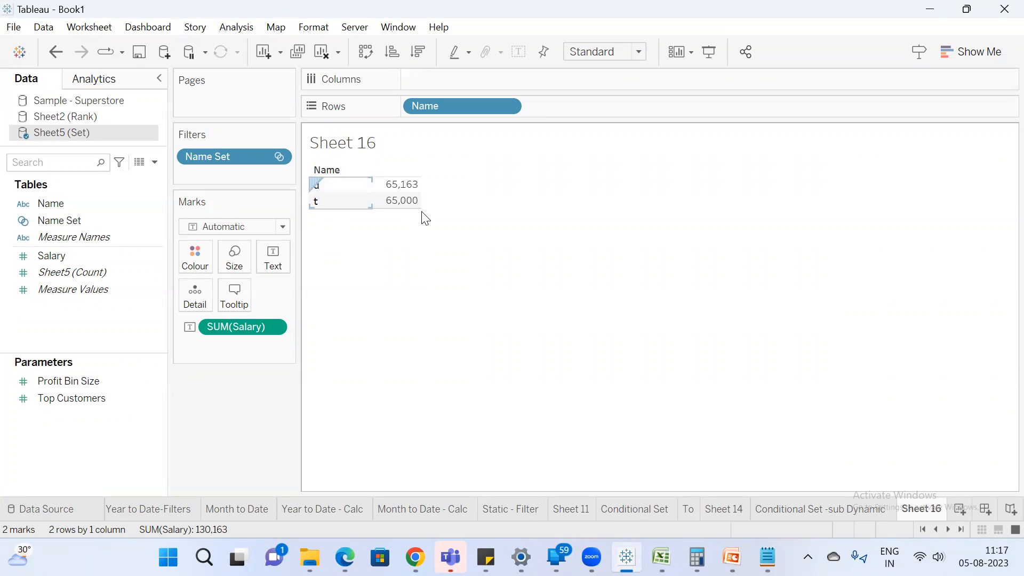
{"action": "key", "text": "alt+Tab"}
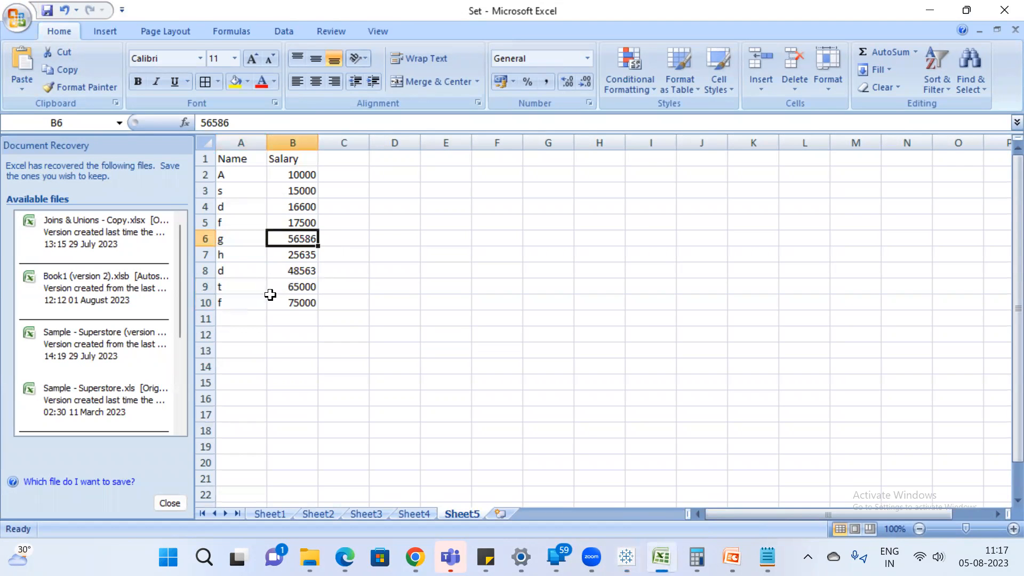
{"action": "left_click_drag", "start_coordinate": [248, 286], "coordinate": [309, 287]}
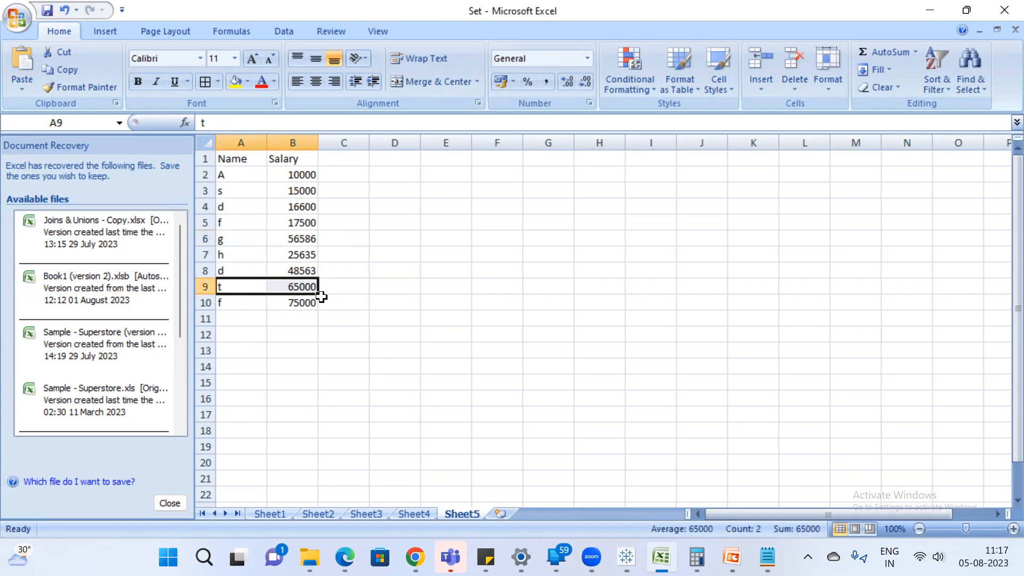
{"action": "left_click", "coordinate": [309, 303]}
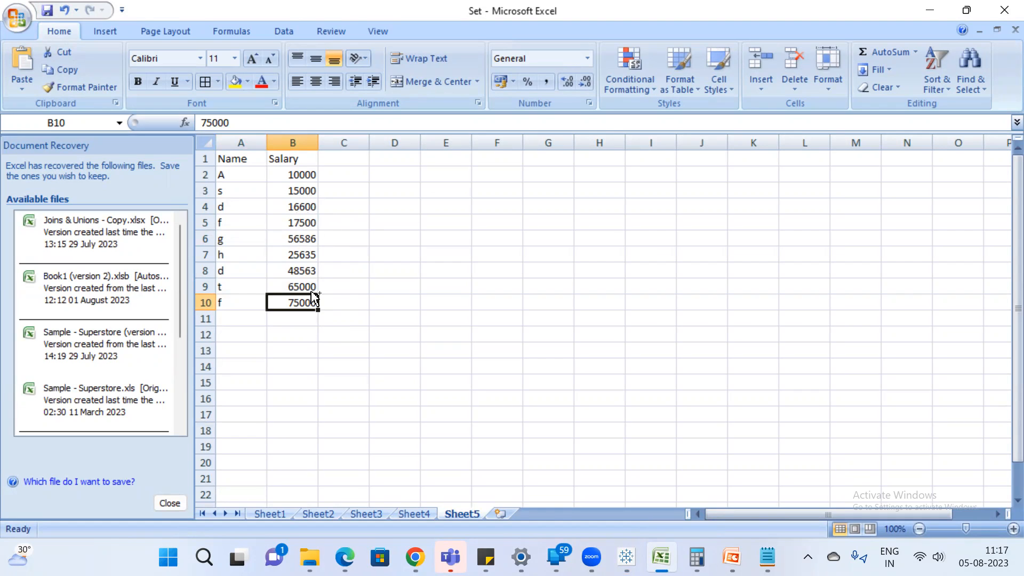
Sort the Excel table by Salary values from smallest to largest, expanding the selection to include the names.
{"action": "left_click", "coordinate": [292, 142]}
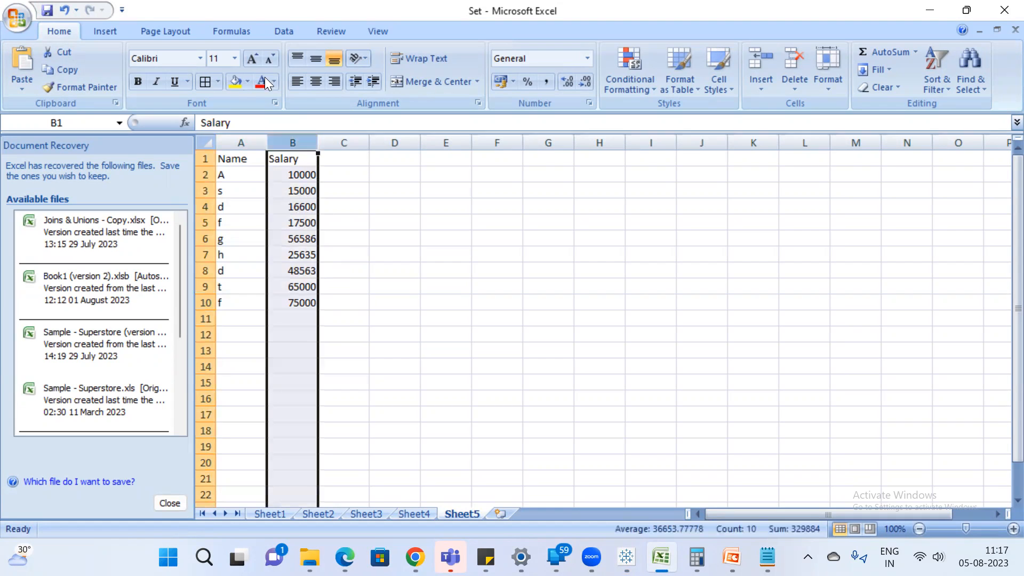
{"action": "left_click", "coordinate": [281, 31]}
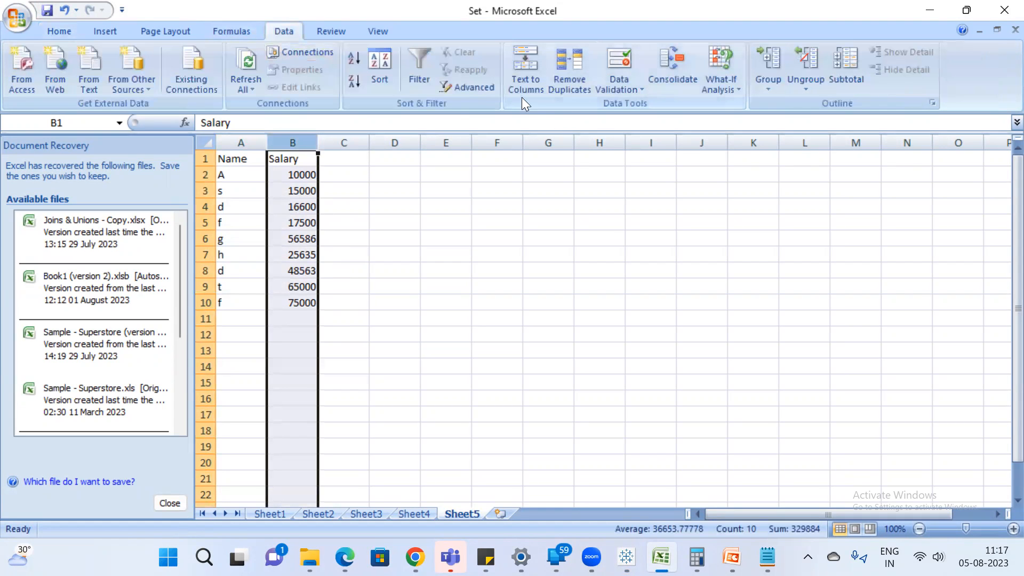
{"action": "left_click", "coordinate": [377, 66]}
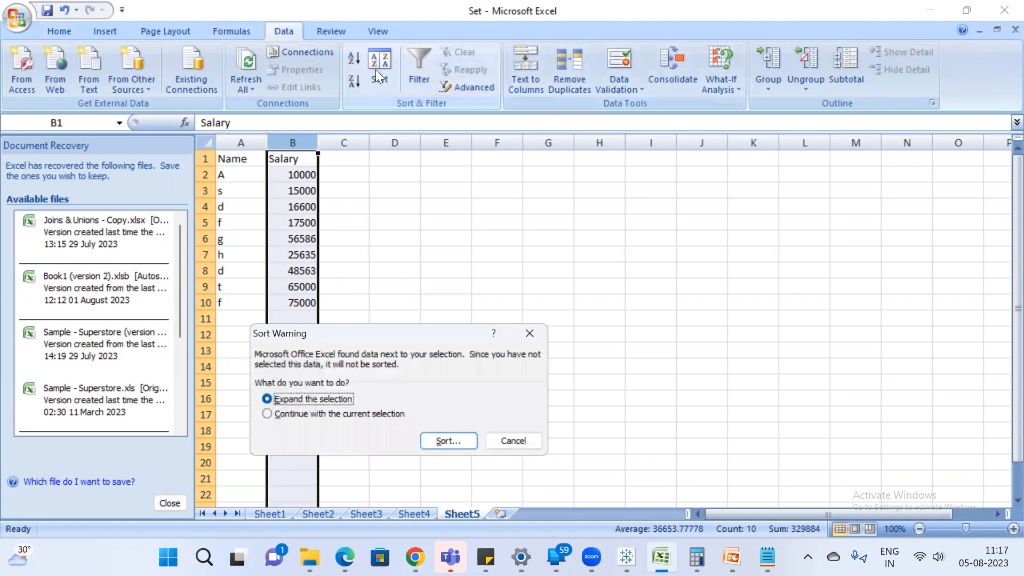
{"action": "left_click", "coordinate": [451, 437]}
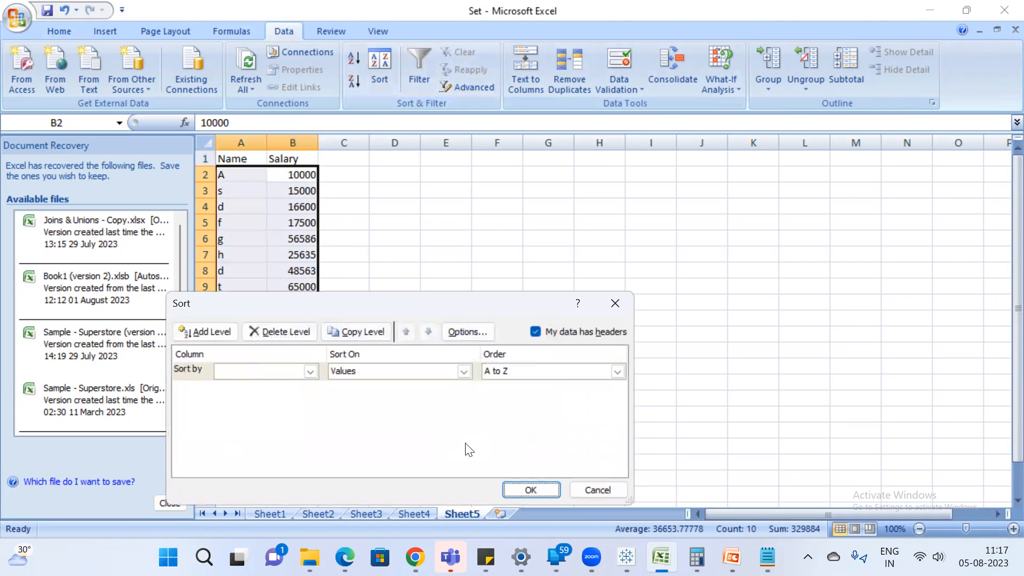
{"action": "left_click", "coordinate": [462, 372]}
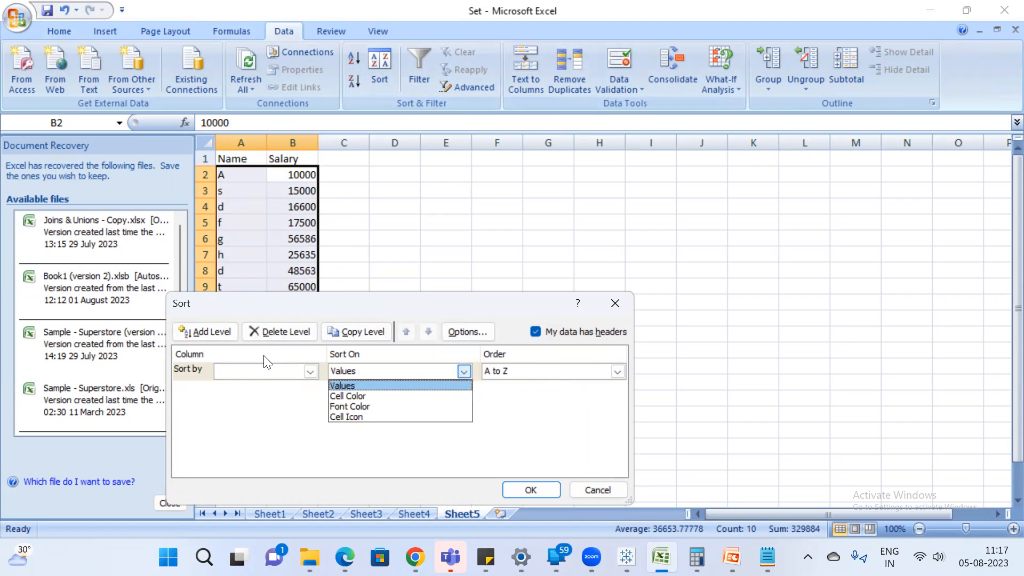
{"action": "left_click", "coordinate": [310, 372]}
{"action": "left_click", "coordinate": [310, 372]}
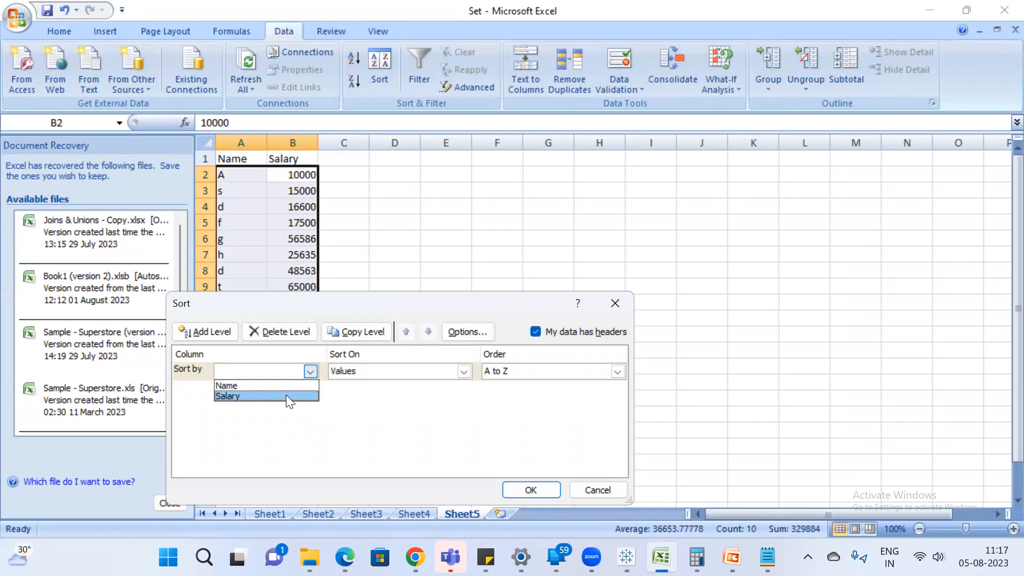
{"action": "left_click", "coordinate": [285, 395]}
{"action": "left_click", "coordinate": [531, 489]}
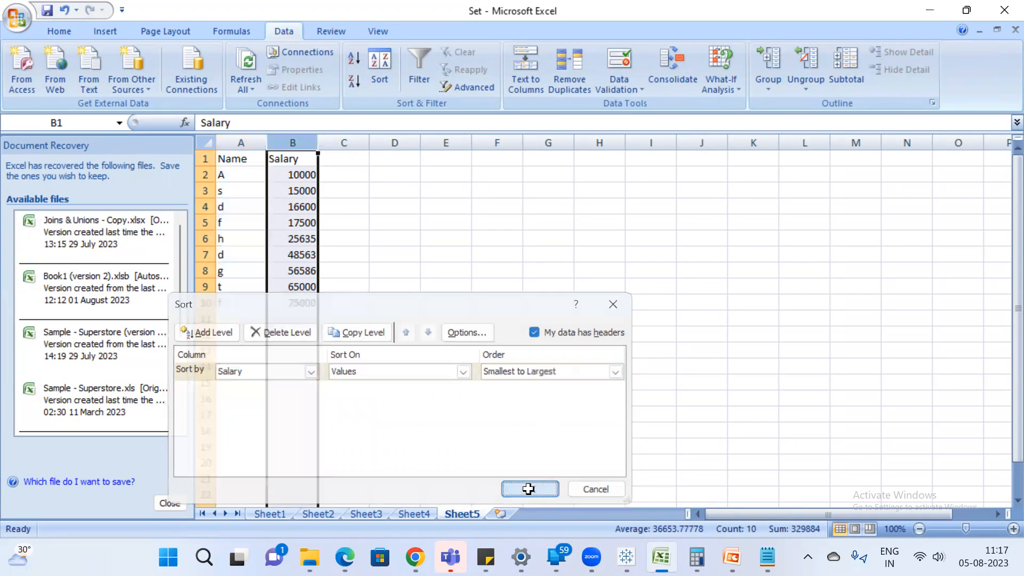
{"action": "left_click", "coordinate": [408, 349]}
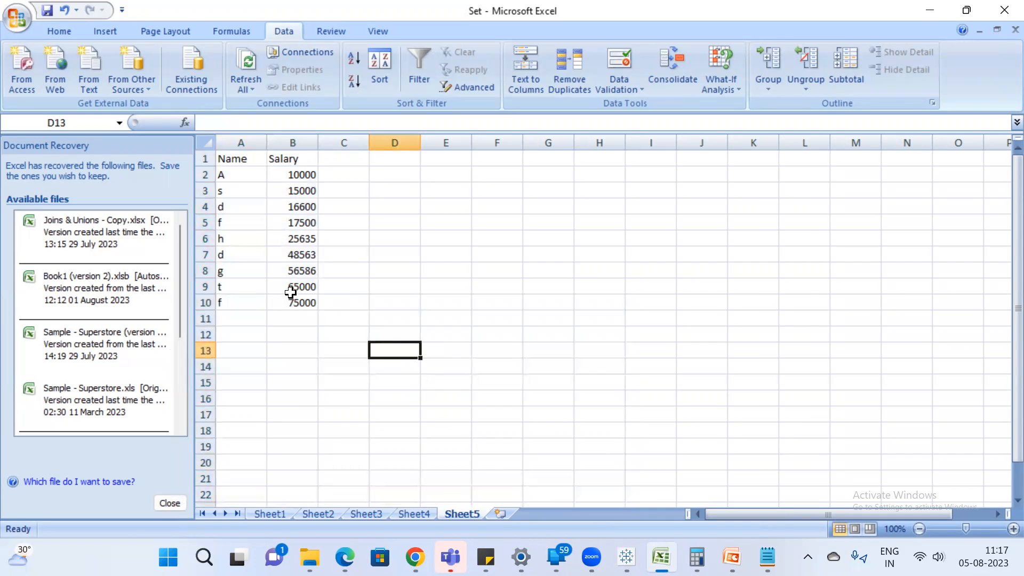
Compare the highest salaries and the d entry in row 4 of the sorted Excel table with Tableau's top 2 result.
{"action": "left_click_drag", "start_coordinate": [291, 288], "coordinate": [294, 300]}
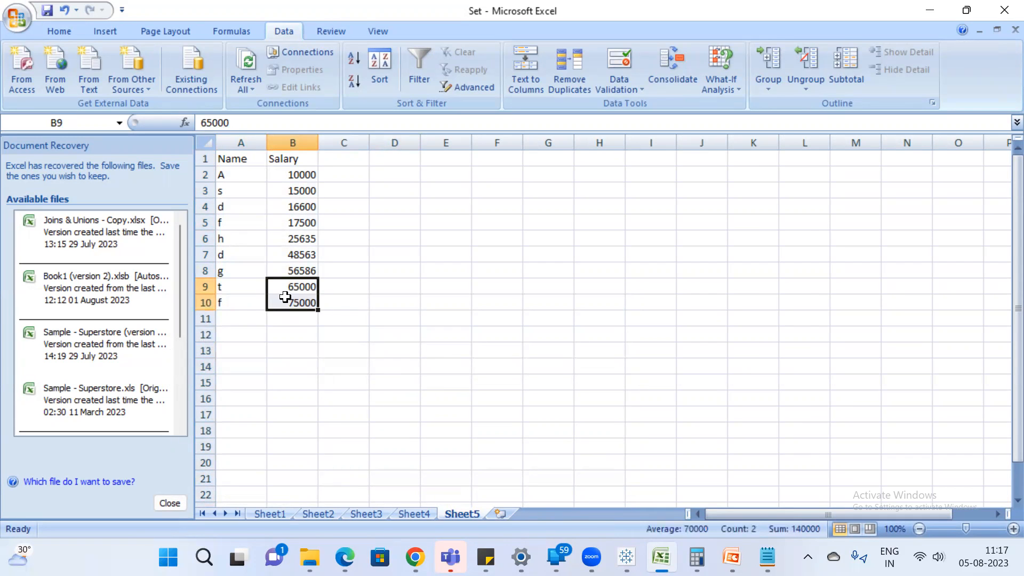
{"action": "key", "text": "alt+Tab"}
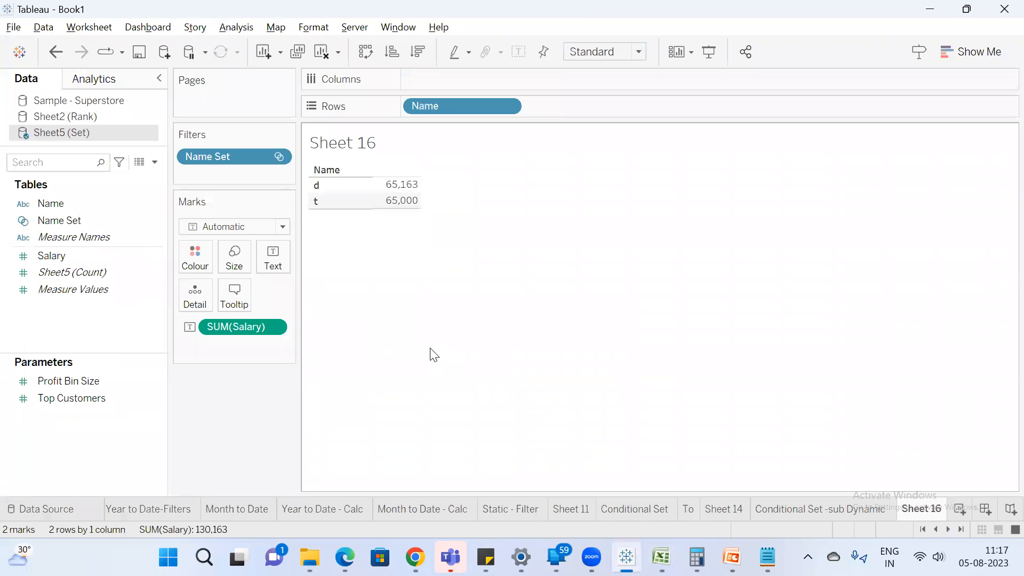
{"action": "key", "text": "alt+Tab"}
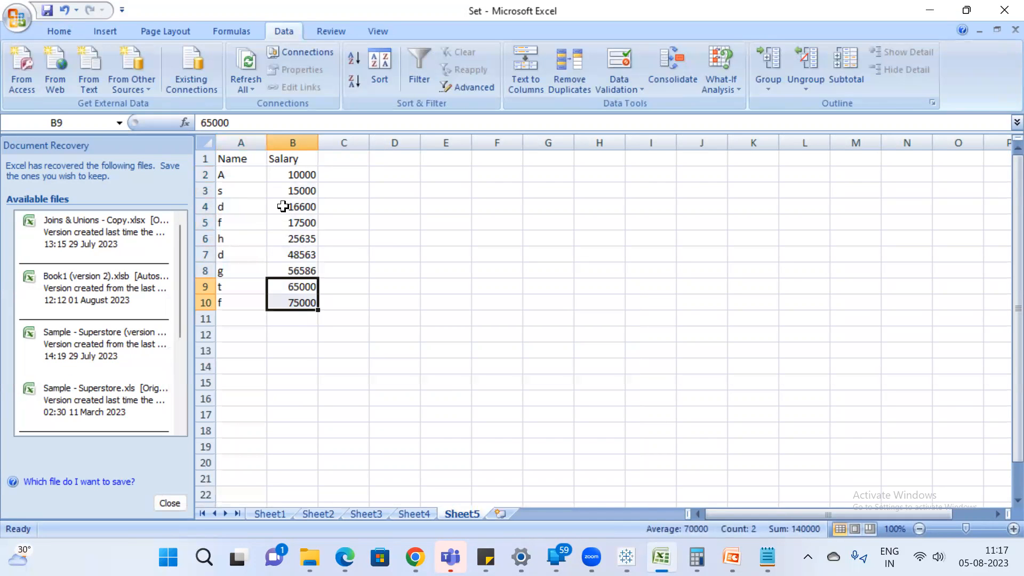
{"action": "left_click", "coordinate": [301, 208]}
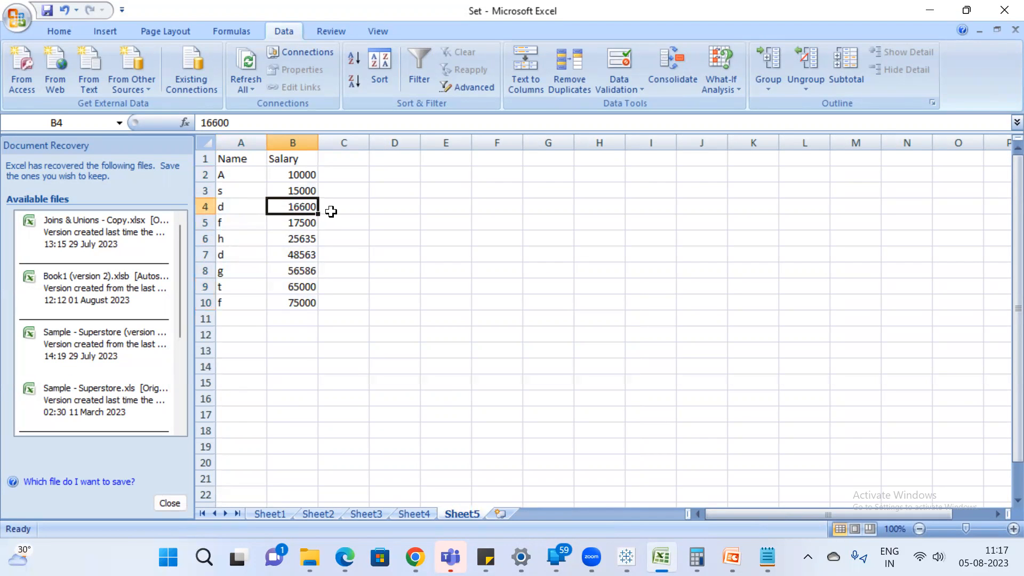
{"action": "key", "text": "alt+Tab"}
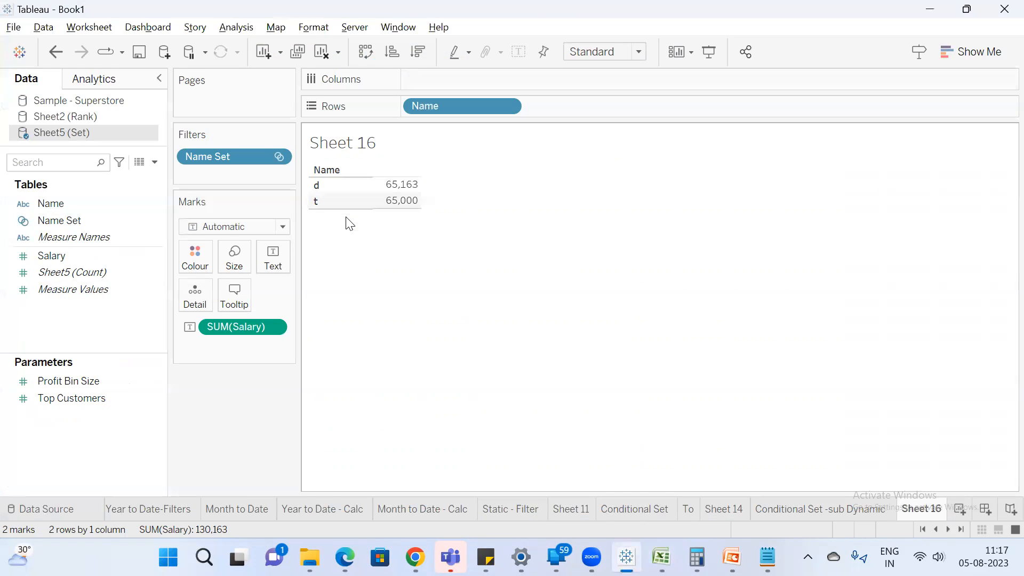
{"action": "key", "text": "alt+Tab"}
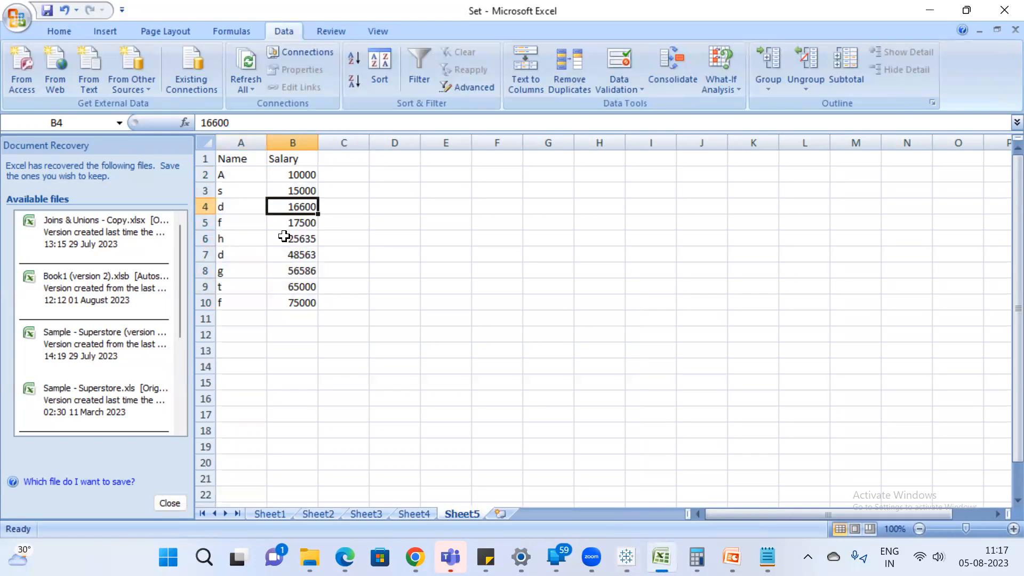
Delete row 4, holding name d with salary 16600, from the Excel sheet and return to Tableau.
{"action": "left_click", "coordinate": [194, 207]}
{"action": "right_click", "coordinate": [197, 206]}
{"action": "left_click", "coordinate": [267, 305]}
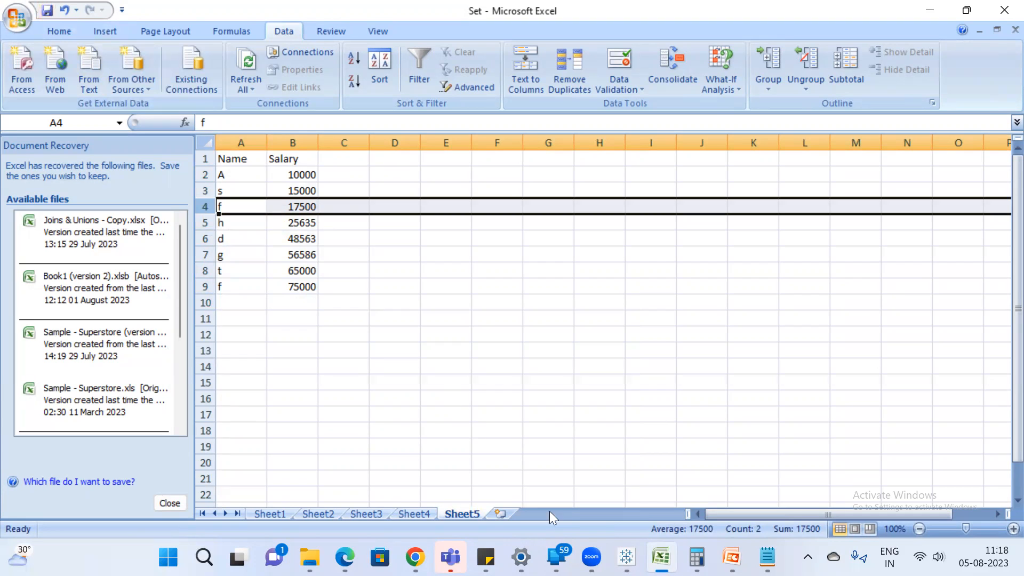
{"action": "mouse_move", "coordinate": [418, 552]}
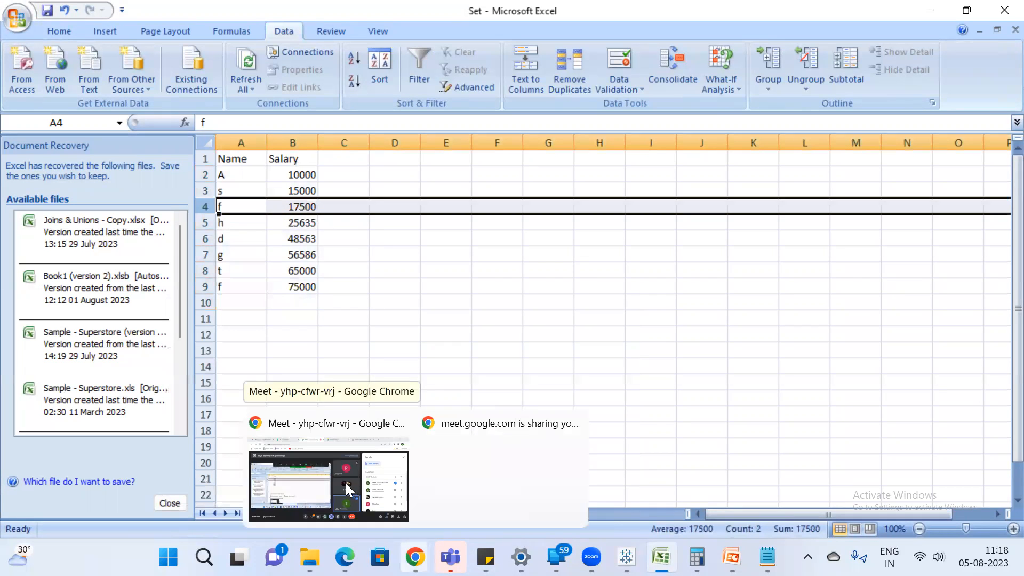
{"action": "left_click", "coordinate": [627, 557]}
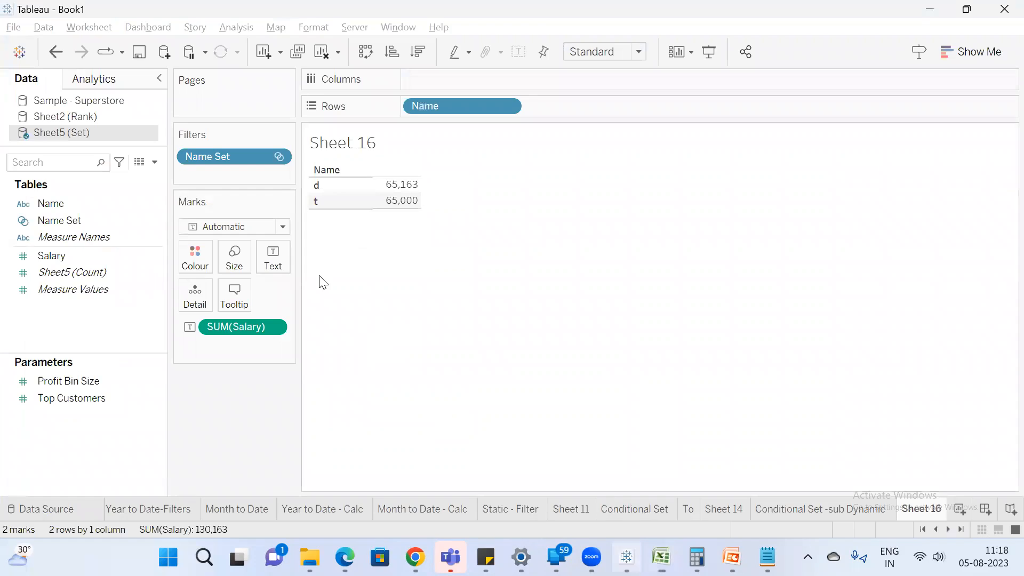
Refresh the Sheet5 (Set) data source in Tableau.
{"action": "right_click", "coordinate": [89, 130]}
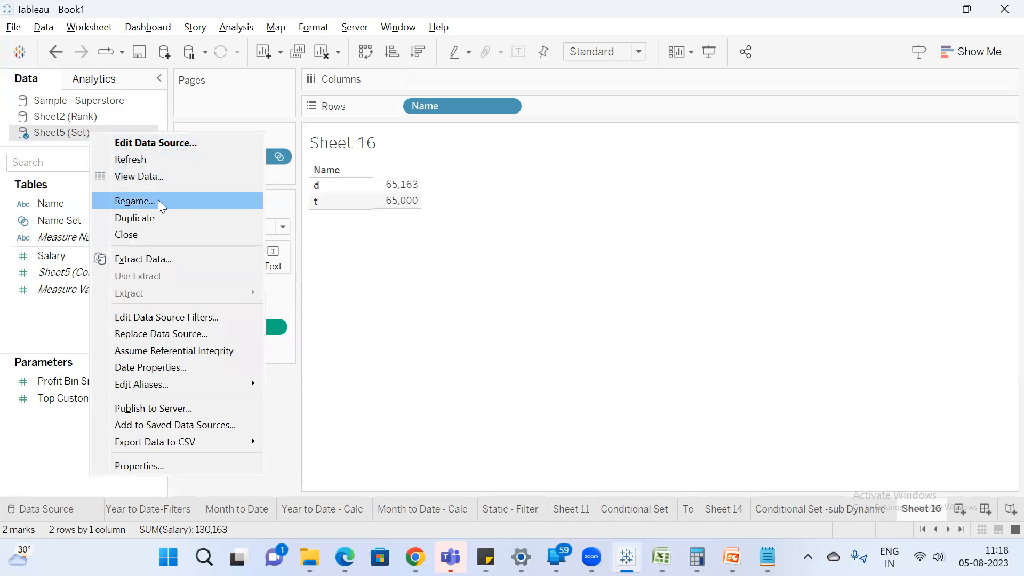
{"action": "left_click", "coordinate": [162, 161]}
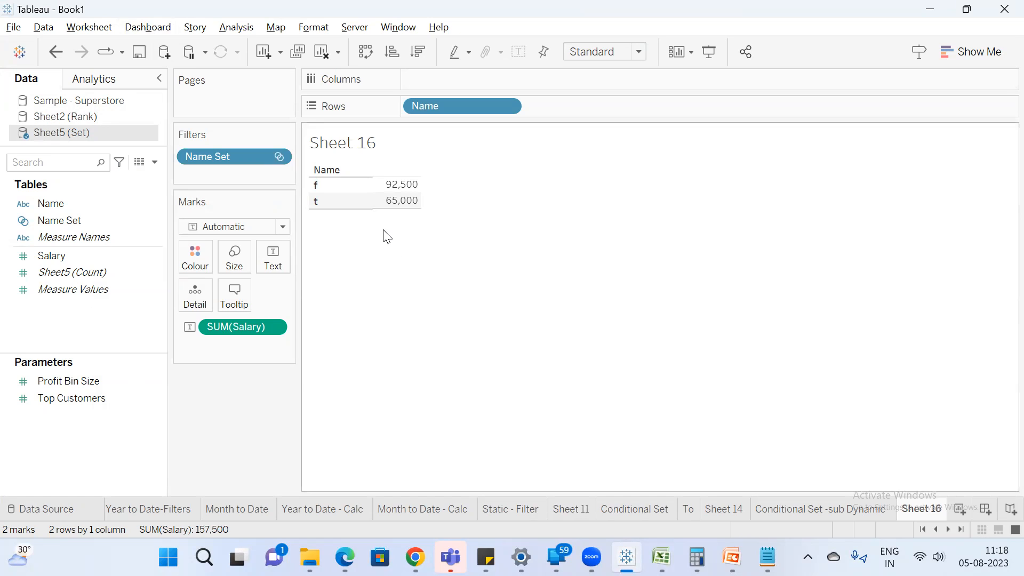
Switch to Excel and delete row 4, holding name f with salary 17500.
{"action": "key", "text": "alt+Tab"}
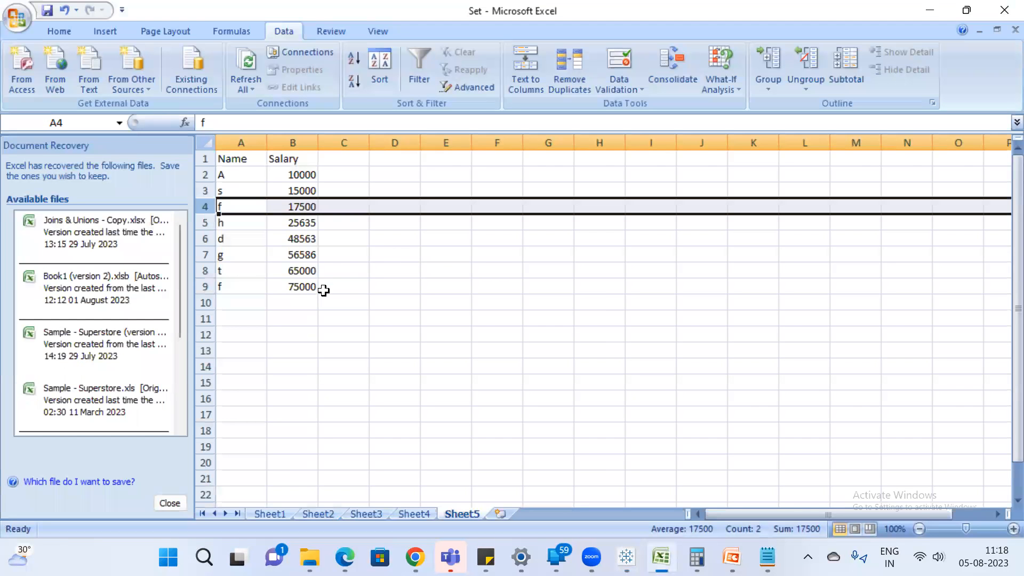
{"action": "right_click", "coordinate": [200, 208]}
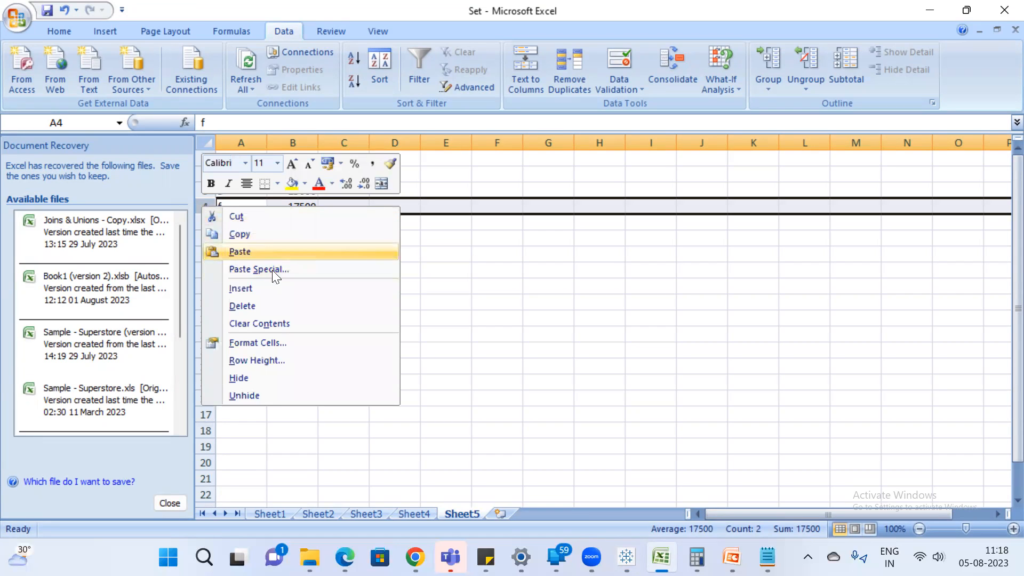
{"action": "left_click", "coordinate": [270, 305]}
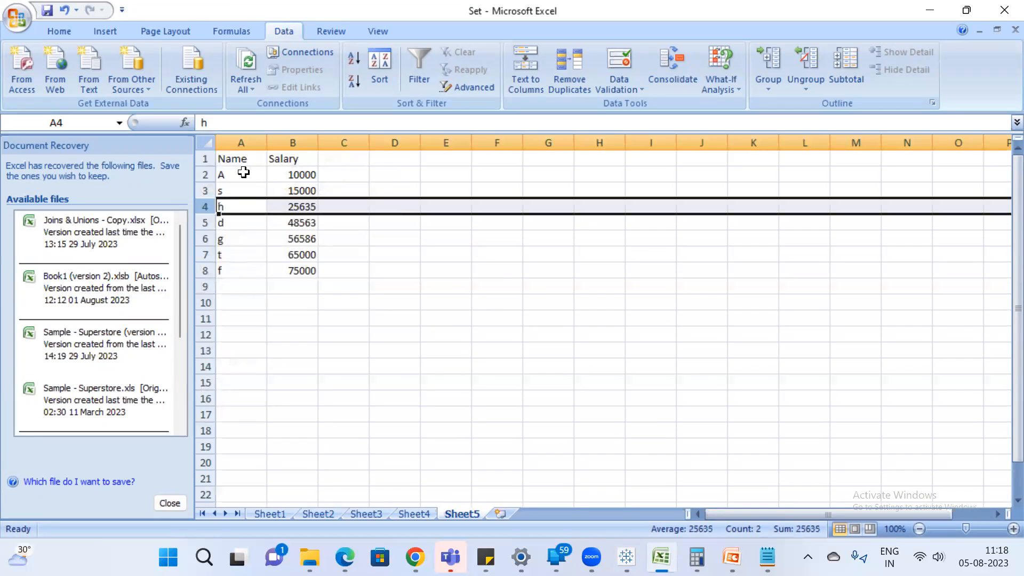
Replace the single-letter entries in cells A2 to A5 with full first names.
{"action": "left_click", "coordinate": [244, 172]}
{"action": "type", "text": "Ajay"}
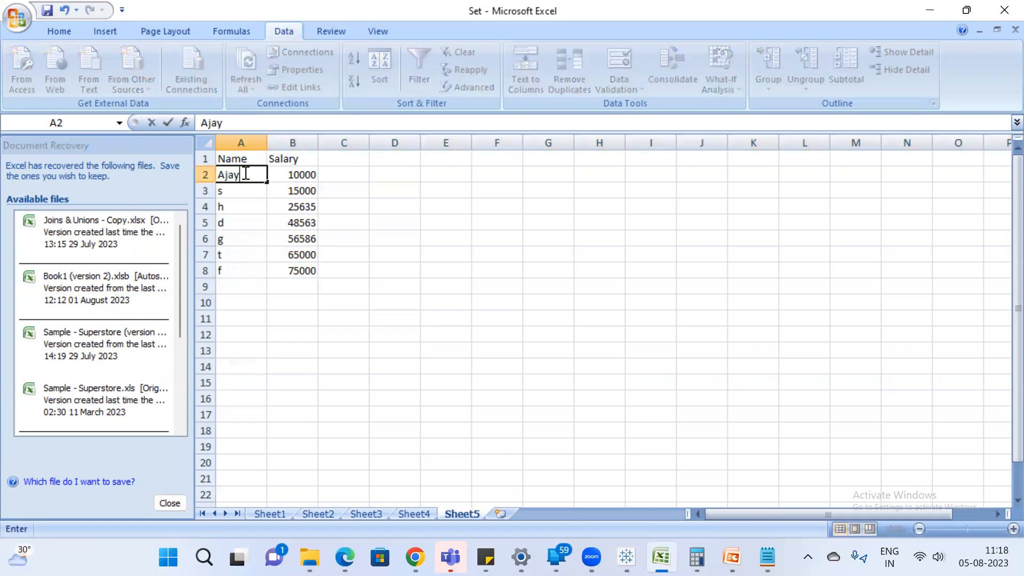
{"action": "key", "text": "Return"}
{"action": "type", "text": "Vijay"}
{"action": "key", "text": "Return"}
{"action": "type", "text": "R"}
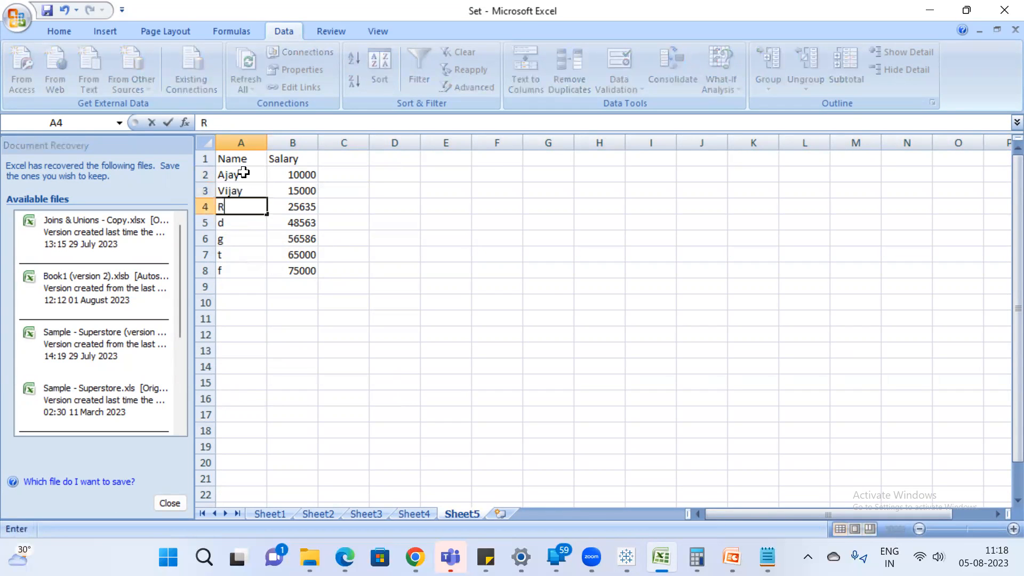
{"action": "type", "text": "aju"}
{"action": "key", "text": "Return"}
{"action": "type", "text": "Rani"}
{"action": "key", "text": "Return"}
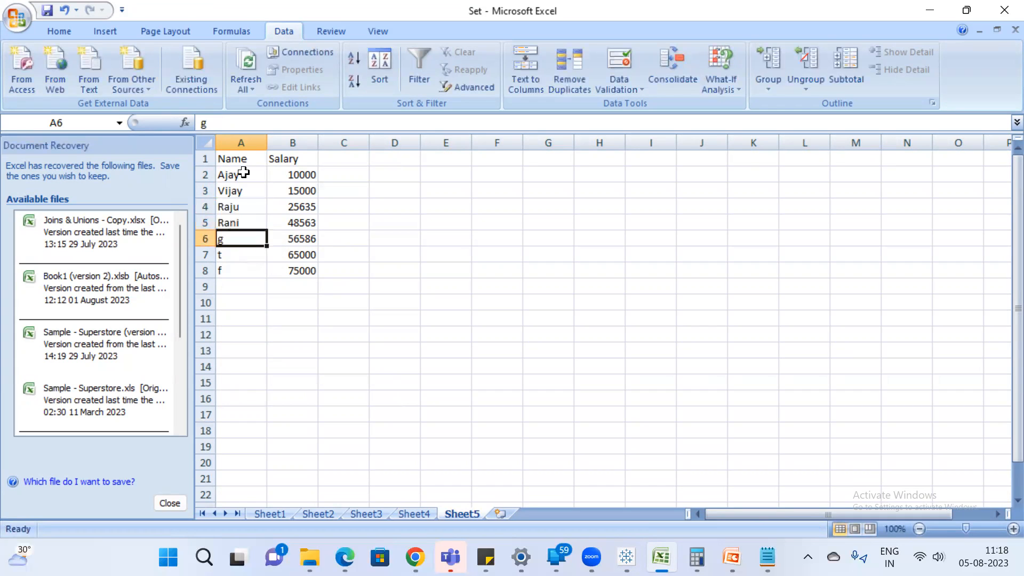
Replace the remaining single-letter entries in cells A6 to A8 with first names.
{"action": "type", "text": "Sijju"}
{"action": "key", "text": "Return"}
{"action": "type", "text": "Vi"}
{"action": "key", "text": "BackSpace"}
{"action": "key", "text": "BackSpace"}
{"action": "key", "text": "BackSpace"}
{"action": "type", "text": "Gautham"}
{"action": "key", "text": "Return"}
{"action": "type", "text": "Radha"}
{"action": "key", "text": "Return"}
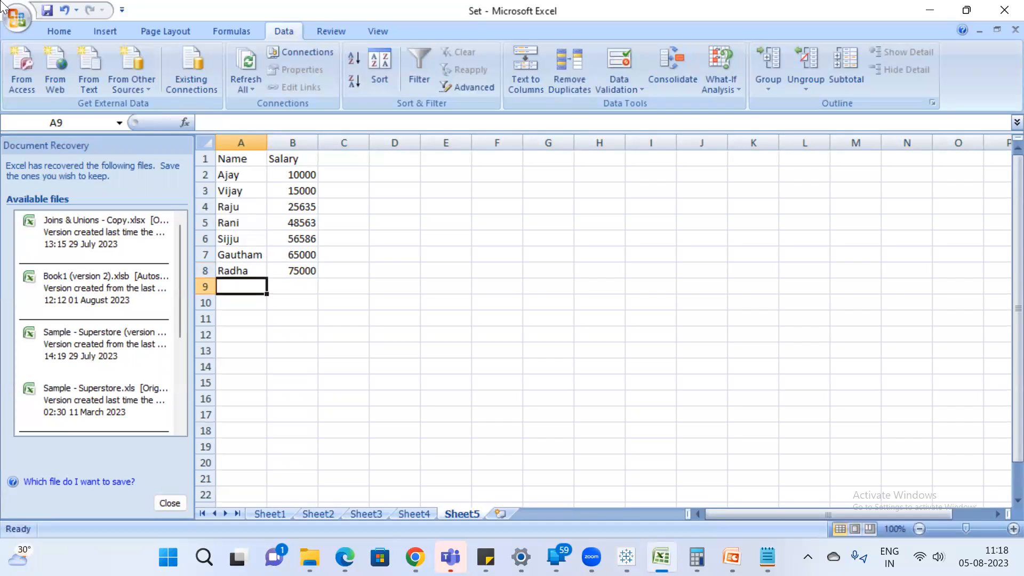
Save the Excel workbook, then switch to Tableau and refresh the Sheet5 (Set) data source.
{"action": "left_click", "coordinate": [48, 10]}
{"action": "key", "text": "alt+Tab"}
{"action": "right_click", "coordinate": [77, 140]}
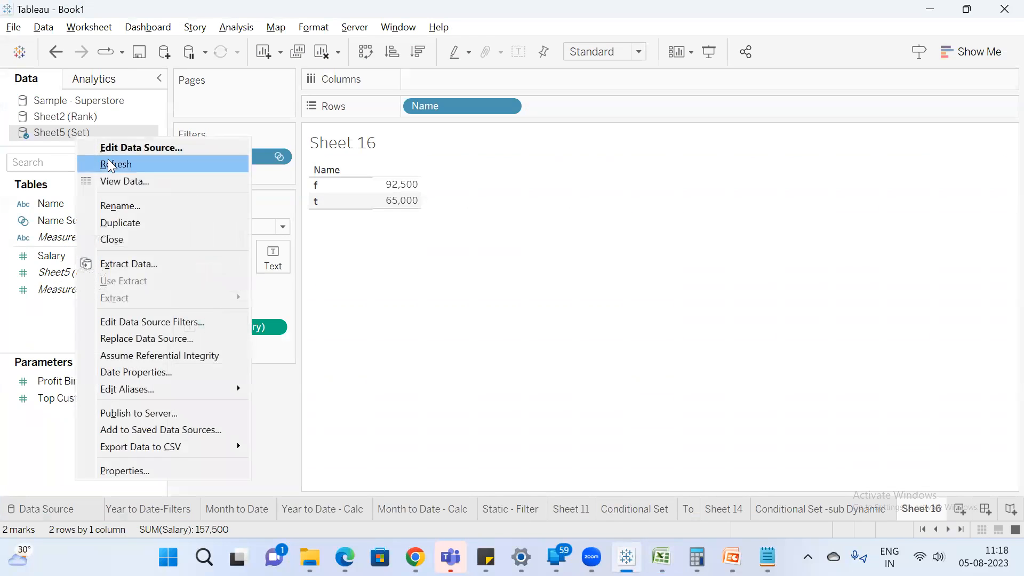
{"action": "left_click", "coordinate": [136, 168]}
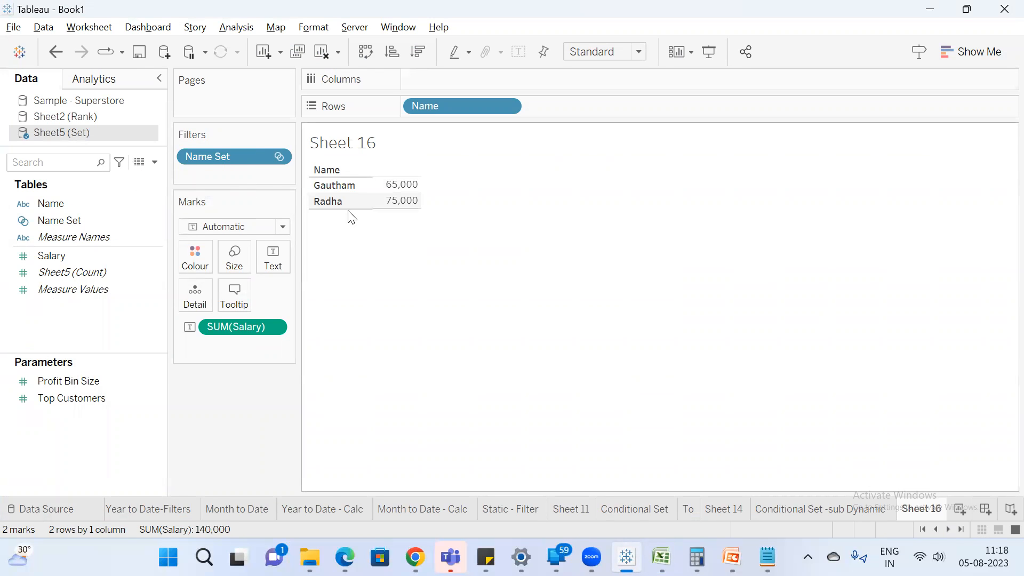
Check the two highest salaries in B7:B8 of the Excel sheet against Tableau's top 2 result.
{"action": "key", "text": "alt+Tab"}
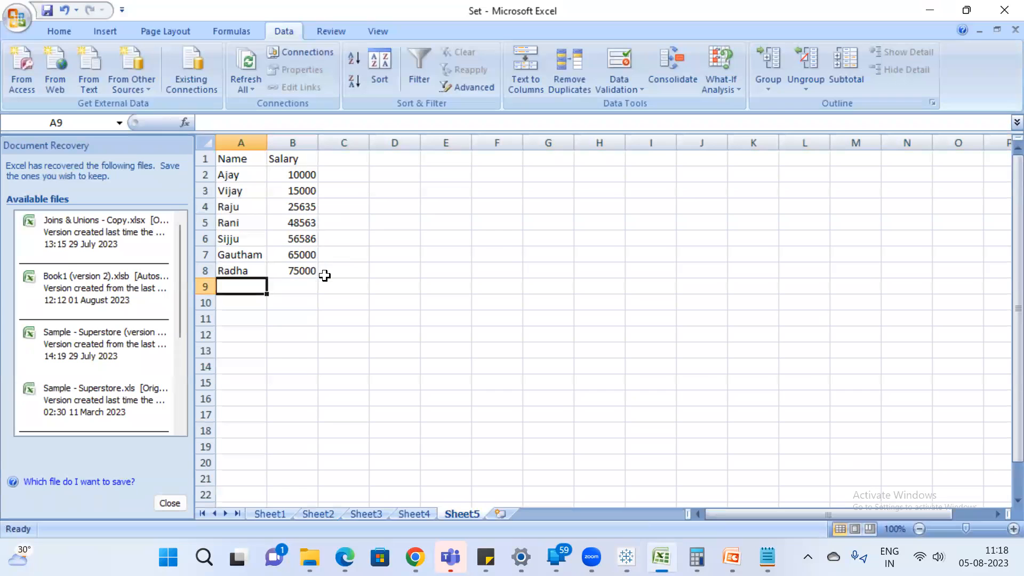
{"action": "left_click_drag", "start_coordinate": [308, 253], "coordinate": [309, 271]}
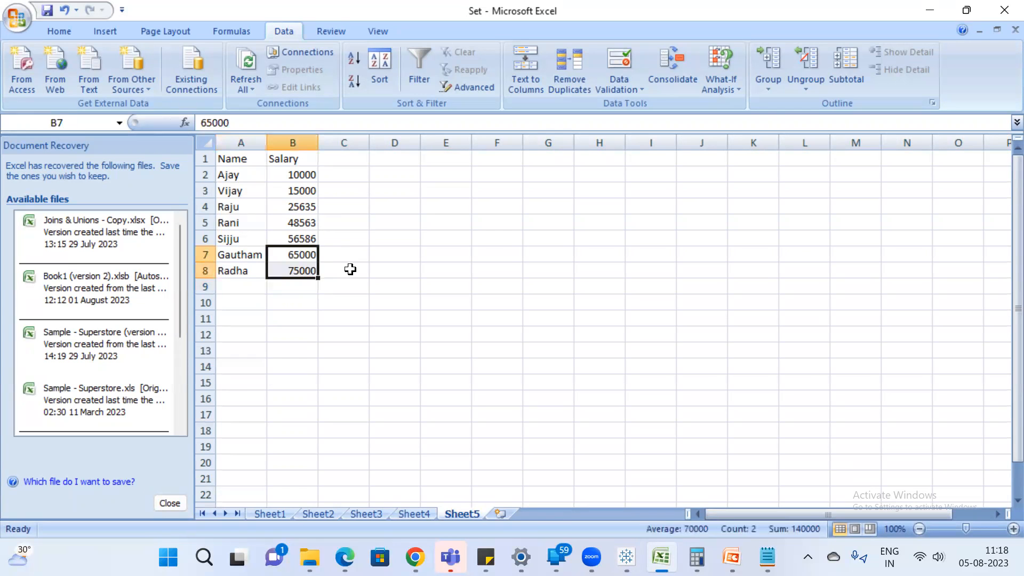
Add a new record in row 9 of the Excel sheet with a first name and salary 100000.
{"action": "left_click", "coordinate": [247, 287]}
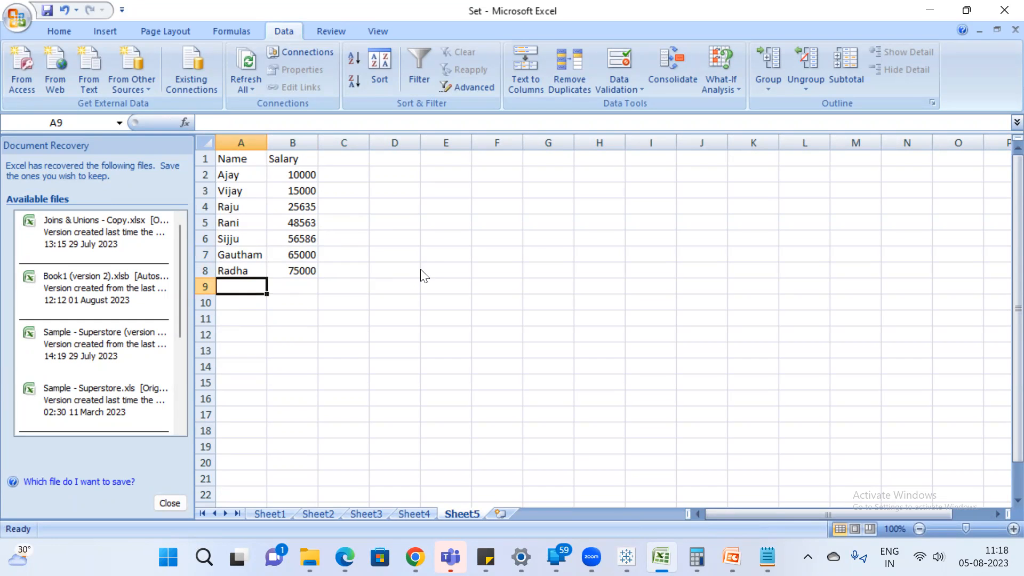
{"action": "type", "text": "Ram"}
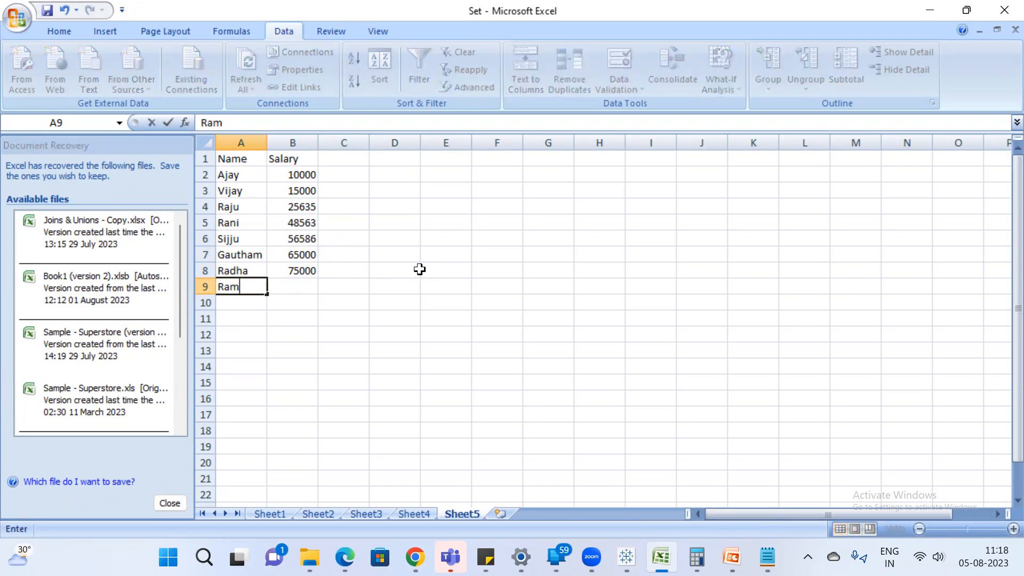
{"action": "type", "text": "bo"}
{"action": "key", "text": "Return"}
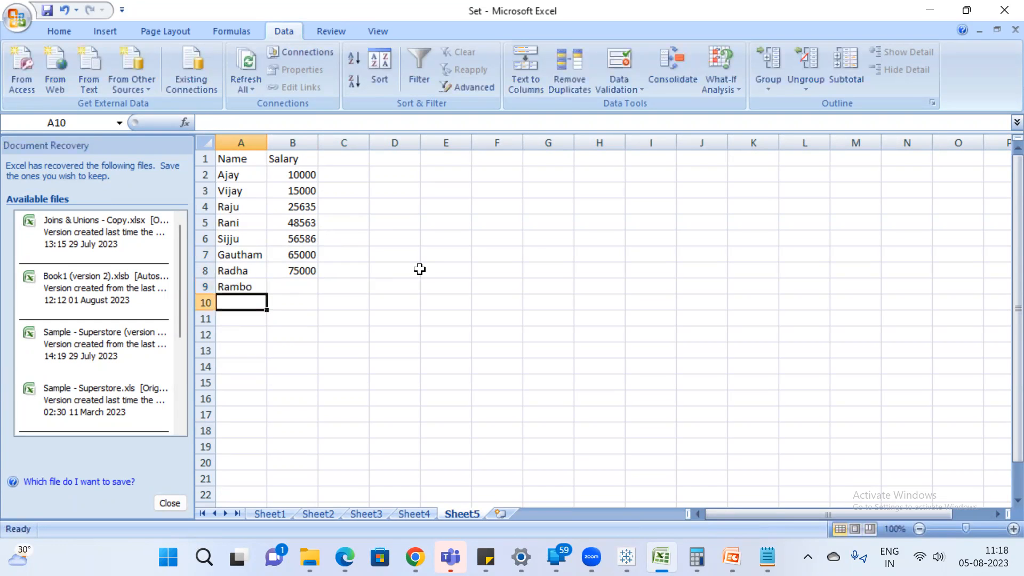
{"action": "left_click", "coordinate": [301, 284]}
{"action": "type", "text": "100000"}
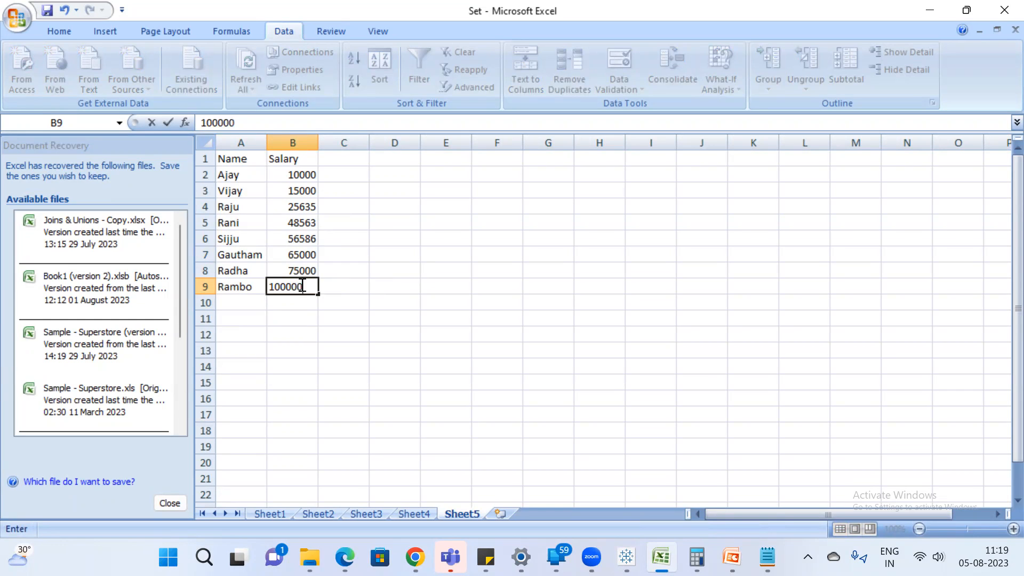
{"action": "key", "text": "Return"}
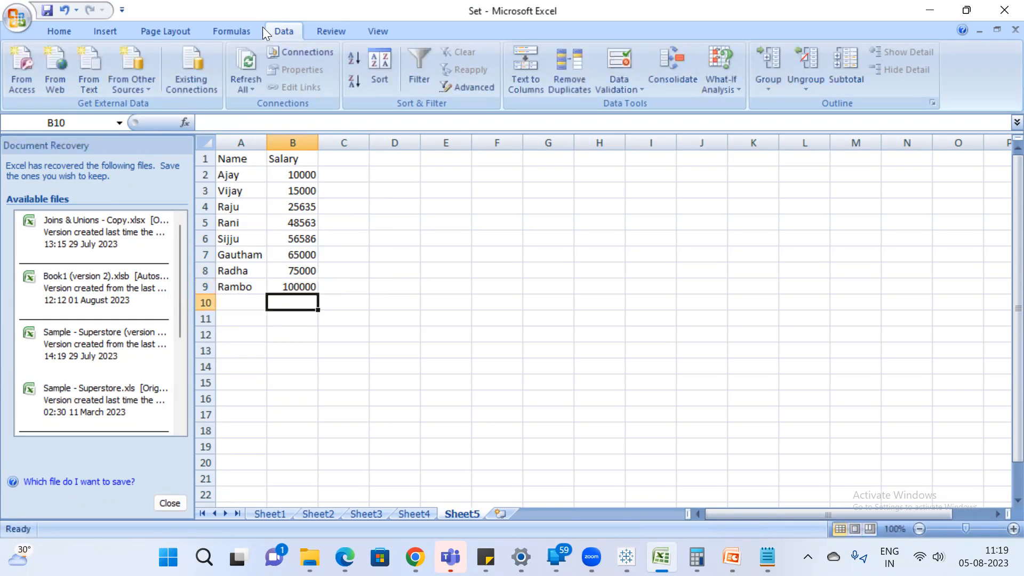
Highlight the two highest salaries in B8:B9 to examine which names belong in the top 2.
{"action": "left_click", "coordinate": [271, 251]}
{"action": "left_click", "coordinate": [328, 273]}
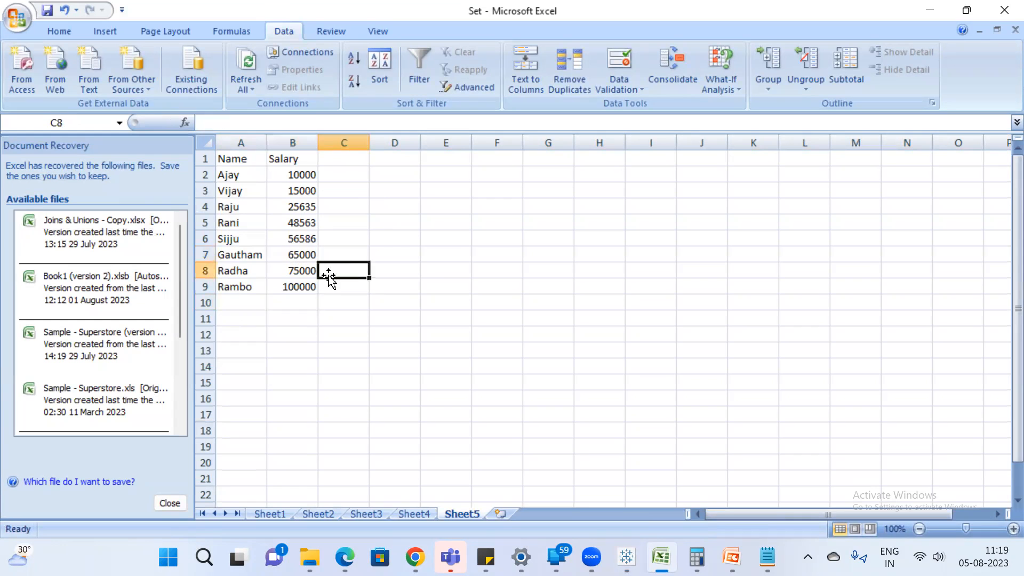
{"action": "left_click_drag", "start_coordinate": [297, 271], "coordinate": [299, 288]}
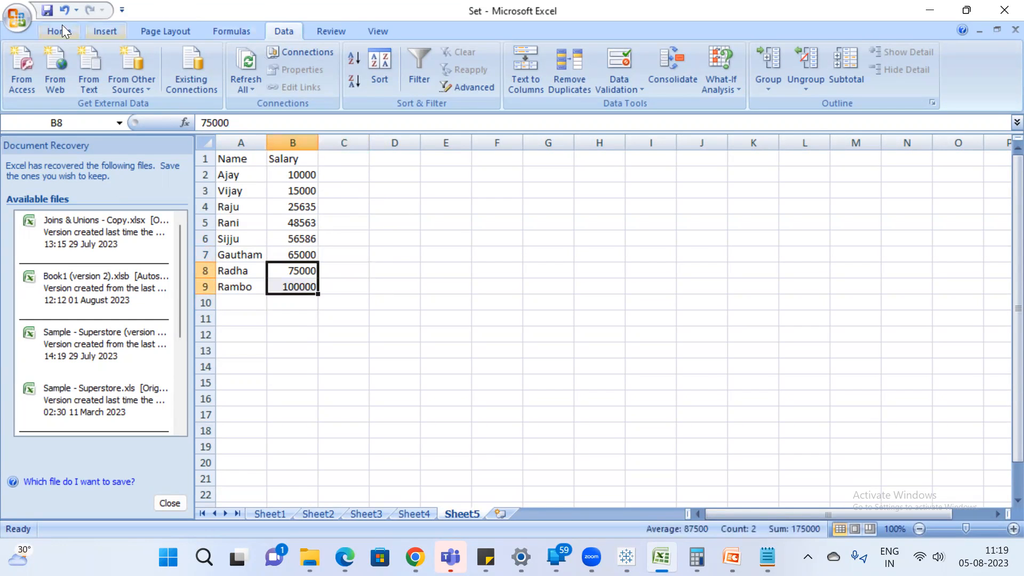
Switch to Tableau and open Name Set for editing to review its definition.
{"action": "key", "text": "alt+Tab"}
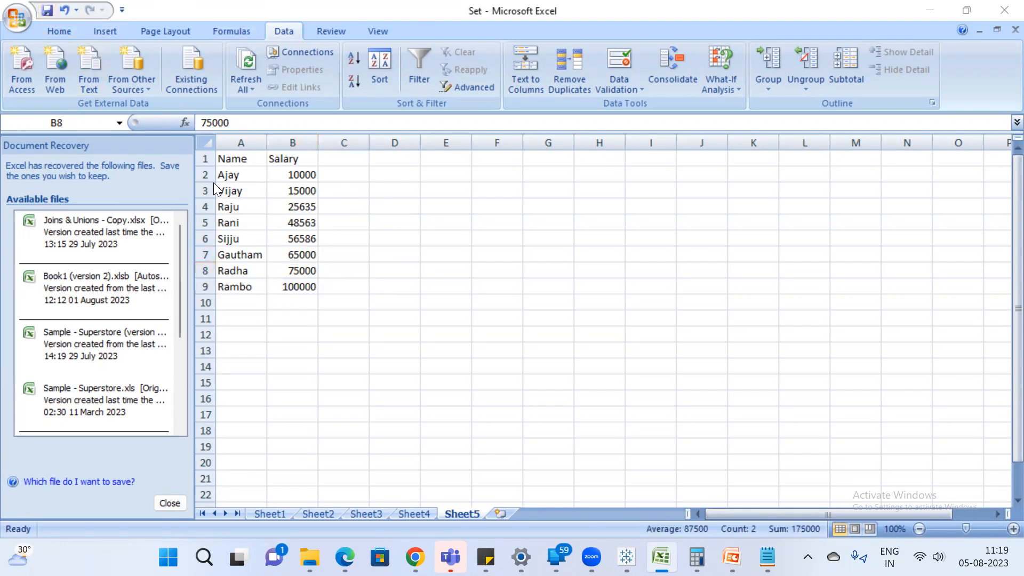
{"action": "left_click", "coordinate": [98, 222]}
{"action": "right_click", "coordinate": [96, 218]}
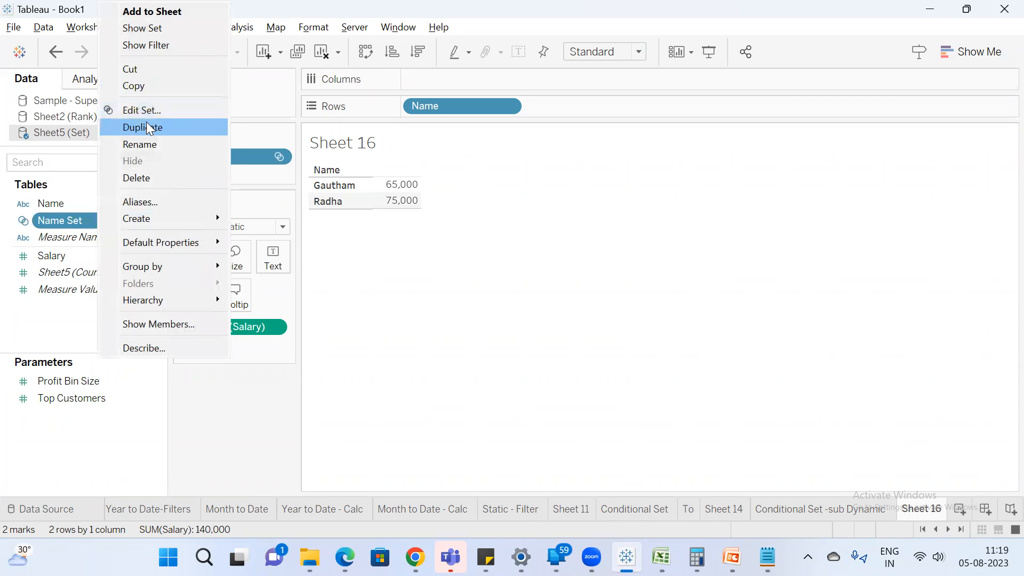
{"action": "left_click", "coordinate": [171, 108]}
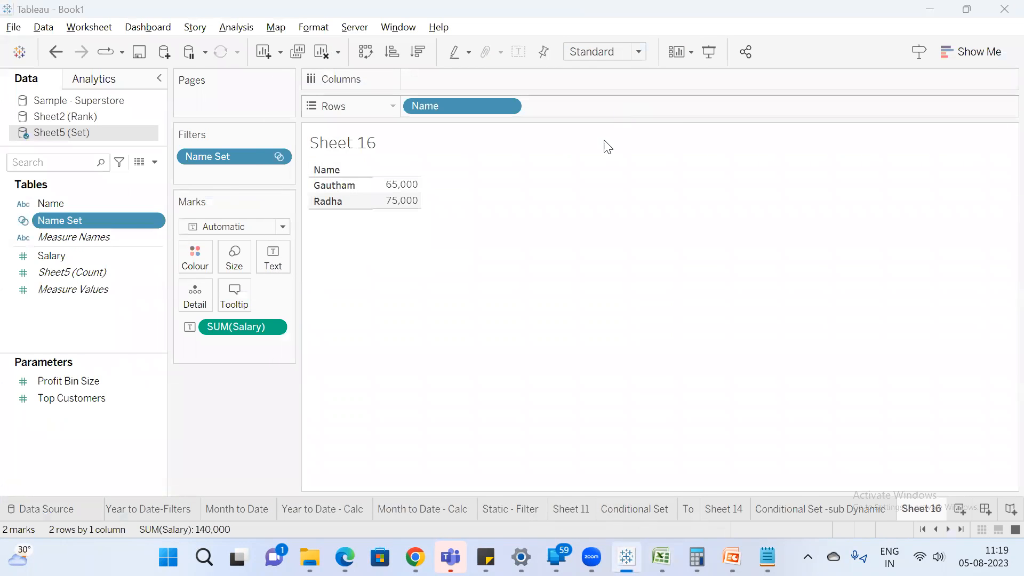
Refresh the Sheet5 (Set) data source in Tableau to load the new row 9 record.
{"action": "key", "text": "alt+Tab"}
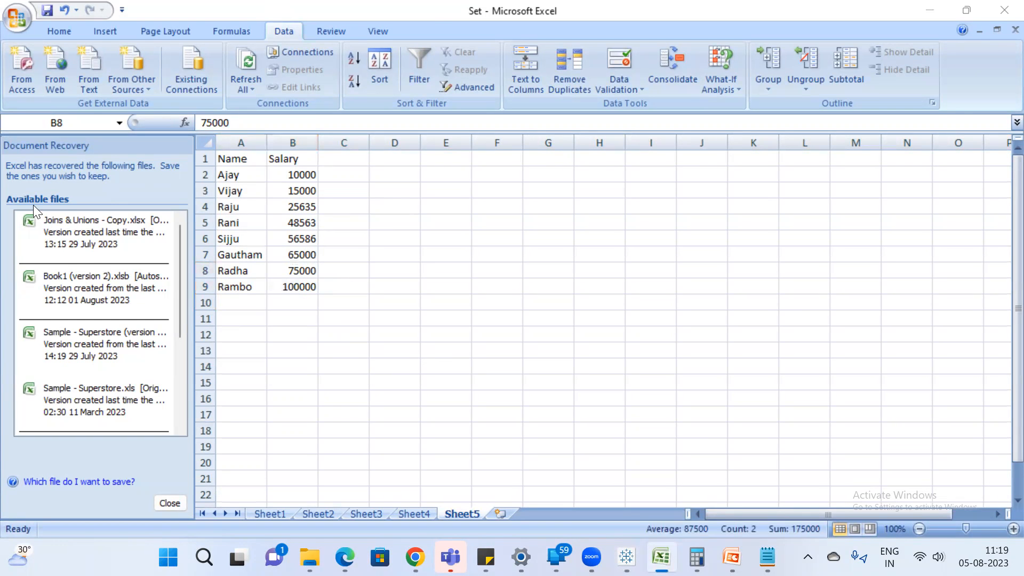
{"action": "key", "text": "alt+Tab"}
{"action": "right_click", "coordinate": [90, 130]}
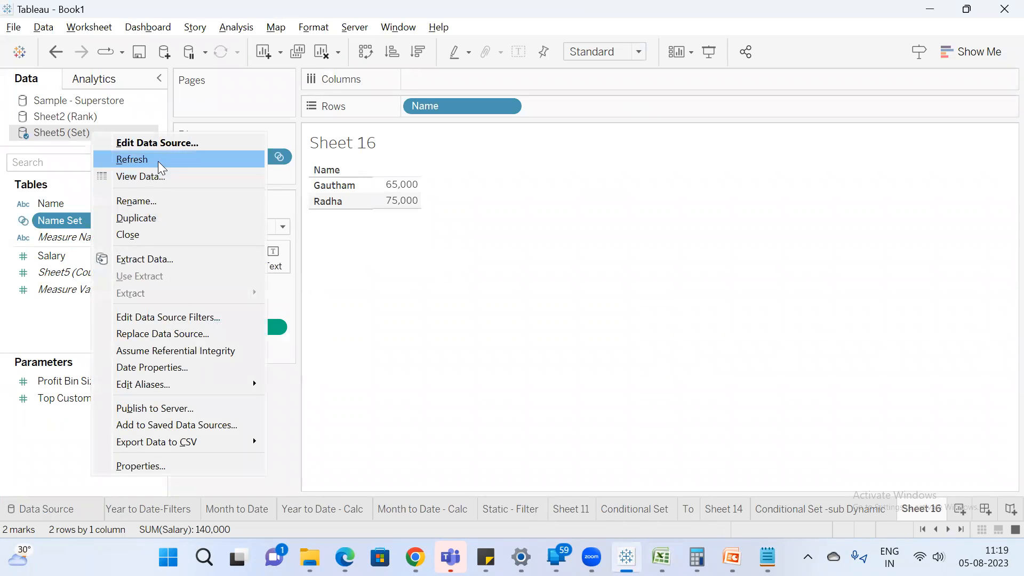
{"action": "left_click", "coordinate": [160, 161]}
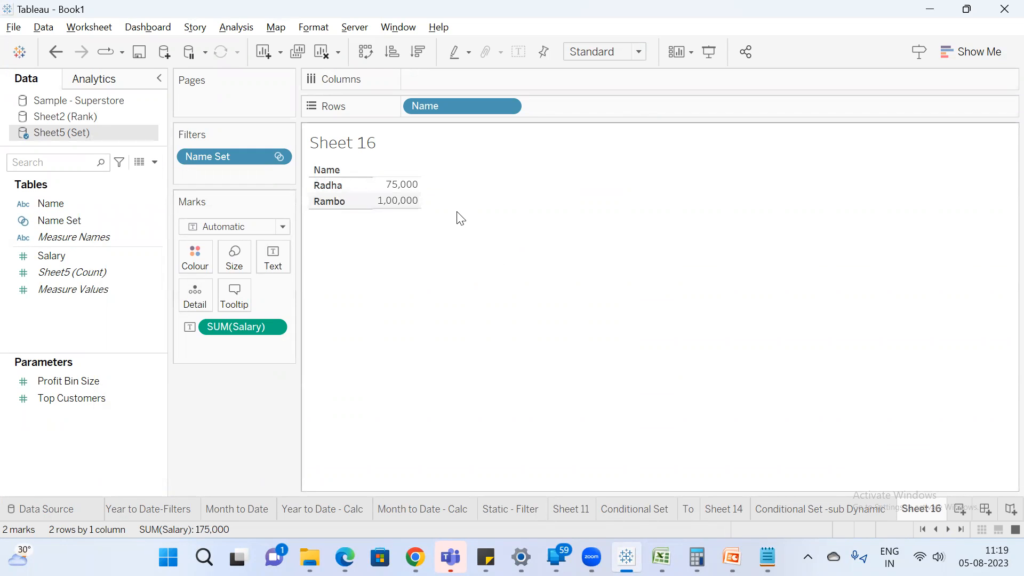
Compare the salaries in the Excel table with the refreshed top 2 names in Tableau.
{"action": "key", "text": "alt+Tab"}
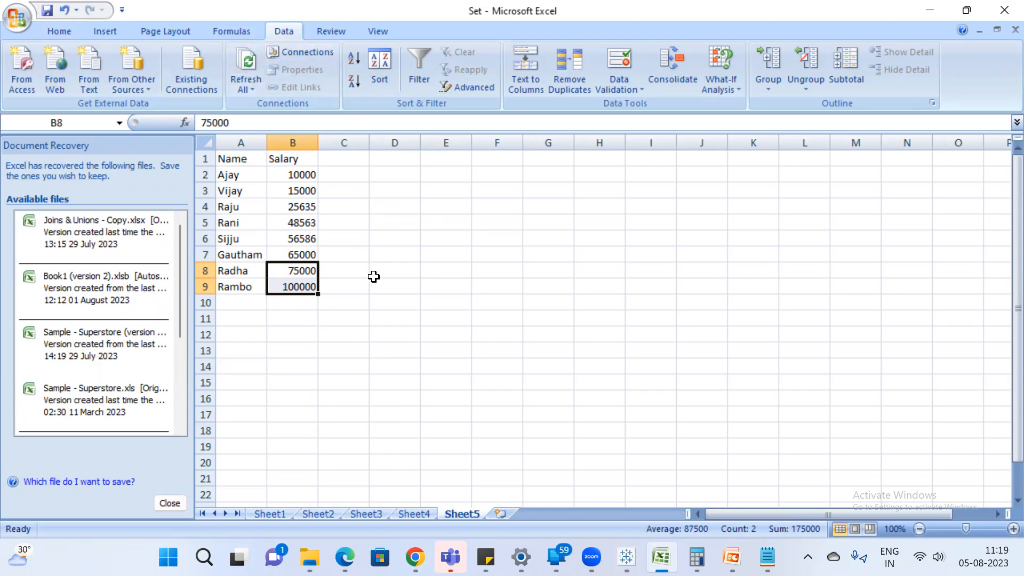
{"action": "left_click", "coordinate": [375, 221]}
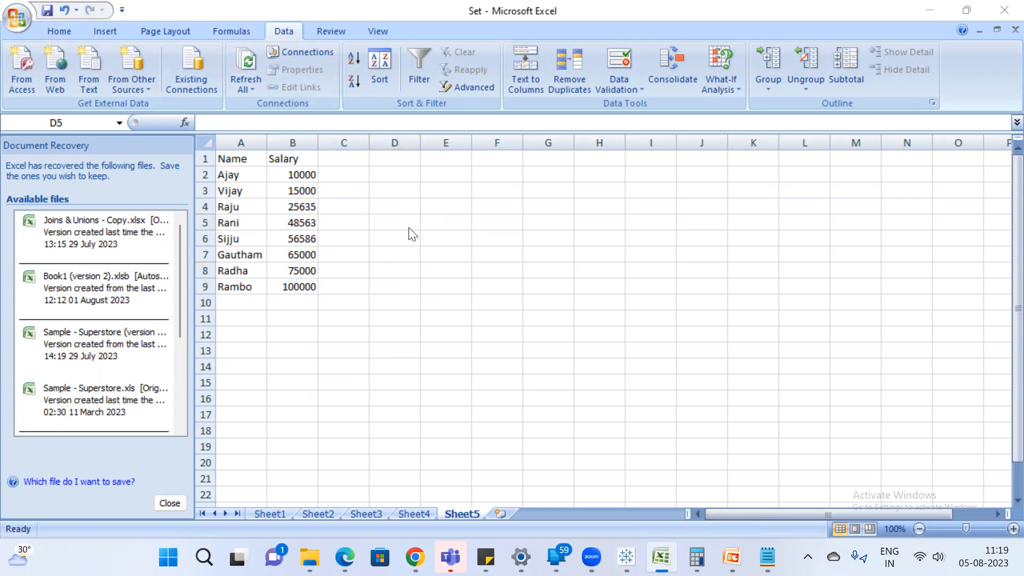
{"action": "key", "text": "alt+Tab"}
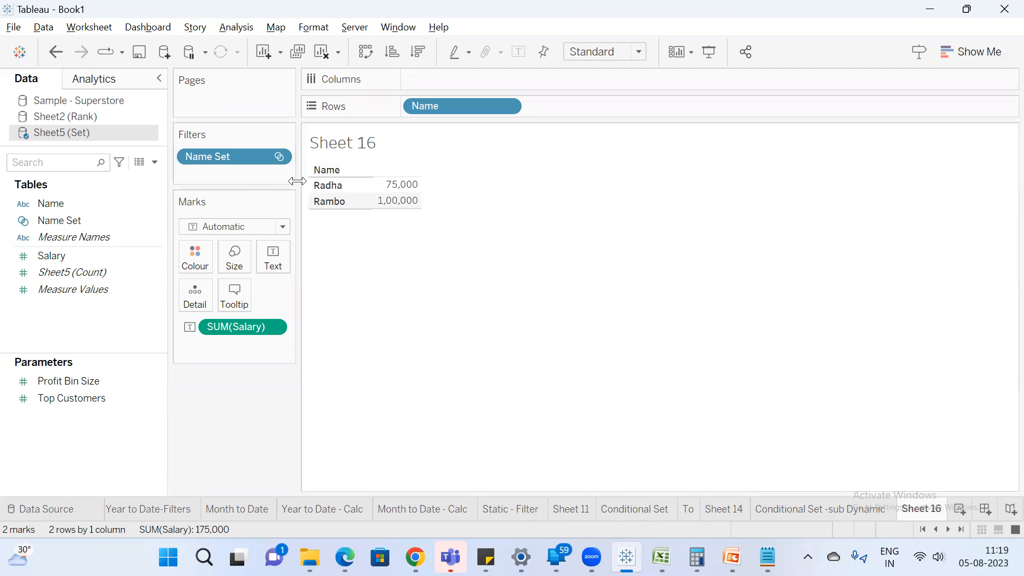
Rename the Sheet 16 worksheet as "top set".
{"action": "double_click", "coordinate": [939, 515]}
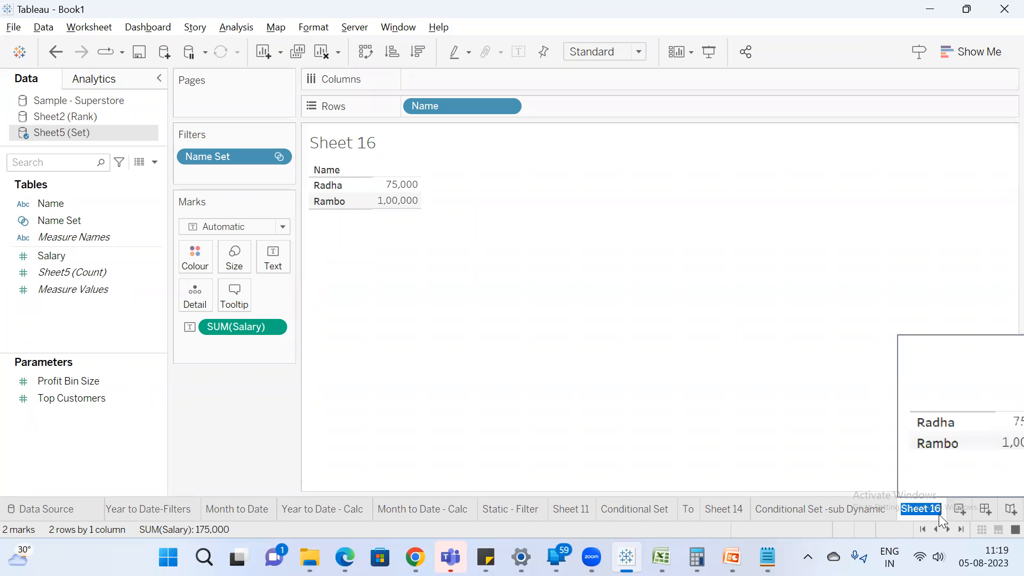
{"action": "type", "text": "top set"}
{"action": "key", "text": "Return"}
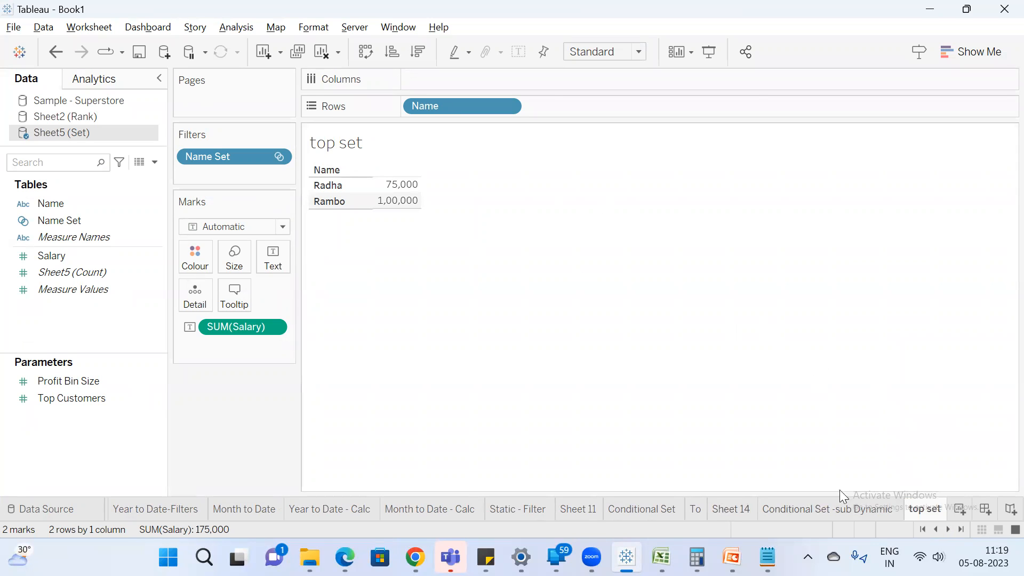
Create a new worksheet and select Sample - Superstore as its data source.
{"action": "left_click", "coordinate": [958, 510]}
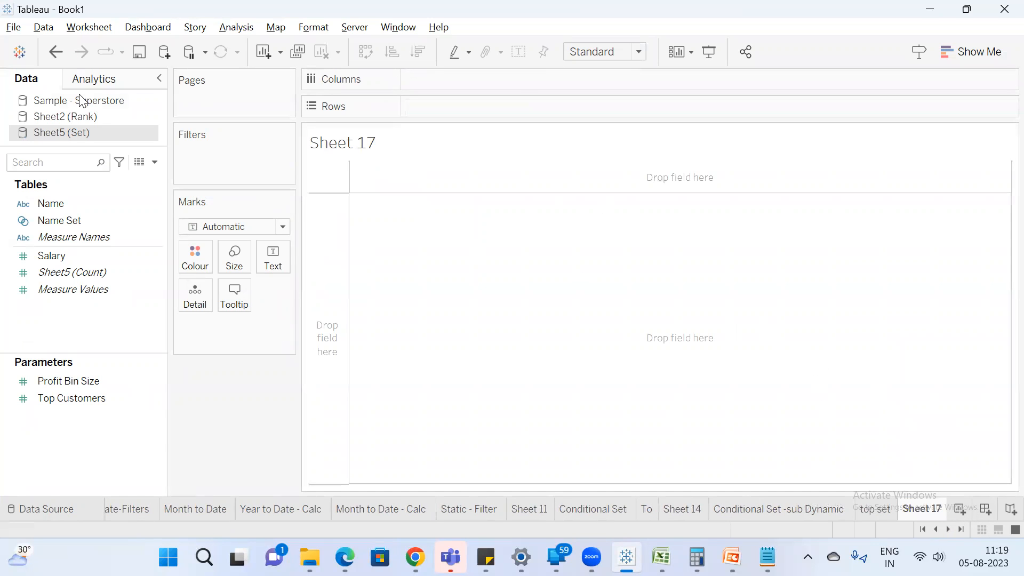
{"action": "left_click", "coordinate": [90, 102]}
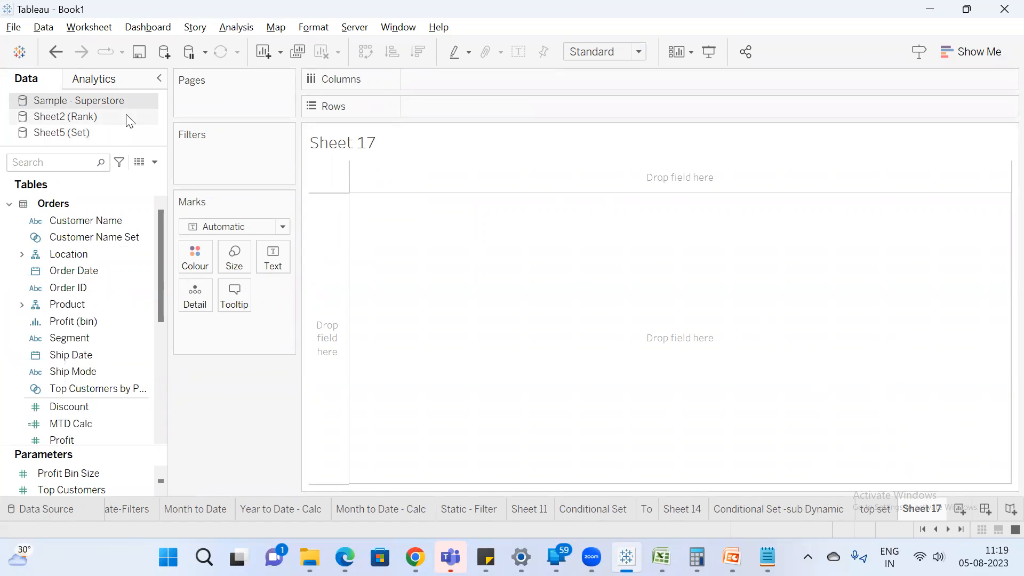
Switch to Notepad, add the note "How to create top & bottom set in single worksheet", and return to Tableau.
{"action": "left_click", "coordinate": [768, 557]}
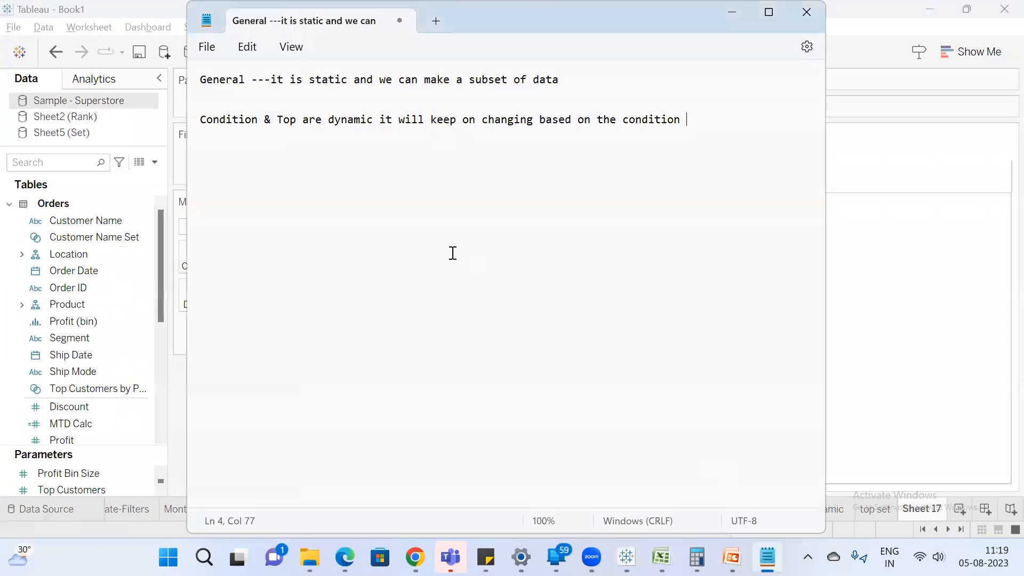
{"action": "key", "text": "Return"}
{"action": "key", "text": "Return"}
{"action": "type", "text": "How to create top & bottom"}
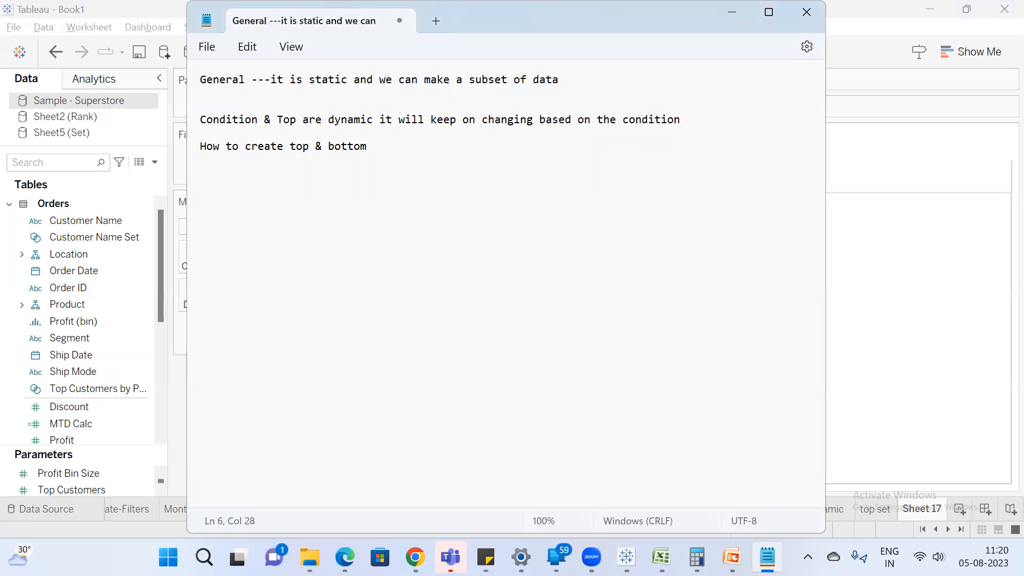
{"action": "type", "text": " set in singel"}
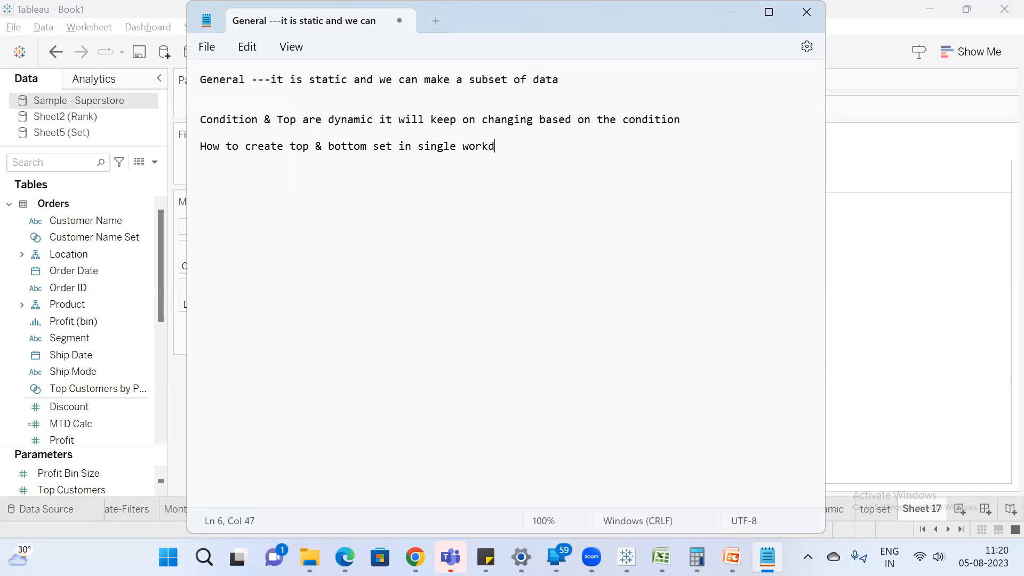
{"action": "type", "text": "eet?"}
{"action": "left_click", "coordinate": [927, 276]}
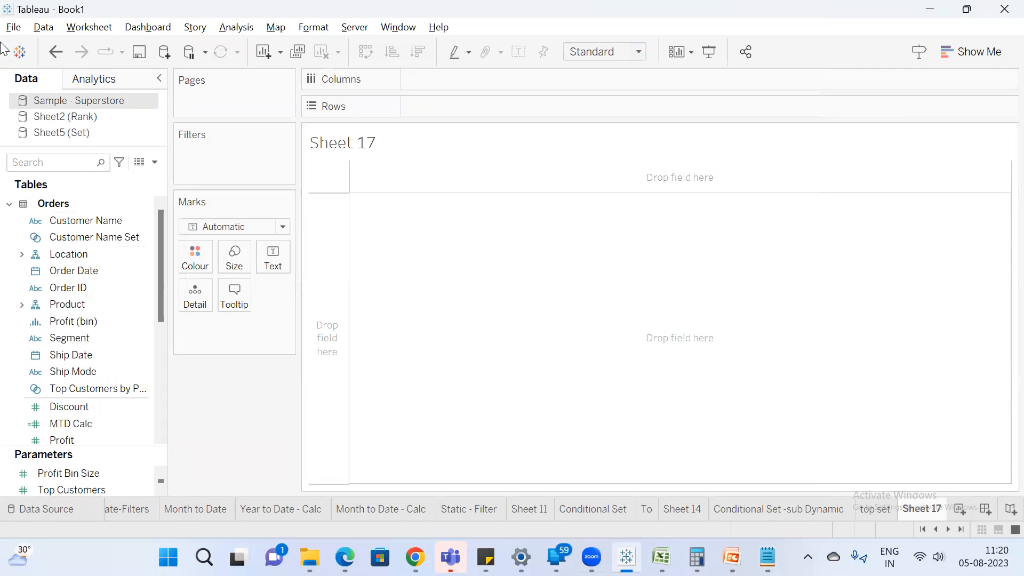
Build a table of Sales by Customer Name in rows, sorted in descending order of Sales.
{"action": "left_click", "coordinate": [107, 213]}
{"action": "left_click_drag", "start_coordinate": [108, 211], "coordinate": [468, 107]}
{"action": "left_click", "coordinate": [44, 160]}
{"action": "type", "text": "sa"}
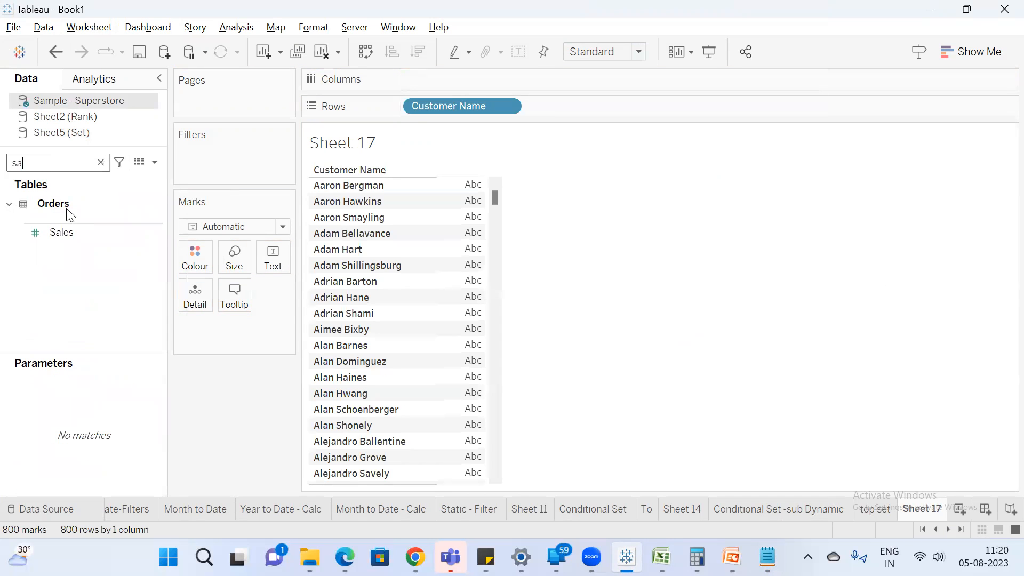
{"action": "double_click", "coordinate": [67, 229]}
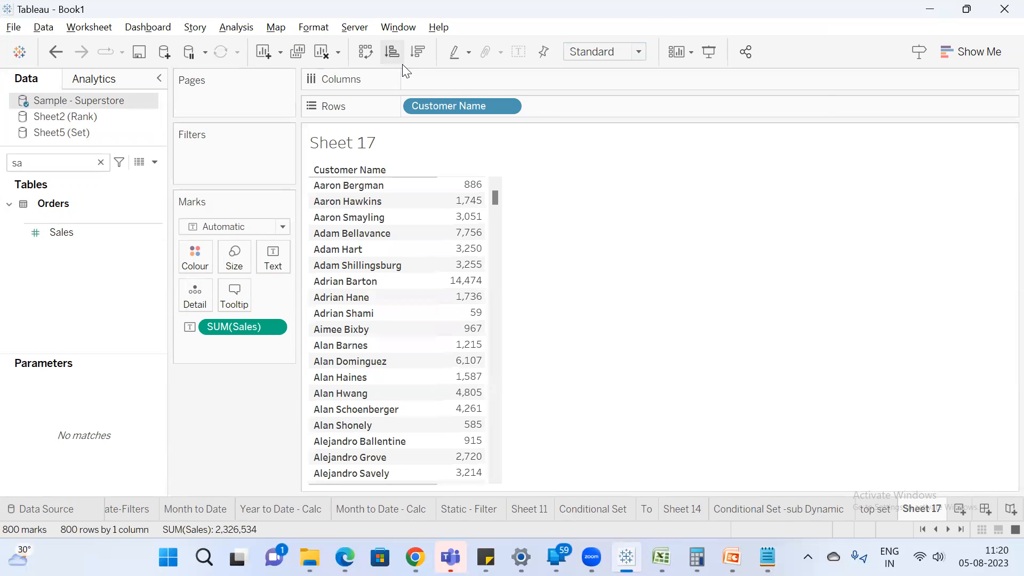
{"action": "left_click", "coordinate": [418, 52]}
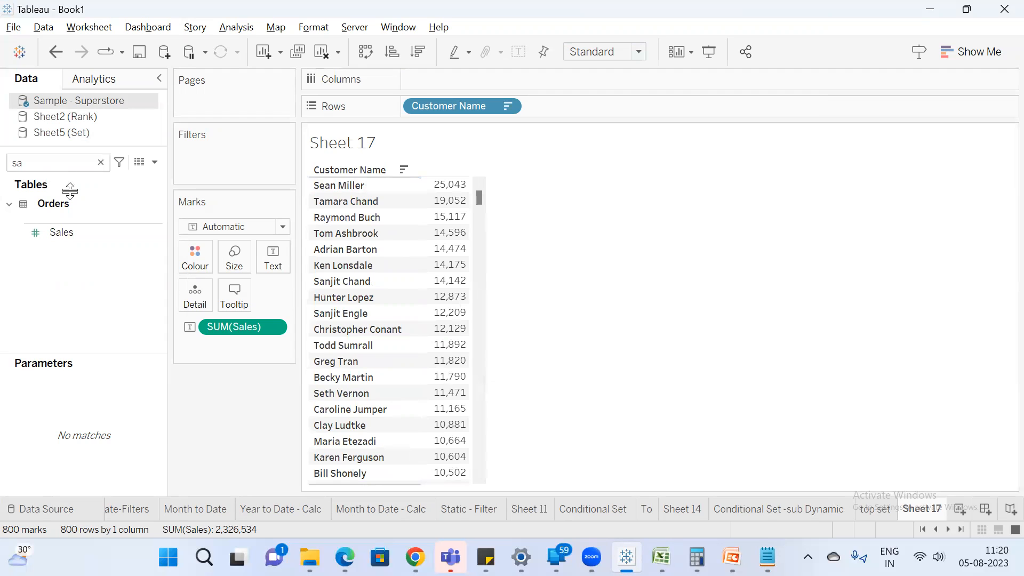
Add a Customer Name filter that keeps the top 5 customers by sum of Sales.
{"action": "left_click", "coordinate": [101, 162]}
{"action": "type", "text": "cu"}
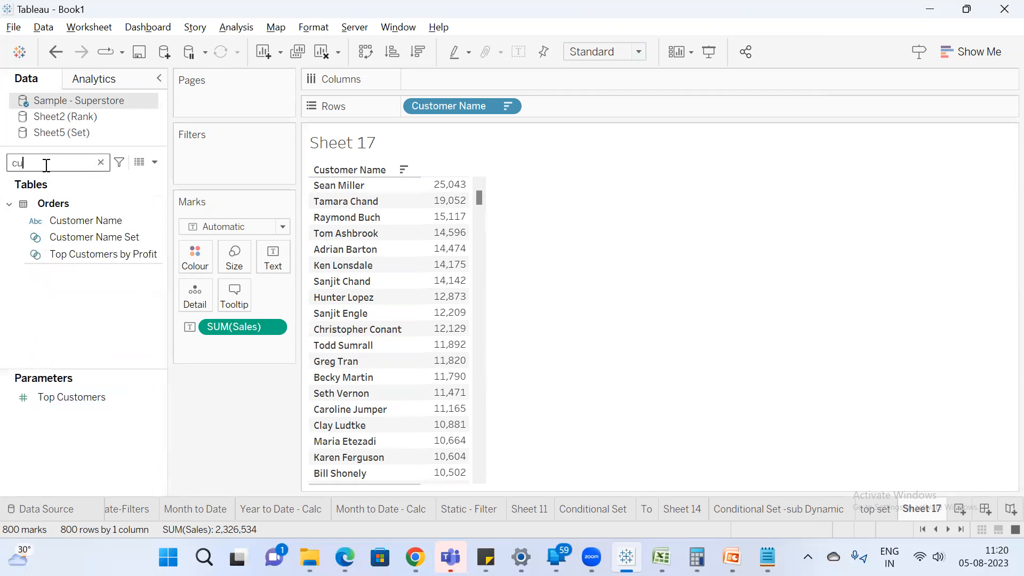
{"action": "left_click_drag", "start_coordinate": [78, 220], "coordinate": [183, 164]}
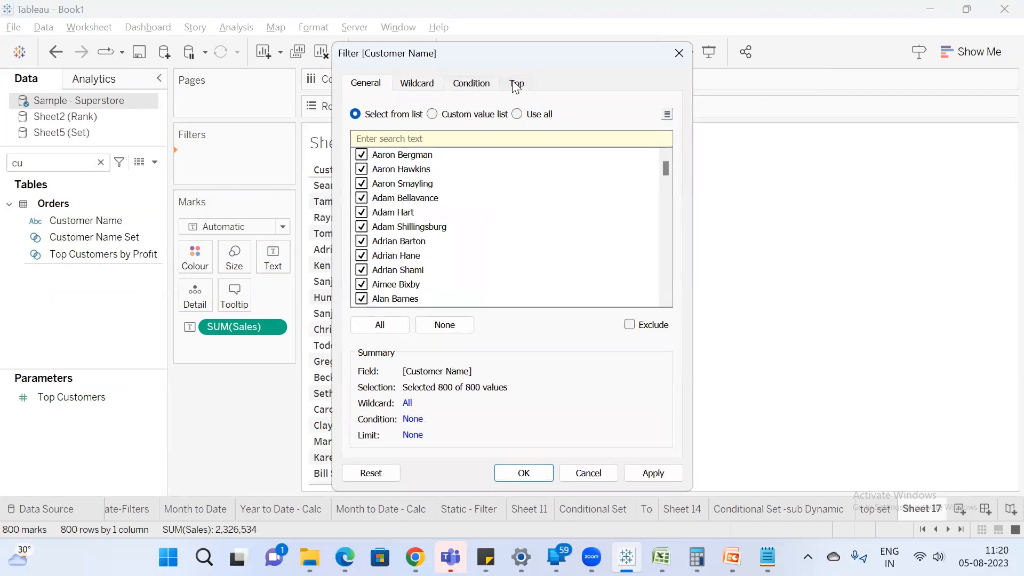
{"action": "left_click", "coordinate": [516, 83]}
{"action": "left_click", "coordinate": [355, 125]}
{"action": "double_click", "coordinate": [467, 145]}
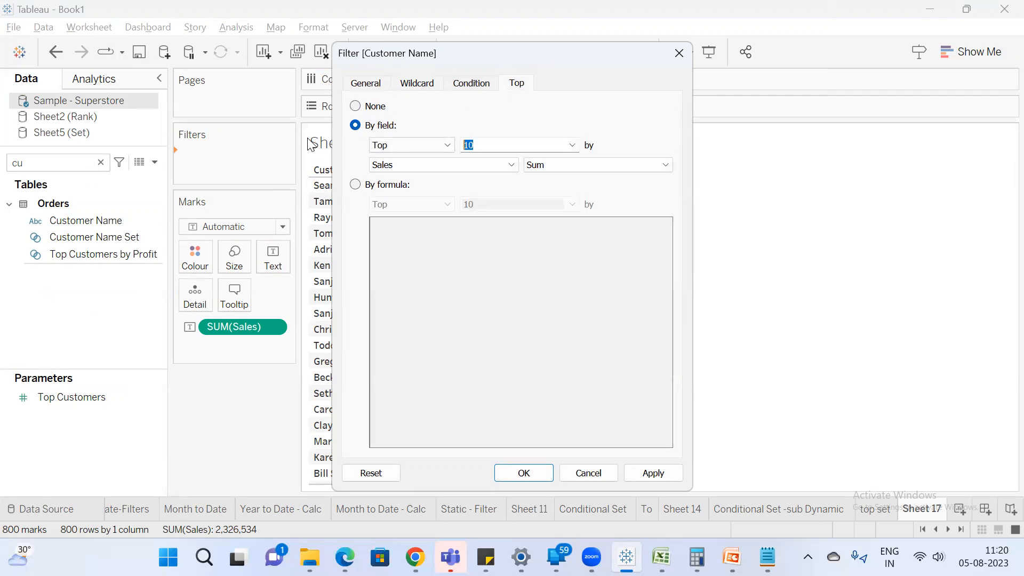
{"action": "type", "text": "5"}
{"action": "left_click", "coordinate": [418, 145]}
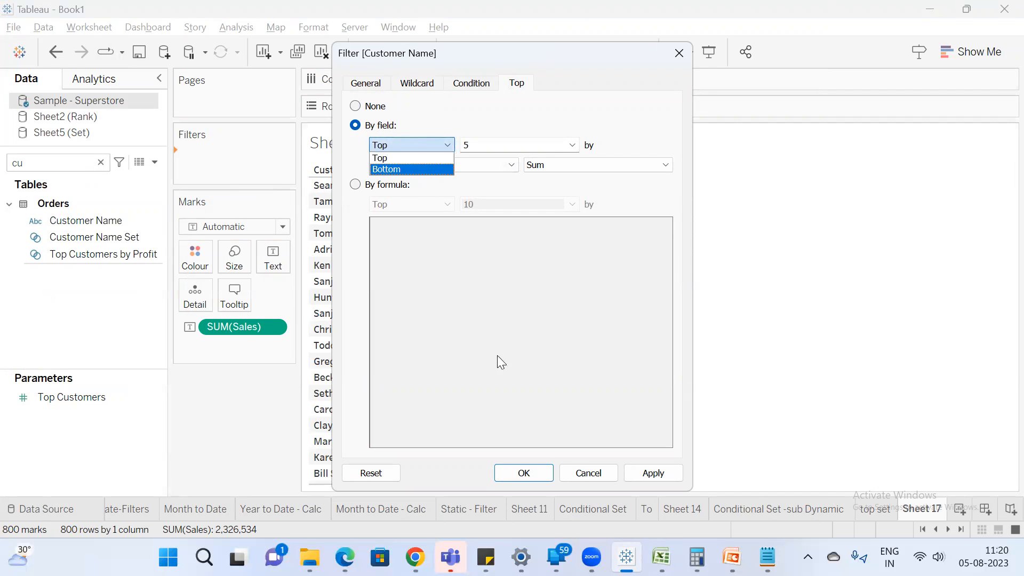
{"action": "left_click", "coordinate": [534, 474]}
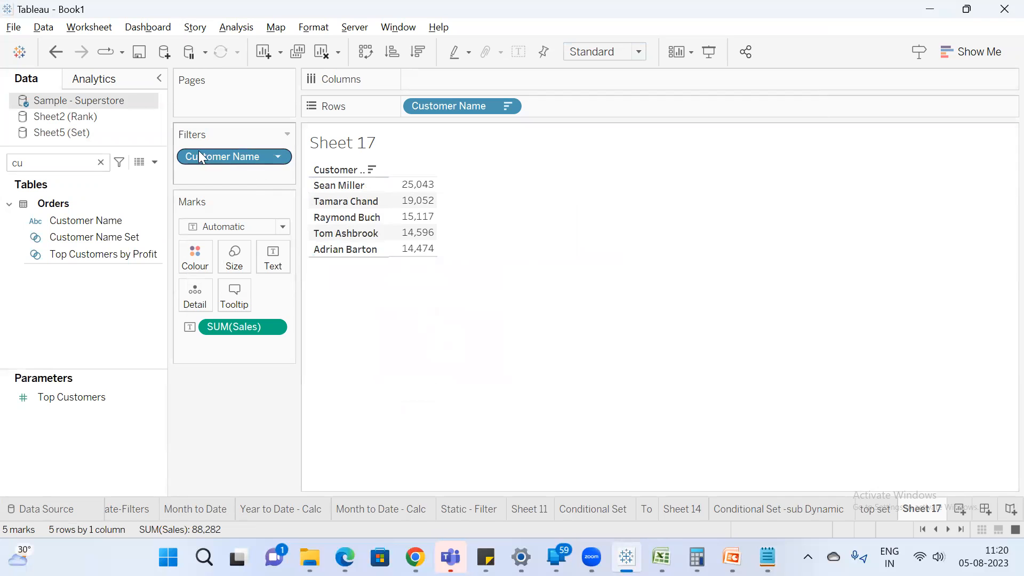
Change the Customer Name filter to keep the bottom 5 customers by sum of Sales.
{"action": "double_click", "coordinate": [240, 156]}
{"action": "left_click", "coordinate": [421, 151]}
{"action": "left_click", "coordinate": [421, 166]}
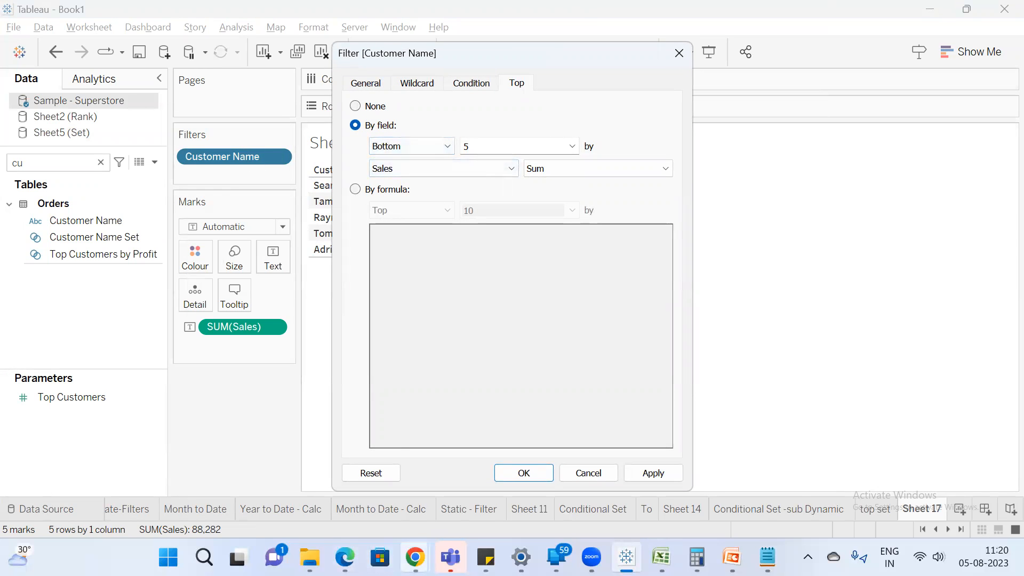
{"action": "left_click", "coordinate": [531, 473]}
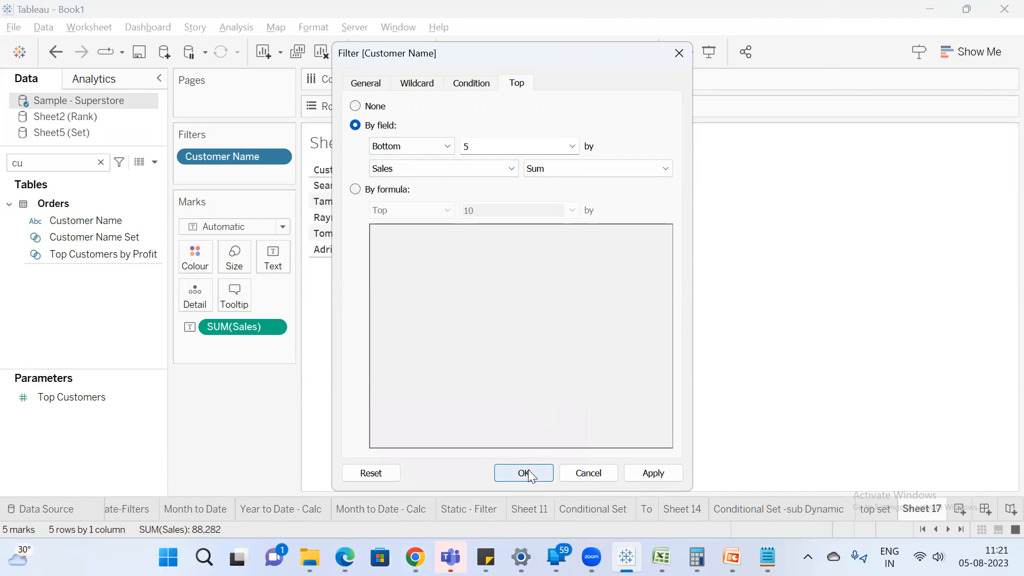
Rename the Sheet 17 worksheet as "Filters".
{"action": "double_click", "coordinate": [929, 513]}
{"action": "type", "text": "Filters"}
{"action": "key", "text": "Return"}
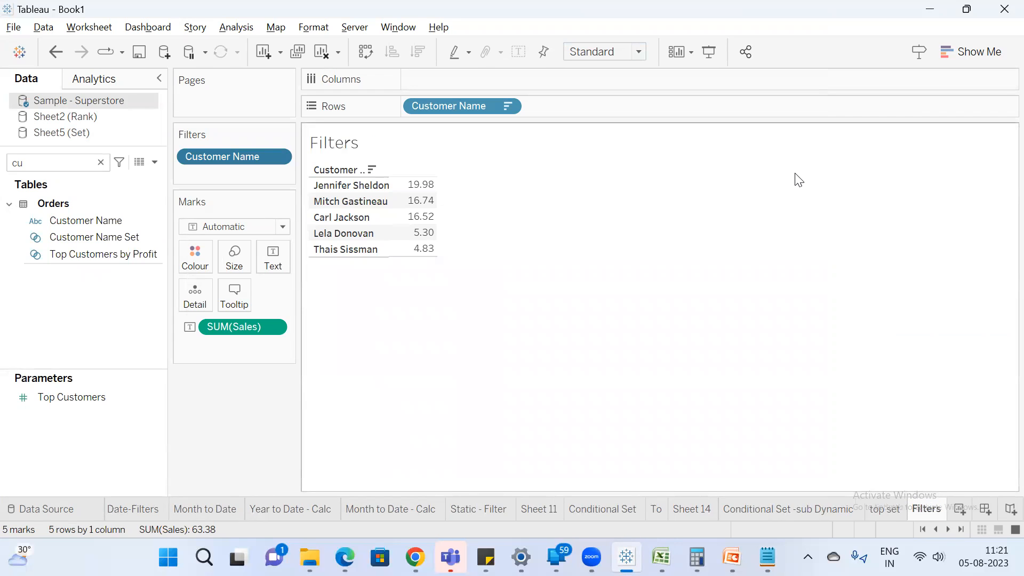
Duplicate the Filters worksheet and remove the Customer Name filter from the copy.
{"action": "right_click", "coordinate": [939, 508]}
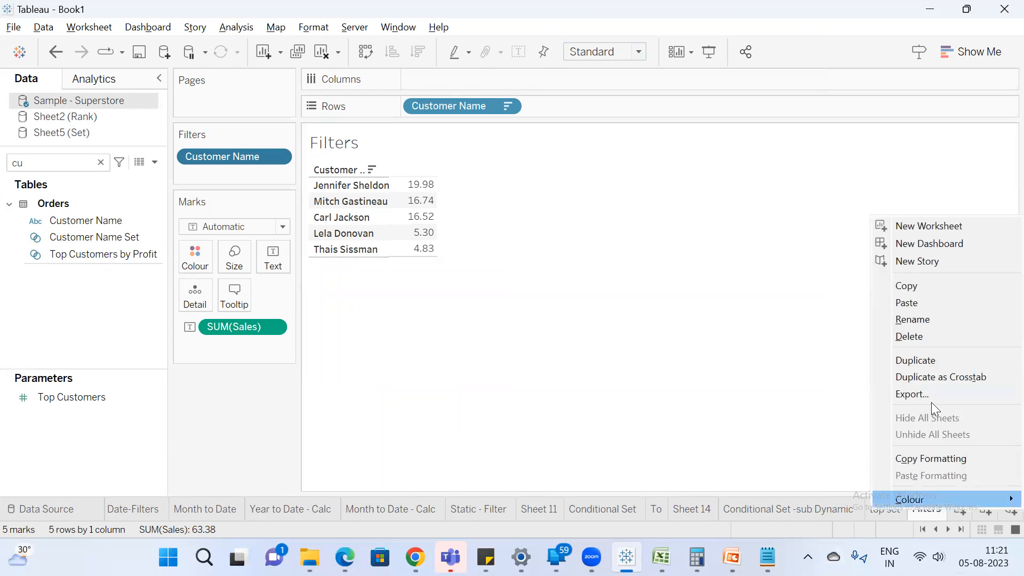
{"action": "left_click", "coordinate": [931, 361]}
{"action": "left_click_drag", "start_coordinate": [231, 146], "coordinate": [234, 414]}
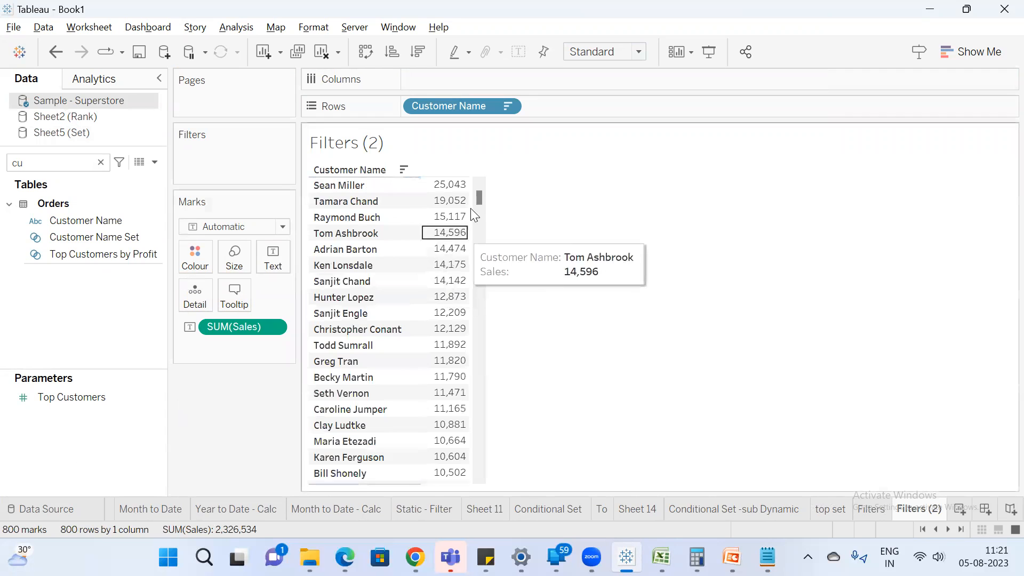
Examine the customers with the highest and the lowest sales in the unfiltered table.
{"action": "left_click_drag", "start_coordinate": [466, 190], "coordinate": [454, 240]}
{"action": "left_click_drag", "start_coordinate": [478, 202], "coordinate": [438, 481]}
{"action": "left_click", "coordinate": [530, 377]}
{"action": "left_click", "coordinate": [661, 303]}
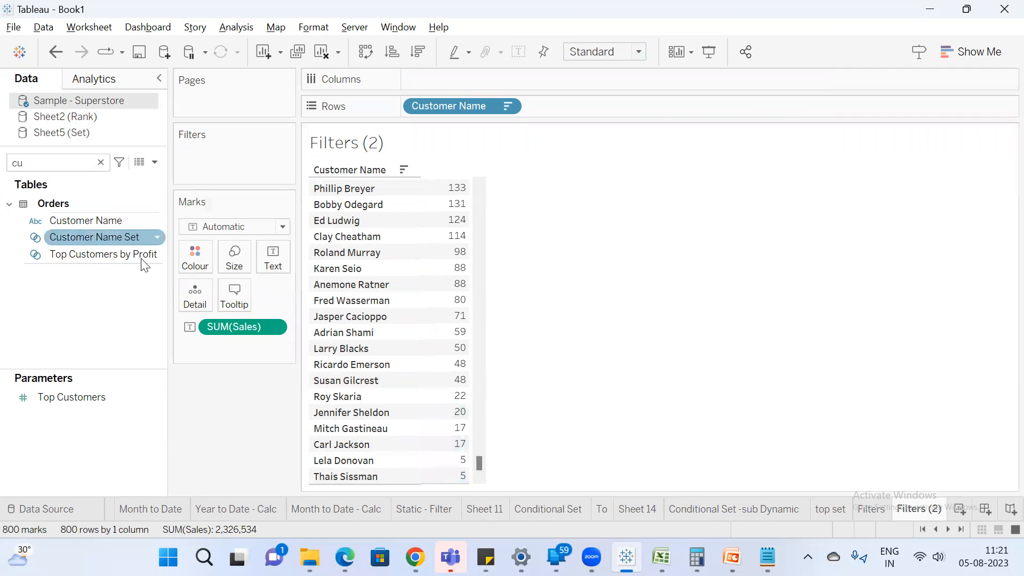
Start a set from Customer Name, name it "Top N Set", and limit it to the top customers by sum of Sales.
{"action": "left_click_drag", "start_coordinate": [168, 272], "coordinate": [183, 272]}
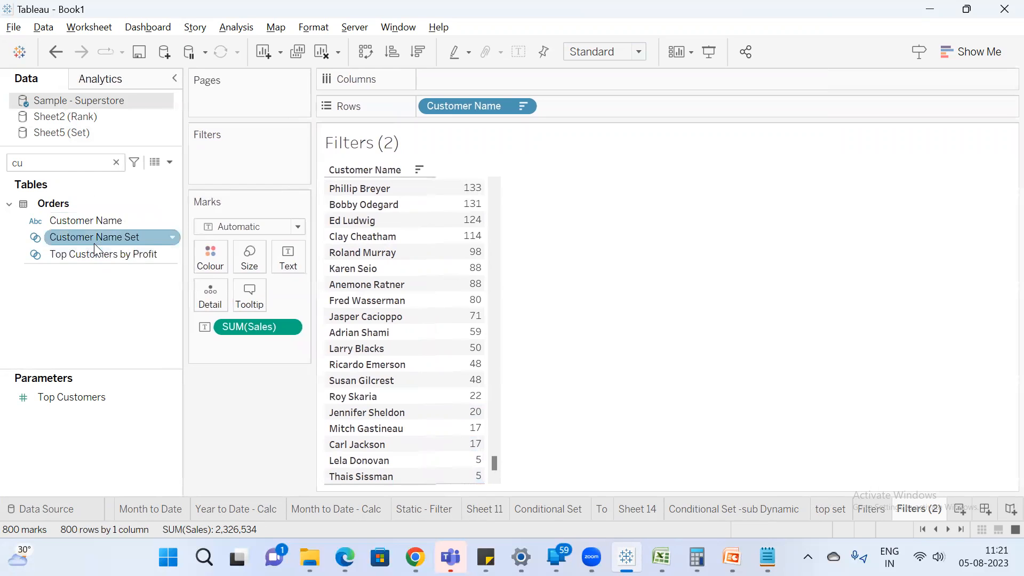
{"action": "right_click", "coordinate": [109, 215]}
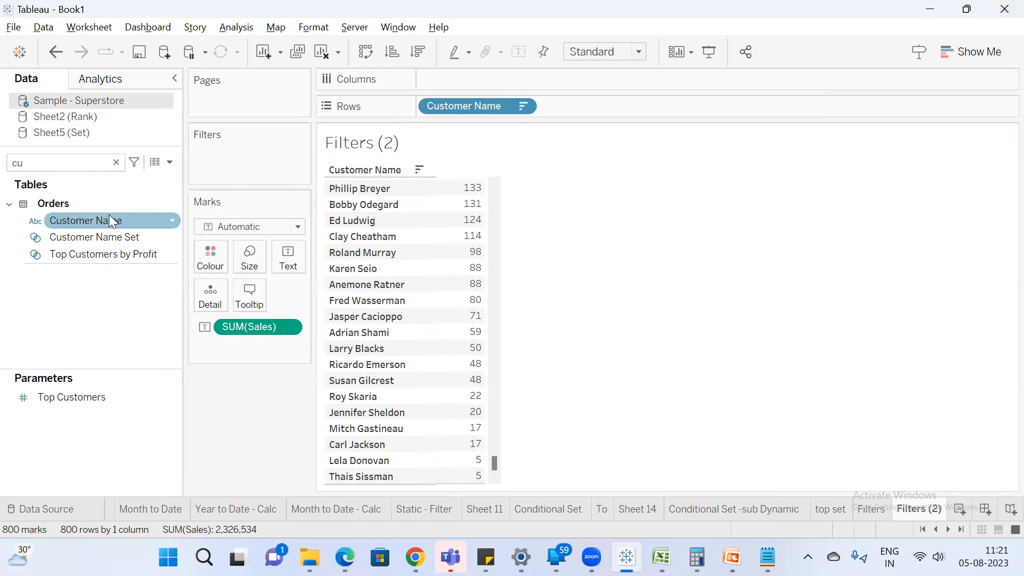
{"action": "mouse_move", "coordinate": [238, 340]}
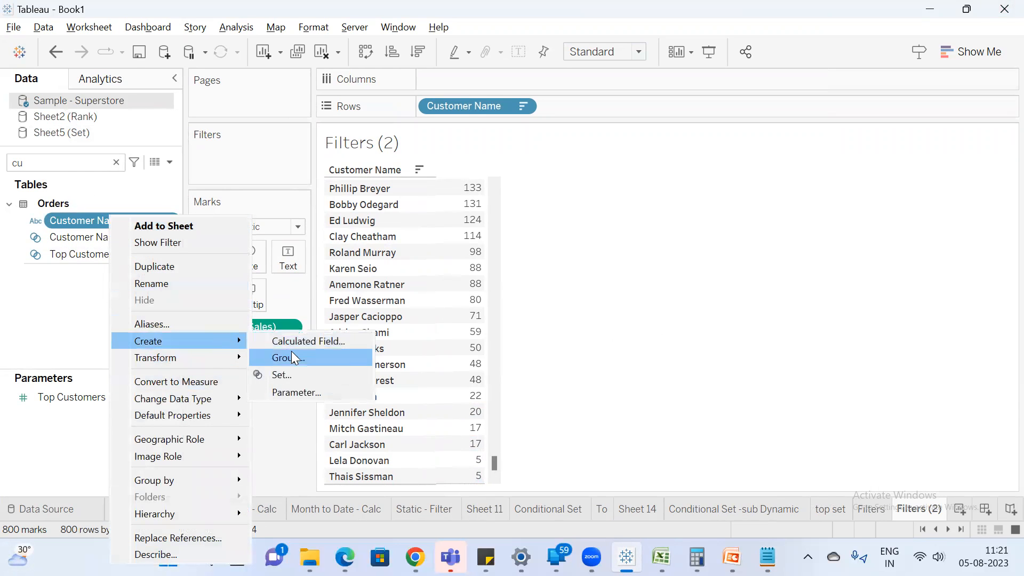
{"action": "left_click", "coordinate": [299, 372]}
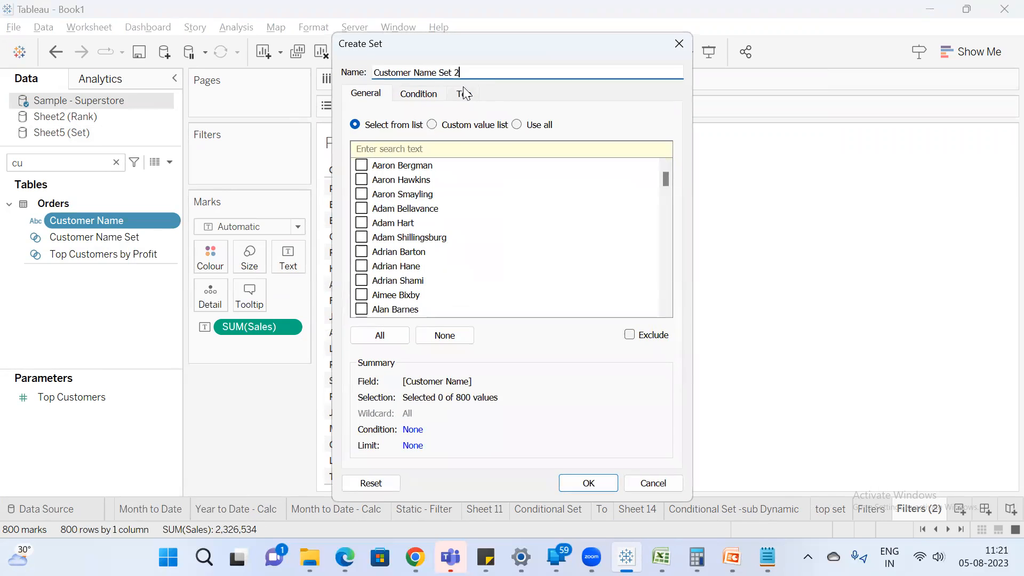
{"action": "triple_click", "coordinate": [469, 72]}
{"action": "type", "text": "Top N Set"}
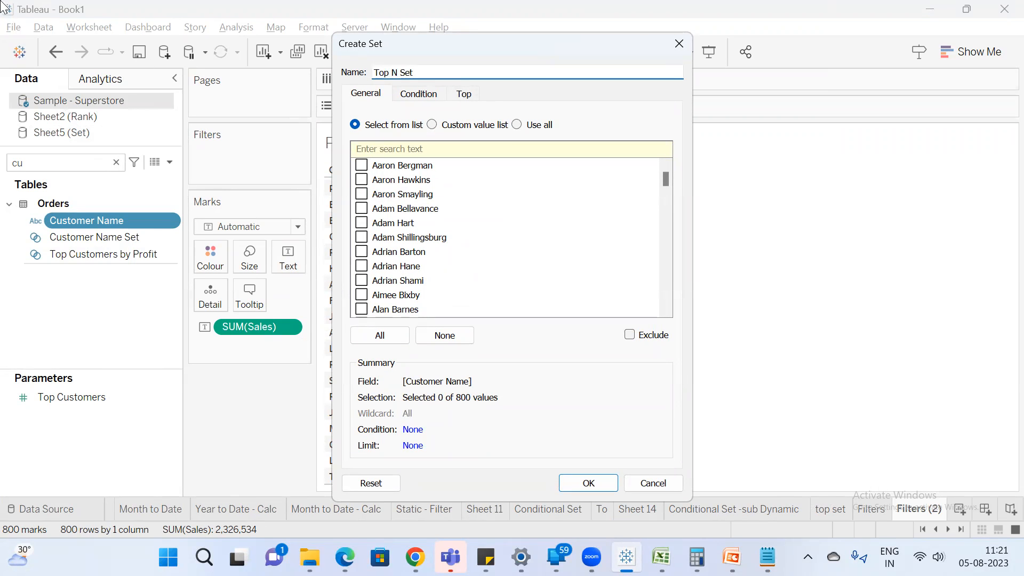
{"action": "left_click", "coordinate": [464, 94]}
{"action": "left_click", "coordinate": [355, 136]}
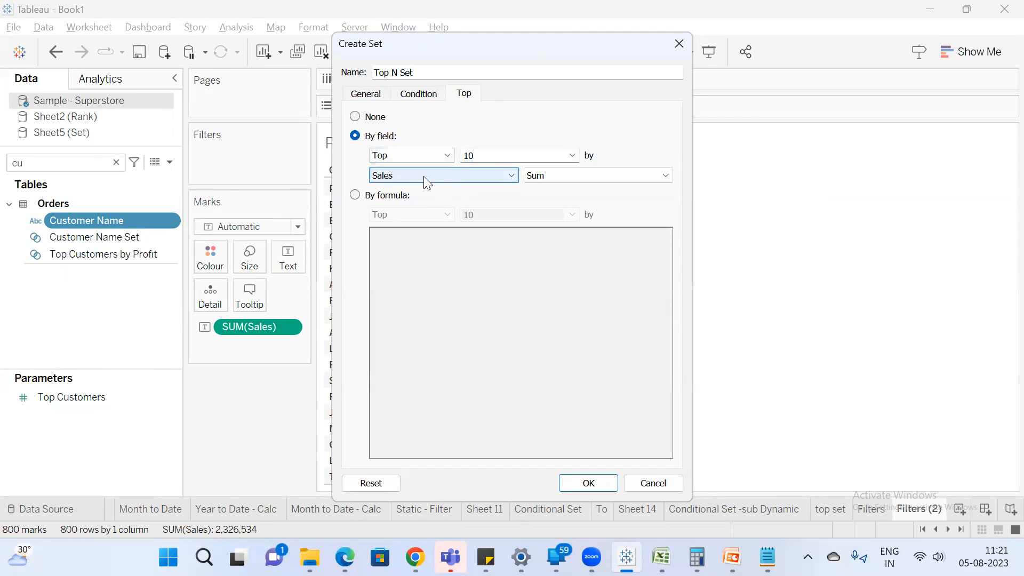
Create a parameter named "Select Value" with current value 5 as the set's top limit, and save the set.
{"action": "double_click", "coordinate": [490, 156]}
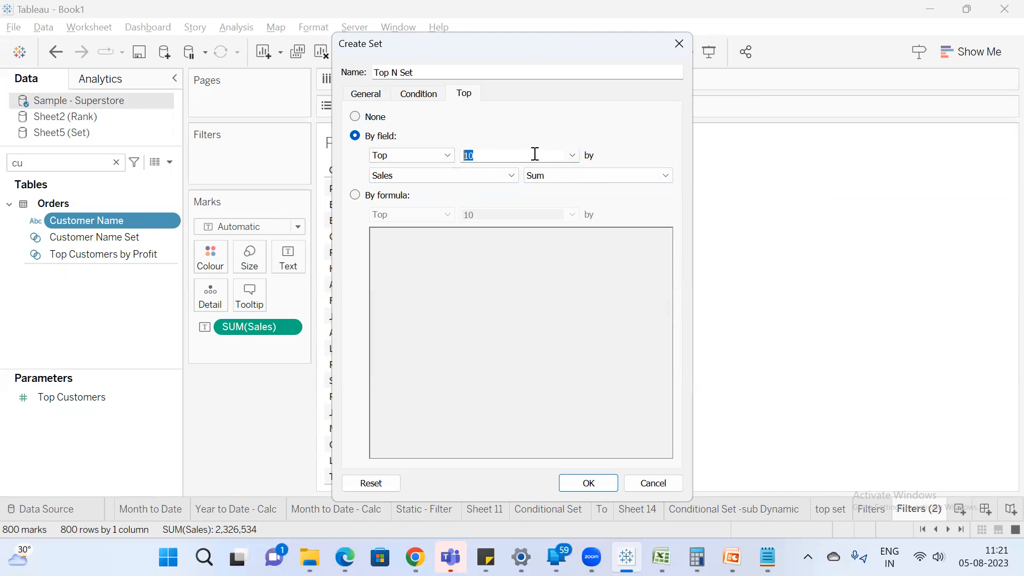
{"action": "left_click", "coordinate": [573, 155]}
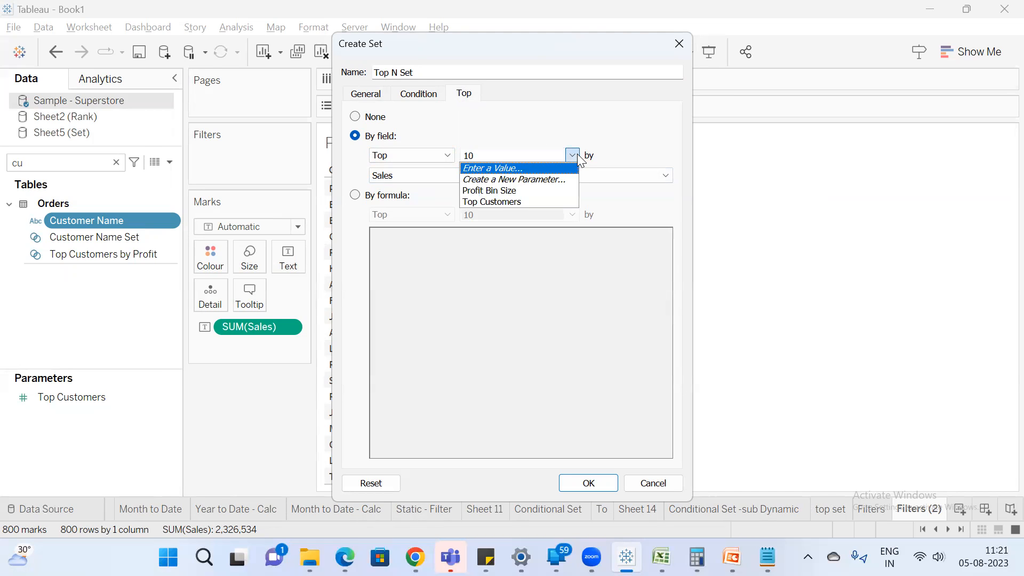
{"action": "left_click", "coordinate": [564, 180]}
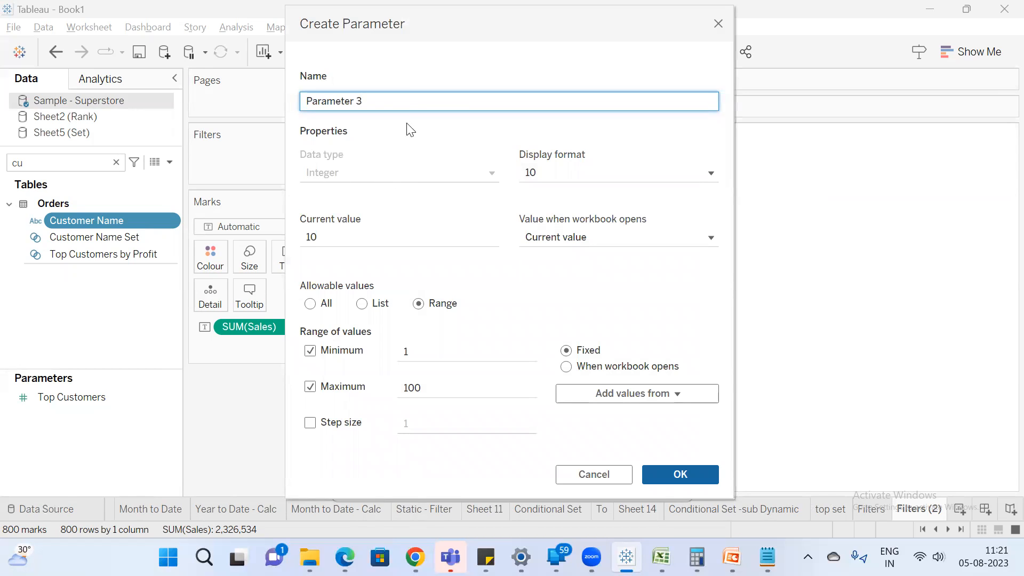
{"action": "left_click_drag", "start_coordinate": [332, 89], "coordinate": [151, 66]}
{"action": "type", "text": "Select Value"}
{"action": "left_click", "coordinate": [373, 242]}
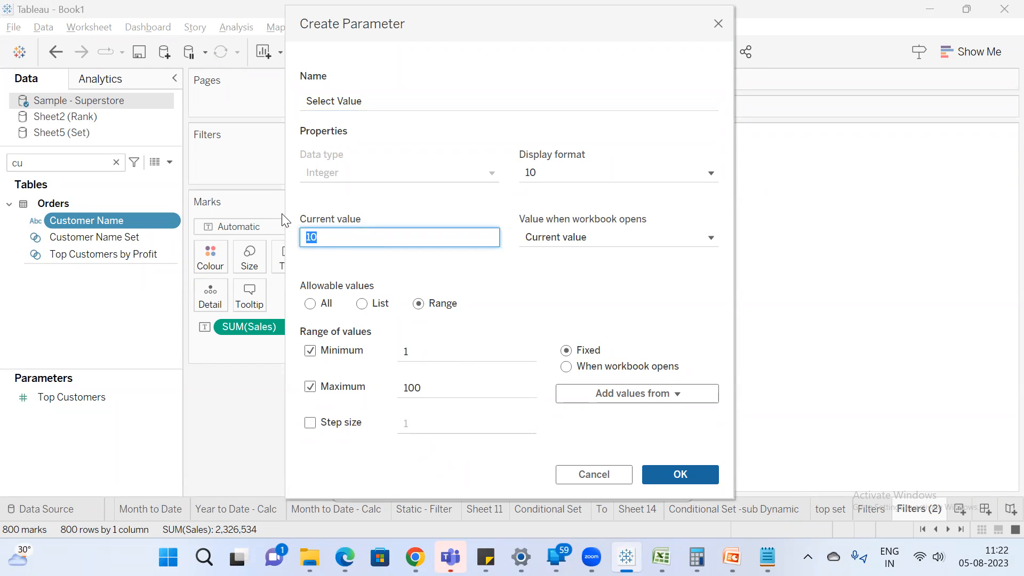
{"action": "type", "text": "5"}
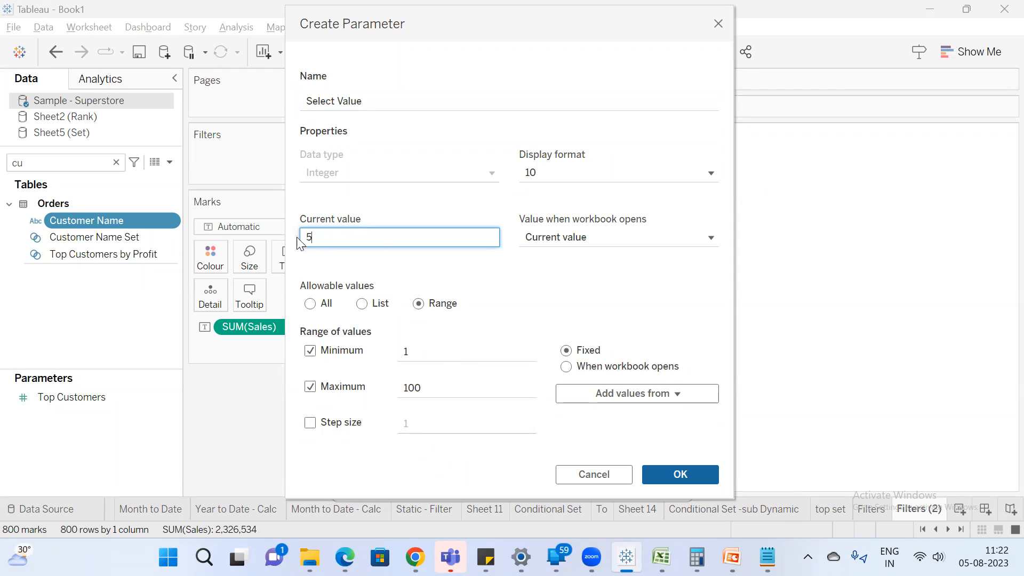
{"action": "left_click", "coordinate": [676, 476]}
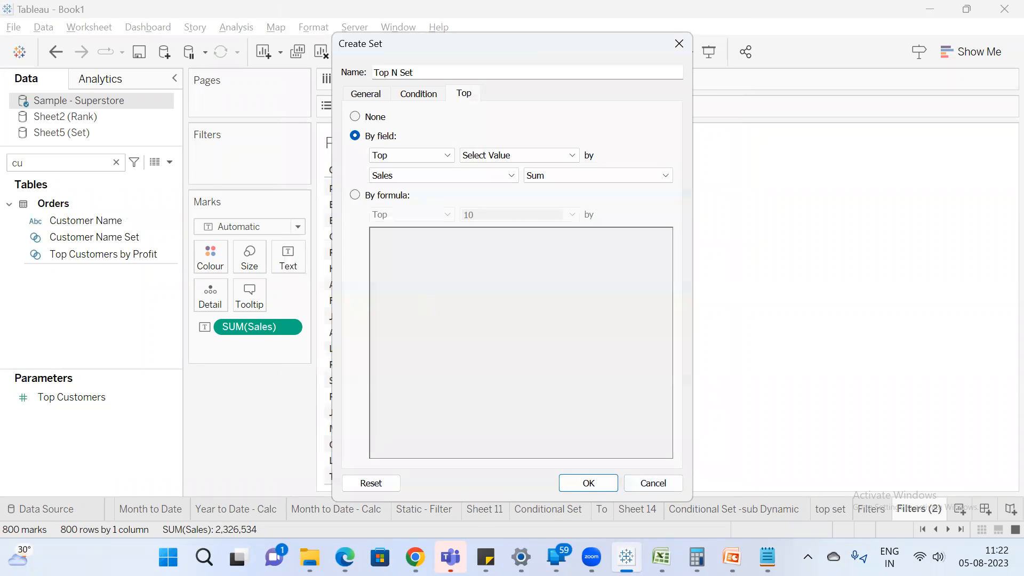
{"action": "left_click", "coordinate": [594, 478]}
Find Top N Set in the field list and add it as a filter on the duplicated worksheet.
{"action": "left_click", "coordinate": [49, 163]}
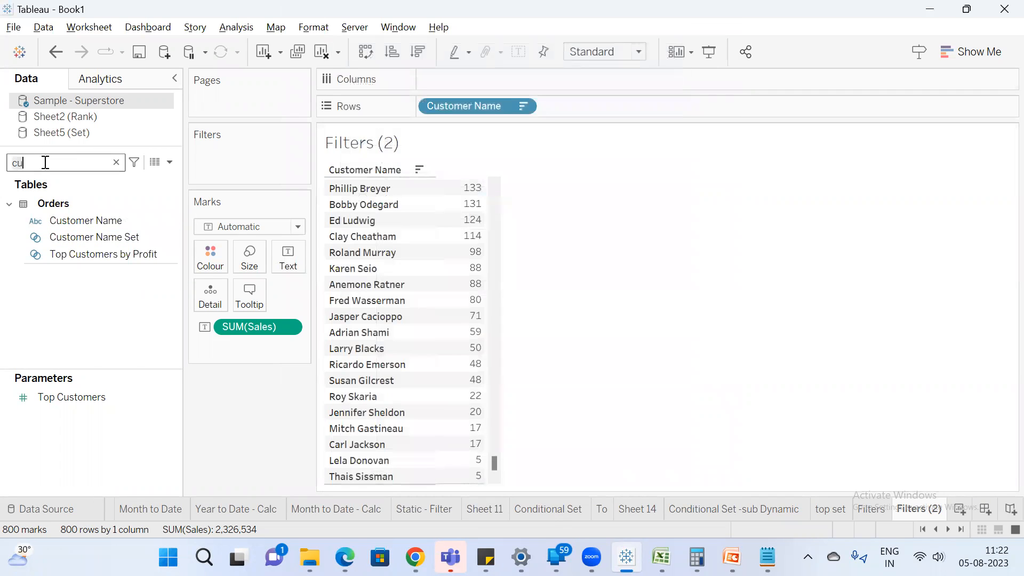
{"action": "key", "text": "BackSpace"}
{"action": "key", "text": "BackSpace"}
{"action": "type", "text": "top"}
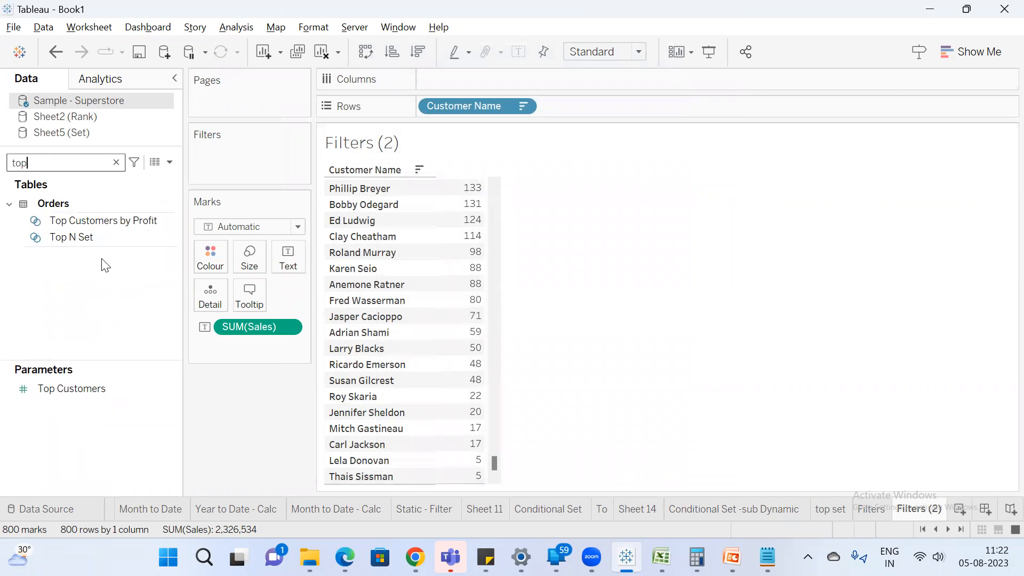
{"action": "left_click_drag", "start_coordinate": [83, 240], "coordinate": [219, 171]}
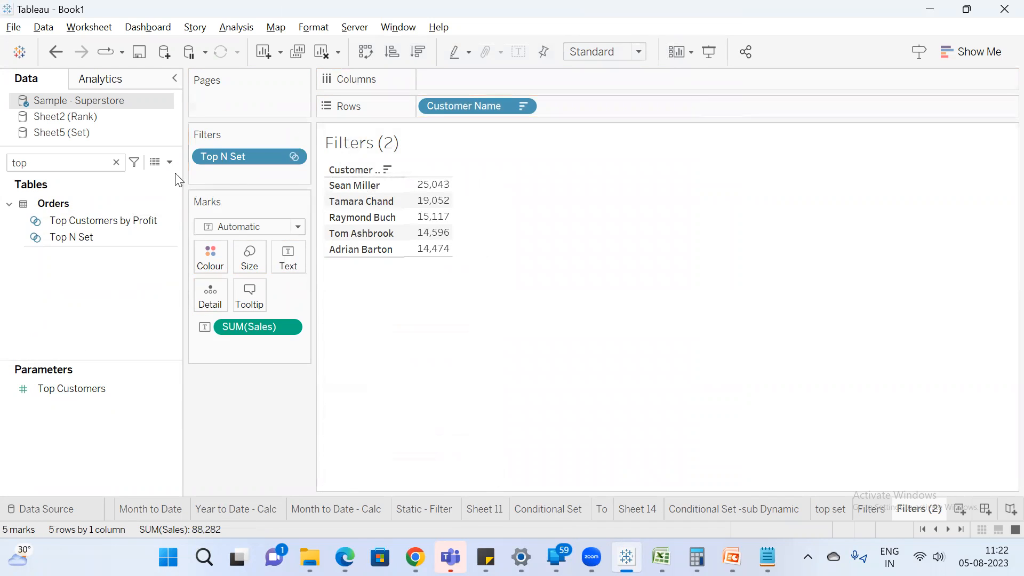
Clear the field search, enlarge the parameter list, and show the Select Value parameter control on the worksheet.
{"action": "left_click", "coordinate": [116, 162]}
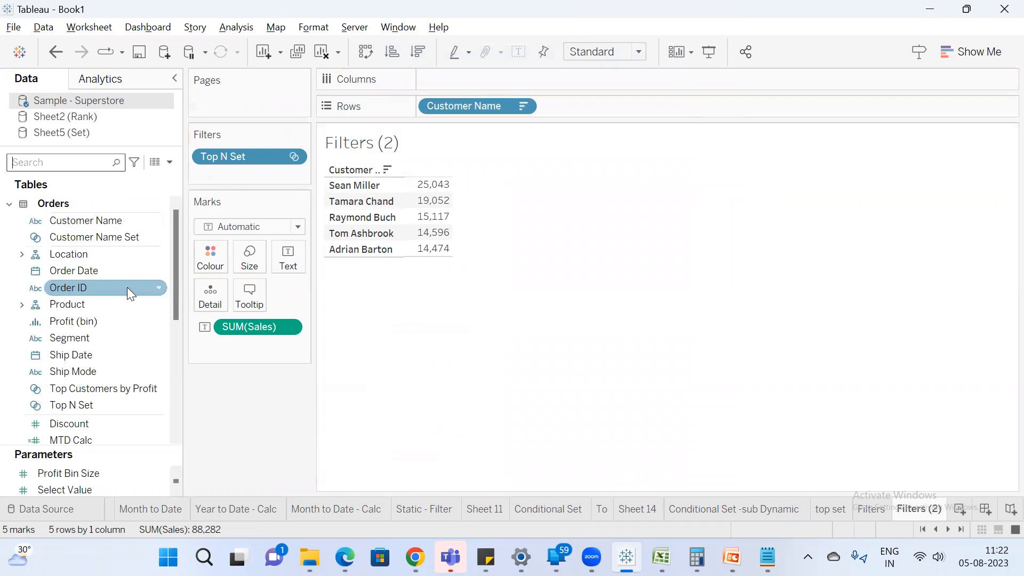
{"action": "left_click_drag", "start_coordinate": [122, 451], "coordinate": [122, 392]}
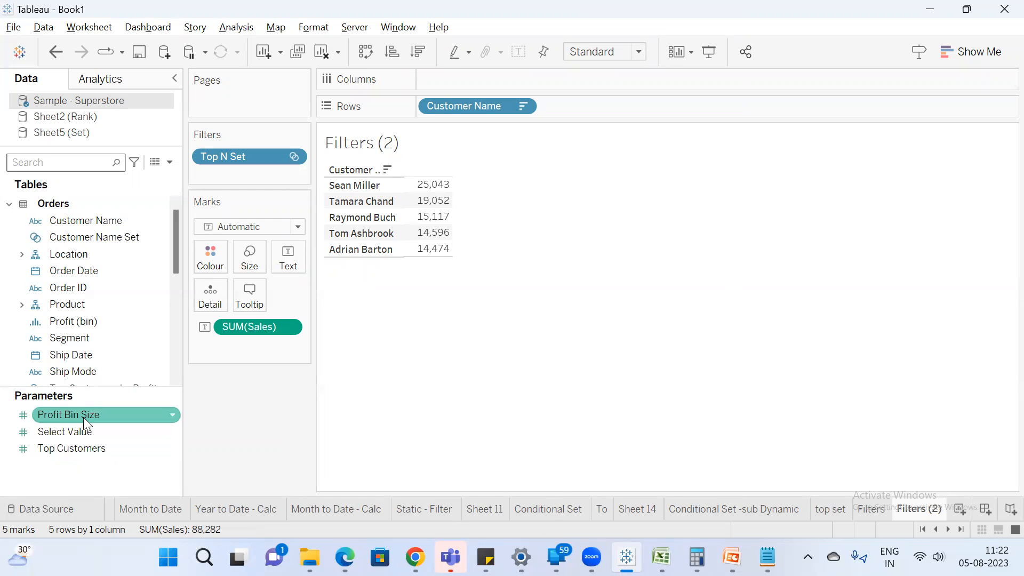
{"action": "right_click", "coordinate": [81, 434]}
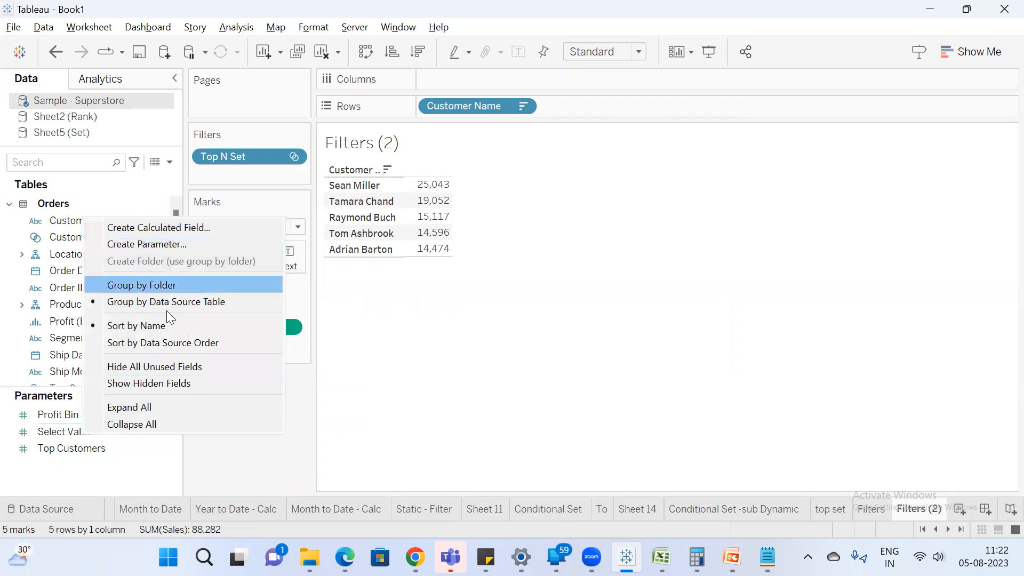
{"action": "right_click", "coordinate": [86, 435]}
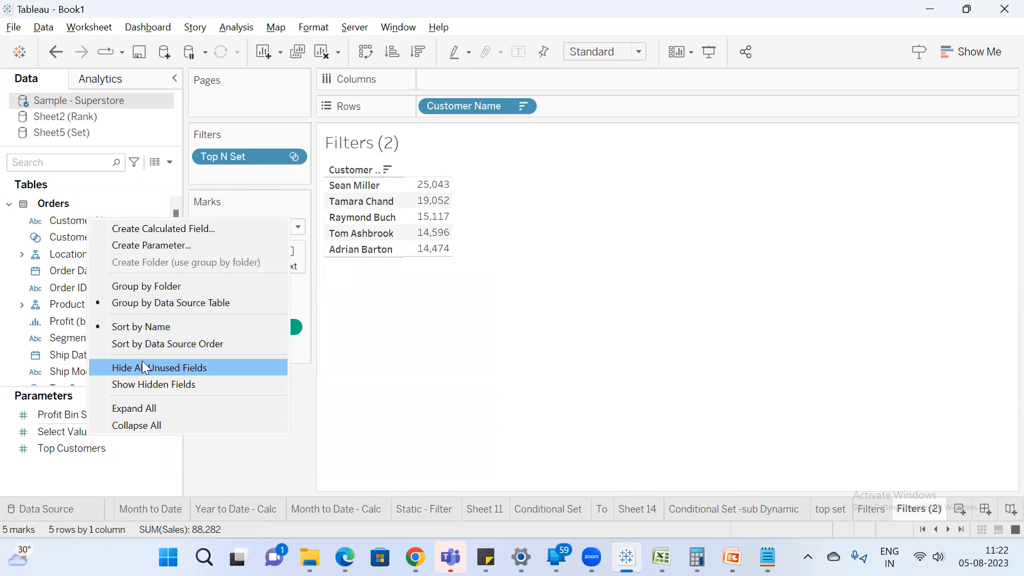
{"action": "left_click", "coordinate": [59, 432]}
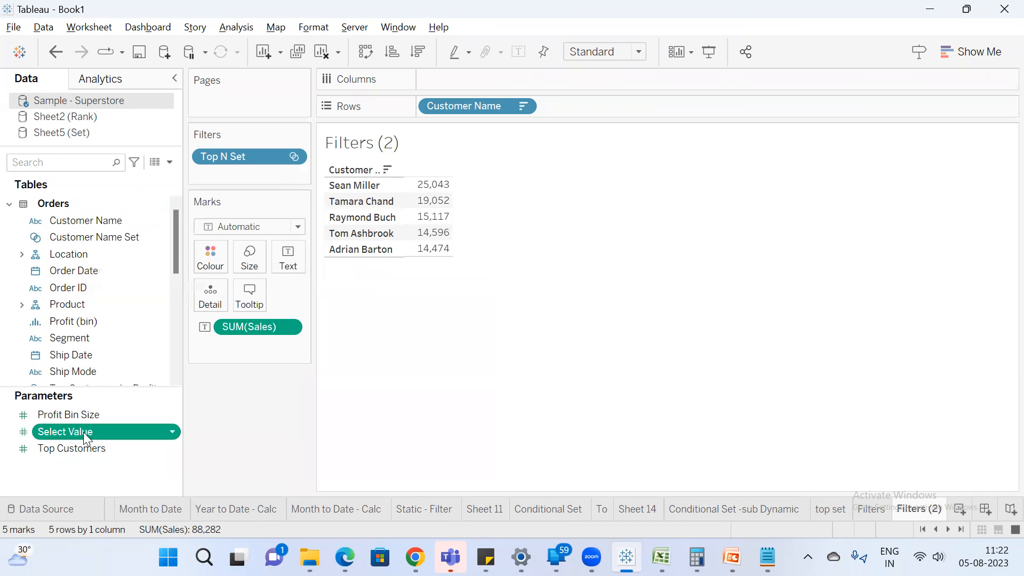
{"action": "right_click", "coordinate": [83, 432]}
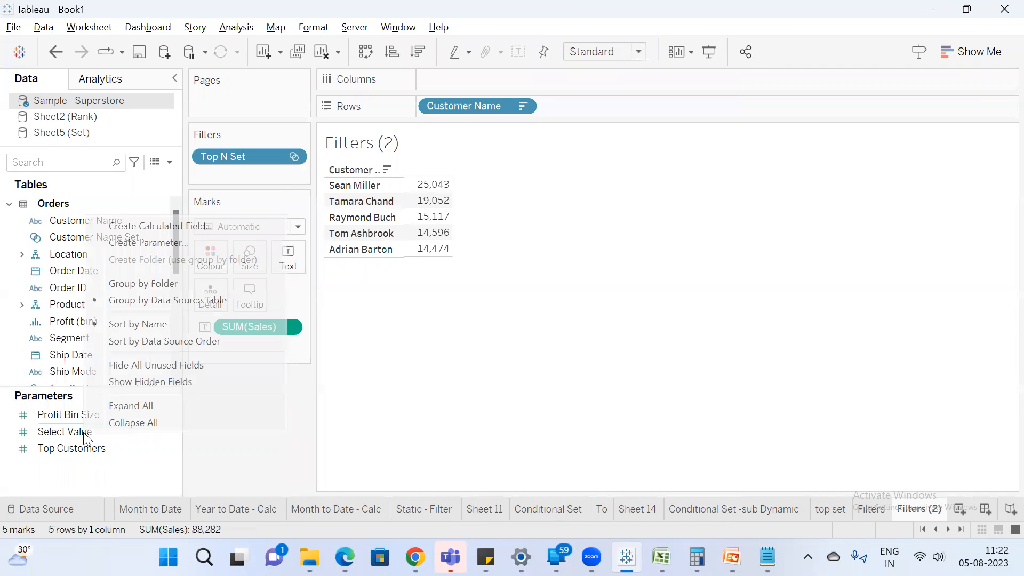
{"action": "left_click", "coordinate": [69, 390]}
{"action": "left_click_drag", "start_coordinate": [81, 393], "coordinate": [94, 295]}
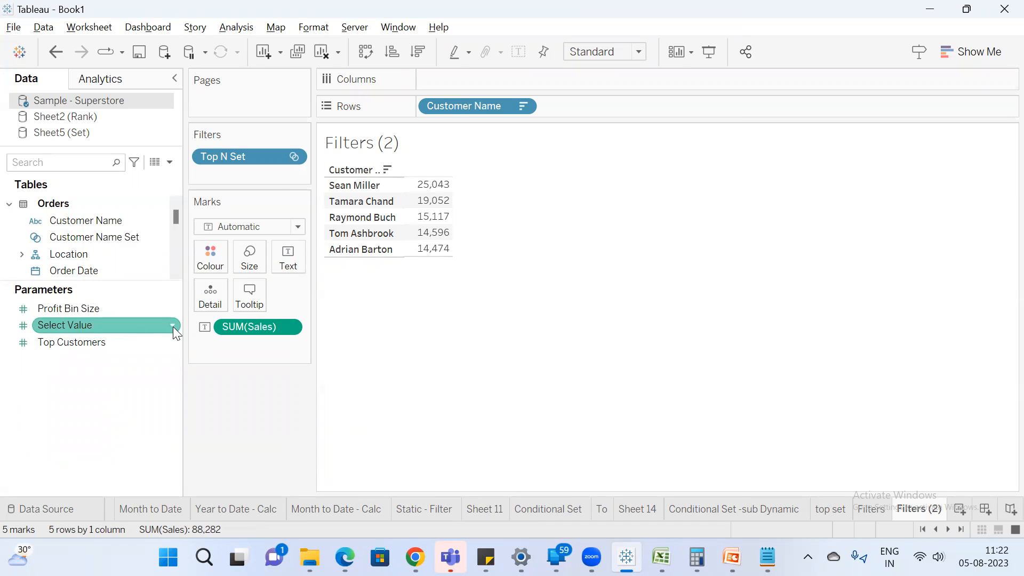
{"action": "left_click", "coordinate": [173, 326]}
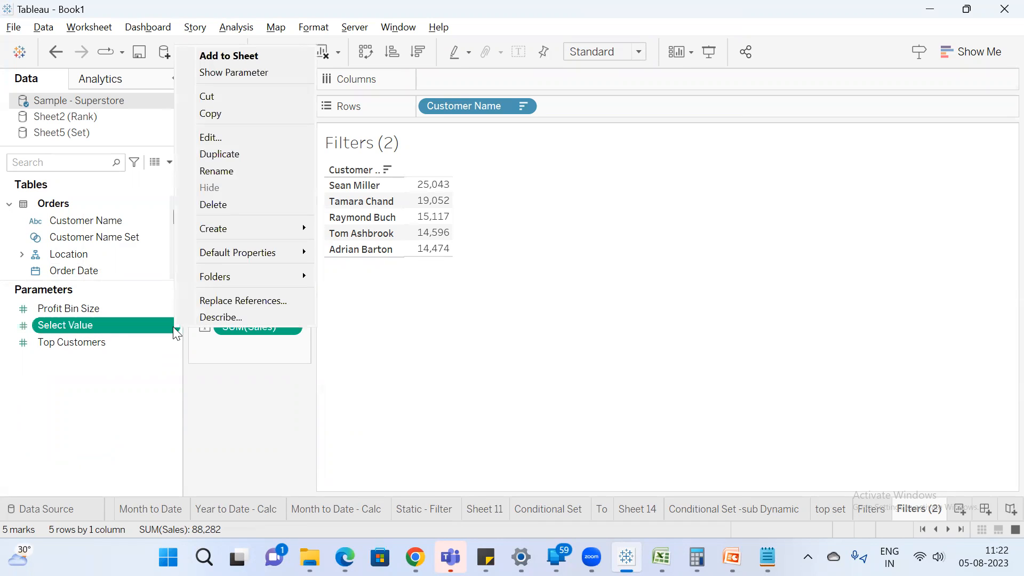
{"action": "left_click", "coordinate": [241, 72]}
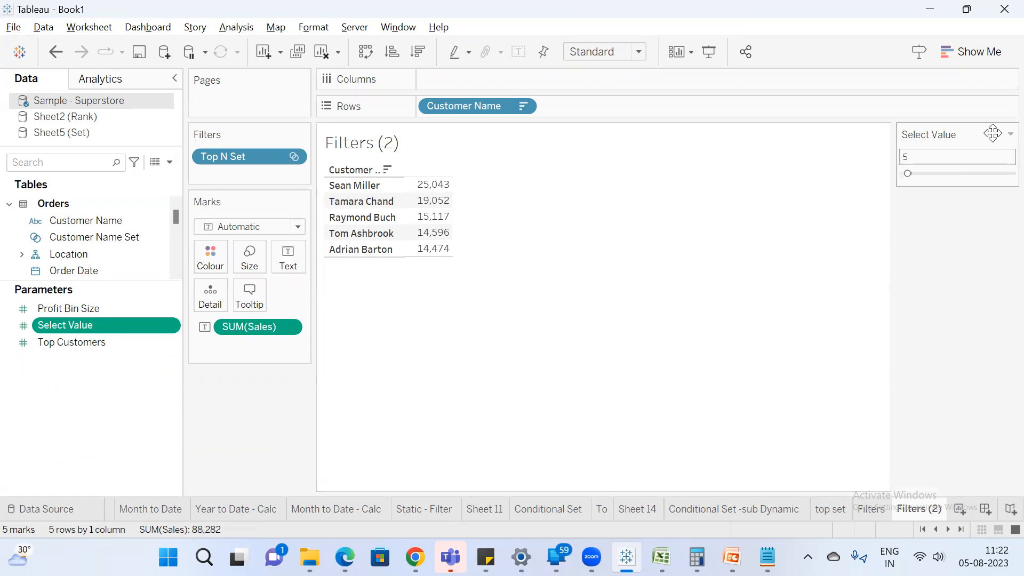
Switch the Select Value control from a slider to type-in entry and set its value to 10.
{"action": "left_click", "coordinate": [1011, 134]}
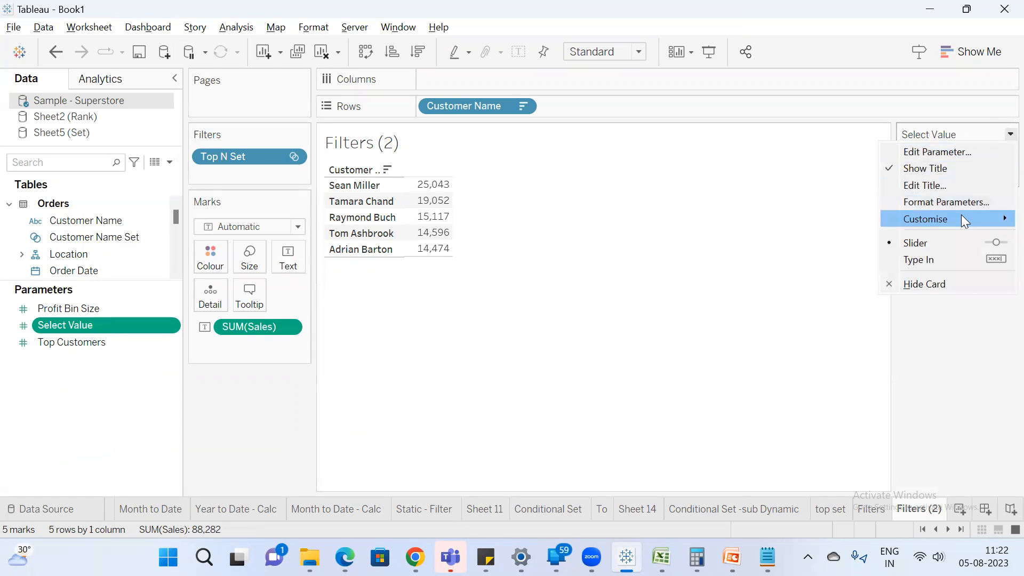
{"action": "left_click", "coordinate": [930, 261]}
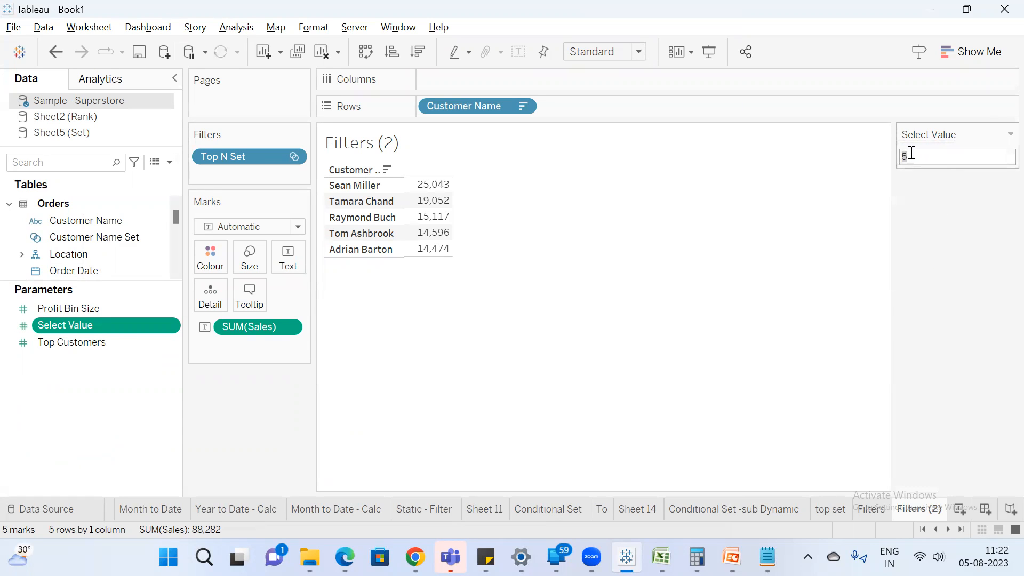
{"action": "key", "text": "BackSpace"}
{"action": "type", "text": "10"}
{"action": "key", "text": "Return"}
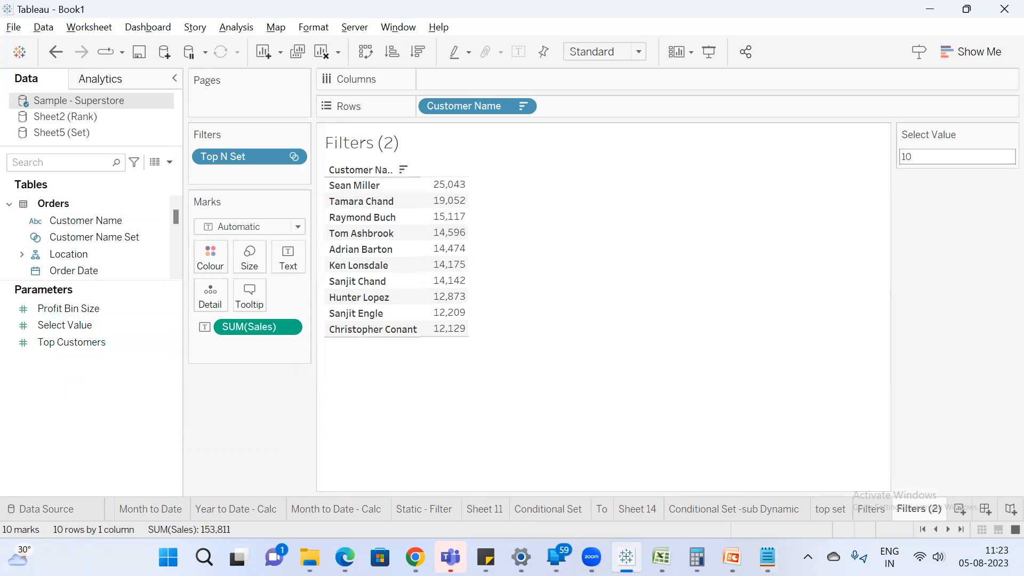
Start another set from Customer Name using all members, limited to the top Select Value customers by sum of Sales.
{"action": "left_click", "coordinate": [107, 227]}
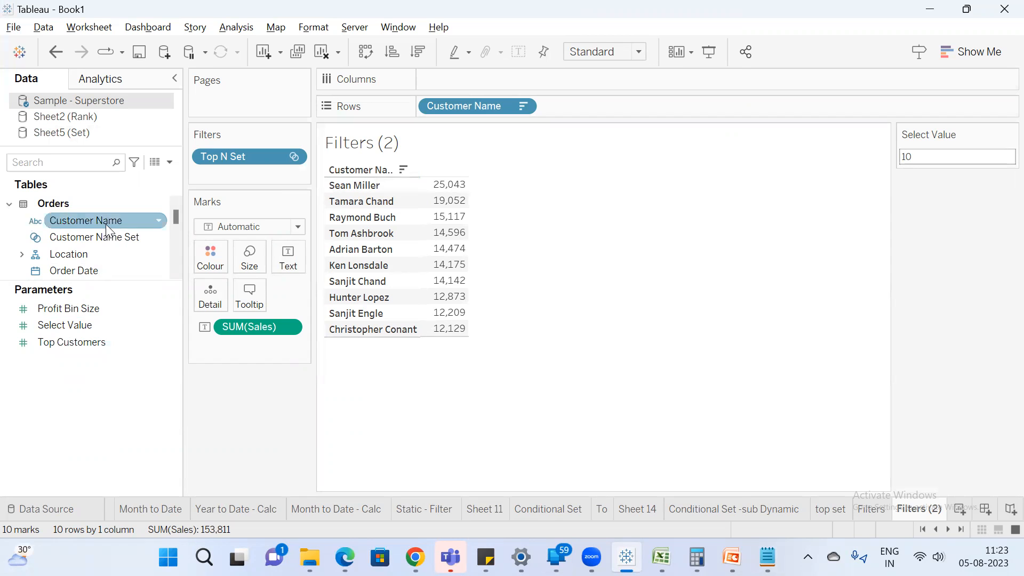
{"action": "right_click", "coordinate": [106, 224]}
{"action": "mouse_move", "coordinate": [165, 350]}
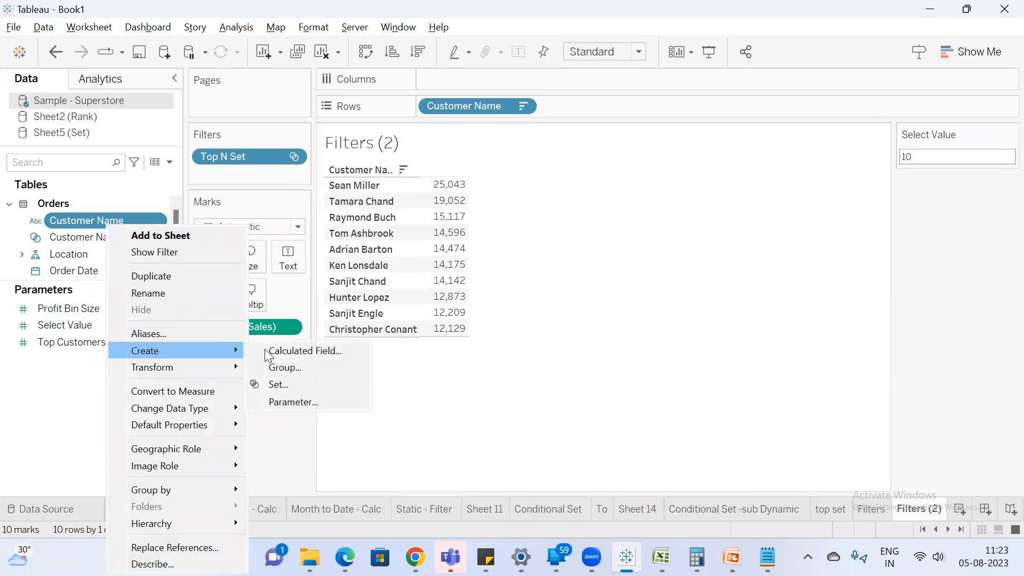
{"action": "left_click", "coordinate": [304, 384]}
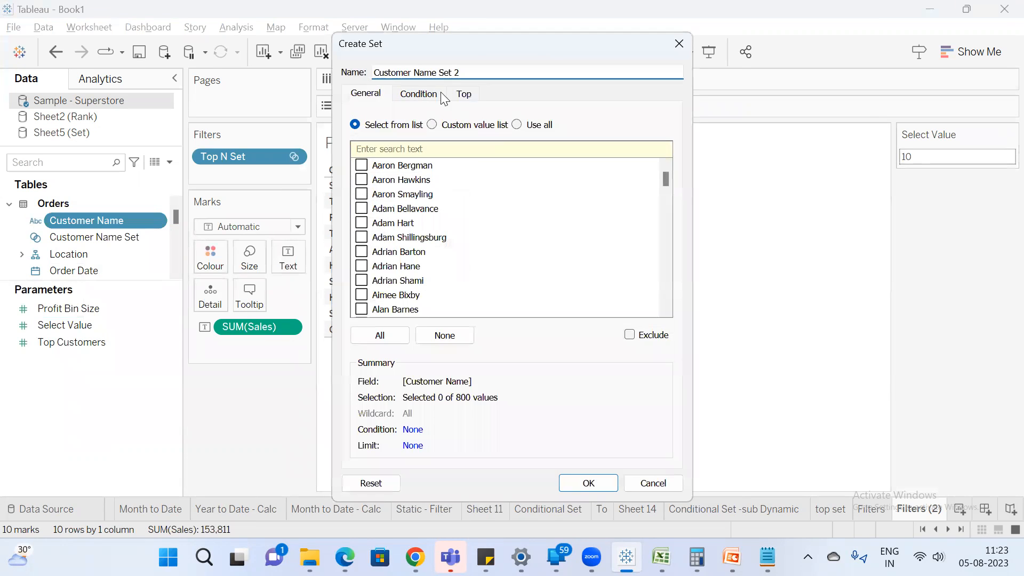
{"action": "left_click", "coordinate": [538, 124]}
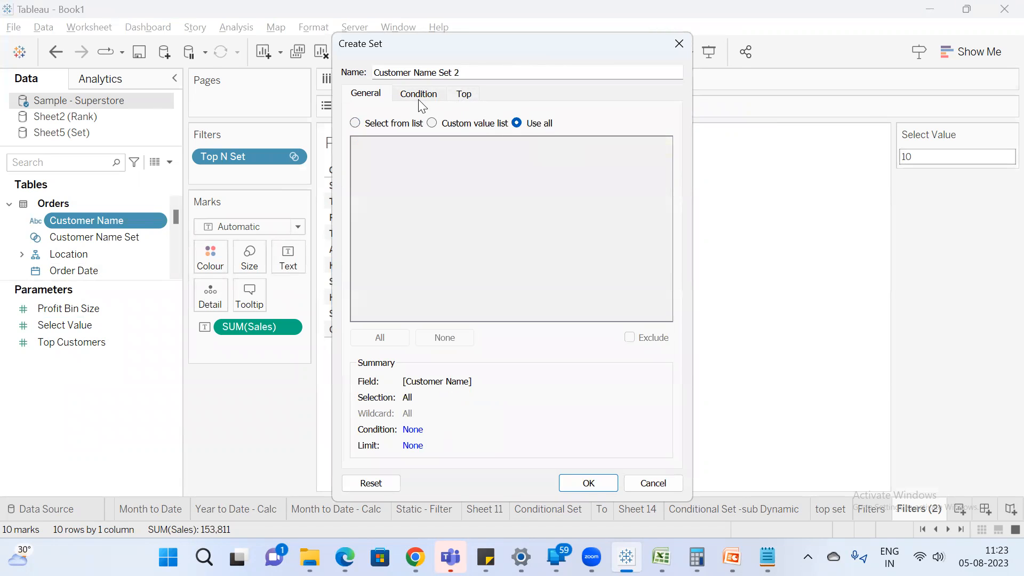
{"action": "left_click", "coordinate": [464, 95]}
{"action": "left_click", "coordinate": [367, 135]}
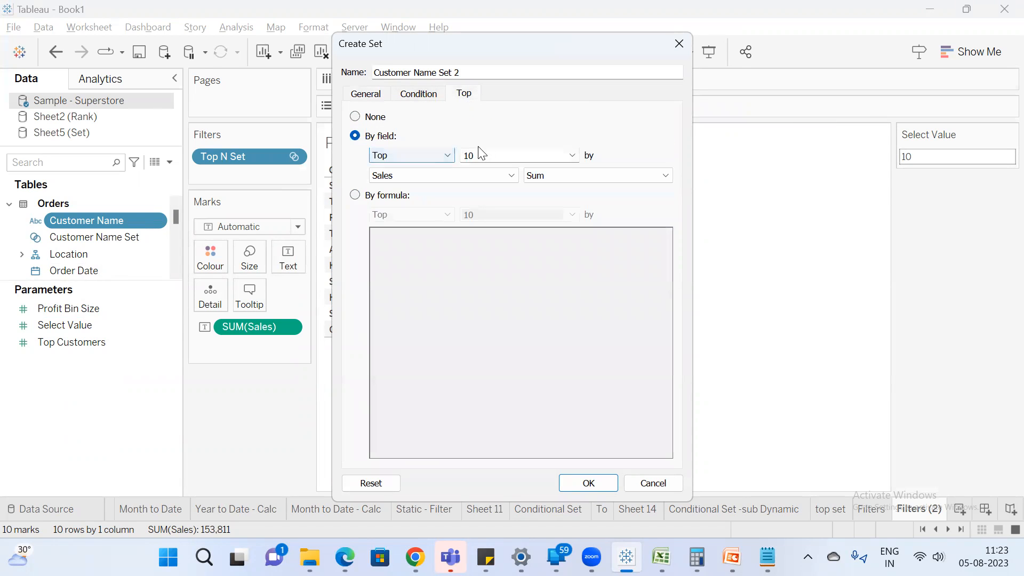
{"action": "left_click", "coordinate": [571, 155]}
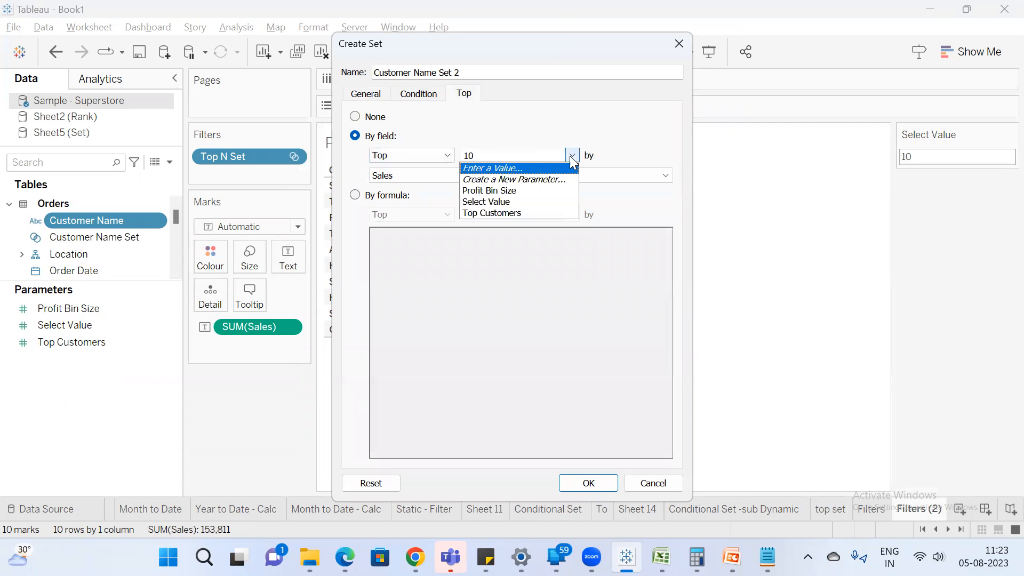
{"action": "left_click", "coordinate": [520, 201]}
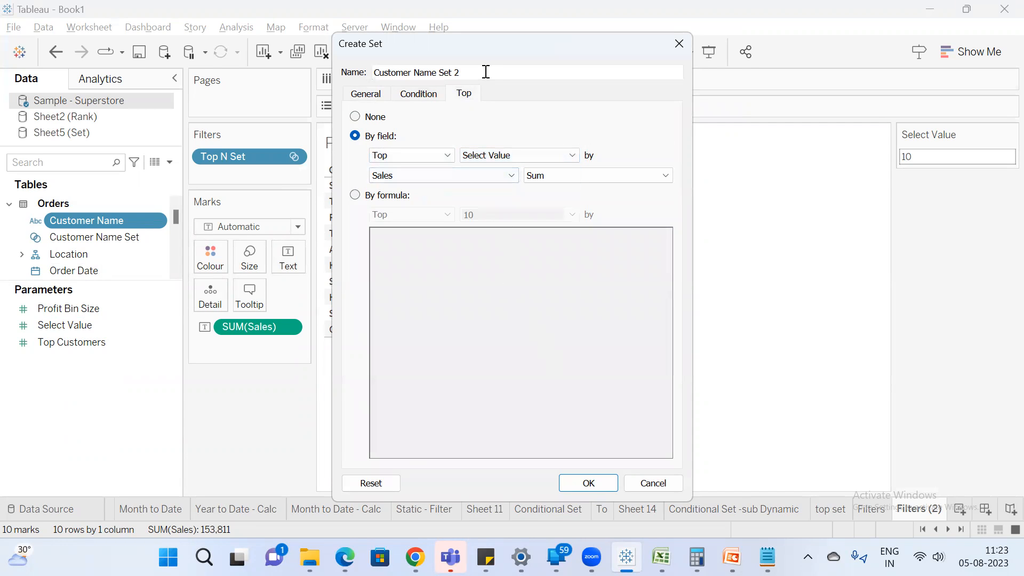
Save the new set as "Bottom N Set" and replace the worksheet's Top N Set filter with it.
{"action": "left_click_drag", "start_coordinate": [491, 70], "coordinate": [42, 8]}
{"action": "type", "text": "V"}
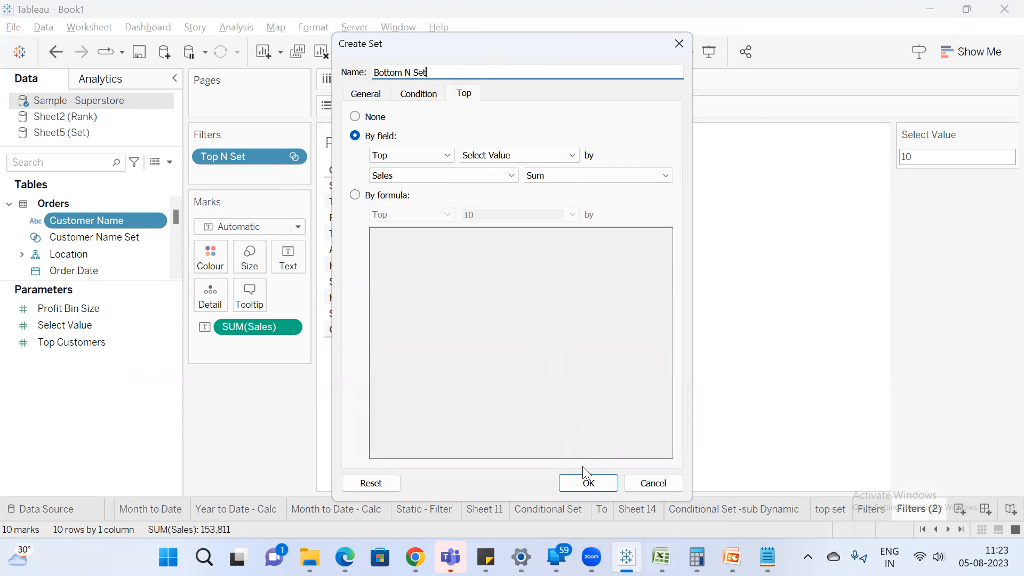
{"action": "left_click", "coordinate": [583, 486]}
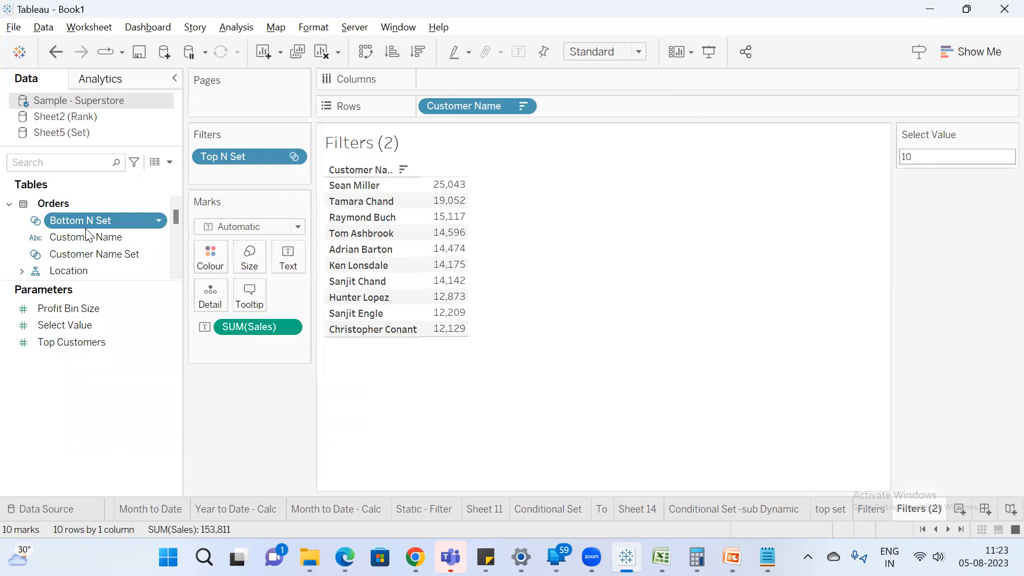
{"action": "left_click_drag", "start_coordinate": [233, 157], "coordinate": [254, 458]}
{"action": "left_click_drag", "start_coordinate": [81, 218], "coordinate": [225, 153]}
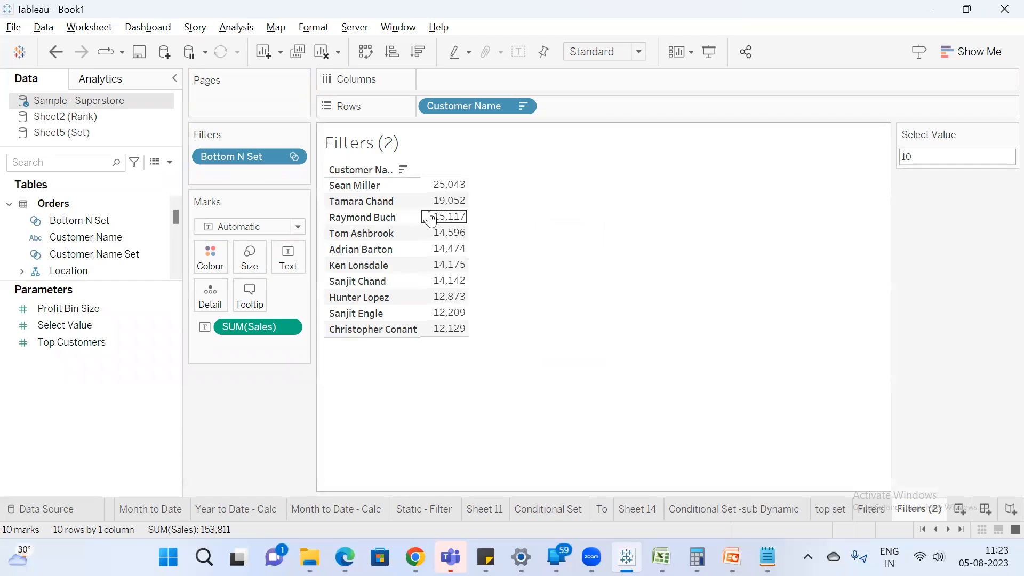
Edit Bottom N Set to use the bottom Select Value customers by sum of Sales, and check the filtered table.
{"action": "right_click", "coordinate": [88, 220]}
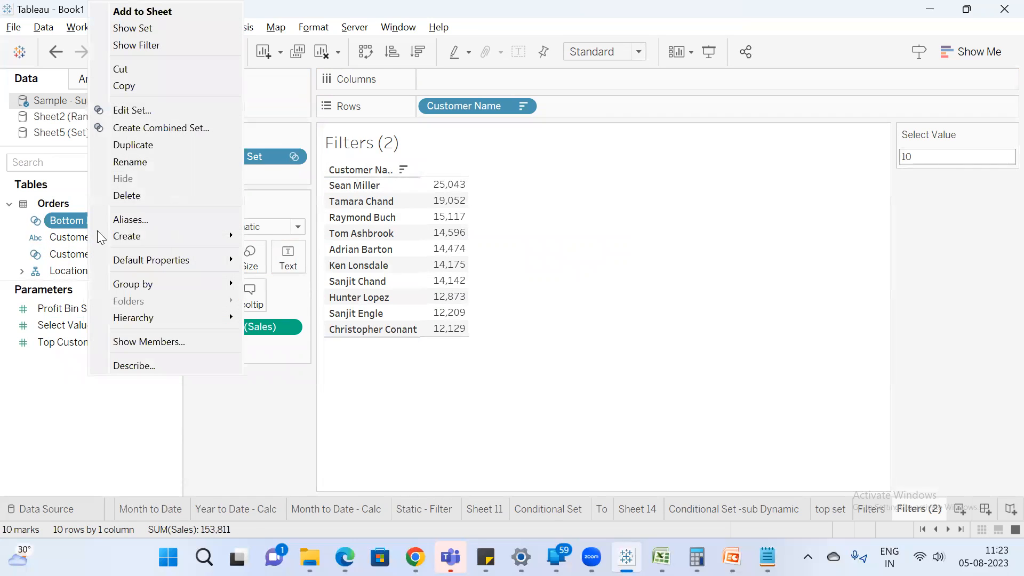
{"action": "left_click", "coordinate": [143, 110]}
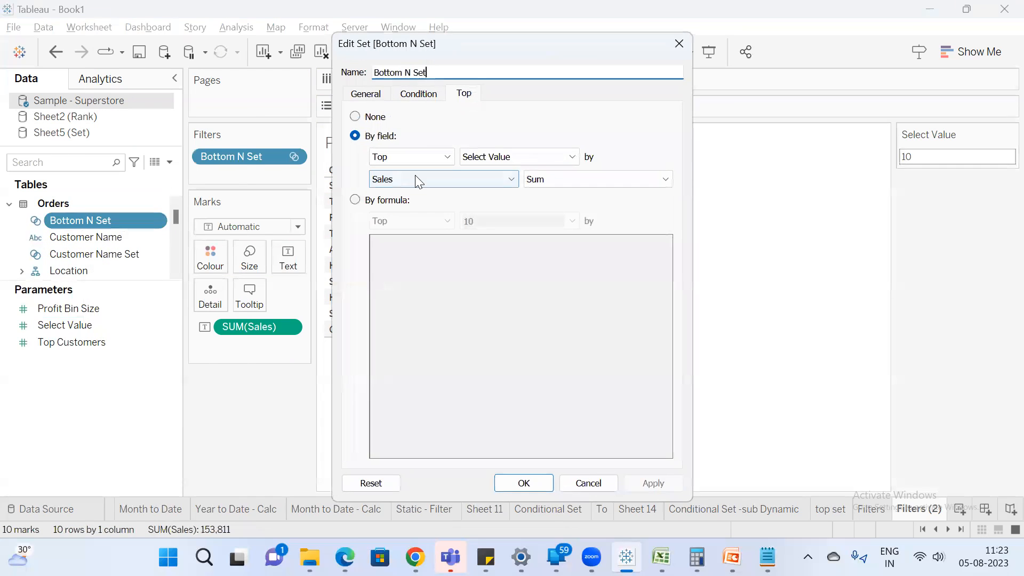
{"action": "left_click", "coordinate": [393, 158]}
{"action": "left_click", "coordinate": [395, 180]}
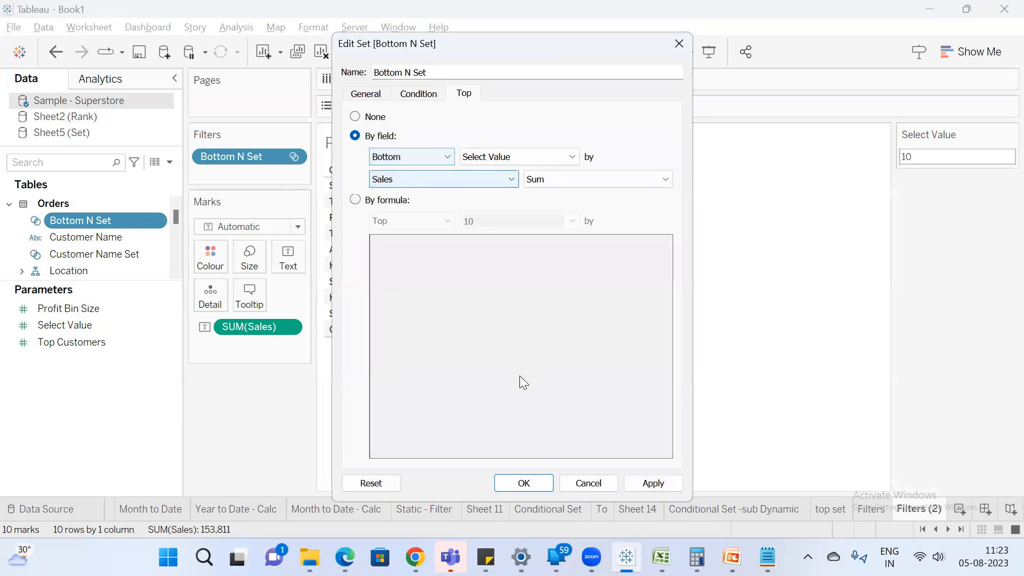
{"action": "left_click", "coordinate": [513, 484]}
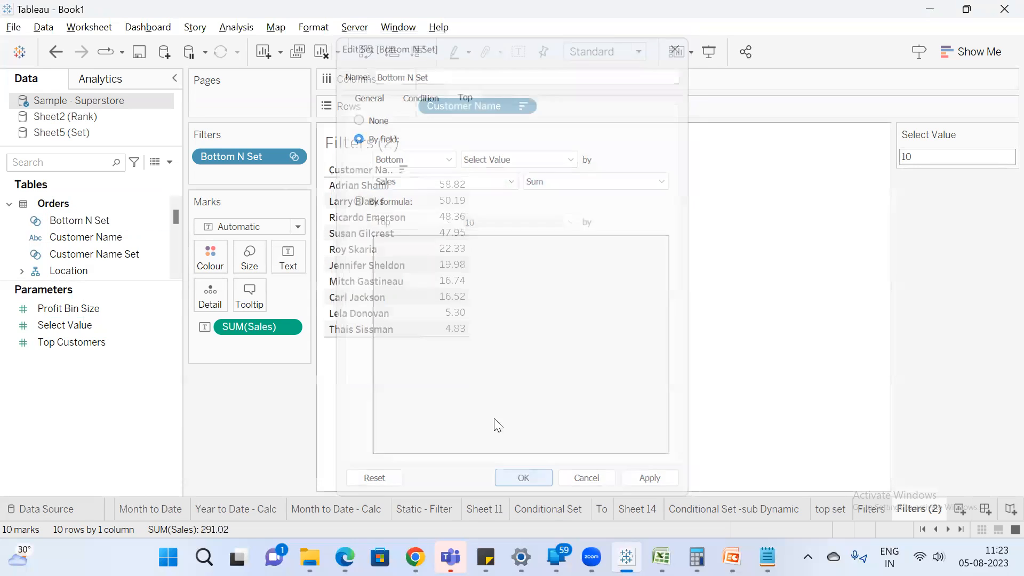
{"action": "left_click_drag", "start_coordinate": [445, 180], "coordinate": [437, 329]}
{"action": "left_click", "coordinate": [876, 266]}
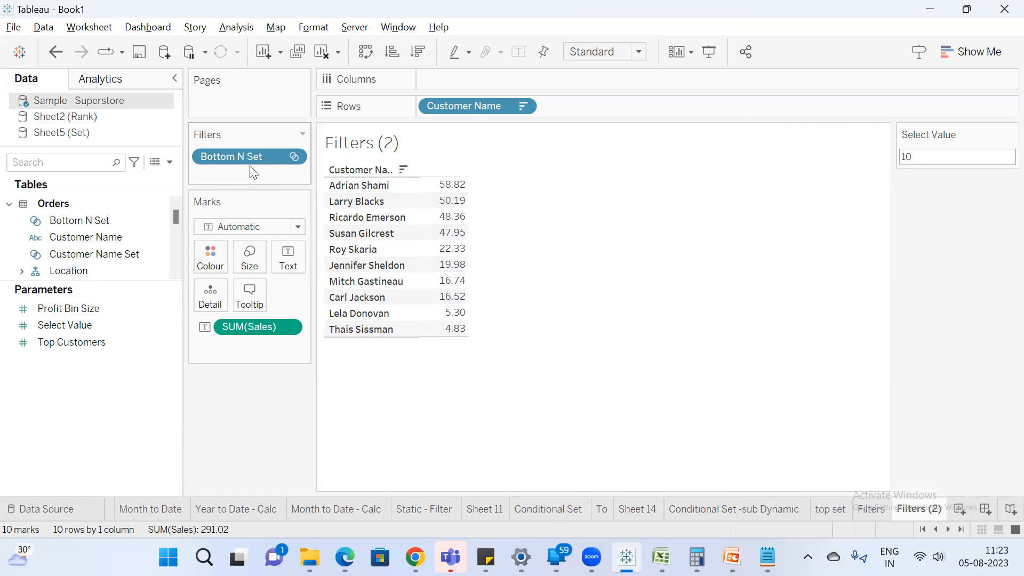
Remove the Bottom N Set filter and start a combined set from Bottom N Set and Top N Set.
{"action": "left_click_drag", "start_coordinate": [244, 157], "coordinate": [128, 230]}
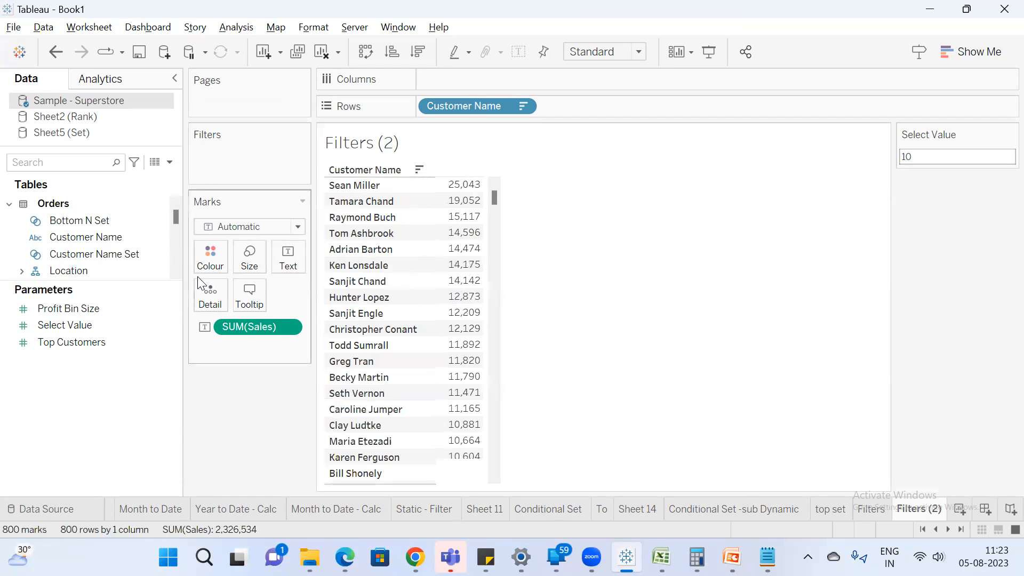
{"action": "left_click_drag", "start_coordinate": [136, 280], "coordinate": [135, 460]}
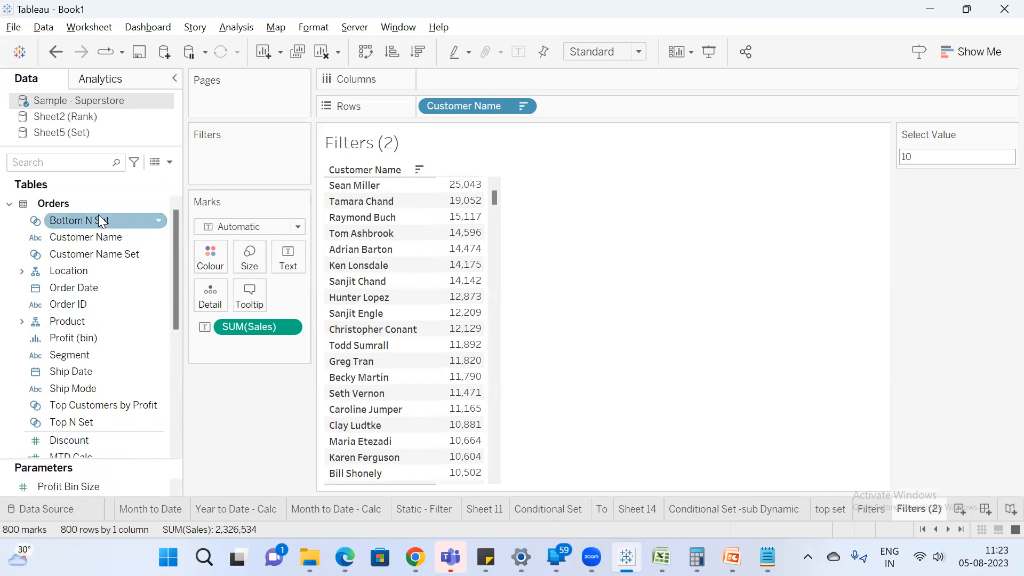
{"action": "left_click", "coordinate": [102, 221]}
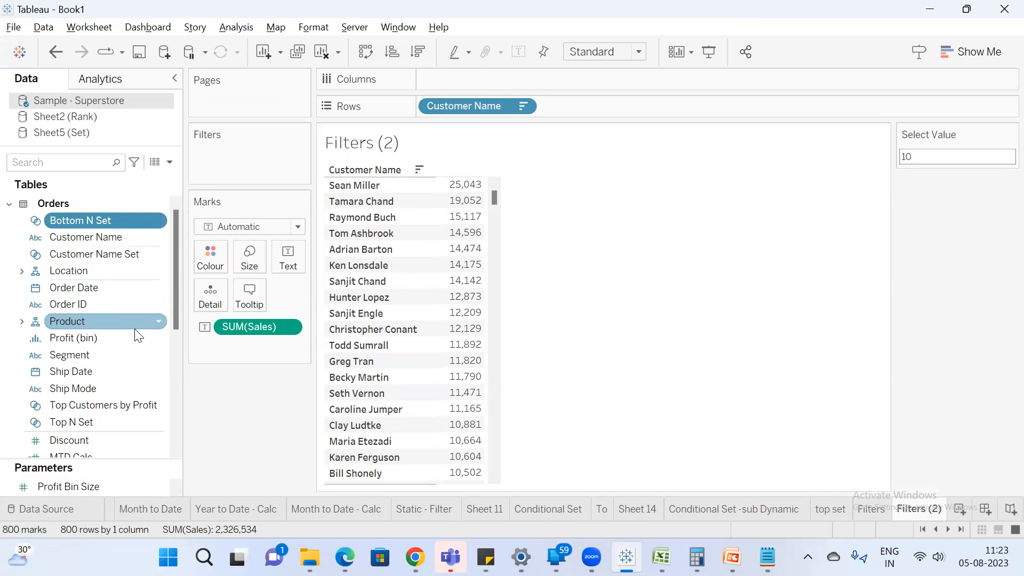
{"action": "scroll", "coordinate": [139, 335], "scroll_direction": "down", "scroll_amount": 5}
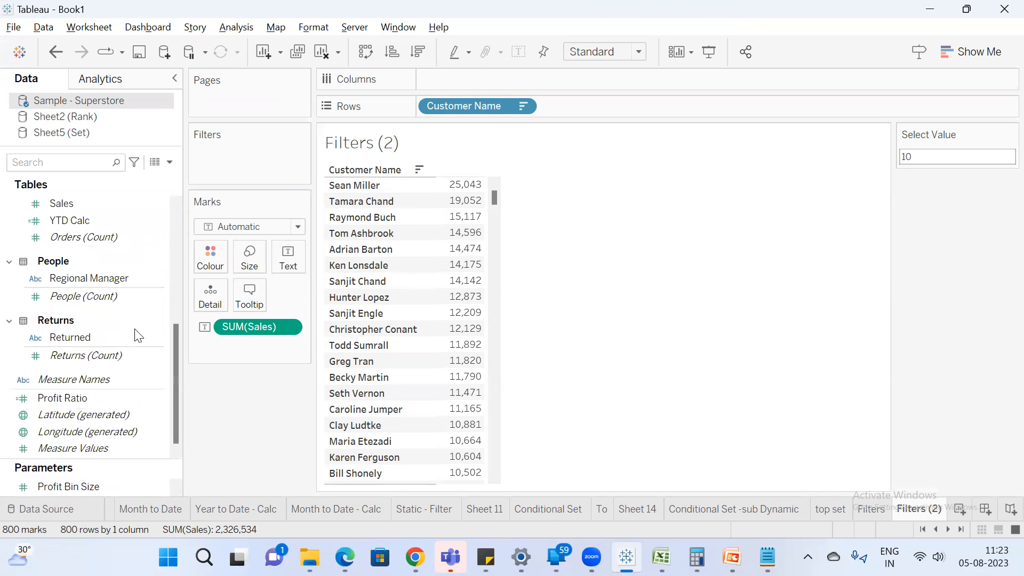
{"action": "scroll", "coordinate": [138, 335], "scroll_direction": "up", "scroll_amount": 5}
{"action": "left_click", "coordinate": [84, 424], "text": "ctrl"}
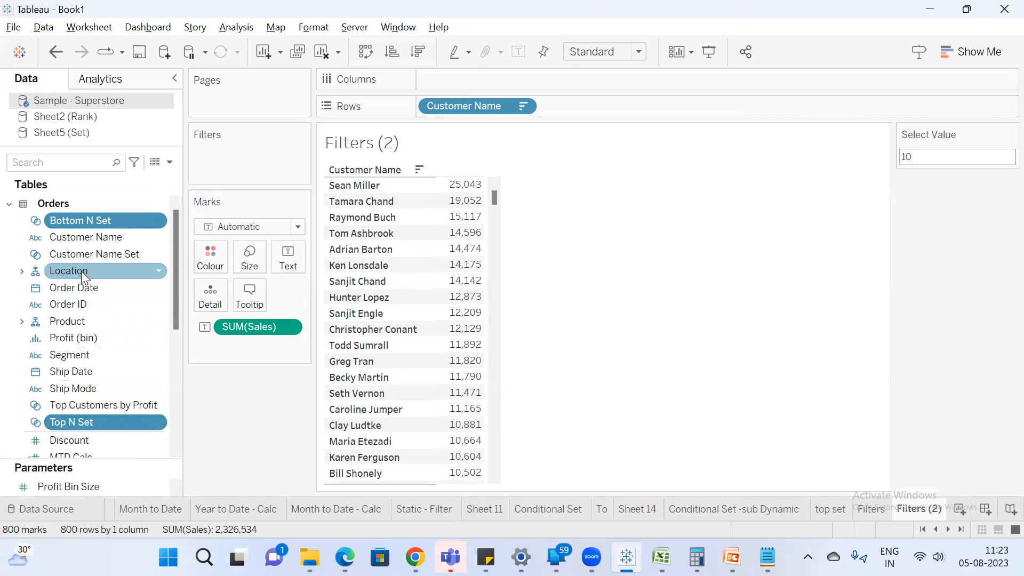
{"action": "right_click", "coordinate": [115, 420]}
{"action": "left_click", "coordinate": [155, 262]}
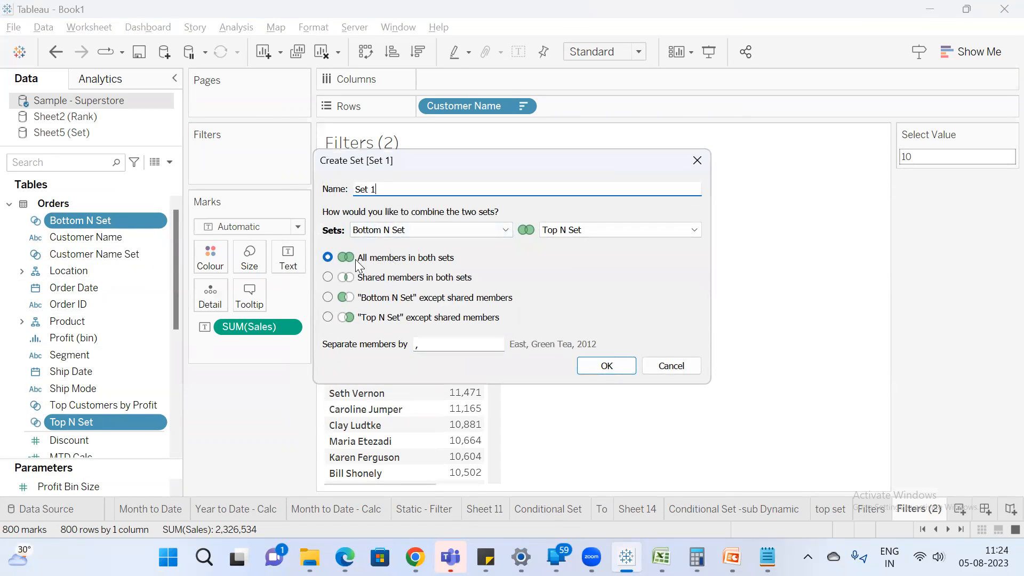
Name the combined set "Top & Bottom N Set" and save it with all members in both sets.
{"action": "left_click_drag", "start_coordinate": [599, 164], "coordinate": [787, 172]}
{"action": "triple_click", "coordinate": [583, 197]}
{"action": "type", "text": "Top & Bottom N"}
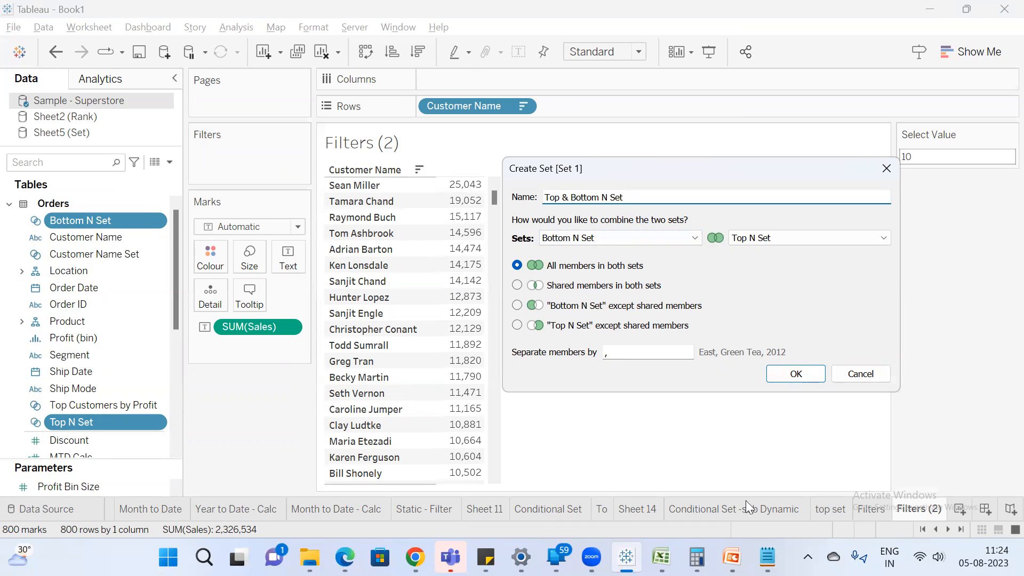
{"action": "left_click", "coordinate": [779, 372]}
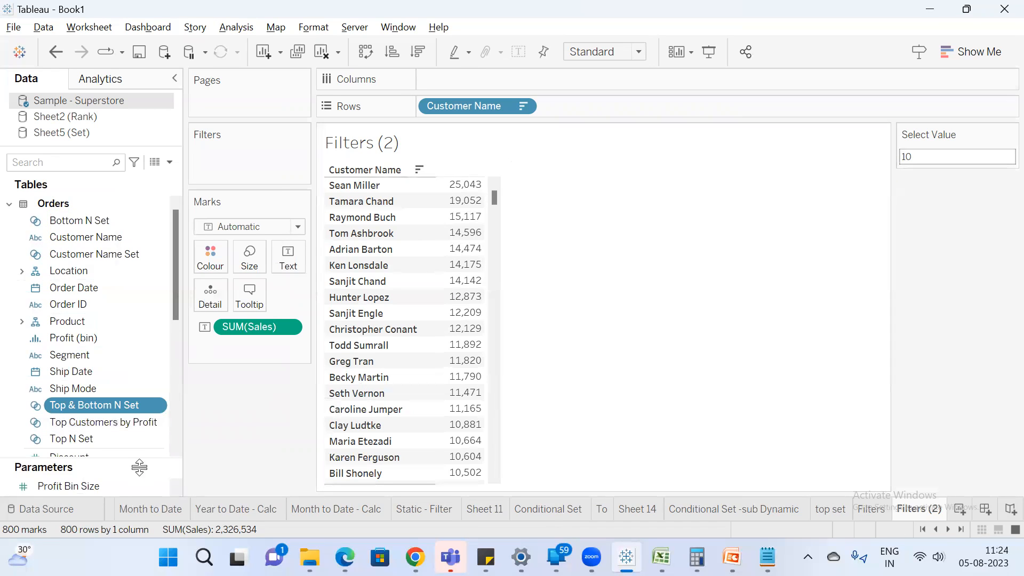
Filter the customer worksheet by Top & Bottom N Set and set the Select Value parameter to 5.
{"action": "left_click_drag", "start_coordinate": [94, 408], "coordinate": [235, 163]}
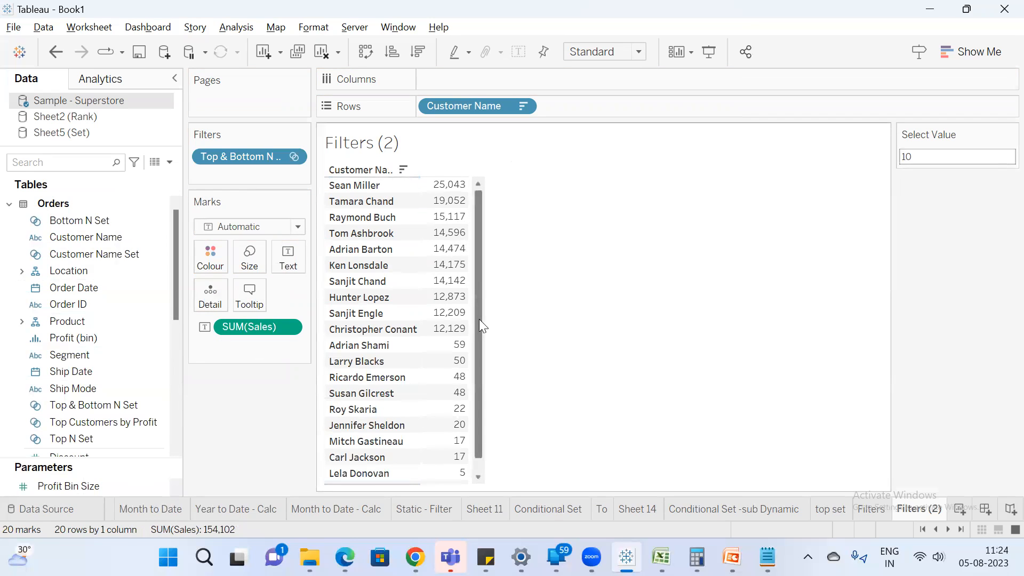
{"action": "scroll", "coordinate": [479, 319], "scroll_direction": "down", "scroll_amount": 1}
{"action": "left_click", "coordinate": [926, 153]}
{"action": "type", "text": "5"}
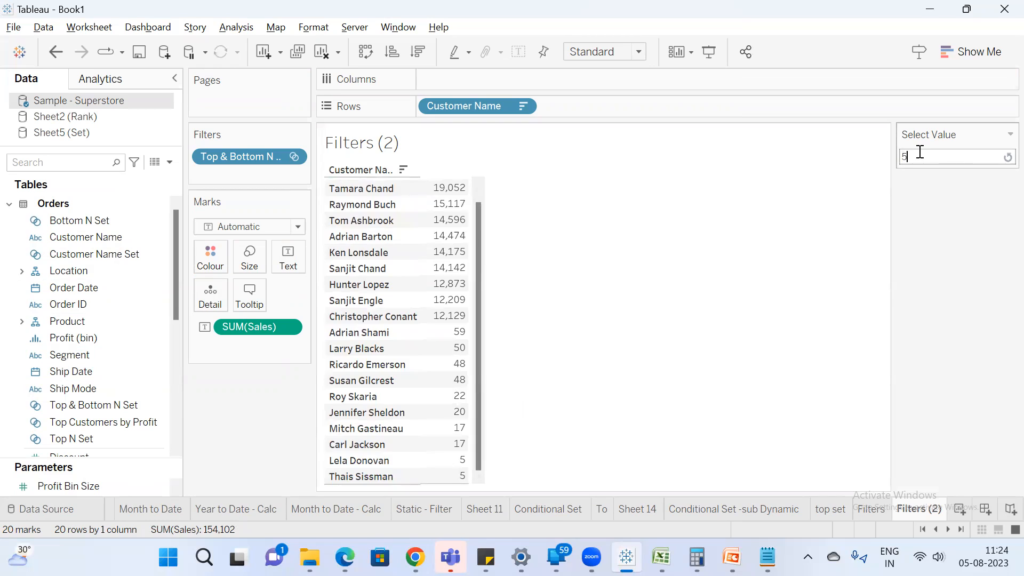
{"action": "key", "text": "Return"}
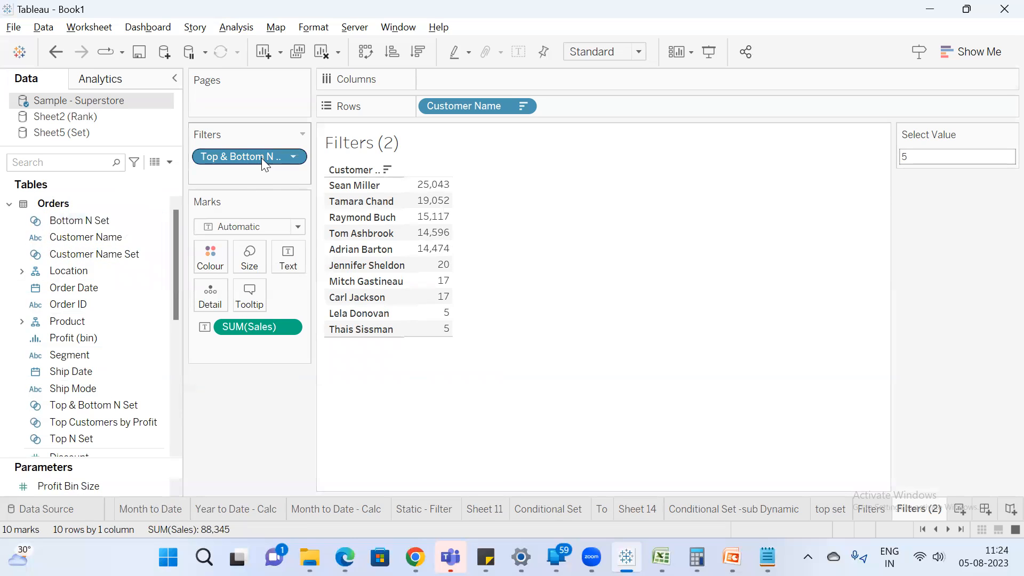
Set the Select Value parameter to 10.
{"action": "left_click", "coordinate": [936, 154]}
{"action": "type", "text": "10"}
{"action": "key", "text": "Return"}
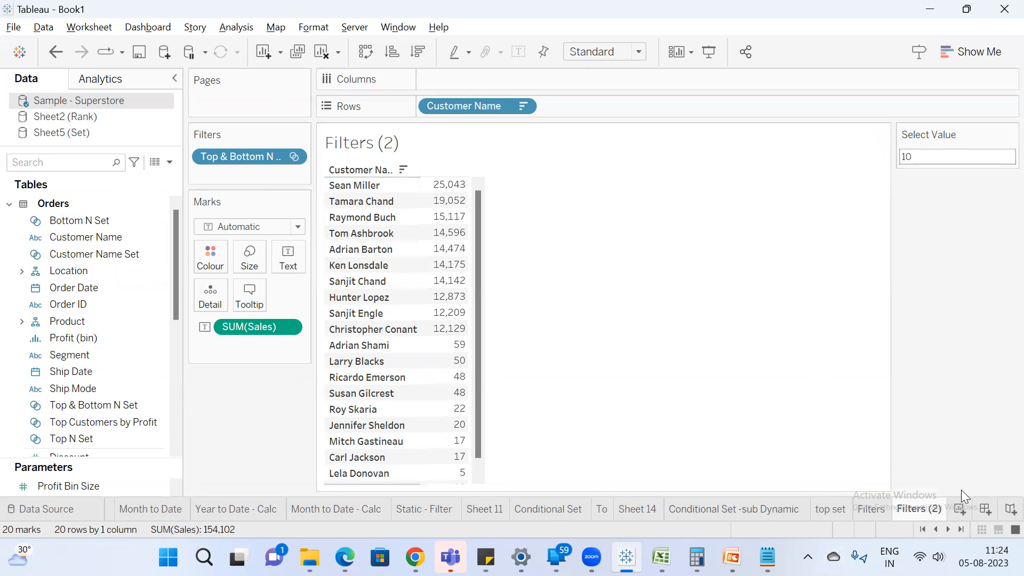
Rename the Filters (2) worksheet as "Top & Bottom Set".
{"action": "left_click", "coordinate": [924, 507]}
{"action": "type", "text": "Top & Bottom Set"}
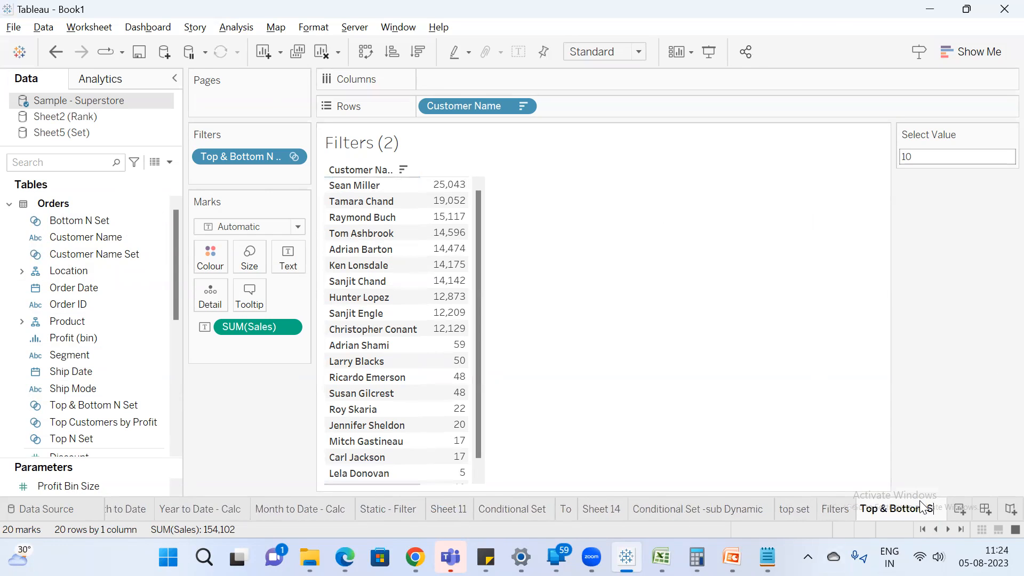
{"action": "key", "text": "Return"}
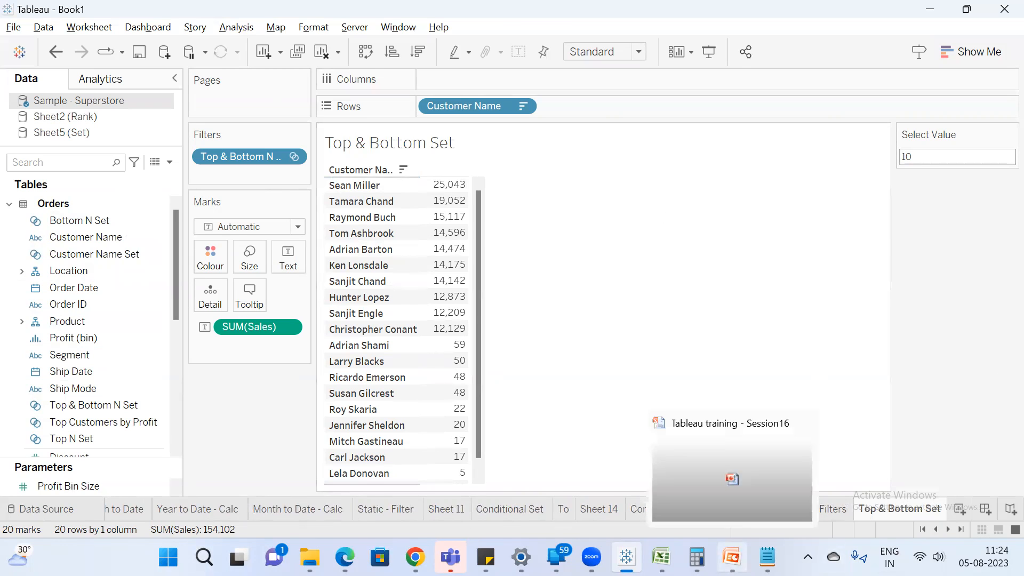
Switch to the PowerPoint training deck and go through the Conditional Sets slide to the first How to create Bins slide.
{"action": "left_click", "coordinate": [732, 557]}
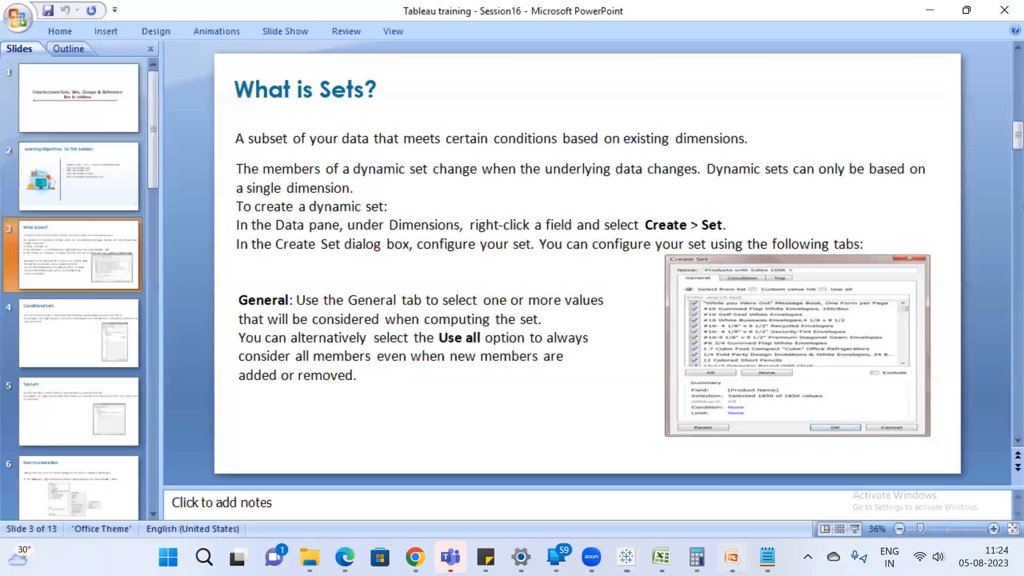
{"action": "left_click", "coordinate": [85, 346]}
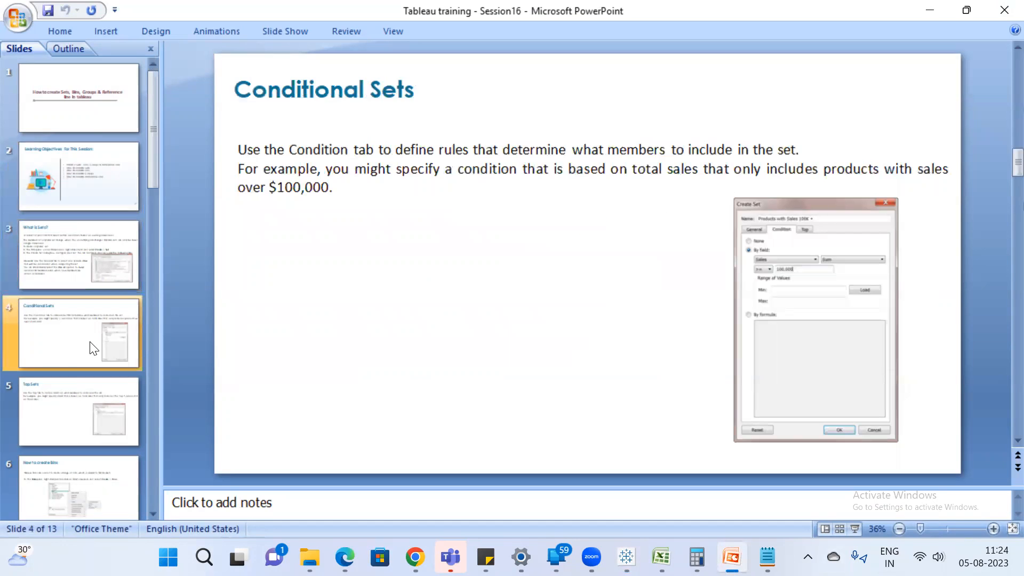
{"action": "key", "text": "Down"}
{"action": "key", "text": "Down"}
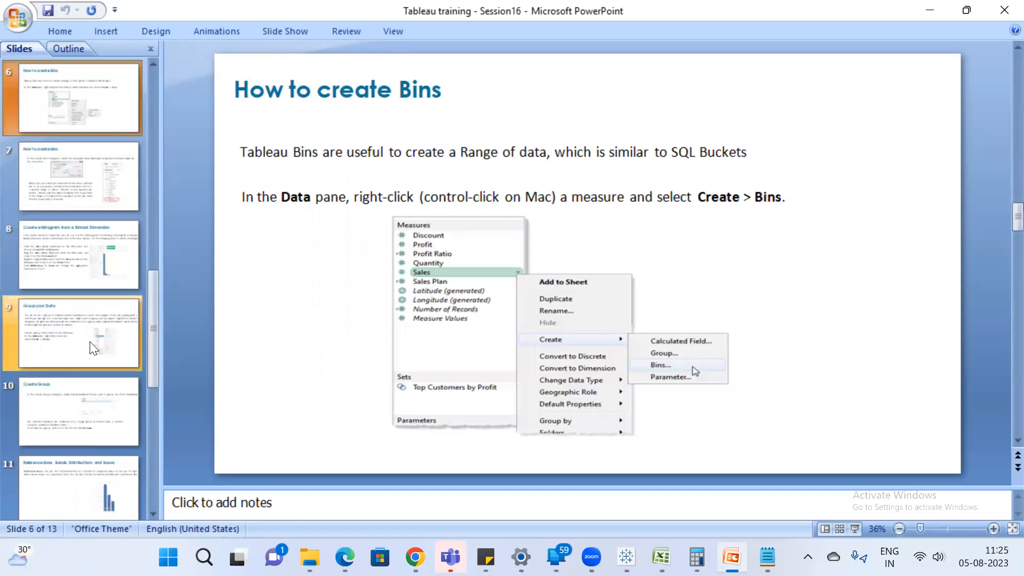
Switch to the Set workbook in Excel and slightly widen the Salary column on Sheet5.
{"action": "mouse_move", "coordinate": [766, 558]}
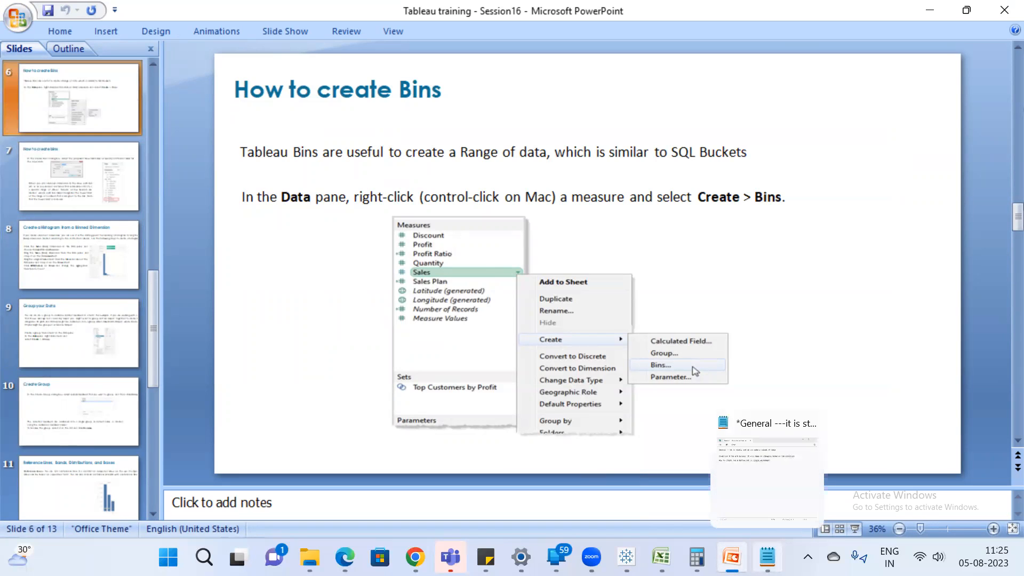
{"action": "mouse_move", "coordinate": [697, 558]}
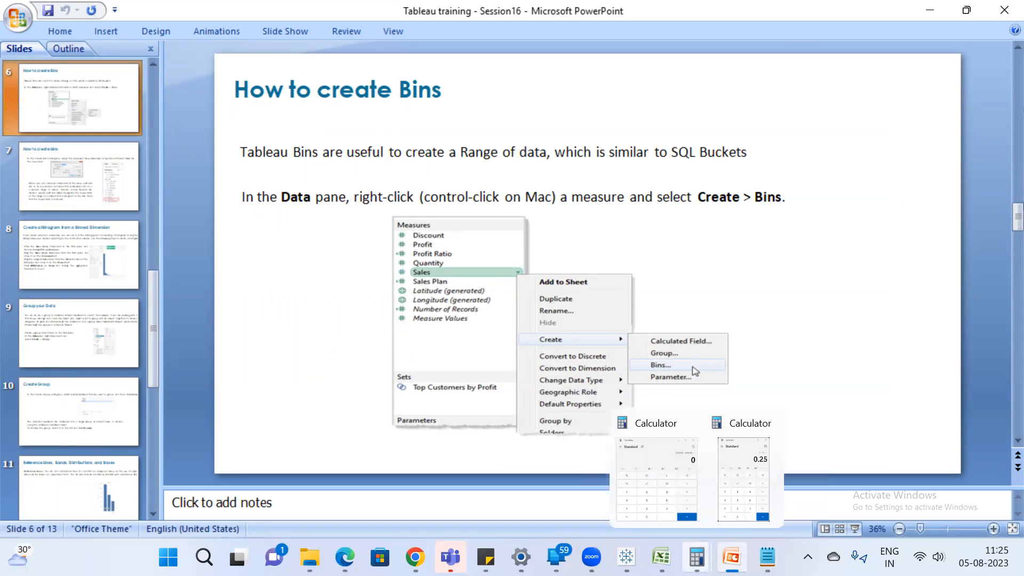
{"action": "mouse_move", "coordinate": [626, 557]}
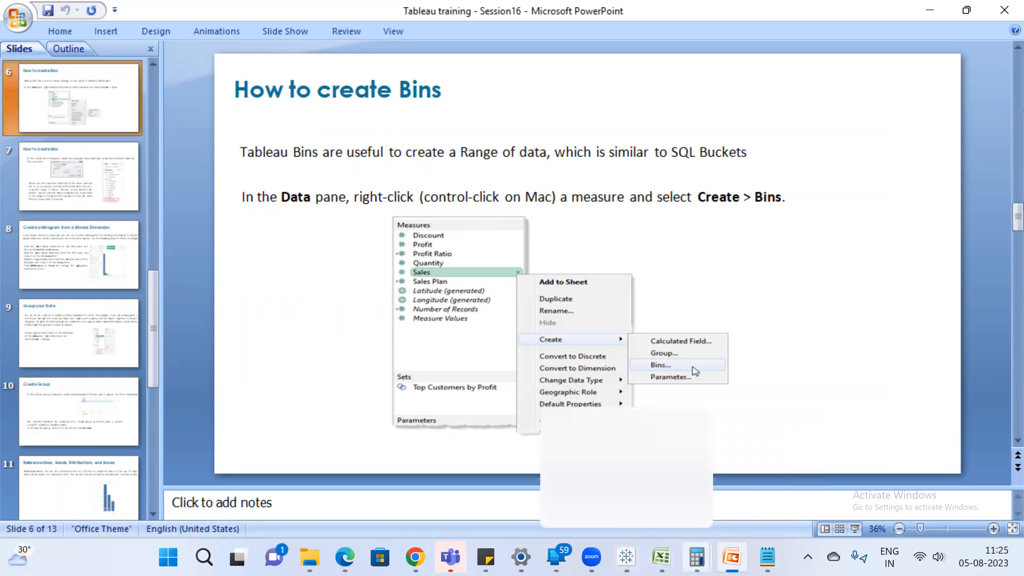
{"action": "left_click", "coordinate": [662, 558]}
{"action": "left_click", "coordinate": [358, 206]}
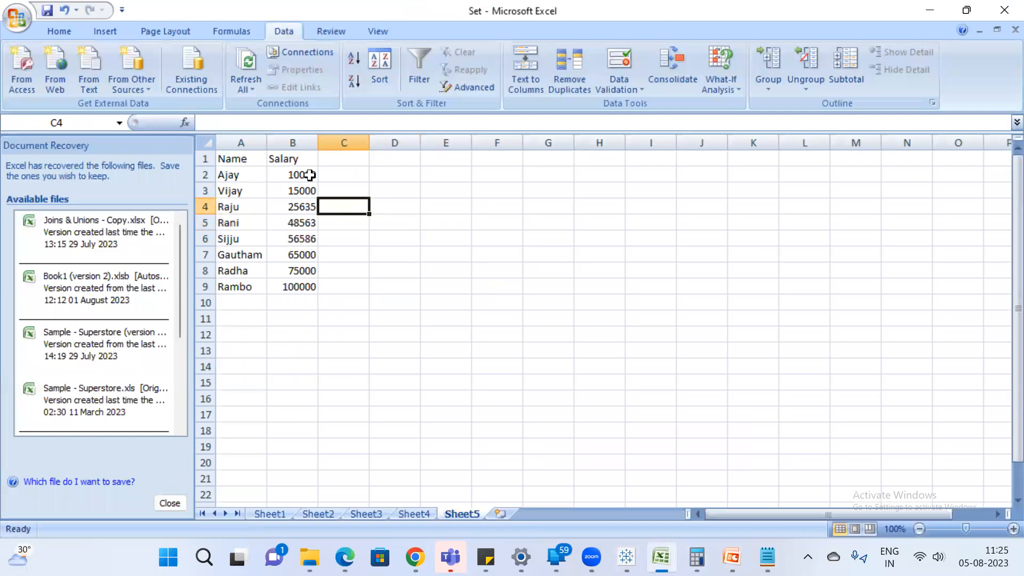
{"action": "left_click_drag", "start_coordinate": [320, 140], "coordinate": [337, 141]}
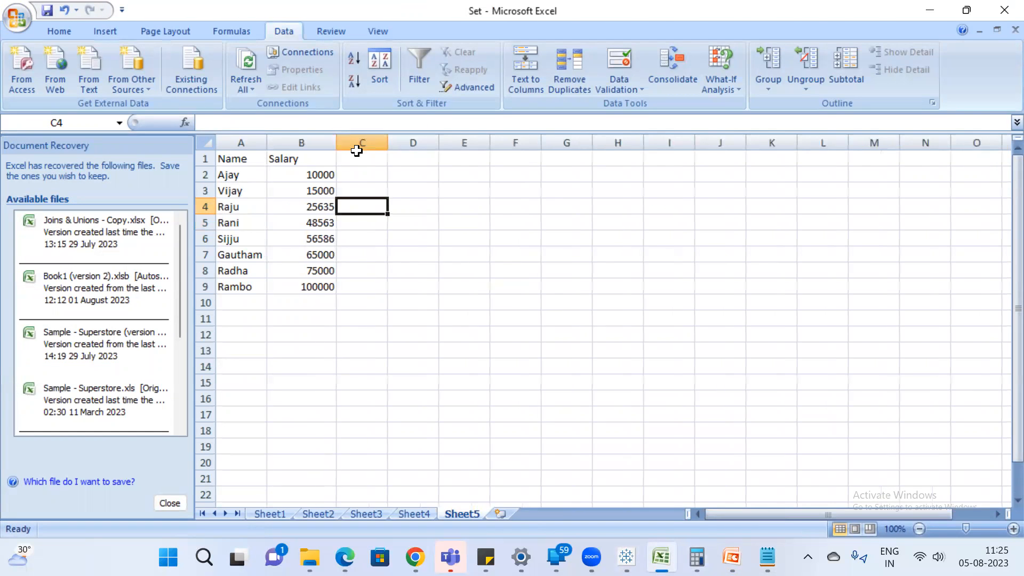
Extend the Name column with four more first names in cells A10 to A13, shortening the last one.
{"action": "left_click", "coordinate": [239, 301]}
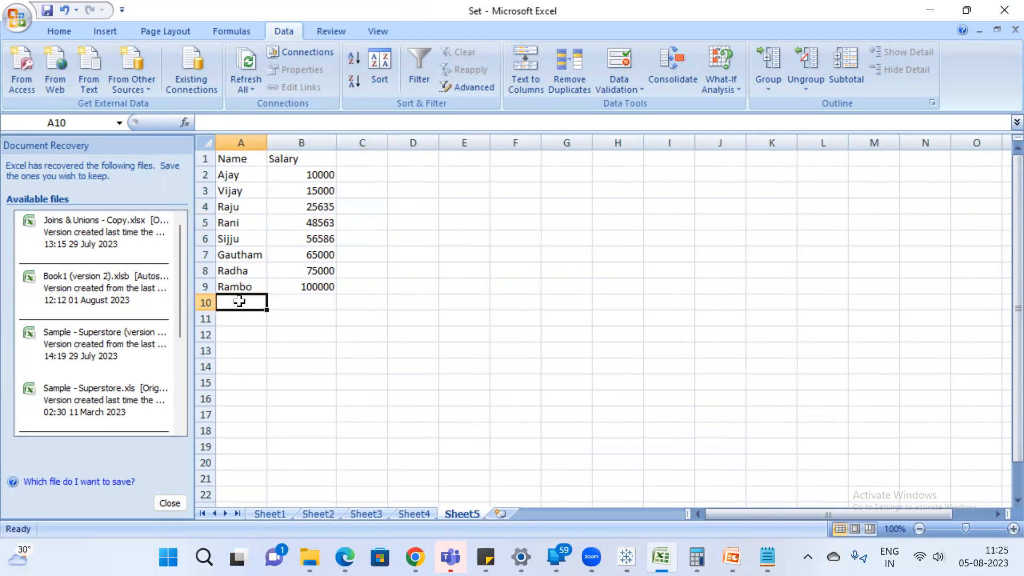
{"action": "type", "text": "Pawan"}
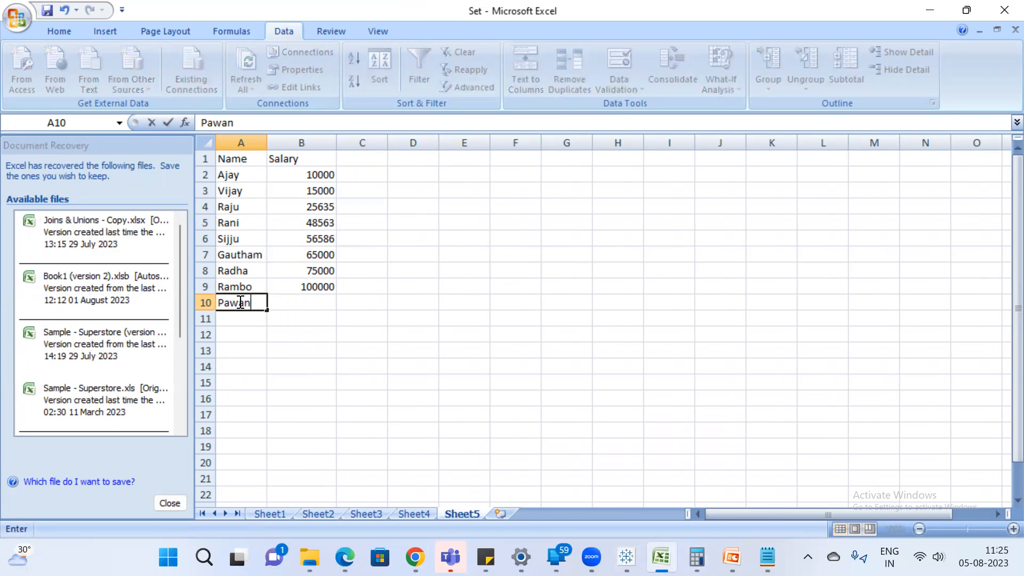
{"action": "key", "text": "Return"}
{"action": "type", "text": "Arjun"}
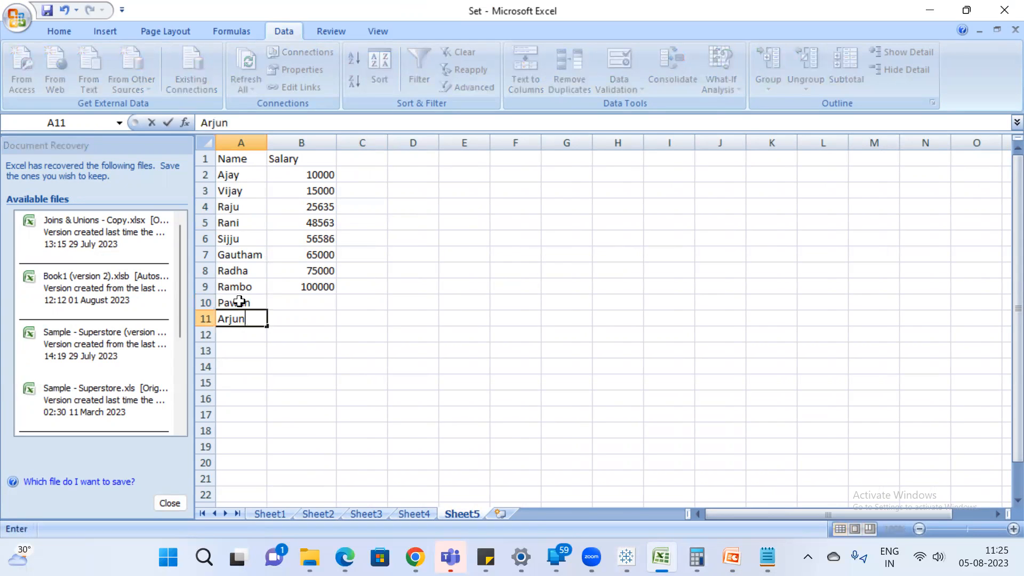
{"action": "key", "text": "Return"}
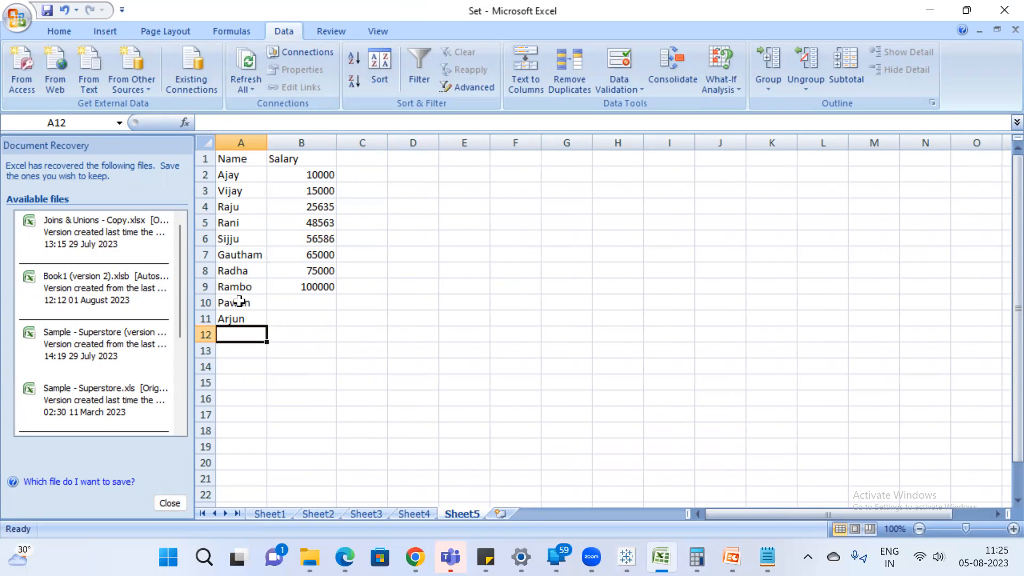
{"action": "type", "text": "Chiru"}
{"action": "key", "text": "Return"}
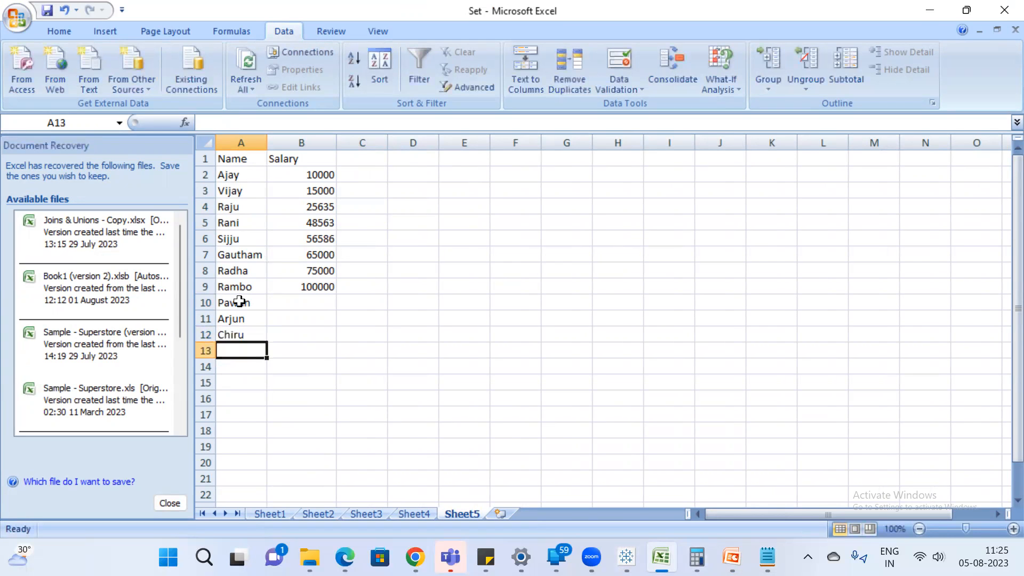
{"action": "type", "text": "Rambo"}
{"action": "key", "text": "Return"}
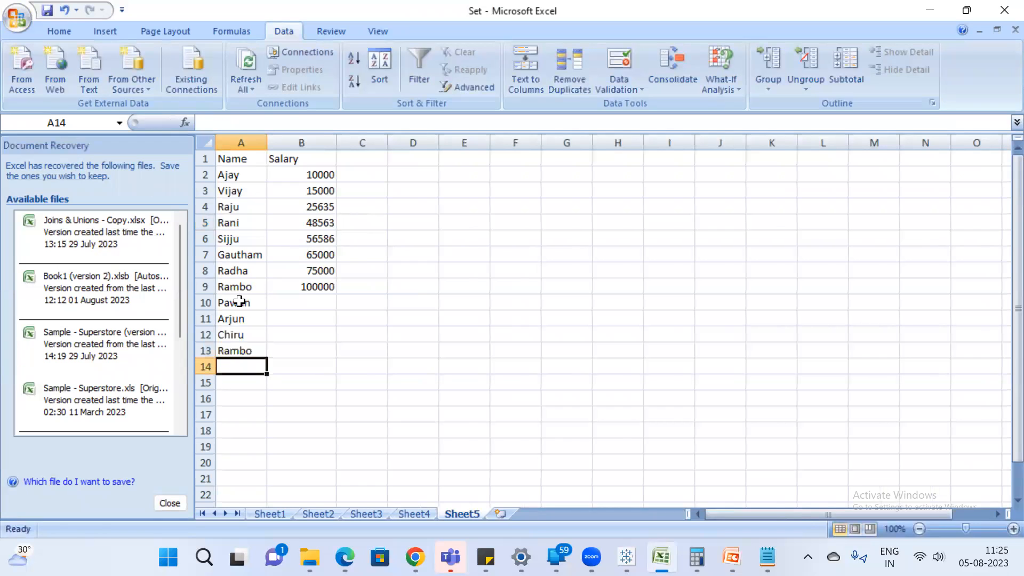
{"action": "double_click", "coordinate": [239, 350]}
{"action": "left_click_drag", "start_coordinate": [240, 350], "coordinate": [257, 350]}
{"action": "key", "text": "BackSpace"}
Enter salaries for the four added rows, with 78963, 125000 and 150000 in B11 to B13, and save the workbook.
{"action": "left_click", "coordinate": [319, 301]}
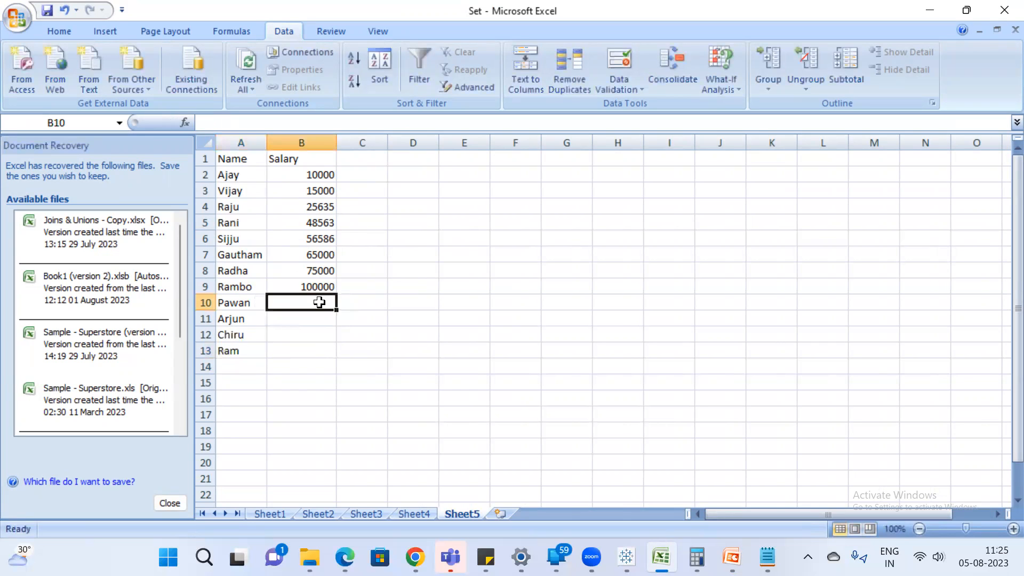
{"action": "type", "text": "65"}
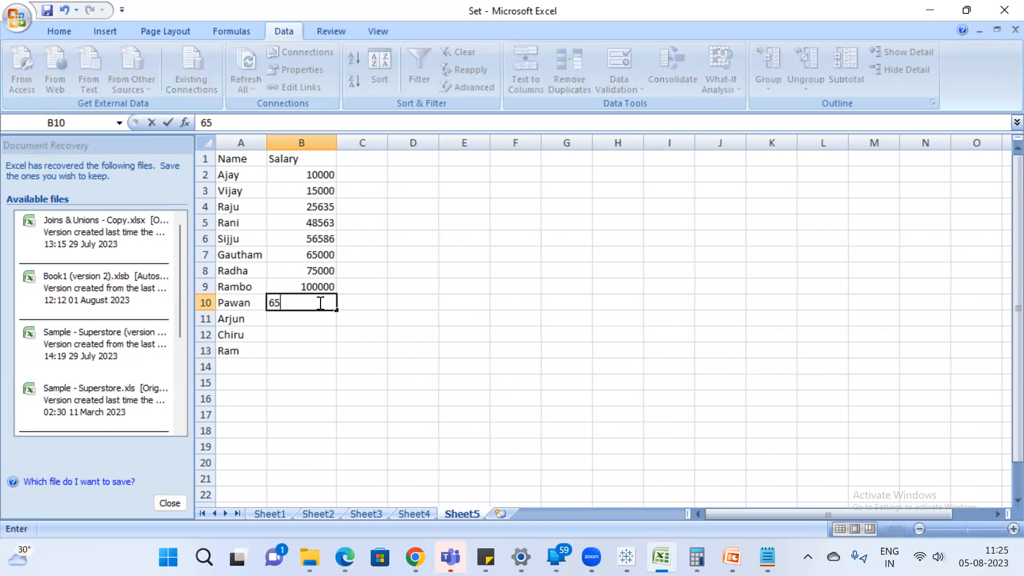
{"action": "type", "text": "0556"}
{"action": "key", "text": "Return"}
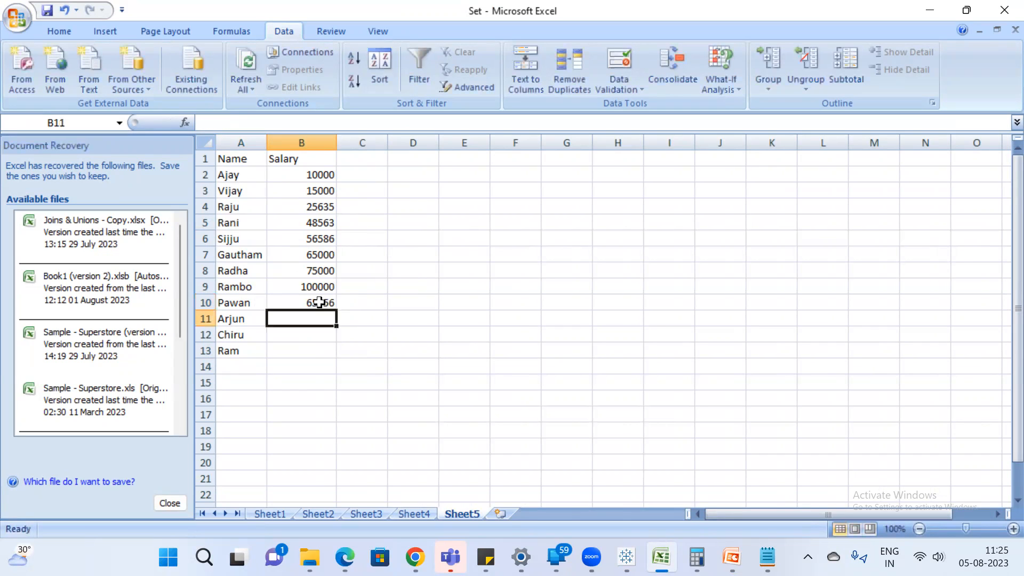
{"action": "type", "text": "78963"}
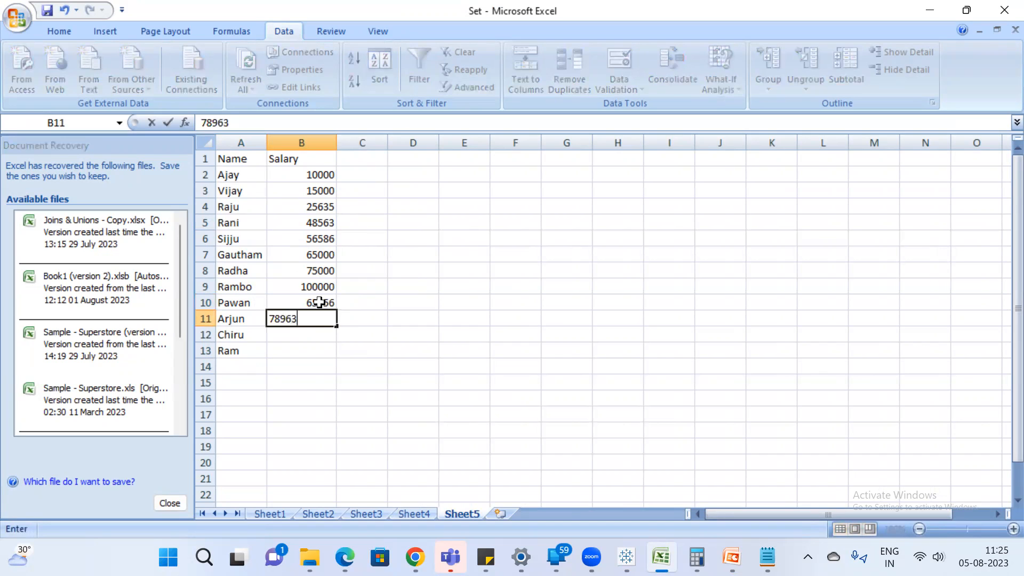
{"action": "key", "text": "Return"}
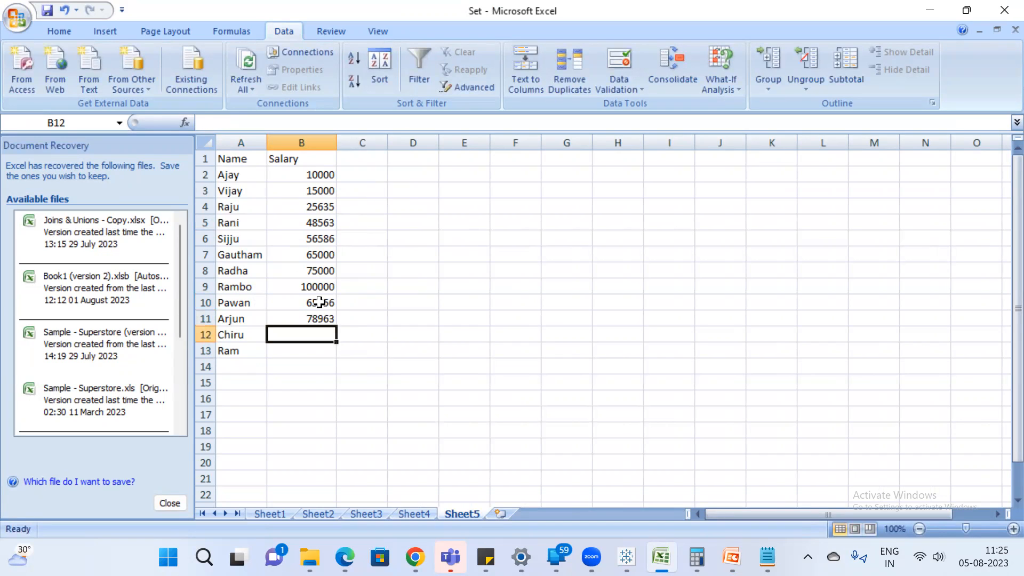
{"action": "type", "text": "125000"}
{"action": "key", "text": "Return"}
{"action": "type", "text": "150000"}
{"action": "key", "text": "Return"}
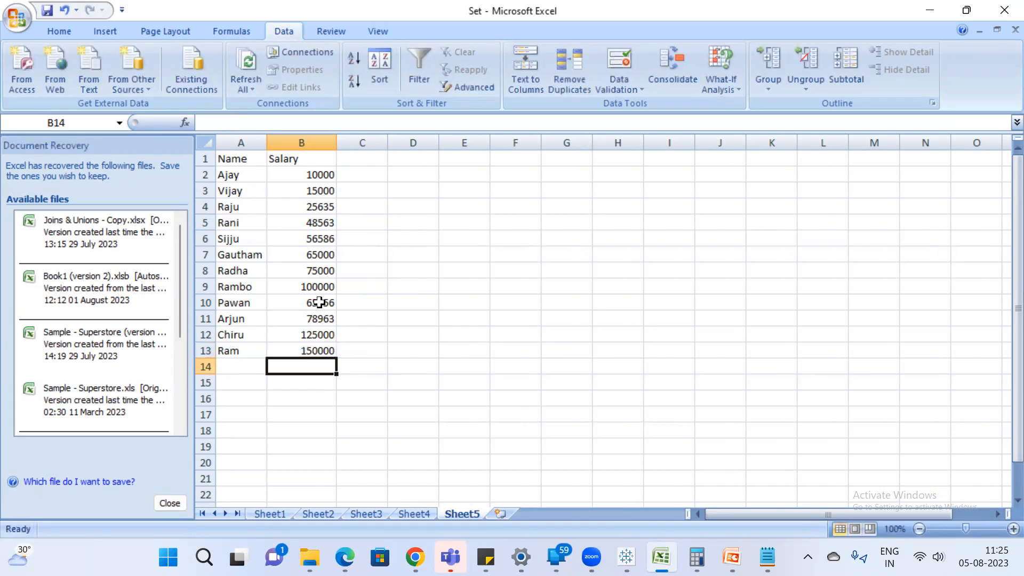
{"action": "left_click", "coordinate": [47, 11]}
Switch to the Notepad notes and add the lines "Bins-" and "Grouping the measure values" at the end.
{"action": "left_click", "coordinate": [767, 557]}
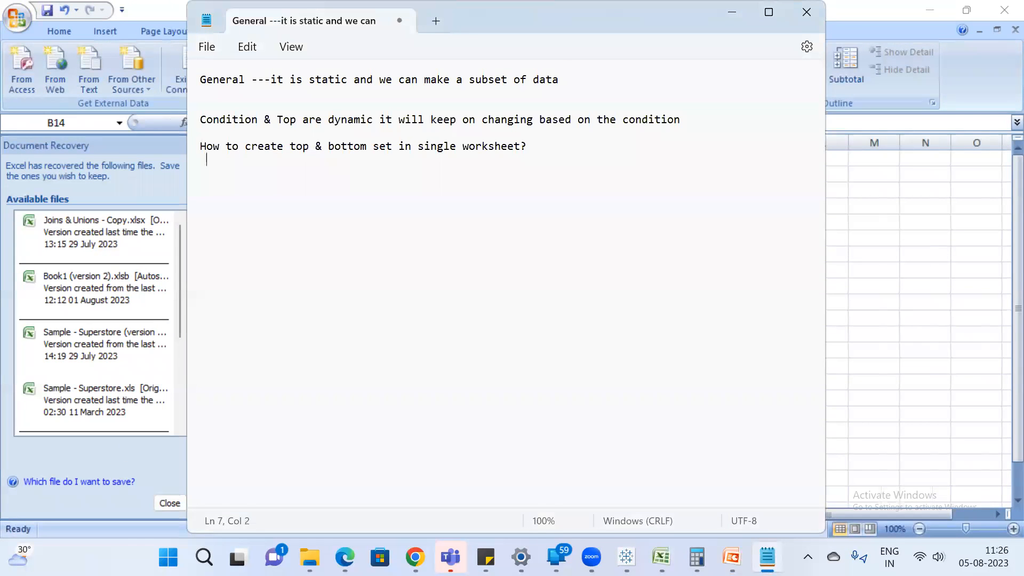
{"action": "key", "text": "Return"}
{"action": "key", "text": "Return"}
{"action": "type", "text": "Bins-"}
{"action": "key", "text": "Return"}
{"action": "key", "text": "Return"}
{"action": "key", "text": "Return"}
{"action": "type", "text": "Groupi"}
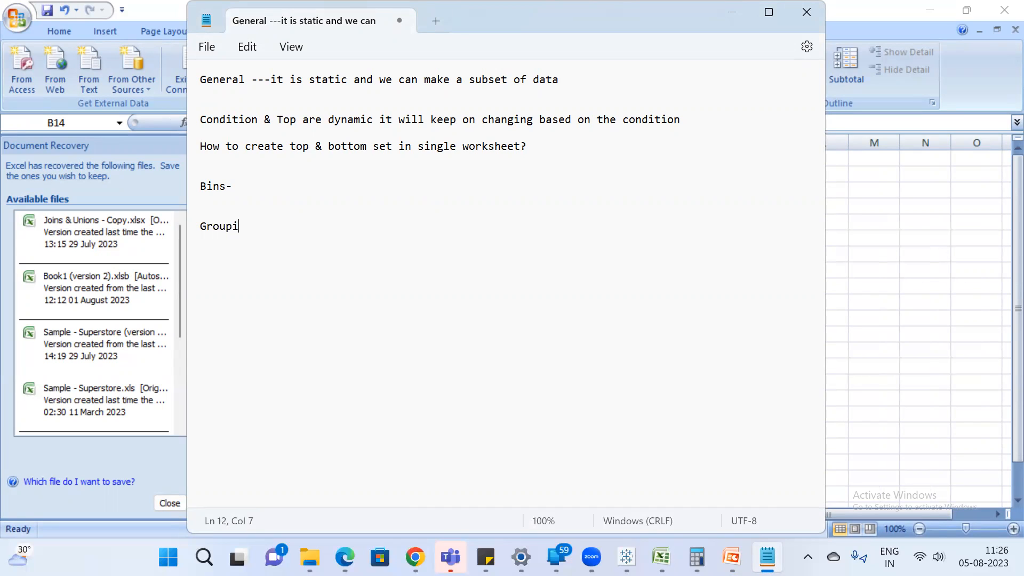
{"action": "type", "text": "ng the measure values"}
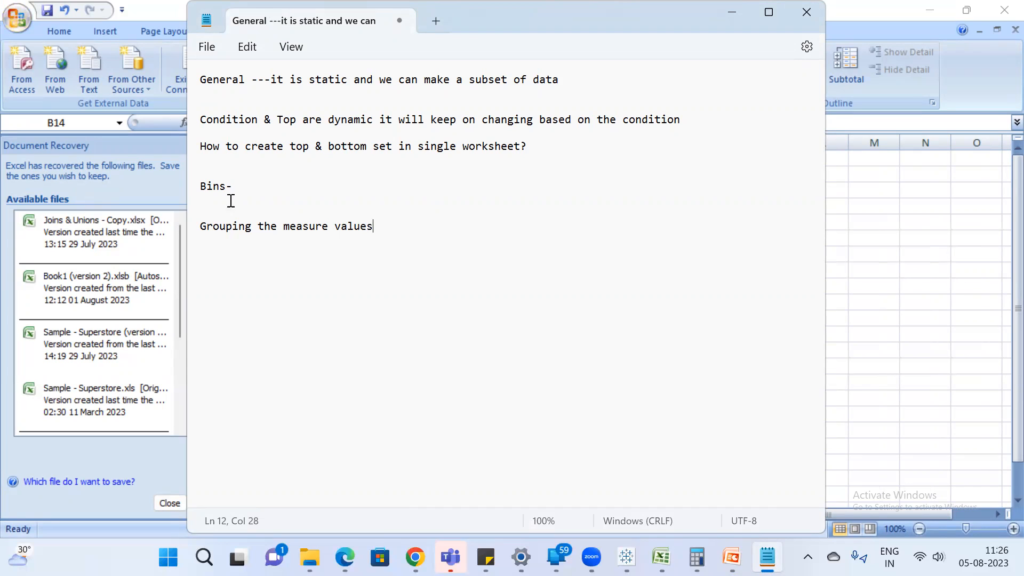
Insert the heading "Dimesnion" above the Bins note, with blank lines below it.
{"action": "left_click", "coordinate": [218, 165]}
{"action": "key", "text": "Return"}
{"action": "key", "text": "Return"}
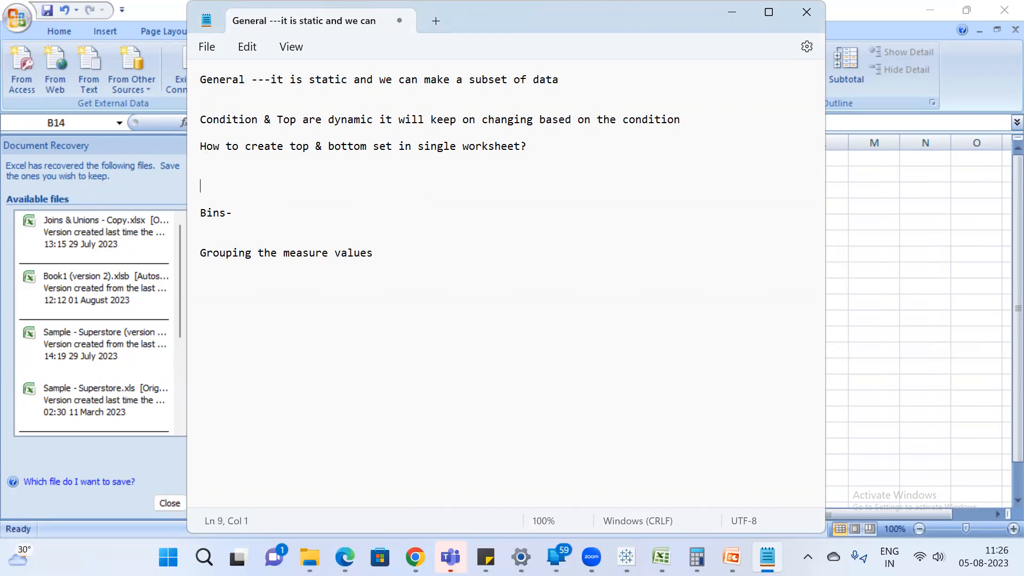
{"action": "type", "text": "Dimesnion"}
{"action": "key", "text": "Return"}
{"action": "key", "text": "Return"}
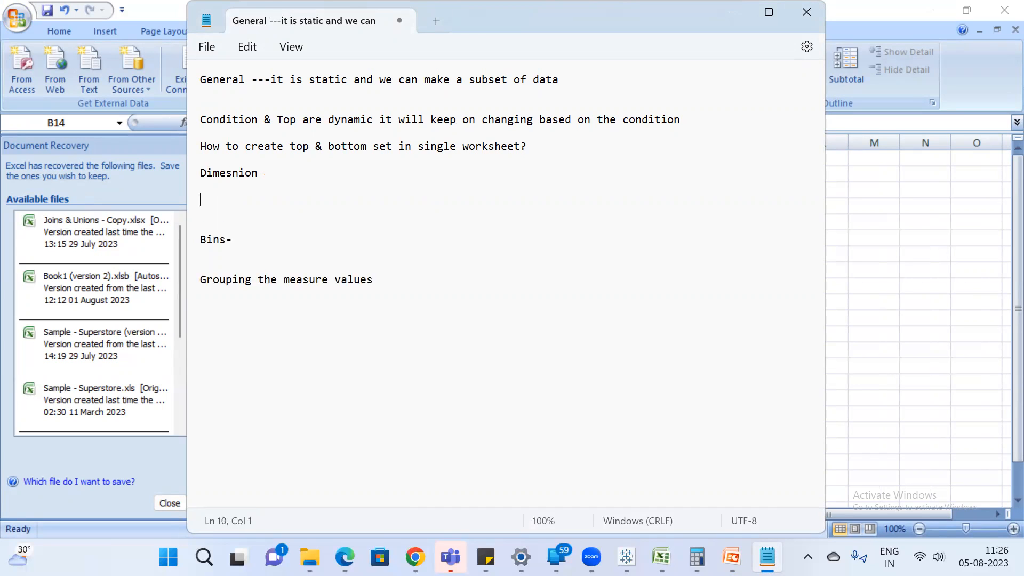
List karnataka, andhra, telanagana and tamilnadu on separate lines under the Dimesnion heading.
{"action": "type", "text": "karnataka"}
{"action": "key", "text": "Return"}
{"action": "type", "text": "andhr"}
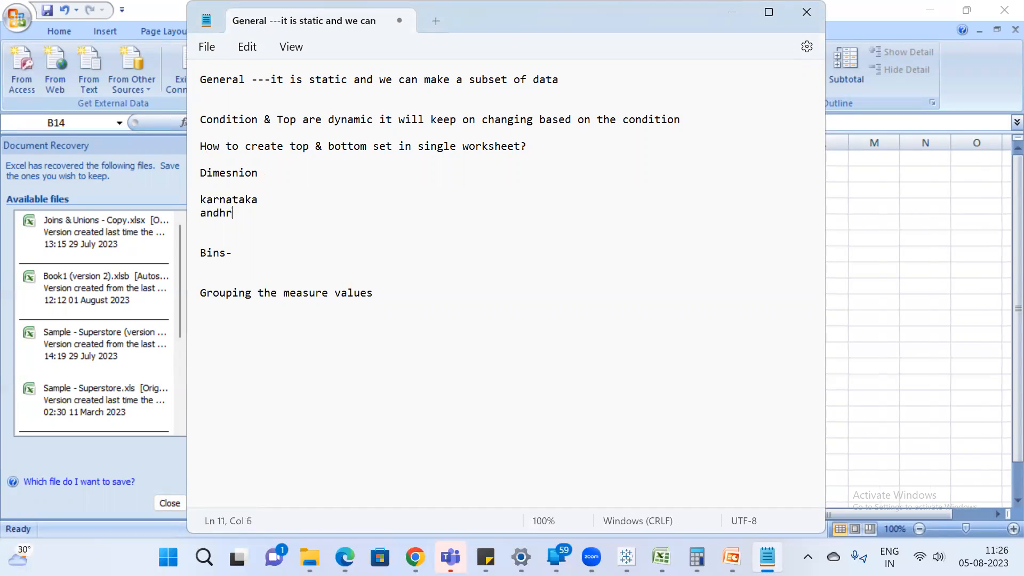
{"action": "type", "text": "a"}
{"action": "key", "text": "Return"}
{"action": "type", "text": "tela"}
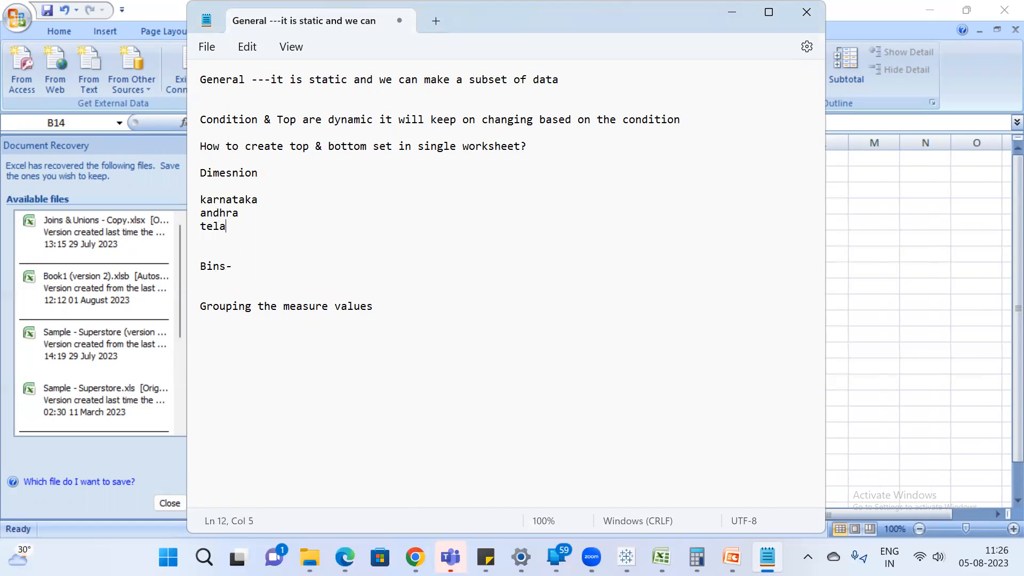
{"action": "type", "text": "nagana"}
{"action": "key", "text": "Return"}
{"action": "type", "text": "tamilnadu"}
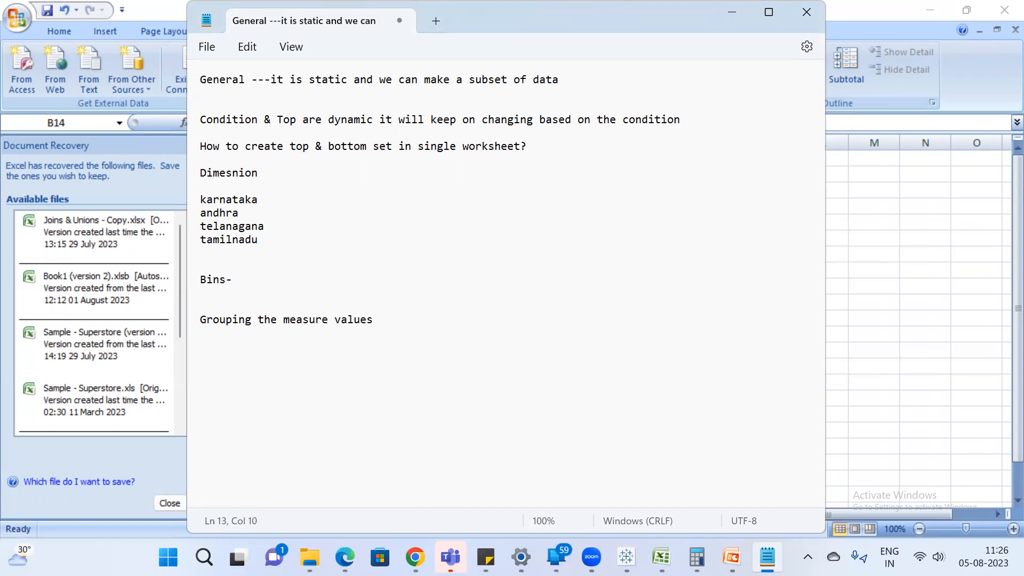
Tag karnataka with "--South", andhra and telanagana with "--south", and tamilnadu with "---south", starting a new line after them.
{"action": "left_click", "coordinate": [286, 201]}
{"action": "type", "text": "--South"}
{"action": "key", "text": "Down"}
{"action": "type", "text": "--south"}
{"action": "key", "text": "Down"}
{"action": "type", "text": "--south tamilnadu"}
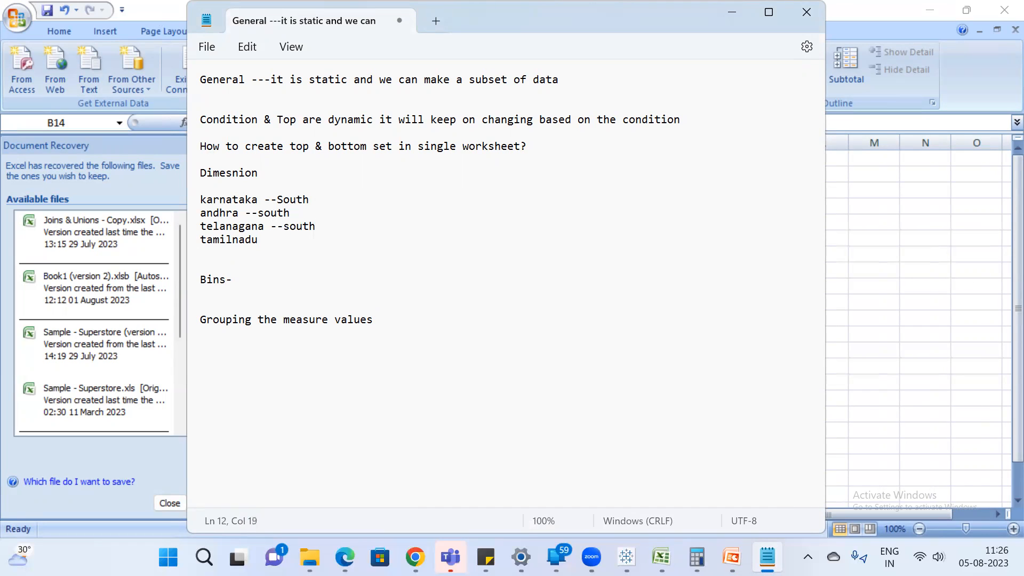
{"action": "type", "text": "---south"}
{"action": "key", "text": "Return"}
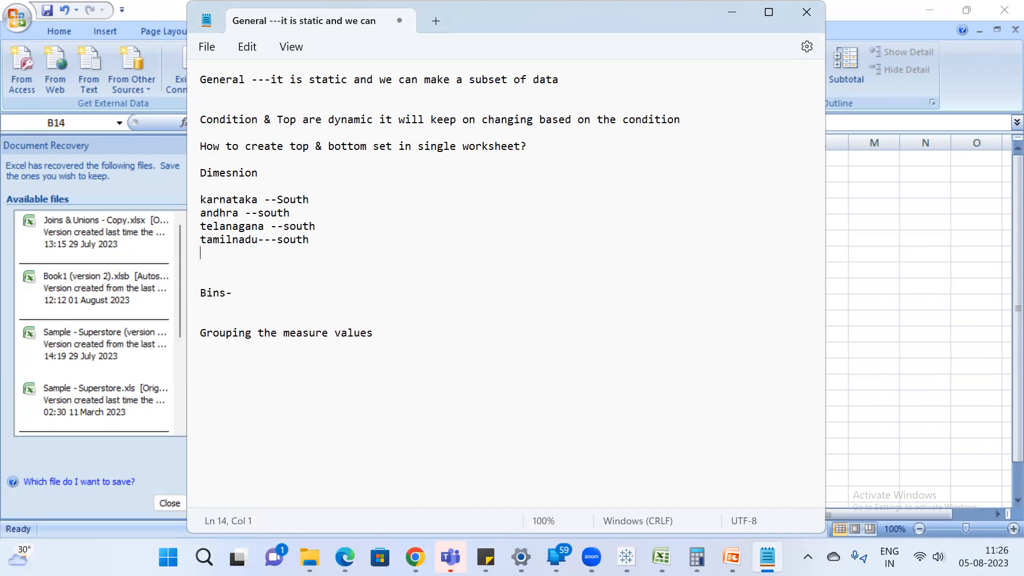
Add delhi, rajashtan, mp and up on separate lines below tamilnadu.
{"action": "type", "text": "delhi"}
{"action": "key", "text": "Return"}
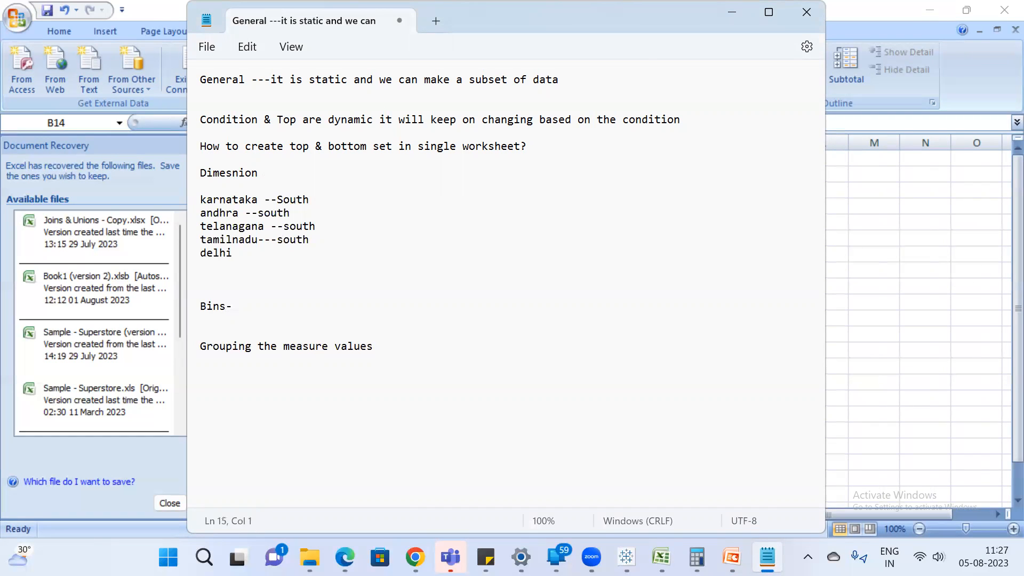
{"action": "type", "text": "rajashtan"}
{"action": "key", "text": "Return"}
{"action": "type", "text": "mm"}
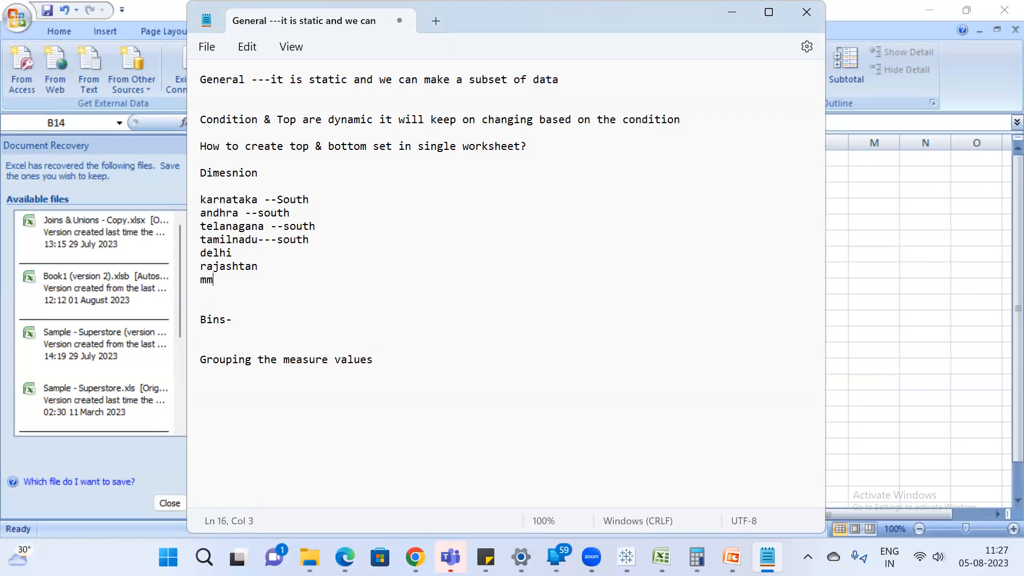
{"action": "key", "text": "BackSpace"}
{"action": "type", "text": "p"}
{"action": "key", "text": "Return"}
{"action": "type", "text": "up"}
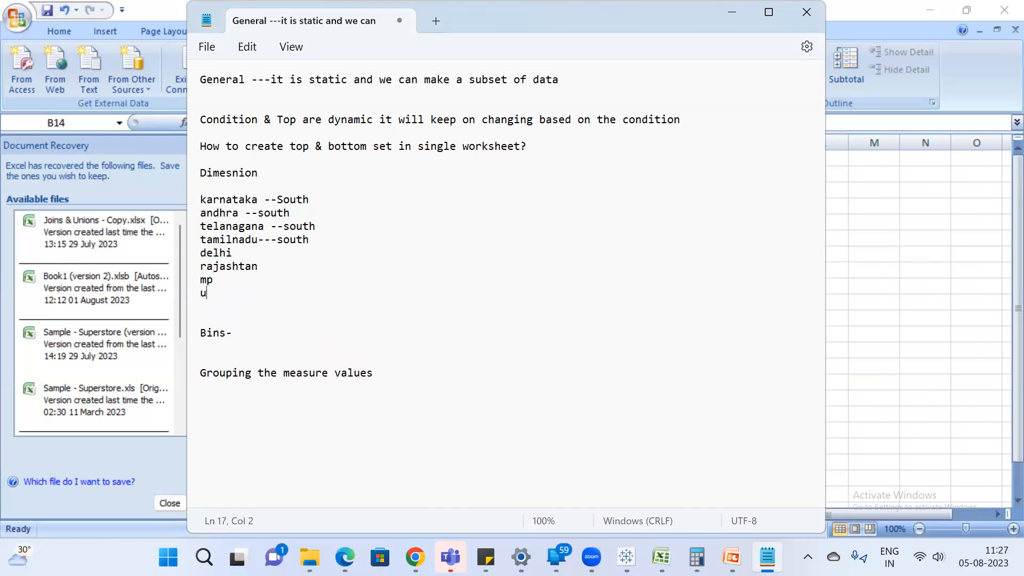
{"action": "type", "text": " -northnorh"}
Tag delhi and rajashtan with "-north", mp with "---north" and up with "---norht".
{"action": "key", "text": "BackSpace"}
{"action": "type", "text": "th"}
{"action": "left_click", "coordinate": [213, 279]}
{"action": "type", "text": "---north"}
{"action": "left_click", "coordinate": [214, 293]}
{"action": "type", "text": "---norht"}
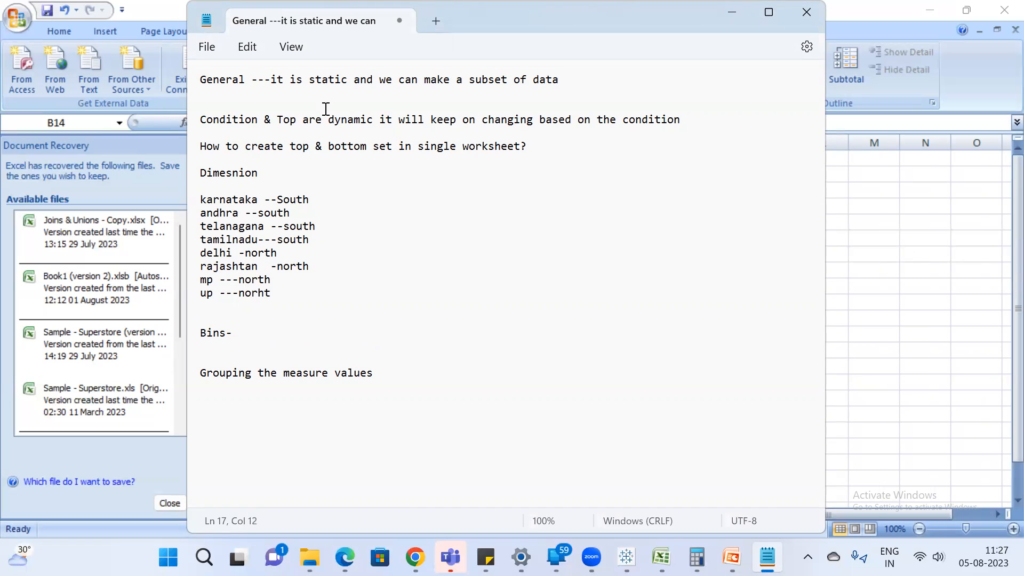
Append "-Groups" to the Dimesnion heading and insert a blank line below "Bins-".
{"action": "left_click", "coordinate": [278, 174]}
{"action": "type", "text": "-Groups"}
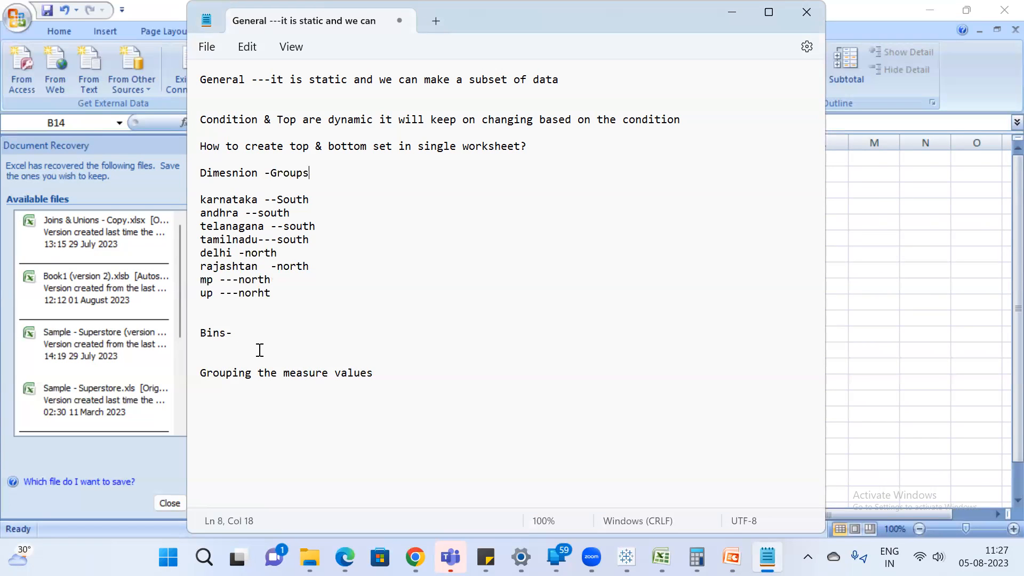
{"action": "left_click", "coordinate": [272, 336]}
{"action": "key", "text": "Return"}
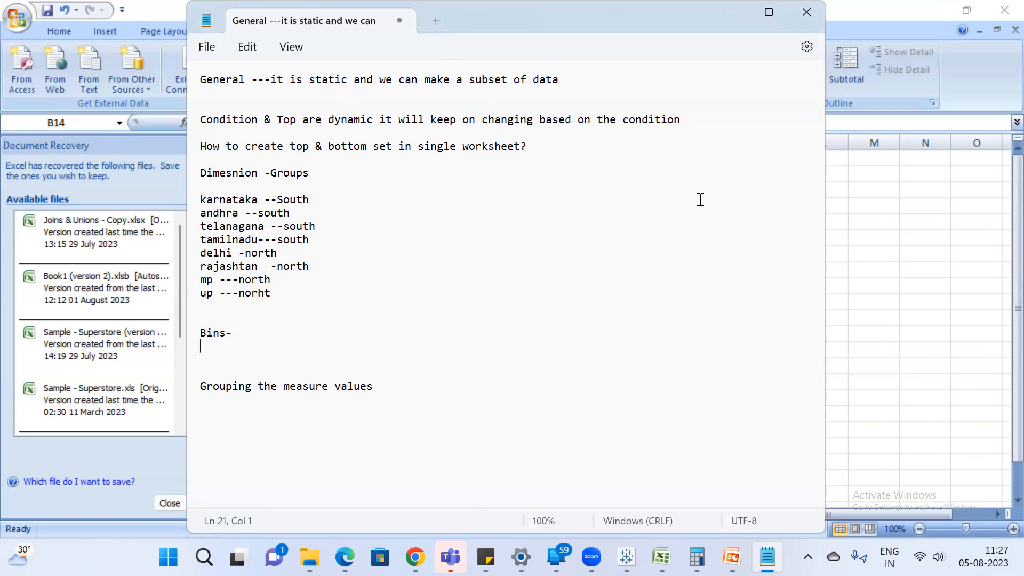
Switch to the Excel workbook and sort the name and salary table by Salary, Smallest to Largest.
{"action": "key", "text": "alt+Tab"}
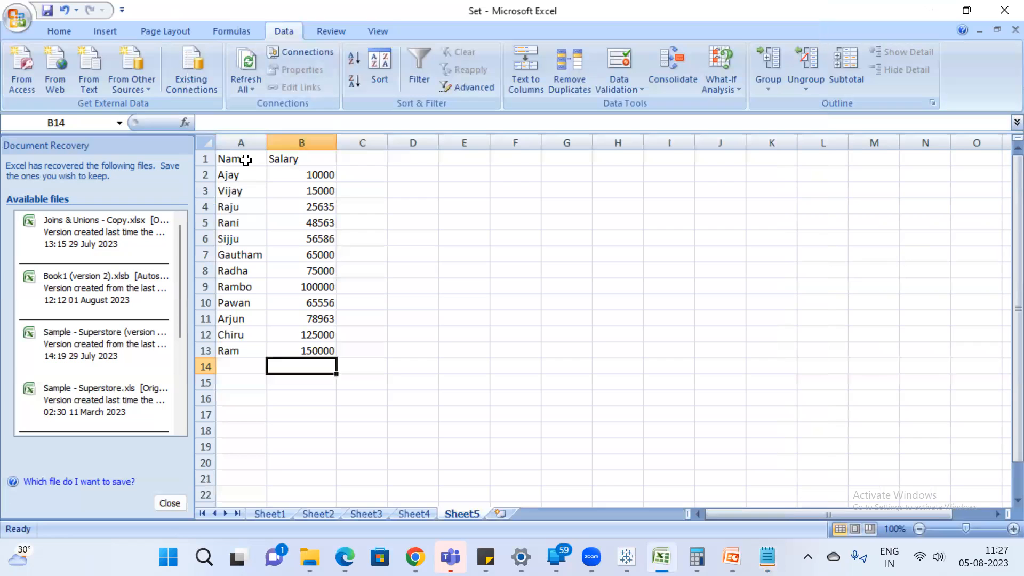
{"action": "left_click", "coordinate": [259, 156]}
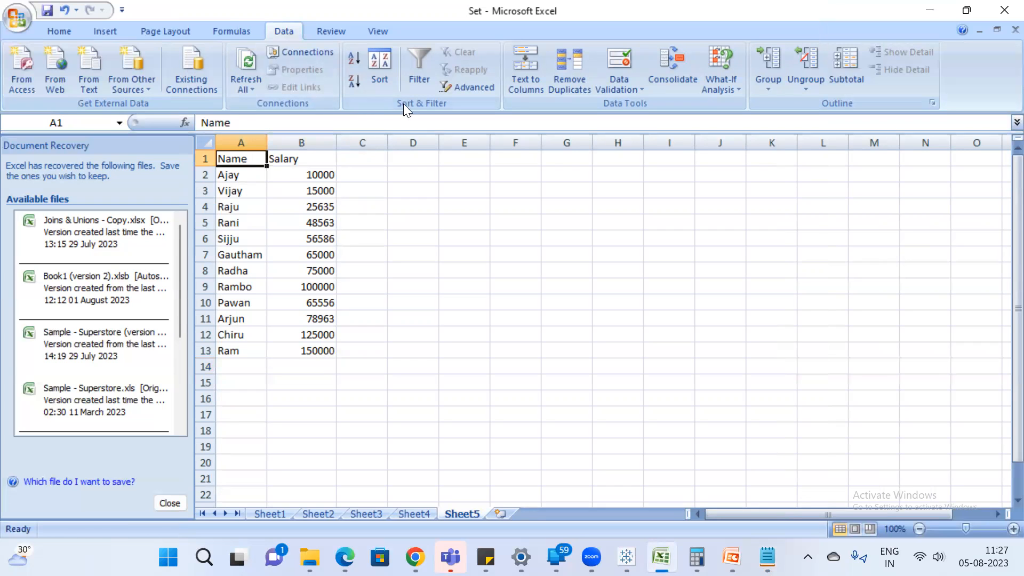
{"action": "left_click", "coordinate": [380, 64]}
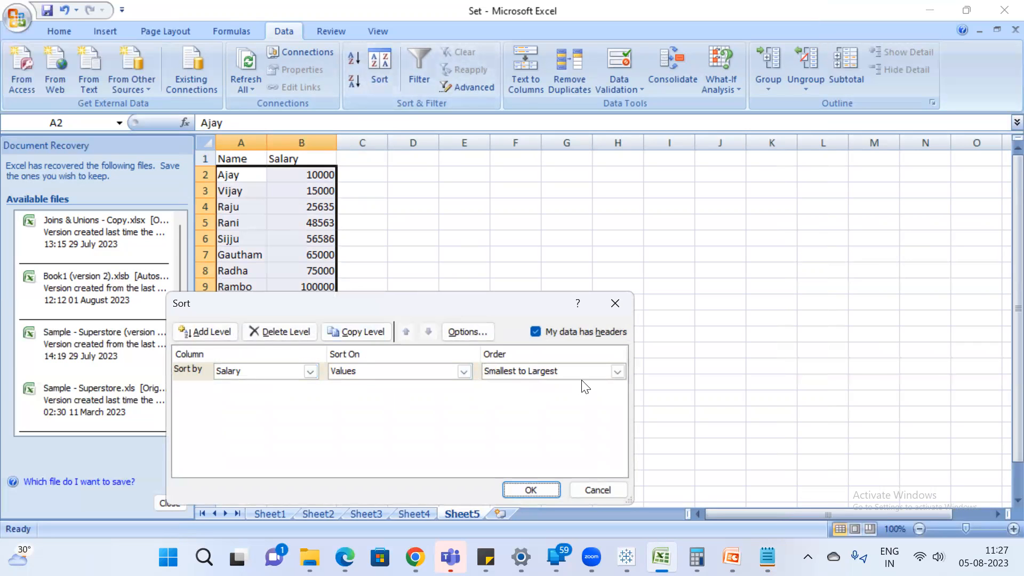
{"action": "left_click", "coordinate": [528, 487]}
{"action": "left_click", "coordinate": [421, 234]}
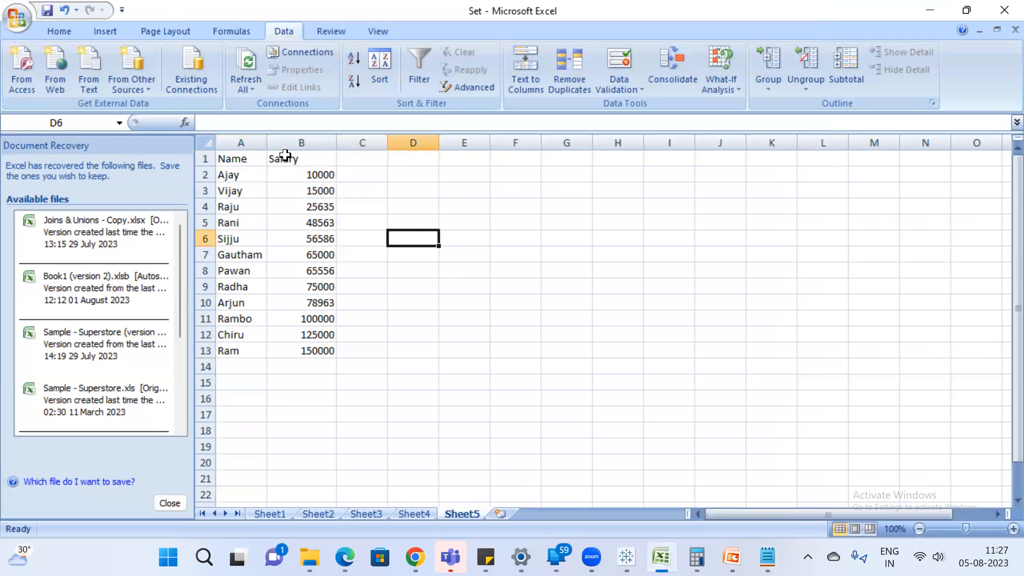
Enter the column header "Bins" in C1, next to Salary.
{"action": "left_click", "coordinate": [365, 159]}
{"action": "type", "text": "Bins"}
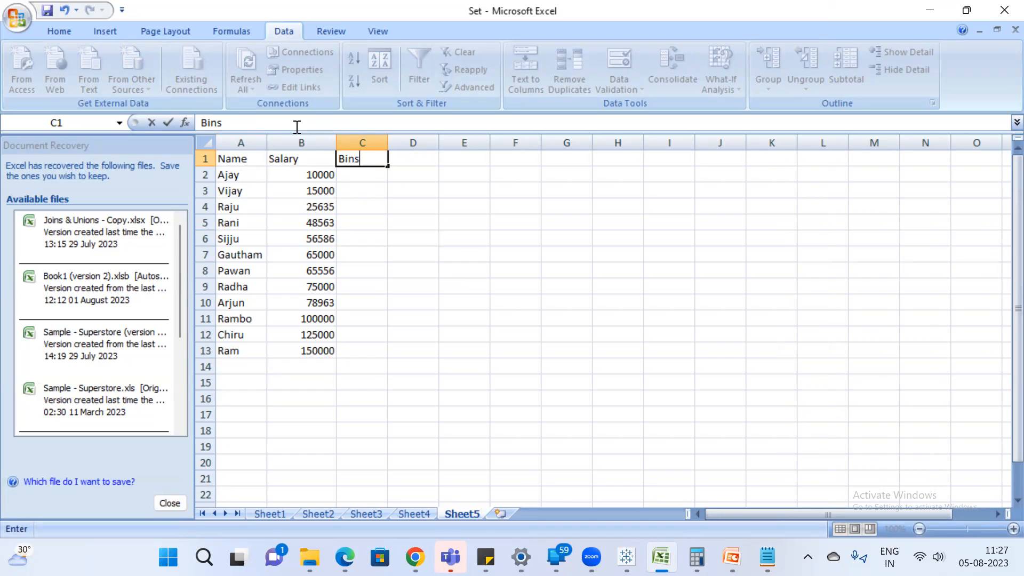
{"action": "key", "text": "Return"}
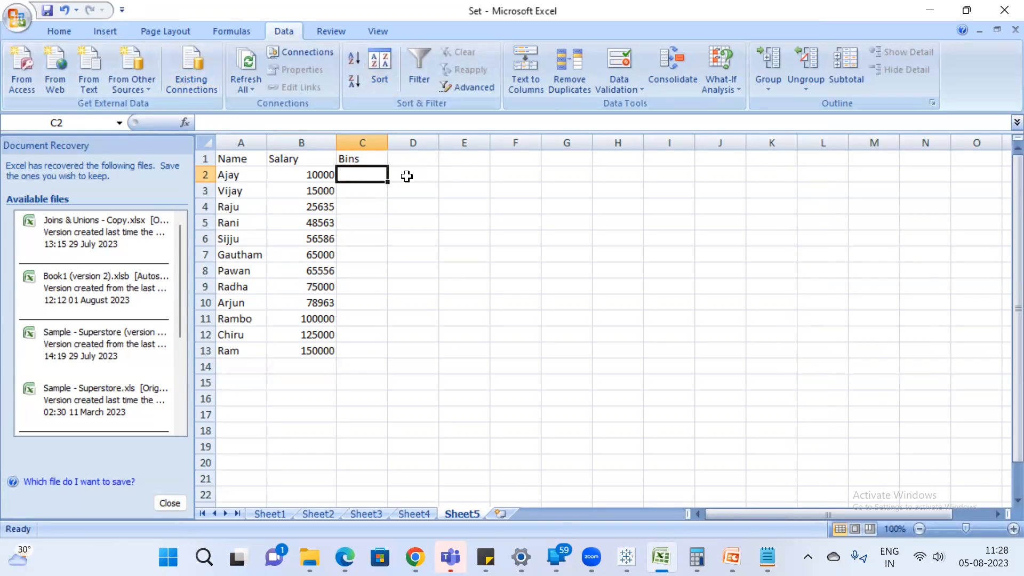
Enter the note "for every 20000 make a group" in F7.
{"action": "left_click", "coordinate": [504, 254]}
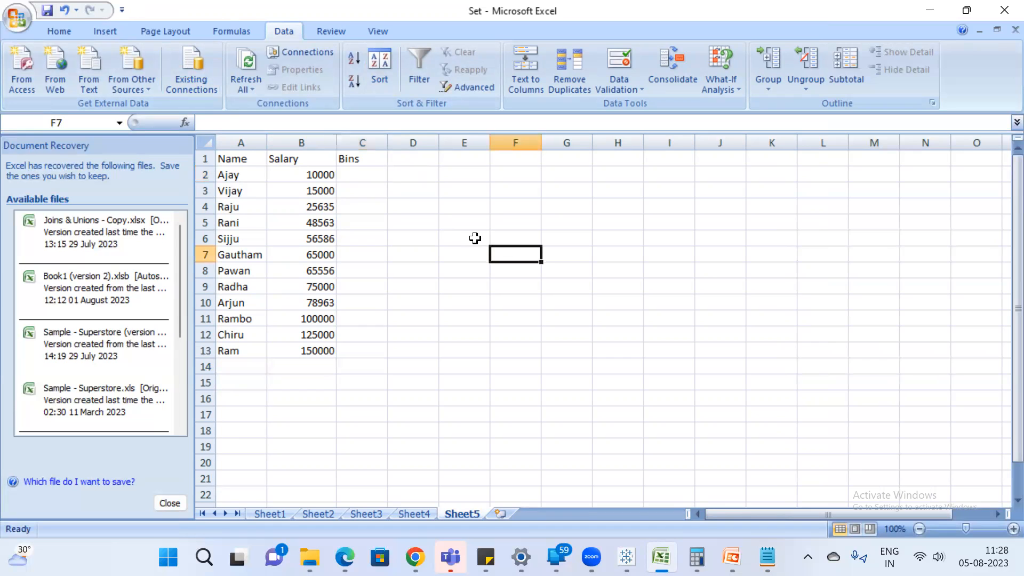
{"action": "type", "text": "for every"}
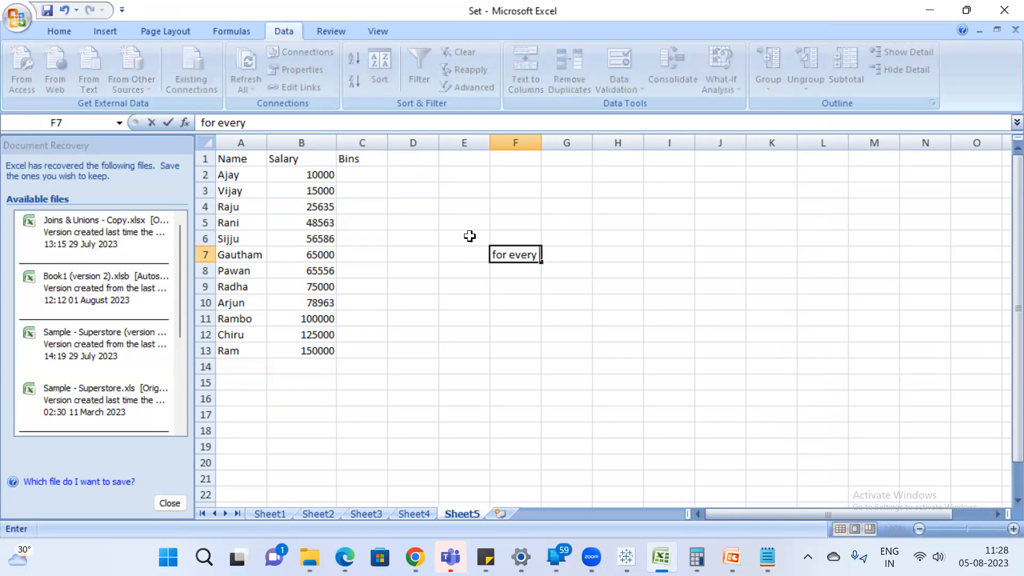
{"action": "type", "text": "5"}
{"action": "key", "text": "BackSpace"}
{"action": "type", "text": "20000 i"}
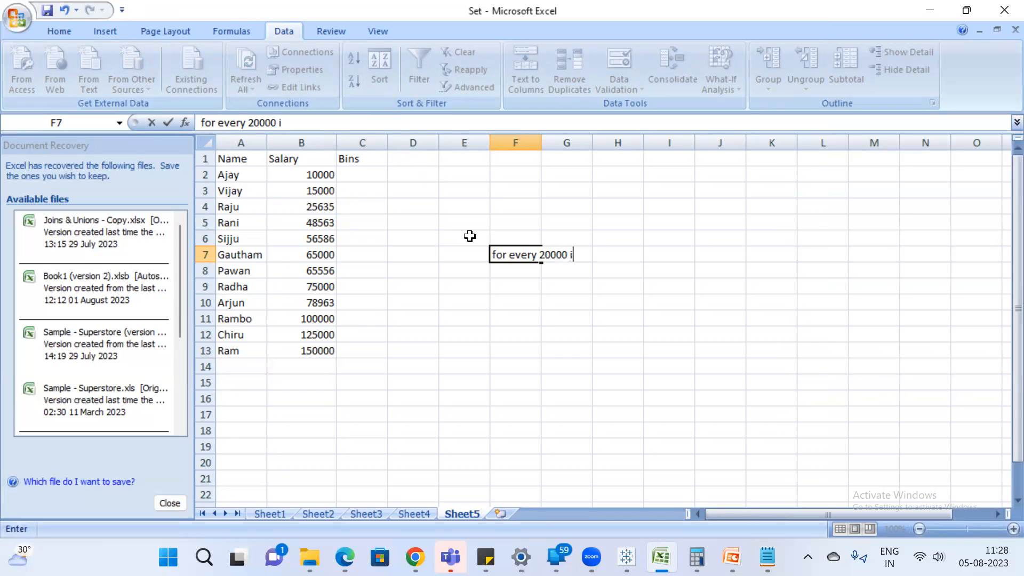
{"action": "key", "text": "BackSpace"}
{"action": "type", "text": "make a group"}
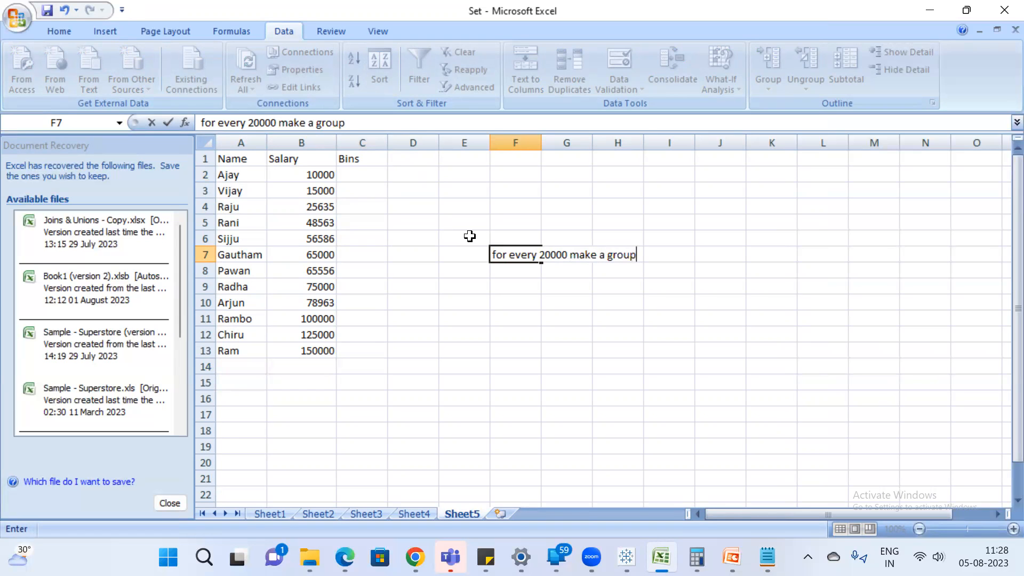
{"action": "key", "text": "Return"}
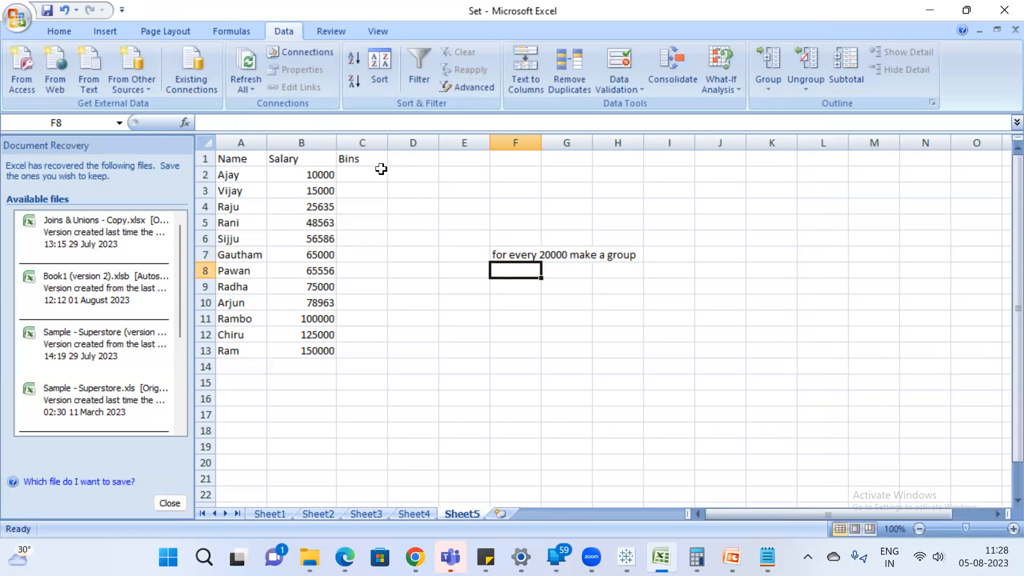
Widen column F to fit the note and enter the range 0-20000 as text in F8.
{"action": "left_click", "coordinate": [366, 176]}
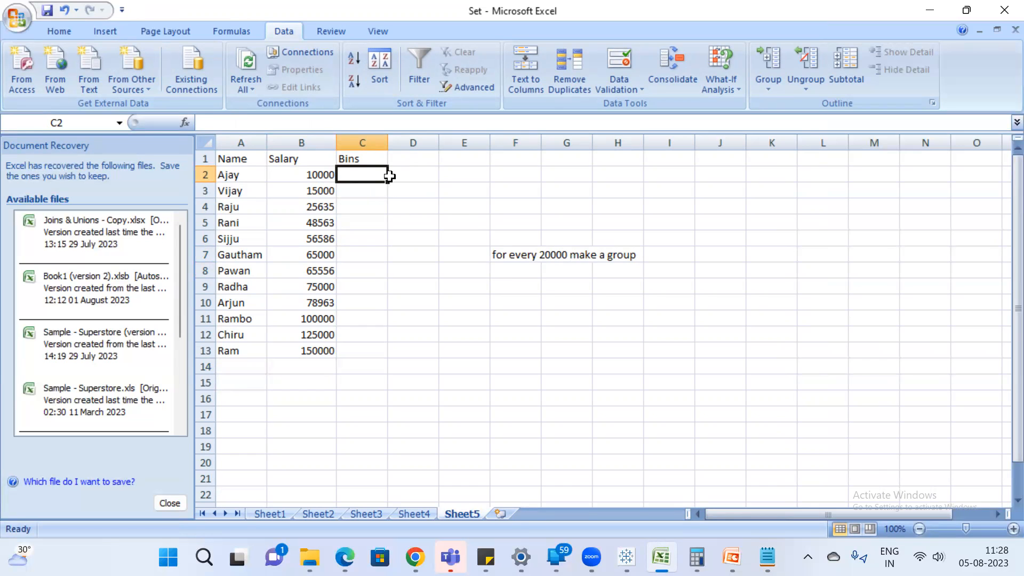
{"action": "left_click_drag", "start_coordinate": [537, 145], "coordinate": [665, 145]}
{"action": "left_click", "coordinate": [553, 267]}
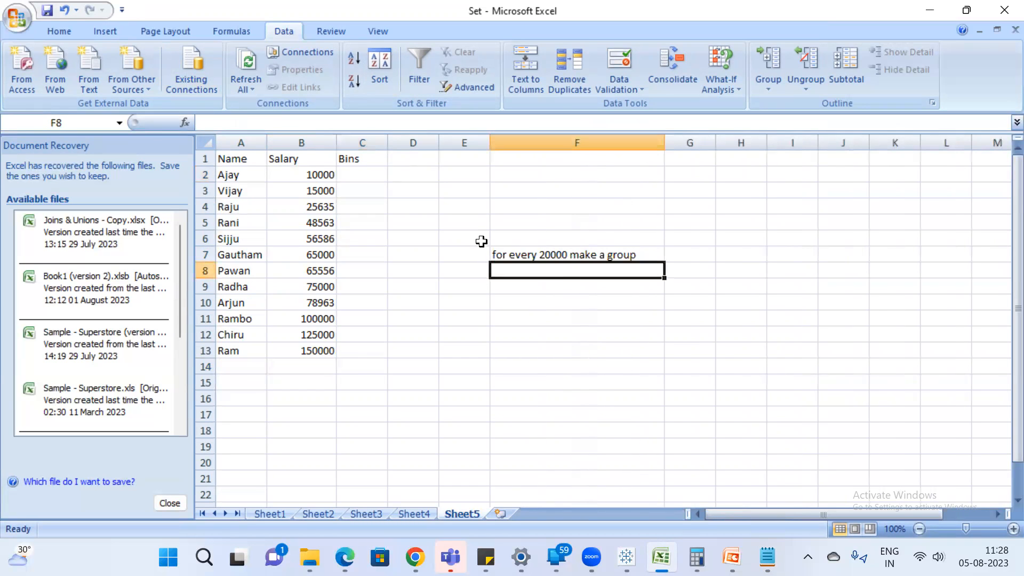
{"action": "type", "text": "0"}
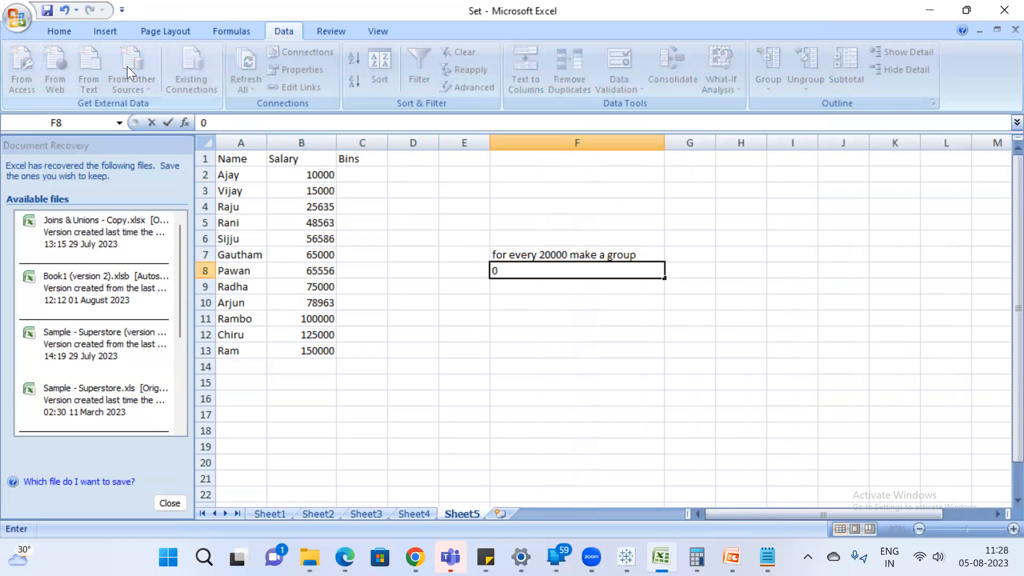
{"action": "type", "text": "-"}
{"action": "key", "text": "BackSpace"}
{"action": "key", "text": "BackSpace"}
{"action": "type", "text": "'0-"}
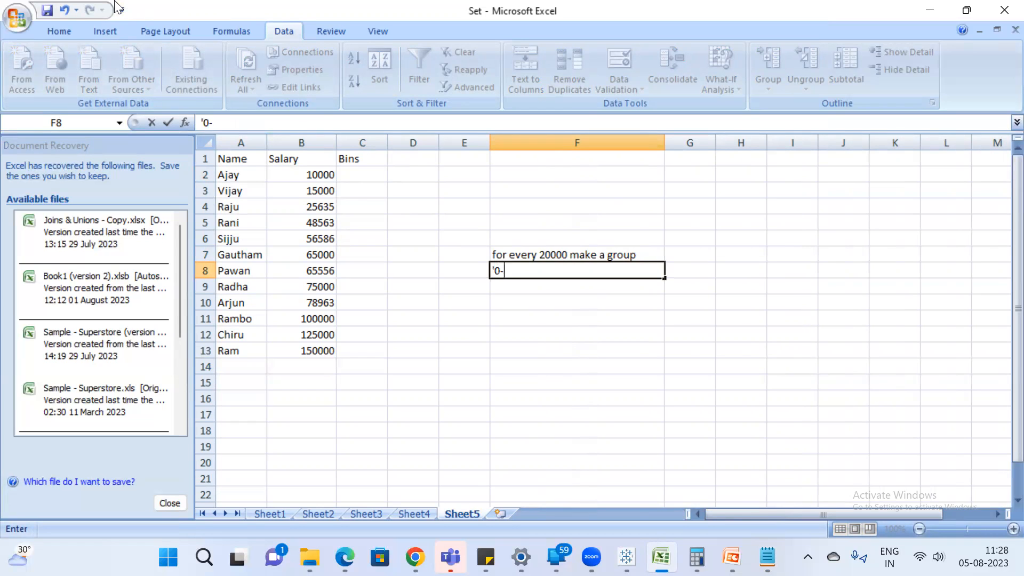
{"action": "type", "text": "20000"}
{"action": "key", "text": "Return"}
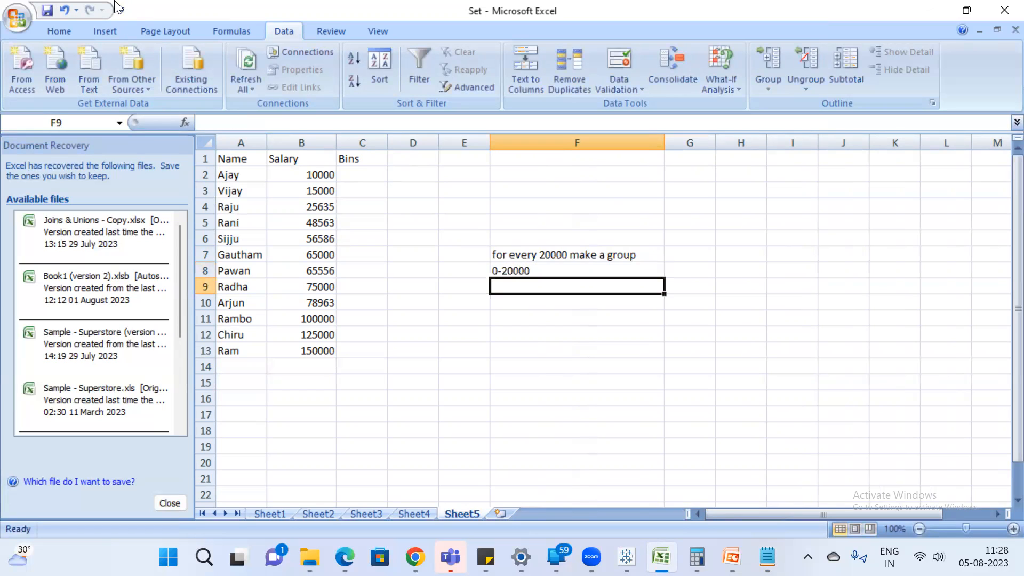
{"action": "type", "text": "'20"}
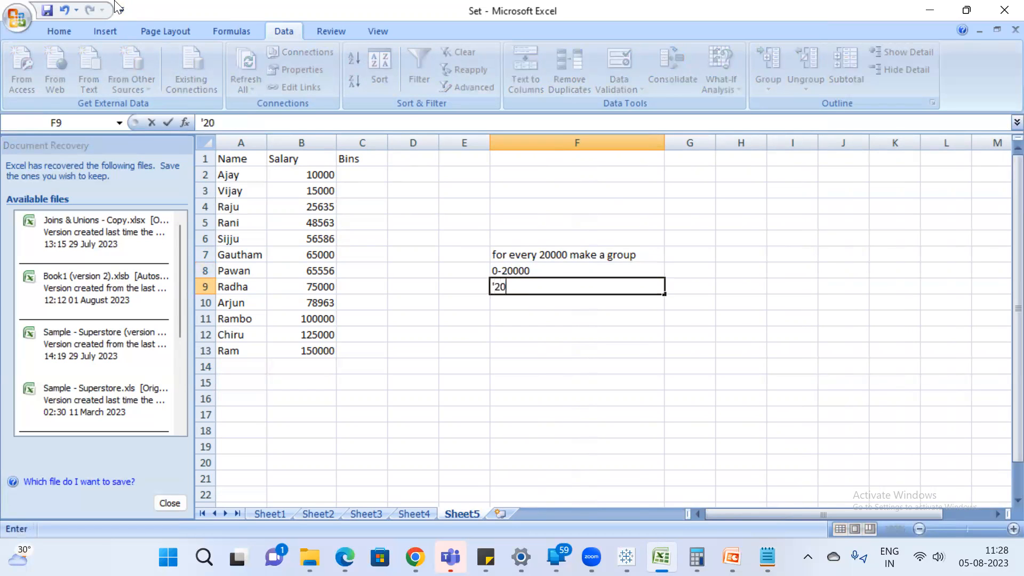
{"action": "type", "text": "000"}
{"action": "key", "text": "BackSpace"}
{"action": "type", "text": "1-400000"}
{"action": "key", "text": "BackSpace"}
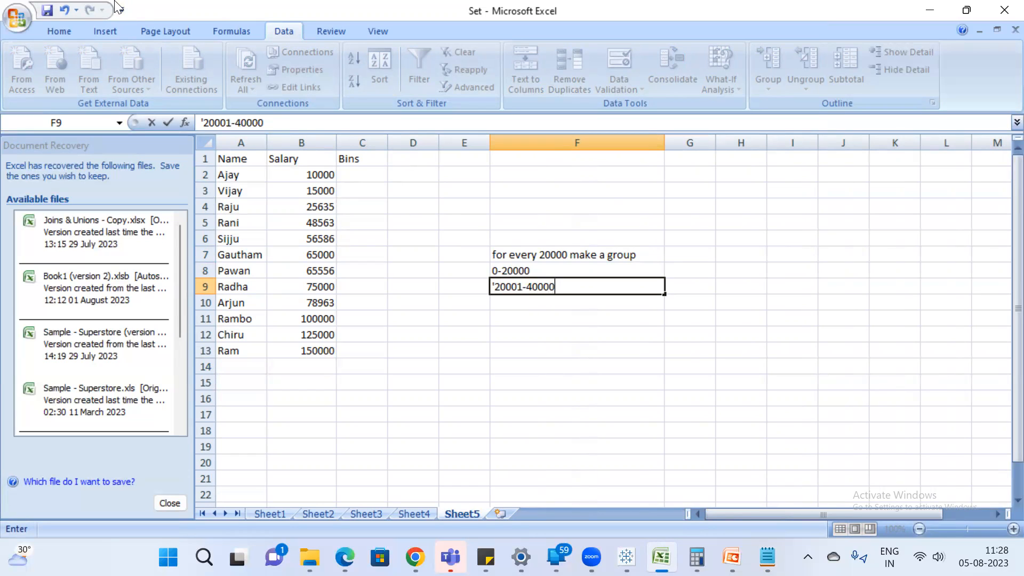
{"action": "key", "text": "Return"}
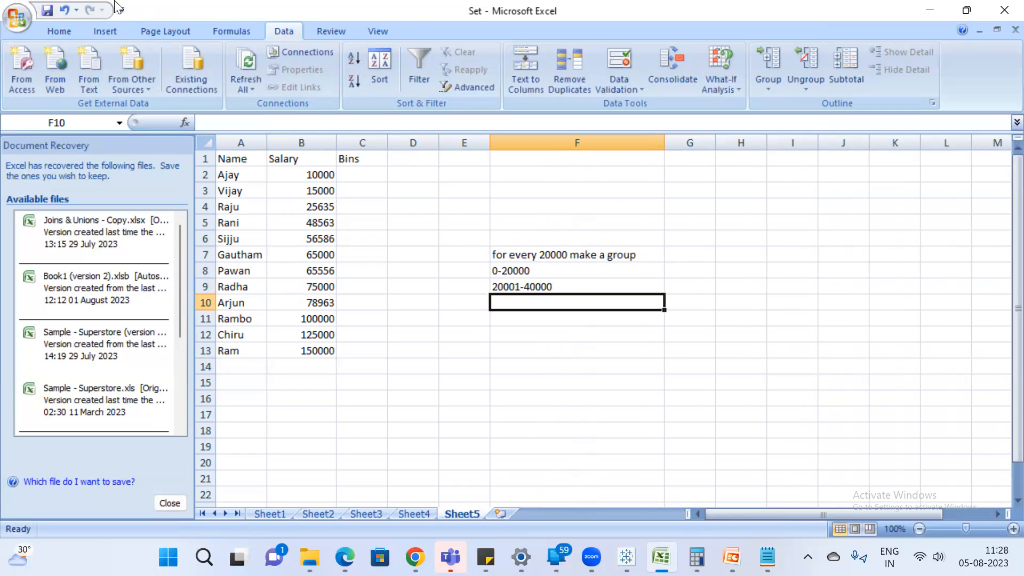
Try to extend the two range labels in F8:F9 down the column with a fill.
{"action": "left_click", "coordinate": [539, 278]}
{"action": "left_click_drag", "start_coordinate": [540, 279], "coordinate": [540, 288]}
{"action": "left_click_drag", "start_coordinate": [664, 294], "coordinate": [663, 308]}
{"action": "key", "text": "ctrl+z"}
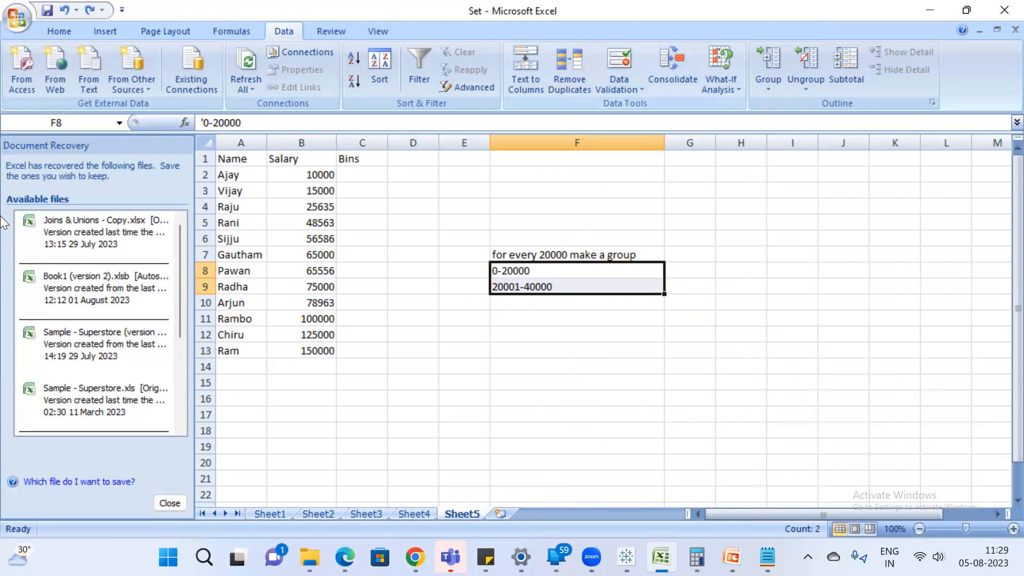
Widen the Bins column and enter 0-20000 as text in C2 and C3.
{"action": "left_click", "coordinate": [319, 174]}
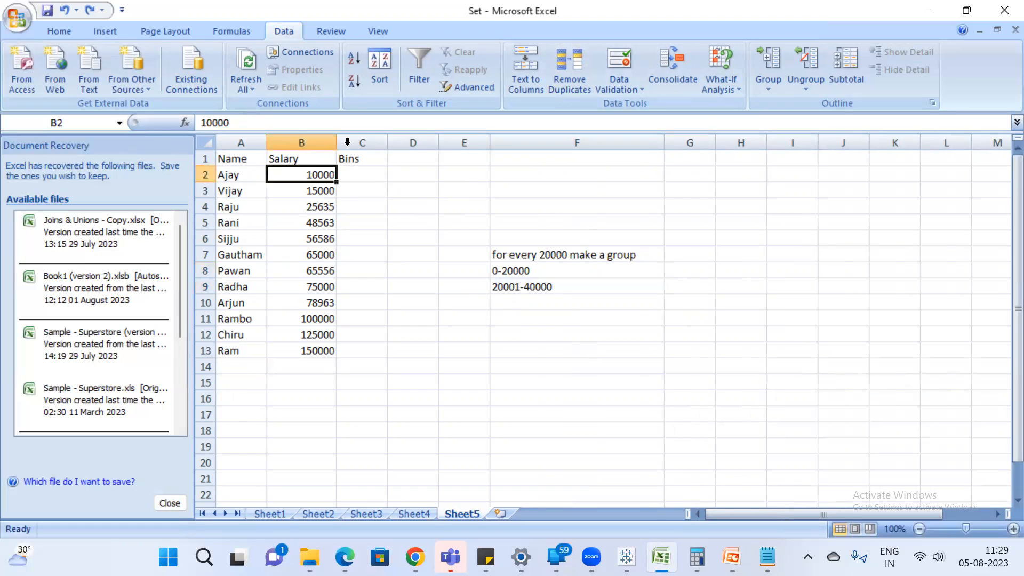
{"action": "left_click_drag", "start_coordinate": [387, 143], "coordinate": [470, 142]}
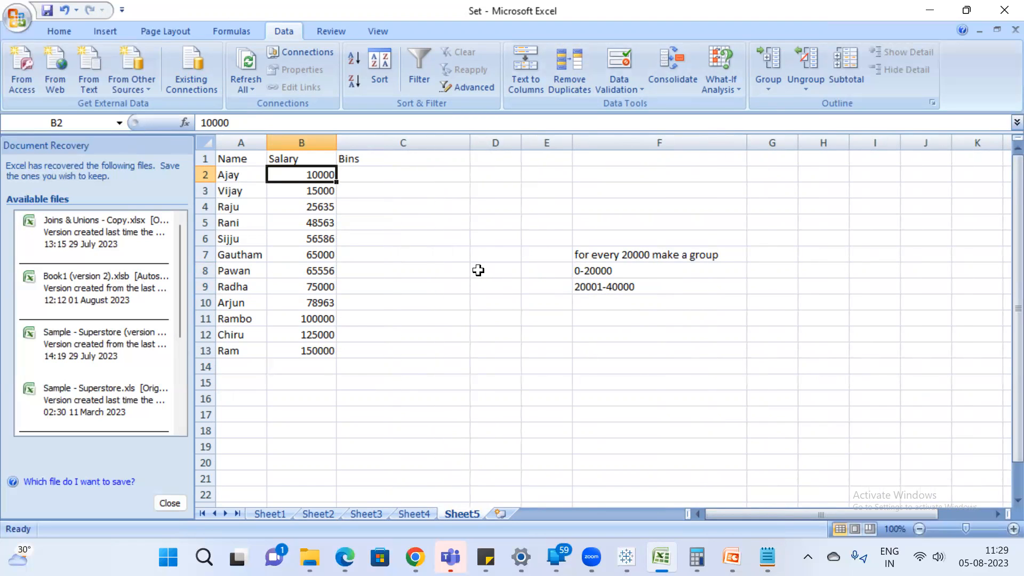
{"action": "left_click", "coordinate": [416, 173]}
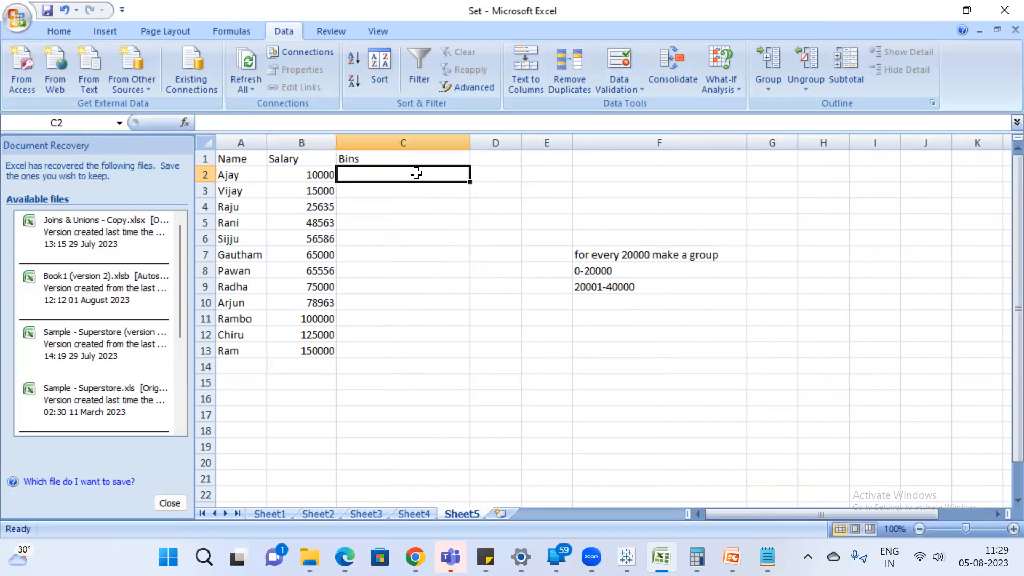
{"action": "type", "text": "'"}
{"action": "type", "text": "0-"}
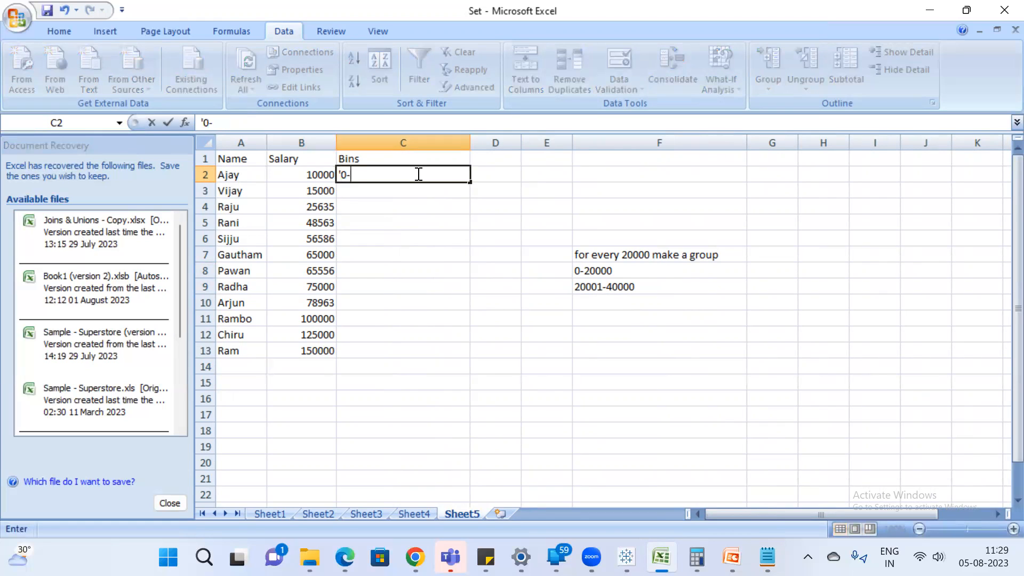
{"action": "type", "text": "20000"}
{"action": "key", "text": "Return"}
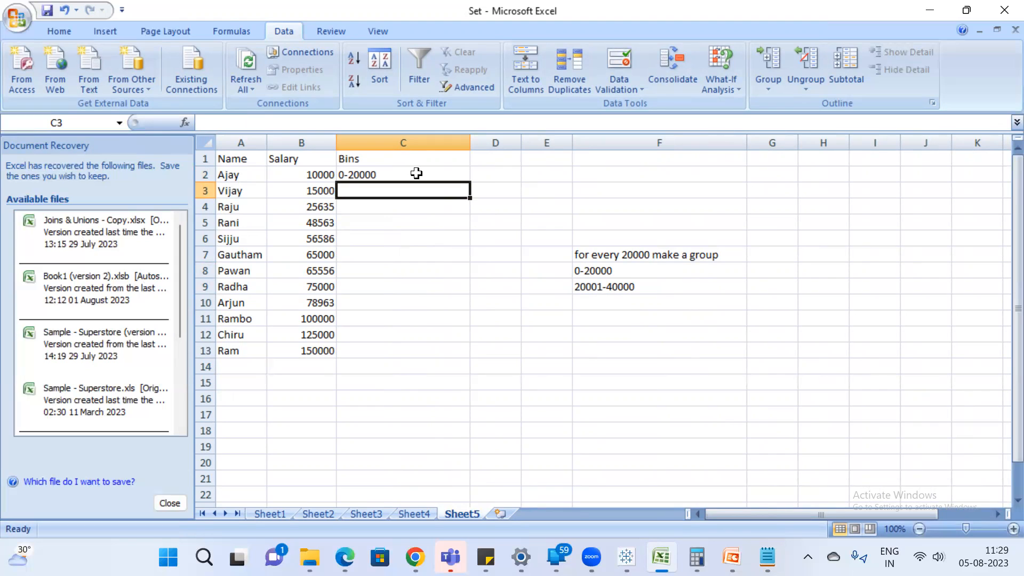
{"action": "type", "text": "'"}
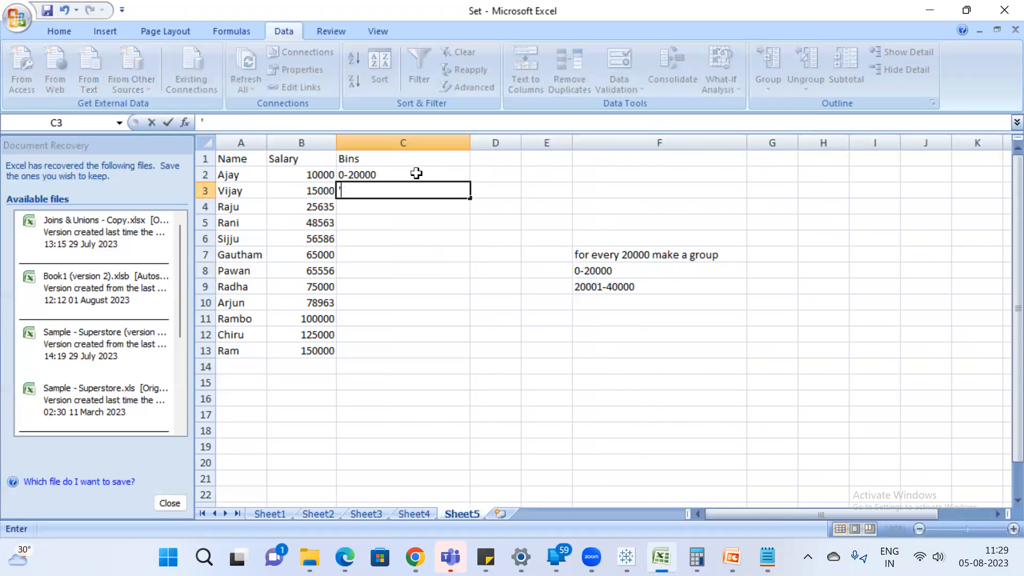
{"action": "type", "text": "0-2000"}
{"action": "type", "text": "0"}
{"action": "key", "text": "Return"}
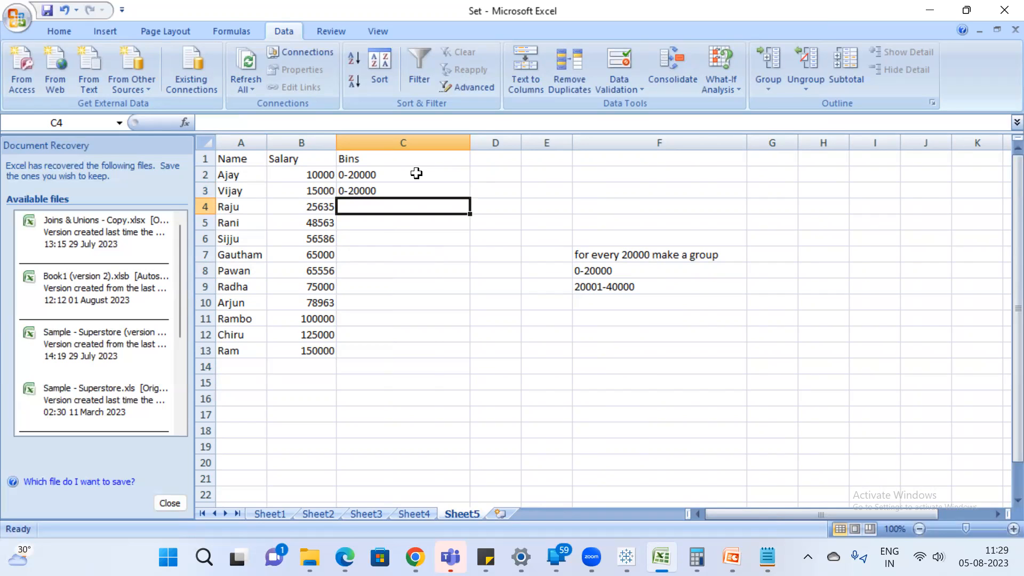
{"action": "type", "text": "'2000"}
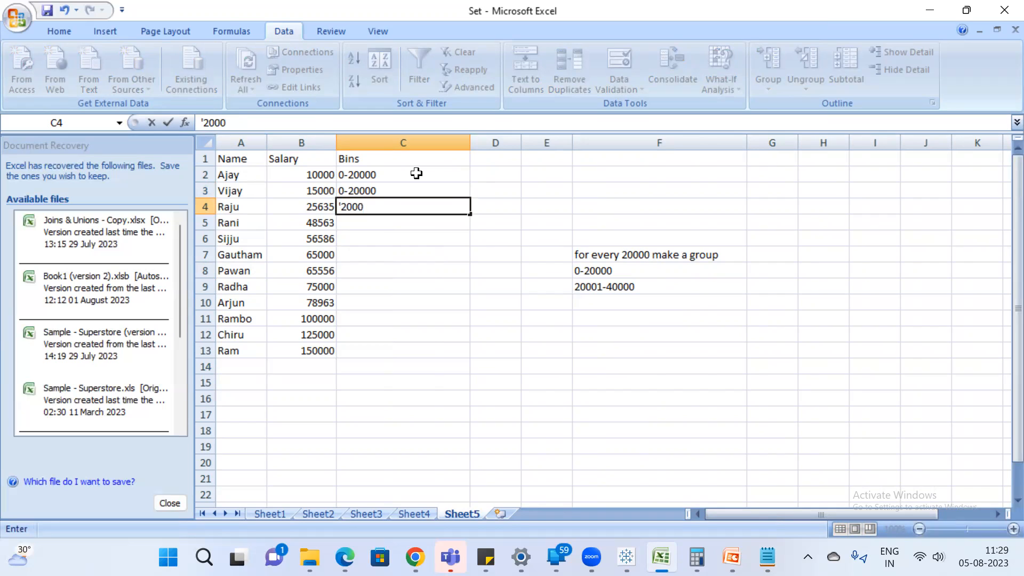
{"action": "type", "text": "1-40000"}
{"action": "key", "text": "Return"}
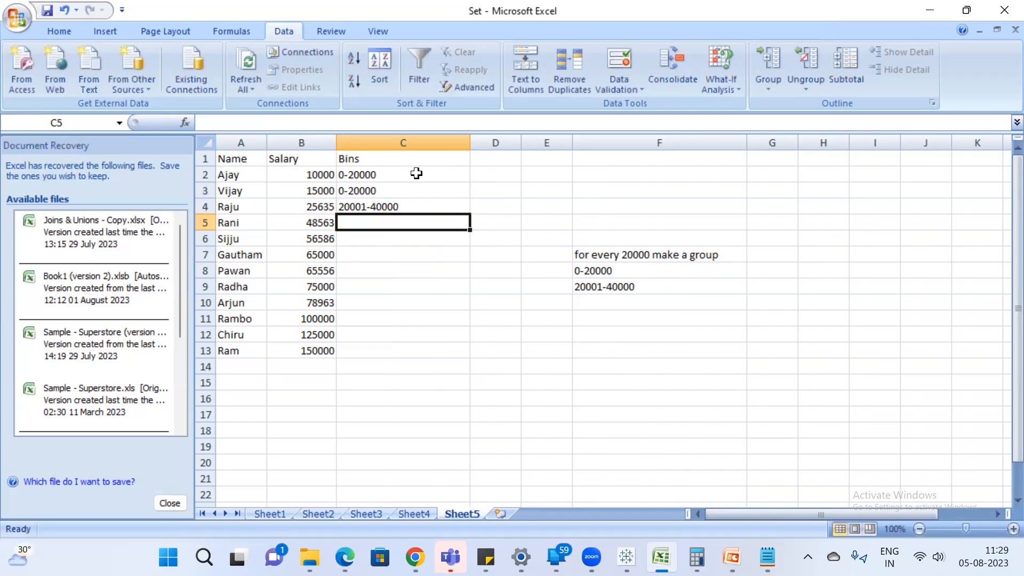
Switch to the Google Meet call to check the participants, and return to the Excel workbook.
{"action": "mouse_move", "coordinate": [415, 557]}
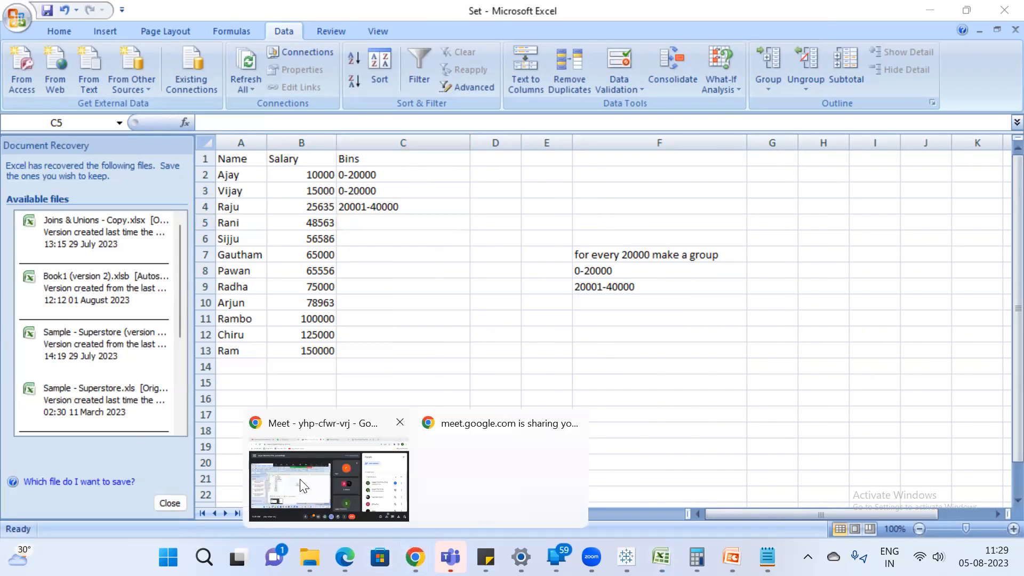
{"action": "left_click", "coordinate": [320, 491]}
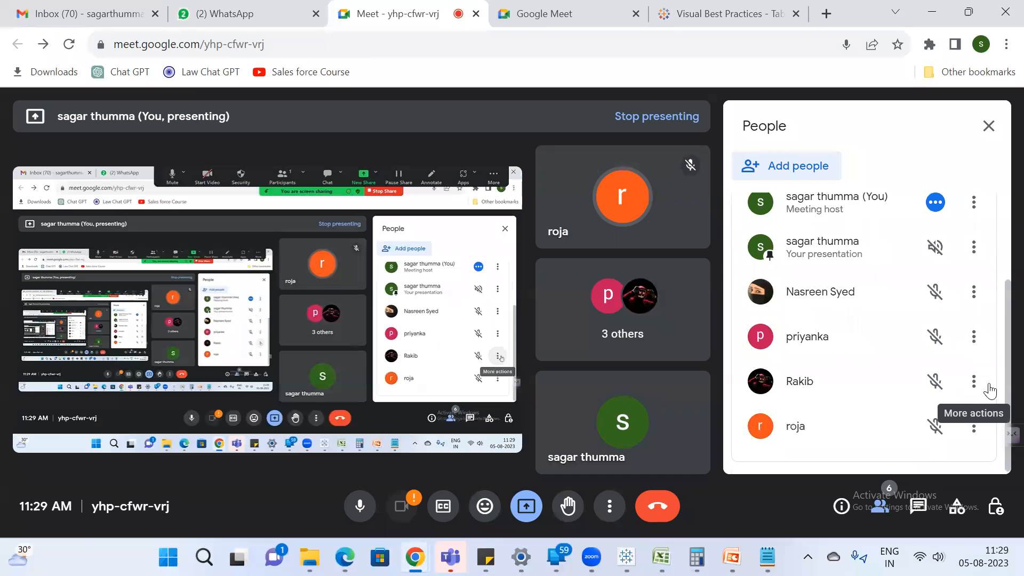
{"action": "key", "text": "alt+Tab"}
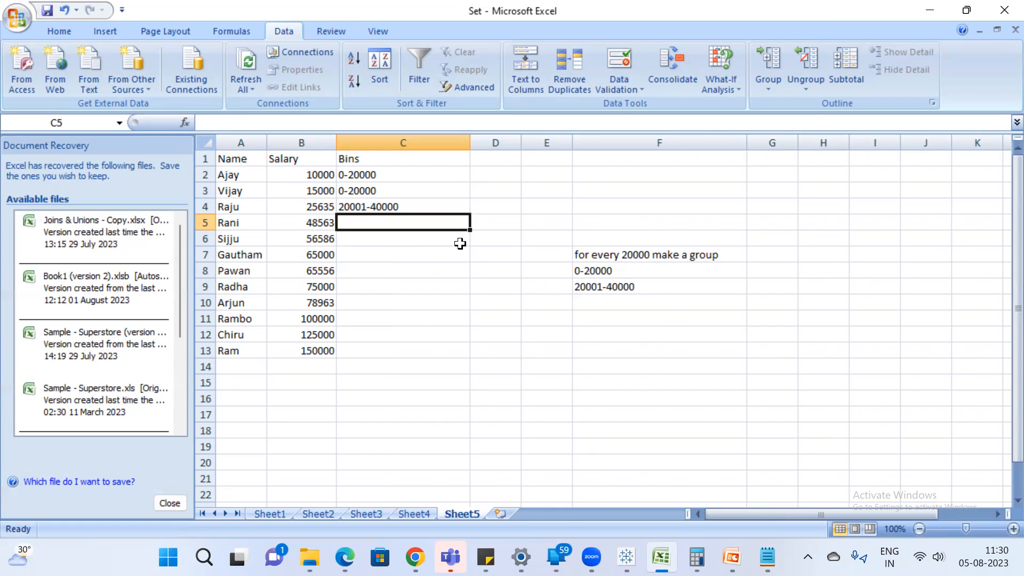
{"action": "left_click", "coordinate": [312, 221]}
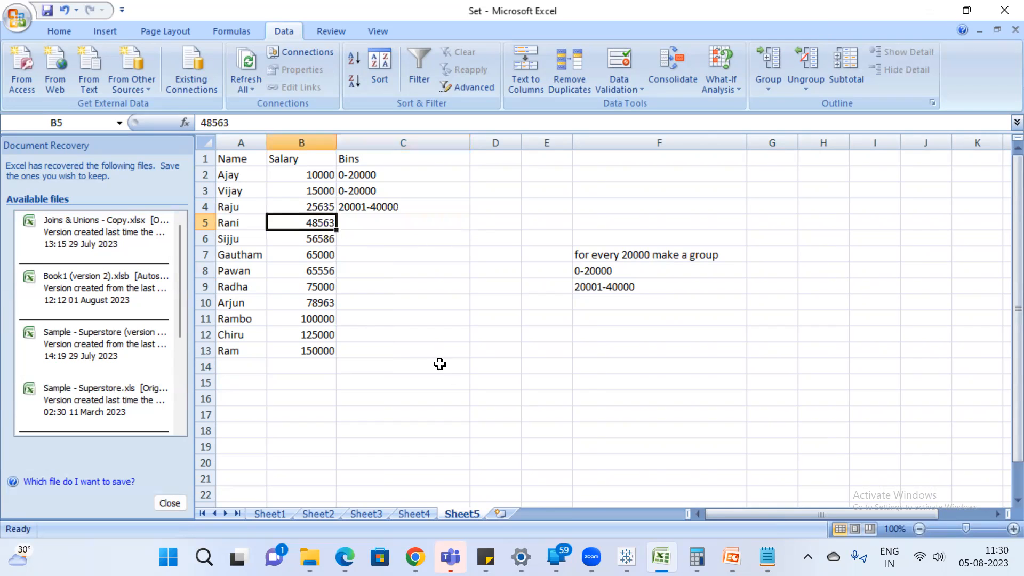
{"action": "left_click", "coordinate": [391, 223]}
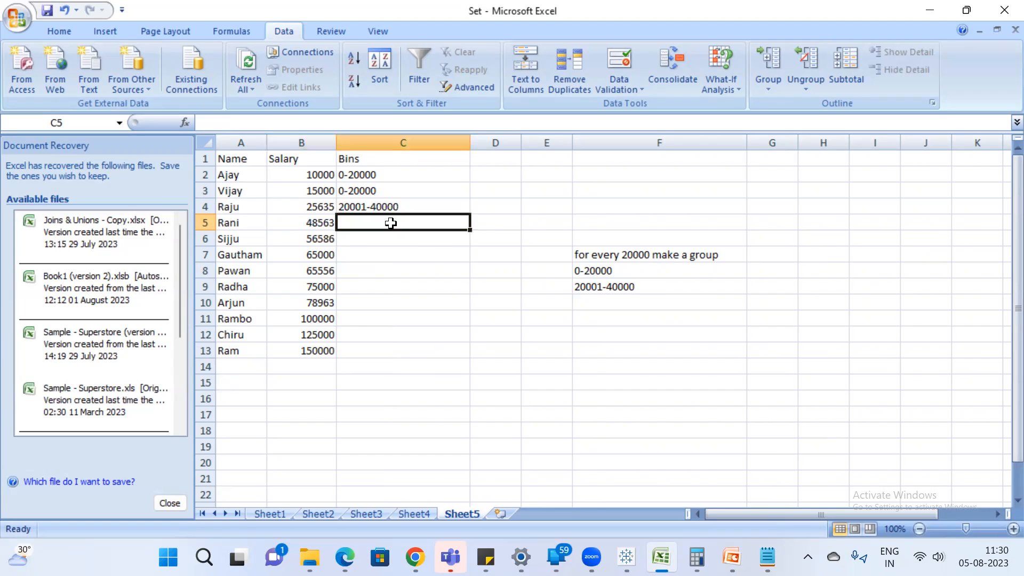
{"action": "double_click", "coordinate": [391, 223]}
{"action": "type", "text": "'40001-60000"}
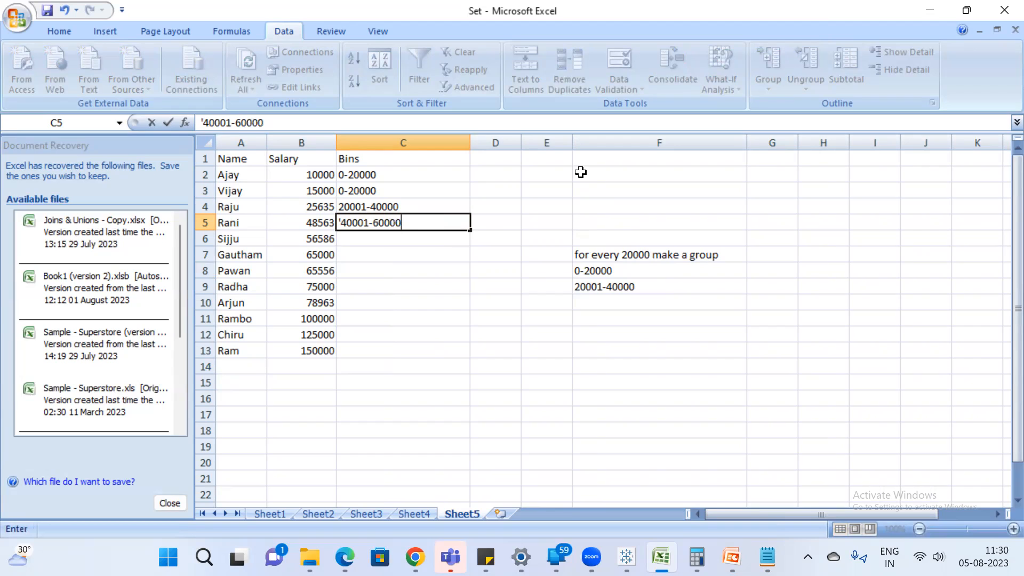
{"action": "key", "text": "Return"}
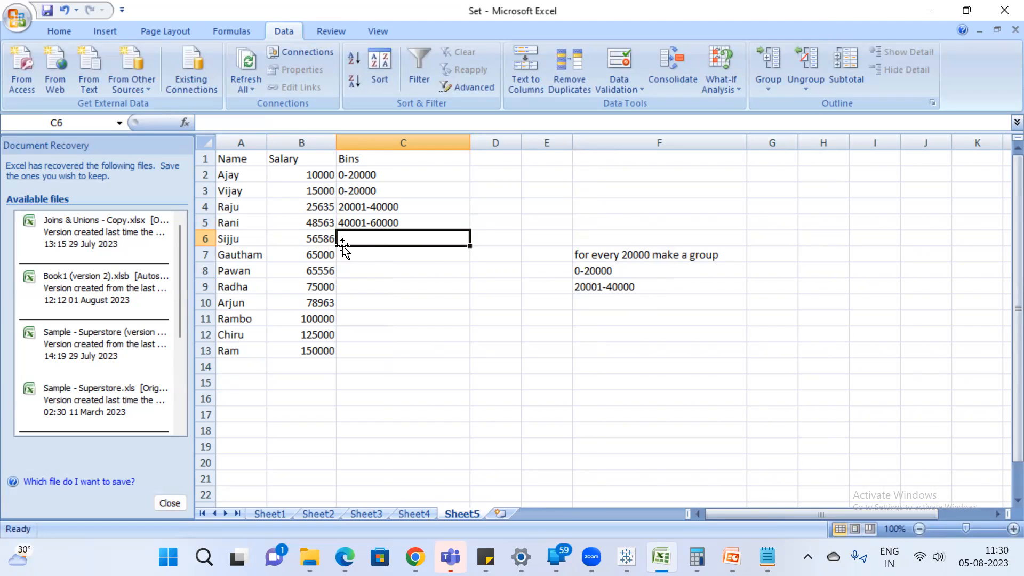
{"action": "left_click", "coordinate": [379, 222]}
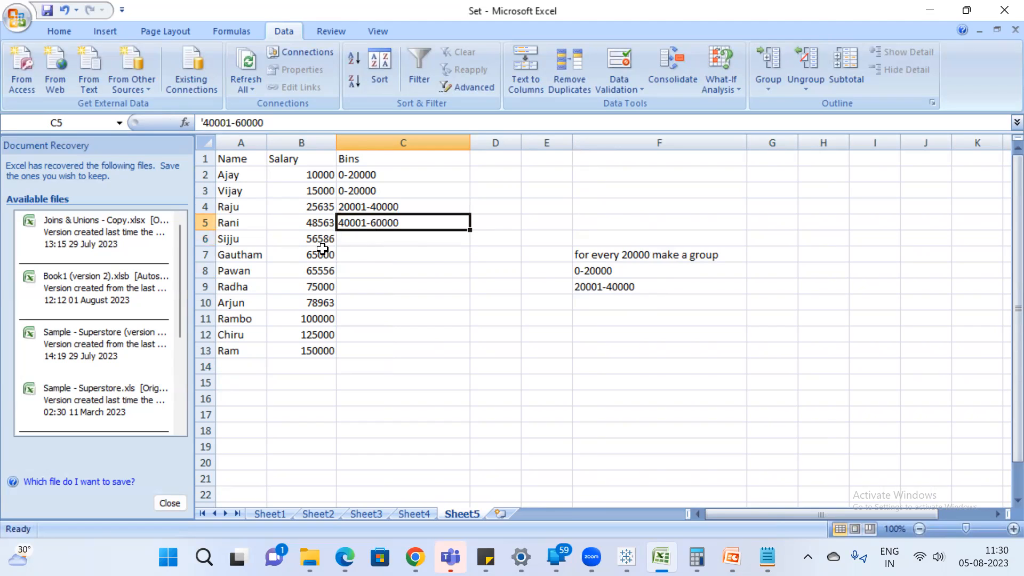
{"action": "key", "text": "ctrl+c"}
{"action": "left_click", "coordinate": [395, 242]}
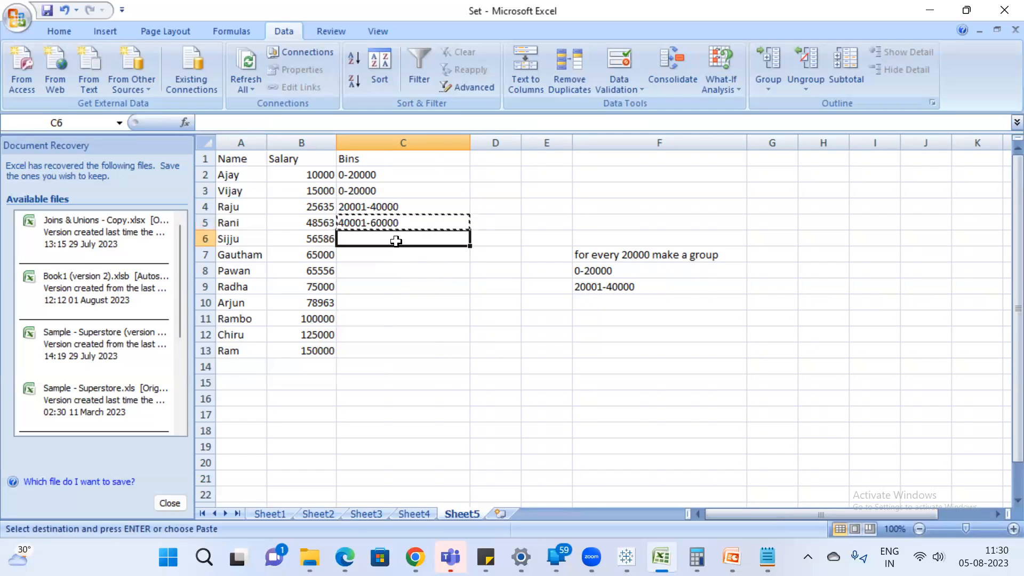
{"action": "key", "text": "ctrl+v"}
{"action": "left_click", "coordinate": [390, 256]}
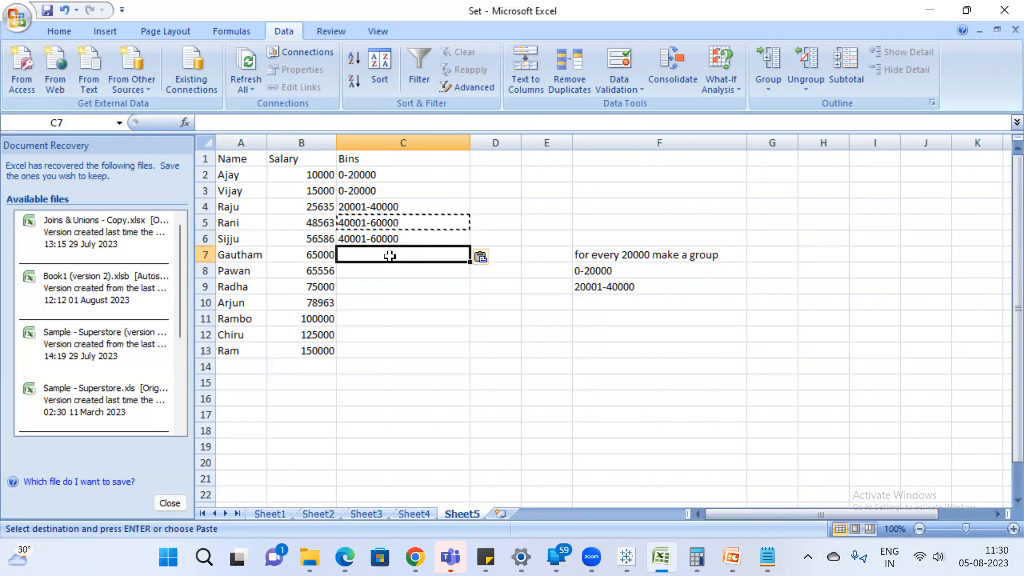
{"action": "key", "text": "Escape"}
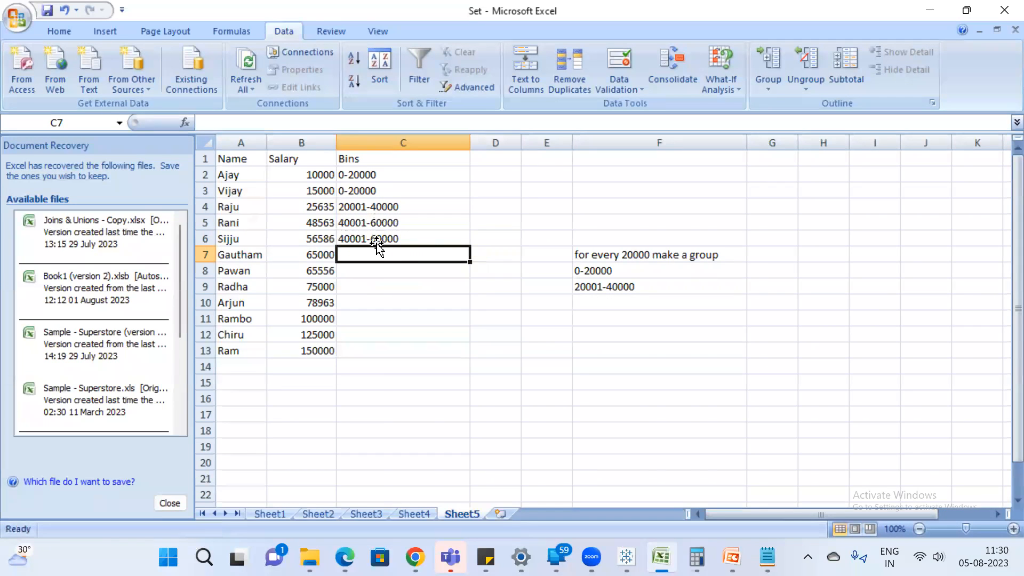
{"action": "left_click", "coordinate": [376, 240]}
{"action": "key", "text": "ctrl+c"}
{"action": "left_click", "coordinate": [372, 259]}
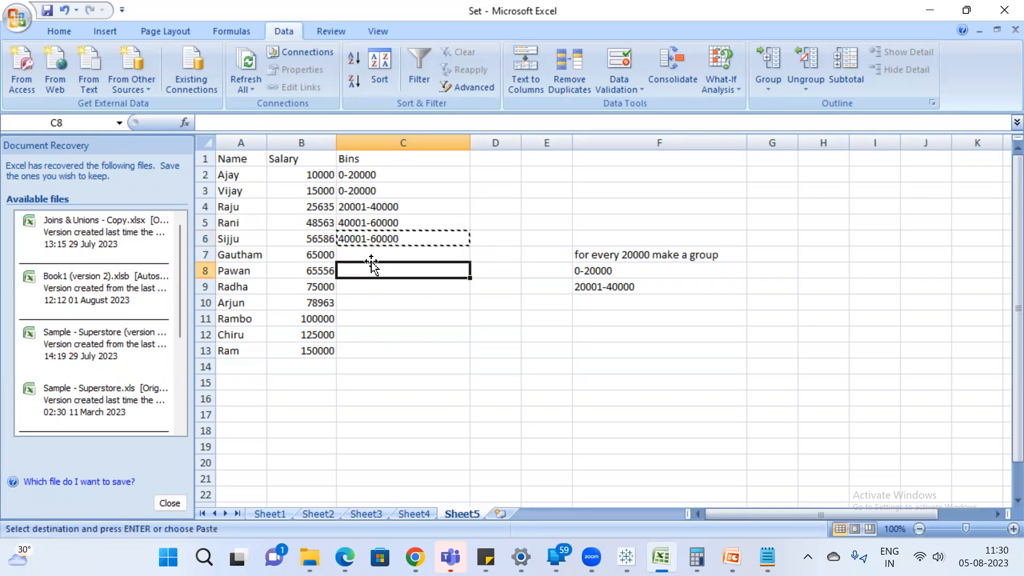
{"action": "key", "text": "ctrl+v"}
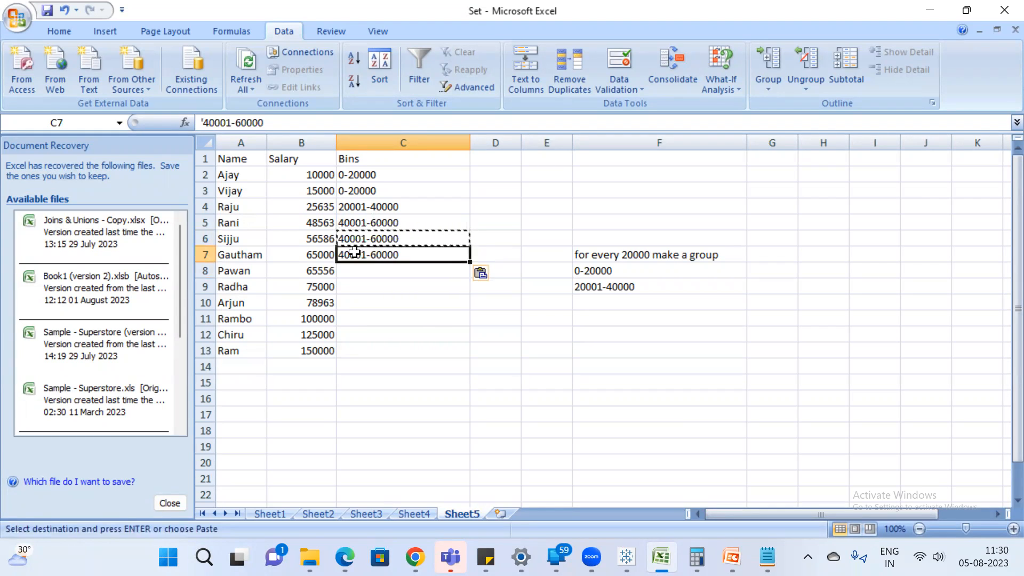
{"action": "double_click", "coordinate": [348, 255]}
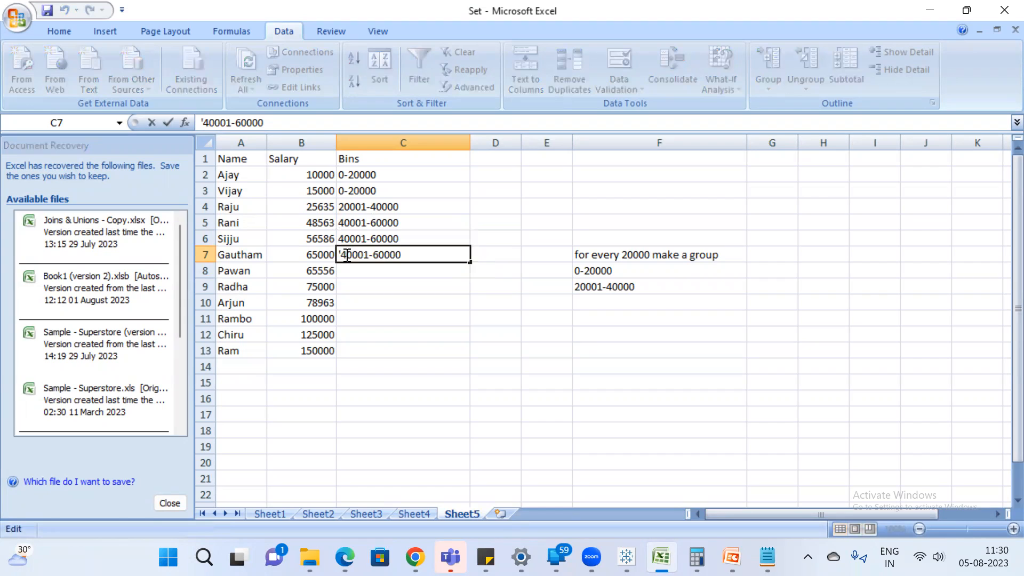
{"action": "key", "text": "BackSpace"}
{"action": "type", "text": "6"}
{"action": "key", "text": "BackSpace"}
{"action": "type", "text": "8"}
{"action": "key", "text": "Return"}
{"action": "left_click", "coordinate": [381, 253]}
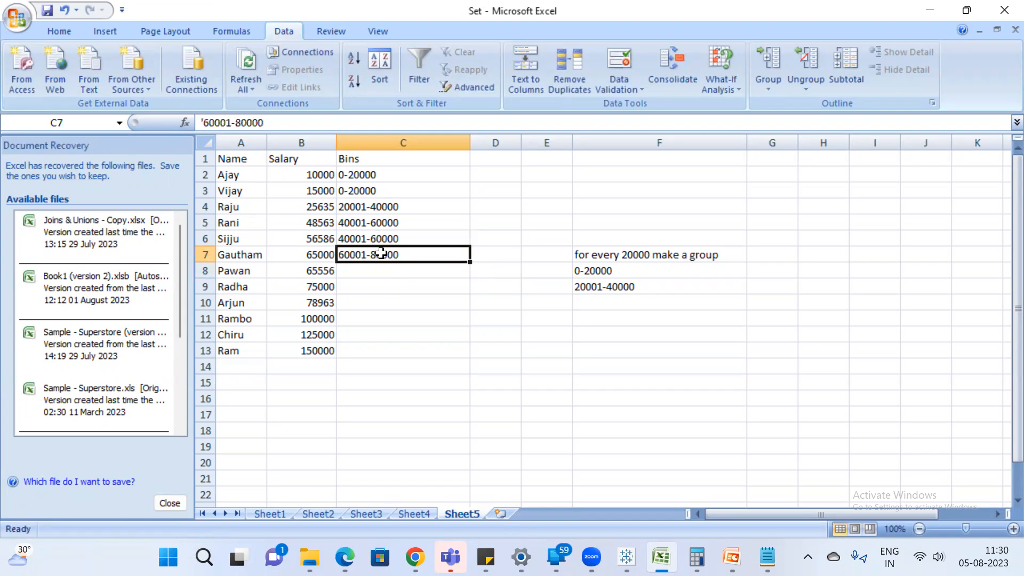
{"action": "key", "text": "ctrl+c"}
{"action": "left_click", "coordinate": [399, 271]}
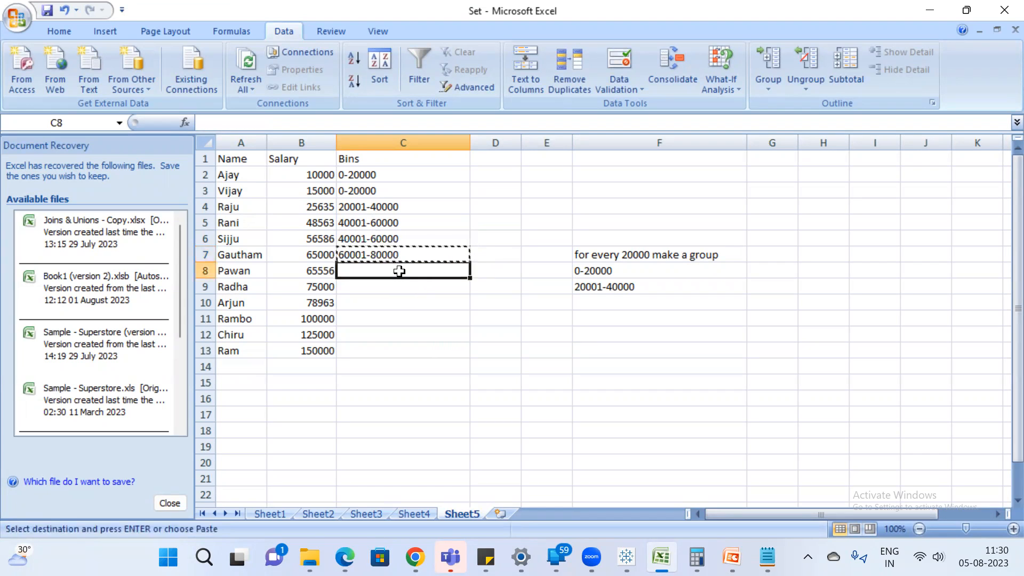
{"action": "key", "text": "ctrl+v"}
{"action": "key", "text": "Escape"}
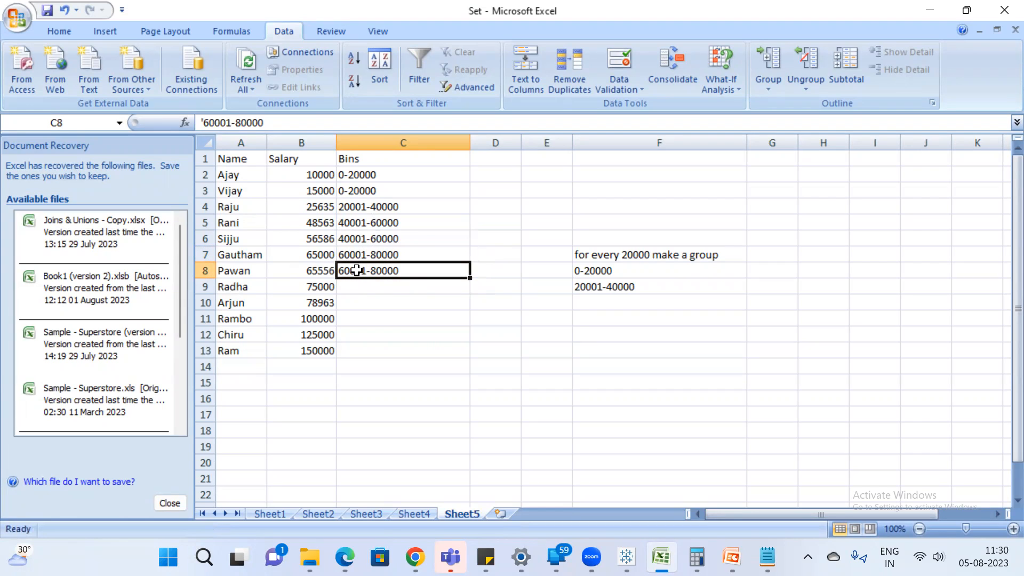
{"action": "key", "text": "ctrl+c"}
{"action": "left_click", "coordinate": [392, 283]}
{"action": "key", "text": "ctrl+v"}
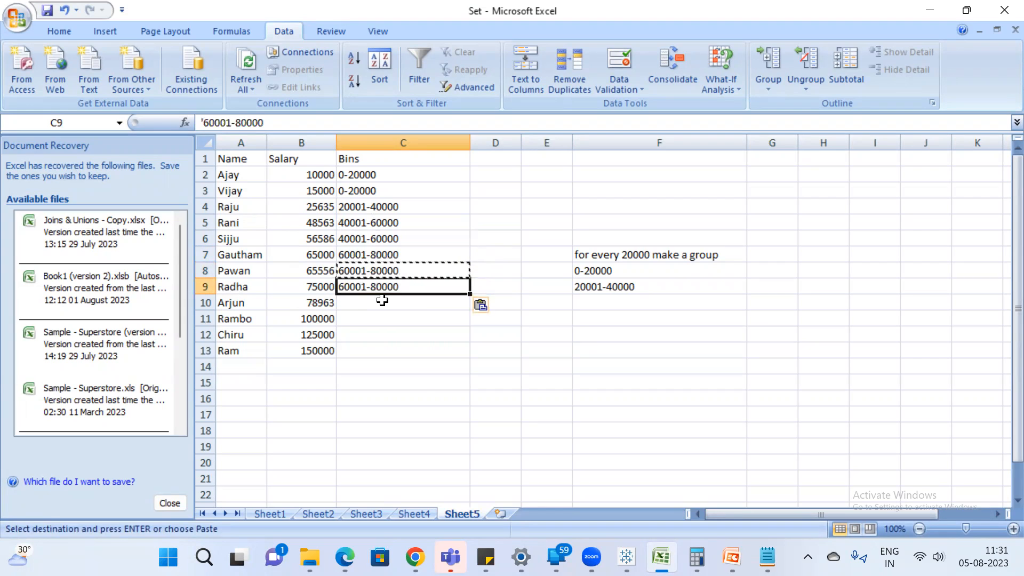
{"action": "left_click", "coordinate": [382, 302]}
{"action": "key", "text": "ctrl+v"}
{"action": "key", "text": "Escape"}
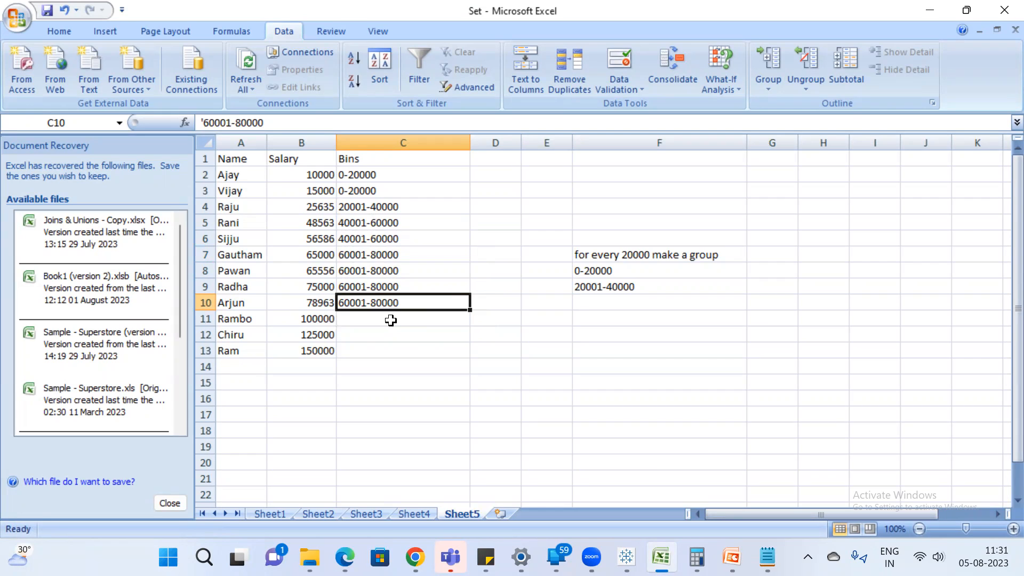
{"action": "left_click", "coordinate": [366, 315]}
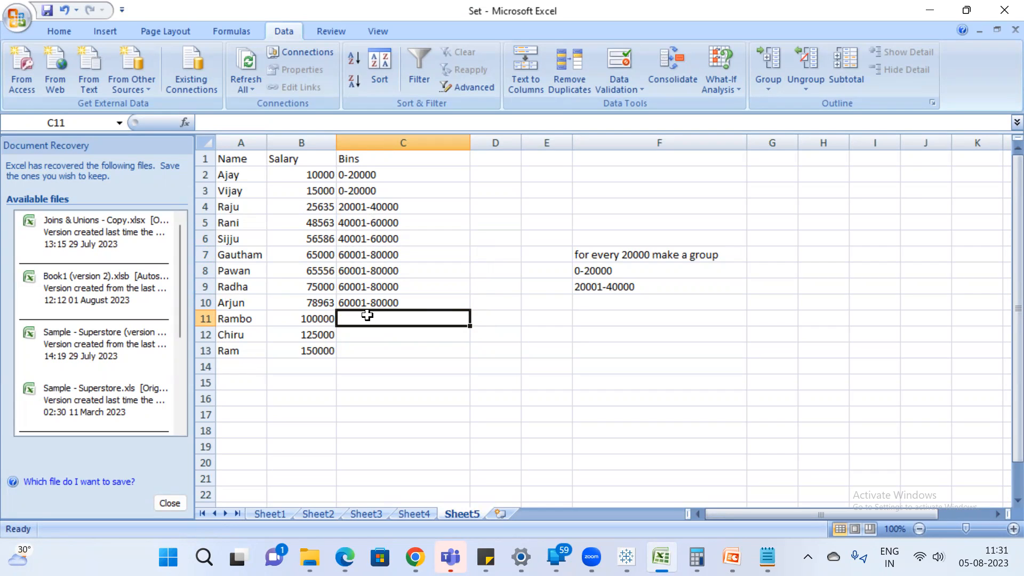
{"action": "type", "text": "8000"}
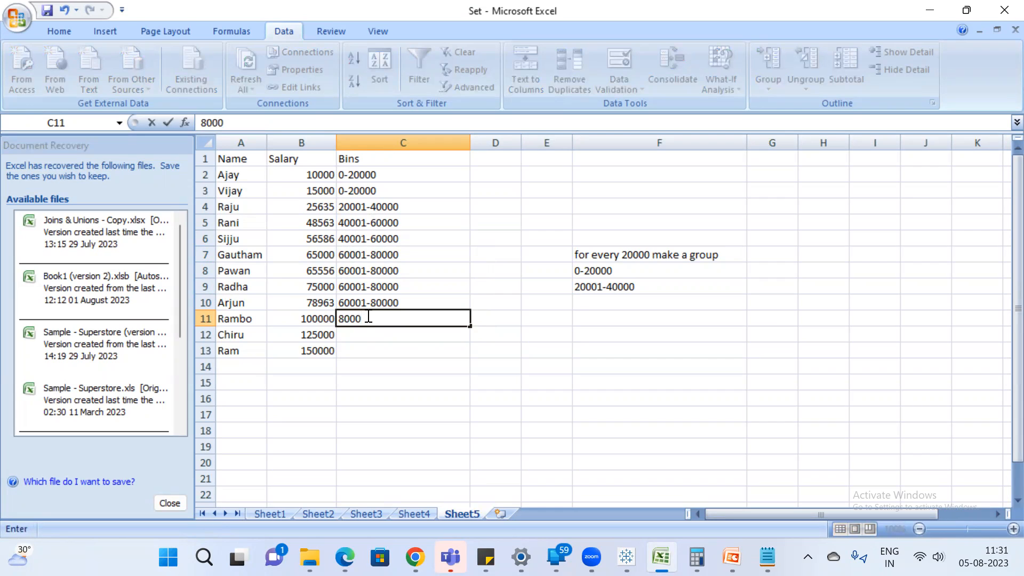
{"action": "type", "text": "1"}
{"action": "key", "text": "BackSpace"}
{"action": "key", "text": "BackSpace"}
{"action": "key", "text": "BackSpace"}
{"action": "key", "text": "BackSpace"}
{"action": "key", "text": "BackSpace"}
{"action": "type", "text": "'80001-100000"}
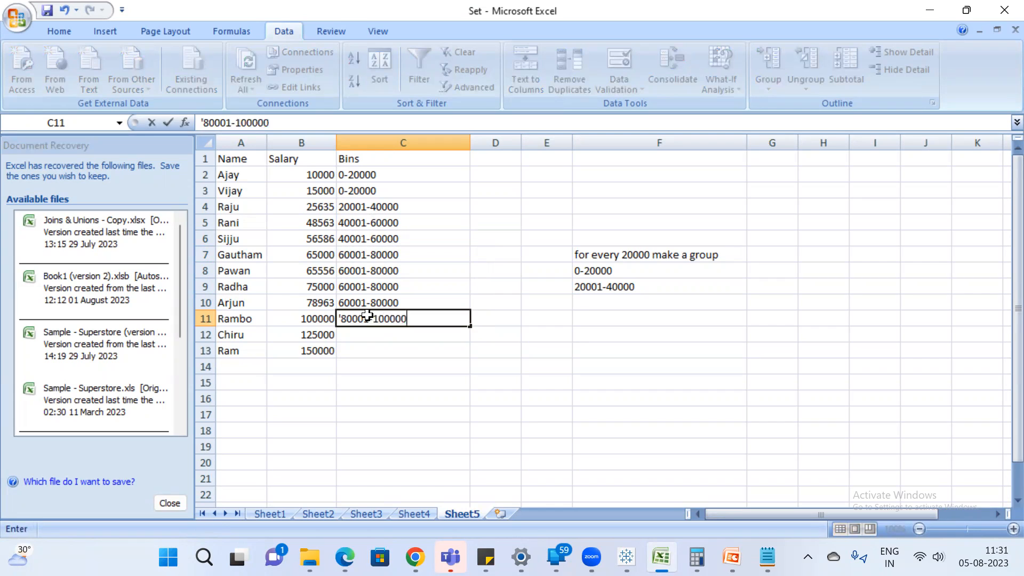
{"action": "key", "text": "Return"}
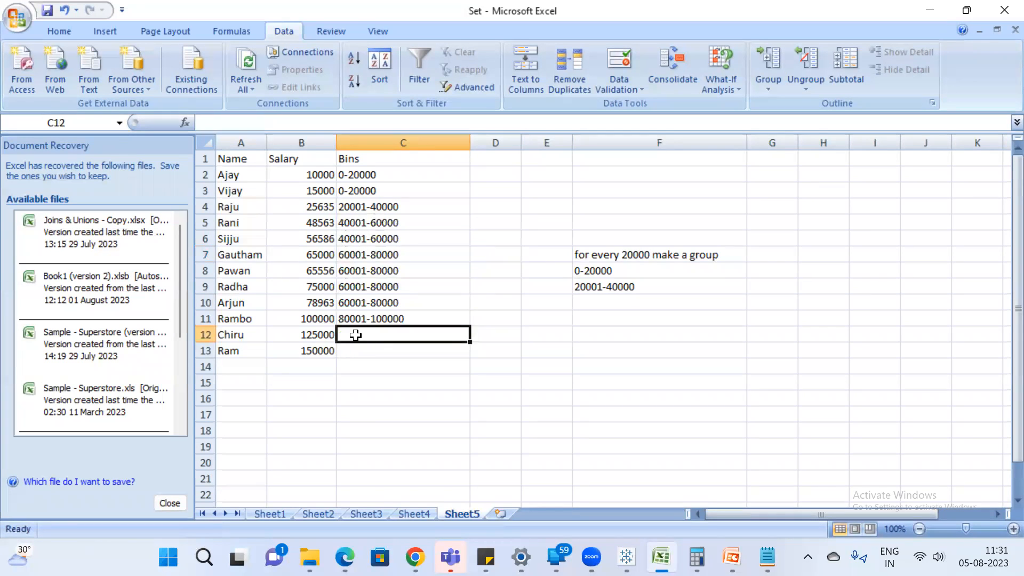
{"action": "type", "text": "'"}
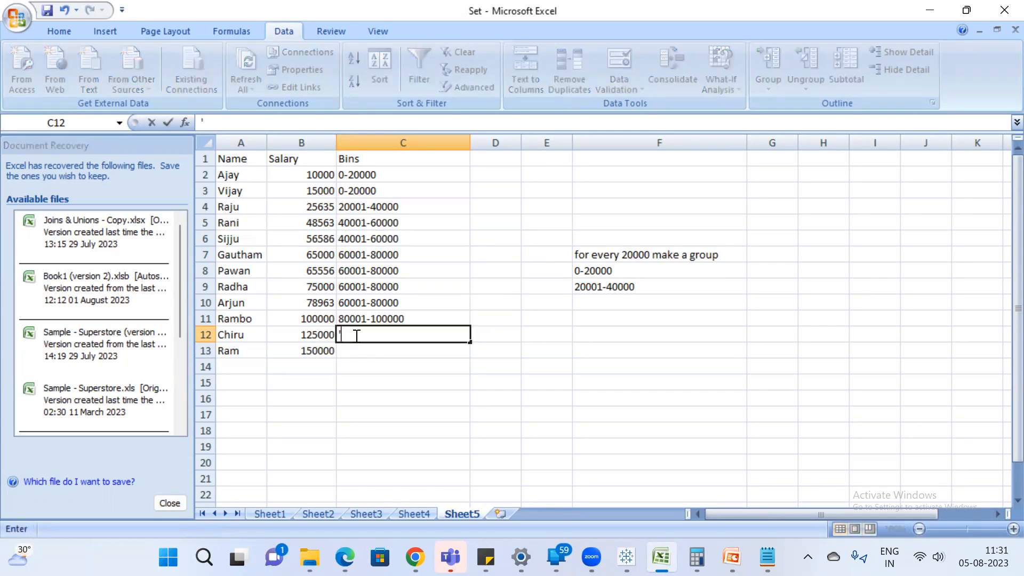
{"action": "type", "text": "120000-140000"}
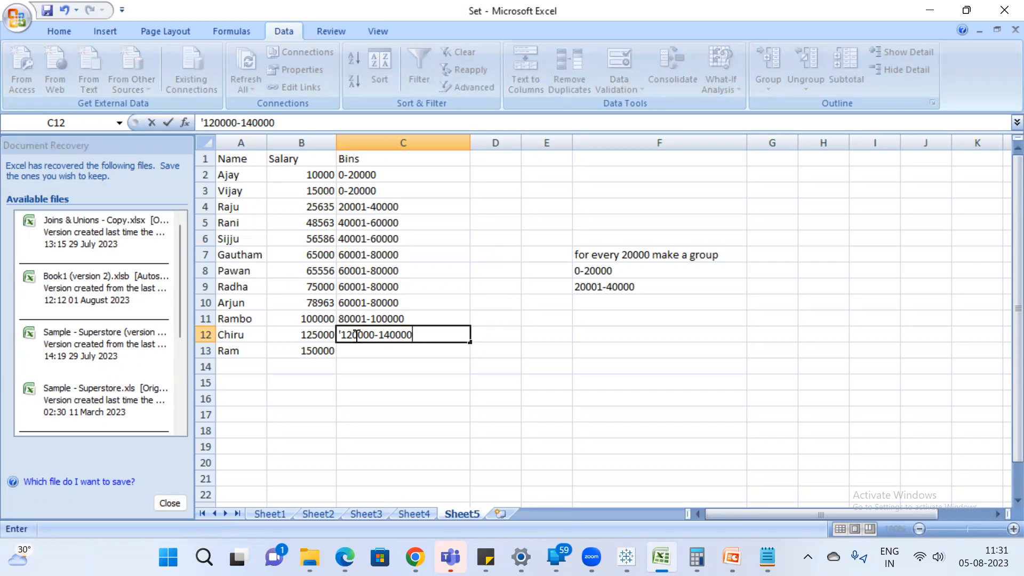
{"action": "key", "text": "Return"}
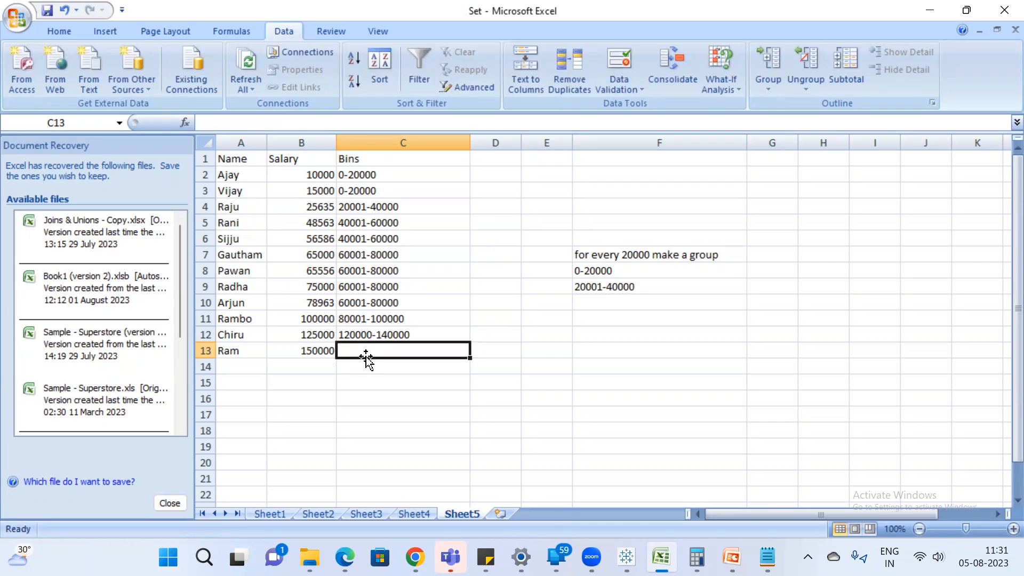
{"action": "type", "text": "'14000"}
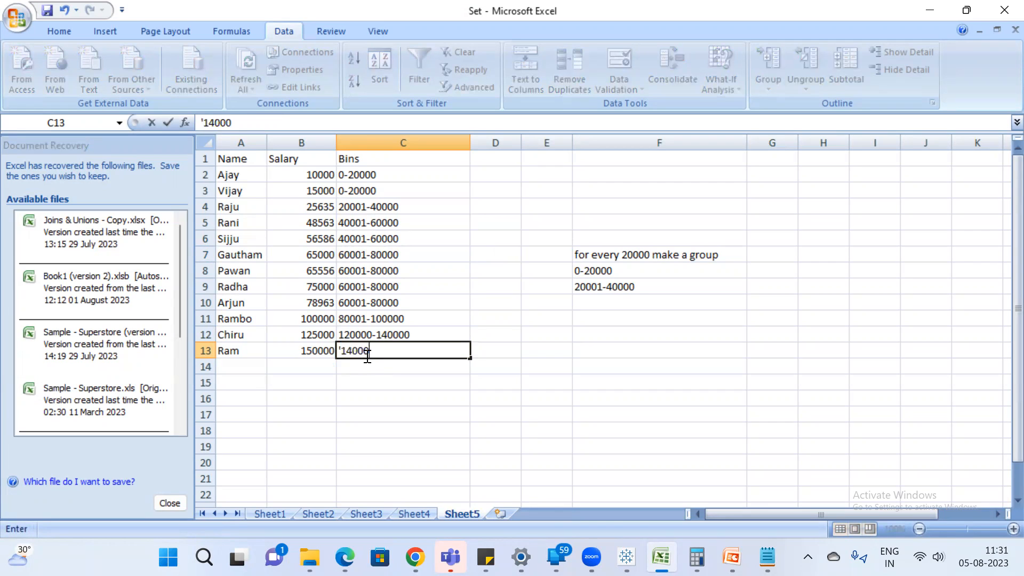
{"action": "type", "text": "0-160000"}
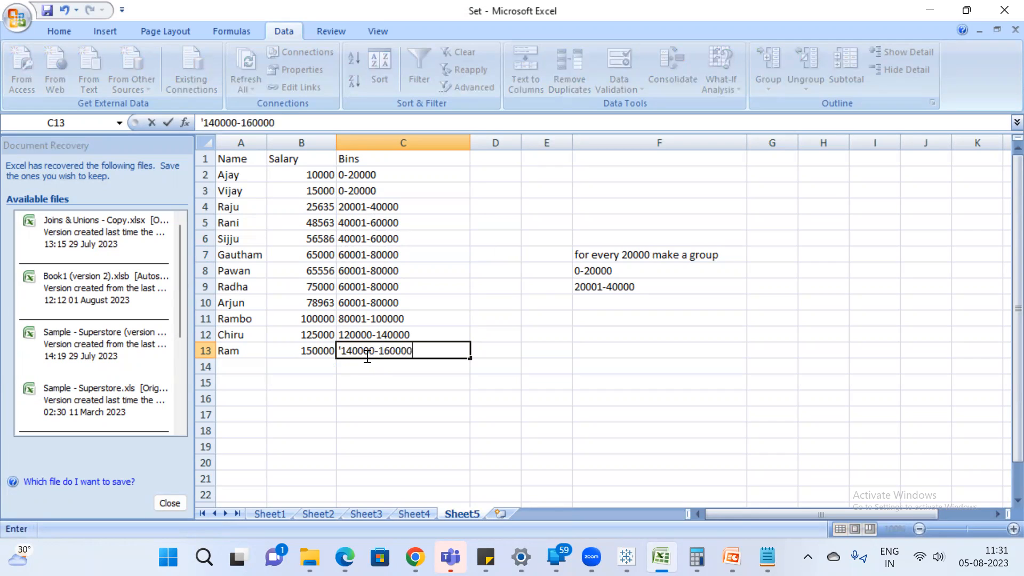
{"action": "key", "text": "Return"}
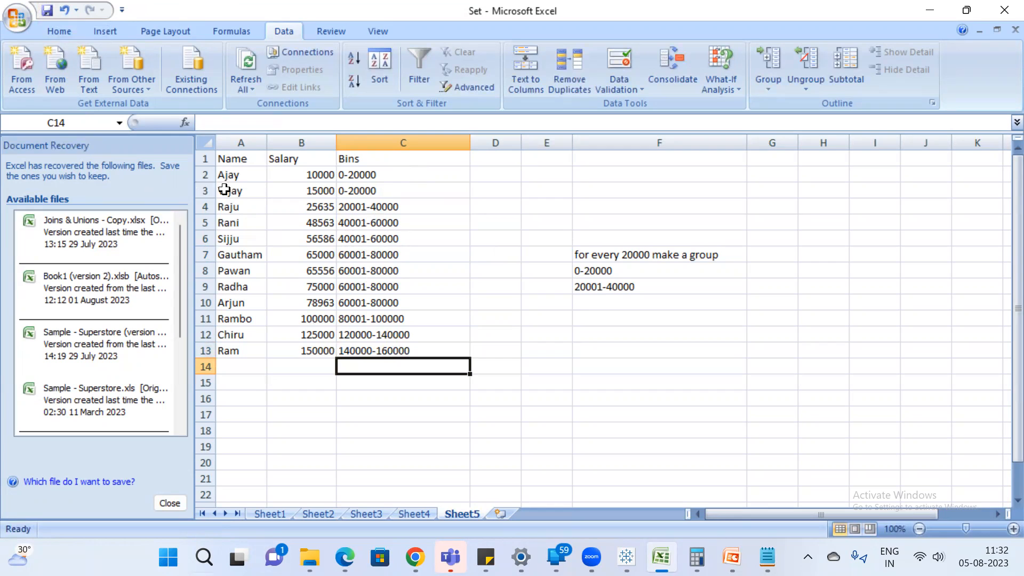
{"action": "left_click_drag", "start_coordinate": [205, 174], "coordinate": [352, 350]}
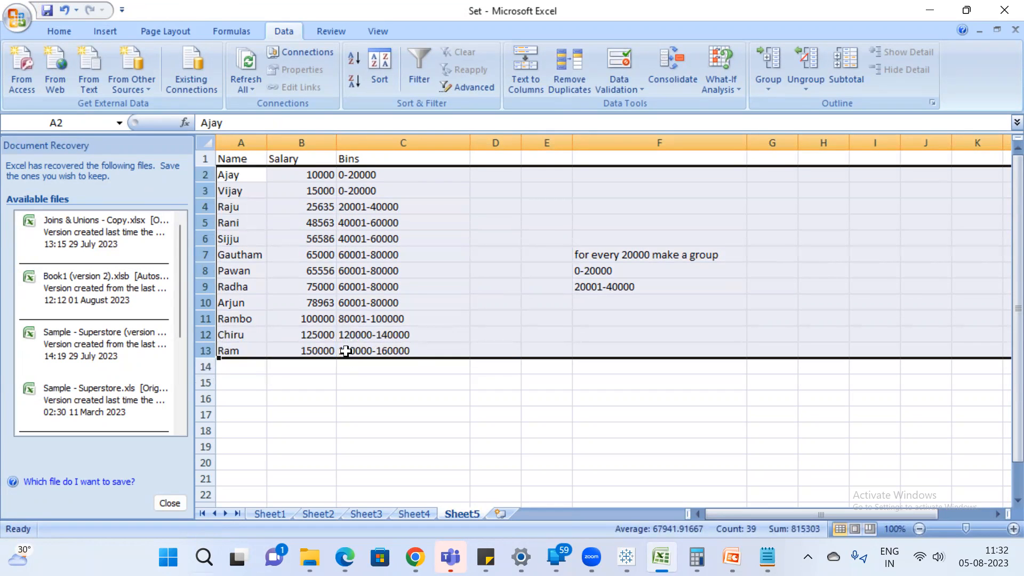
{"action": "left_click_drag", "start_coordinate": [361, 174], "coordinate": [411, 339]}
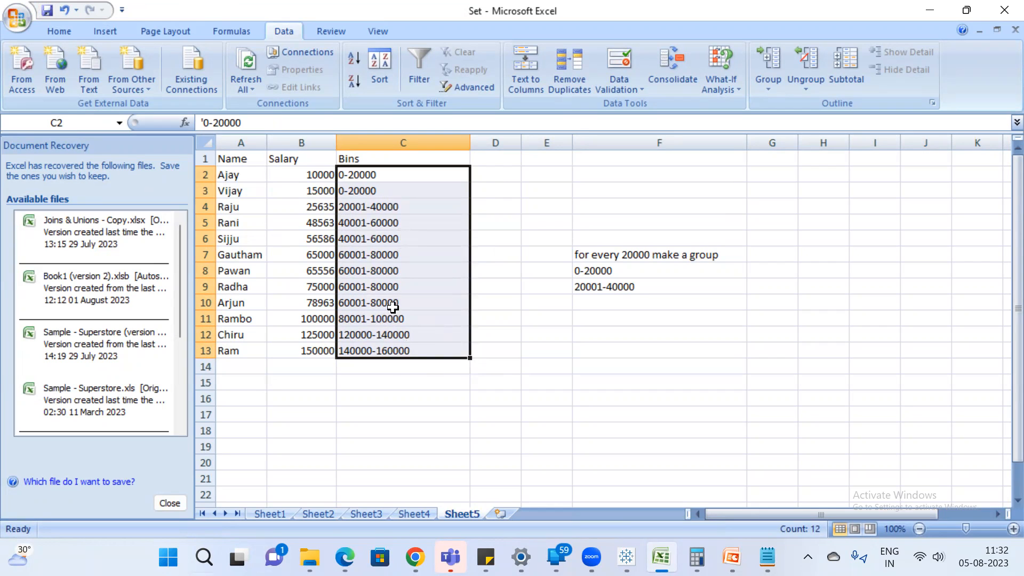
Switch to Tableau and, from a new worksheet, connect to the Excel workbook Set on drive D.
{"action": "left_click", "coordinate": [626, 557]}
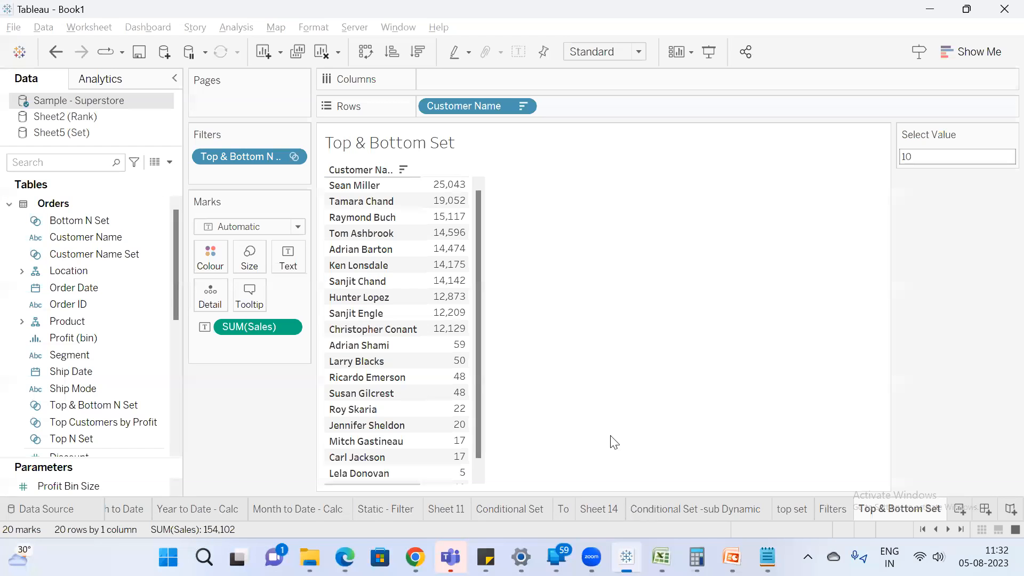
{"action": "left_click", "coordinate": [958, 509]}
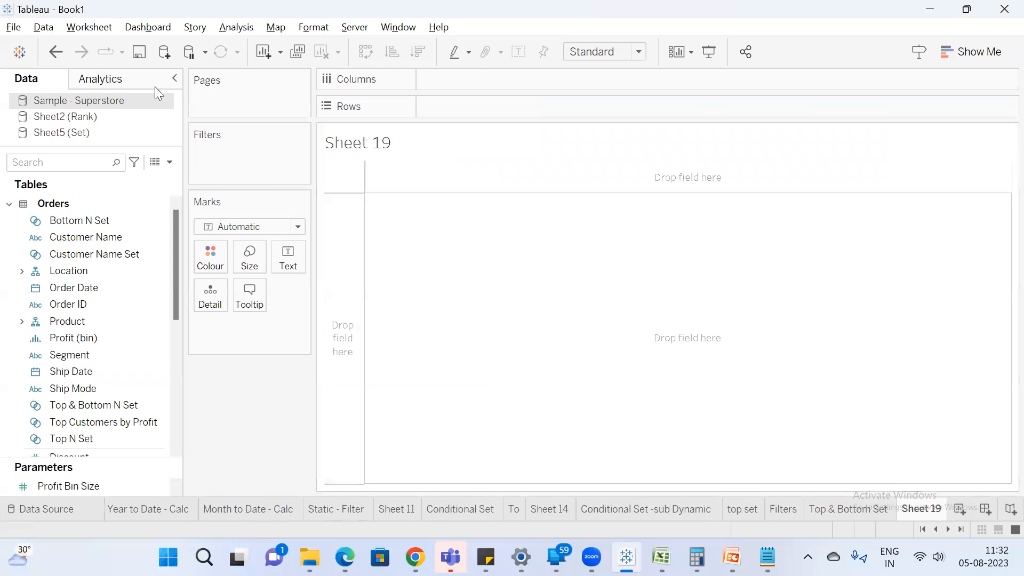
{"action": "left_click", "coordinate": [168, 51]}
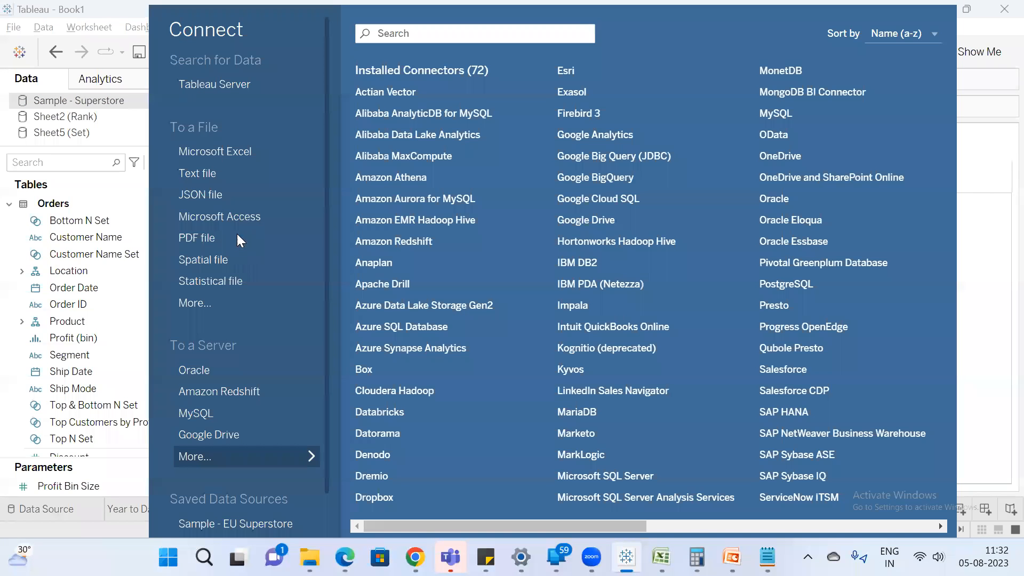
{"action": "left_click", "coordinate": [234, 152]}
{"action": "scroll", "coordinate": [278, 213], "scroll_direction": "down", "scroll_amount": 5}
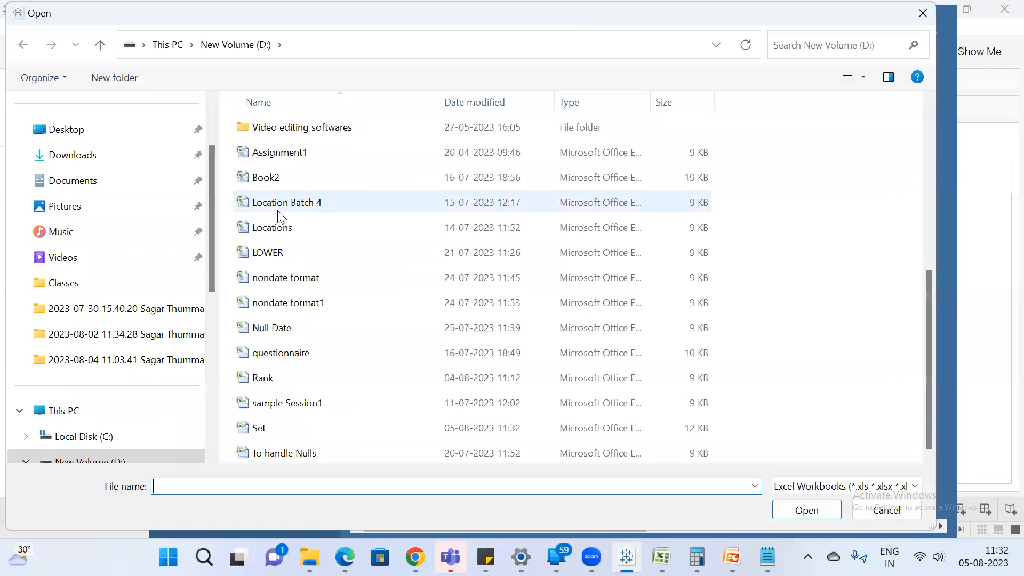
{"action": "double_click", "coordinate": [304, 423]}
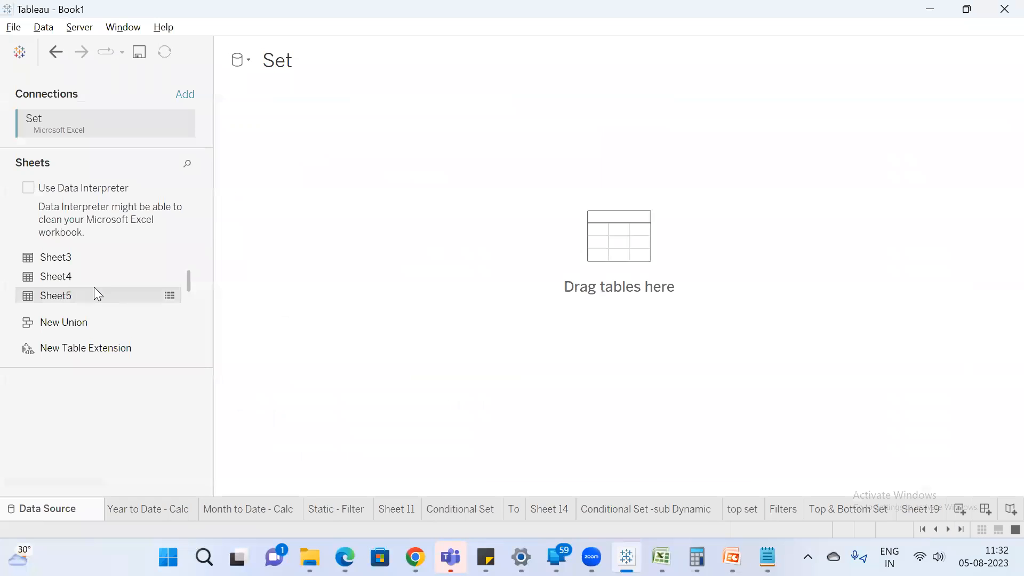
Add the Sheet5 table to the data source canvas and create a new worksheet for it.
{"action": "left_click_drag", "start_coordinate": [93, 293], "coordinate": [288, 268]}
{"action": "scroll", "coordinate": [795, 425], "scroll_direction": "down", "scroll_amount": 2}
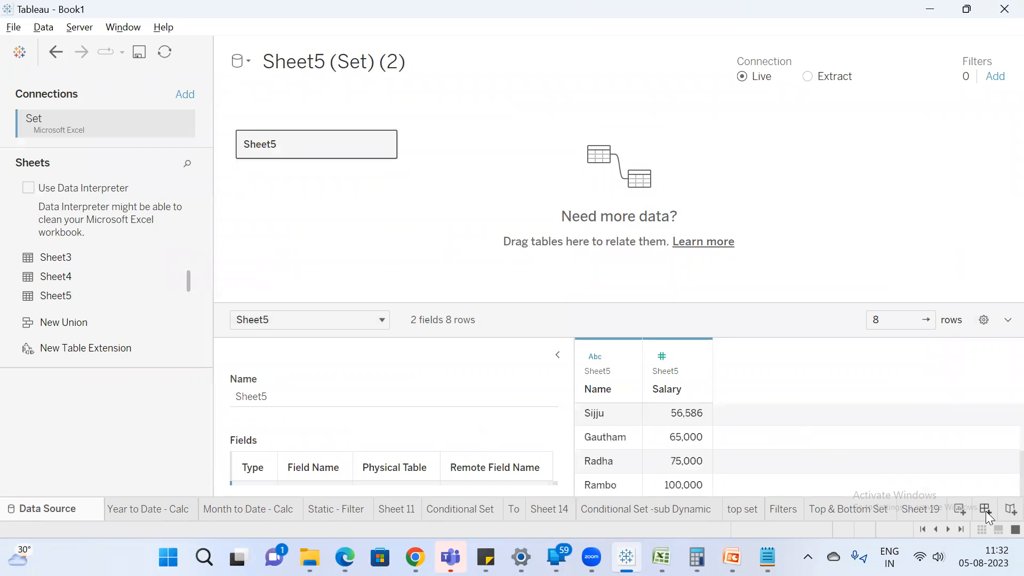
{"action": "left_click", "coordinate": [960, 507]}
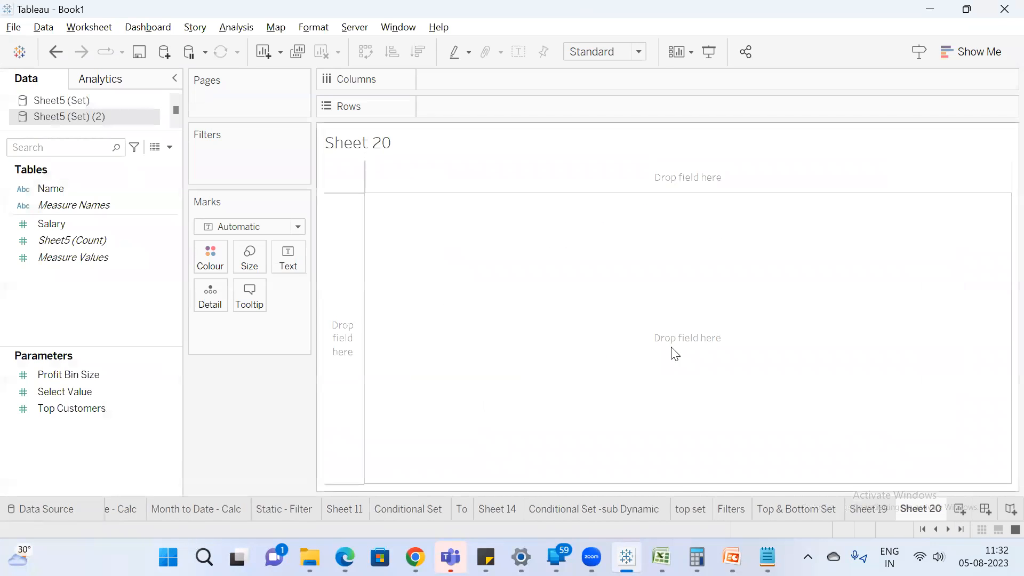
Build a text table on Sheet 20 showing the sum of Salary for each Name.
{"action": "double_click", "coordinate": [78, 192]}
{"action": "left_click", "coordinate": [76, 225]}
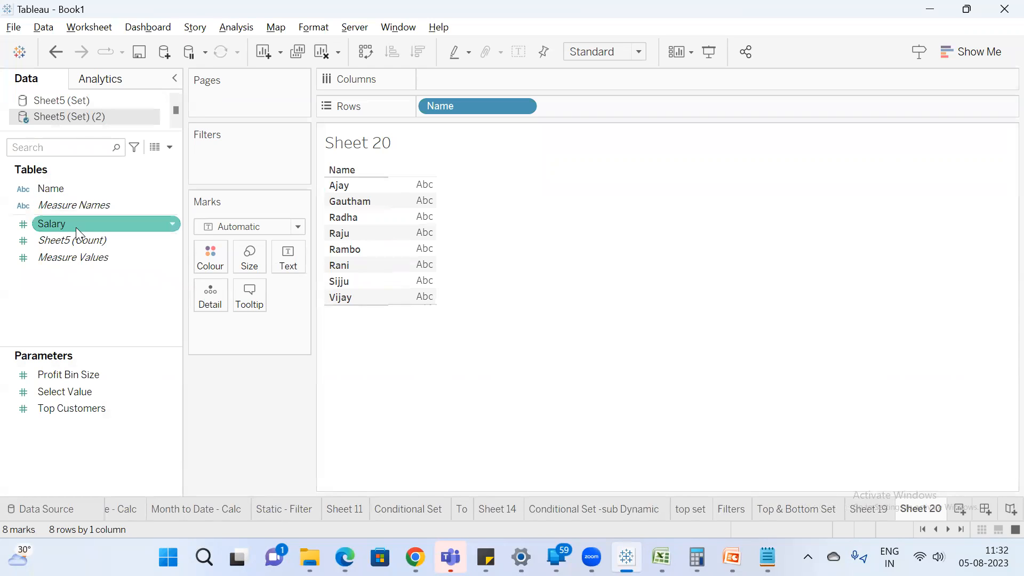
{"action": "double_click", "coordinate": [76, 227]}
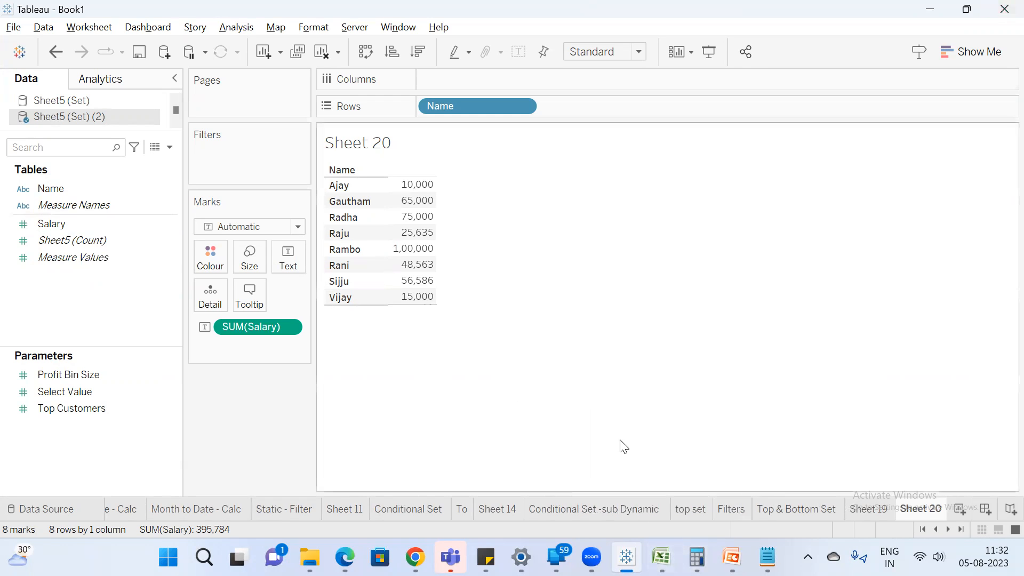
Save the Set workbook in Excel, then refresh Sheet5 (Set) (2) in Tableau and sort the names by salary in descending order.
{"action": "left_click", "coordinate": [662, 557]}
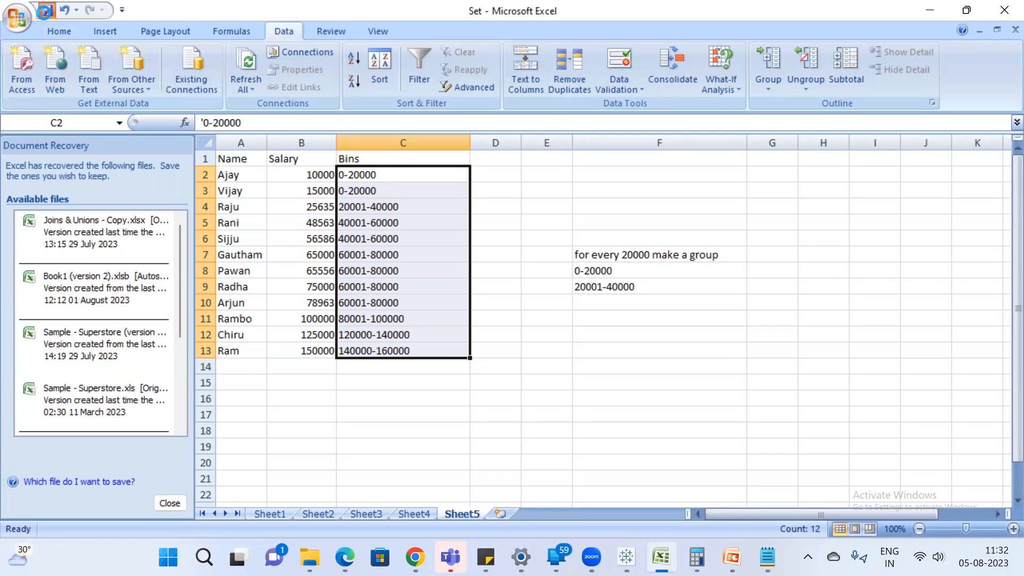
{"action": "key", "text": "alt+Tab"}
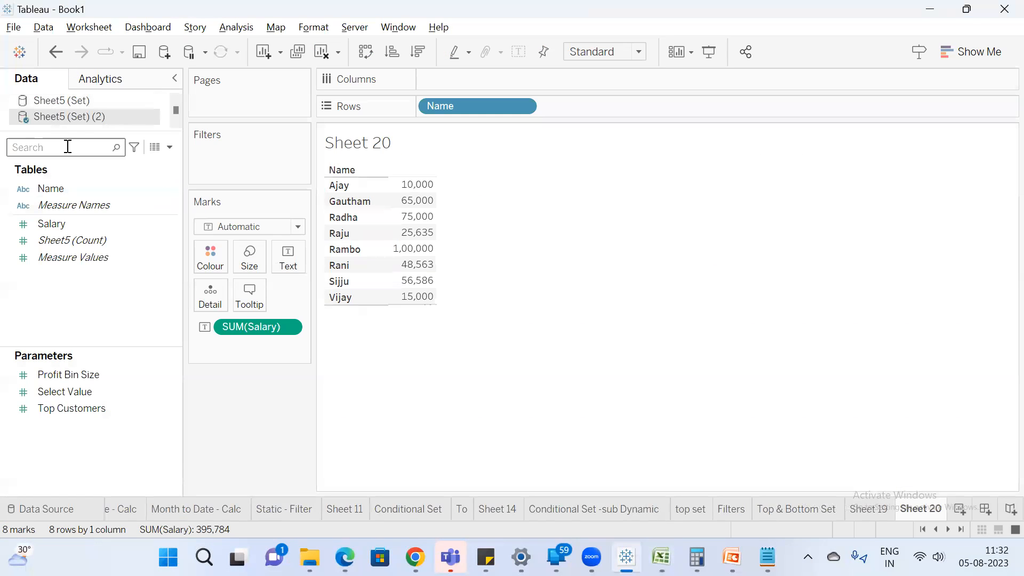
{"action": "right_click", "coordinate": [85, 114]}
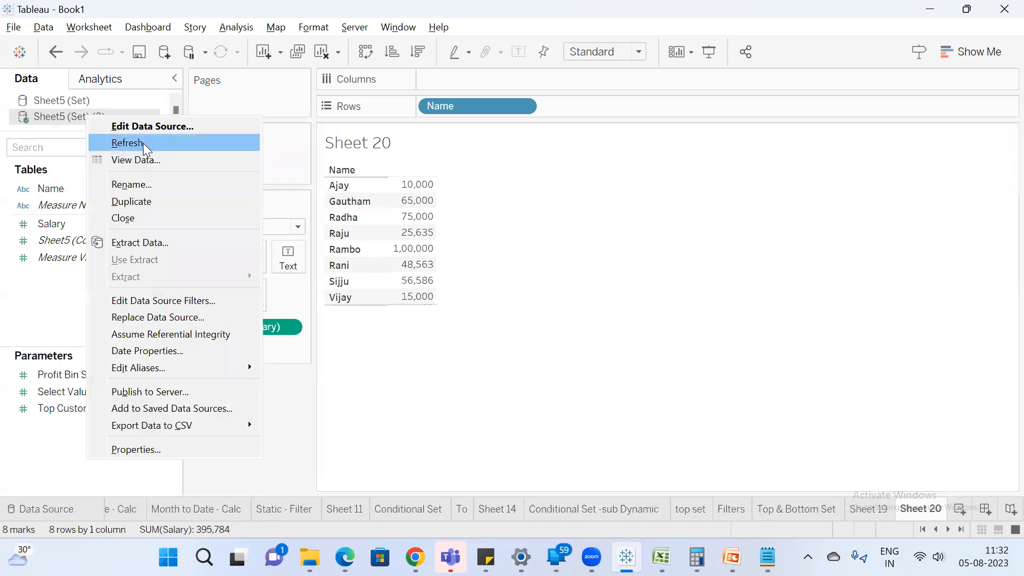
{"action": "left_click", "coordinate": [144, 145]}
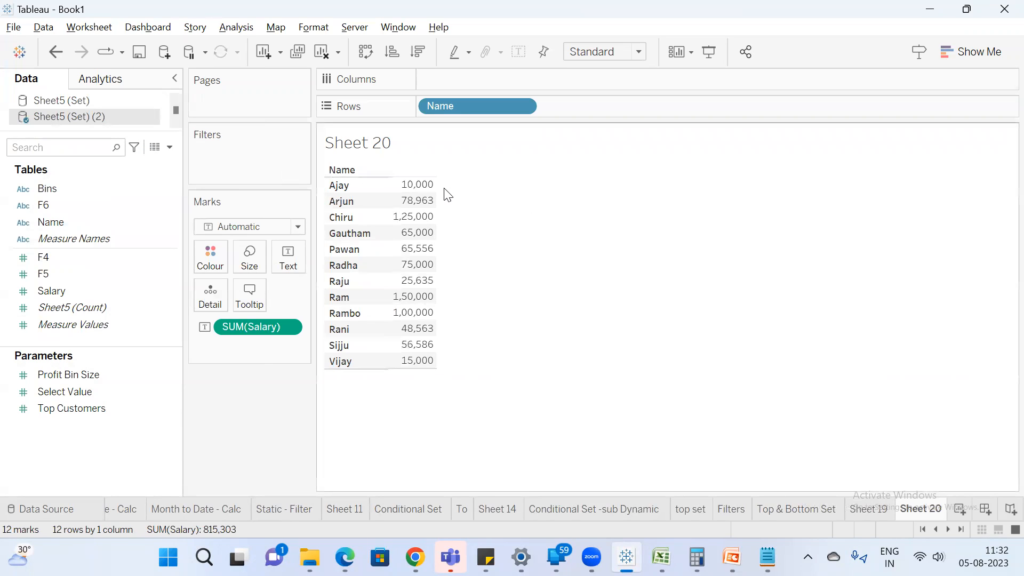
{"action": "left_click", "coordinate": [417, 52]}
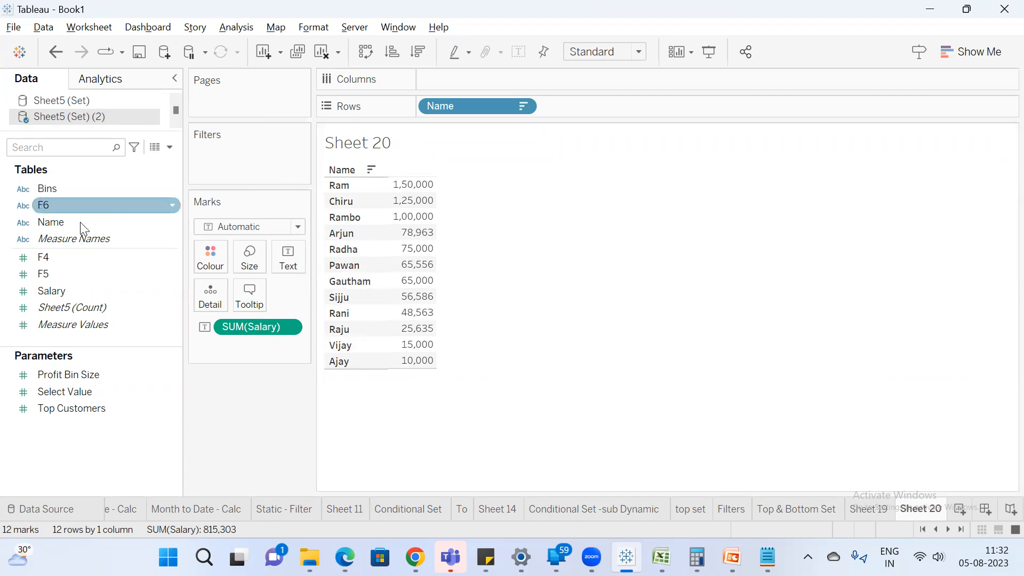
{"action": "right_click", "coordinate": [67, 292]}
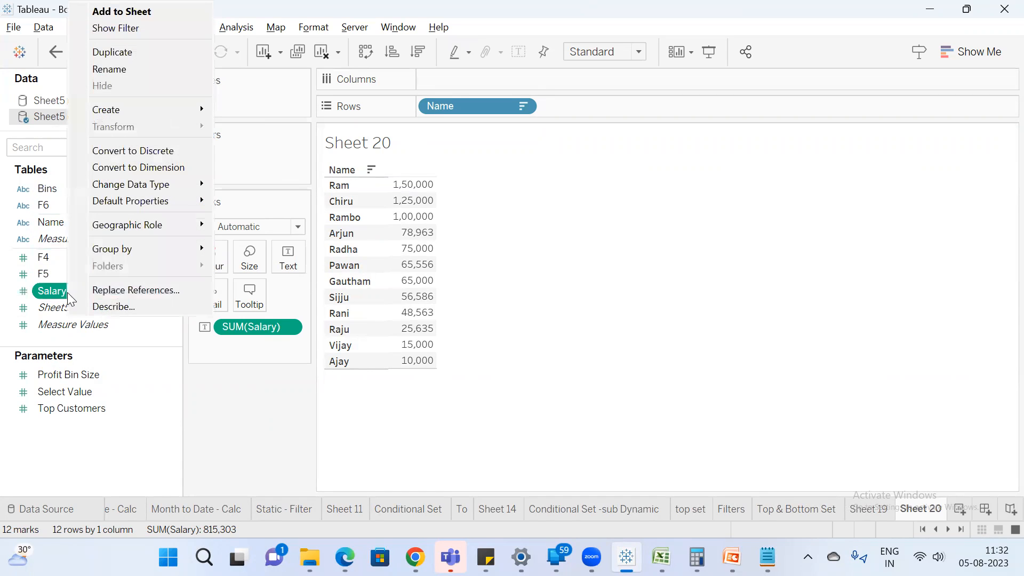
{"action": "mouse_move", "coordinate": [200, 109]}
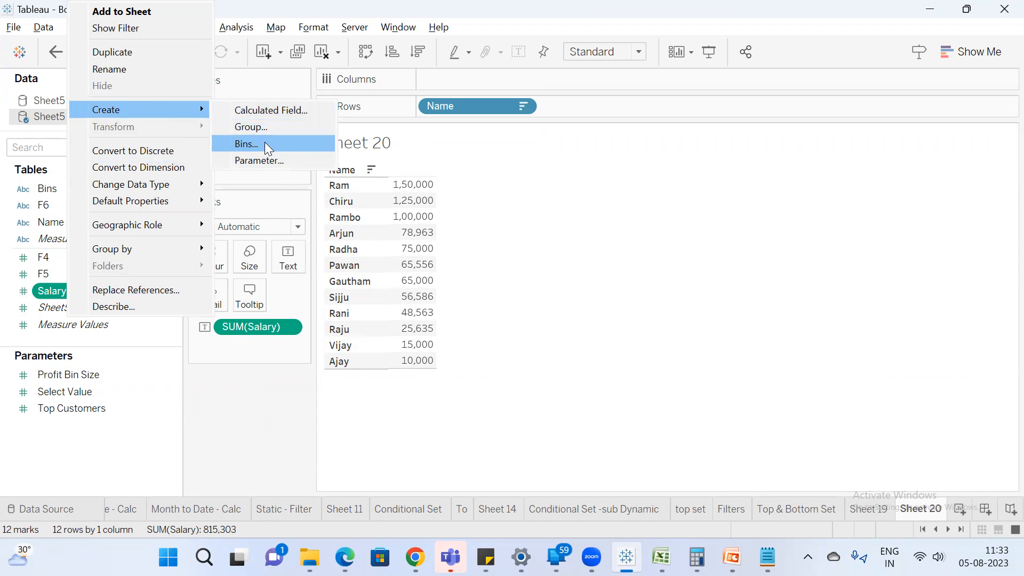
{"action": "left_click", "coordinate": [233, 457]}
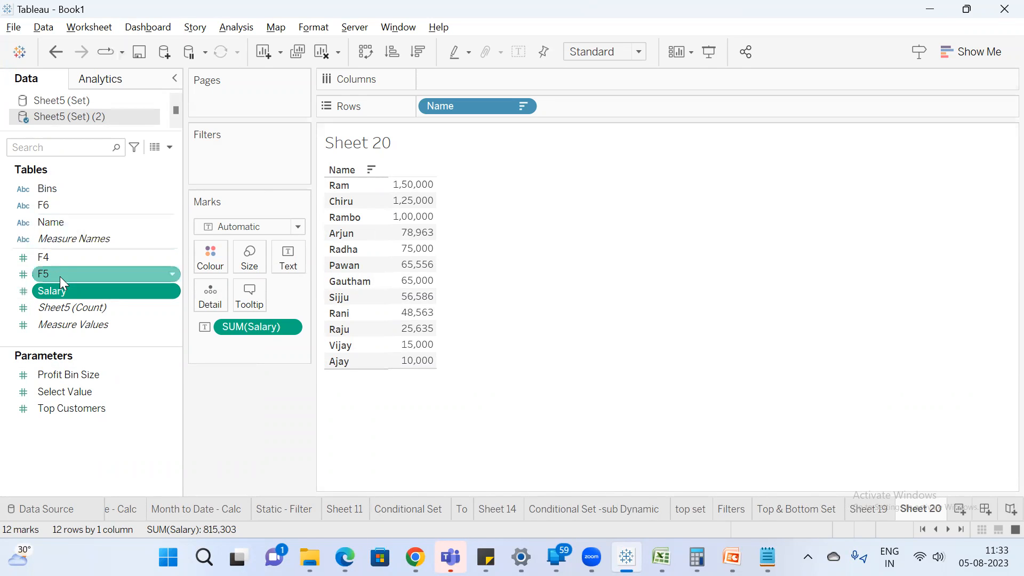
Create the Salary (bin) field from Salary with a bin size of 20000 and add it to the rows after Name.
{"action": "right_click", "coordinate": [70, 289]}
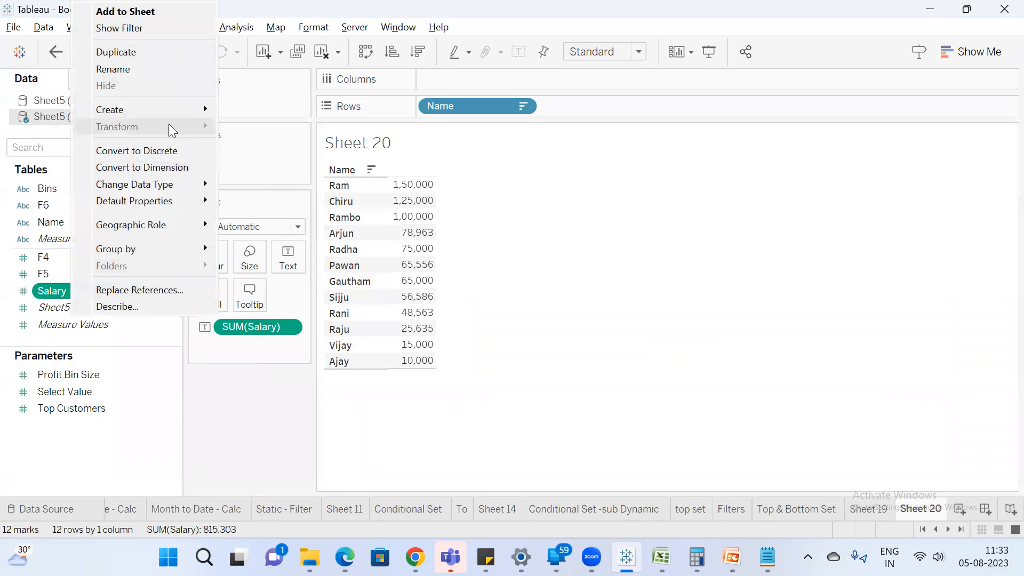
{"action": "mouse_move", "coordinate": [177, 103]}
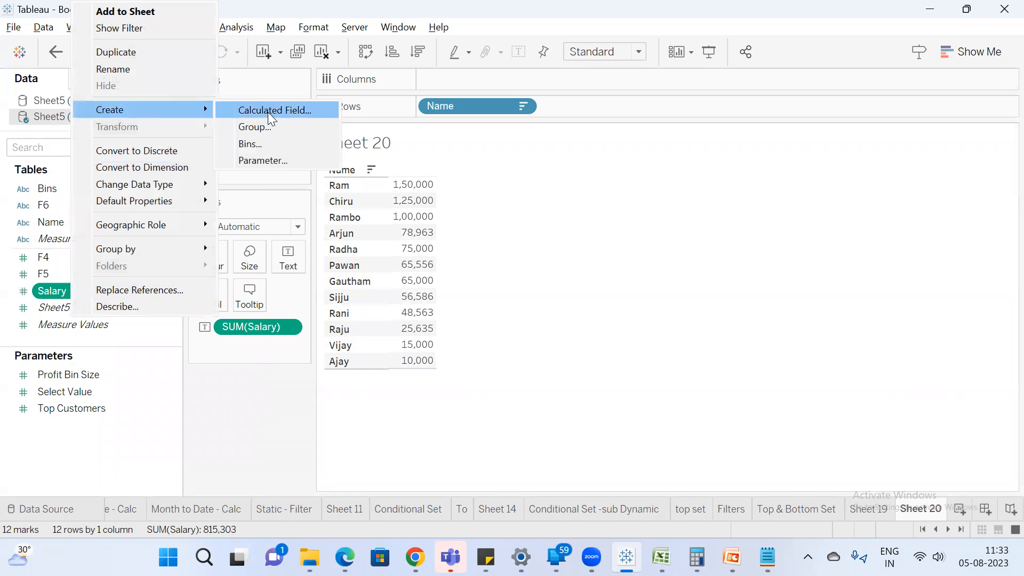
{"action": "left_click", "coordinate": [274, 144]}
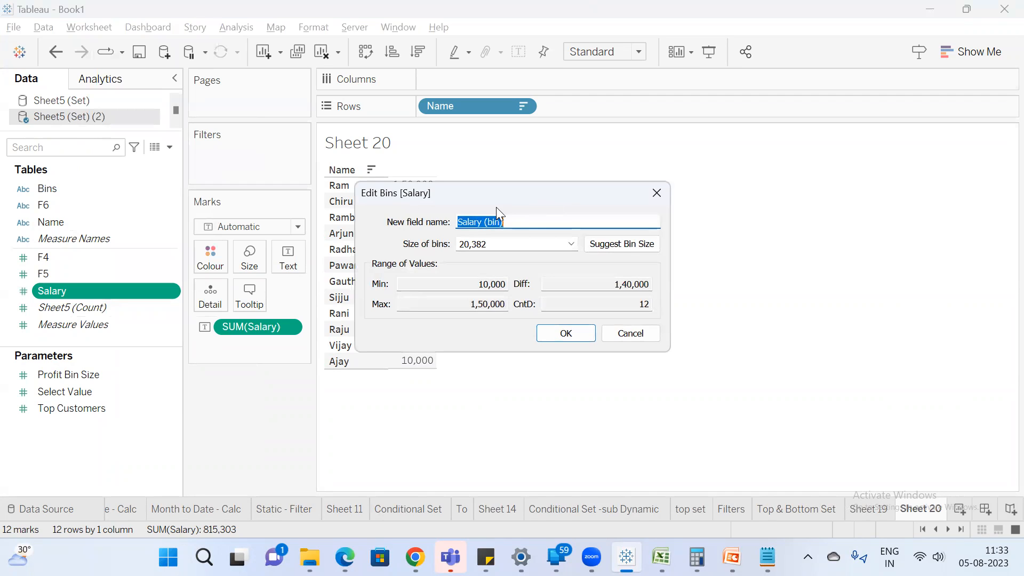
{"action": "left_click_drag", "start_coordinate": [525, 201], "coordinate": [696, 192]}
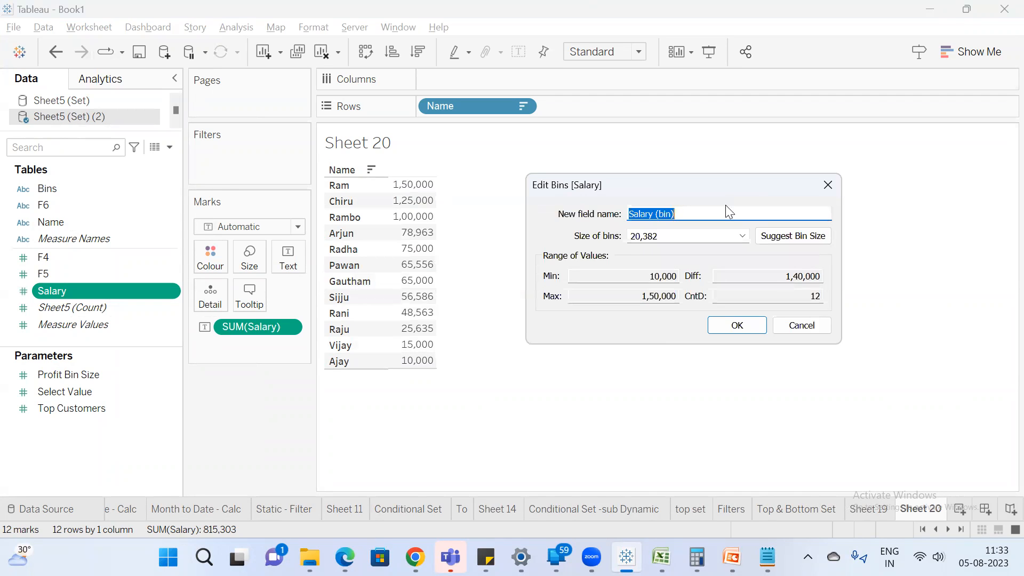
{"action": "left_click", "coordinate": [664, 234]}
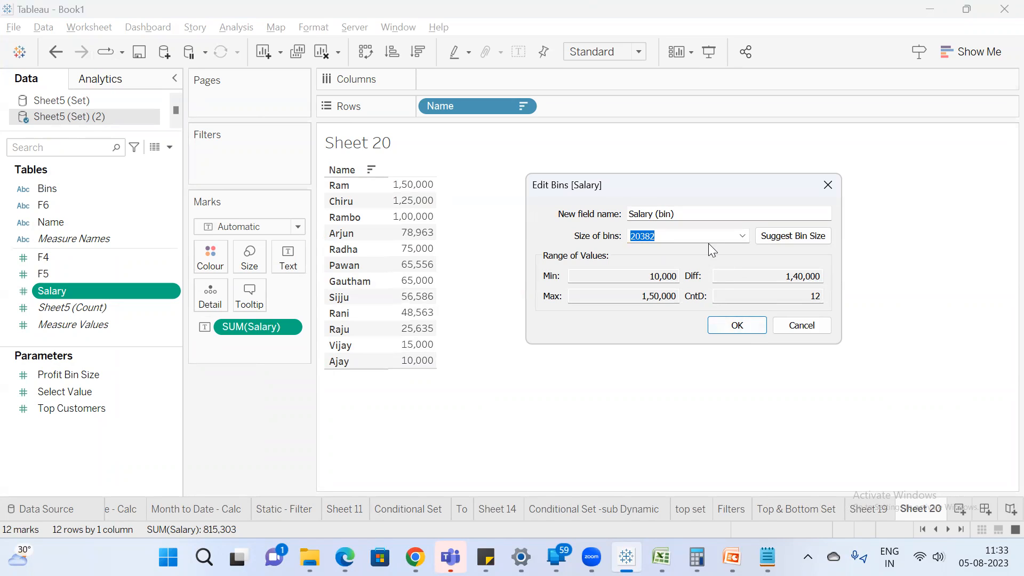
{"action": "type", "text": "20000"}
{"action": "left_click", "coordinate": [745, 326]}
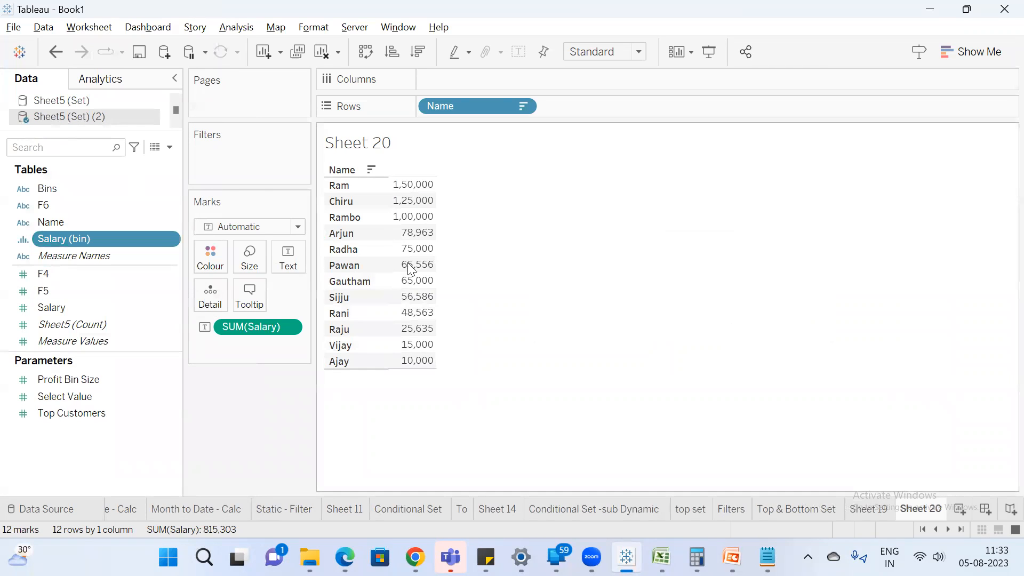
{"action": "double_click", "coordinate": [77, 238]}
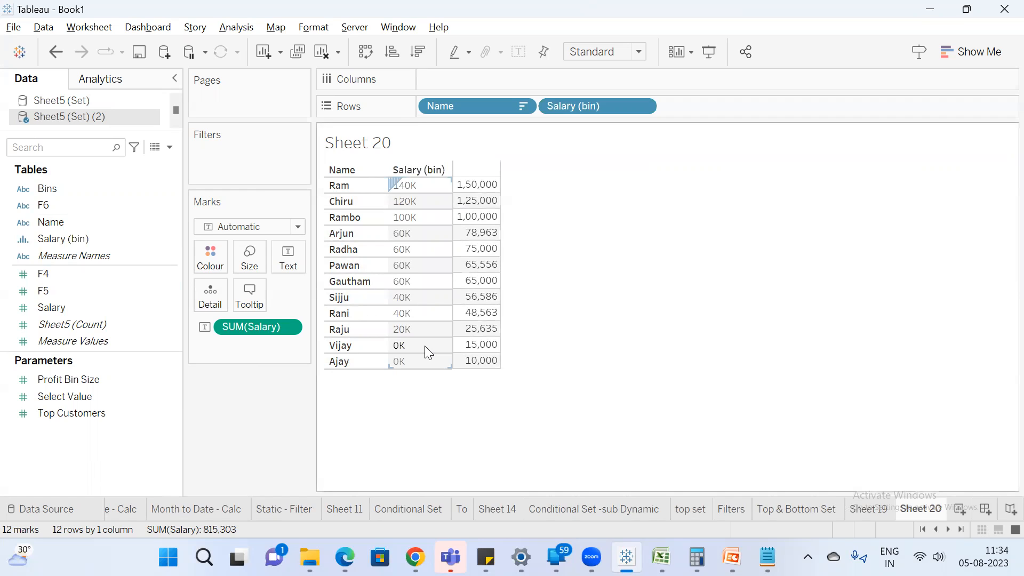
Examine which salaries fall into the 0K, 20K and 40K bins by selecting their marks in the table.
{"action": "mouse_move", "coordinate": [476, 353]}
{"action": "left_click_drag", "start_coordinate": [479, 355], "coordinate": [483, 362]}
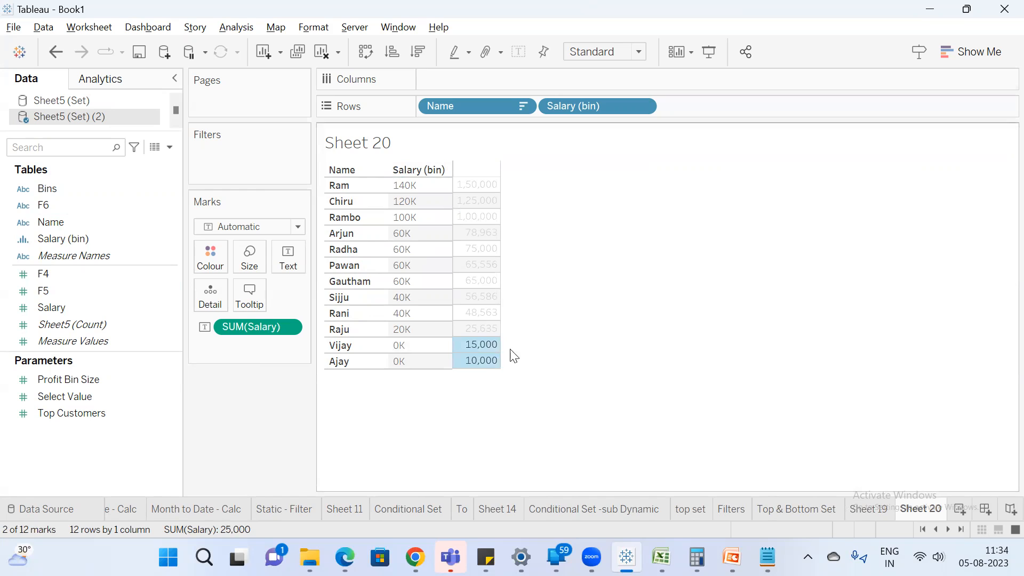
{"action": "mouse_move", "coordinate": [448, 362]}
{"action": "left_click", "coordinate": [584, 341]}
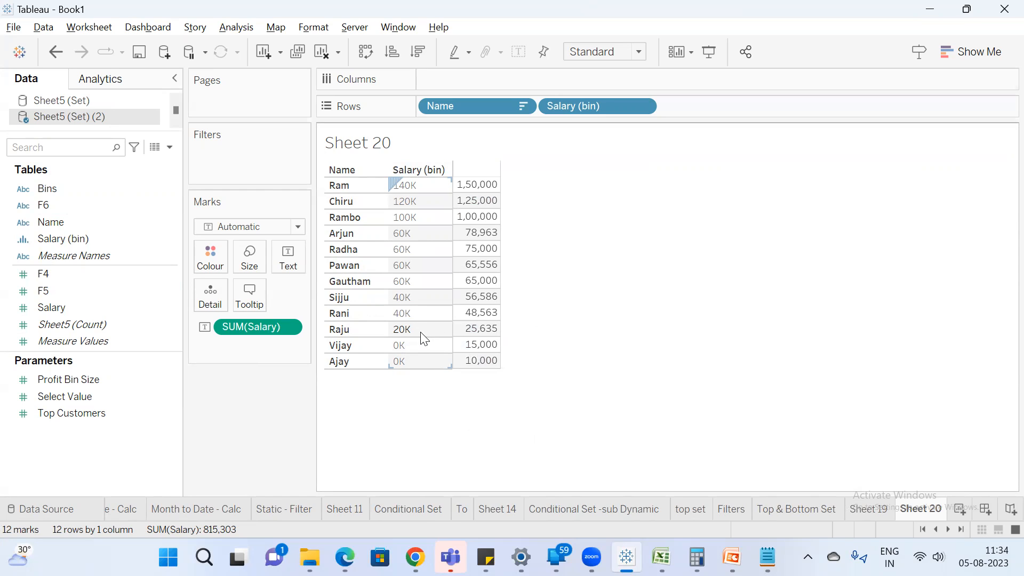
{"action": "left_click", "coordinate": [488, 334]}
{"action": "left_click", "coordinate": [569, 283]}
{"action": "left_click_drag", "start_coordinate": [474, 293], "coordinate": [454, 318]}
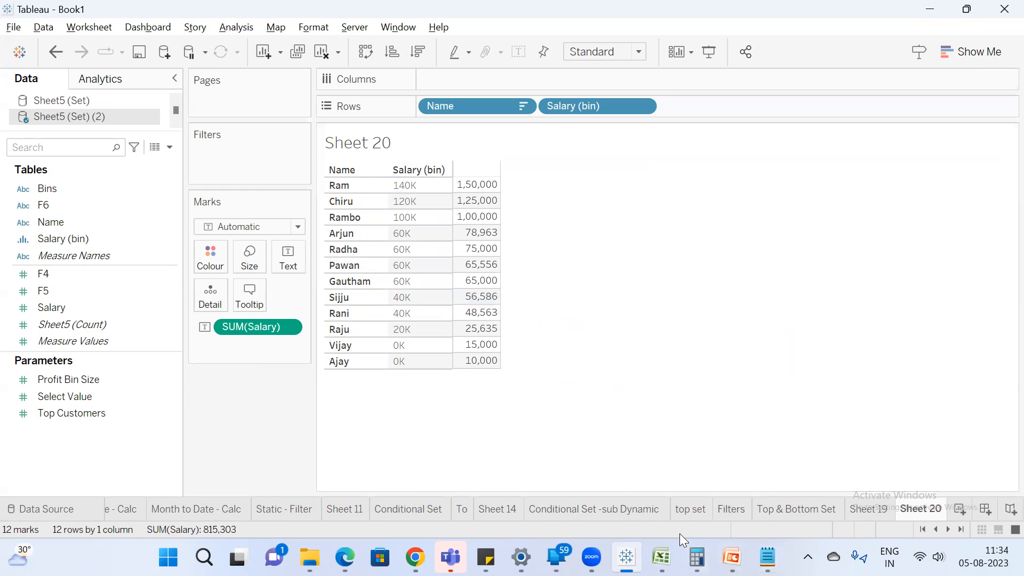
Compare the bins with the manual range labels in the Bins column of the Excel sheet, then return to Tableau.
{"action": "left_click", "coordinate": [661, 557]}
{"action": "left_click_drag", "start_coordinate": [409, 211], "coordinate": [413, 302]}
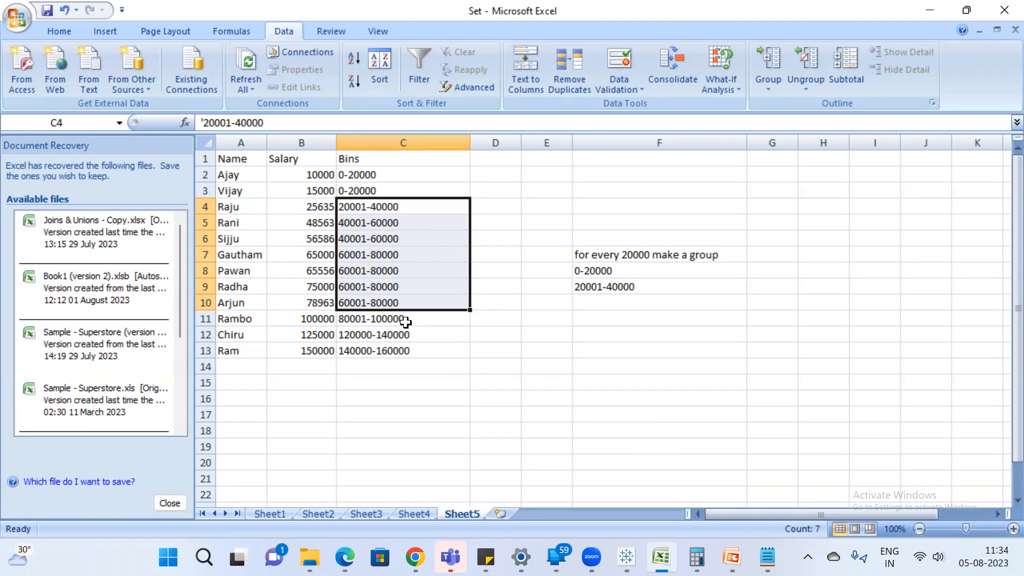
{"action": "left_click", "coordinate": [353, 175]}
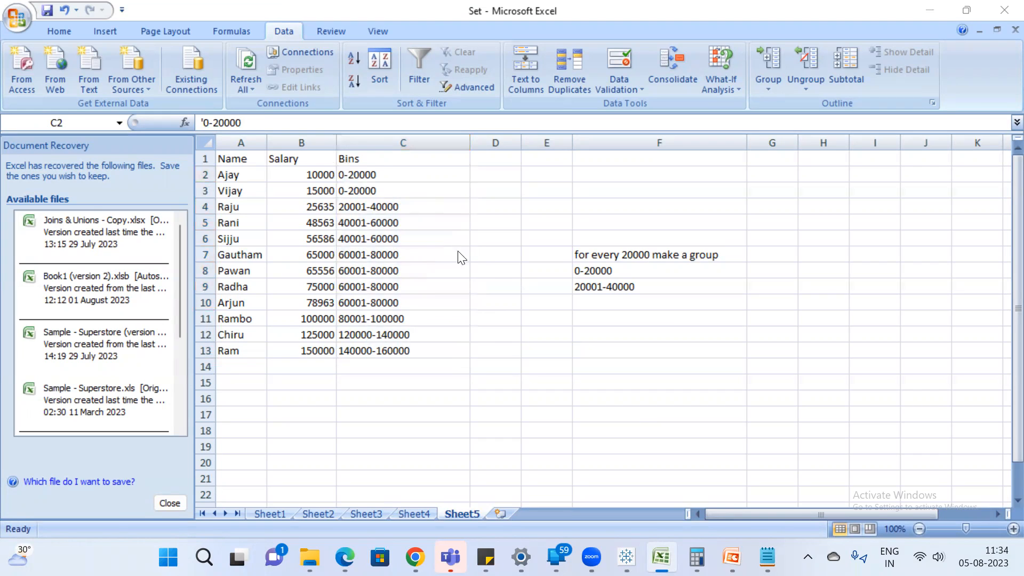
{"action": "key", "text": "alt+Tab"}
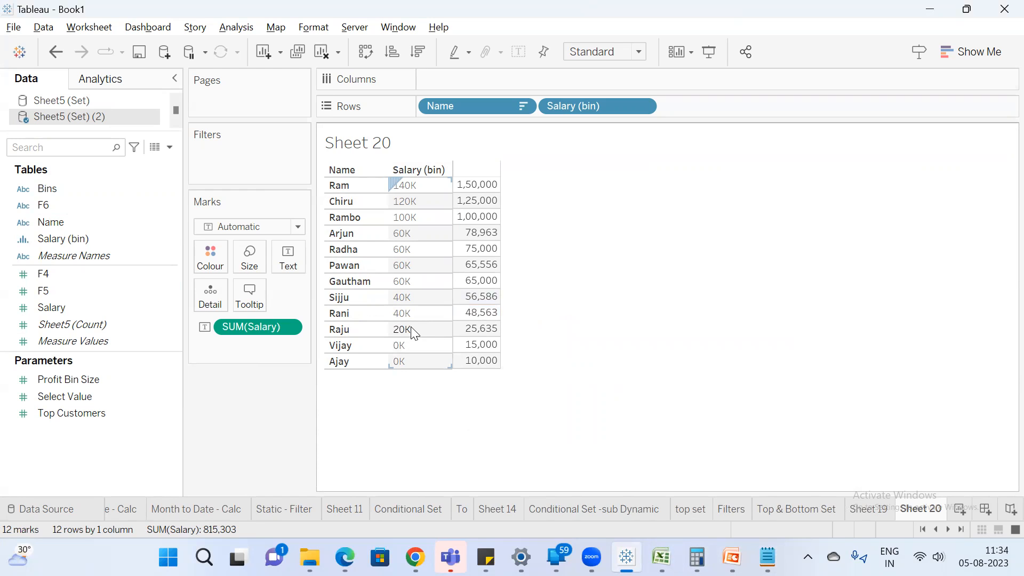
Set the bin size of the Salary (bin) field to 25000.
{"action": "left_click", "coordinate": [79, 240]}
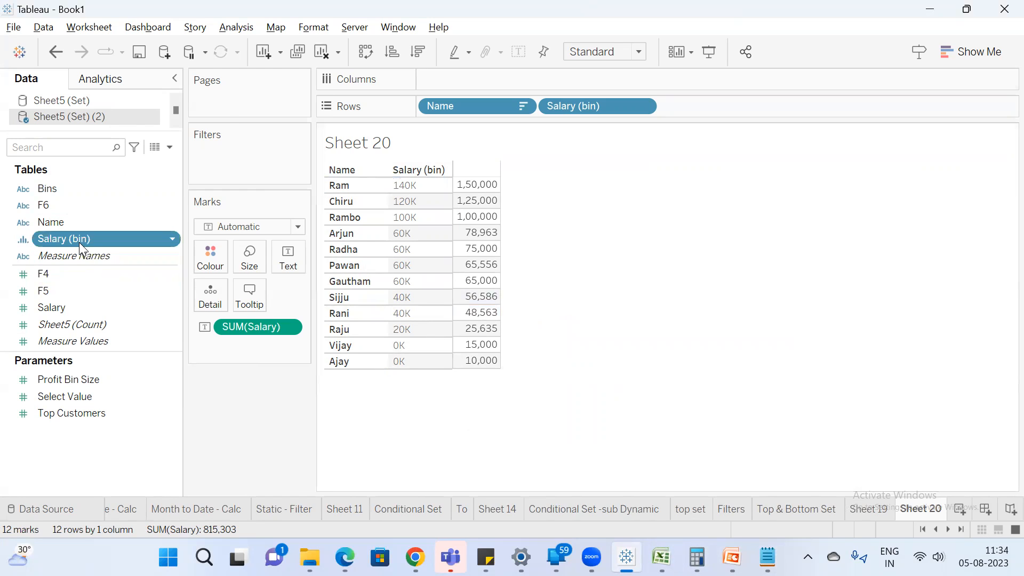
{"action": "right_click", "coordinate": [79, 239]}
{"action": "left_click", "coordinate": [115, 93]}
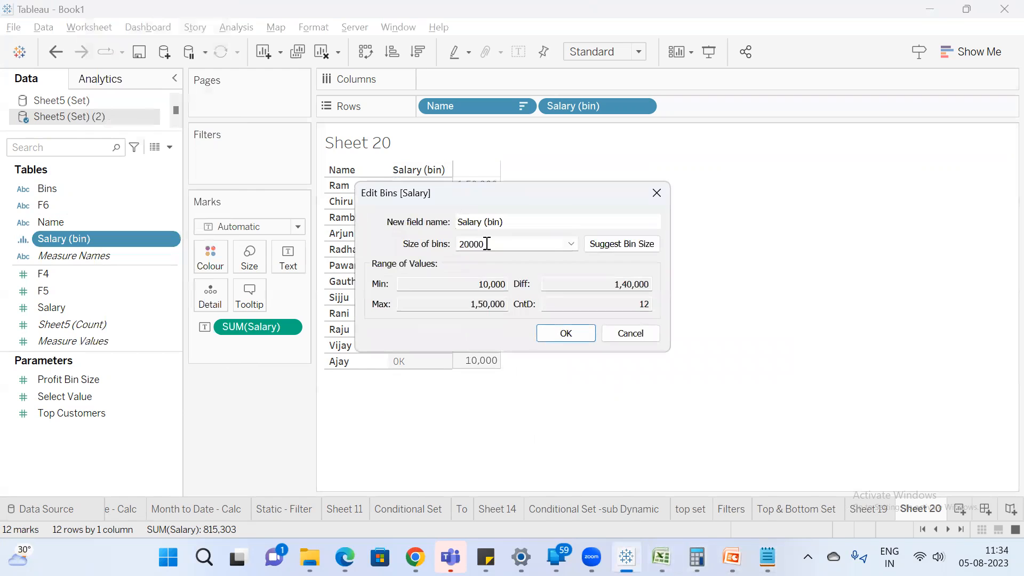
{"action": "double_click", "coordinate": [478, 240]}
{"action": "left_click_drag", "start_coordinate": [461, 195], "coordinate": [748, 175]}
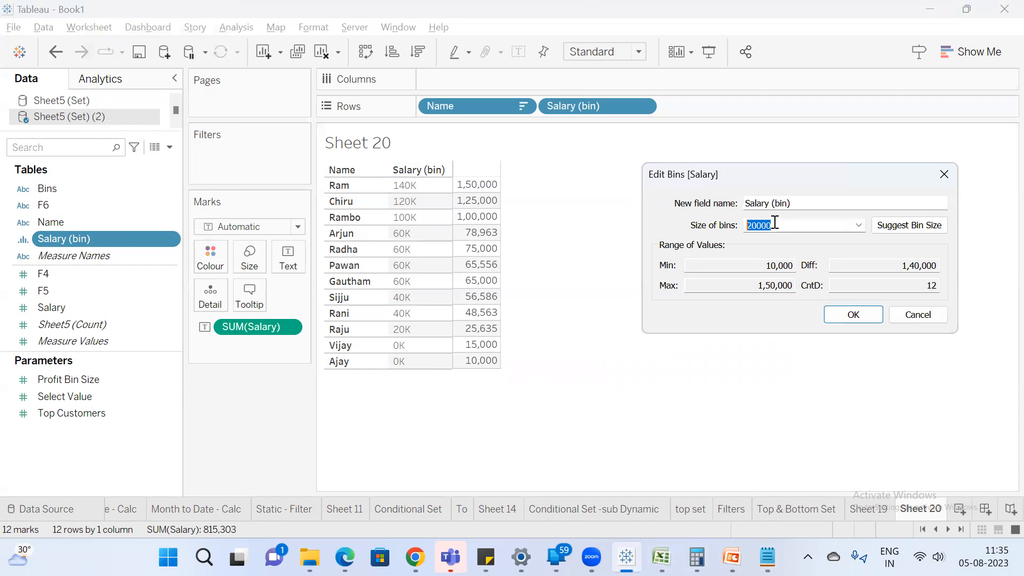
{"action": "left_click_drag", "start_coordinate": [773, 225], "coordinate": [593, 192]}
{"action": "type", "text": "2"}
{"action": "left_click", "coordinate": [866, 315]}
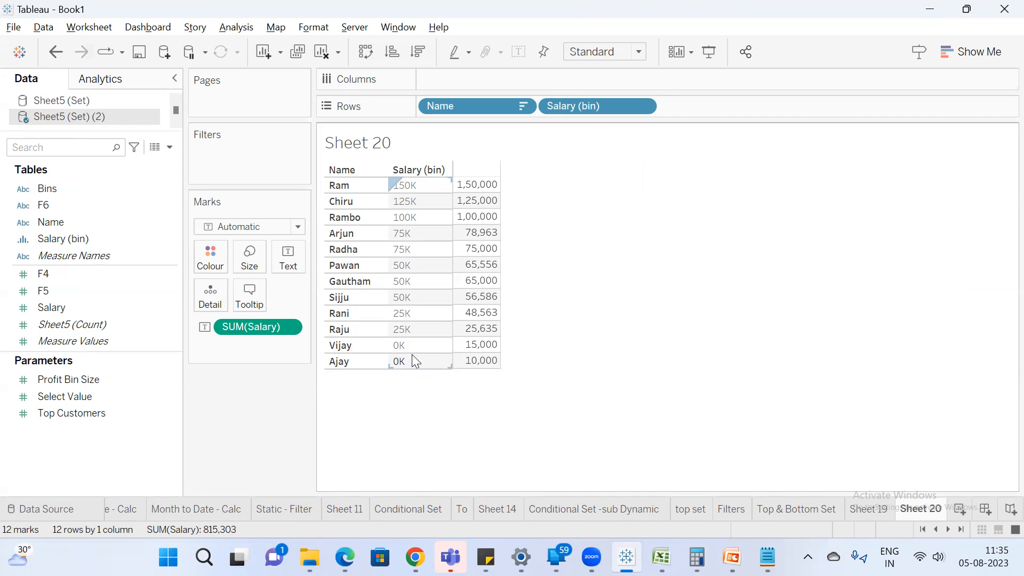
Examine which salaries fall into the 0K and 25K bins by selecting their marks, then clear the selection.
{"action": "left_click_drag", "start_coordinate": [485, 347], "coordinate": [485, 375]}
{"action": "left_click", "coordinate": [578, 336]}
{"action": "left_click_drag", "start_coordinate": [489, 327], "coordinate": [489, 318]}
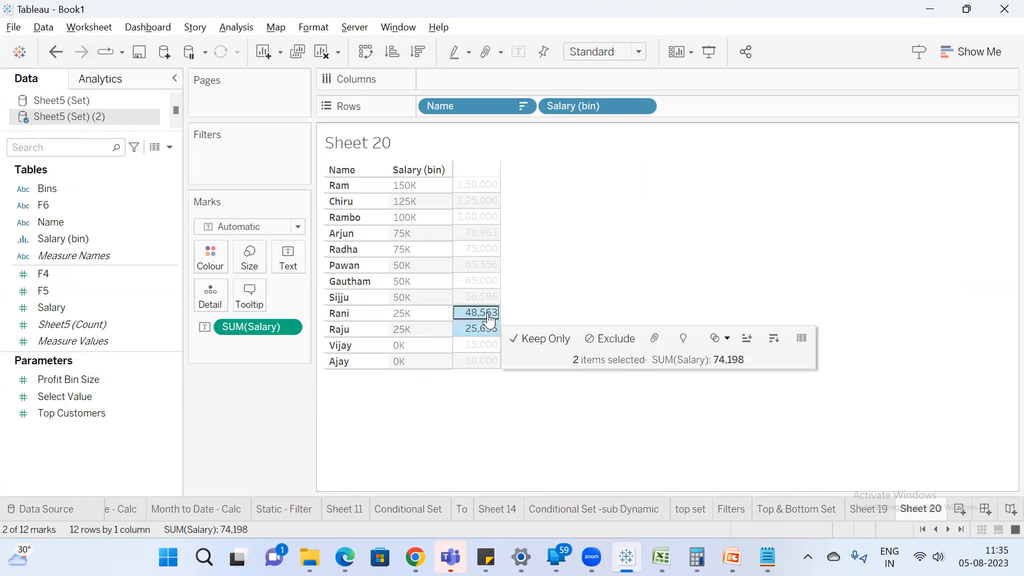
{"action": "left_click", "coordinate": [587, 236]}
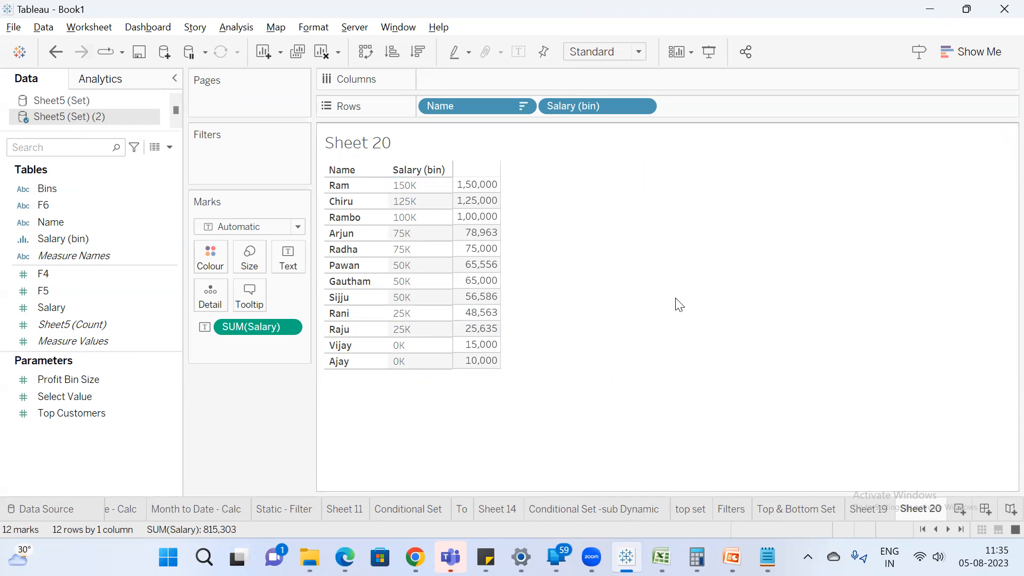
{"action": "key", "text": "alt+Tab"}
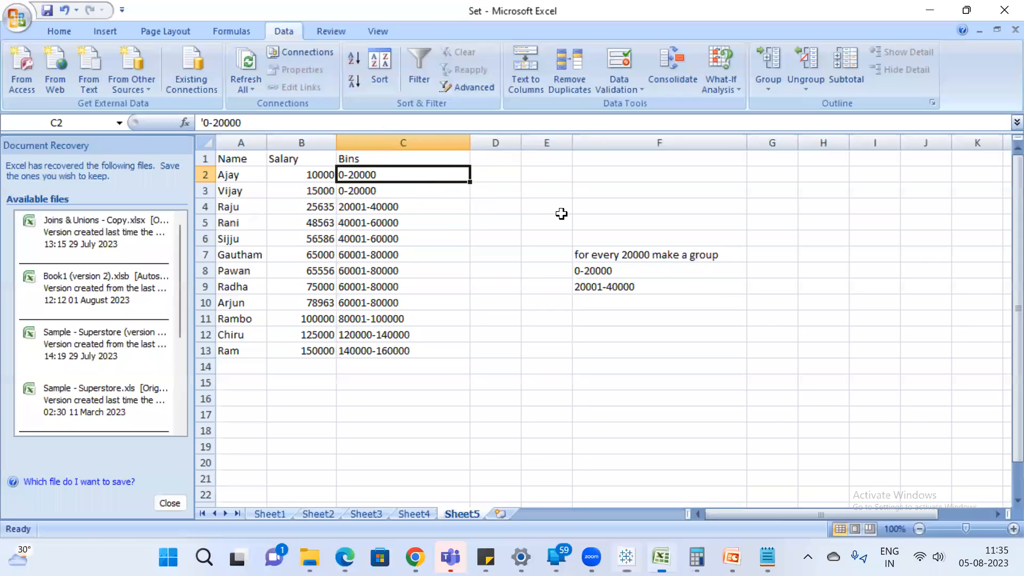
{"action": "left_click", "coordinate": [498, 202]}
{"action": "left_click_drag", "start_coordinate": [379, 172], "coordinate": [382, 188]}
{"action": "left_click_drag", "start_coordinate": [238, 176], "coordinate": [247, 193]}
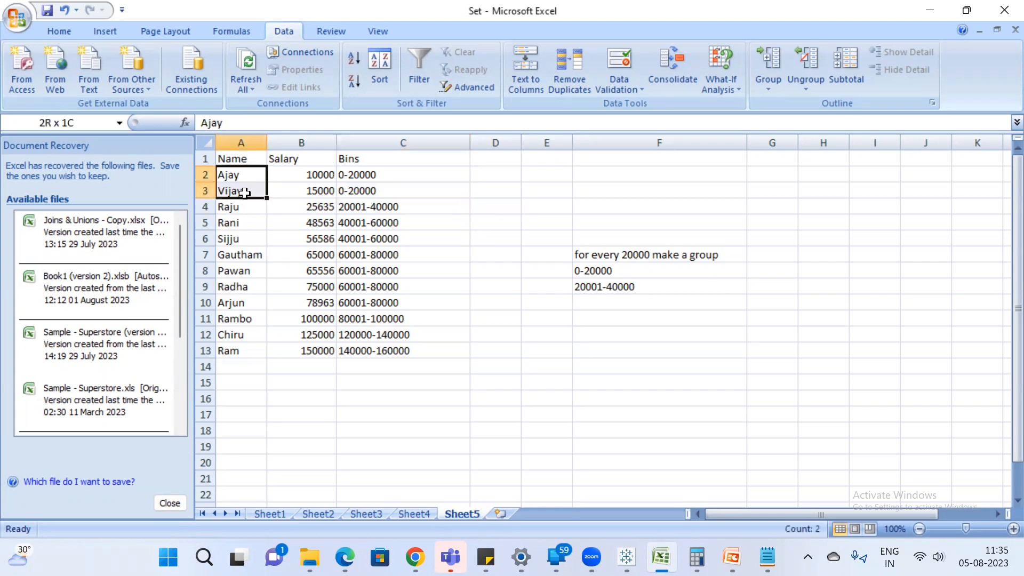
{"action": "left_click", "coordinate": [407, 221]}
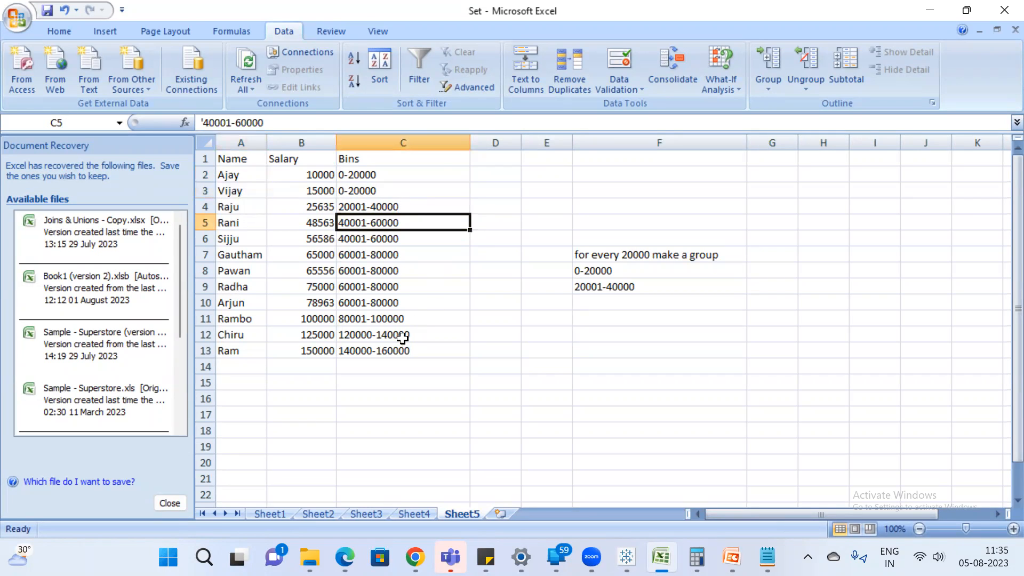
{"action": "left_click_drag", "start_coordinate": [394, 227], "coordinate": [393, 239]}
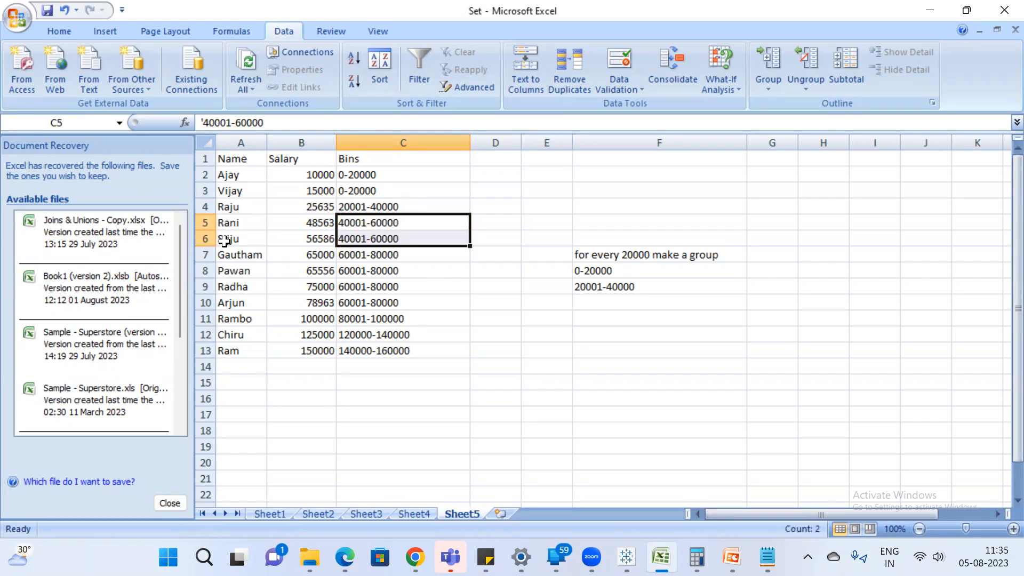
Switch to Tableau and duplicate the Sheet 20 worksheet.
{"action": "key", "text": "alt+Tab"}
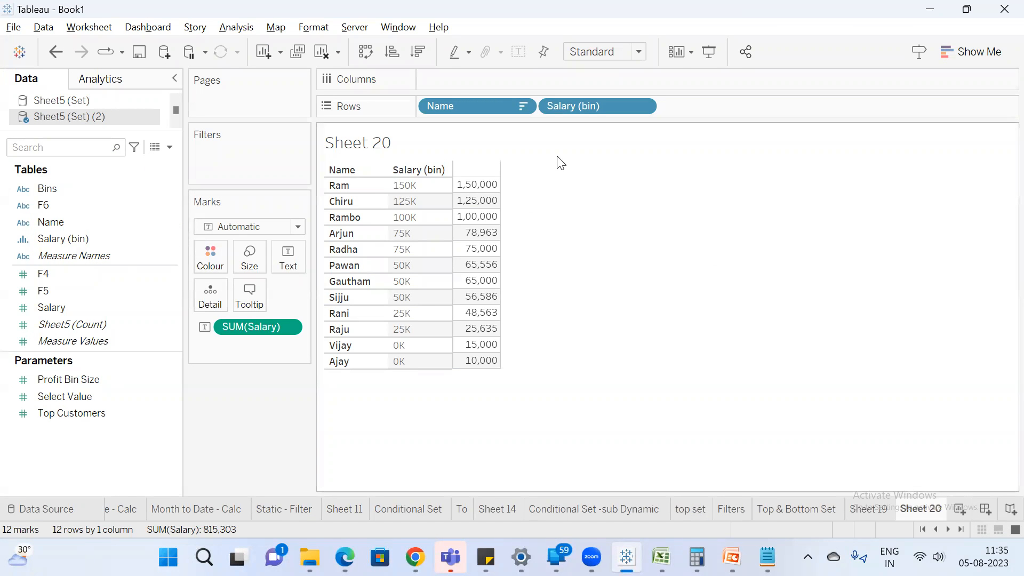
{"action": "right_click", "coordinate": [924, 509]}
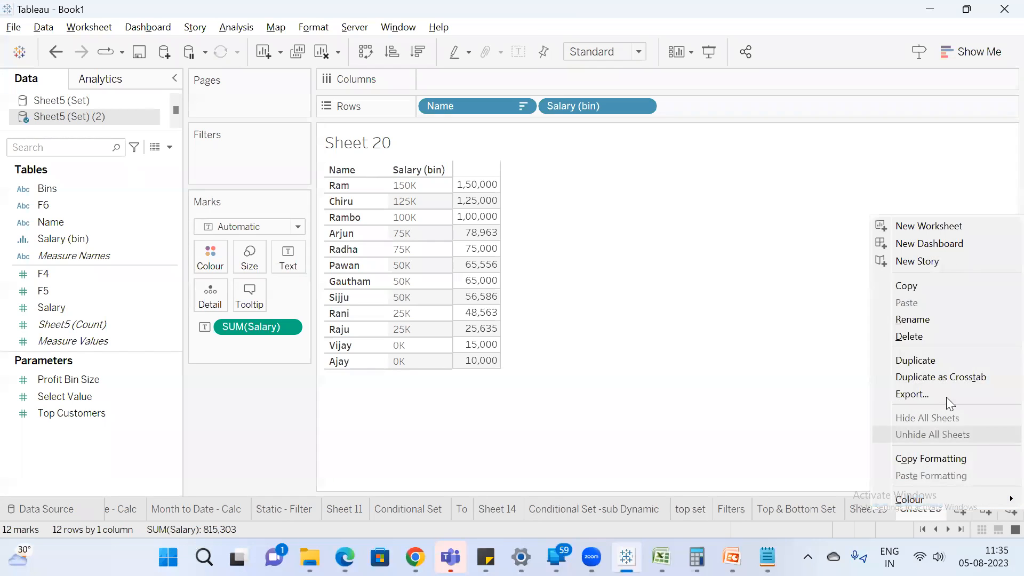
{"action": "left_click", "coordinate": [930, 353]}
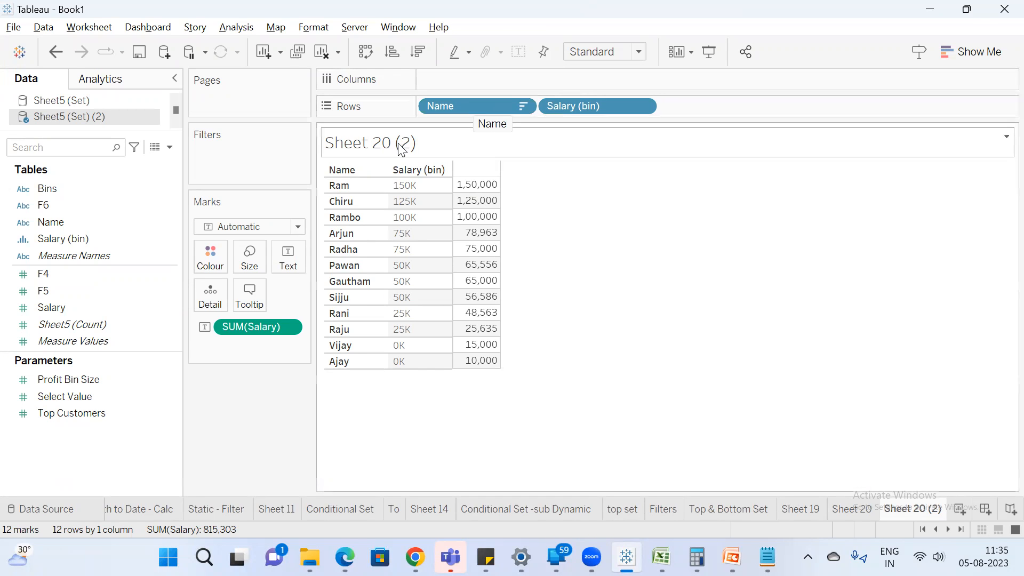
Change the Name field on the rows to a Count measure and remove SUM(Salary) from the marks.
{"action": "right_click", "coordinate": [481, 107]}
{"action": "mouse_move", "coordinate": [561, 351]}
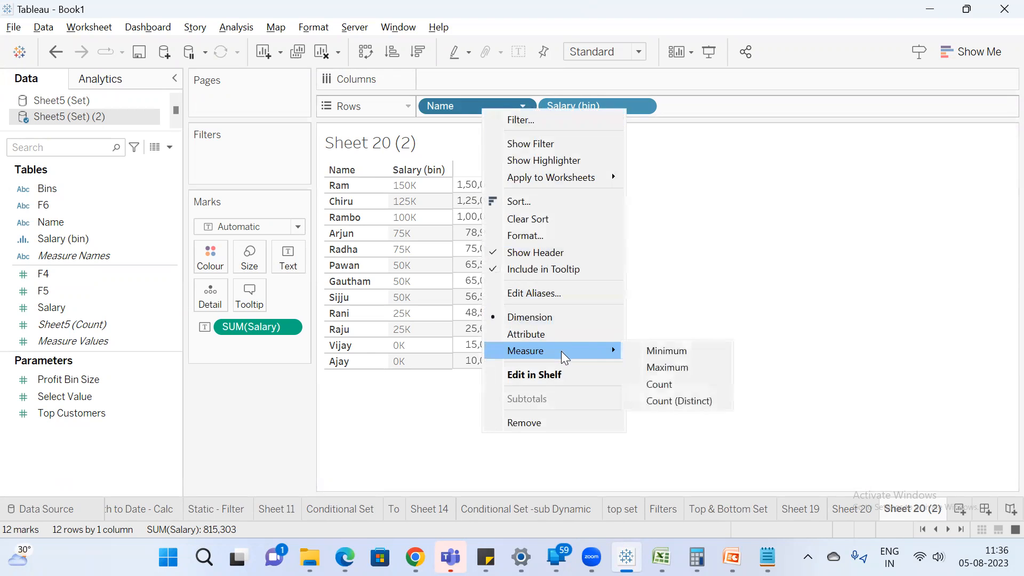
{"action": "left_click", "coordinate": [669, 383]}
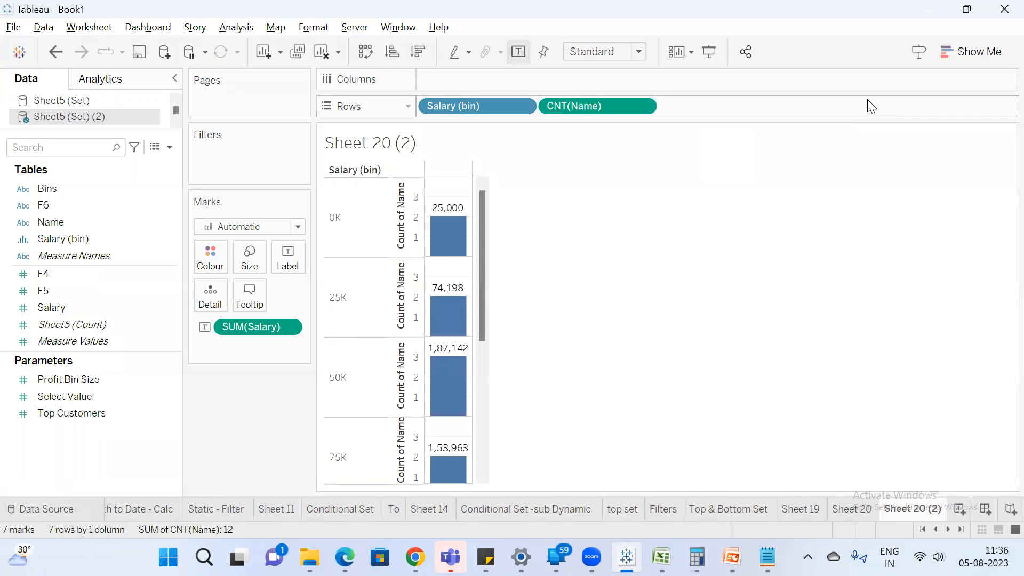
{"action": "left_click_drag", "start_coordinate": [249, 328], "coordinate": [250, 407]}
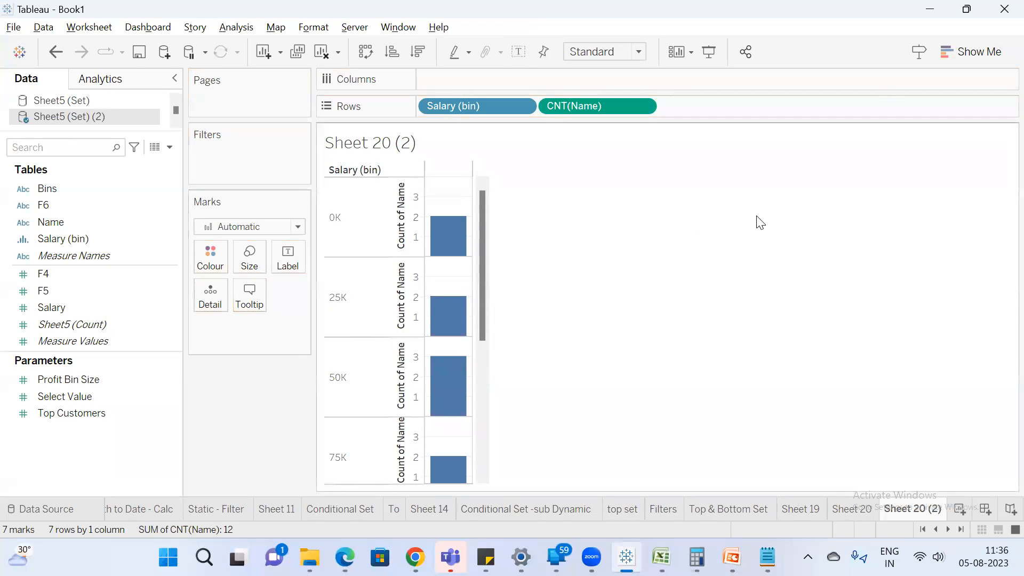
Convert the bar chart into a text table of name counts per Salary (bin).
{"action": "left_click", "coordinate": [960, 51]}
{"action": "left_click", "coordinate": [906, 97]}
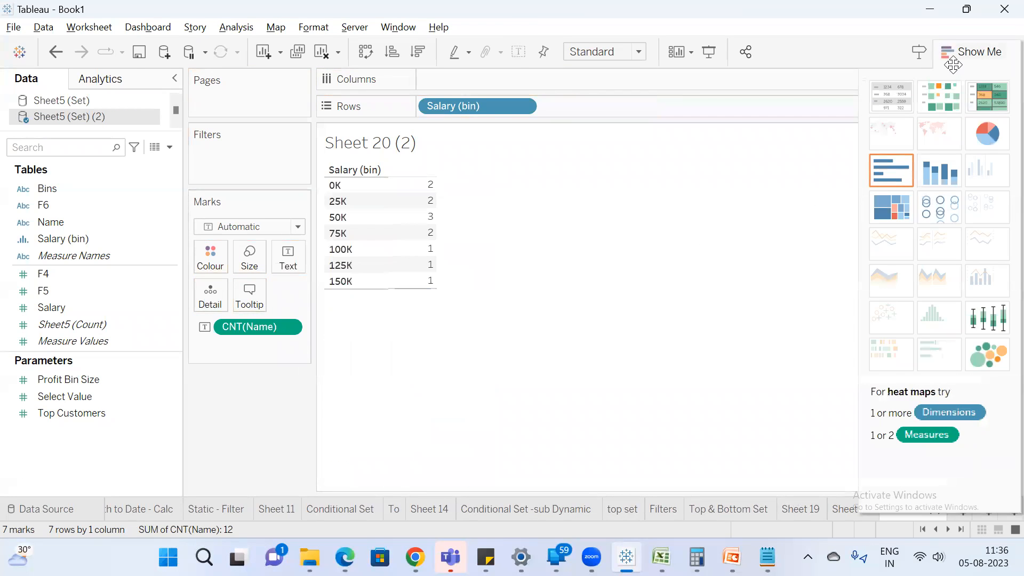
{"action": "left_click", "coordinate": [958, 53]}
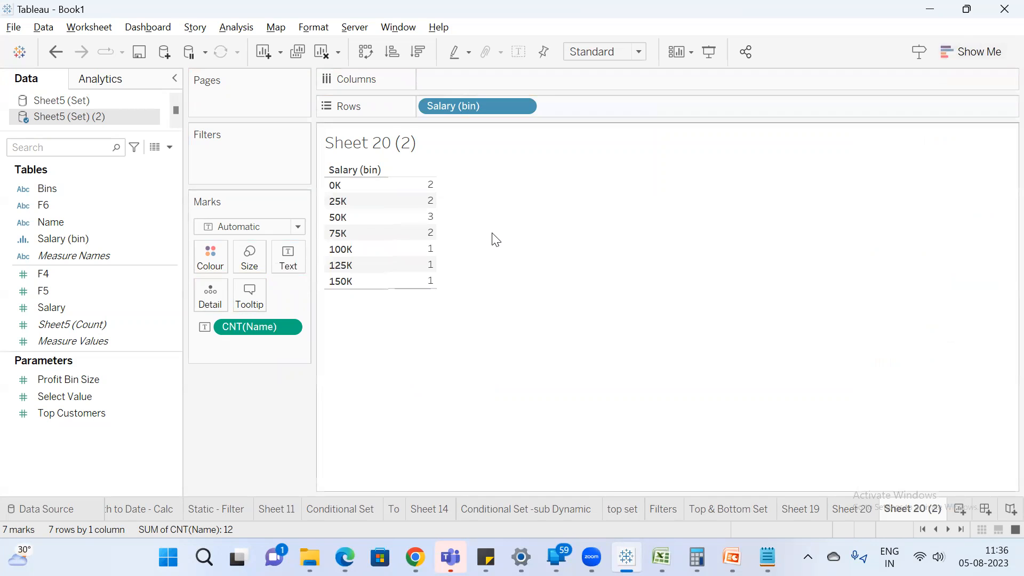
Edit the alias of the 0K salary bin to "0K - 19999".
{"action": "mouse_move", "coordinate": [409, 196]}
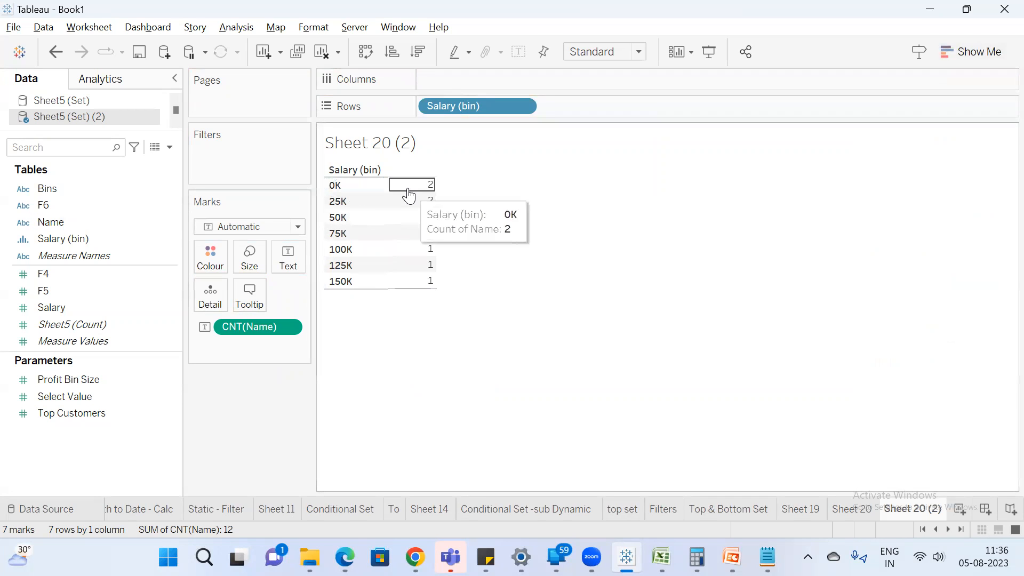
{"action": "right_click", "coordinate": [341, 182]}
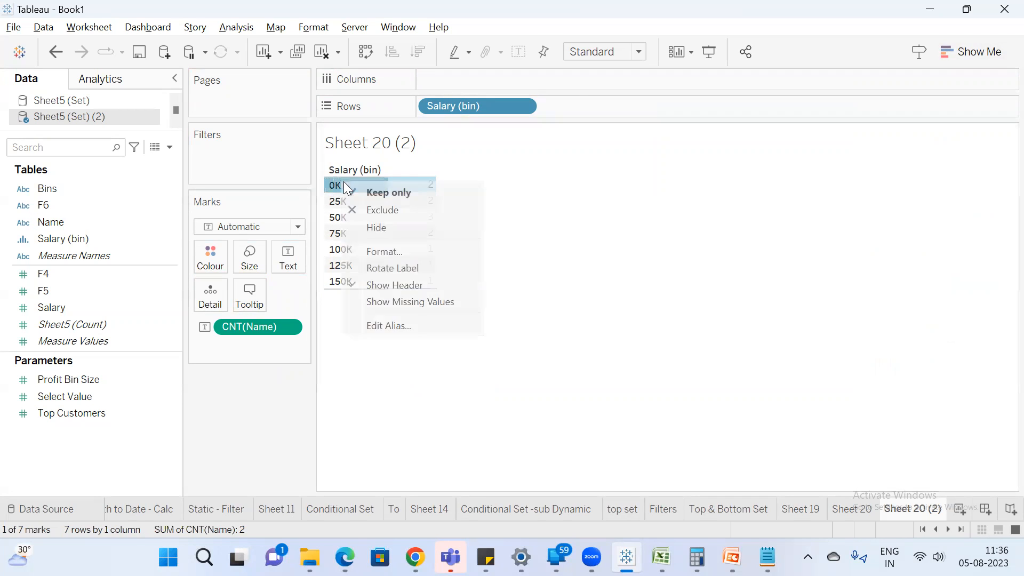
{"action": "left_click", "coordinate": [413, 324]}
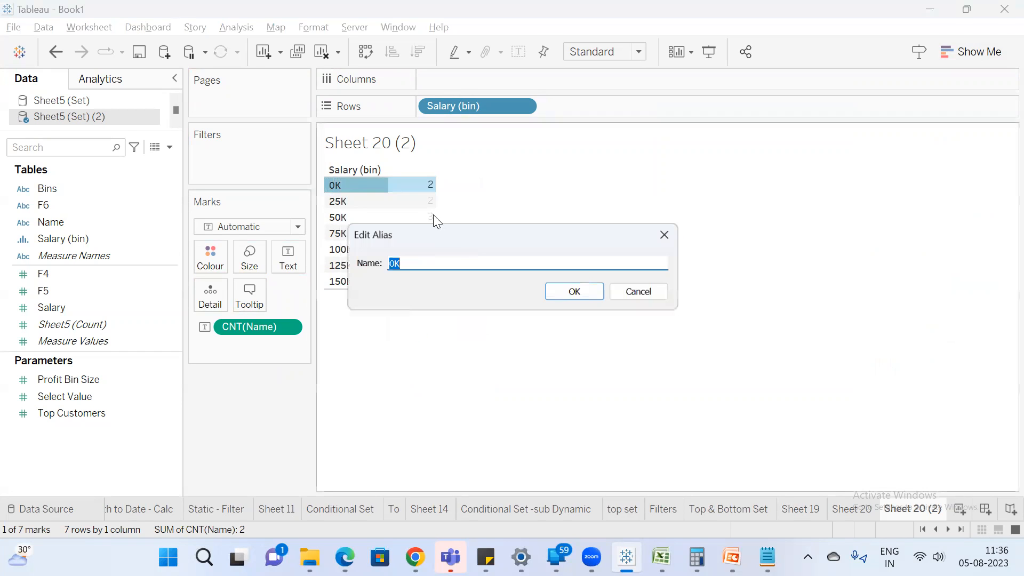
{"action": "left_click", "coordinate": [428, 260]}
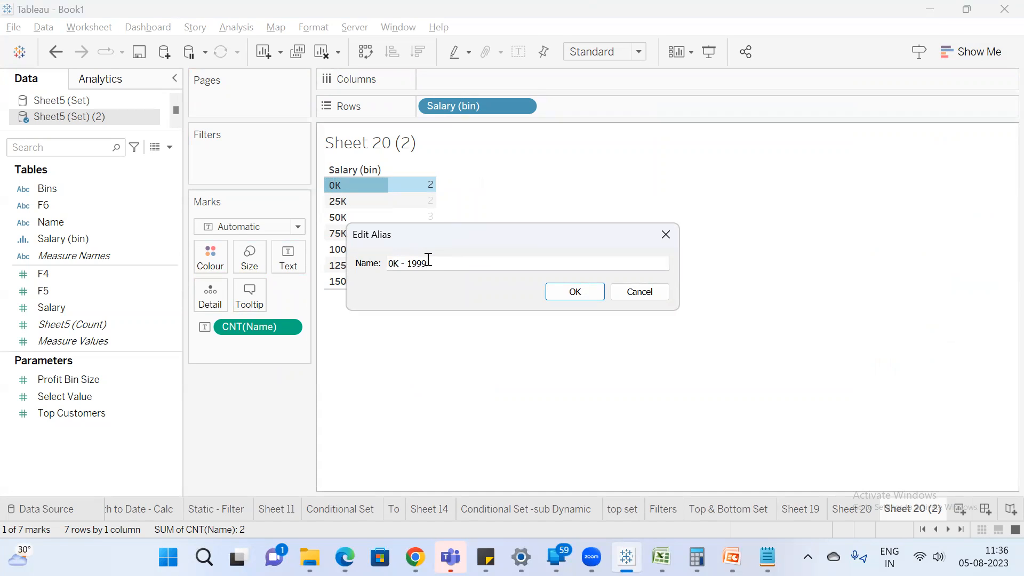
{"action": "left_click", "coordinate": [559, 296]}
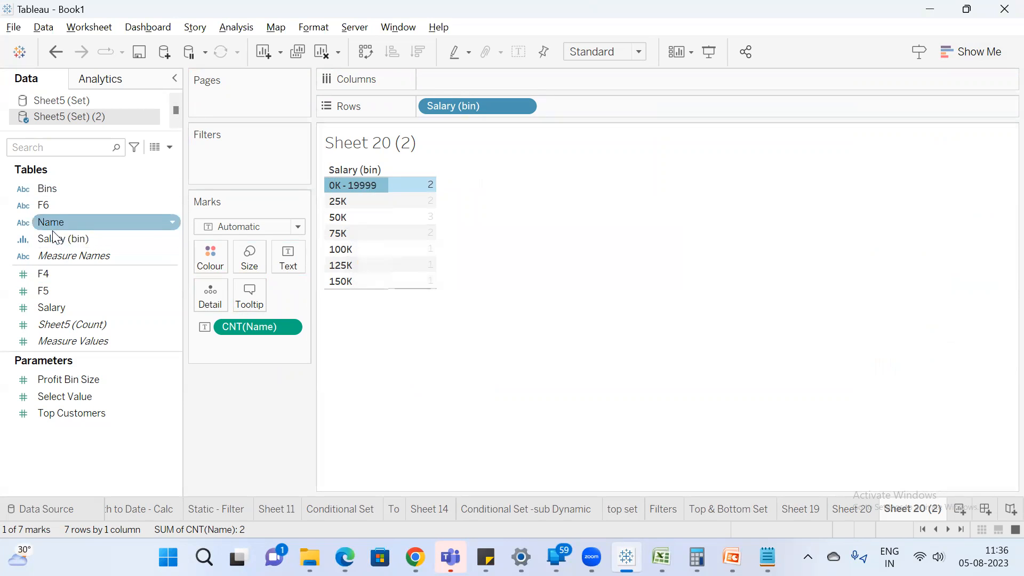
Set the bin size of the Salary (bin) field to 20000.
{"action": "right_click", "coordinate": [65, 236]}
{"action": "left_click", "coordinate": [108, 94]}
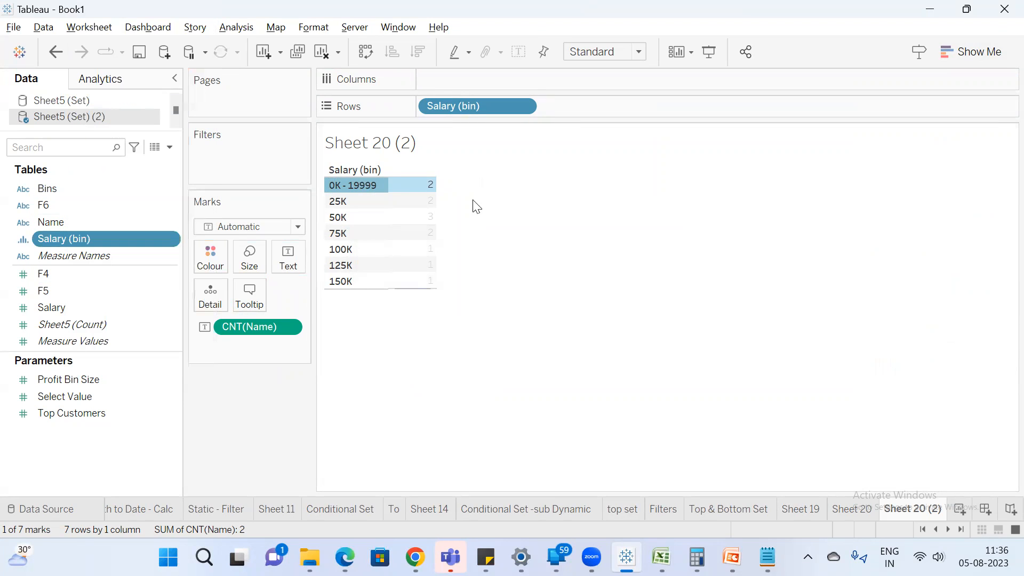
{"action": "double_click", "coordinate": [492, 244]}
{"action": "type", "text": "20000"}
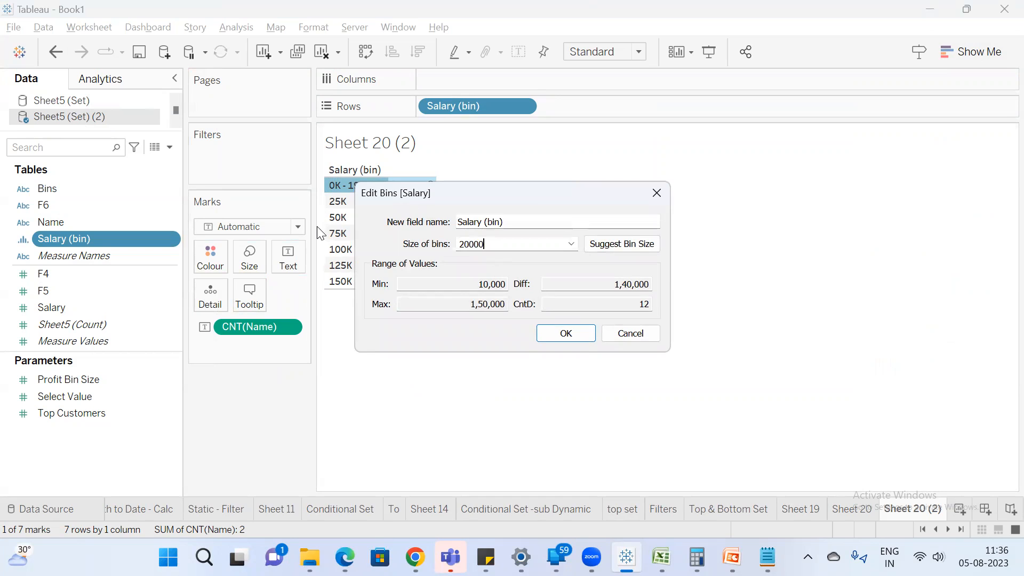
{"action": "key", "text": "Return"}
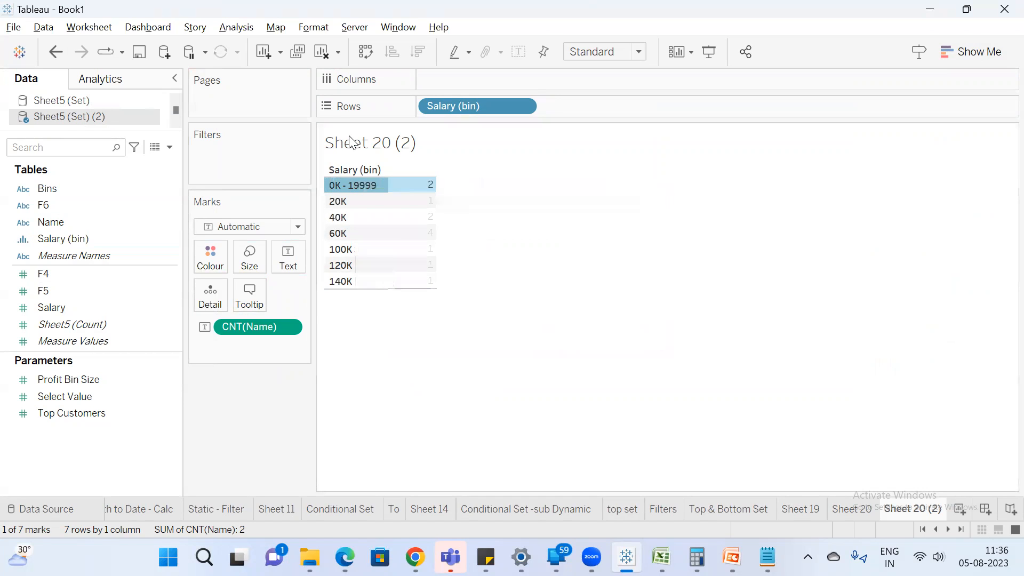
Edit the alias of the 20K salary bin to "20K - 49999".
{"action": "right_click", "coordinate": [363, 201]}
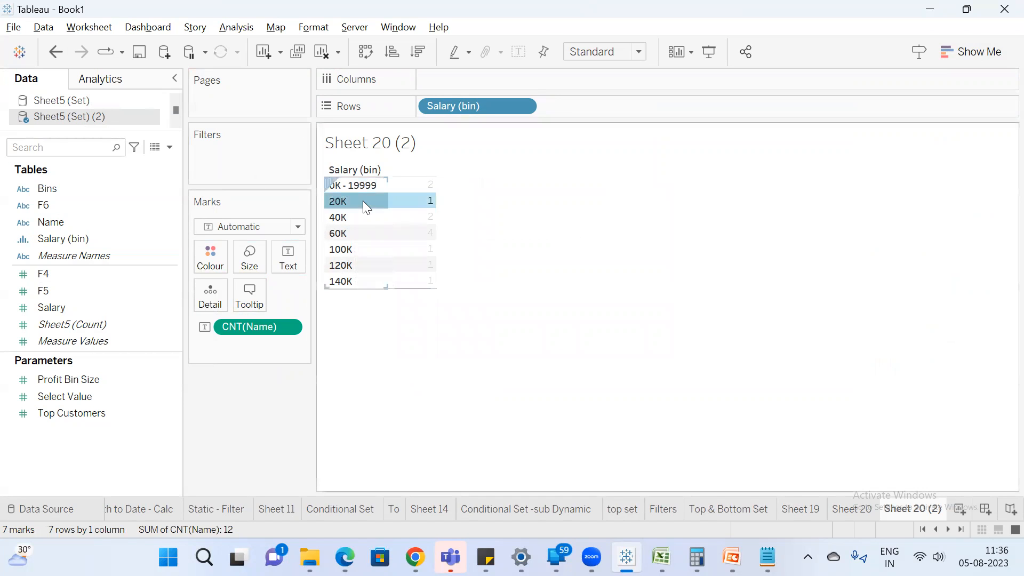
{"action": "left_click", "coordinate": [436, 346]}
{"action": "left_click", "coordinate": [442, 265]}
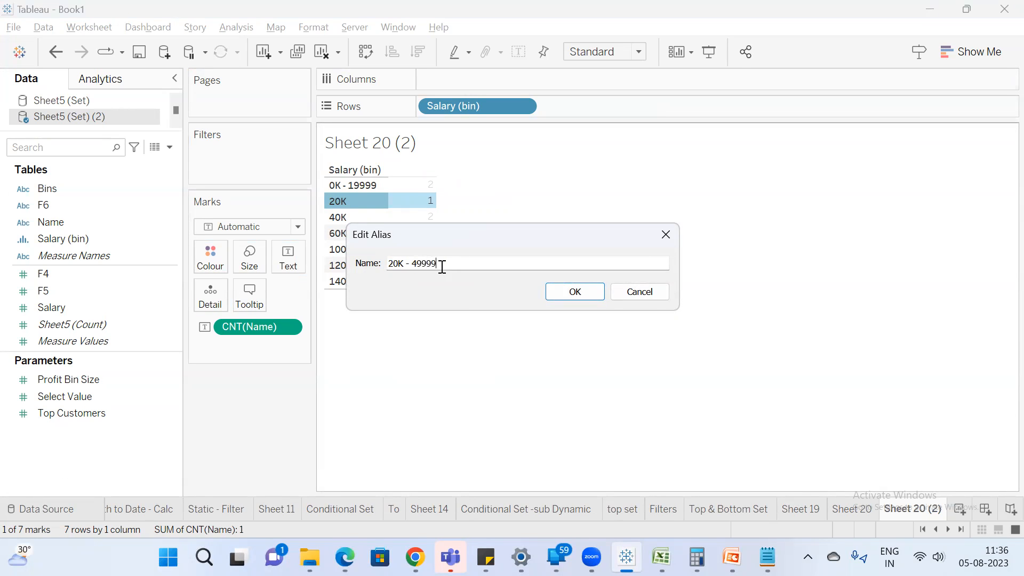
{"action": "left_click", "coordinate": [565, 293]}
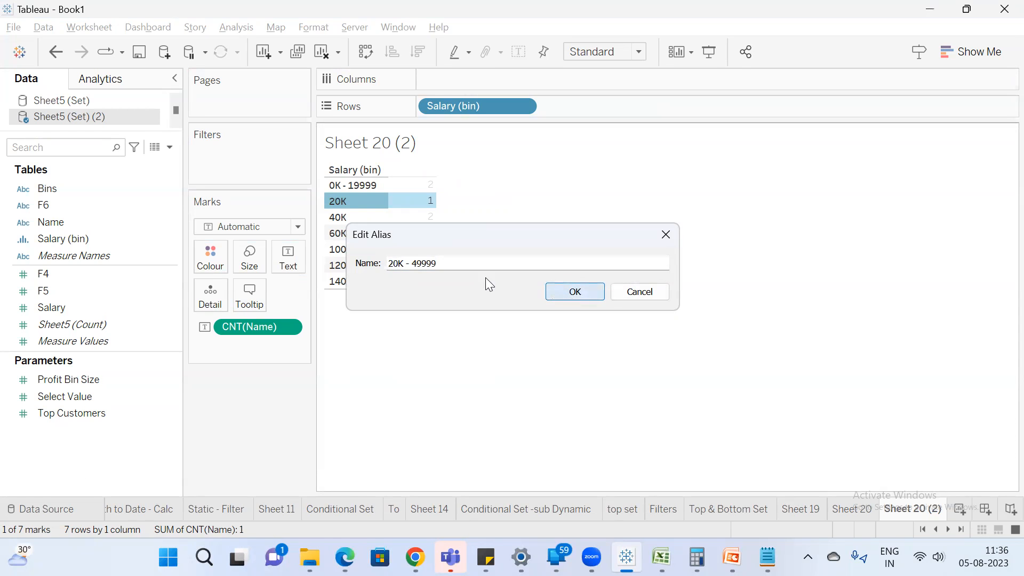
Edit the alias of the 40K salary bin to "40K -69999" and clear the selection.
{"action": "right_click", "coordinate": [343, 221]}
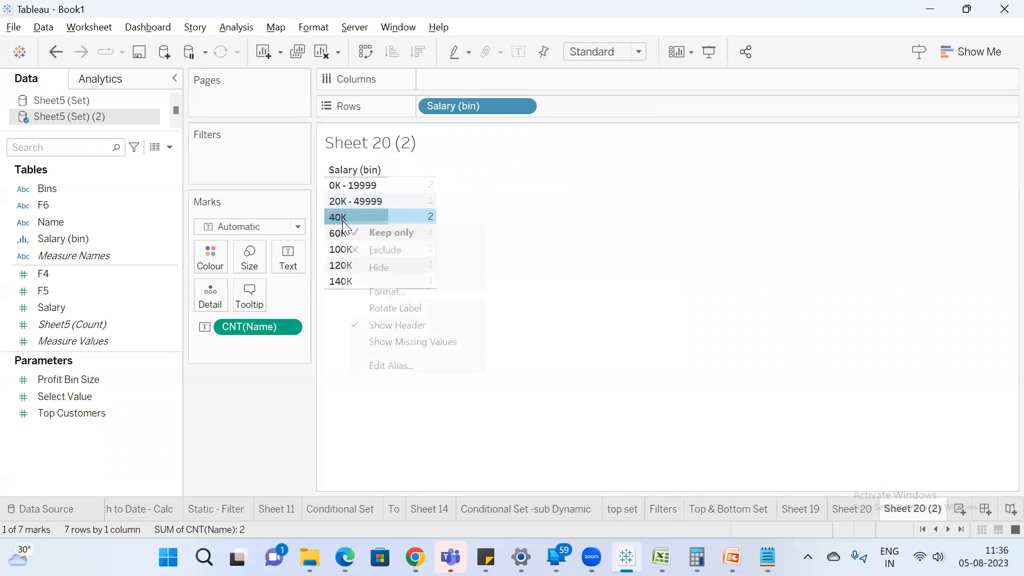
{"action": "left_click", "coordinate": [409, 365]}
{"action": "left_click", "coordinate": [420, 263]}
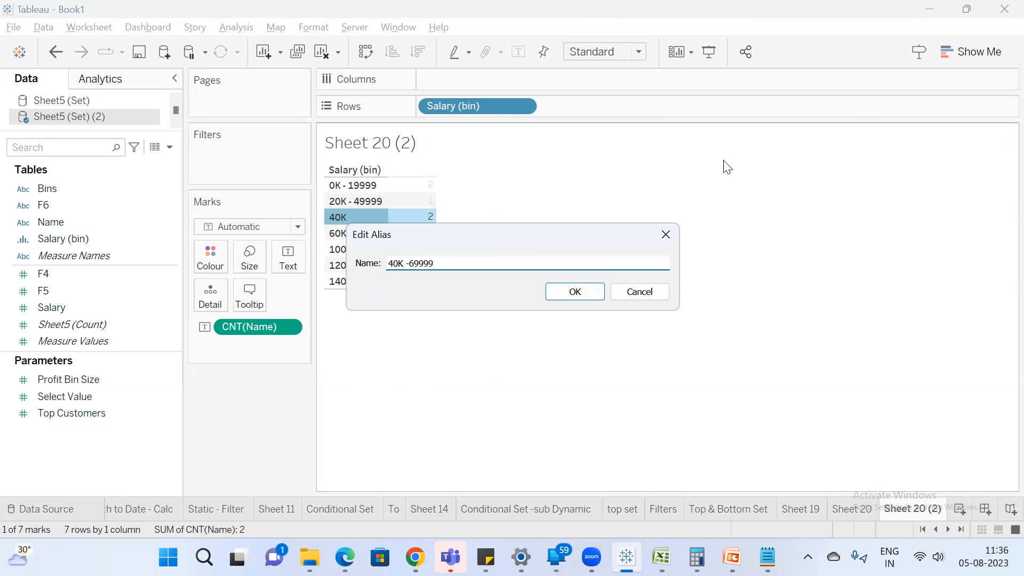
{"action": "left_click", "coordinate": [575, 291]}
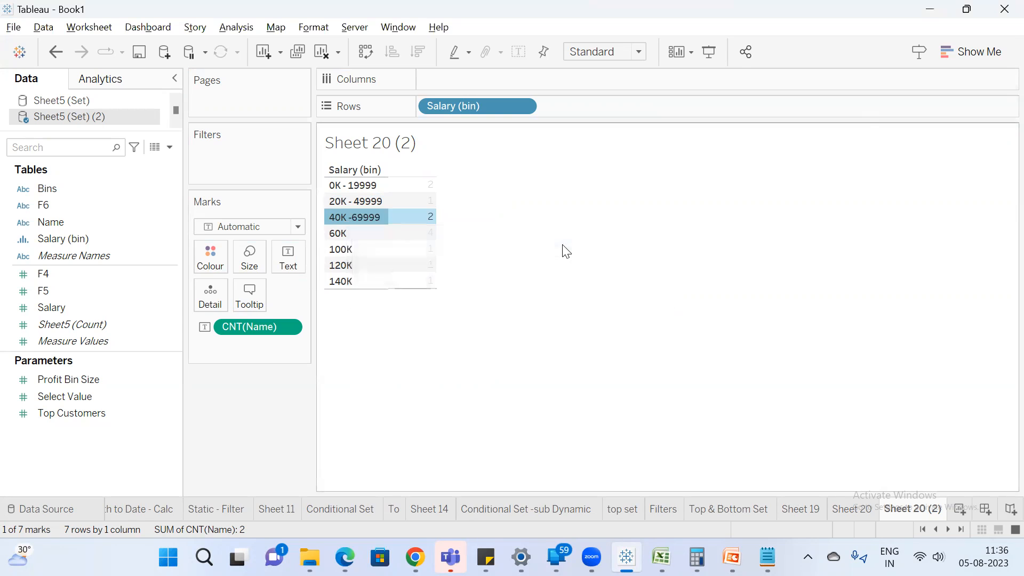
{"action": "left_click", "coordinate": [521, 213]}
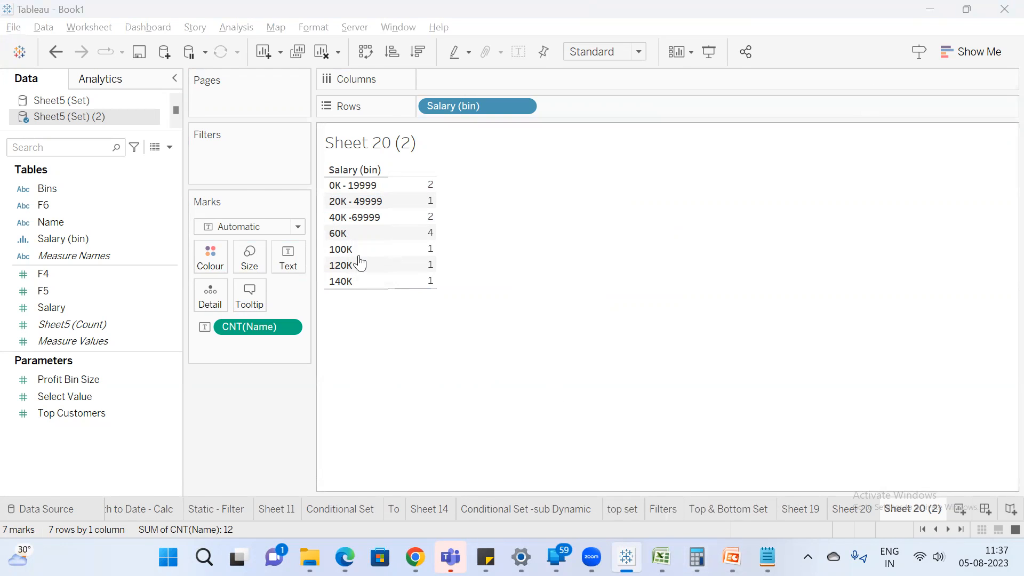
Review the names and salaries in the Excel sheet, then return to Tableau.
{"action": "key", "text": "alt+Tab"}
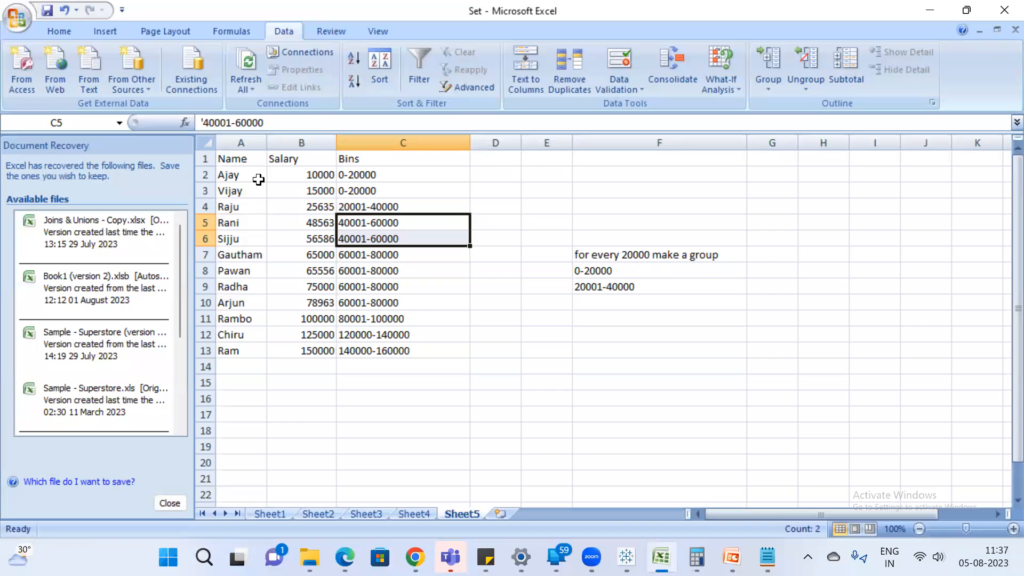
{"action": "left_click_drag", "start_coordinate": [262, 176], "coordinate": [310, 327]}
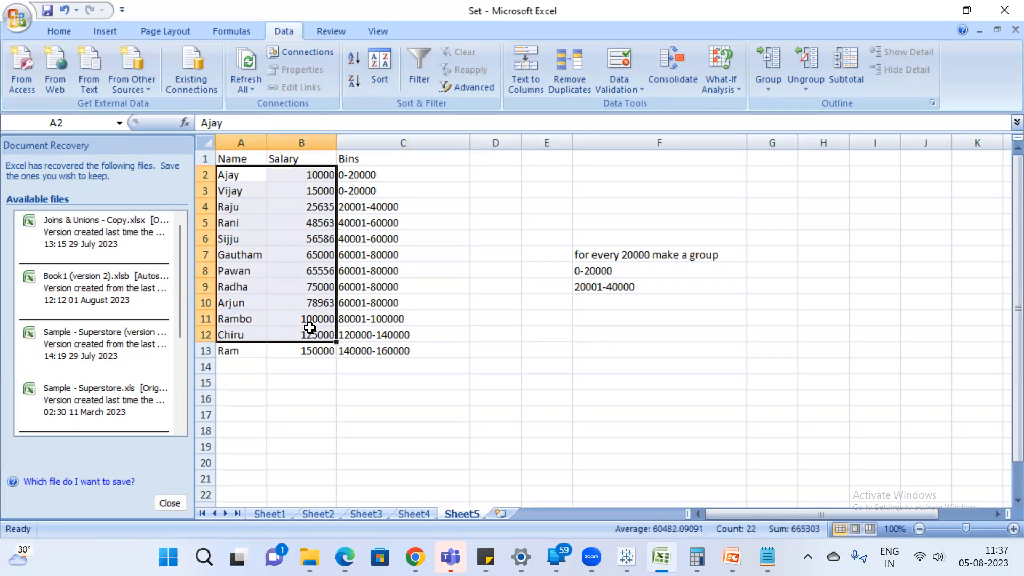
{"action": "key", "text": "alt+Tab"}
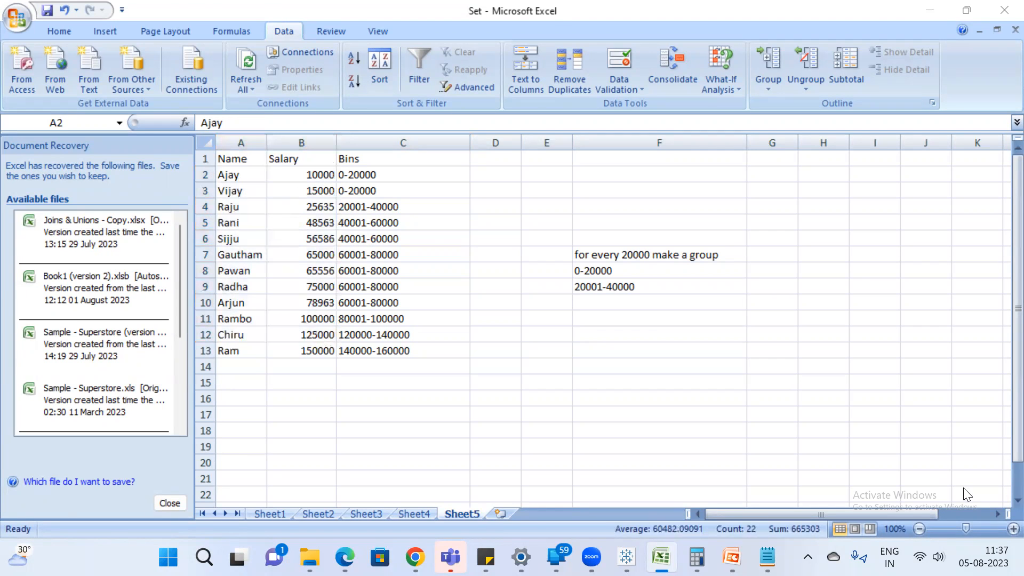
Create a new worksheet and place Customer Name from the Sample - Superstore data source on its rows.
{"action": "left_click", "coordinate": [956, 507]}
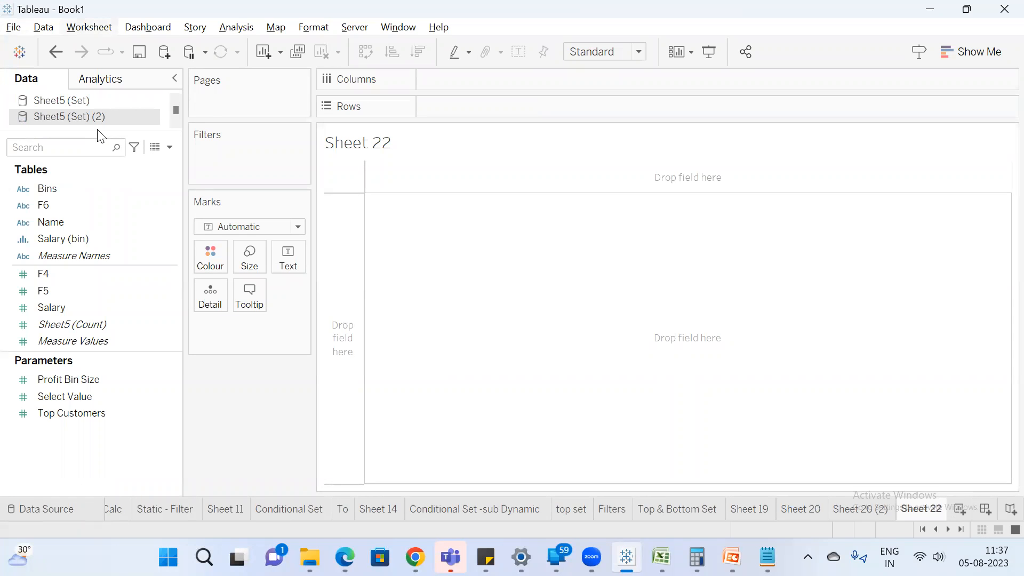
{"action": "left_click_drag", "start_coordinate": [94, 130], "coordinate": [92, 201]}
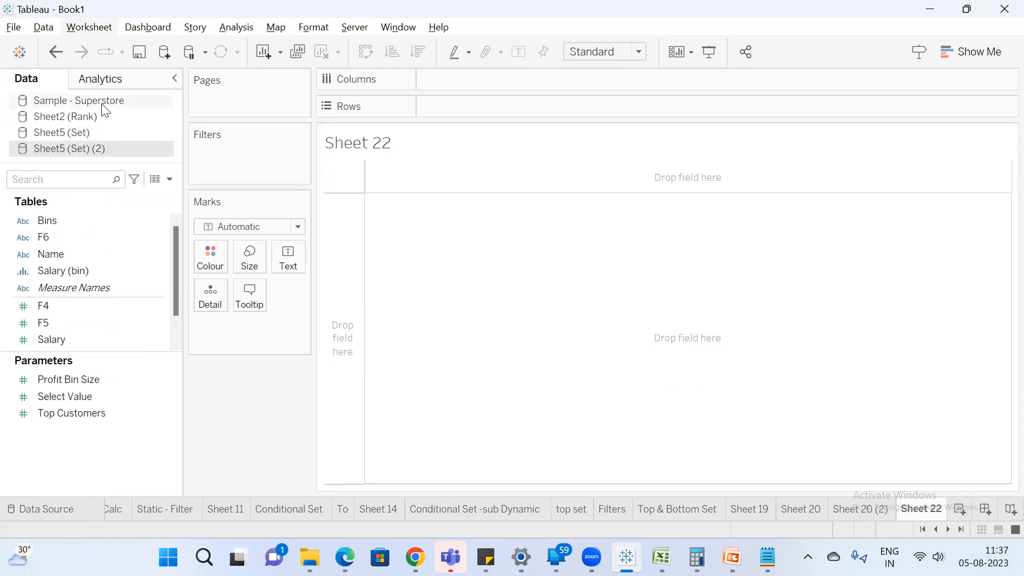
{"action": "left_click", "coordinate": [102, 104]}
{"action": "left_click", "coordinate": [75, 175]}
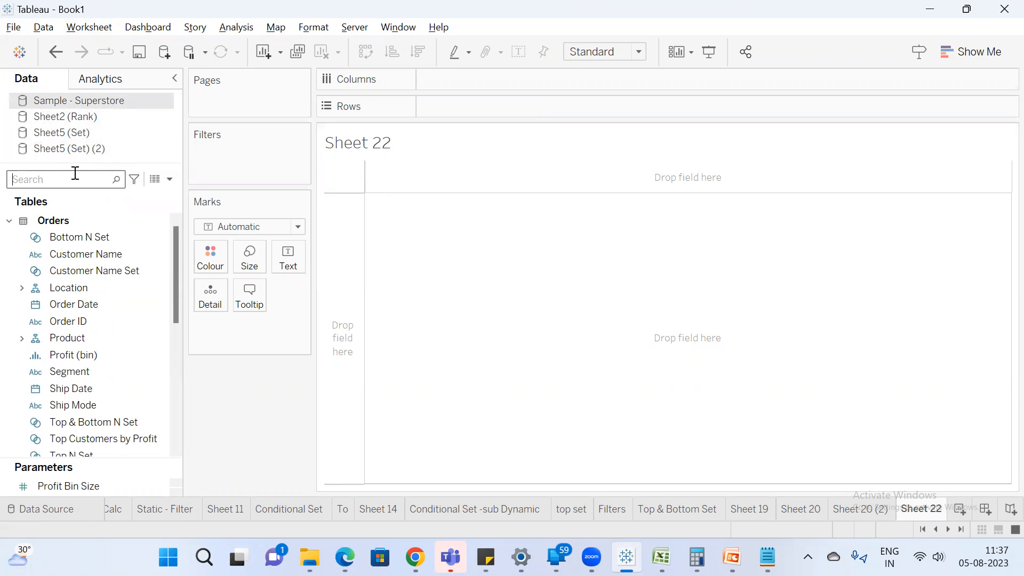
{"action": "type", "text": "cus"}
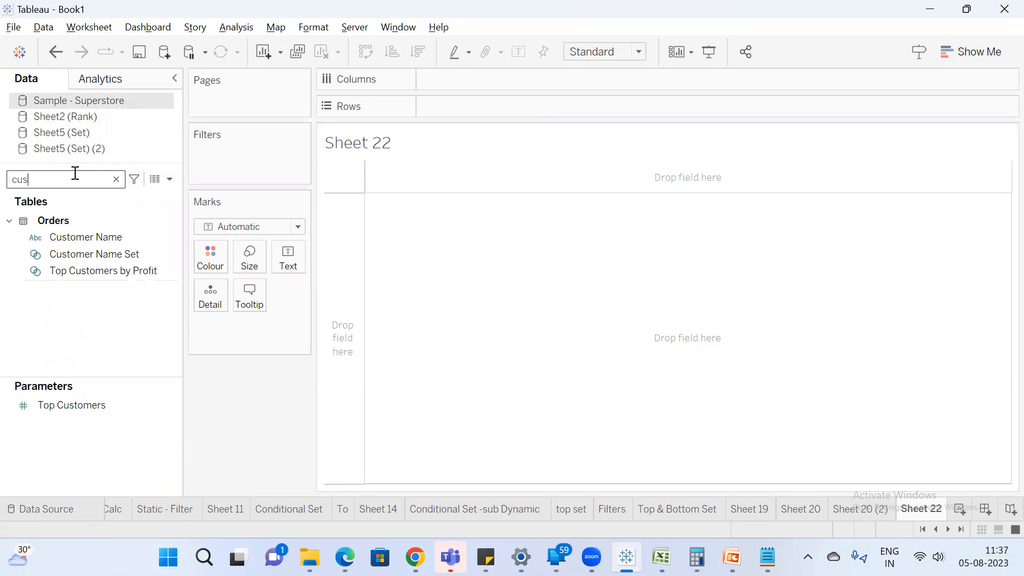
{"action": "left_click_drag", "start_coordinate": [95, 235], "coordinate": [467, 105]}
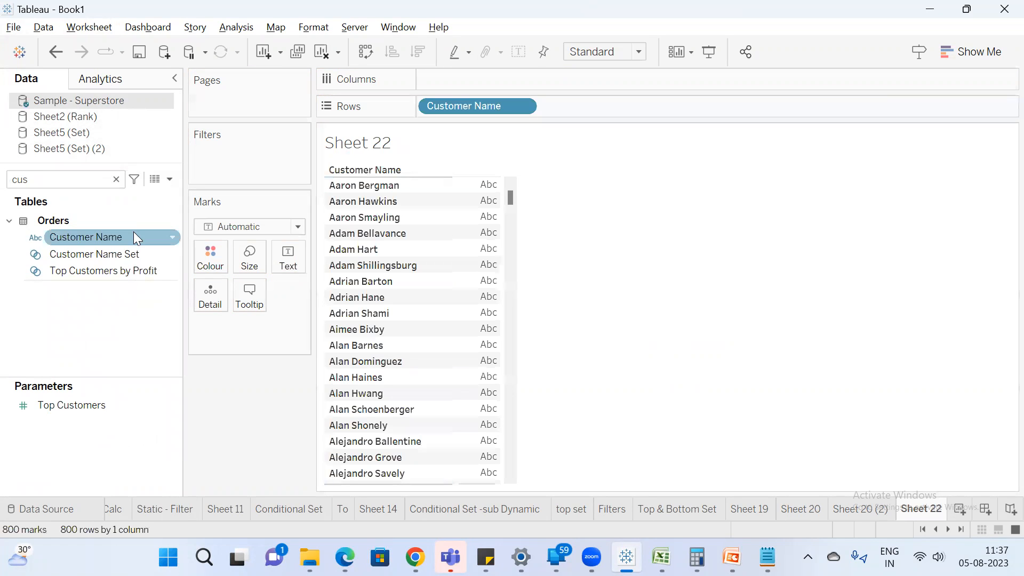
Find the Sales field and create a Sales (bin) field from it with a bin size of 500.
{"action": "left_click", "coordinate": [117, 179]}
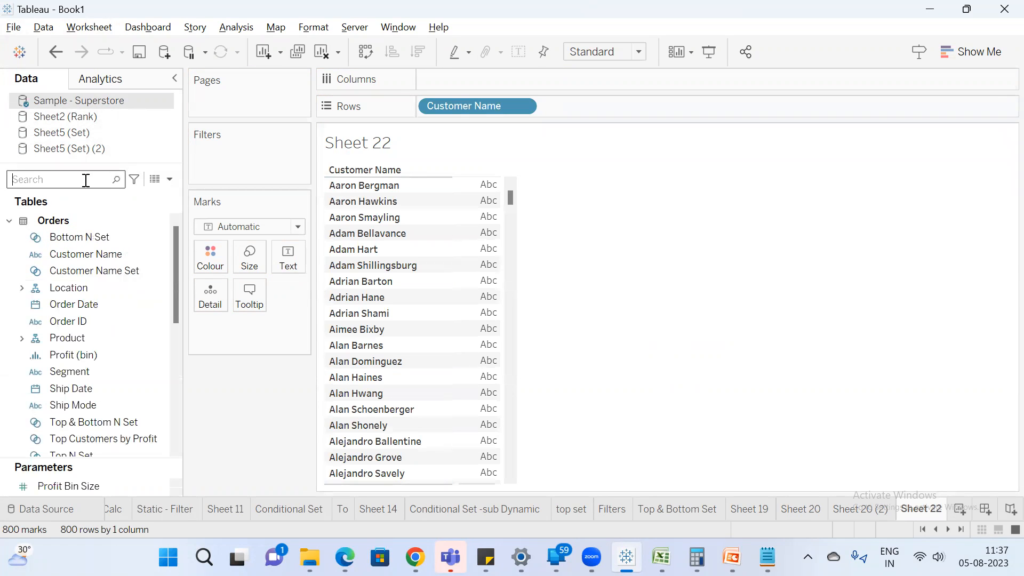
{"action": "type", "text": "sa"}
{"action": "left_click", "coordinate": [80, 246]}
{"action": "right_click", "coordinate": [80, 247]}
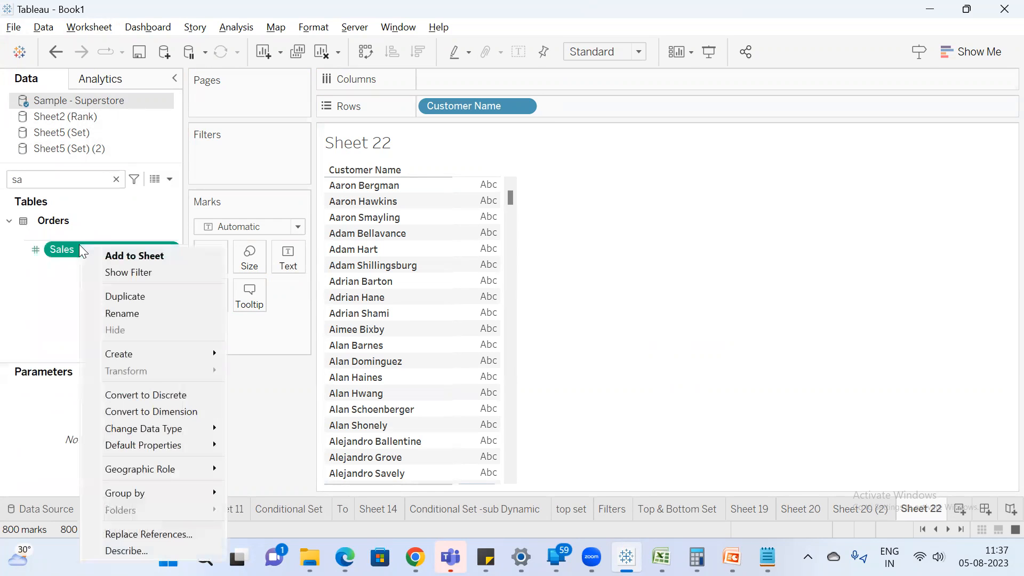
{"action": "mouse_move", "coordinate": [176, 348]}
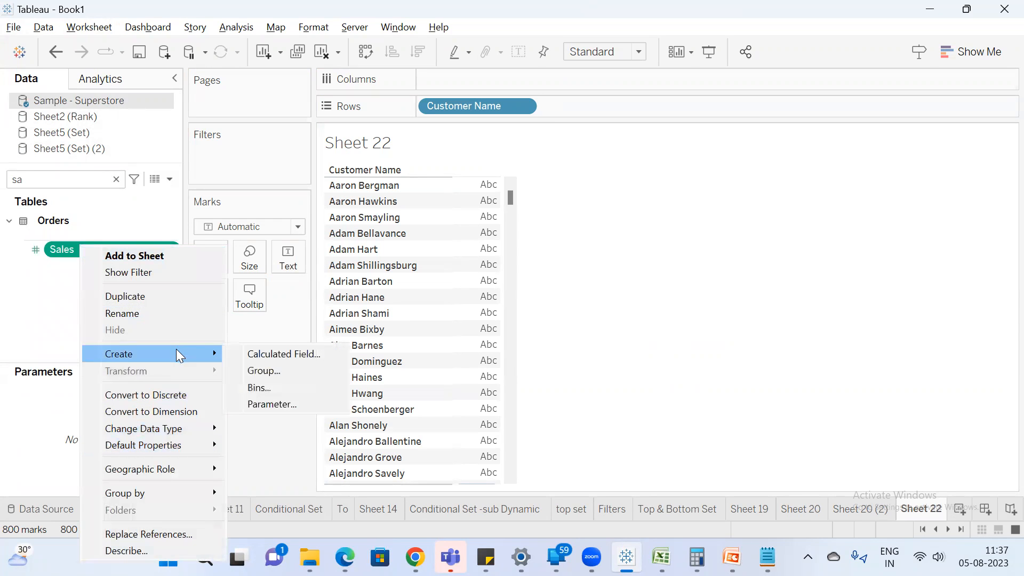
{"action": "left_click", "coordinate": [276, 382]}
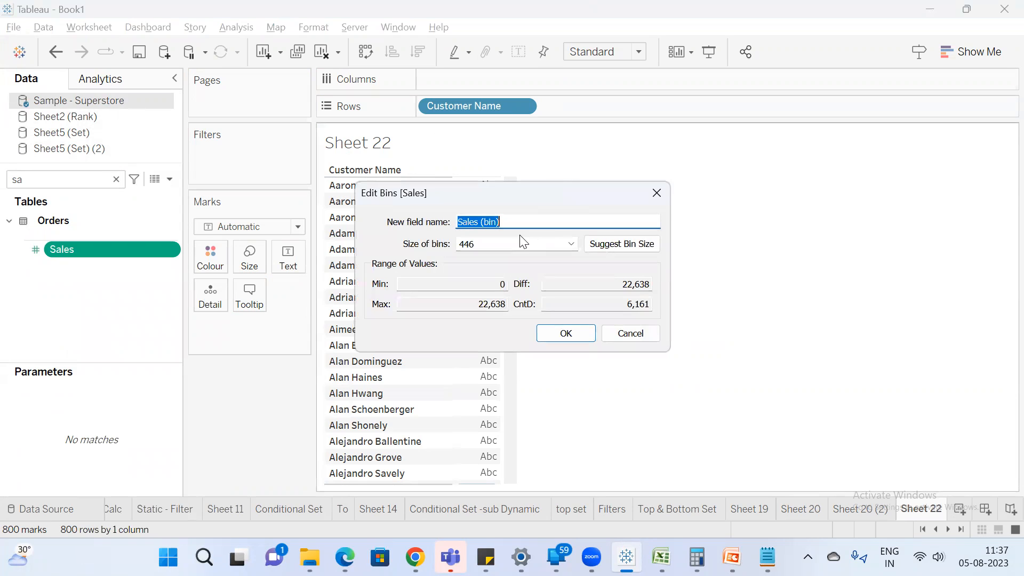
{"action": "double_click", "coordinate": [526, 241]}
{"action": "type", "text": "500"}
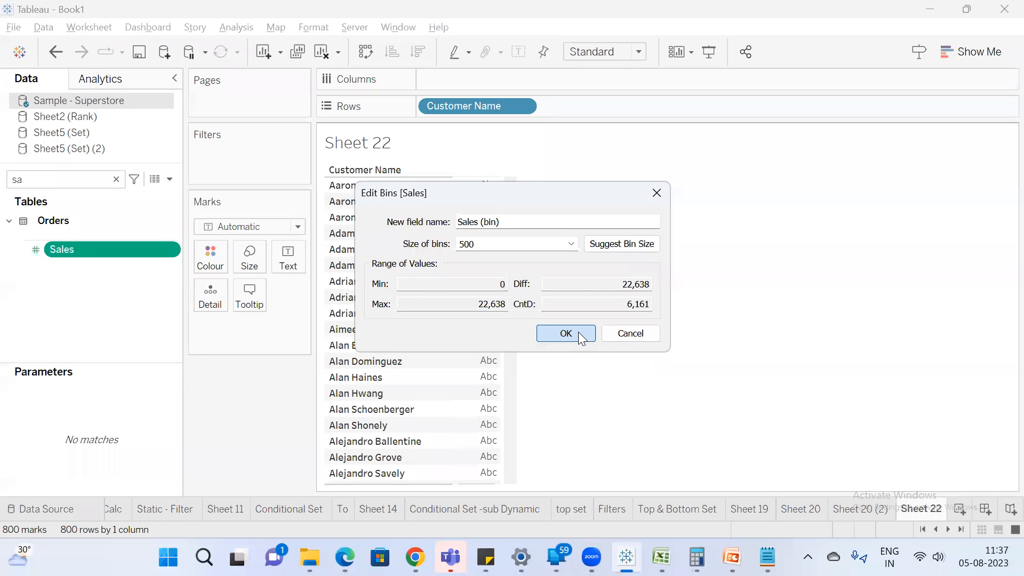
{"action": "left_click", "coordinate": [578, 332]}
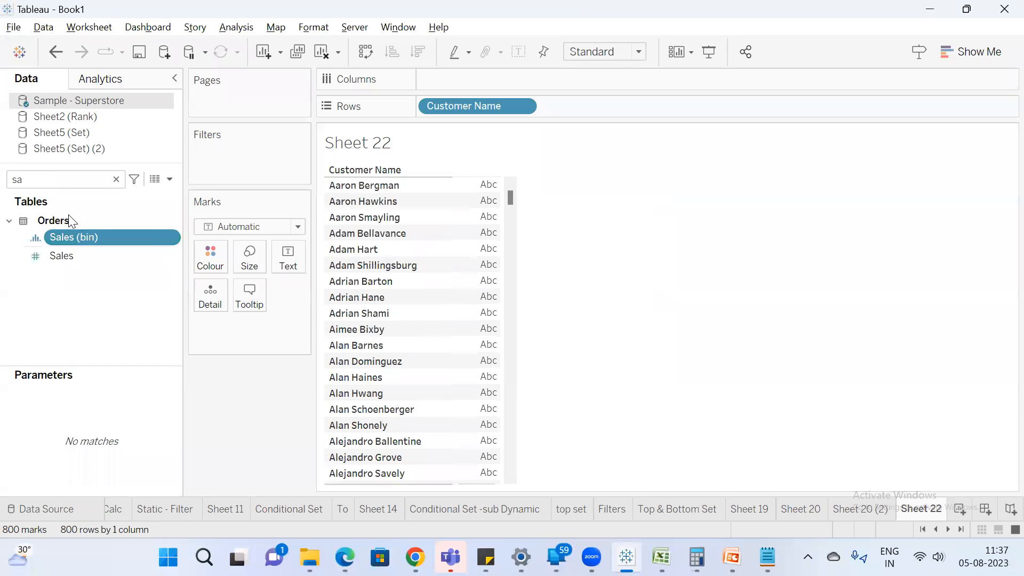
Place Sales (bin) on columns and convert Customer Name on rows to a Count measure.
{"action": "double_click", "coordinate": [86, 236]}
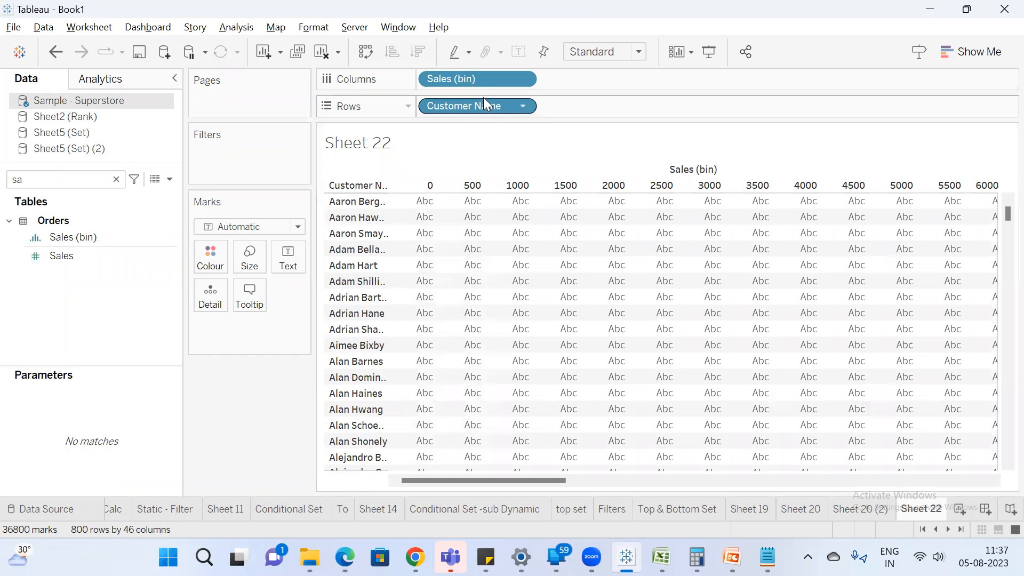
{"action": "right_click", "coordinate": [479, 110]}
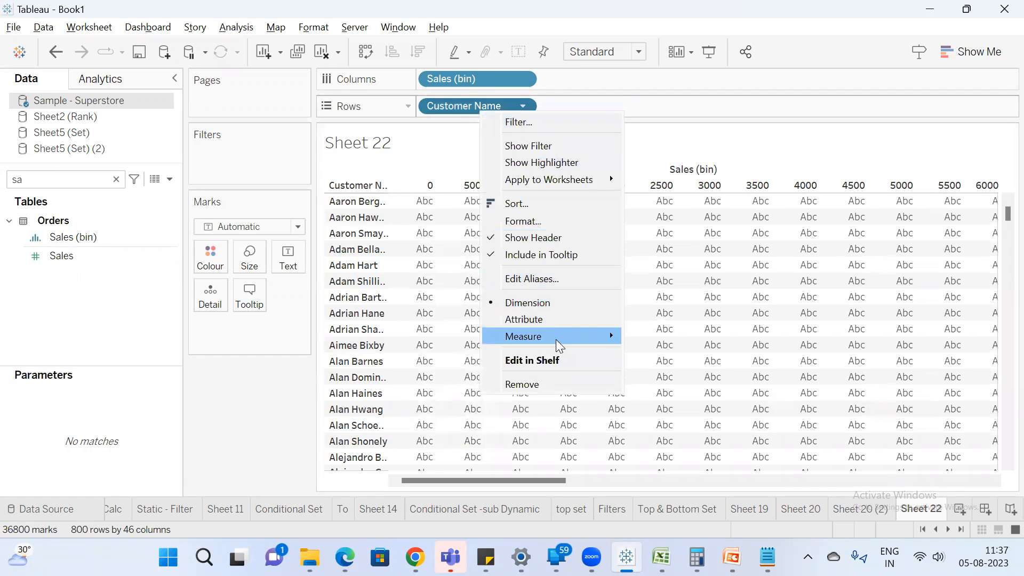
{"action": "mouse_move", "coordinate": [558, 345]}
{"action": "left_click", "coordinate": [675, 370]}
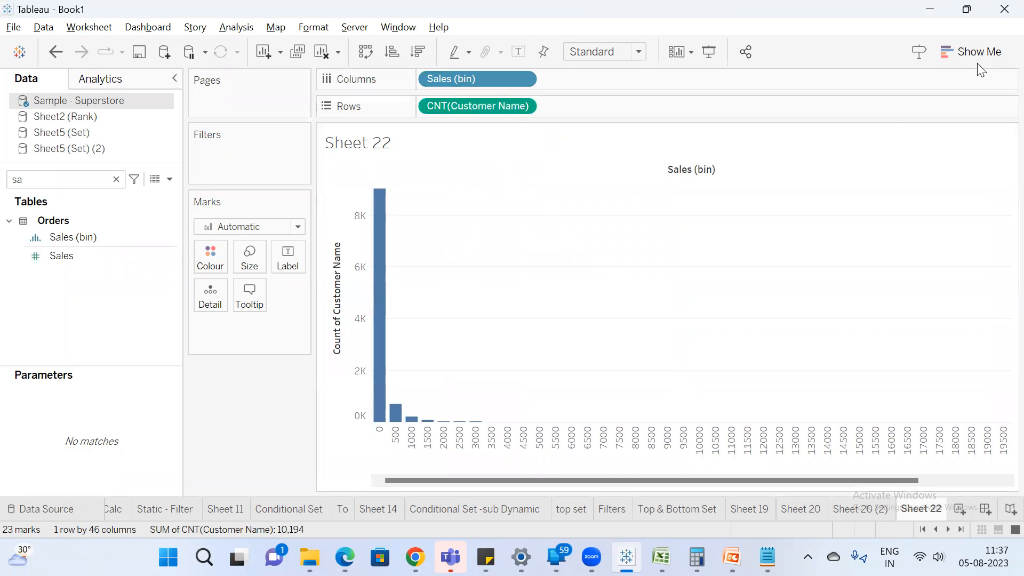
Show mark labels on the Sales (bin) histogram bars and look over the distribution.
{"action": "left_click", "coordinate": [518, 52]}
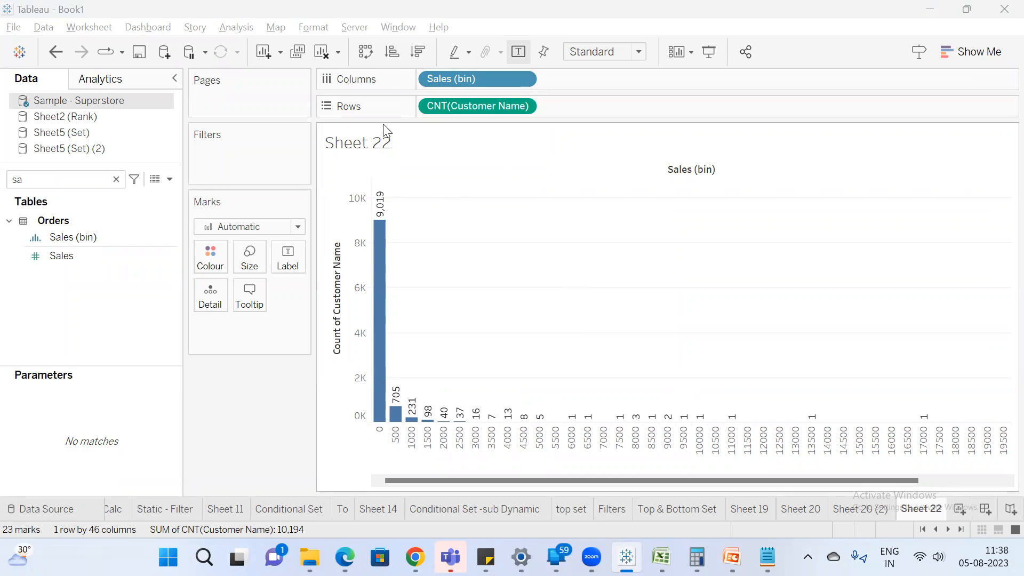
{"action": "mouse_move", "coordinate": [375, 323]}
{"action": "left_click_drag", "start_coordinate": [872, 482], "coordinate": [636, 477]}
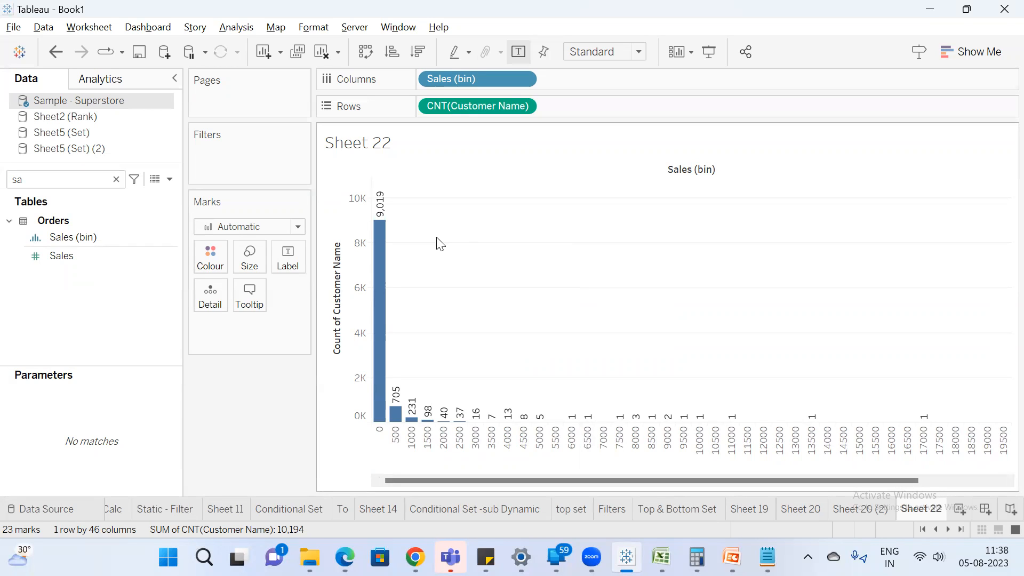
Rename the worksheet Sheet 22 to "Bins".
{"action": "double_click", "coordinate": [932, 513]}
{"action": "type", "text": "Bins"}
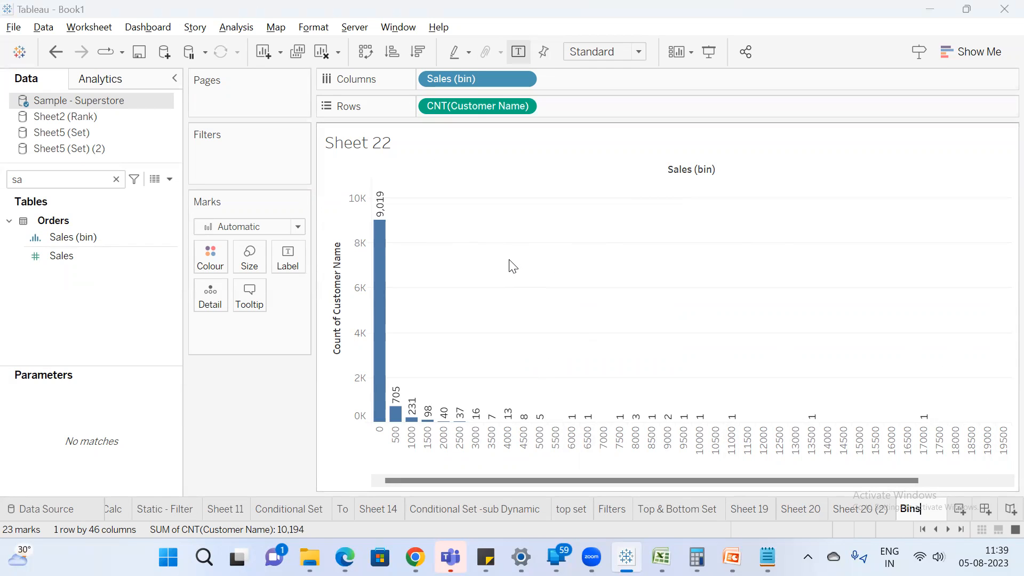
{"action": "key", "text": "Return"}
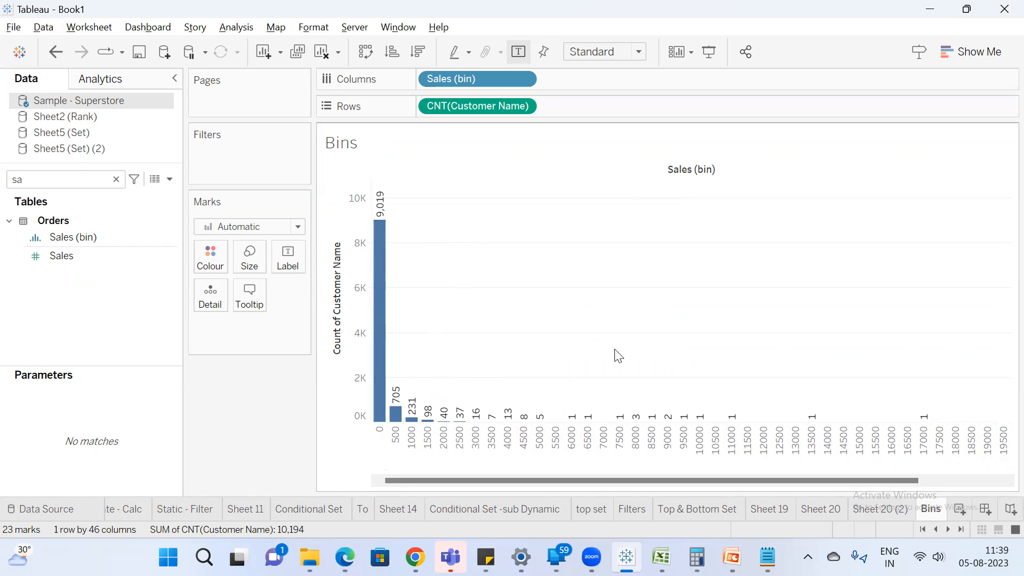
Switch to Excel and enter the headers "Movie" in A1 and "Rating" in B1 of Sheet6.
{"action": "mouse_move", "coordinate": [476, 414]}
{"action": "left_click", "coordinate": [661, 557]}
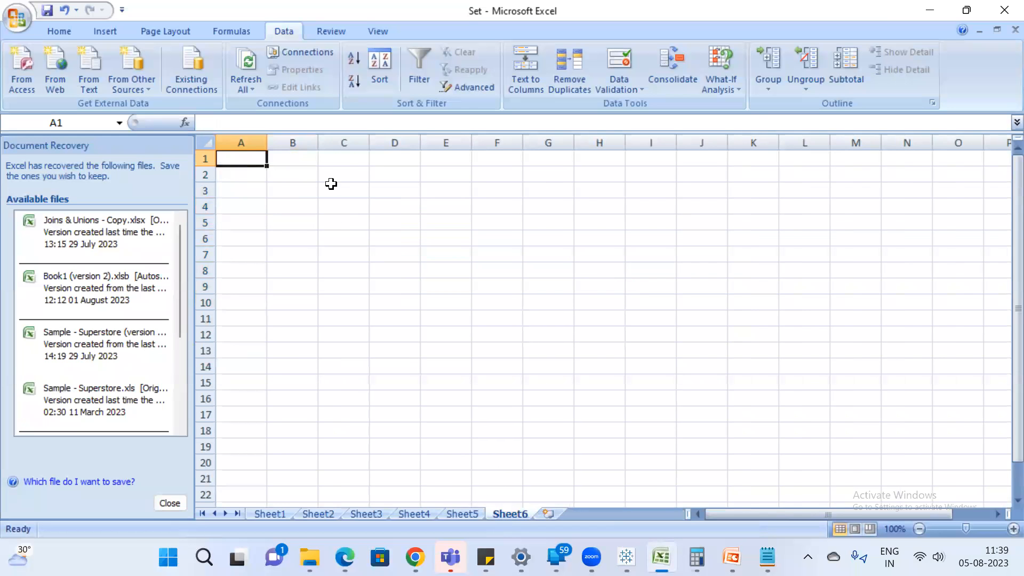
{"action": "type", "text": "Movie"}
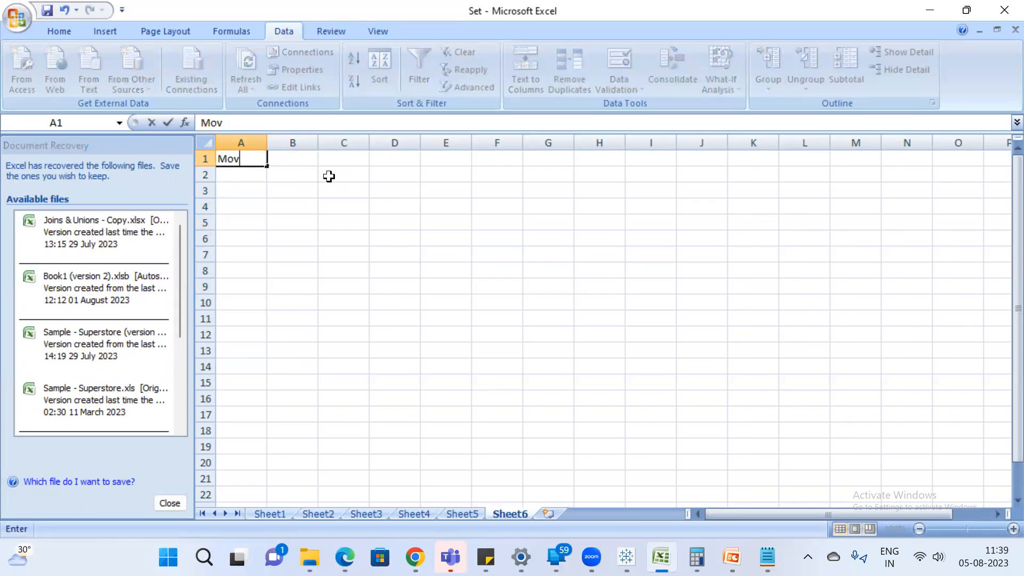
{"action": "key", "text": "Return"}
{"action": "key", "text": "Up"}
{"action": "key", "text": "Right"}
{"action": "type", "text": "Rating"}
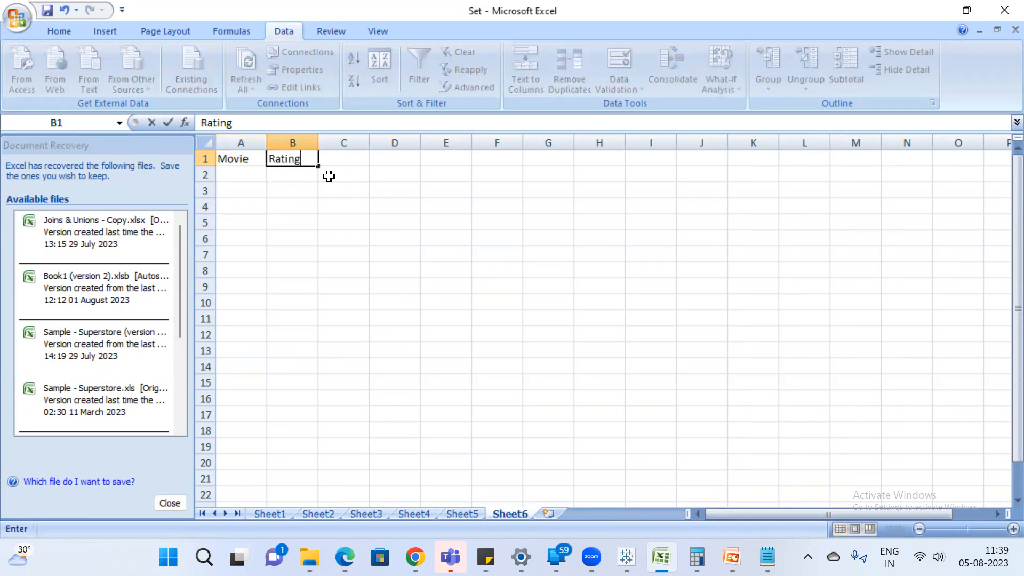
{"action": "key", "text": "Return"}
{"action": "key", "text": "Left"}
{"action": "key", "text": "Up"}
{"action": "key", "text": "Down"}
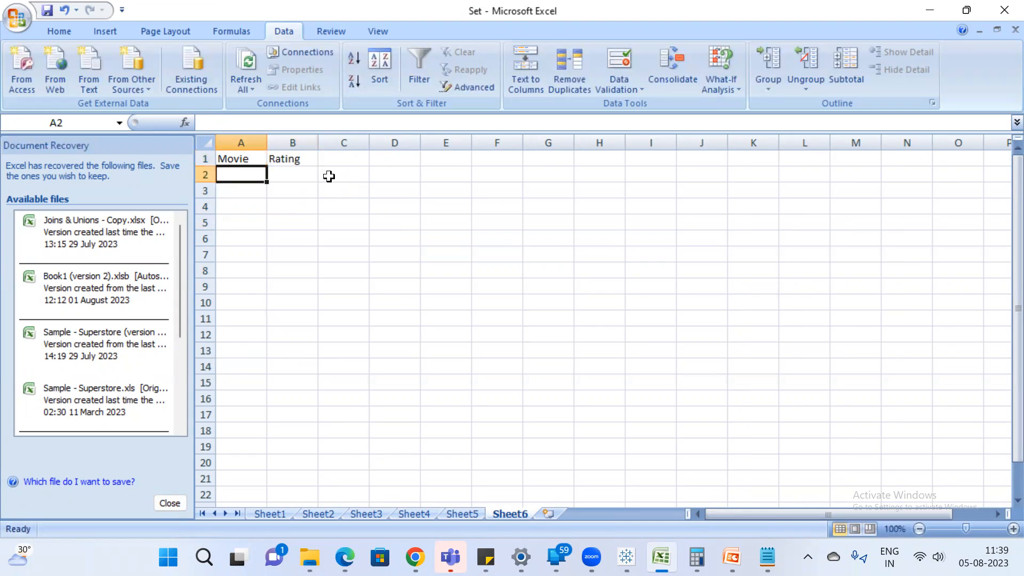
Enter the movies AAA, RRR, BB2, BB1 and Project K in A2:A6 and widen column A.
{"action": "type", "text": "AAA"}
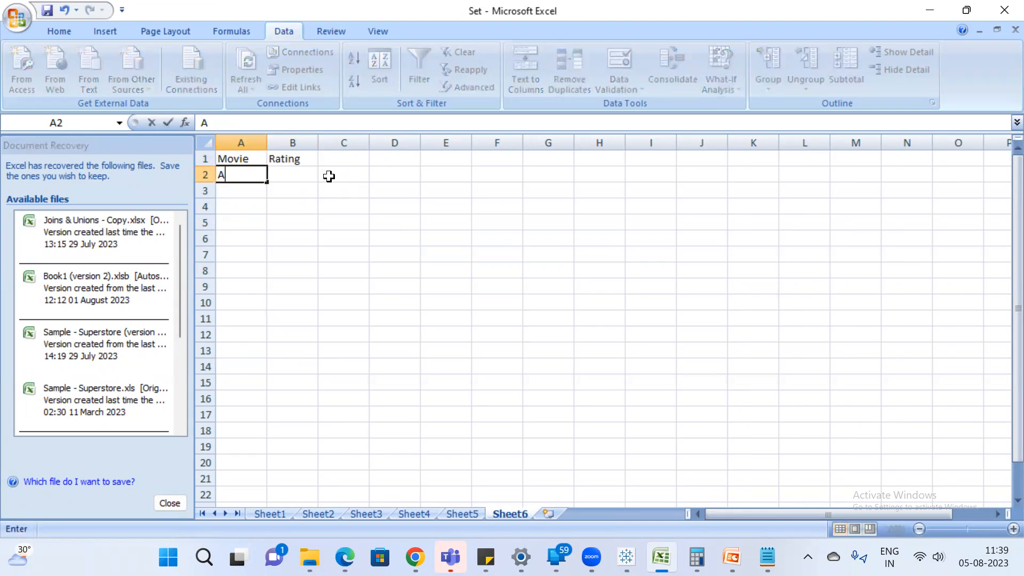
{"action": "key", "text": "Return"}
{"action": "type", "text": "RRR"}
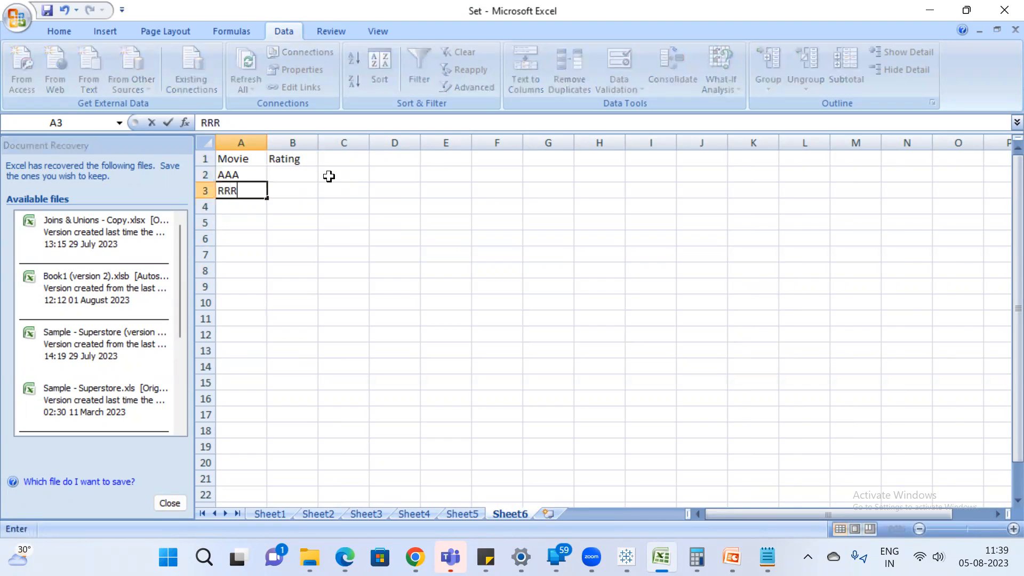
{"action": "key", "text": "Return"}
{"action": "type", "text": "BB"}
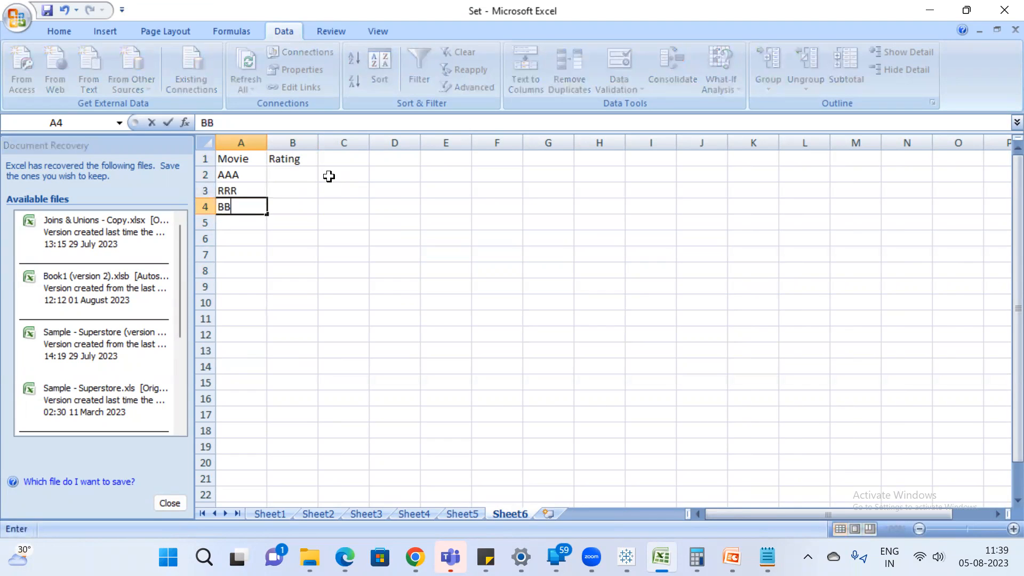
{"action": "type", "text": "2"}
{"action": "key", "text": "Return"}
{"action": "type", "text": "BB"}
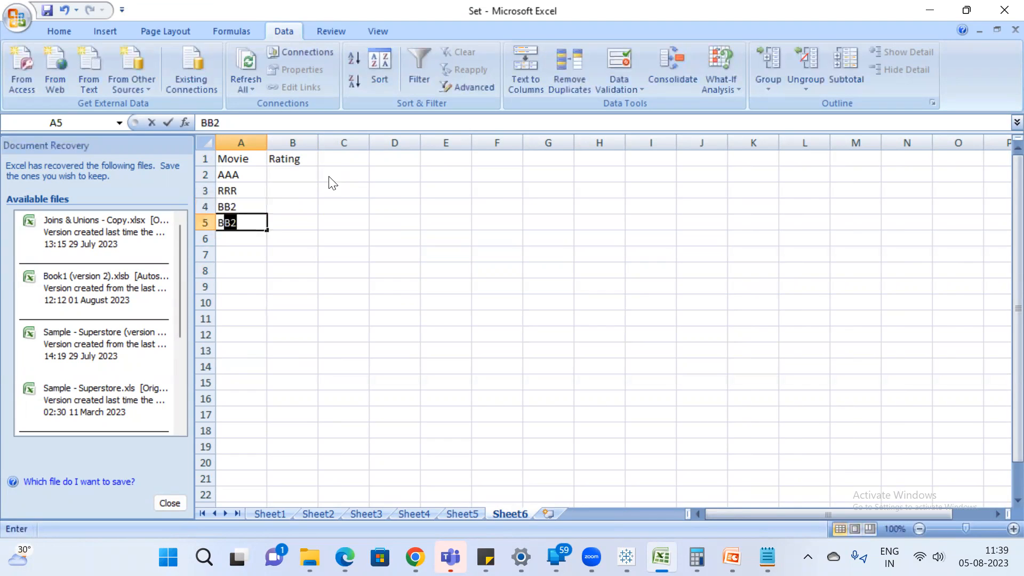
{"action": "type", "text": "1"}
{"action": "key", "text": "Return"}
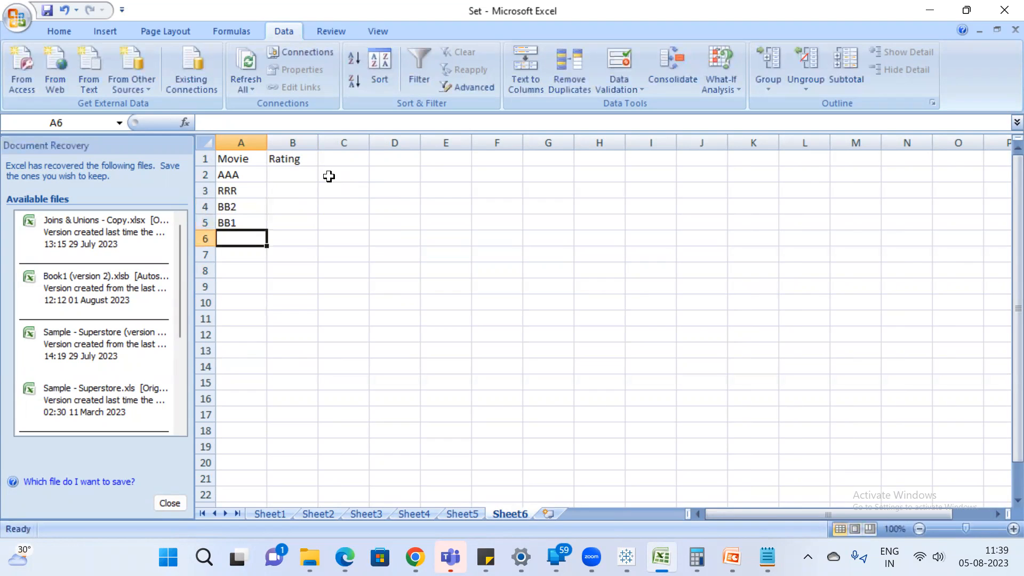
{"action": "type", "text": "Project K"}
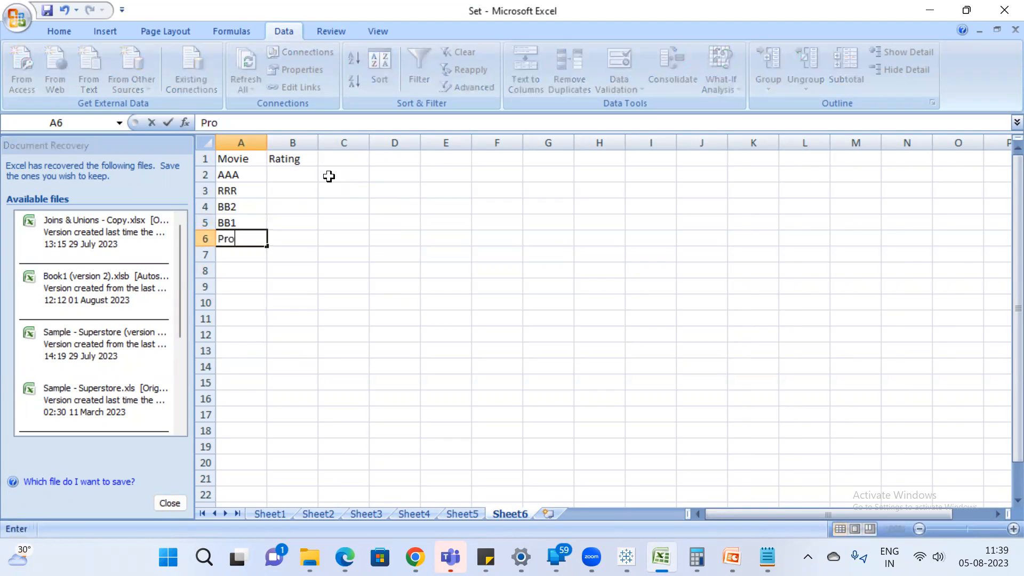
{"action": "key", "text": "Return"}
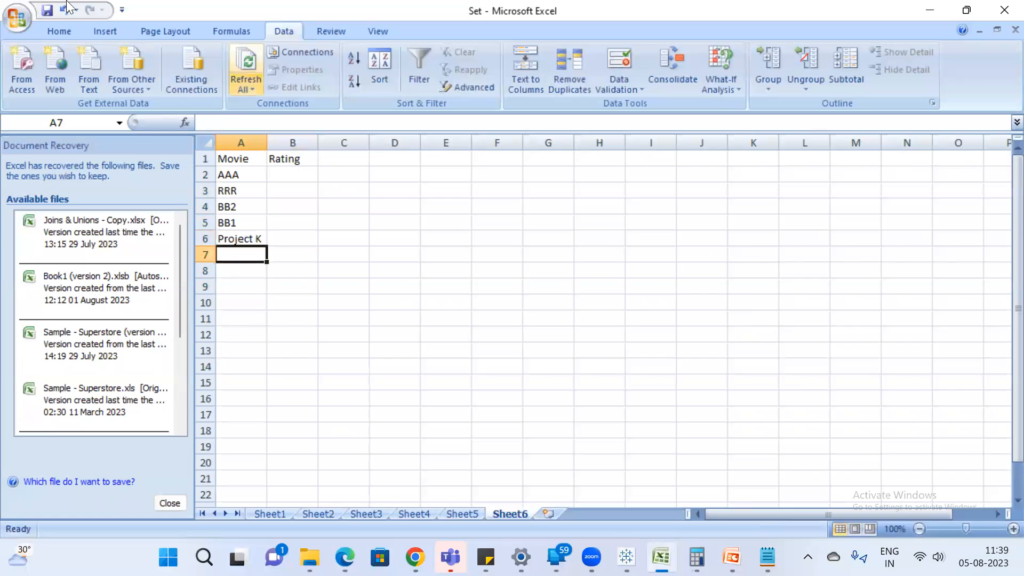
{"action": "left_click_drag", "start_coordinate": [280, 141], "coordinate": [287, 142]}
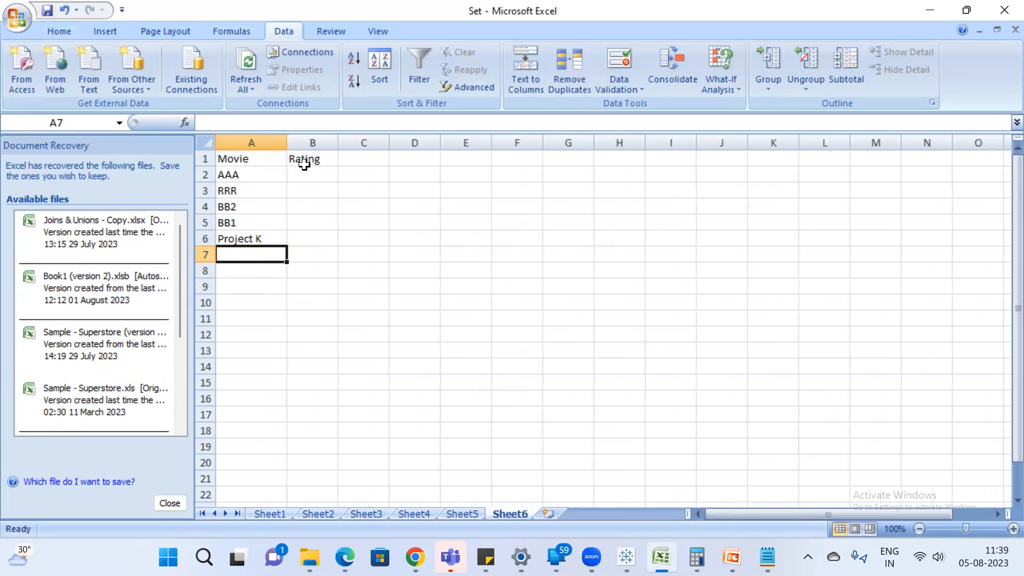
Fill the Rating column in B2:B6 with 9, 8, 5, 6 and 5.
{"action": "left_click", "coordinate": [317, 172]}
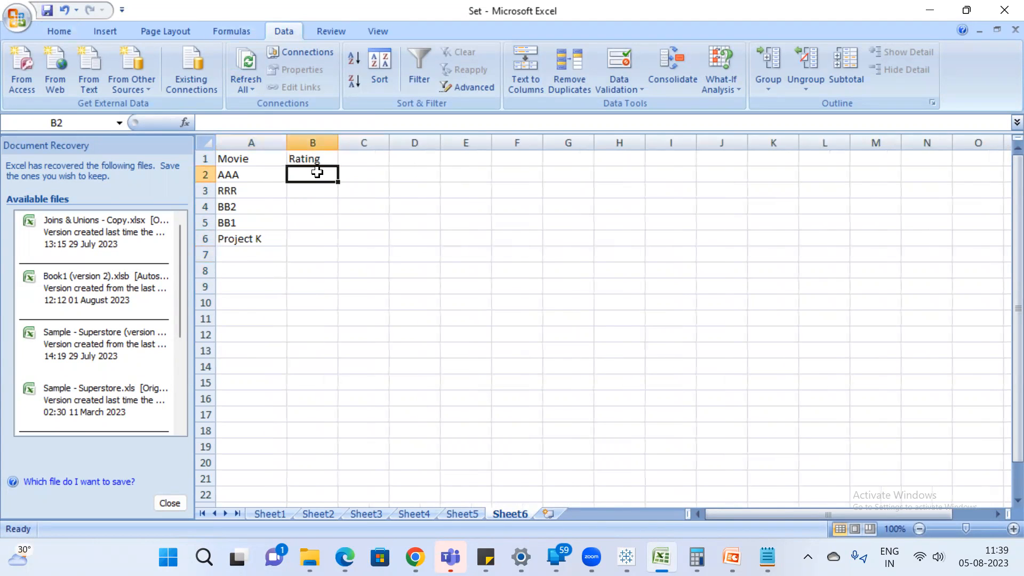
{"action": "type", "text": "9"}
{"action": "key", "text": "Return"}
{"action": "type", "text": "8"}
{"action": "key", "text": "Return"}
{"action": "type", "text": "5"}
{"action": "key", "text": "Return"}
{"action": "type", "text": "68"}
{"action": "key", "text": "BackSpace"}
{"action": "key", "text": "Return"}
{"action": "type", "text": "5"}
{"action": "key", "text": "Return"}
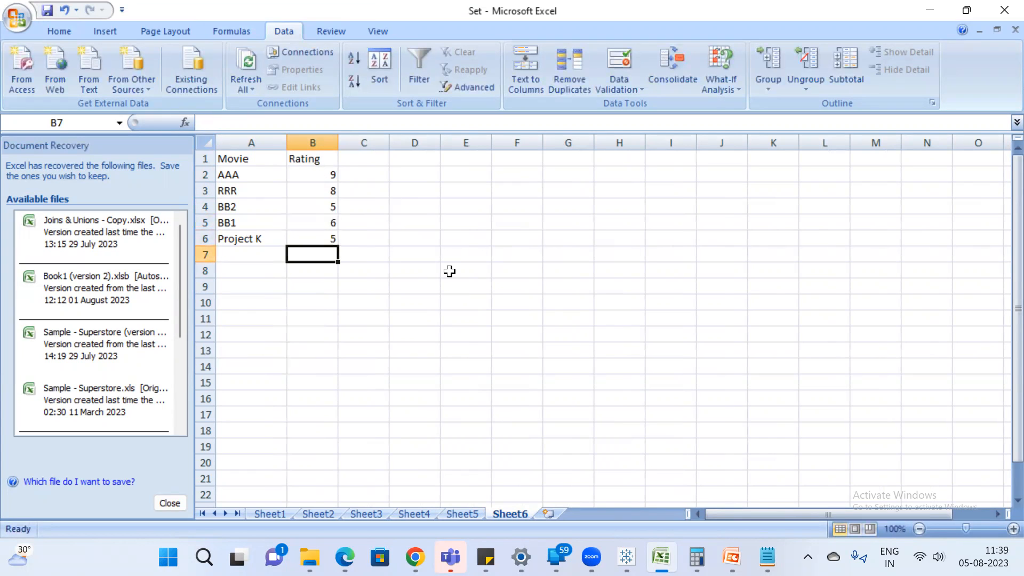
Enter the note "3 ratings" in cell D7.
{"action": "left_click", "coordinate": [432, 265]}
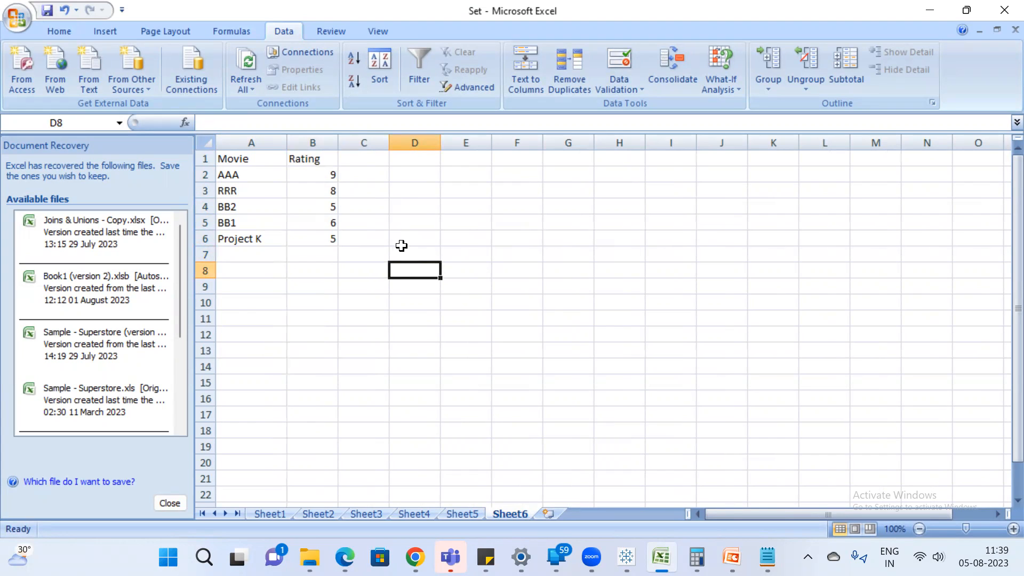
{"action": "left_click", "coordinate": [424, 252]}
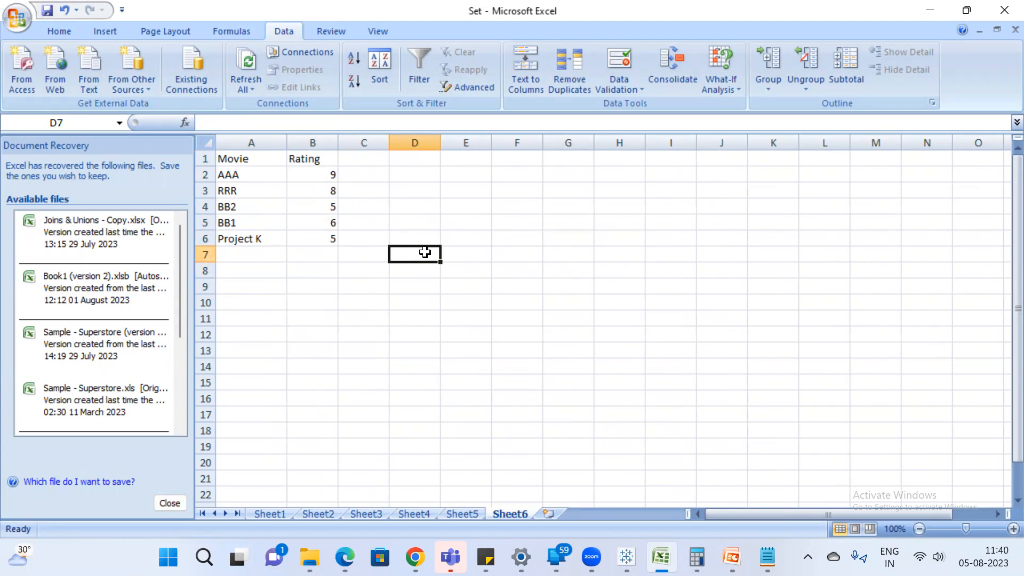
{"action": "type", "text": "4"}
{"action": "key", "text": "BackSpace"}
{"action": "type", "text": "3"}
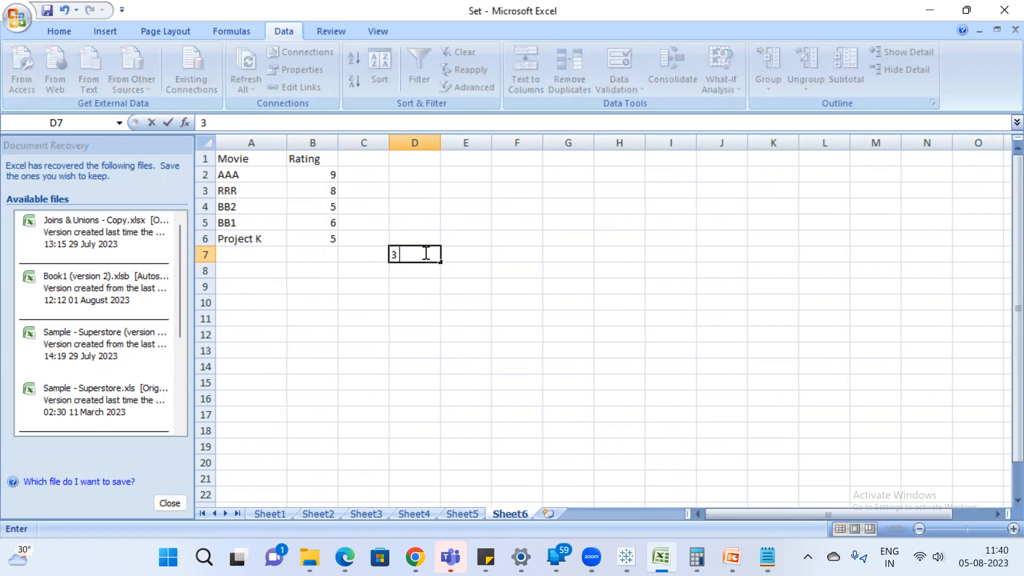
{"action": "type", "text": " ratings"}
{"action": "key", "text": "Return"}
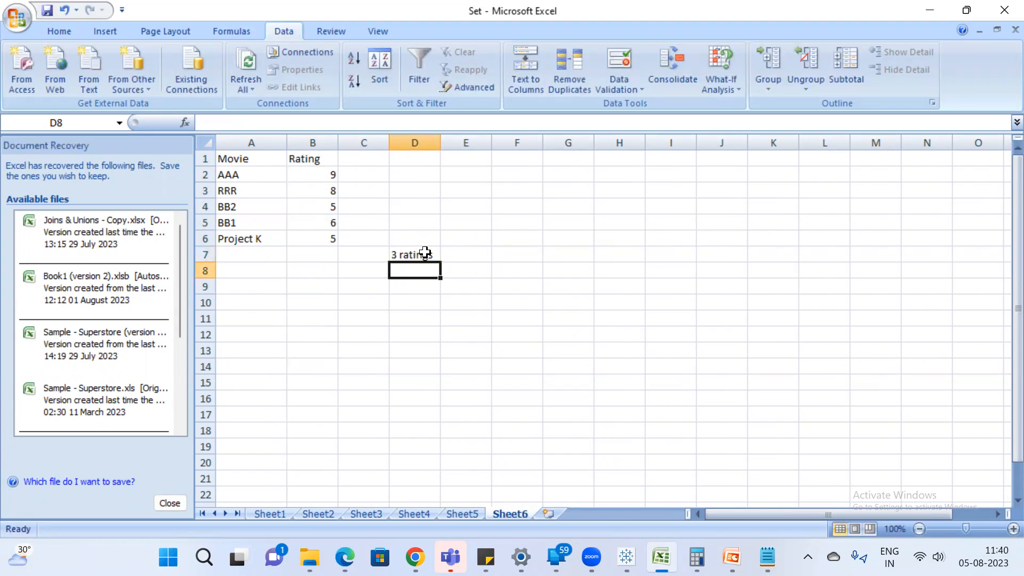
Enter the first rating range 1-3 as text in cell D8.
{"action": "type", "text": "0-"}
{"action": "key", "text": "BackSpace"}
{"action": "key", "text": "BackSpace"}
{"action": "type", "text": "'0"}
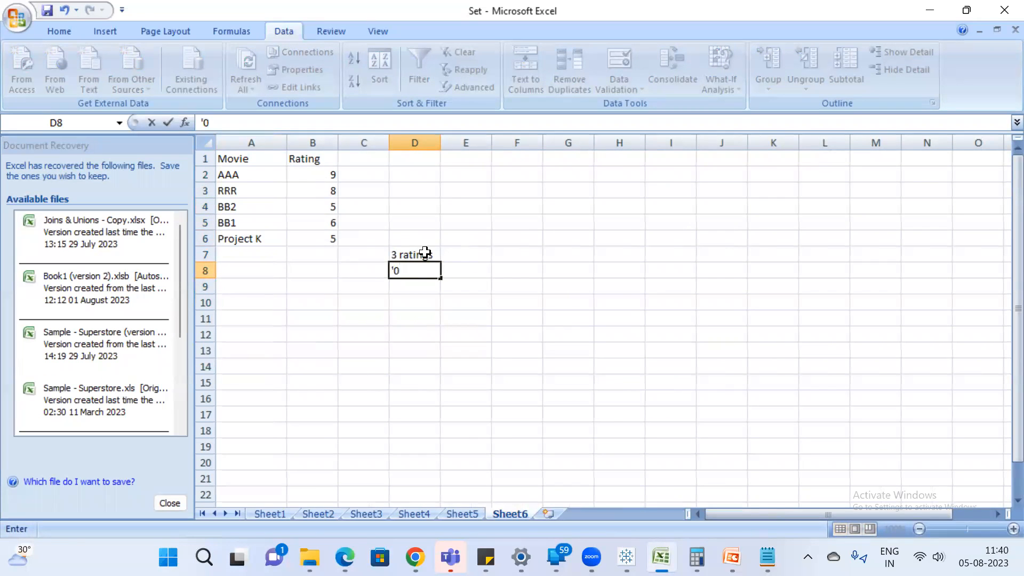
{"action": "key", "text": "BackSpace"}
{"action": "key", "text": "BackSpace"}
{"action": "type", "text": "'1-"}
{"action": "type", "text": "3"}
{"action": "key", "text": "Return"}
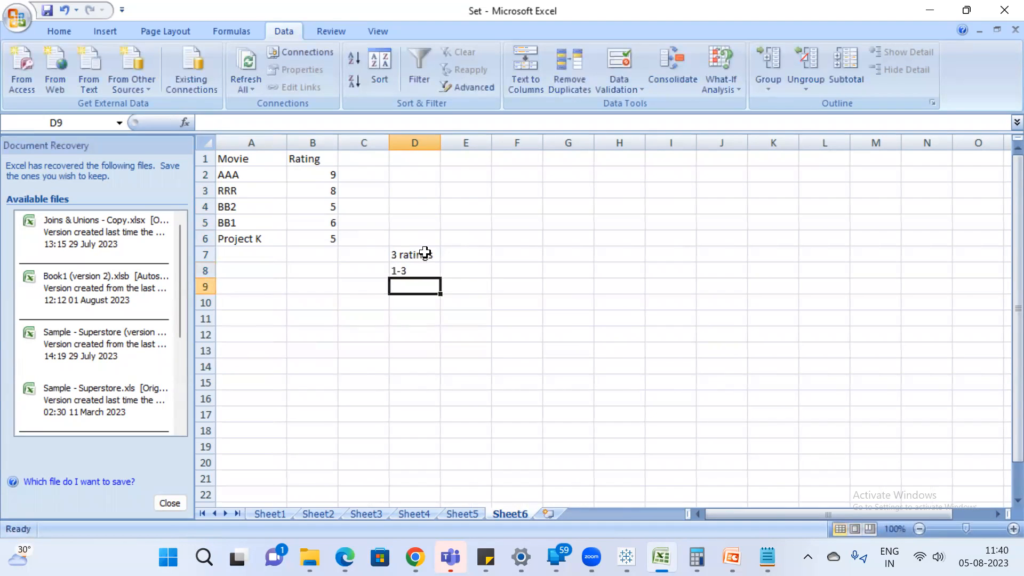
Enter the text ranges 4-6 in D9 and 7-9 in D10, and the number 10 in D11.
{"action": "type", "text": "'4-"}
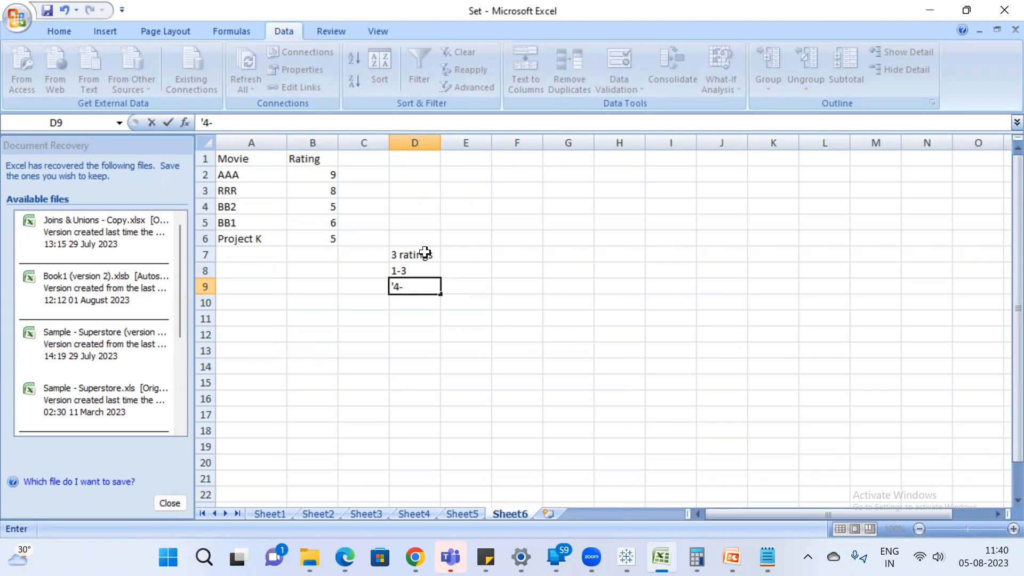
{"action": "type", "text": "6"}
{"action": "key", "text": "Return"}
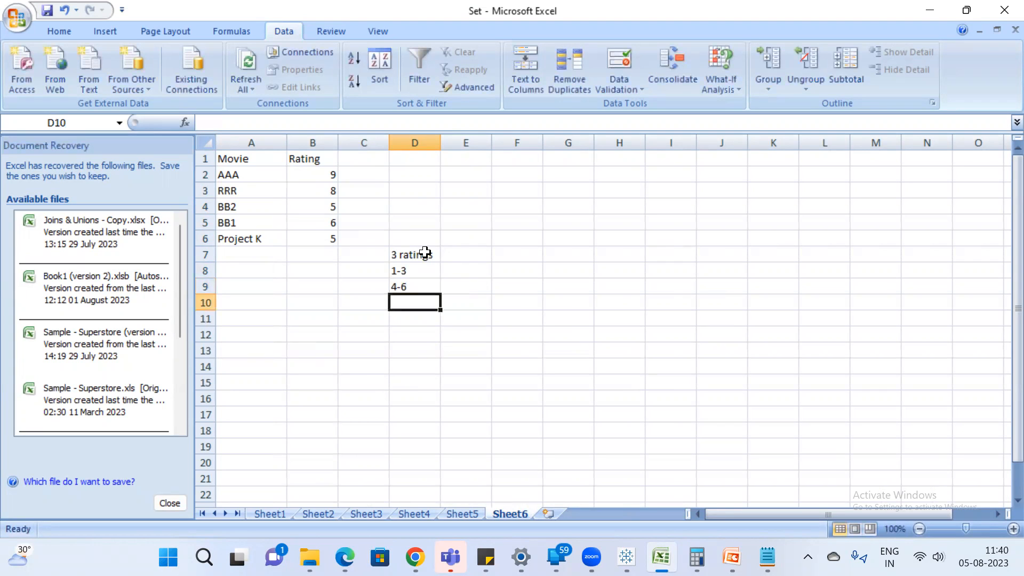
{"action": "type", "text": "'7-"}
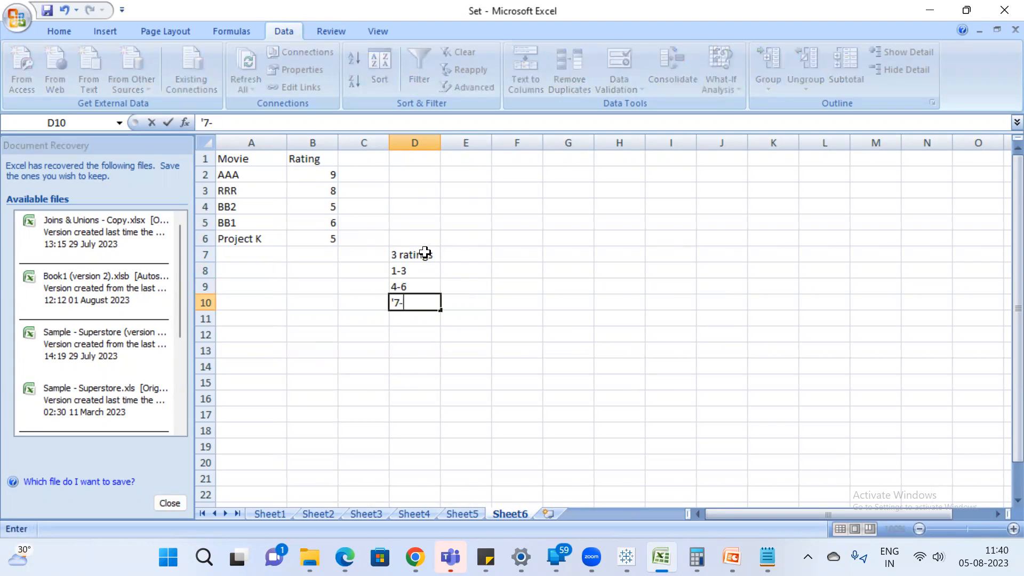
{"action": "type", "text": "9"}
{"action": "key", "text": "Return"}
{"action": "type", "text": "10"}
{"action": "key", "text": "Return"}
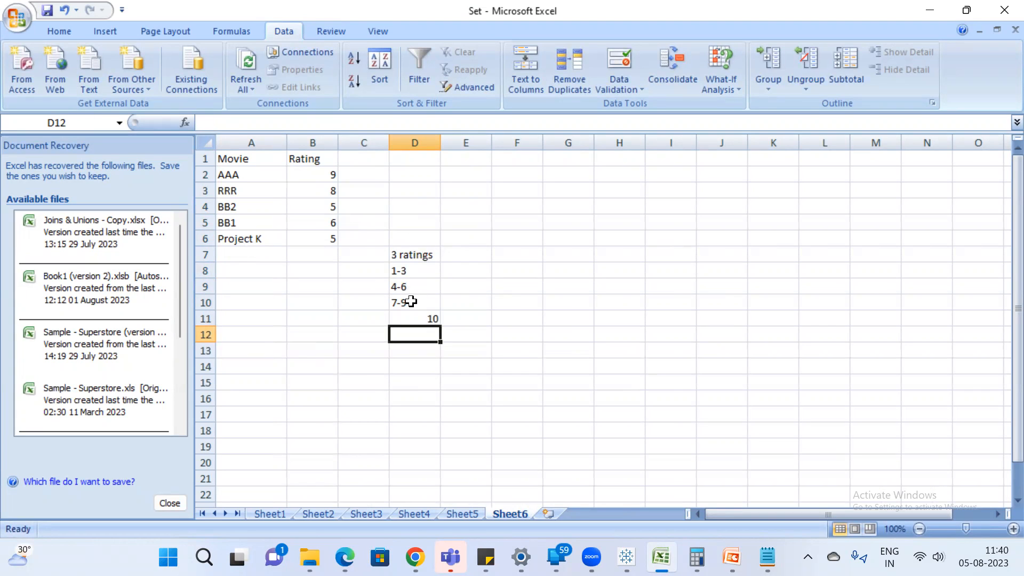
Enter the movie counts 0, 3 and 2 in E8:E10 for the ranges 1-3, 4-6 and 7-9.
{"action": "left_click", "coordinate": [470, 270]}
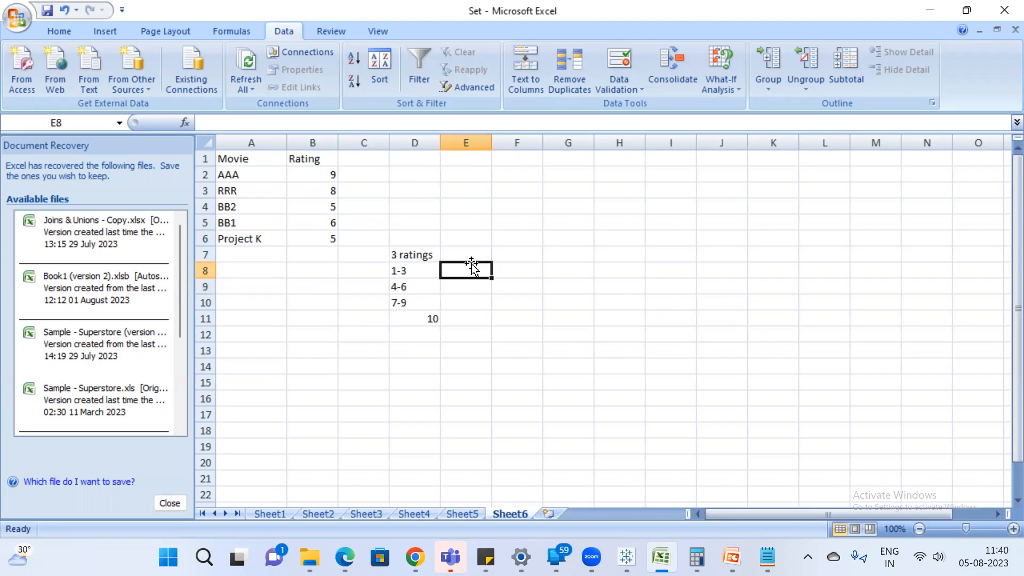
{"action": "type", "text": "0"}
{"action": "key", "text": "Return"}
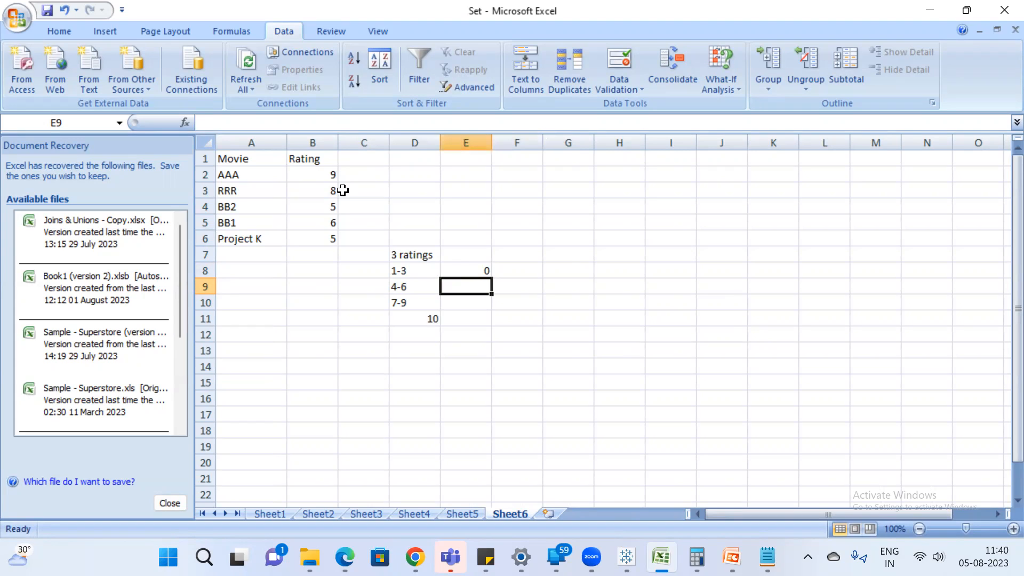
{"action": "left_click", "coordinate": [331, 210]}
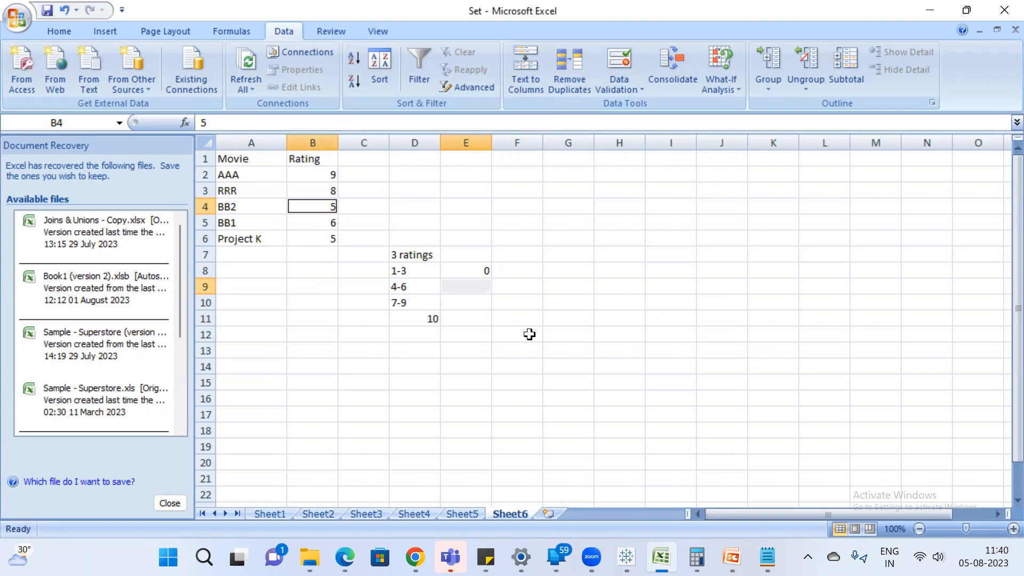
{"action": "left_click", "coordinate": [471, 285]}
{"action": "type", "text": "3"}
{"action": "key", "text": "Return"}
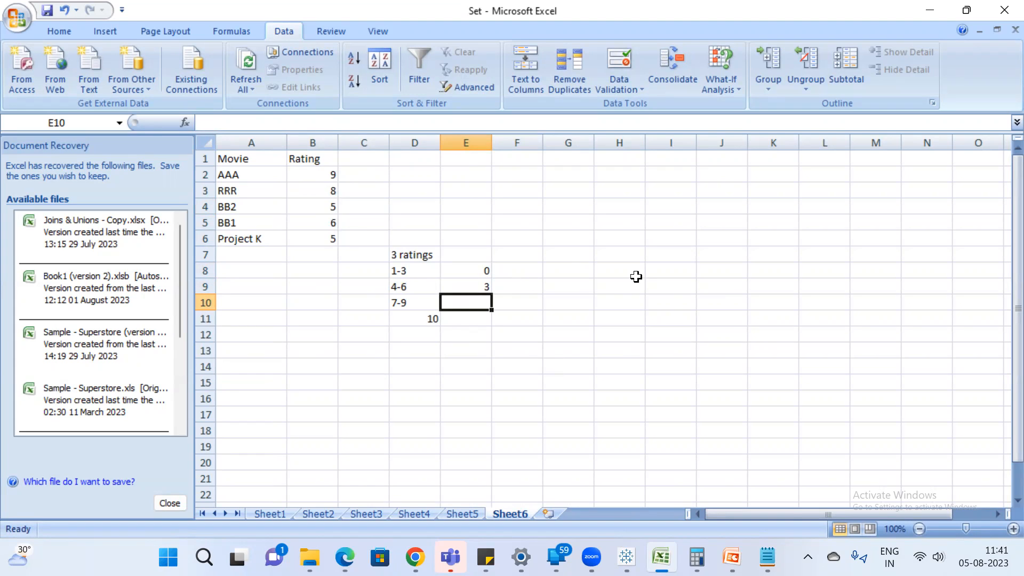
{"action": "type", "text": "2"}
{"action": "key", "text": "Return"}
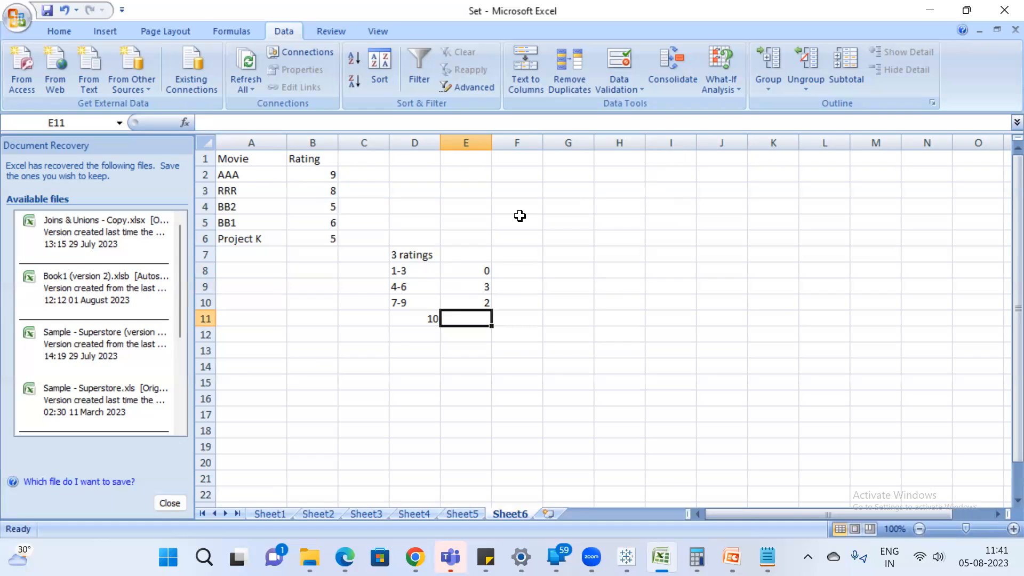
Change cell D11 into the text range 10-12.
{"action": "left_click", "coordinate": [431, 319]}
{"action": "double_click", "coordinate": [431, 318]}
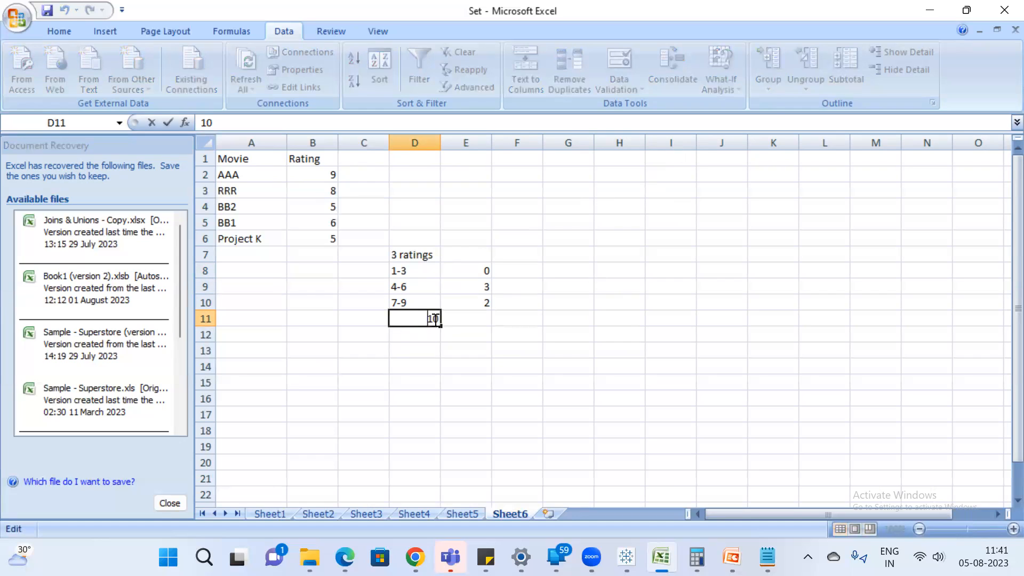
{"action": "type", "text": "'1"}
{"action": "type", "text": "-12"}
{"action": "key", "text": "BackSpace"}
{"action": "key", "text": "BackSpace"}
{"action": "key", "text": "BackSpace"}
{"action": "key", "text": "Right"}
{"action": "type", "text": "-12"}
{"action": "key", "text": "Return"}
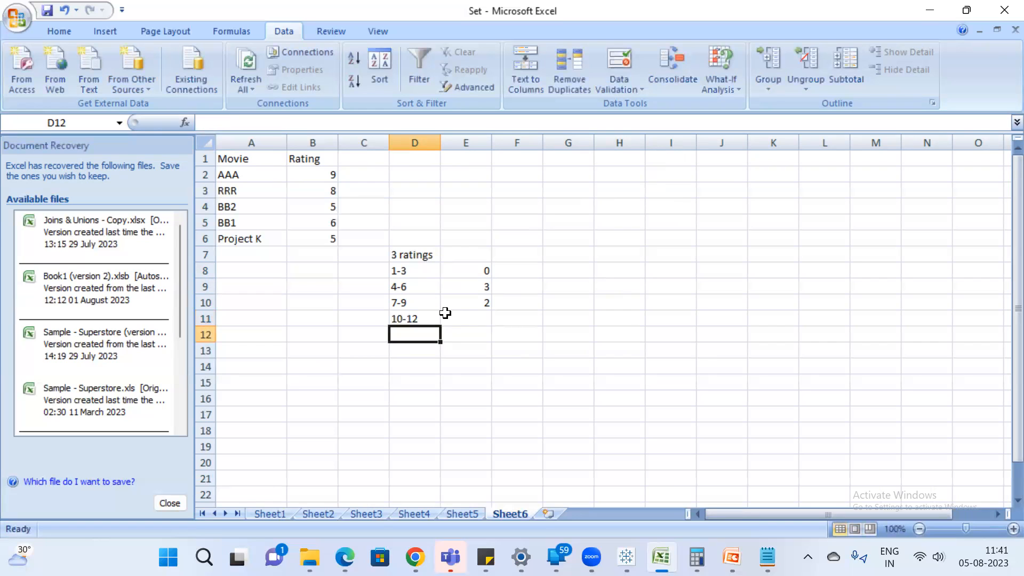
Enter the movie count 0 in E11 for the range 10-12.
{"action": "left_click", "coordinate": [473, 319]}
{"action": "type", "text": "0"}
{"action": "key", "text": "Return"}
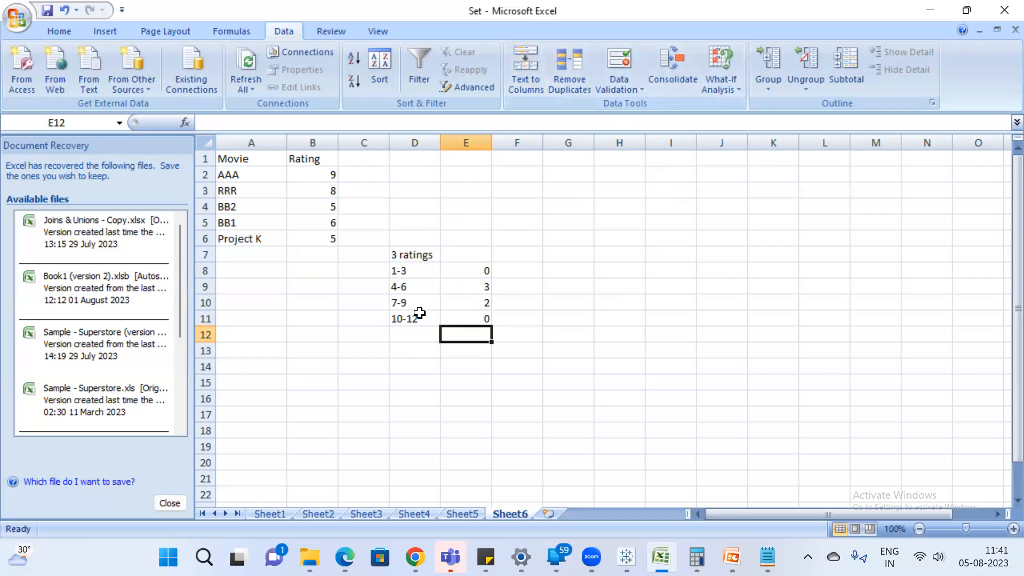
{"action": "left_click", "coordinate": [407, 286]}
{"action": "left_click", "coordinate": [480, 283]}
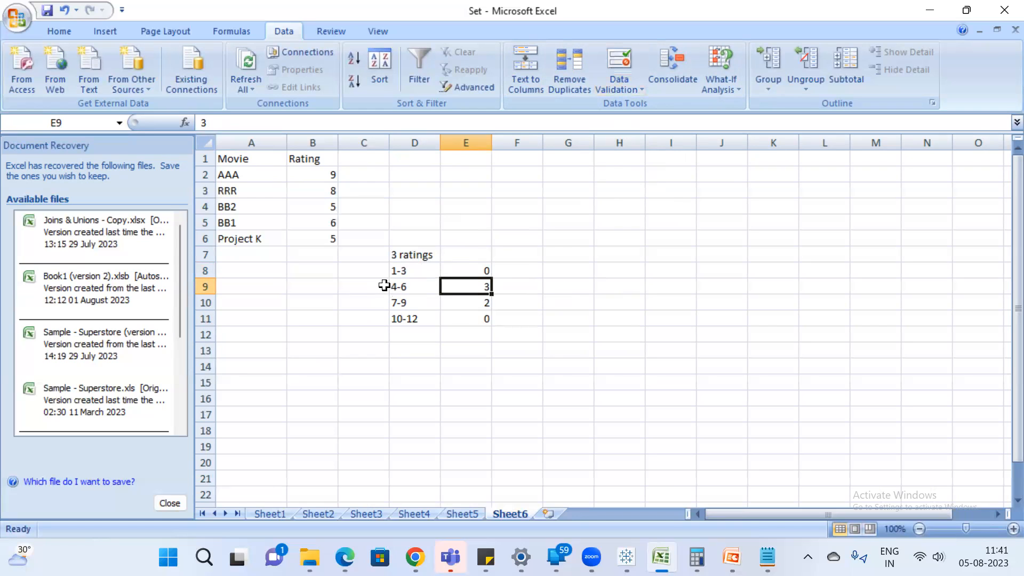
Select the rating range table D7:E11 and save the workbook.
{"action": "left_click", "coordinate": [403, 258]}
{"action": "left_click", "coordinate": [468, 315], "text": "shift"}
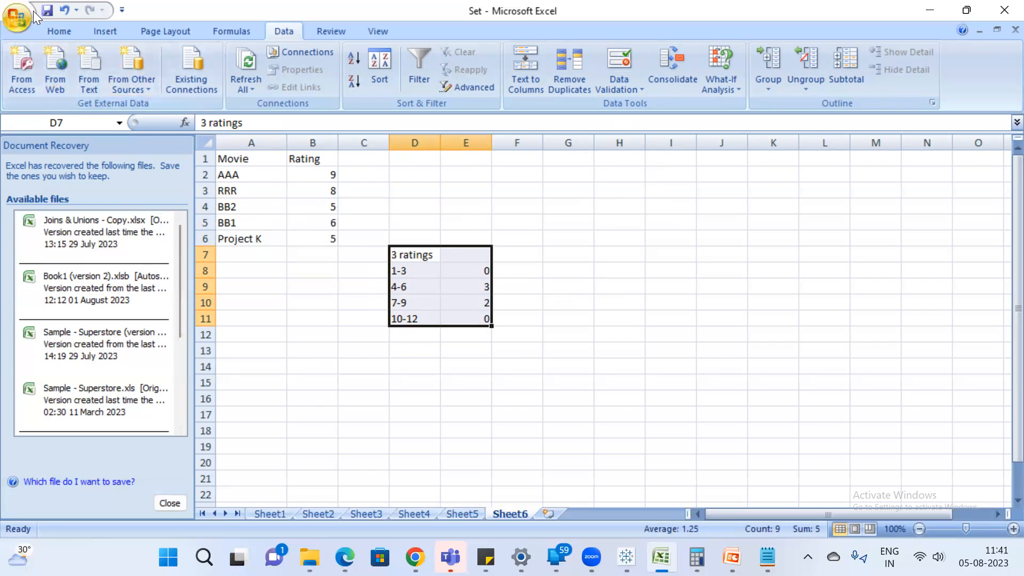
{"action": "left_click", "coordinate": [50, 16]}
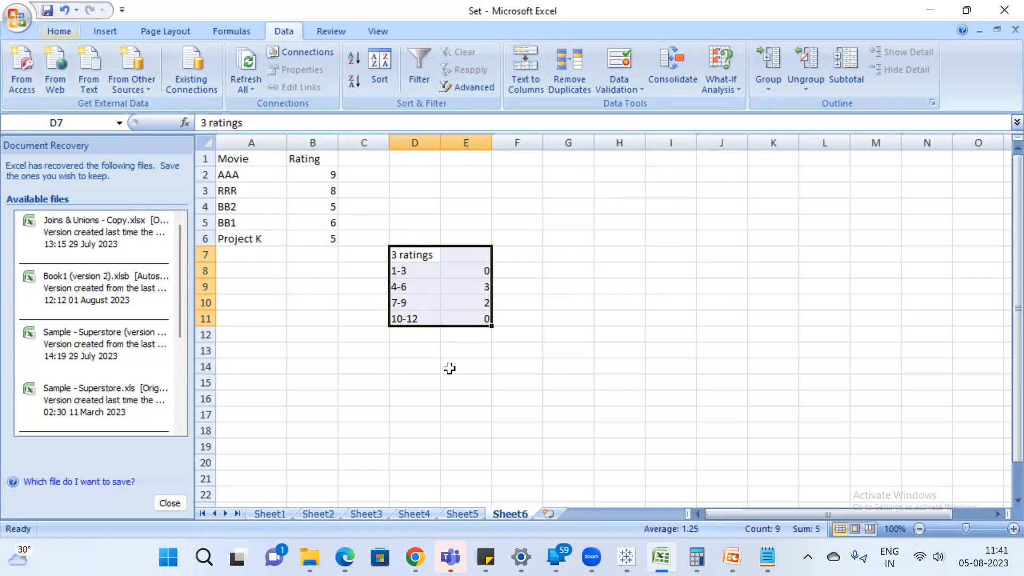
Switch to Tableau, add a new worksheet and connect to the Excel workbook Set on drive D.
{"action": "left_click", "coordinate": [627, 558]}
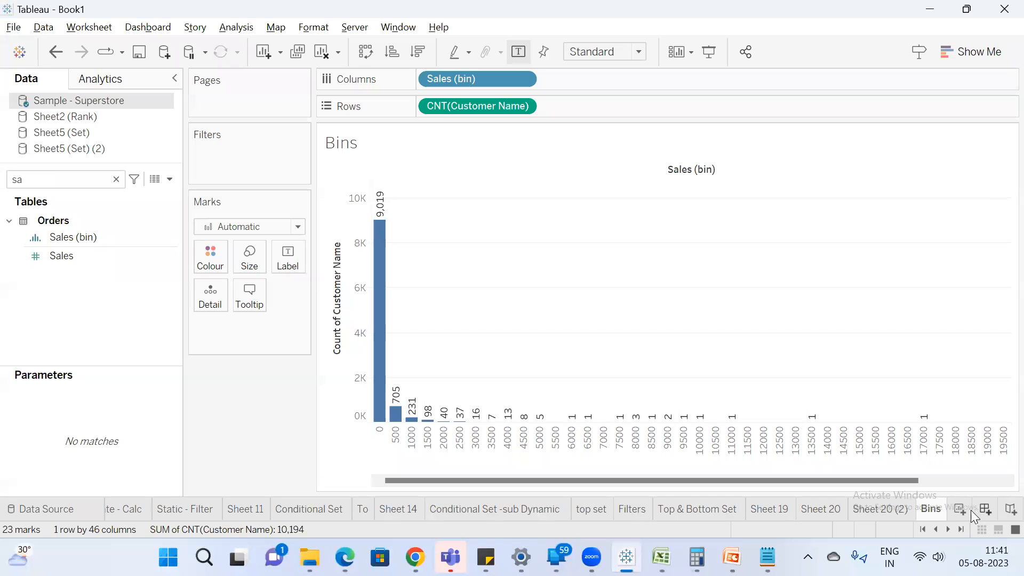
{"action": "key", "text": "ctrl+m"}
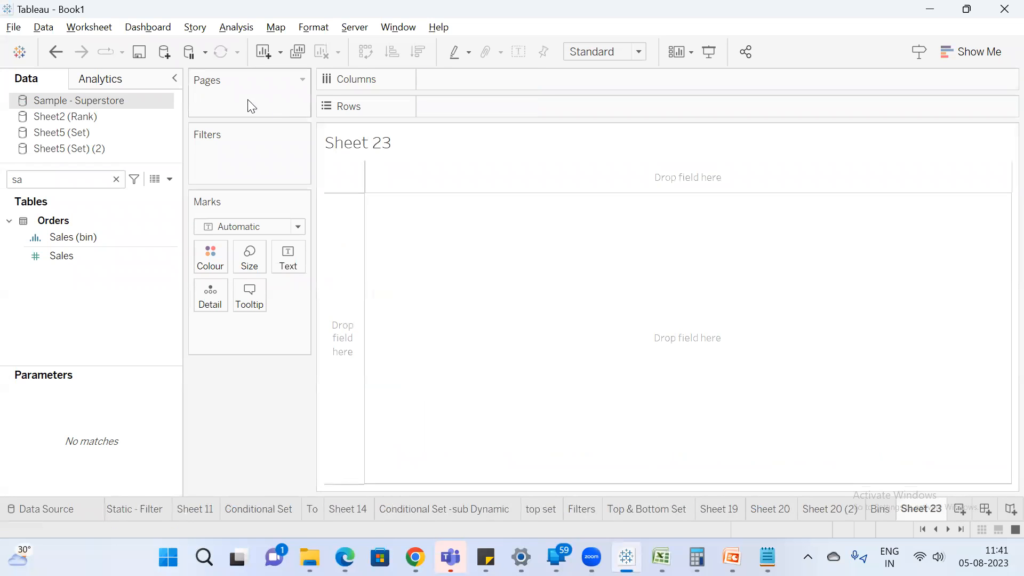
{"action": "left_click", "coordinate": [164, 53]}
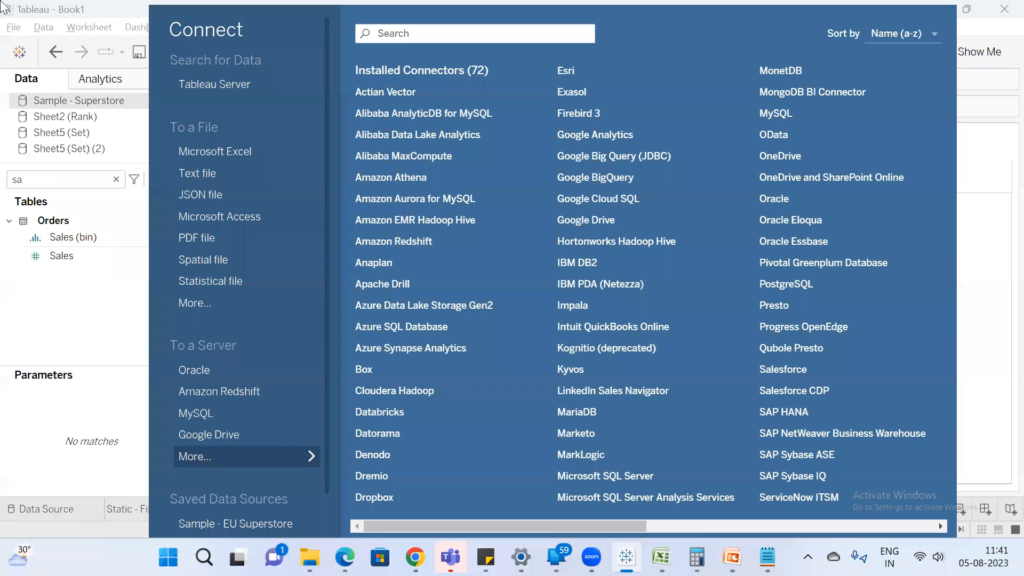
{"action": "left_click", "coordinate": [206, 152]}
{"action": "scroll", "coordinate": [325, 280], "scroll_direction": "down", "scroll_amount": 4}
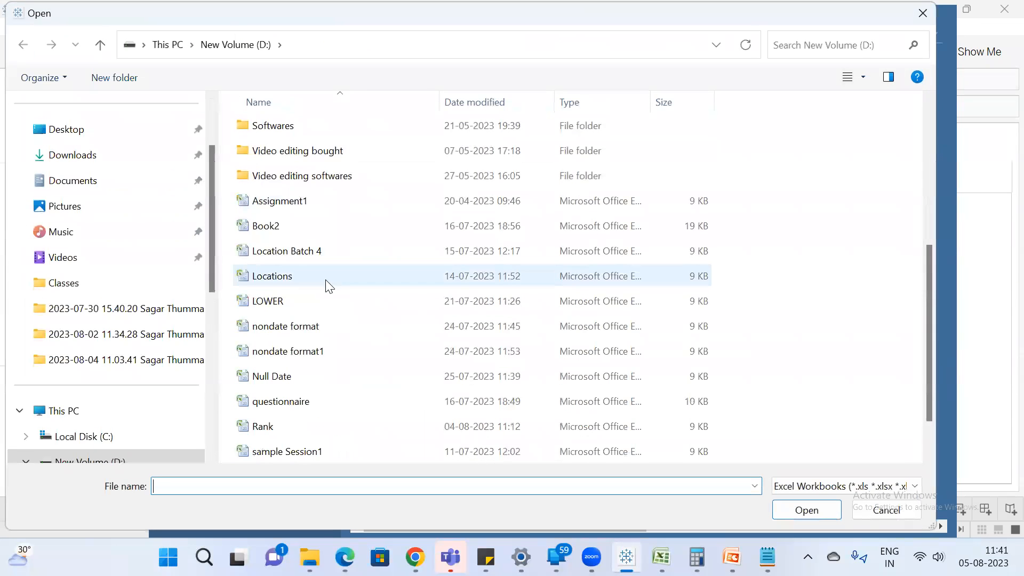
{"action": "scroll", "coordinate": [319, 395], "scroll_direction": "down", "scroll_amount": 1}
{"action": "double_click", "coordinate": [291, 427]}
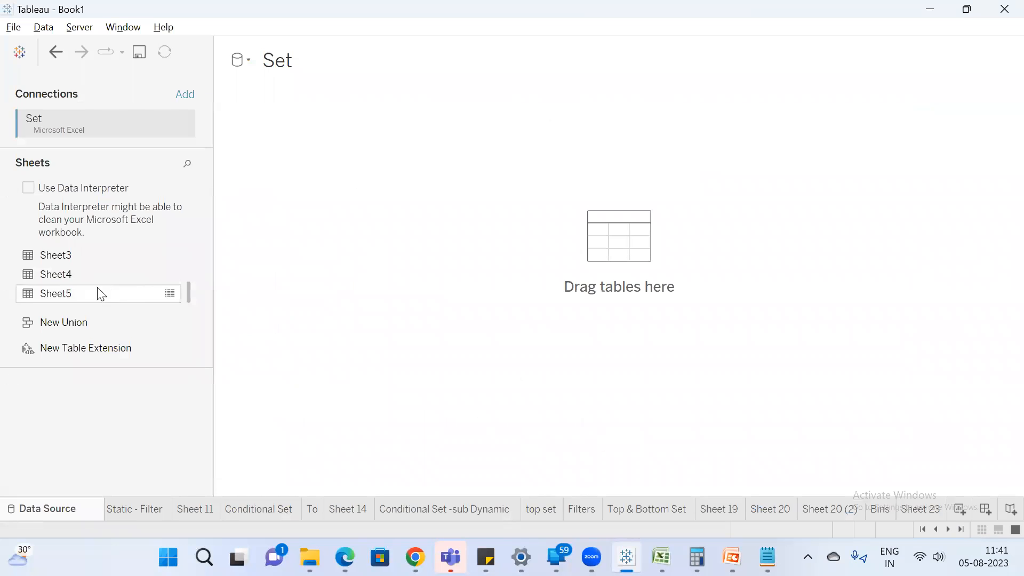
Switch to Excel and save the Set workbook again.
{"action": "left_click", "coordinate": [661, 557]}
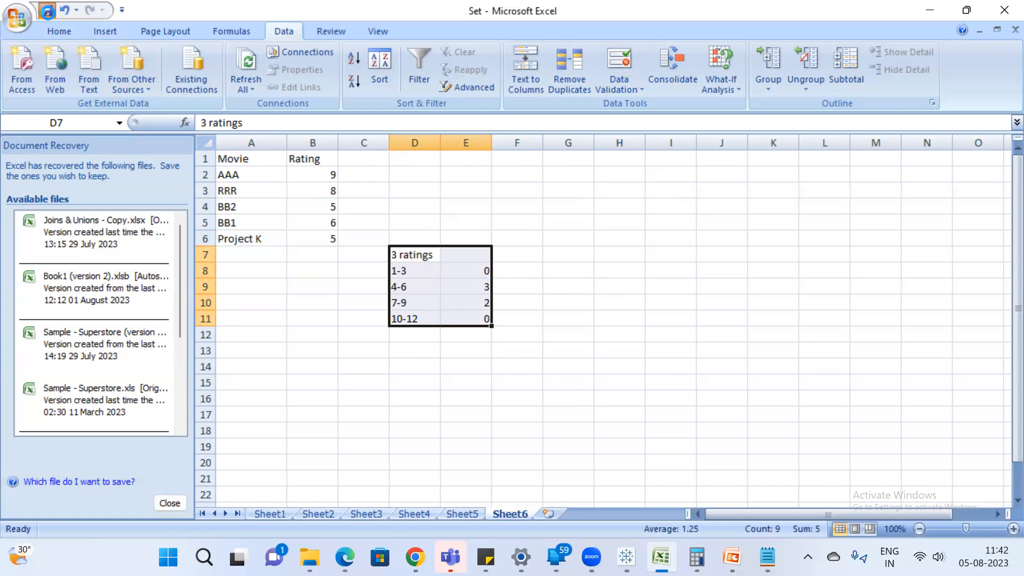
{"action": "left_click", "coordinate": [48, 9]}
{"action": "left_click", "coordinate": [458, 224]}
Return to Tableau, add another worksheet and try connecting to the Excel workbook Set once more.
{"action": "key", "text": "alt+Tab"}
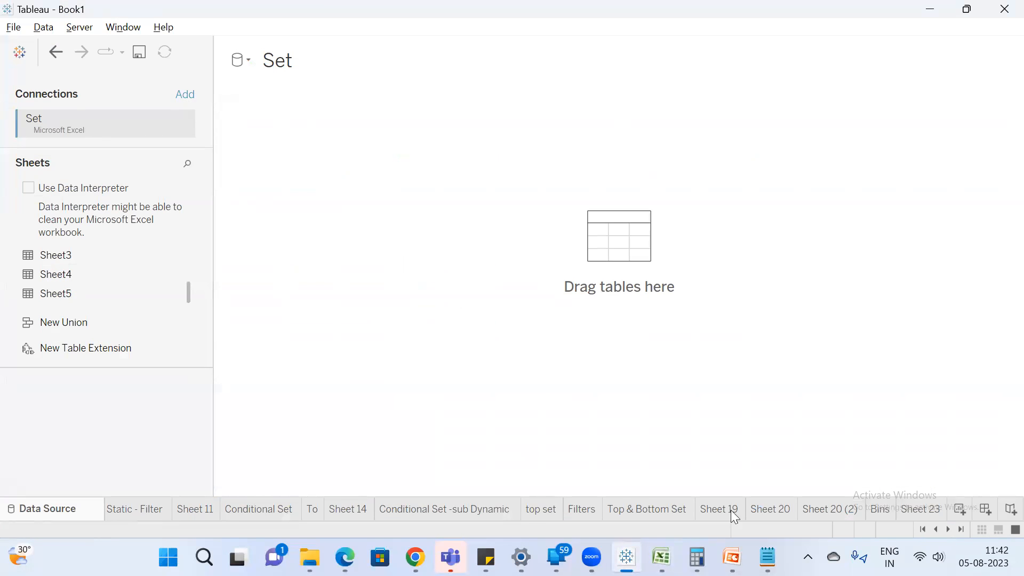
{"action": "left_click", "coordinate": [958, 510]}
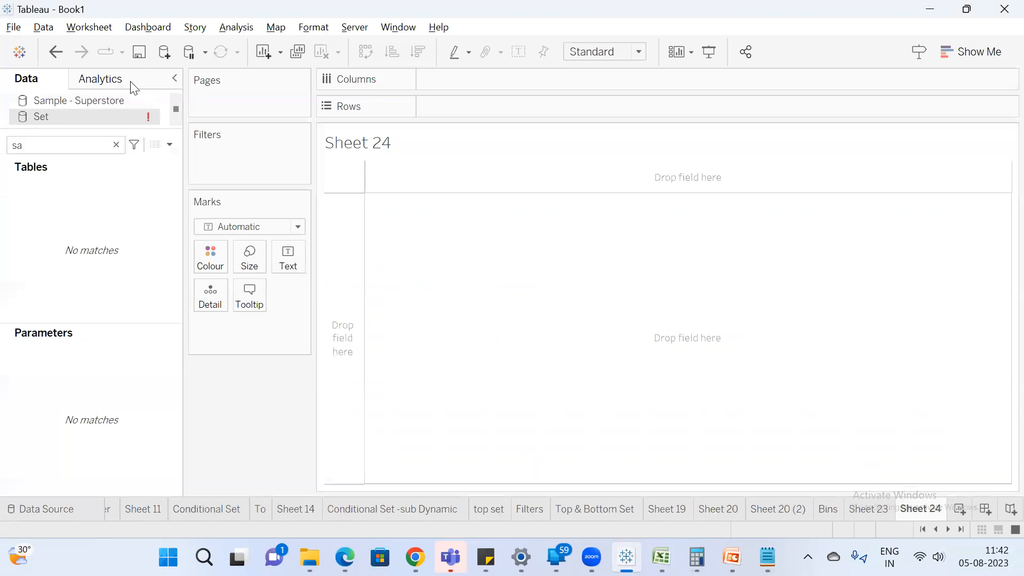
{"action": "left_click", "coordinate": [160, 49]}
{"action": "left_click", "coordinate": [240, 152]}
{"action": "scroll", "coordinate": [345, 334], "scroll_direction": "down", "scroll_amount": 5}
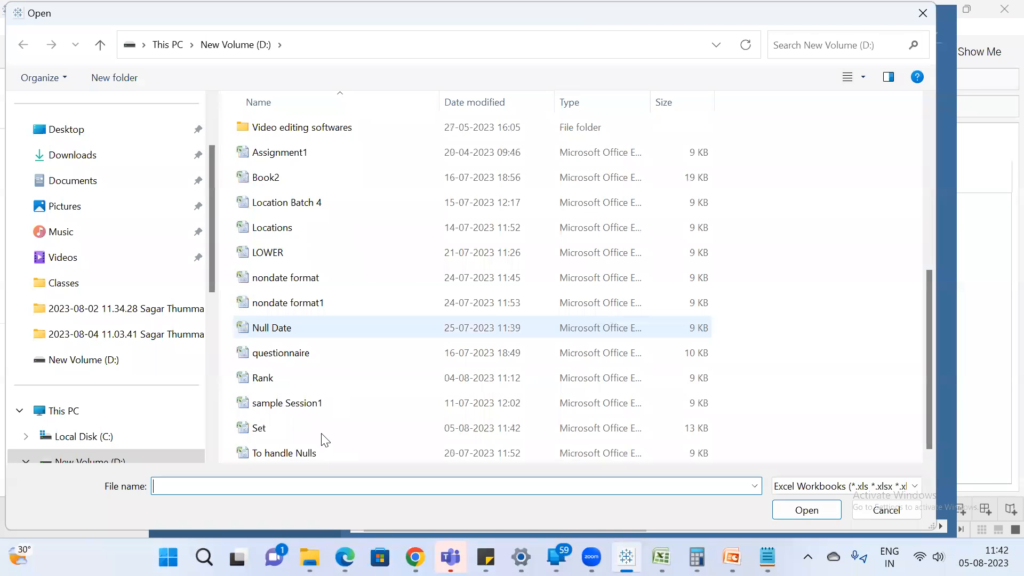
{"action": "double_click", "coordinate": [296, 428]}
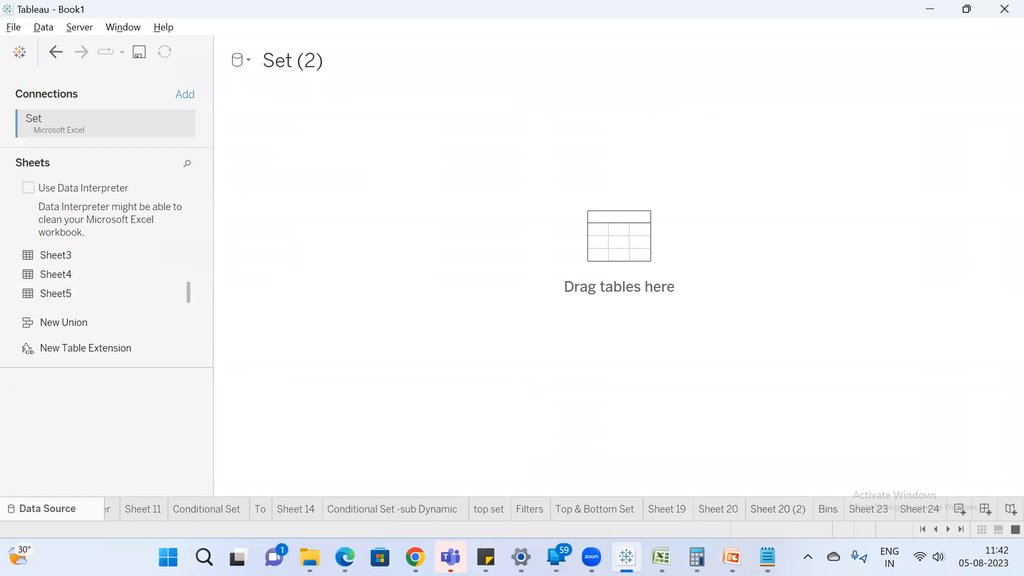
Switch to Excel and save a copy of the workbook in Excel Workbook format as bins on drive D.
{"action": "left_click", "coordinate": [661, 558]}
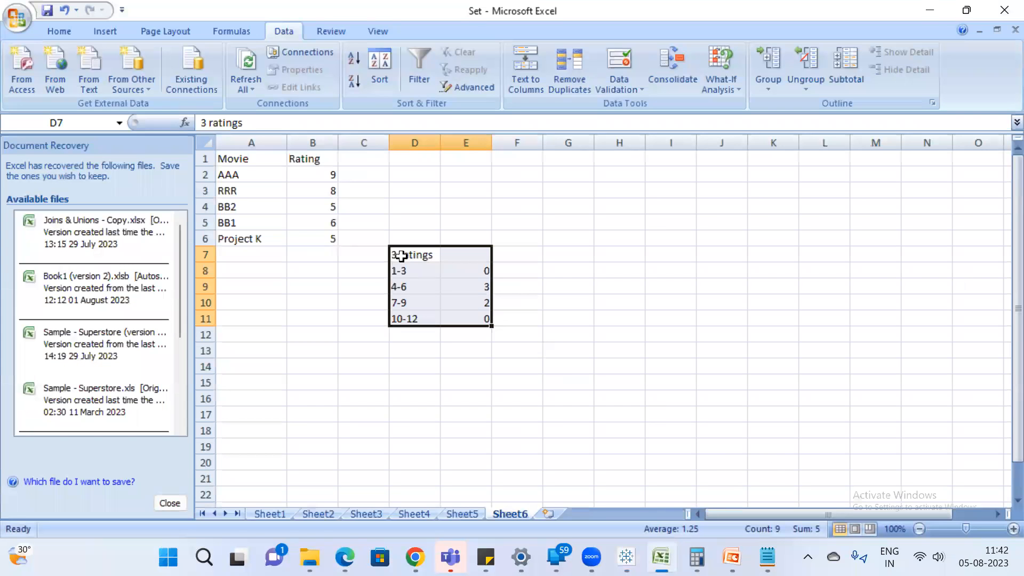
{"action": "left_click", "coordinate": [16, 18]}
{"action": "mouse_move", "coordinate": [61, 158]}
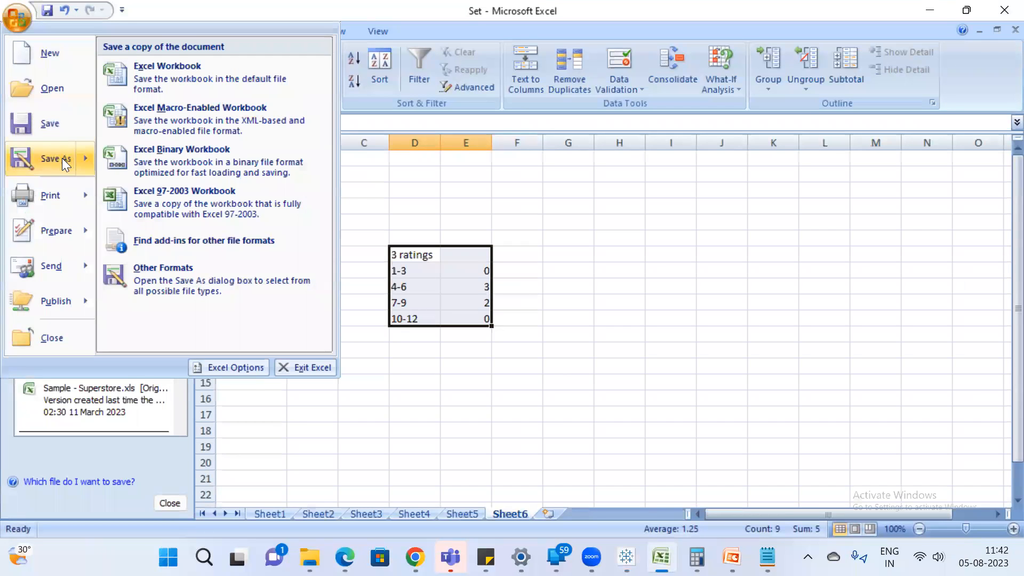
{"action": "left_click", "coordinate": [155, 73]}
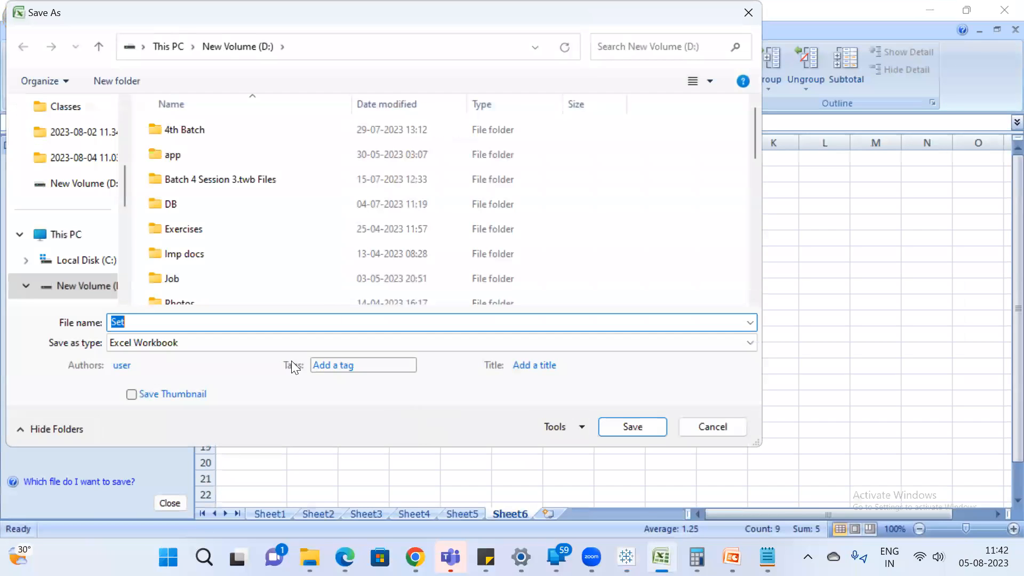
{"action": "type", "text": "bins"}
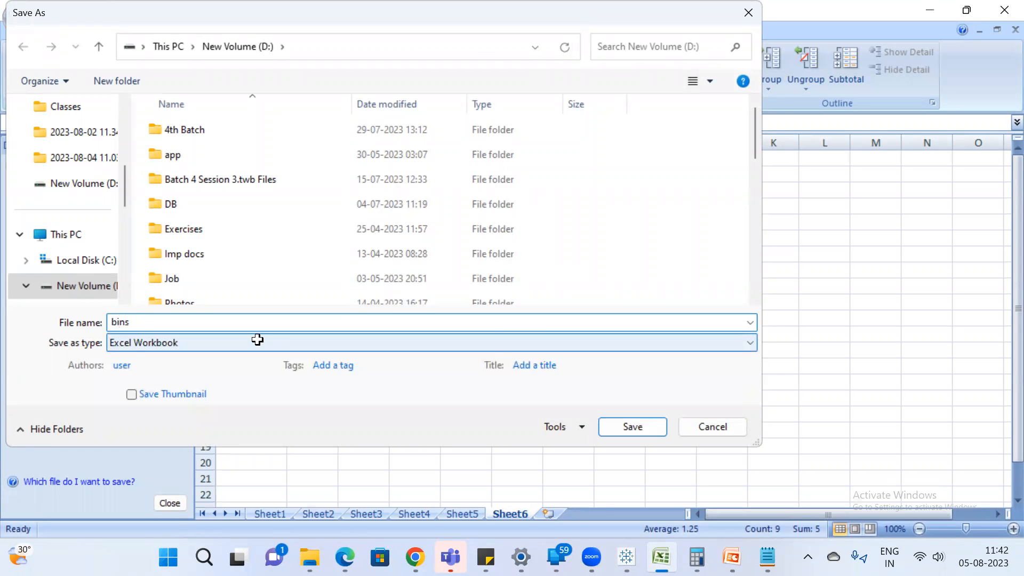
{"action": "key", "text": "Return"}
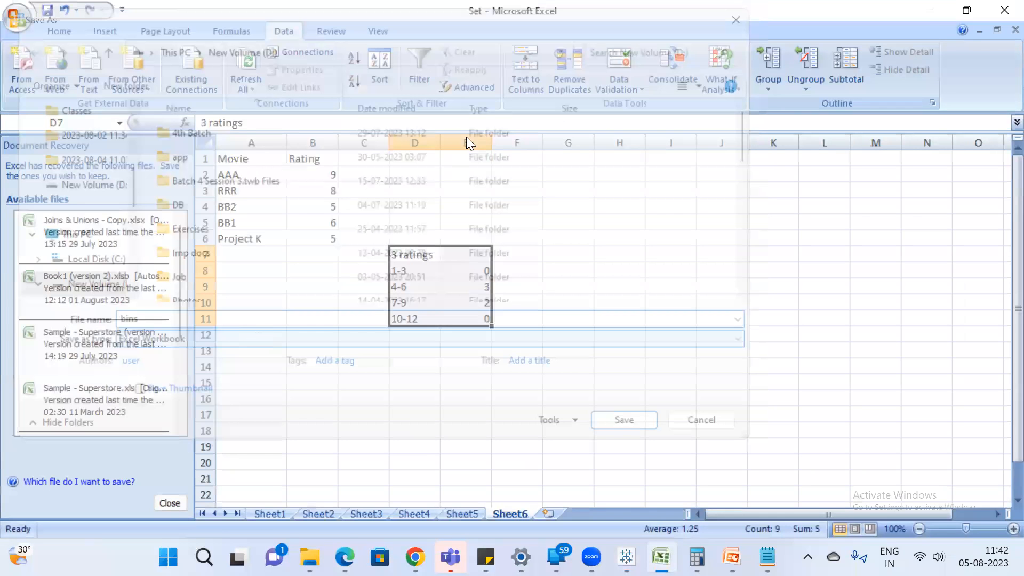
Switch to Tableau, add a new worksheet and connect to the Excel workbook bins.
{"action": "key", "text": "alt+Tab"}
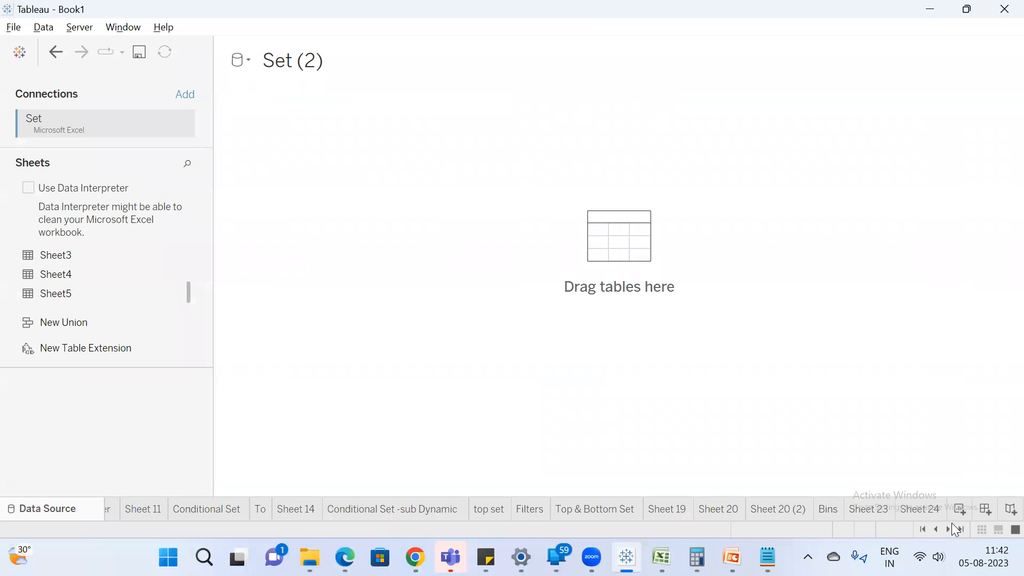
{"action": "left_click", "coordinate": [960, 509]}
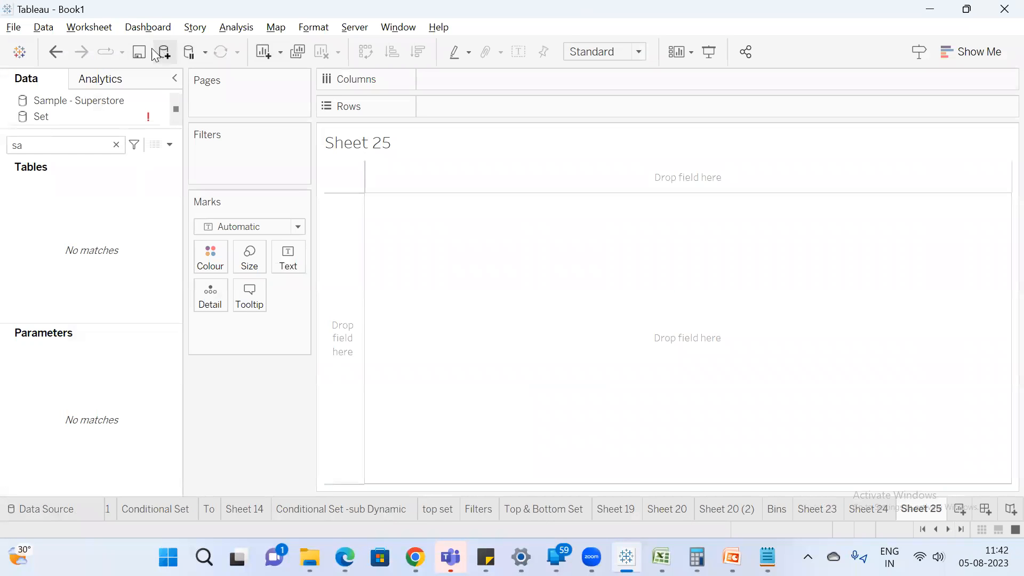
{"action": "left_click", "coordinate": [152, 50]}
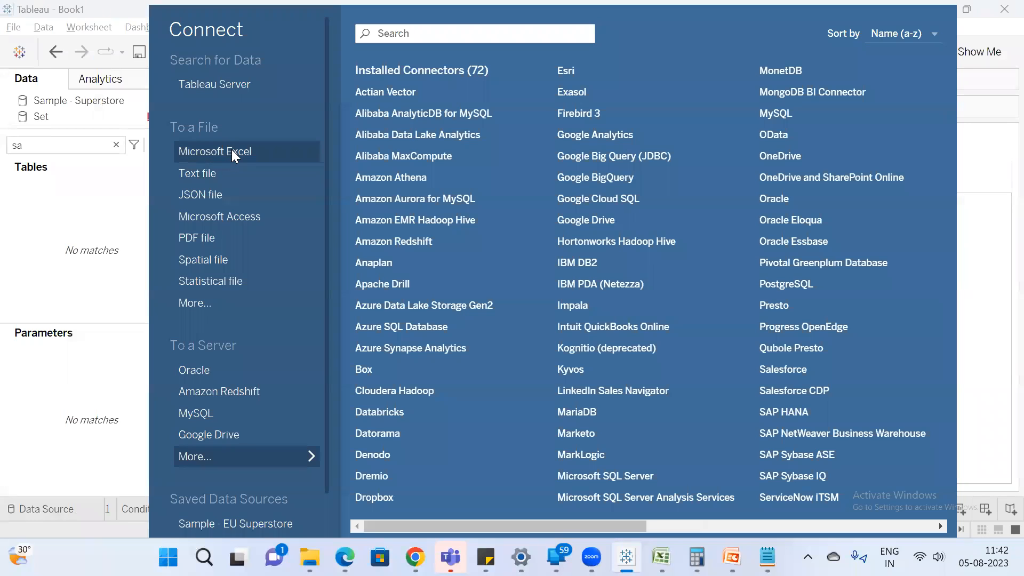
{"action": "left_click", "coordinate": [233, 149]}
{"action": "key", "text": "b"}
{"action": "double_click", "coordinate": [311, 152]}
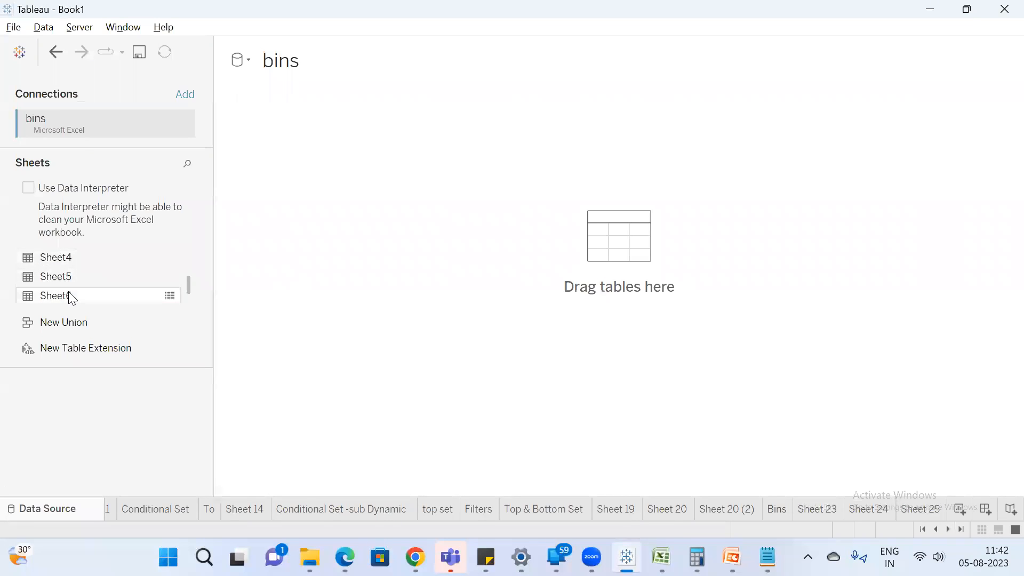
Add Sheet6 of the bins workbook to the data source canvas and open a new worksheet.
{"action": "left_click_drag", "start_coordinate": [68, 295], "coordinate": [416, 273]}
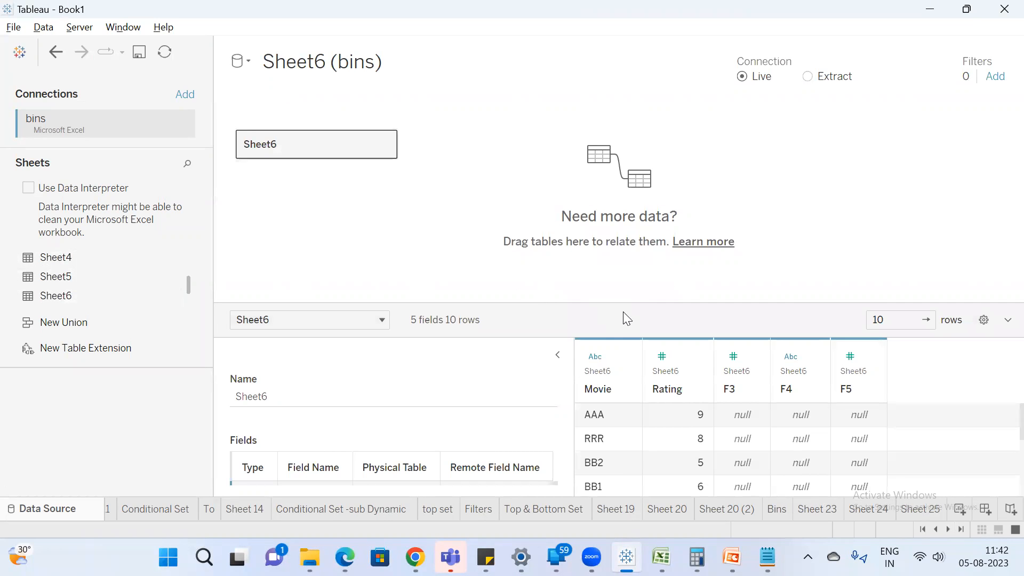
{"action": "left_click_drag", "start_coordinate": [620, 302], "coordinate": [622, 257]}
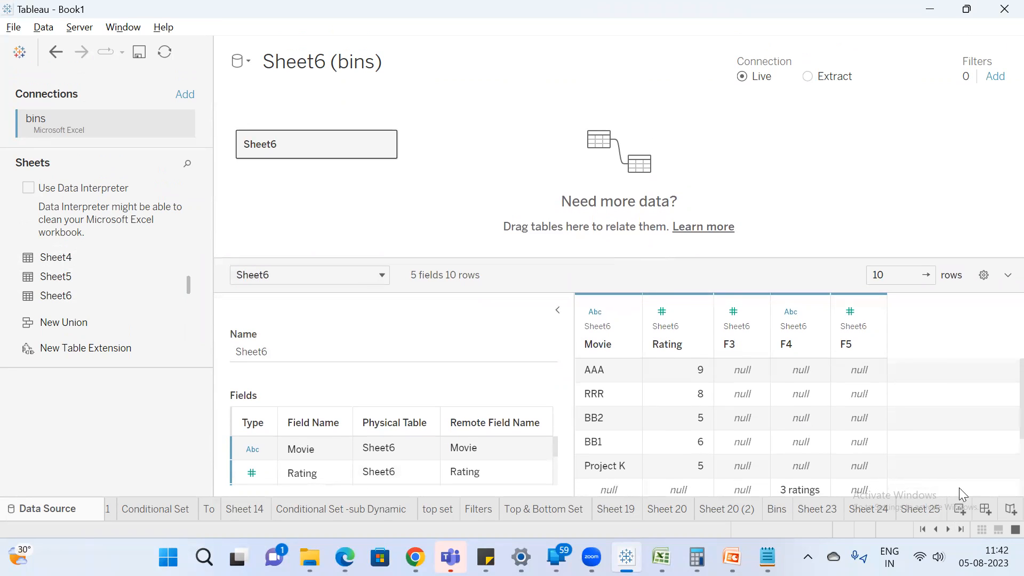
{"action": "left_click", "coordinate": [960, 508]}
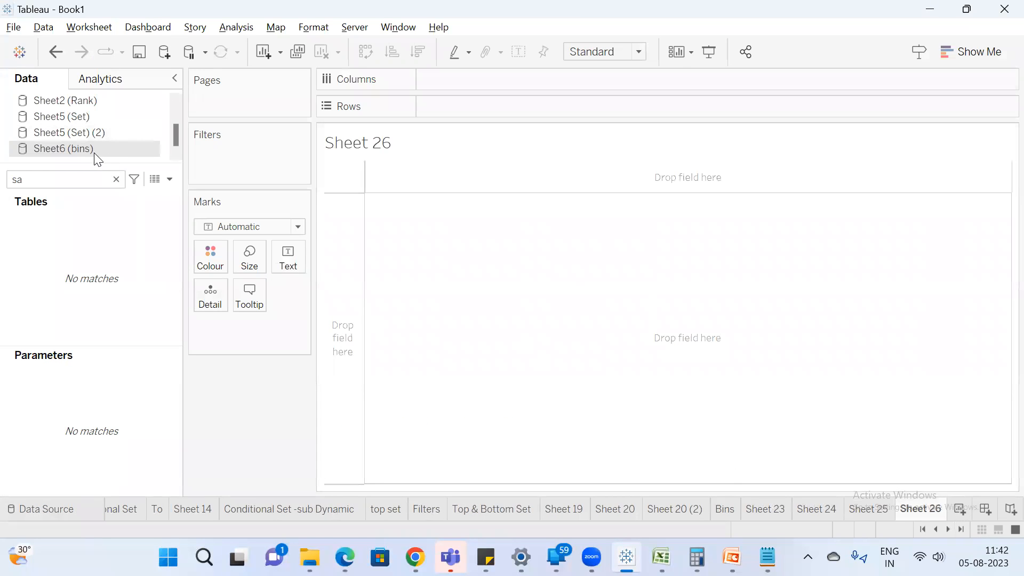
Search the Sheet6 (bins) fields for "mo" and add Movie to the rows.
{"action": "left_click", "coordinate": [61, 173]}
{"action": "key", "text": "BackSpace"}
{"action": "key", "text": "BackSpace"}
{"action": "type", "text": "mo"}
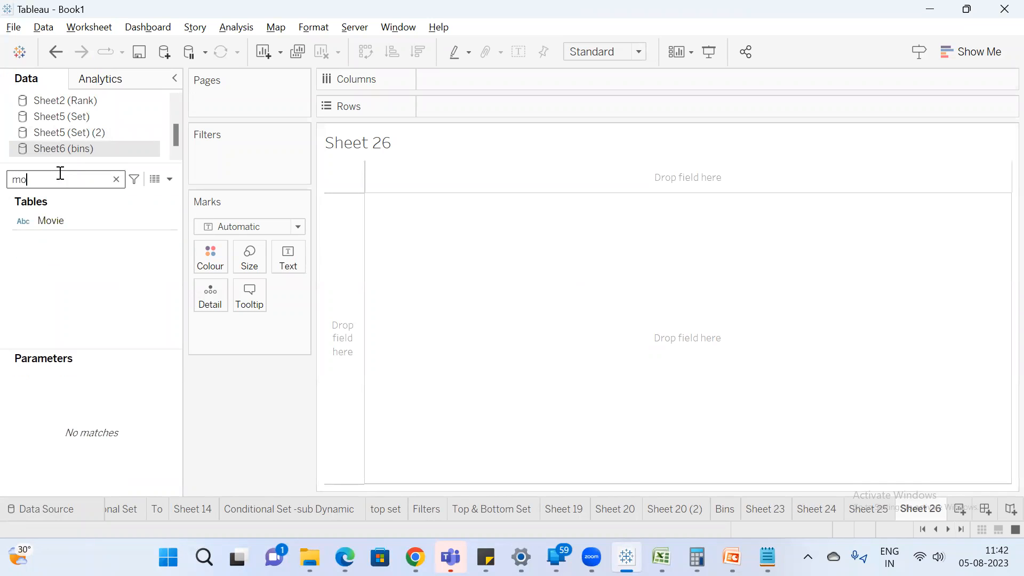
{"action": "left_click", "coordinate": [62, 220]}
{"action": "double_click", "coordinate": [62, 220]}
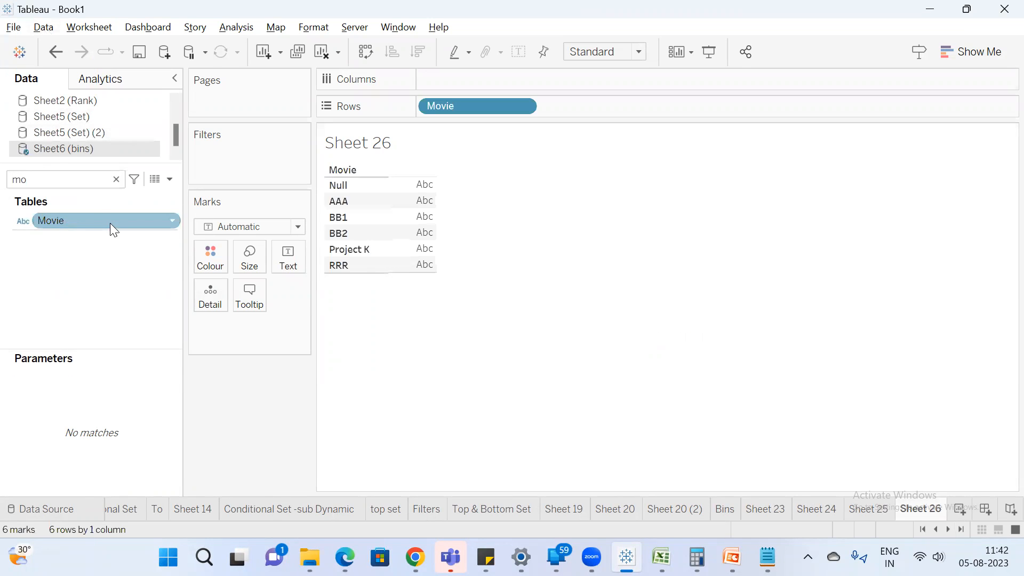
Search the fields for "ra", add Rating as the table's values and exclude the Null movie.
{"action": "double_click", "coordinate": [53, 176]}
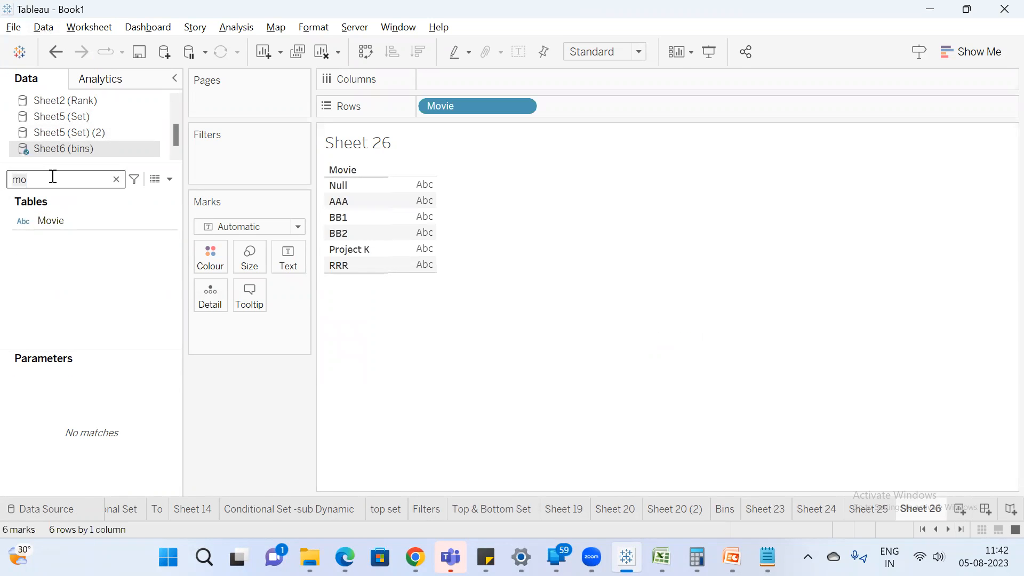
{"action": "type", "text": "sa"}
{"action": "key", "text": "BackSpace"}
{"action": "key", "text": "BackSpace"}
{"action": "type", "text": "ra"}
{"action": "left_click", "coordinate": [102, 235]}
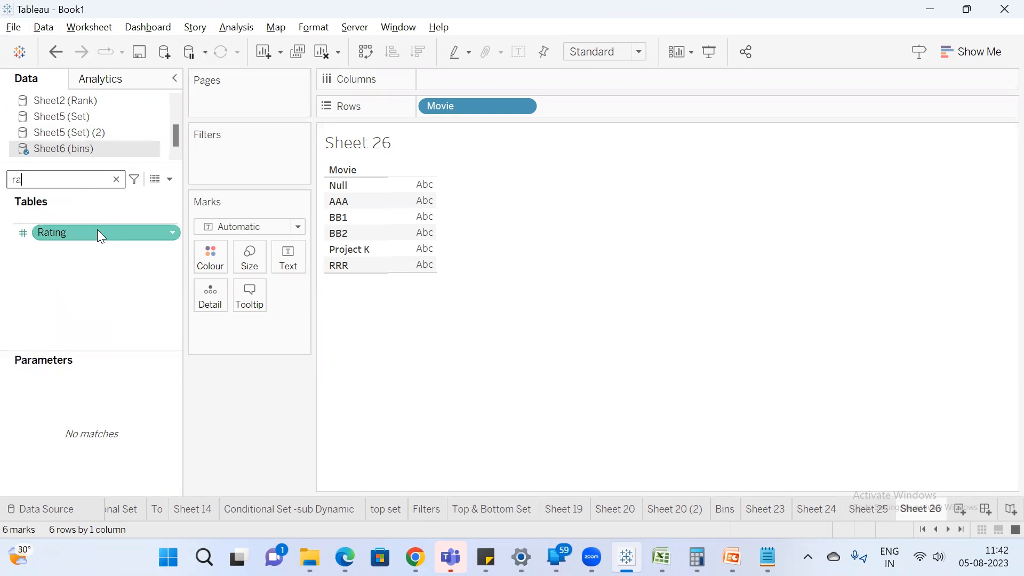
{"action": "double_click", "coordinate": [97, 229]}
{"action": "left_click", "coordinate": [85, 293]}
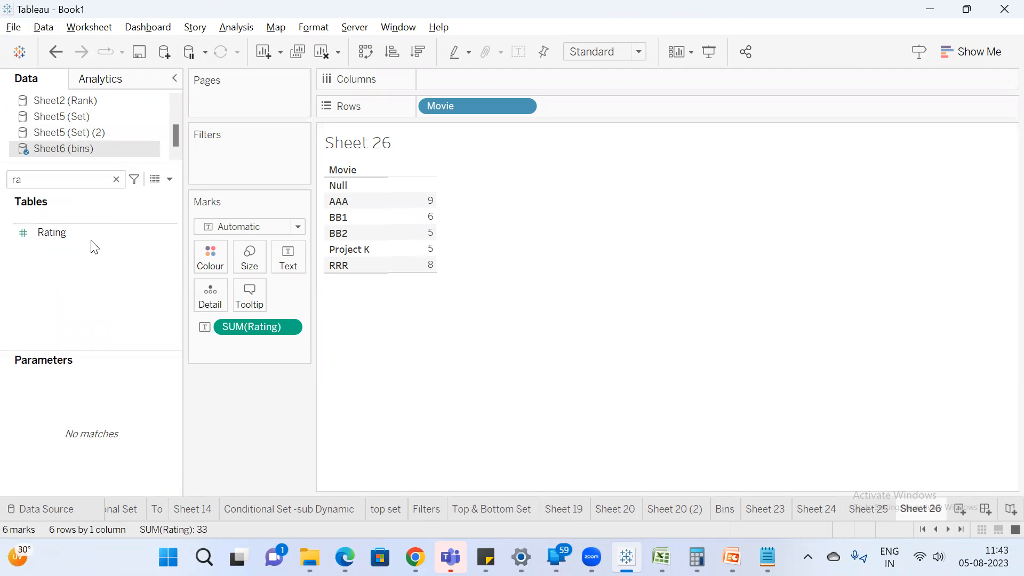
{"action": "right_click", "coordinate": [355, 184]}
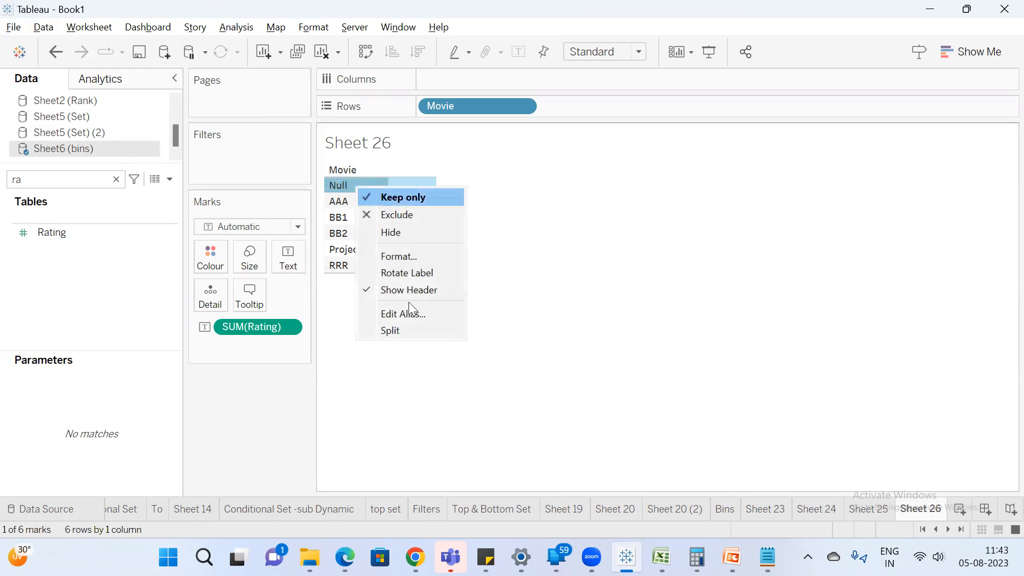
{"action": "left_click", "coordinate": [413, 215]}
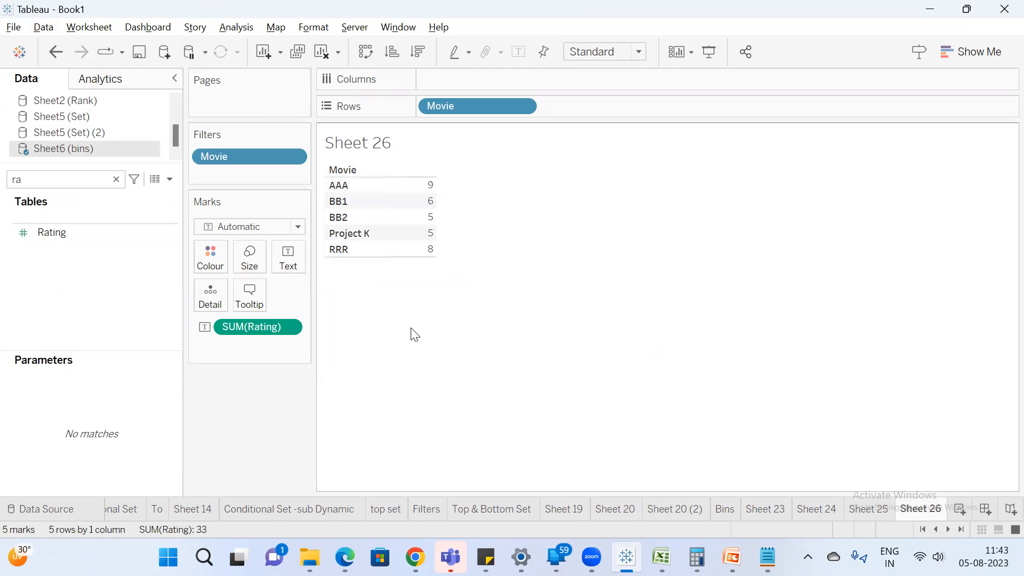
Create the bin field Rating (bin) from Rating with a bin size of 3 and add it to the rows.
{"action": "left_click", "coordinate": [60, 230]}
{"action": "right_click", "coordinate": [60, 232]}
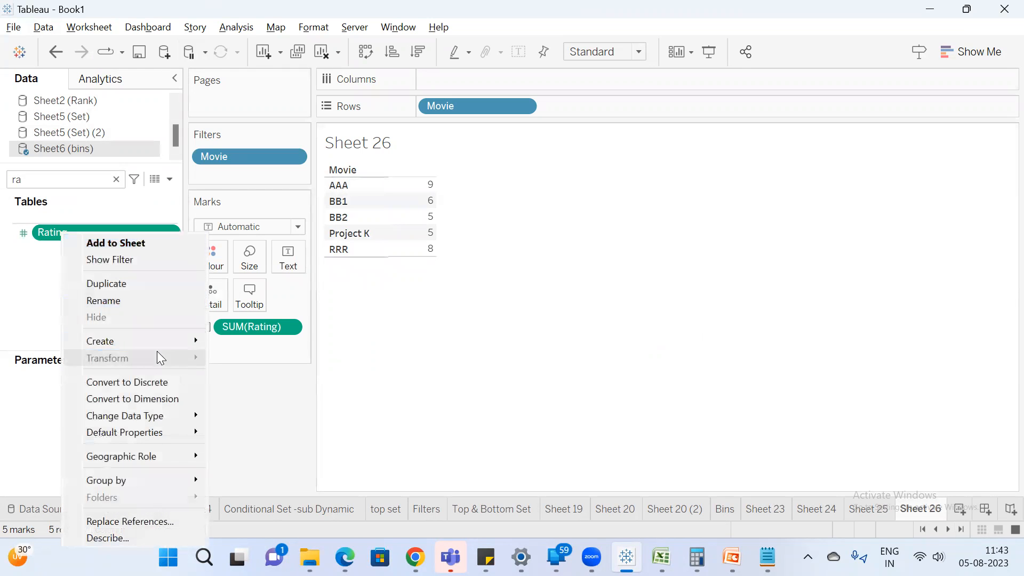
{"action": "mouse_move", "coordinate": [161, 340]}
{"action": "left_click", "coordinate": [269, 372]}
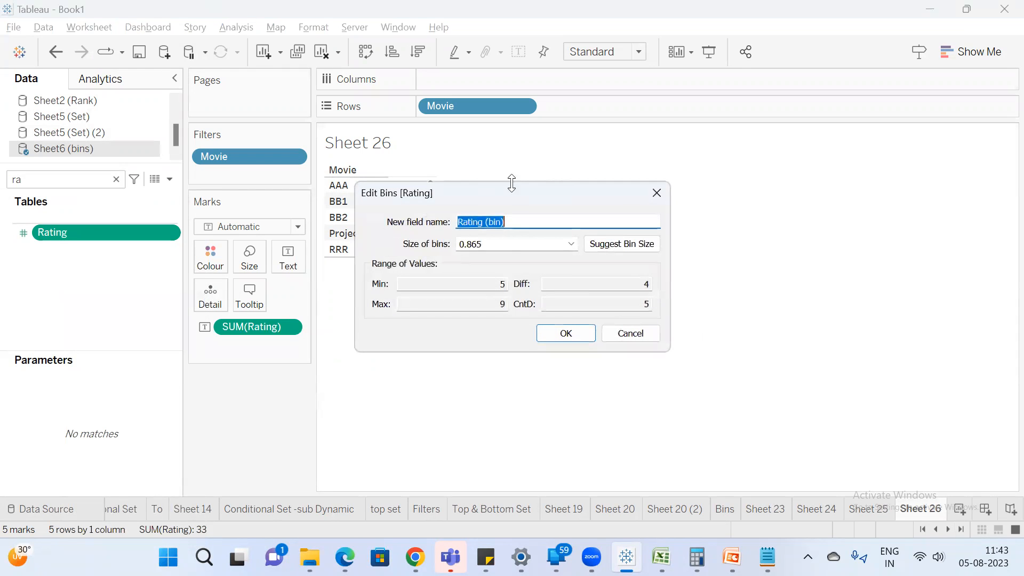
{"action": "left_click", "coordinate": [520, 249]}
{"action": "left_click_drag", "start_coordinate": [514, 241], "coordinate": [87, 192]}
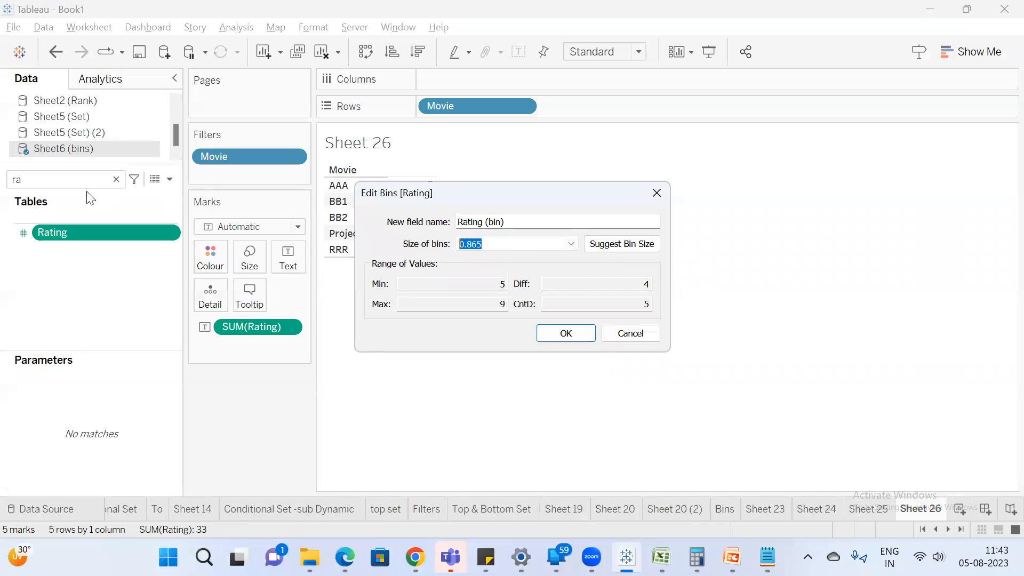
{"action": "type", "text": "3"}
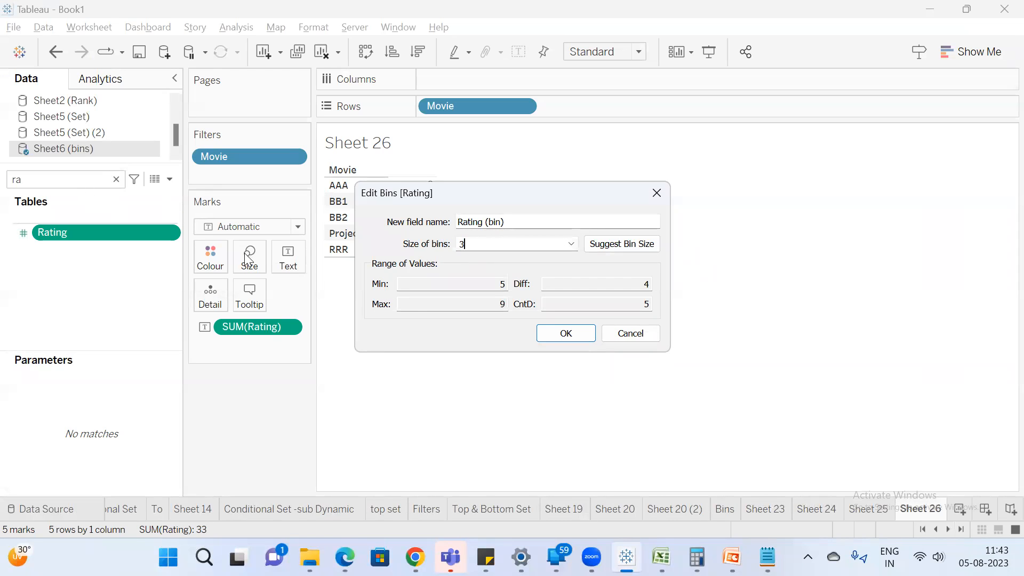
{"action": "left_click", "coordinate": [565, 334]}
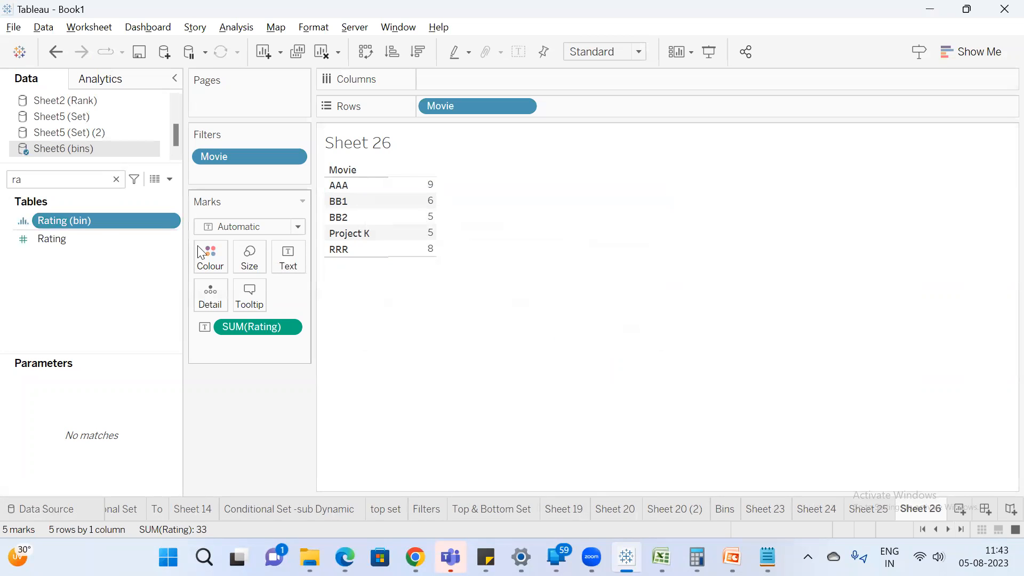
{"action": "double_click", "coordinate": [83, 221]}
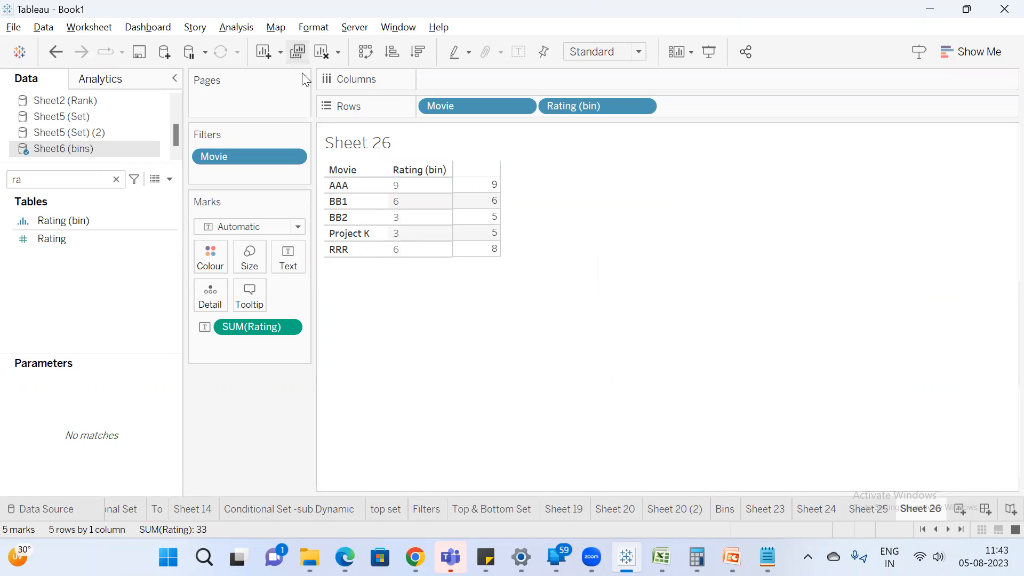
Move SUM(Rating) to the rows as a discrete field and place it between Movie and Rating (bin).
{"action": "mouse_move", "coordinate": [487, 219]}
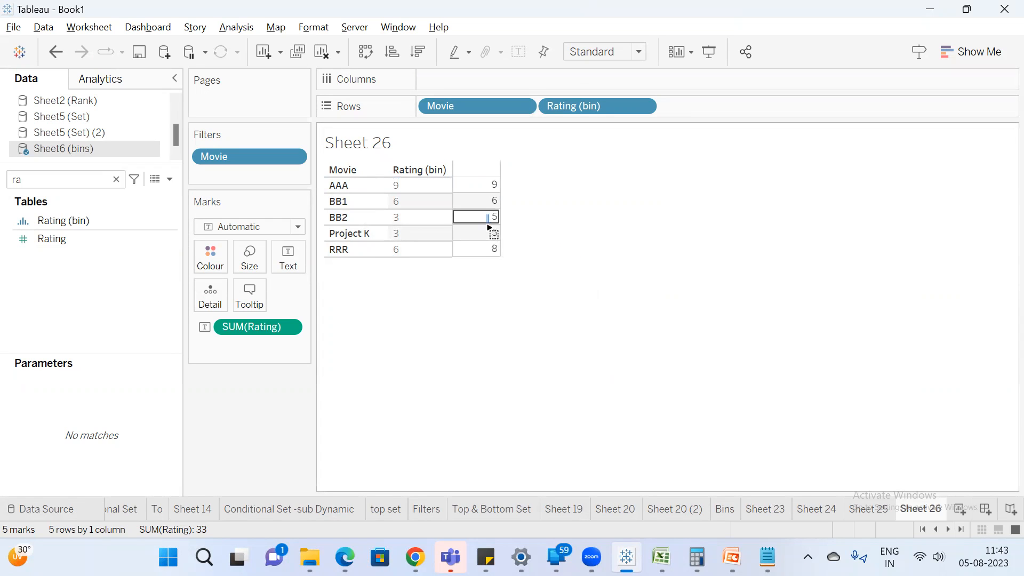
{"action": "left_click", "coordinate": [406, 221]}
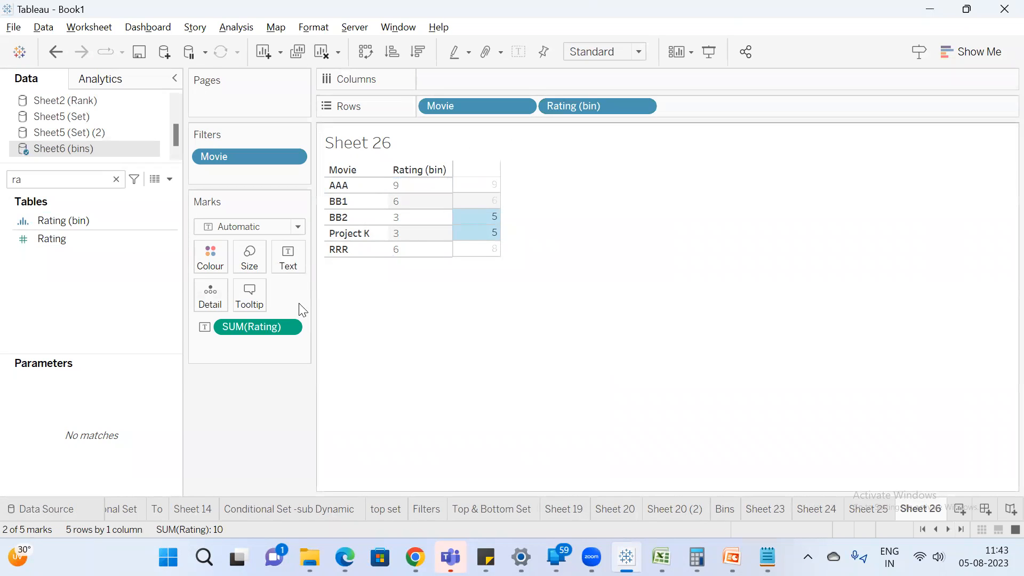
{"action": "left_click_drag", "start_coordinate": [247, 327], "coordinate": [680, 105]}
{"action": "right_click", "coordinate": [710, 106]}
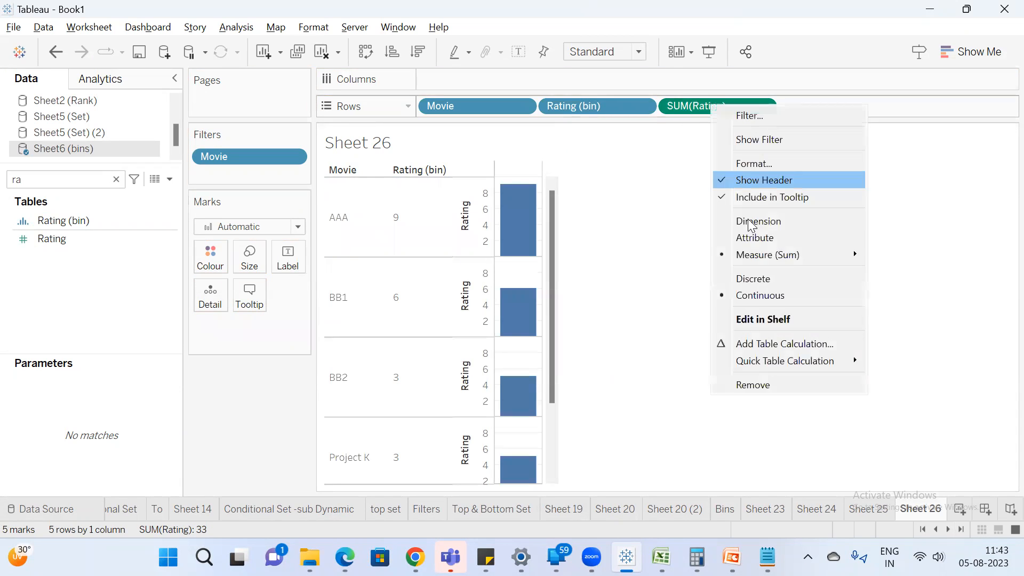
{"action": "left_click", "coordinate": [753, 278]}
{"action": "left_click_drag", "start_coordinate": [703, 105], "coordinate": [538, 111]}
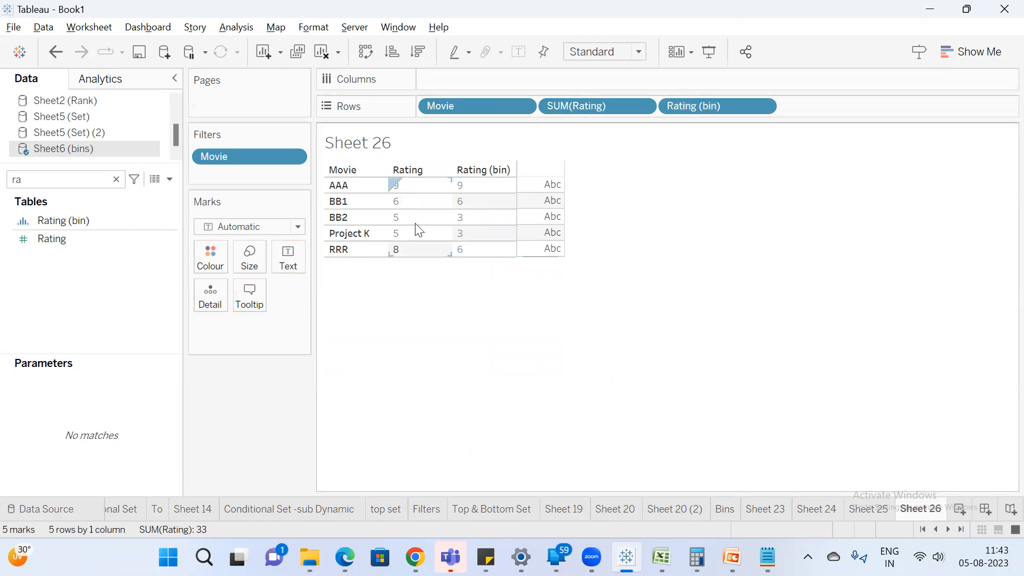
Set the alias of rating bin 3 to 3-5.
{"action": "left_click", "coordinate": [475, 235]}
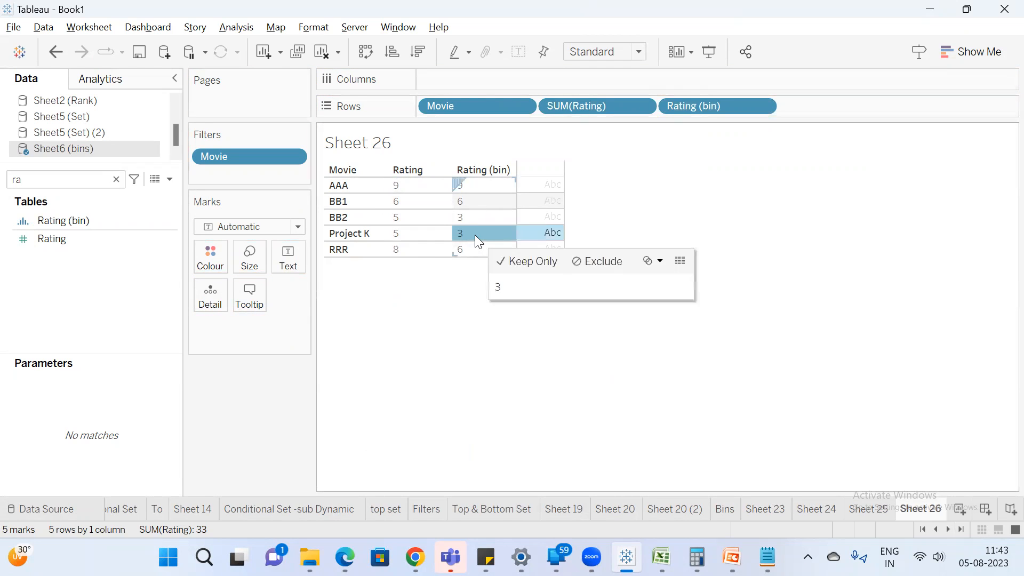
{"action": "right_click", "coordinate": [474, 234]}
{"action": "left_click", "coordinate": [539, 379]}
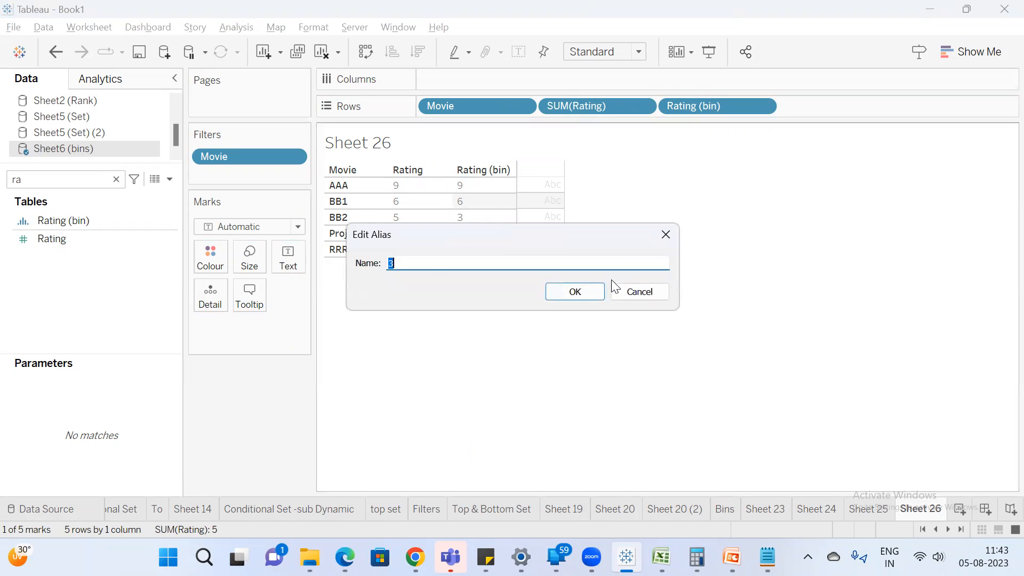
{"action": "left_click", "coordinate": [434, 262]}
{"action": "left_click", "coordinate": [571, 293]}
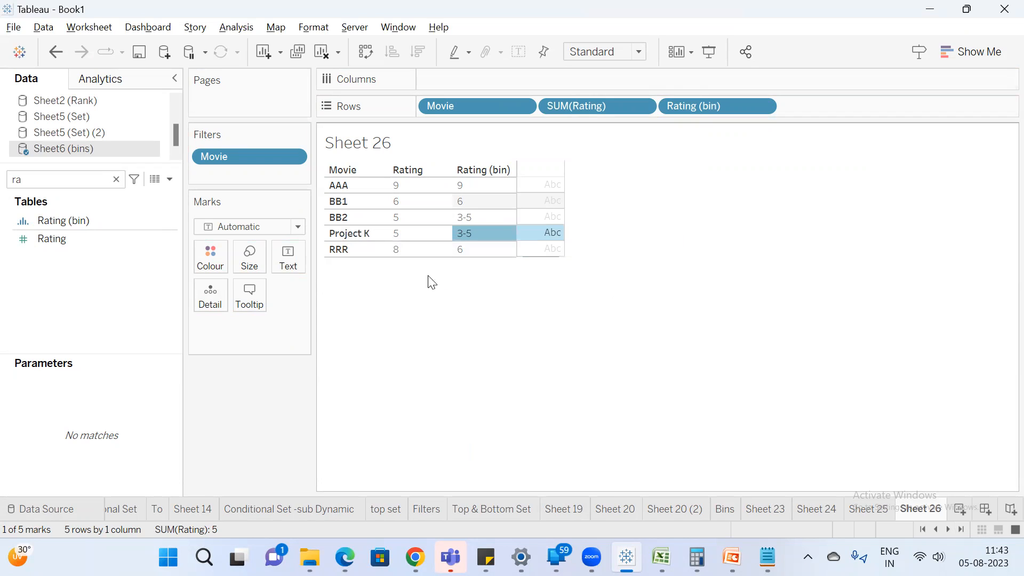
Set the alias of rating bin 6 to 6-8.
{"action": "left_click", "coordinate": [473, 272]}
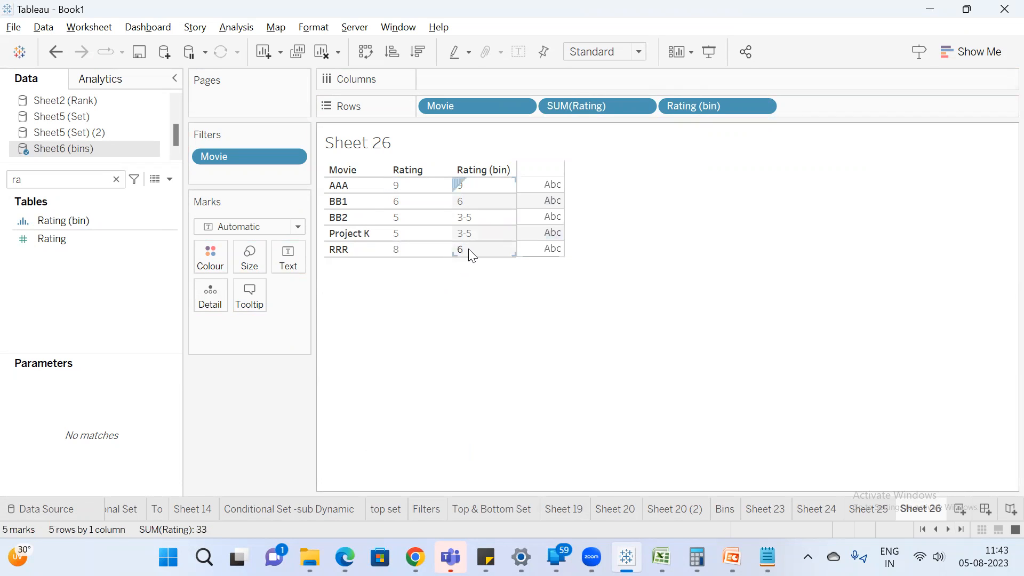
{"action": "right_click", "coordinate": [469, 250]}
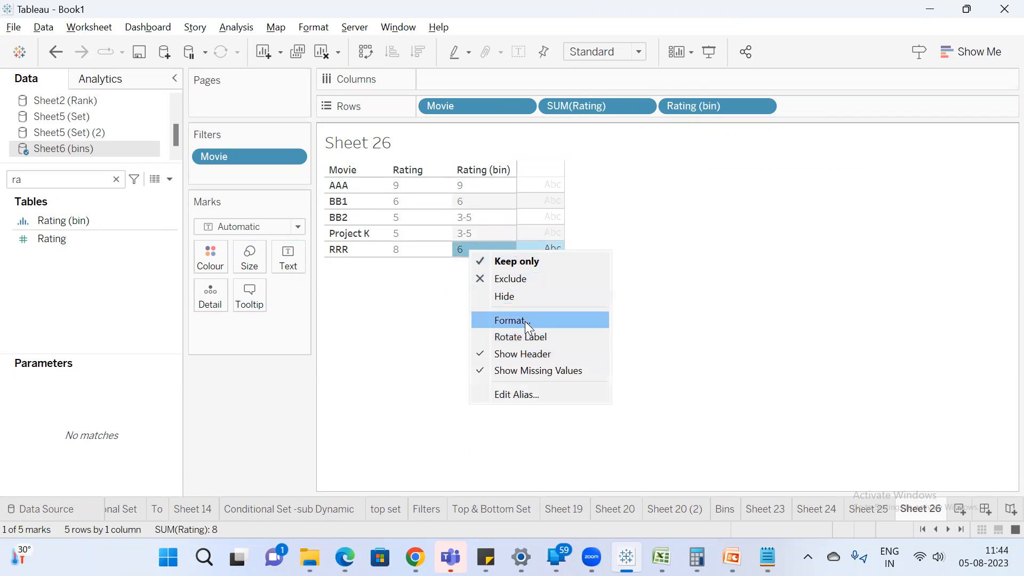
{"action": "left_click", "coordinate": [520, 394]}
{"action": "left_click", "coordinate": [446, 263]}
{"action": "type", "text": "-8"}
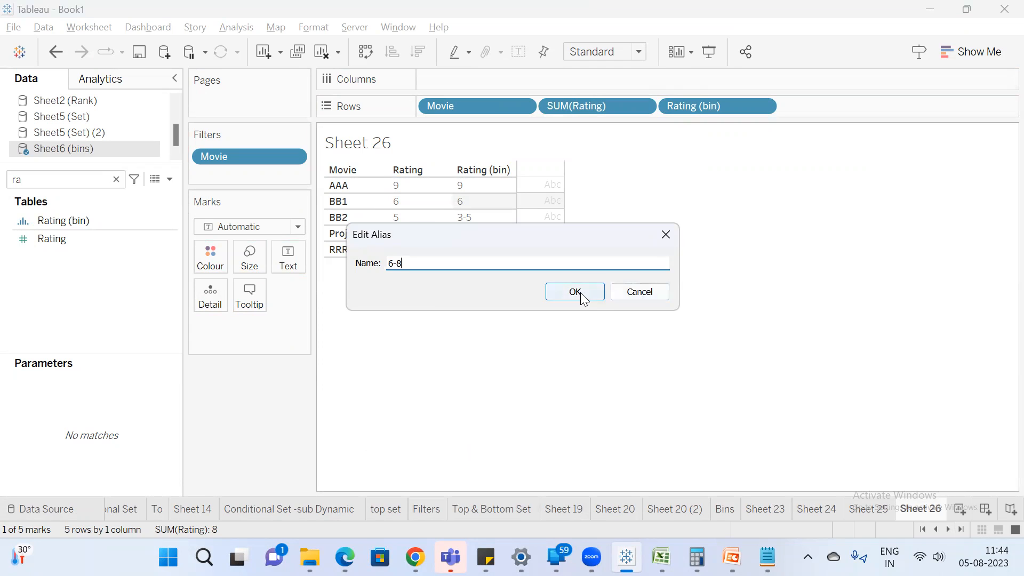
{"action": "left_click", "coordinate": [575, 292]}
Set the alias of rating bin 9 to 9-11.
{"action": "right_click", "coordinate": [473, 185]}
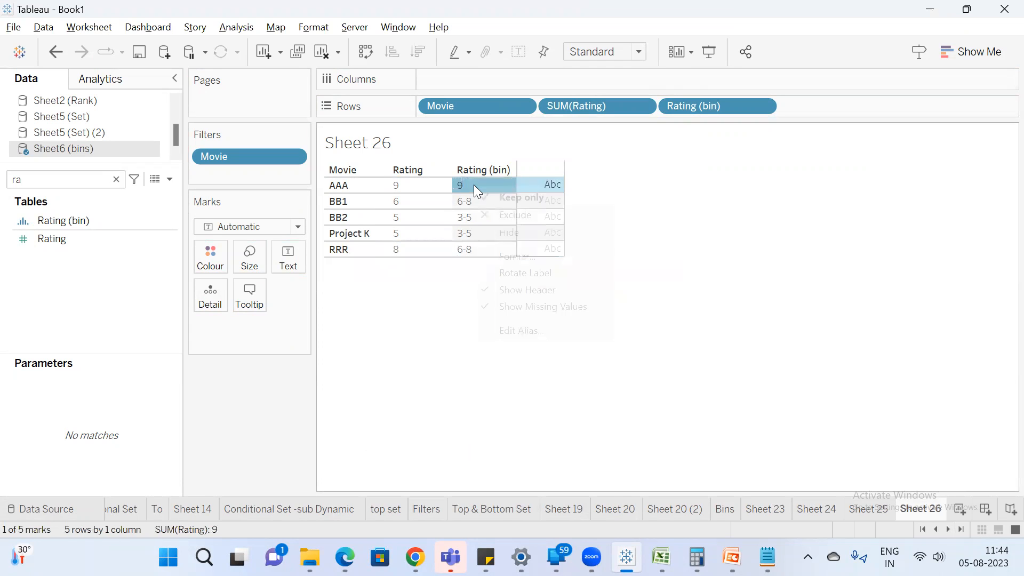
{"action": "left_click", "coordinate": [530, 330]}
{"action": "left_click", "coordinate": [493, 259]}
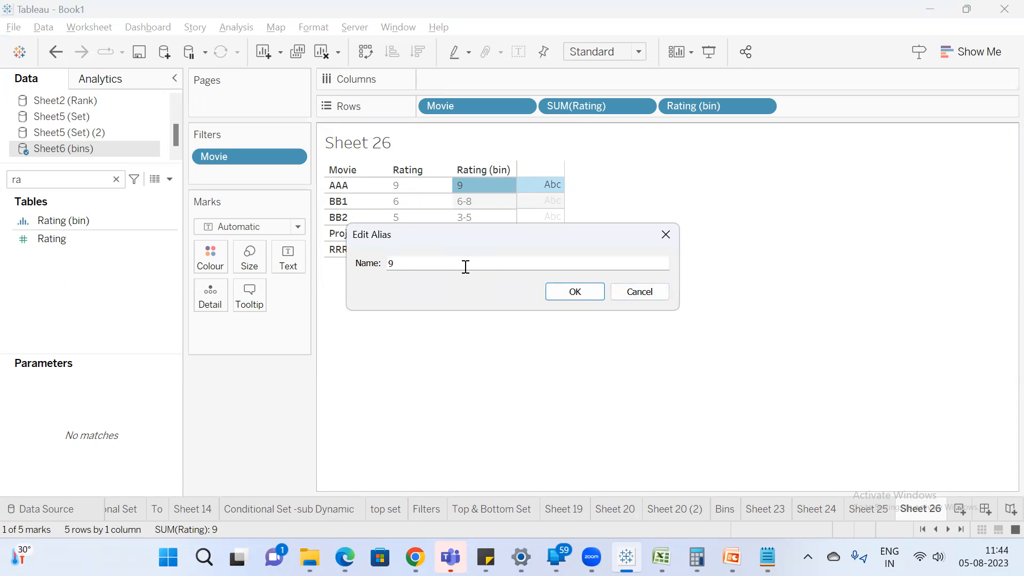
{"action": "key", "text": "Return"}
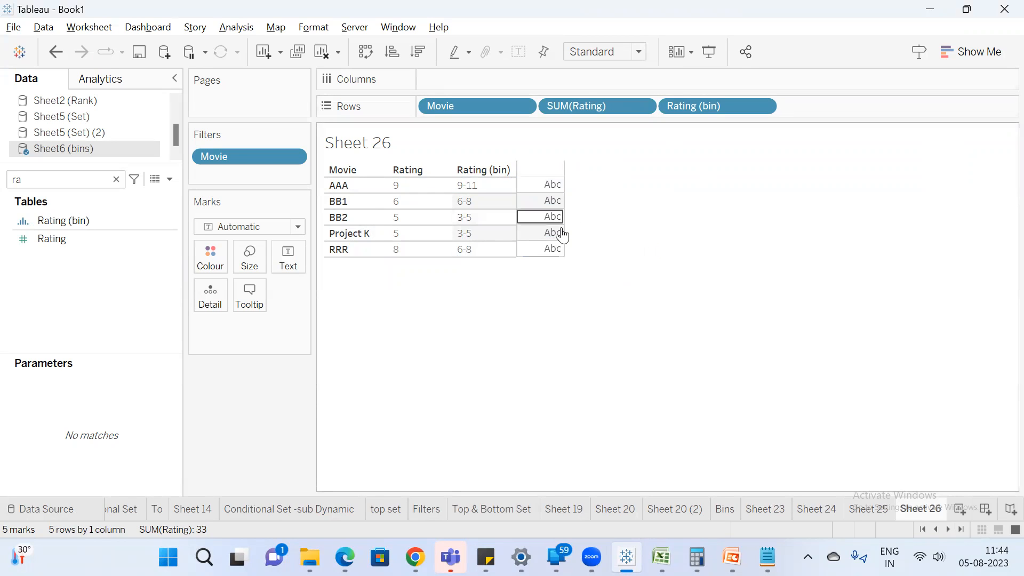
Highlight the marks of the movies in the 3-5 and 6-8 bins to compare their ratings, and clear the selection.
{"action": "left_click_drag", "start_coordinate": [555, 220], "coordinate": [548, 240]}
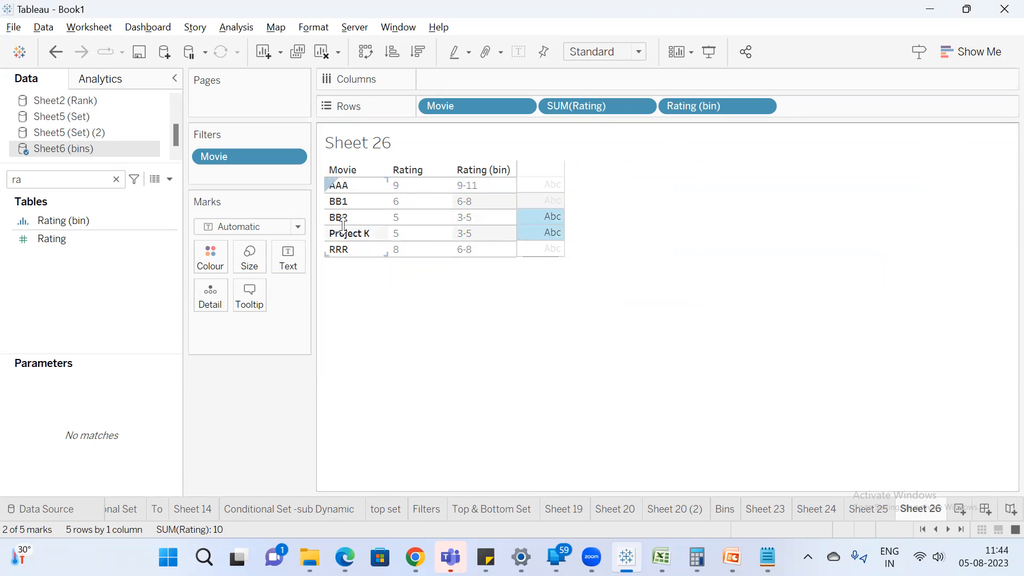
{"action": "left_click", "coordinate": [545, 250], "text": "ctrl"}
{"action": "left_click", "coordinate": [538, 204], "text": "ctrl"}
{"action": "left_click", "coordinate": [459, 311]}
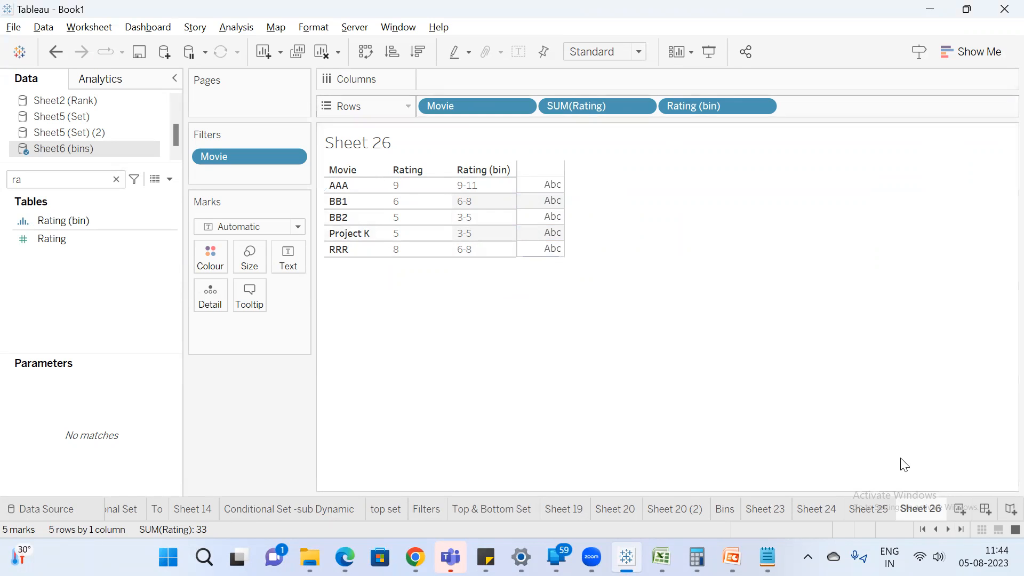
Switch to Notepad and replace all the notes with the numbers 0 to 10, one per line.
{"action": "key", "text": "alt+Tab"}
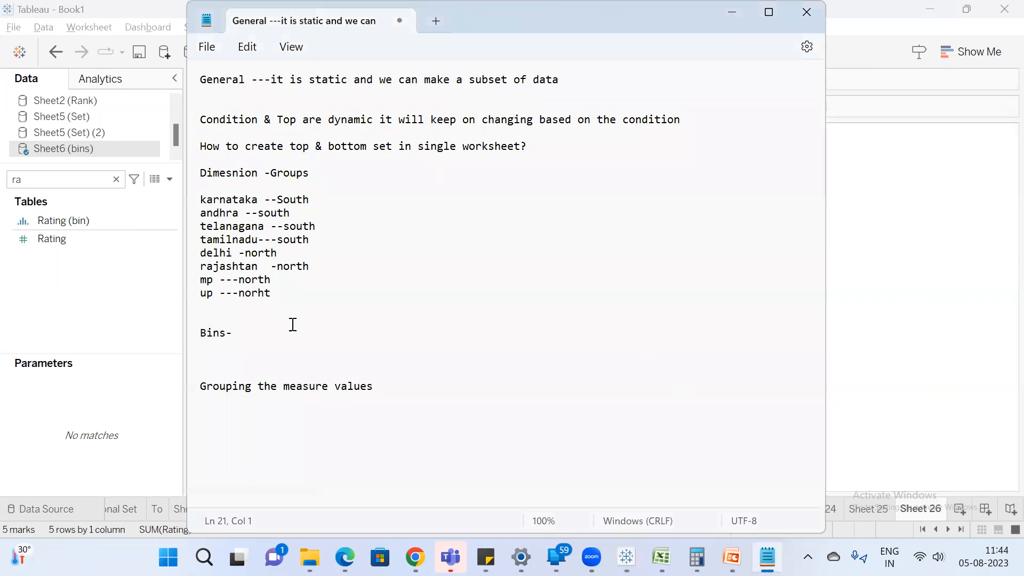
{"action": "key", "text": "ctrl+a"}
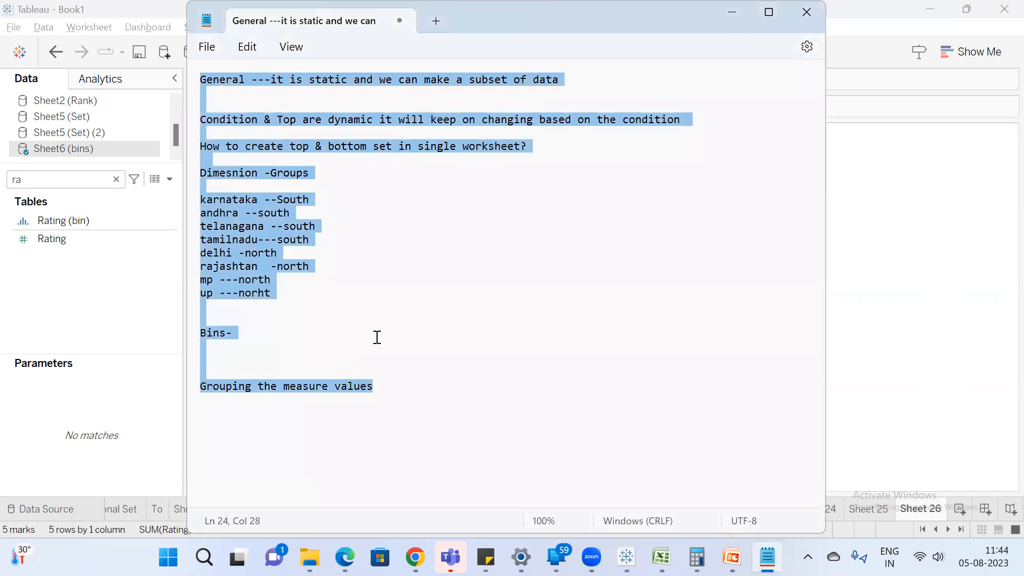
{"action": "type", "text": "0"}
{"action": "key", "text": "Return"}
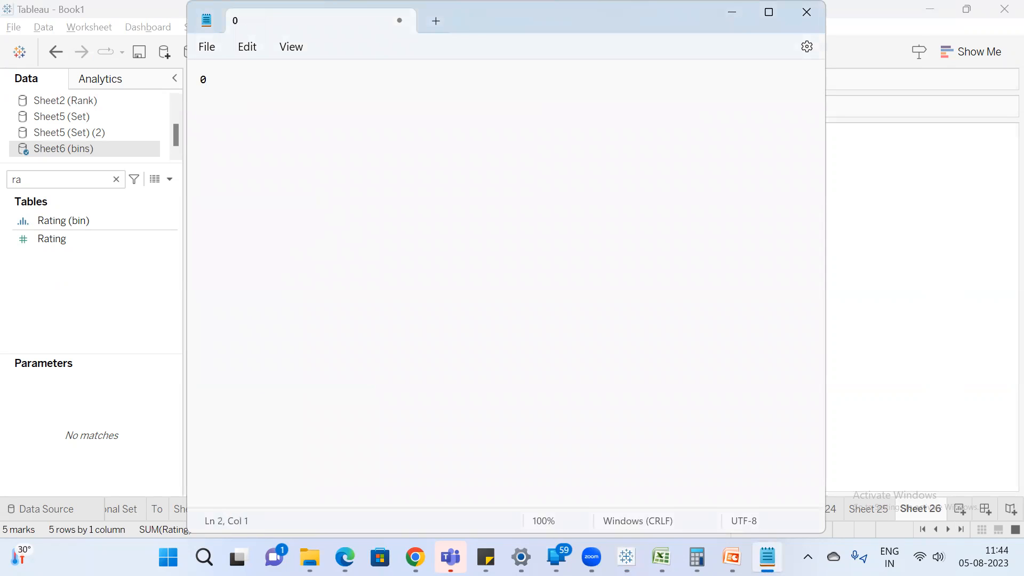
{"action": "type", "text": "1 "}
{"action": "type", "text": "2 "}
{"action": "type", "text": "3"}
{"action": "key", "text": "Return"}
{"action": "type", "text": "4"}
{"action": "key", "text": "Return"}
{"action": "type", "text": "5"}
{"action": "key", "text": "Return"}
{"action": "type", "text": "6"}
{"action": "key", "text": "Return"}
{"action": "type", "text": "8"}
{"action": "key", "text": "Return"}
{"action": "type", "text": "9"}
{"action": "key", "text": "Return"}
{"action": "type", "text": "10"}
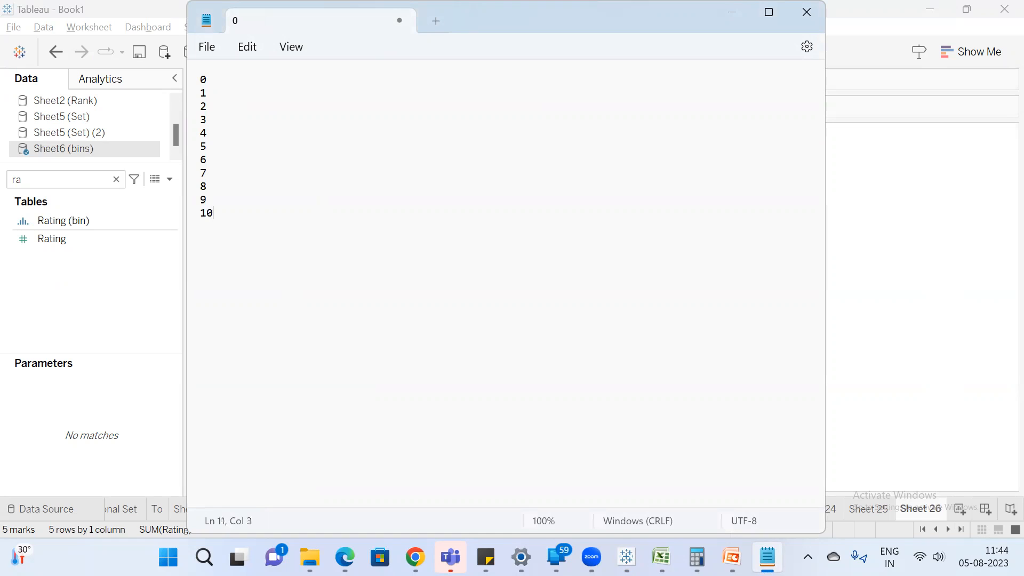
Add the heading "size of 3" above the numbers, with an empty line between them.
{"action": "left_click", "coordinate": [203, 75]}
{"action": "key", "text": "Return"}
{"action": "key", "text": "Return"}
{"action": "key", "text": "Up"}
{"action": "type", "text": "size "}
{"action": "type", "text": "of bin"}
{"action": "key", "text": "BackSpace"}
{"action": "key", "text": "BackSpace"}
{"action": "key", "text": "BackSpace"}
{"action": "type", "text": "3"}
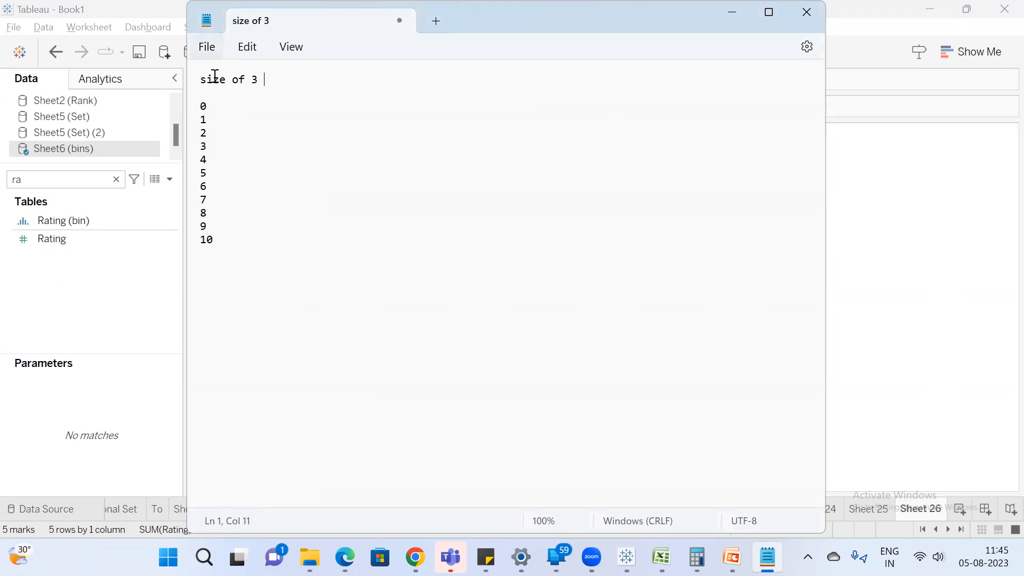
Label the number 0 with its bin range and members, "0-2 (0,1,2)".
{"action": "left_click", "coordinate": [236, 103]}
{"action": "type", "text": "0-3"}
{"action": "key", "text": "Return"}
{"action": "key", "text": "BackSpace"}
{"action": "type", "text": "2 (0,1,"}
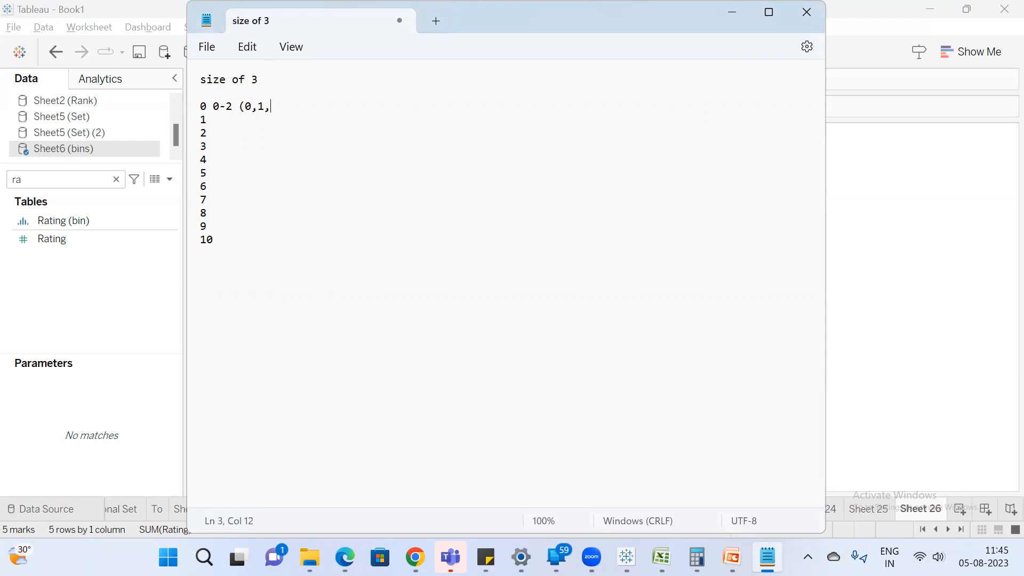
{"action": "type", "text": "2)"}
Copy the "0-2 (0,1,2)" label to the lines for 1 and 2.
{"action": "left_click_drag", "start_coordinate": [213, 106], "coordinate": [284, 104]}
{"action": "key", "text": "ctrl+c"}
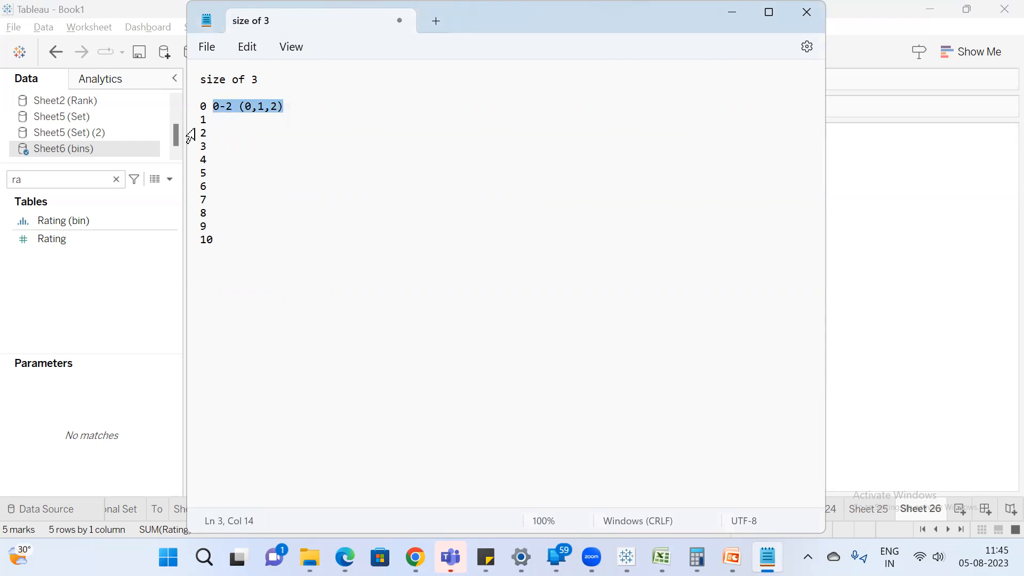
{"action": "left_click", "coordinate": [215, 120]}
{"action": "key", "text": "ctrl+v"}
{"action": "left_click", "coordinate": [219, 132]}
{"action": "key", "text": "ctrl+v"}
Label the number 3 with its bin range and members, "3-5(3,4,5)".
{"action": "left_click", "coordinate": [219, 145]}
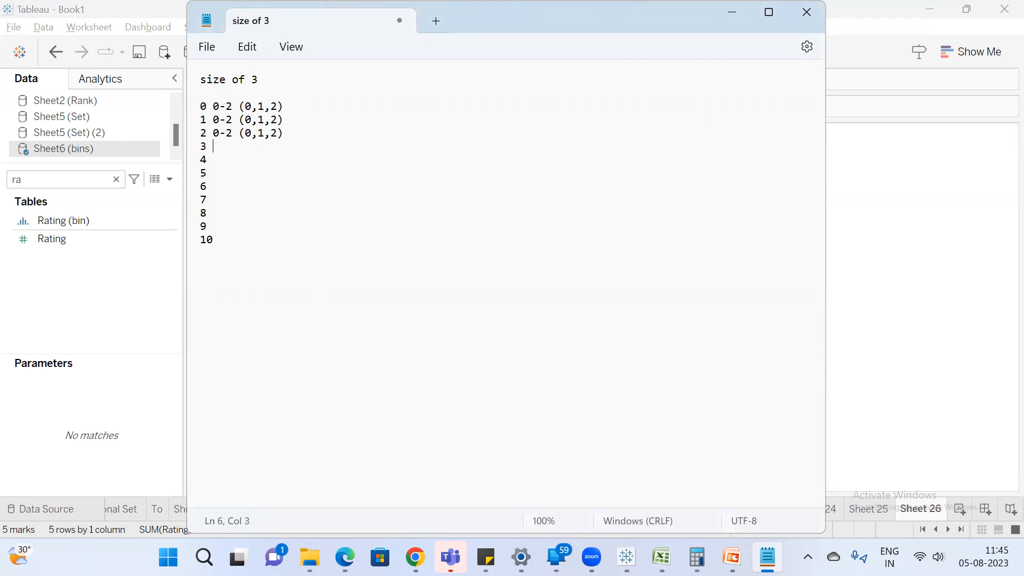
{"action": "type", "text": "3-5(3,4,5"}
{"action": "left_click", "coordinate": [246, 145]}
{"action": "left_click", "coordinate": [260, 146]}
Copy the "3-5(3,4,5)" label to the lines for 4 and 5.
{"action": "left_click_drag", "start_coordinate": [213, 146], "coordinate": [280, 148]}
{"action": "key", "text": "ctrl+c"}
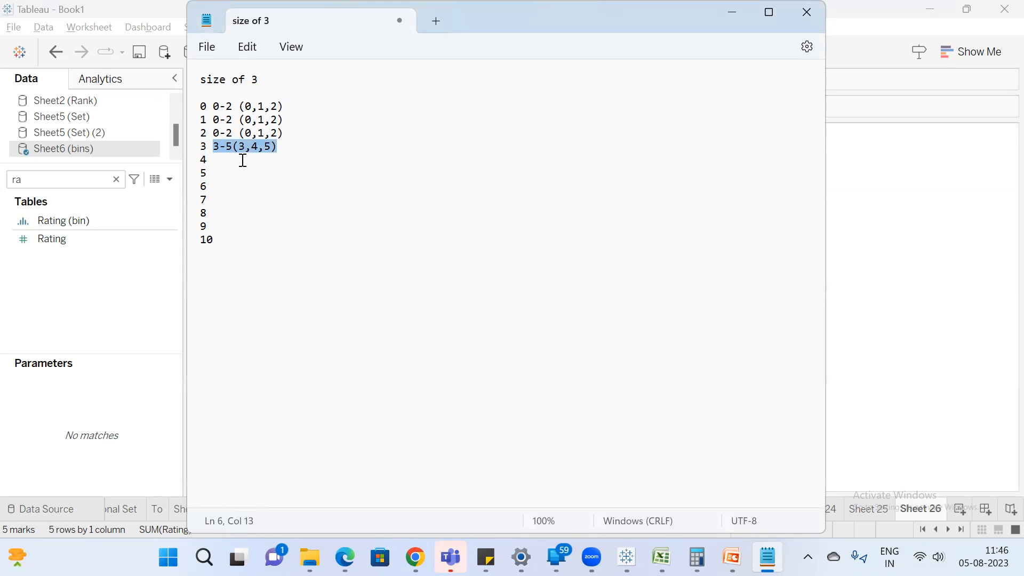
{"action": "left_click", "coordinate": [218, 161]}
{"action": "key", "text": "ctrl+v"}
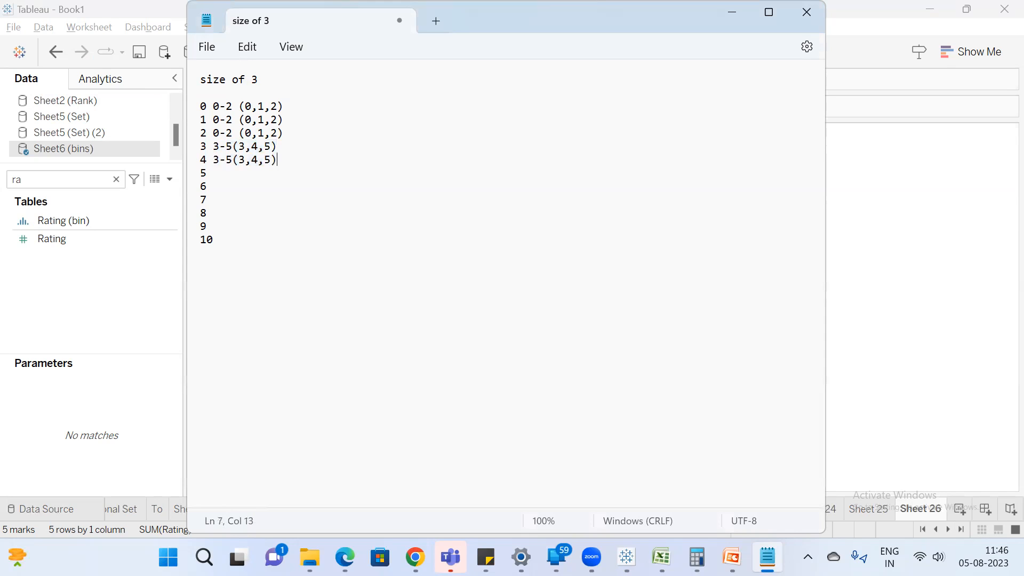
{"action": "key", "text": "Down"}
{"action": "key", "text": "ctrl+v"}
Label the number 6 with "6-8(6,7,8)" and copy that label to the lines for 7 and 8.
{"action": "key", "text": "Down"}
{"action": "type", "text": "6-8(6,7,8"}
{"action": "left_click_drag", "start_coordinate": [210, 186], "coordinate": [278, 187]}
{"action": "key", "text": "ctrl+c"}
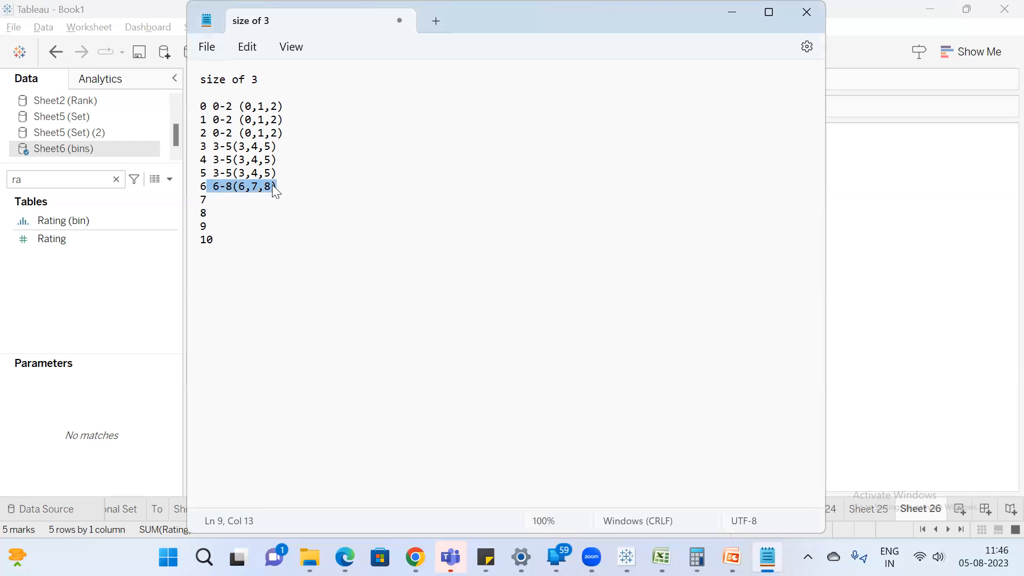
{"action": "left_click", "coordinate": [240, 198]}
{"action": "key", "text": "ctrl+v"}
{"action": "left_click", "coordinate": [226, 212]}
{"action": "key", "text": "ctrl+v"}
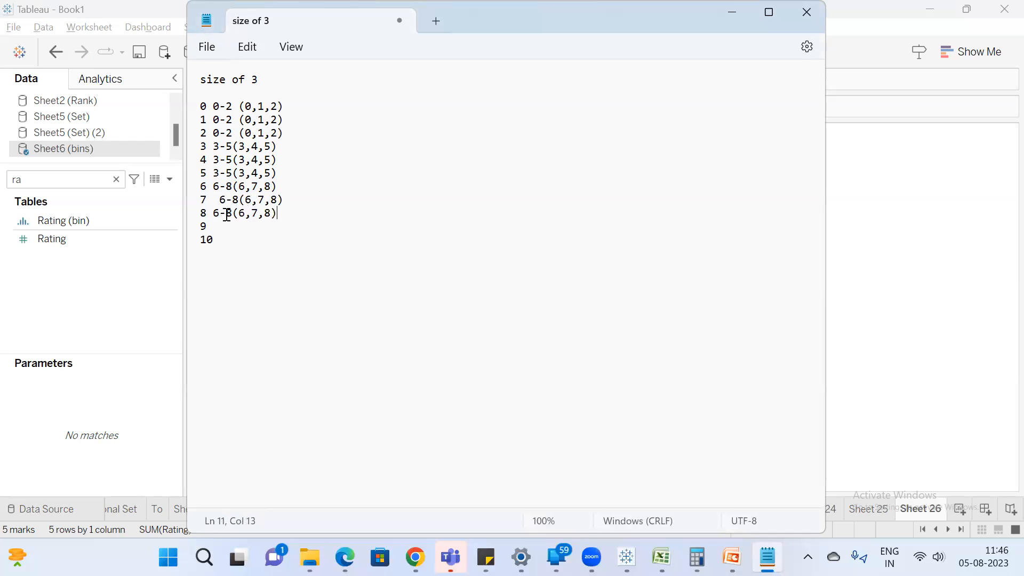
Label the number 9 with "9-11(9,10,11)" and copy that label to the line for 10.
{"action": "left_click", "coordinate": [220, 226]}
{"action": "type", "text": "9-11(9,10,11"}
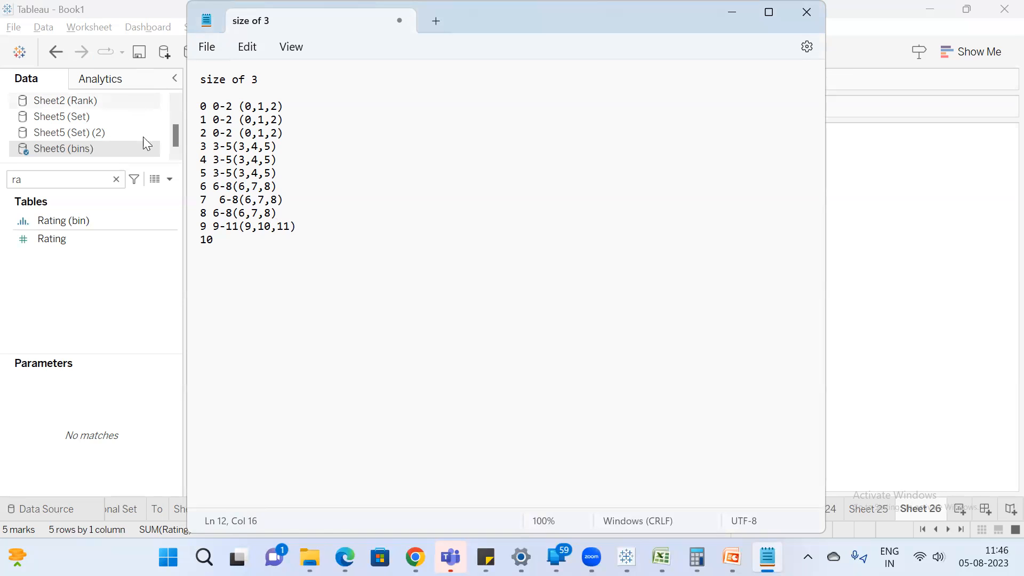
{"action": "left_click", "coordinate": [216, 226]}
{"action": "left_click_drag", "start_coordinate": [216, 226], "coordinate": [300, 230]}
{"action": "key", "text": "ctrl+c"}
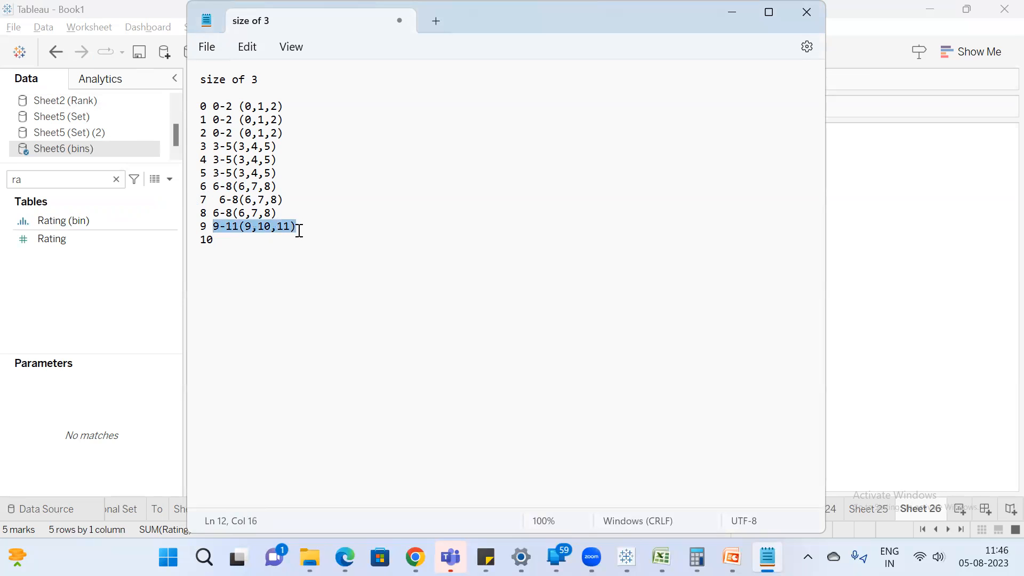
{"action": "left_click", "coordinate": [226, 242]}
{"action": "key", "text": "ctrl+v"}
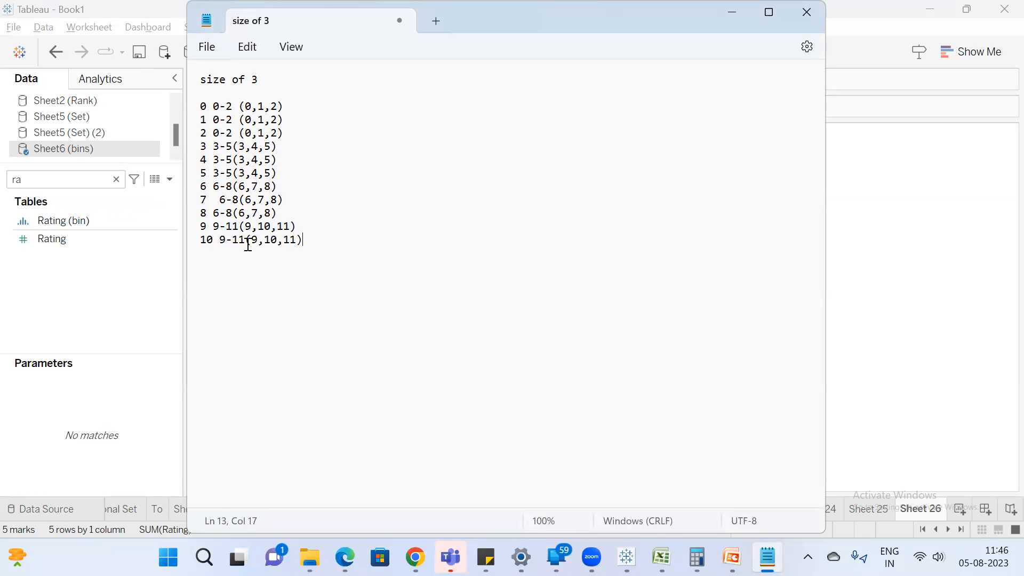
{"action": "left_click", "coordinate": [265, 78]}
Switch back to Tableau and rename Sheet 26 as "Bins Topic".
{"action": "left_click", "coordinate": [907, 165]}
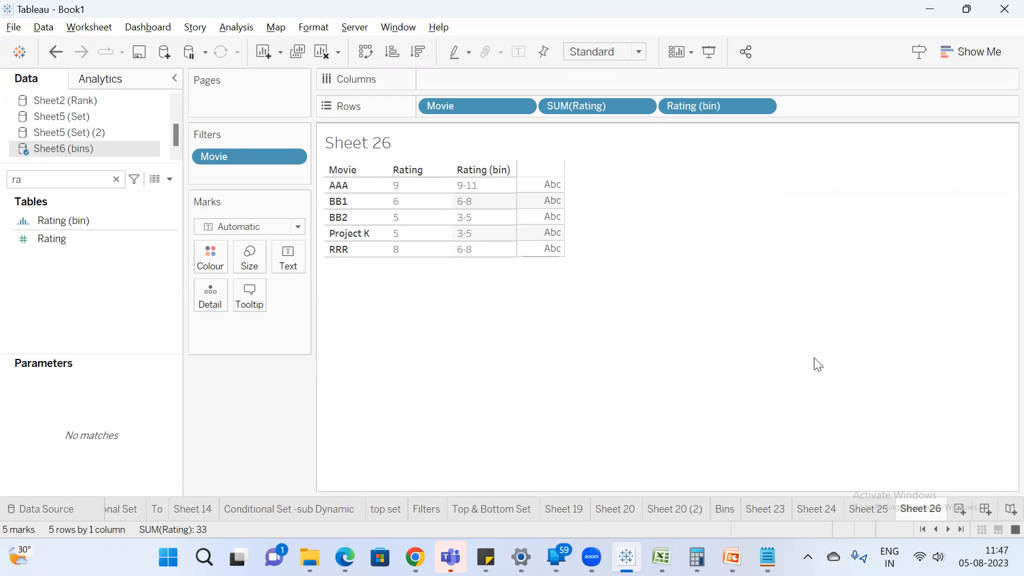
{"action": "double_click", "coordinate": [926, 511]}
{"action": "type", "text": "B"}
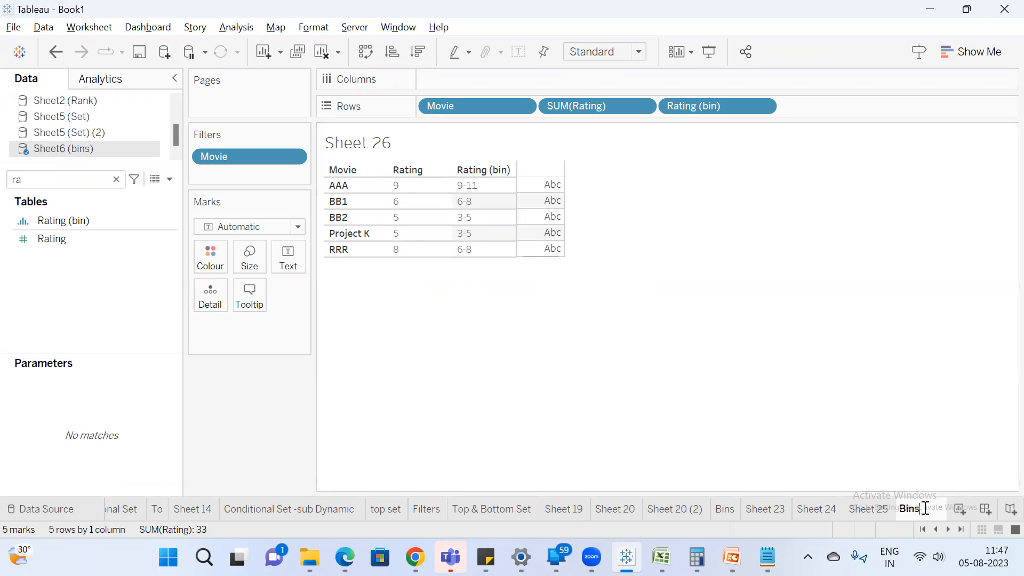
{"action": "type", "text": "ins Topic"}
{"action": "key", "text": "Return"}
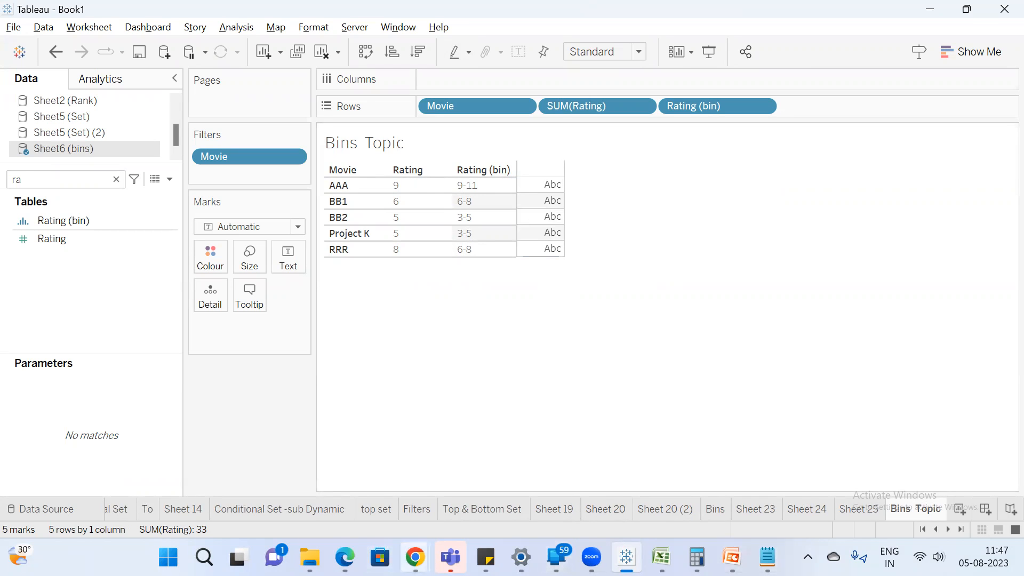
Check the participant list of the Google Meet call in Chrome and return to Tableau.
{"action": "mouse_move", "coordinate": [415, 558]}
{"action": "left_click", "coordinate": [353, 481]}
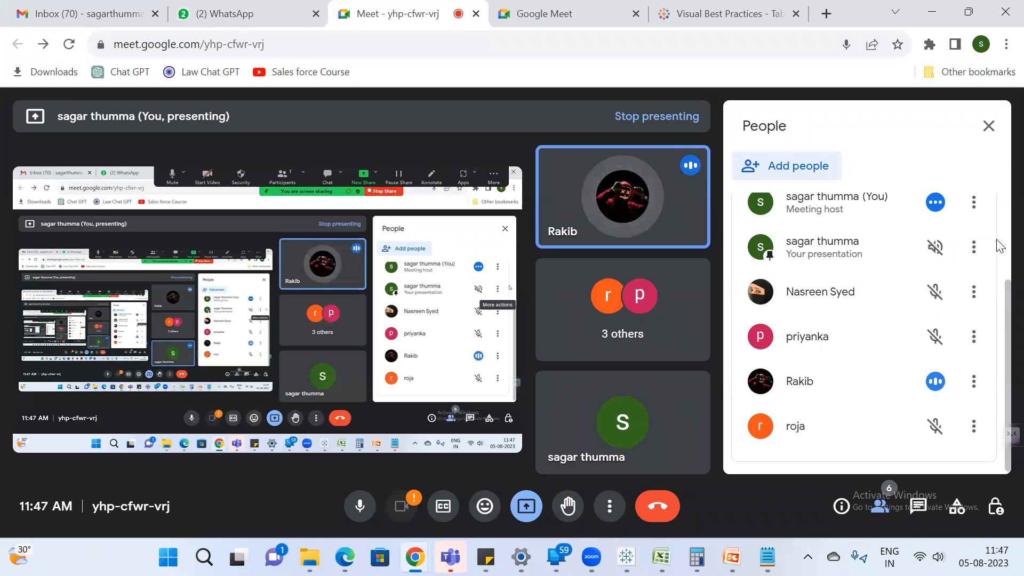
{"action": "key", "text": "alt+Tab"}
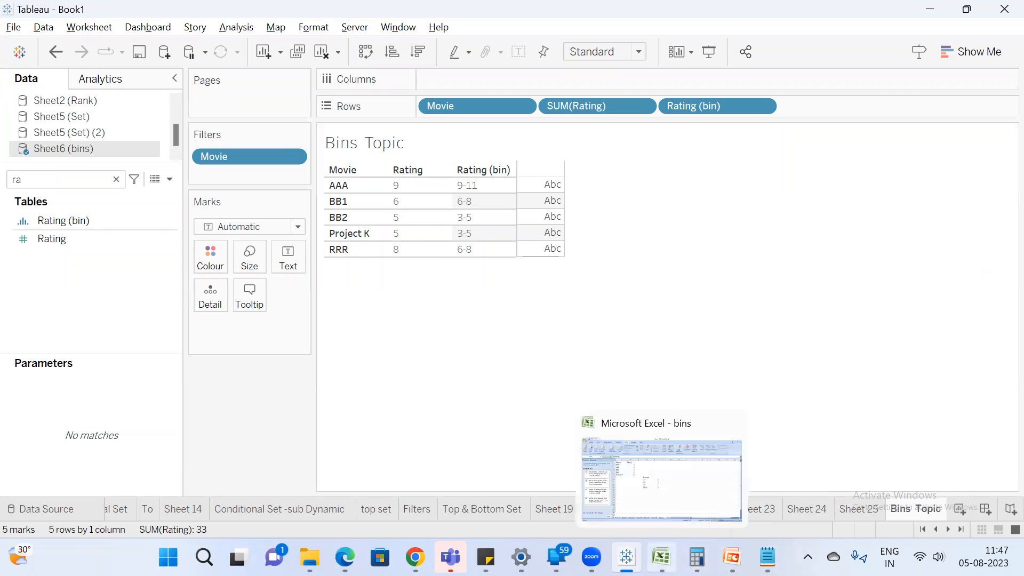
Look over the movie ratings and range counts in the Excel bins workbook and return to Tableau.
{"action": "left_click", "coordinate": [662, 557]}
{"action": "left_click", "coordinate": [539, 379]}
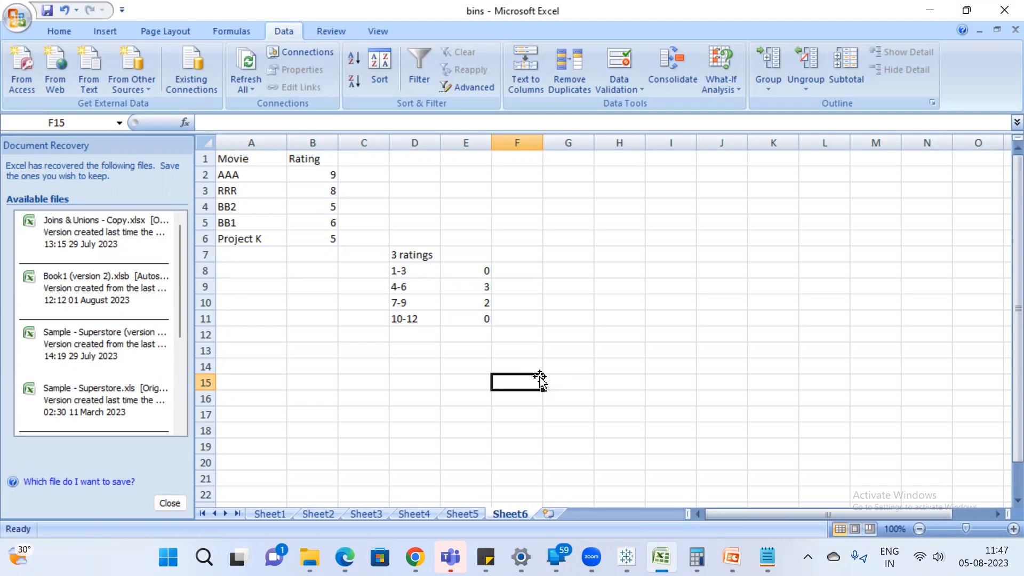
{"action": "key", "text": "alt+Tab"}
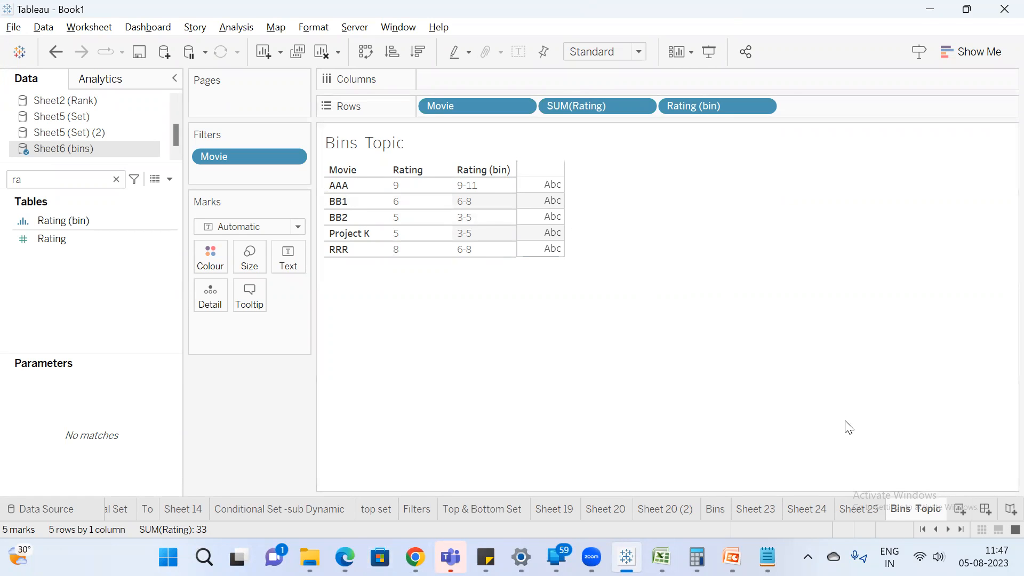
Duplicate the Bins Topic sheet and turn the Movie field on Rows into a Count measure in the copy.
{"action": "right_click", "coordinate": [918, 509]}
{"action": "left_click", "coordinate": [932, 359]}
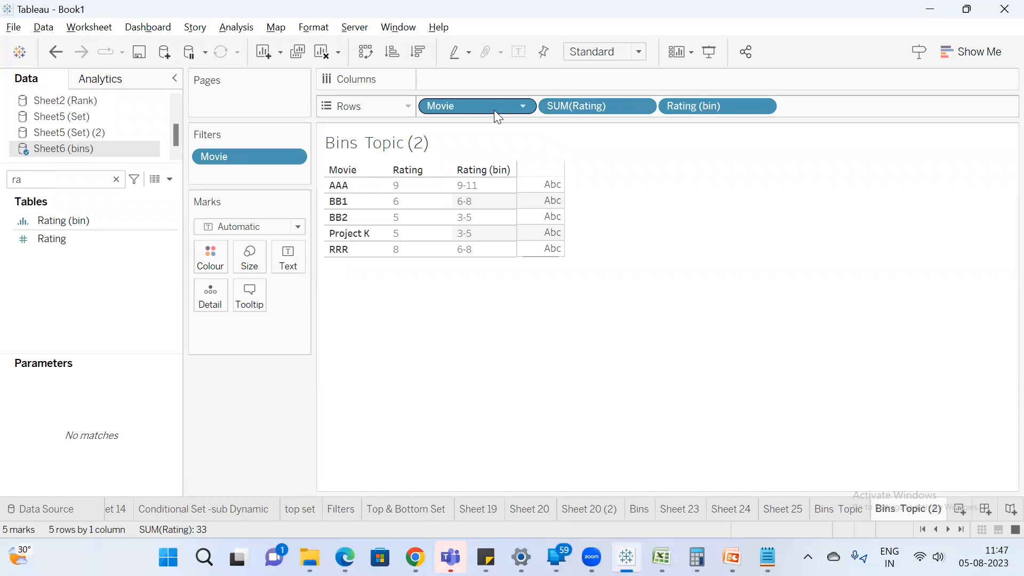
{"action": "right_click", "coordinate": [462, 105]}
{"action": "mouse_move", "coordinate": [543, 333]}
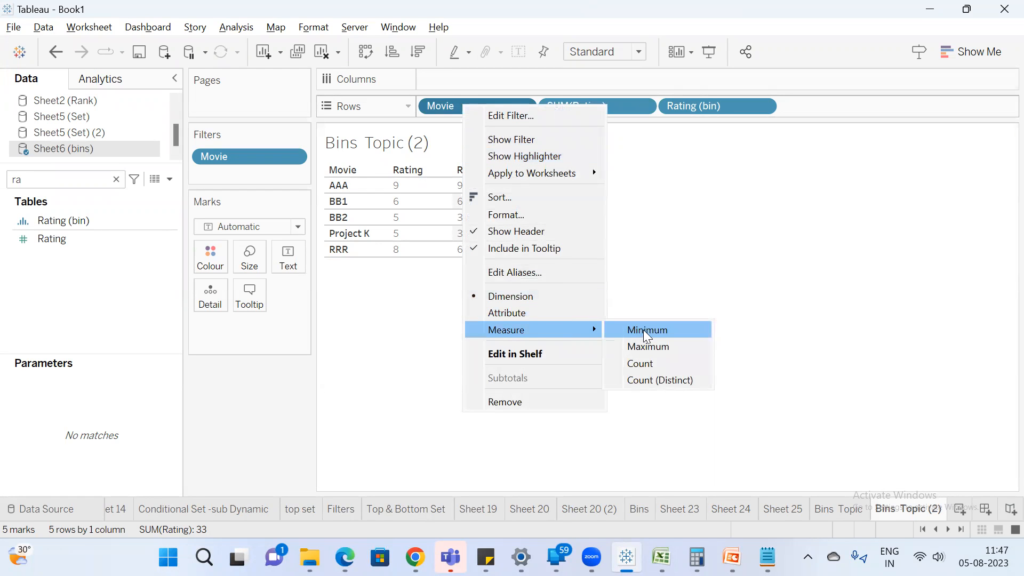
{"action": "left_click", "coordinate": [659, 361]}
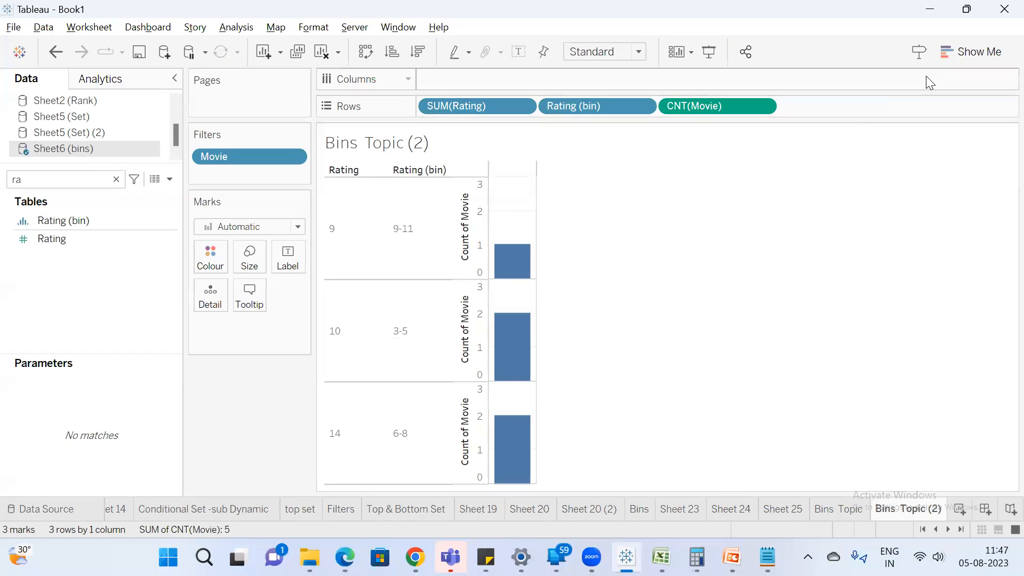
Convert the chart to a text table and remove SUM(Rating) from the marks.
{"action": "left_click", "coordinate": [955, 51]}
{"action": "left_click", "coordinate": [890, 93]}
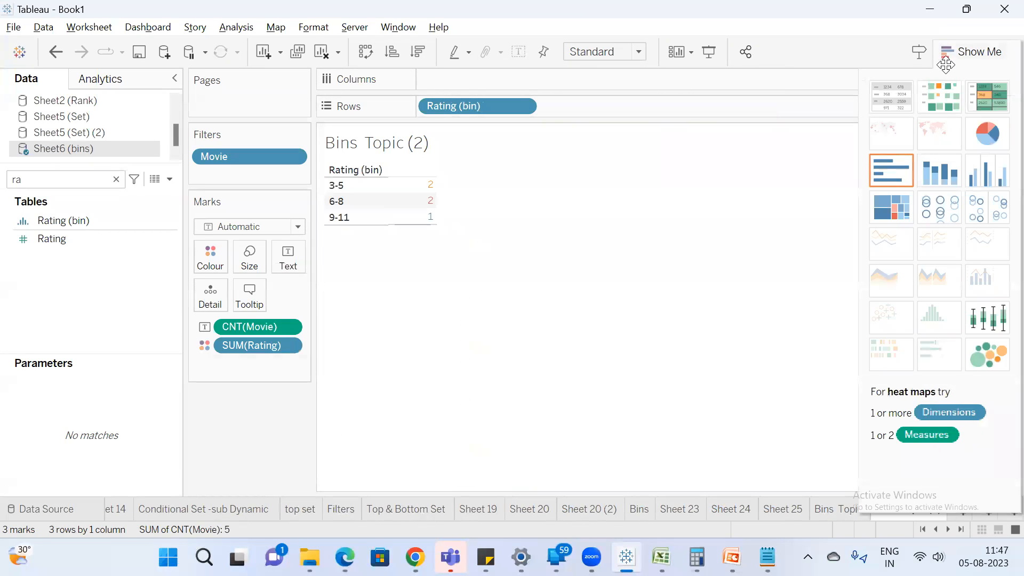
{"action": "left_click", "coordinate": [946, 63]}
{"action": "left_click_drag", "start_coordinate": [243, 345], "coordinate": [267, 409]}
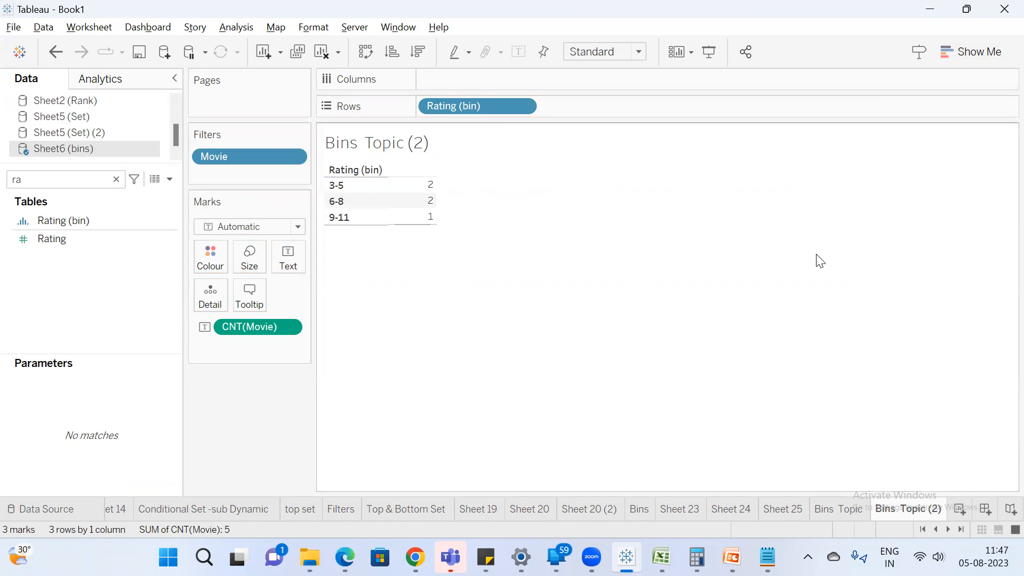
Switch to the Excel bins workbook and delete row 8 with the 1-3 range.
{"action": "key", "text": "alt+Tab"}
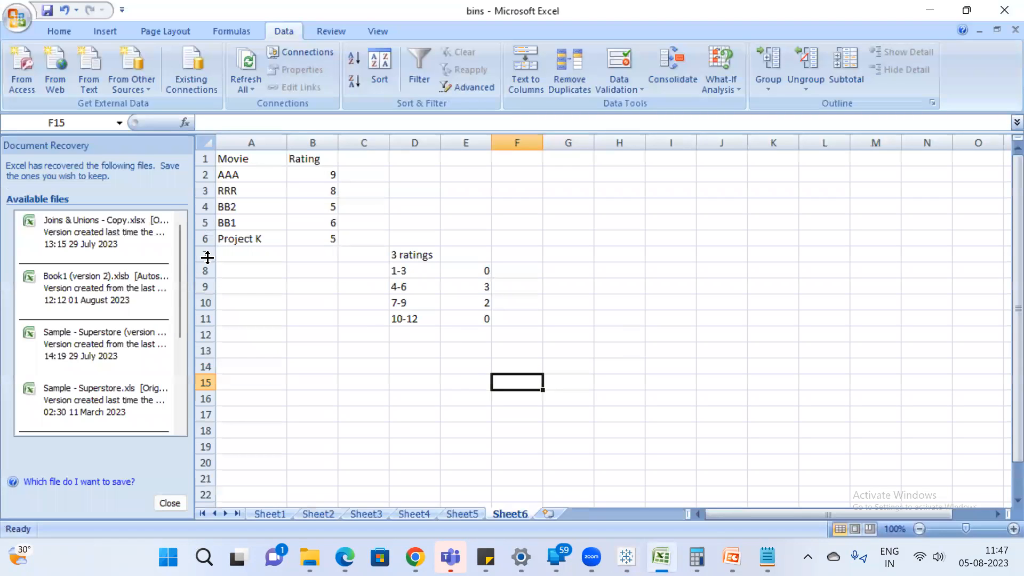
{"action": "left_click", "coordinate": [204, 270]}
{"action": "right_click", "coordinate": [203, 270]}
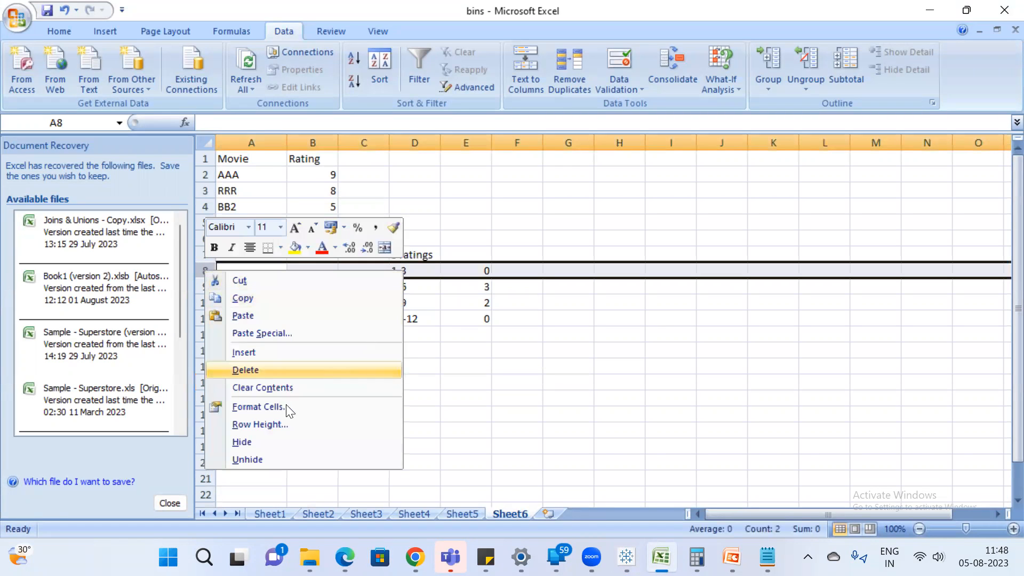
{"action": "left_click", "coordinate": [268, 369]}
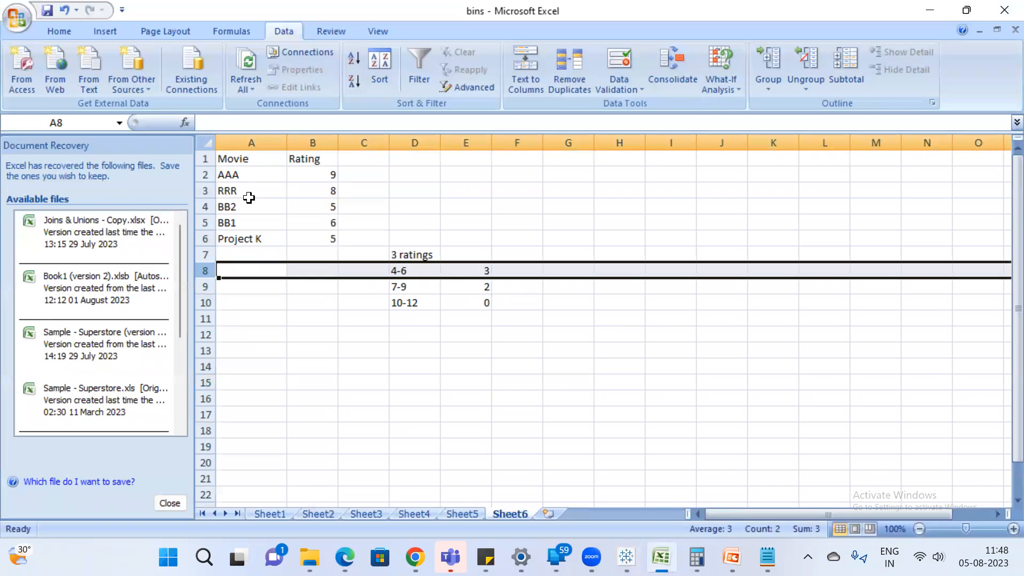
Compare the range counts in the Excel workbook with the movie counts per rating bin in Tableau.
{"action": "left_click_drag", "start_coordinate": [226, 223], "coordinate": [235, 255]}
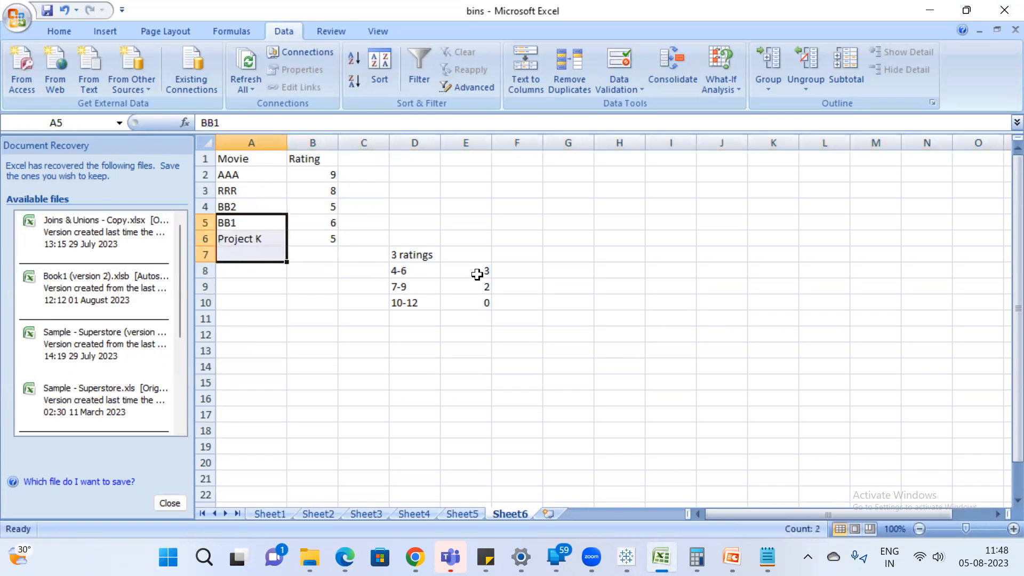
{"action": "key", "text": "alt+Tab"}
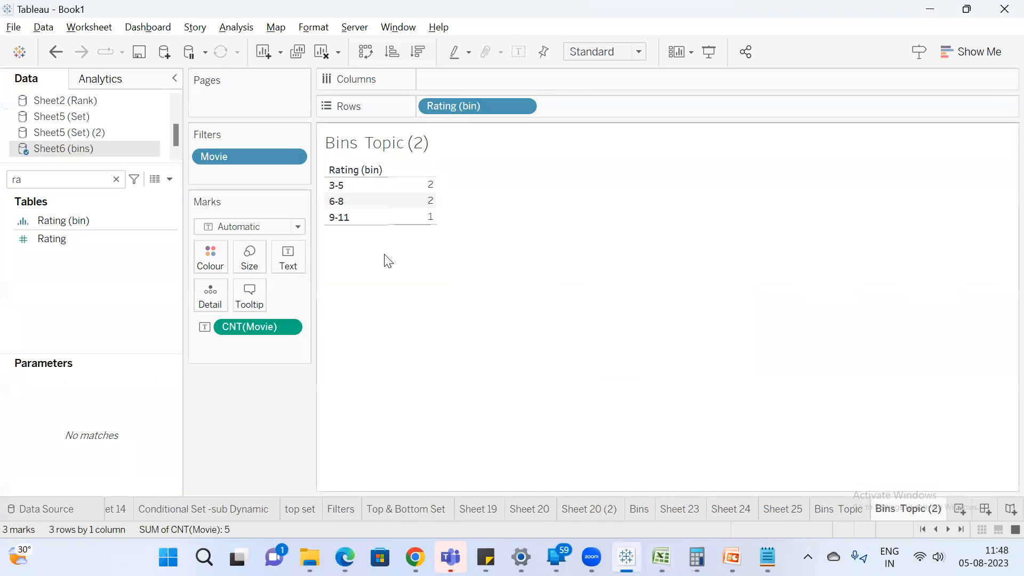
{"action": "key", "text": "alt+Tab"}
{"action": "key", "text": "alt+Tab"}
{"action": "key", "text": "alt+Tab"}
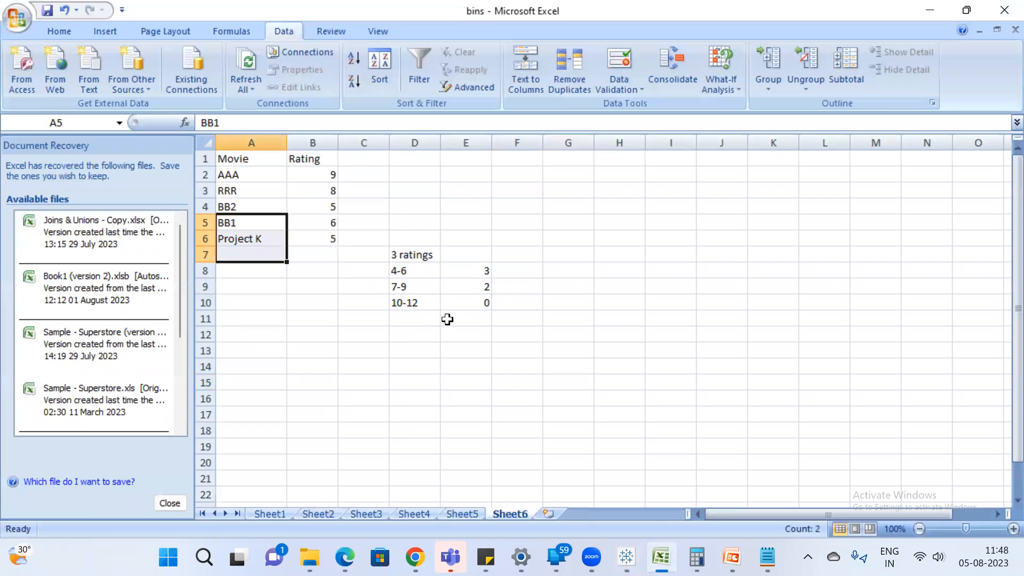
Check movie AAA and its rating in Excel against the movie count of the 9-11 bin in Tableau.
{"action": "key", "text": "alt+Tab"}
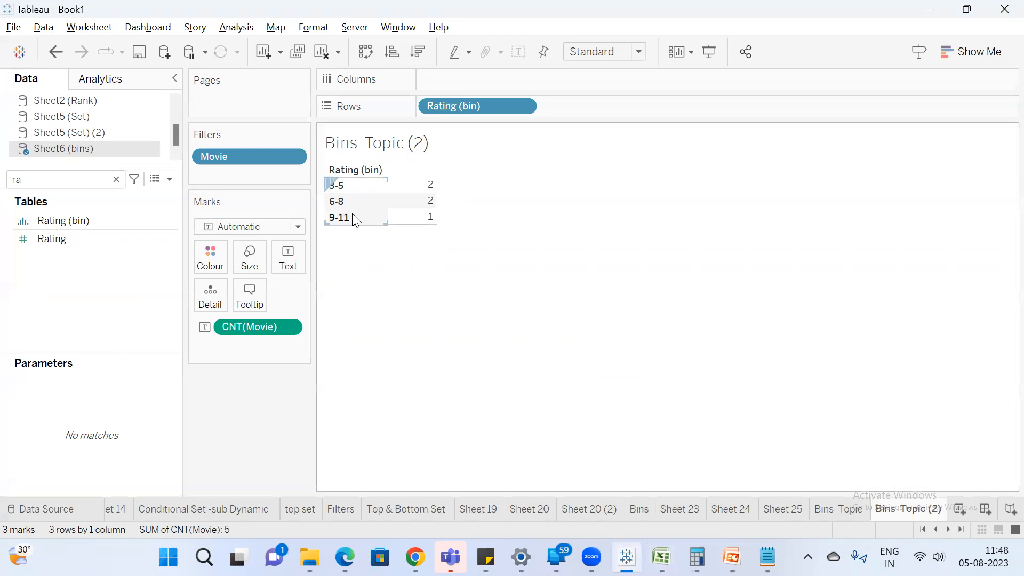
{"action": "key", "text": "alt+Tab"}
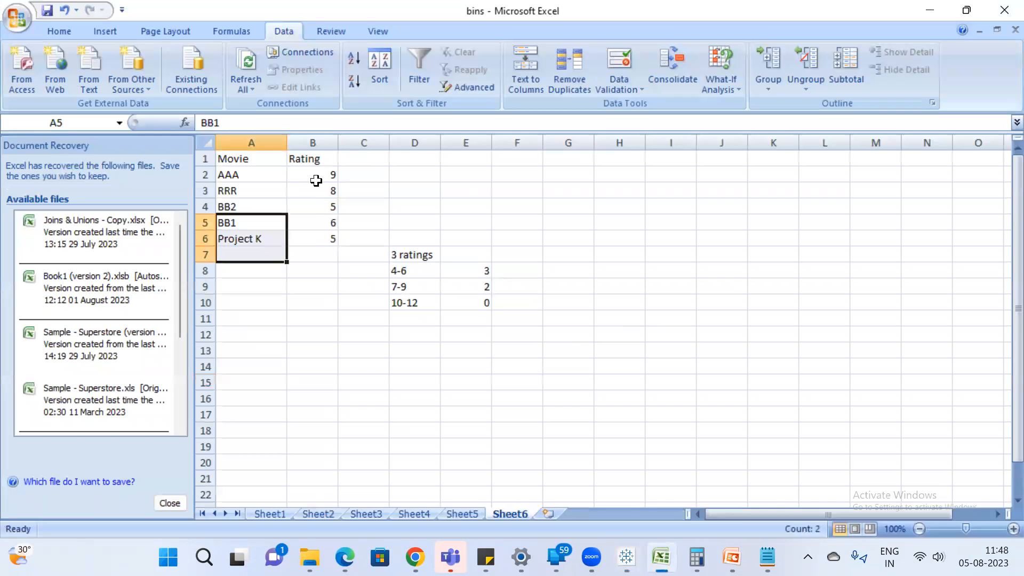
{"action": "left_click", "coordinate": [325, 175]}
{"action": "left_click", "coordinate": [251, 174]}
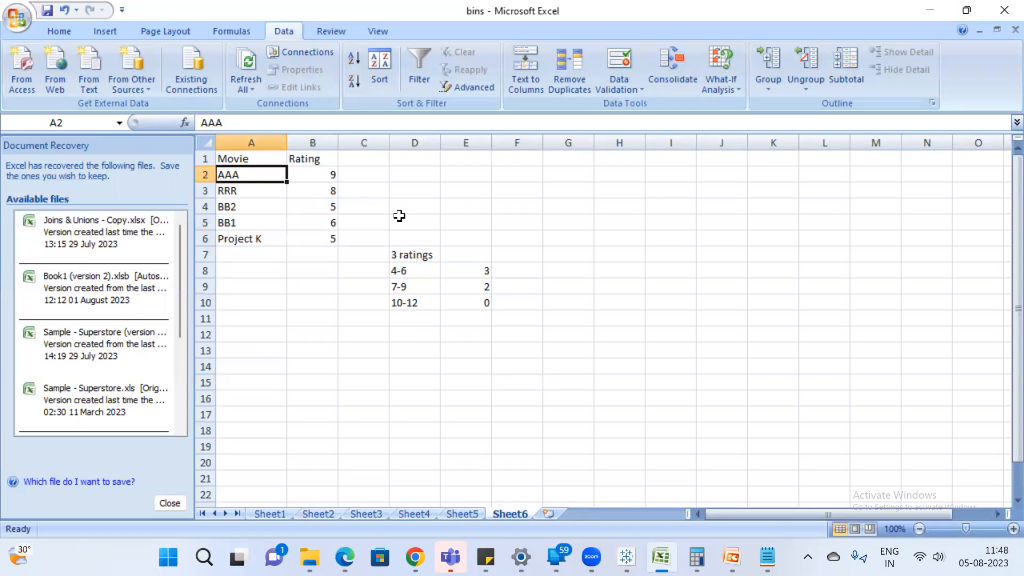
{"action": "key", "text": "alt+Tab"}
{"action": "mouse_move", "coordinate": [415, 227]}
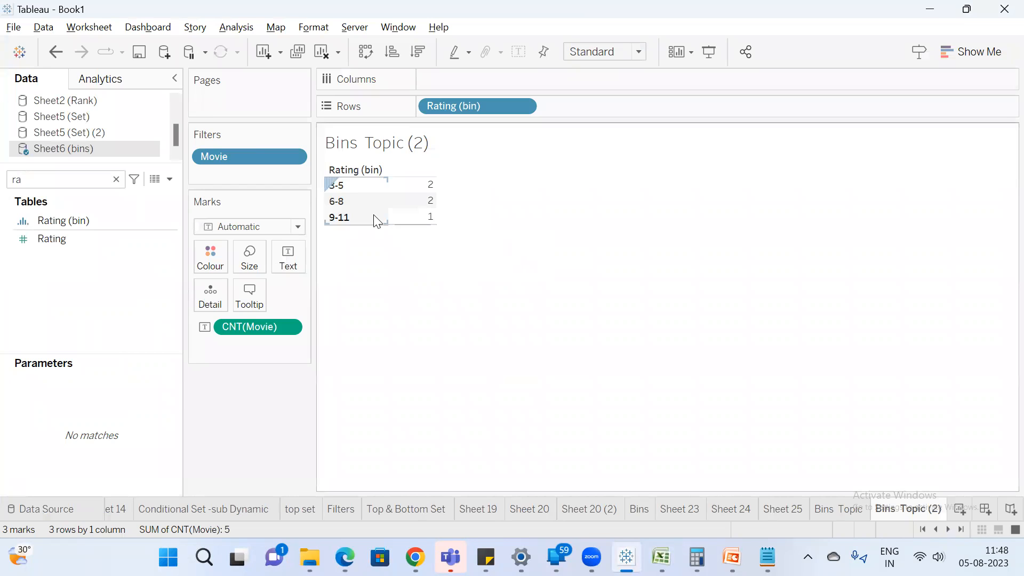
Check the RRR and BB1 ratings in Excel against the movie count of the 6-8 bin in Tableau.
{"action": "key", "text": "alt+Tab"}
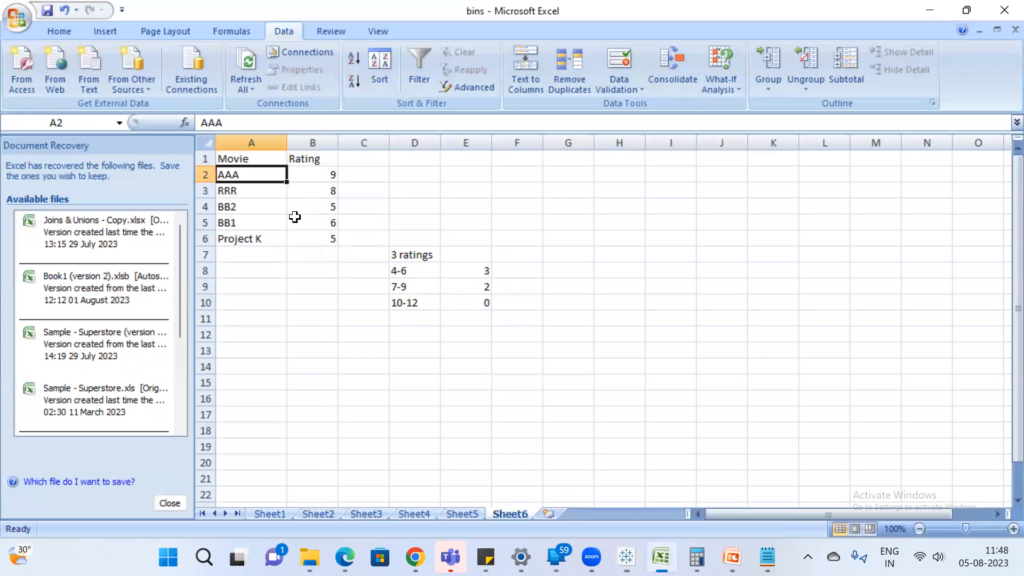
{"action": "left_click", "coordinate": [328, 220]}
{"action": "left_click", "coordinate": [324, 193], "text": "ctrl"}
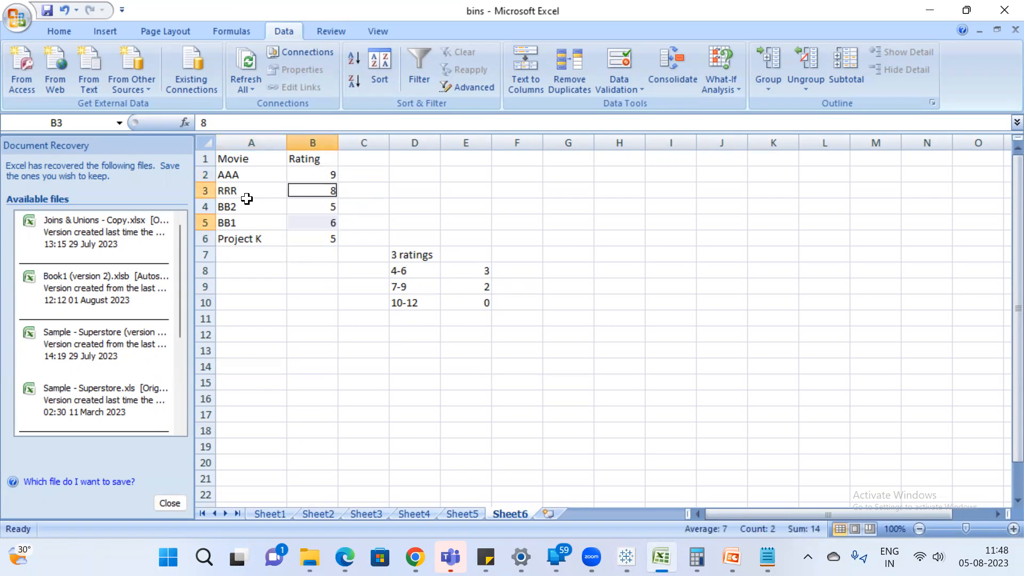
{"action": "key", "text": "alt+Tab"}
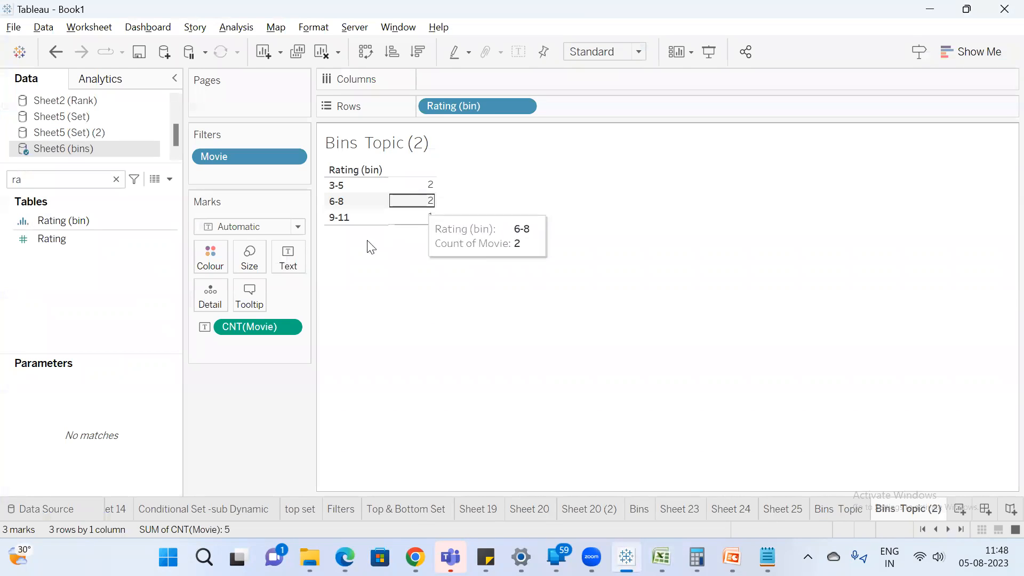
Check the BB2 and Project K ratings in Excel against the movie count of the 3-5 bin in Tableau.
{"action": "key", "text": "alt+Tab"}
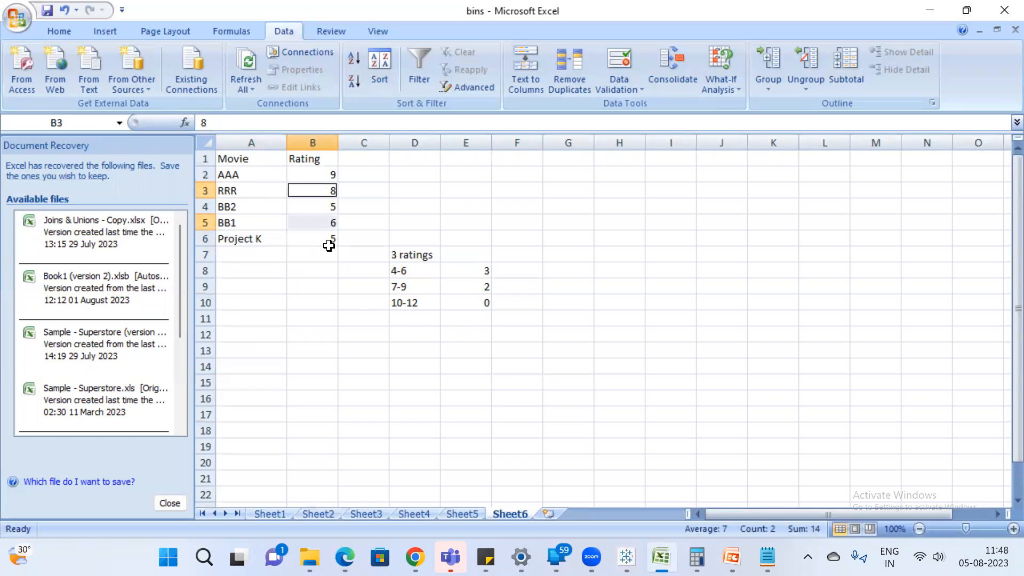
{"action": "left_click", "coordinate": [328, 242]}
{"action": "left_click", "coordinate": [329, 207], "text": "ctrl"}
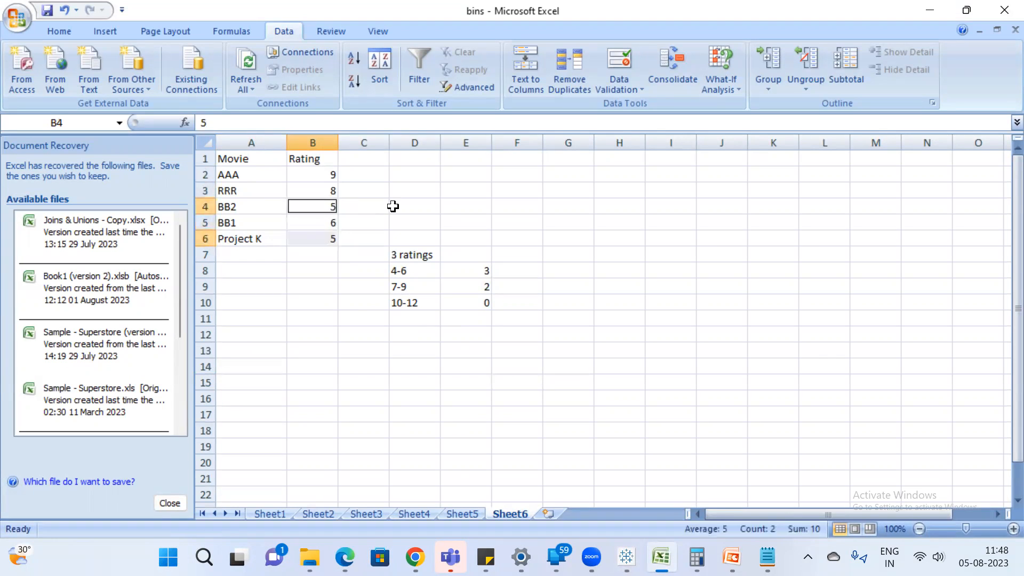
{"action": "key", "text": "alt+Tab"}
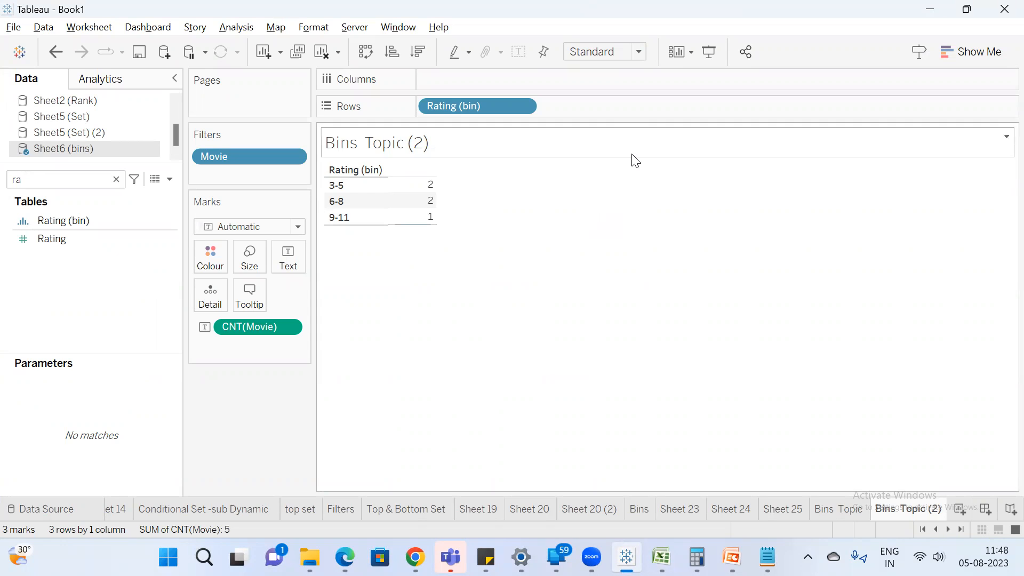
Select the movie names in column A of the Excel sheet and compare them with the rating bins in Tableau.
{"action": "key", "text": "alt+Tab"}
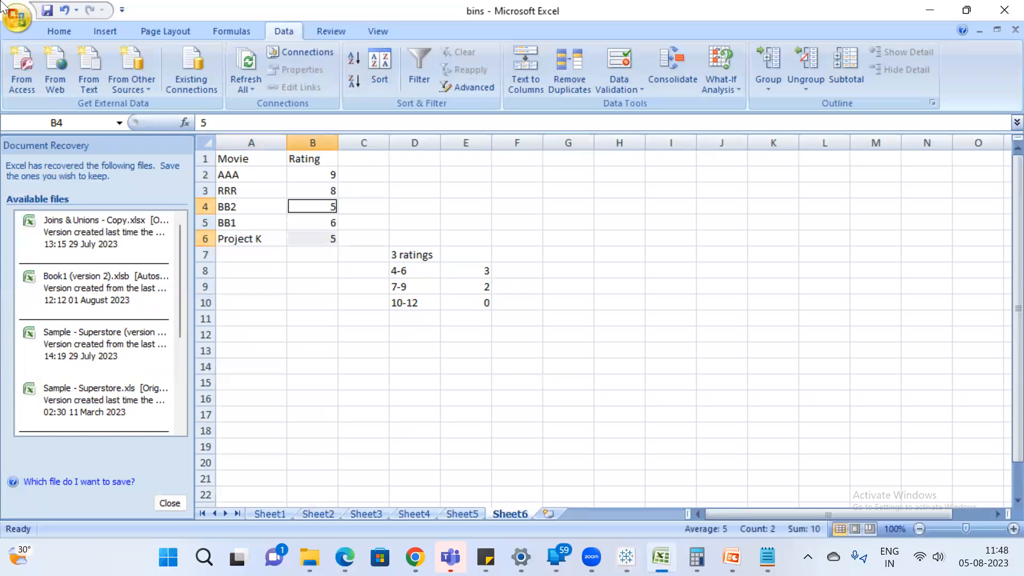
{"action": "left_click_drag", "start_coordinate": [257, 172], "coordinate": [236, 250]}
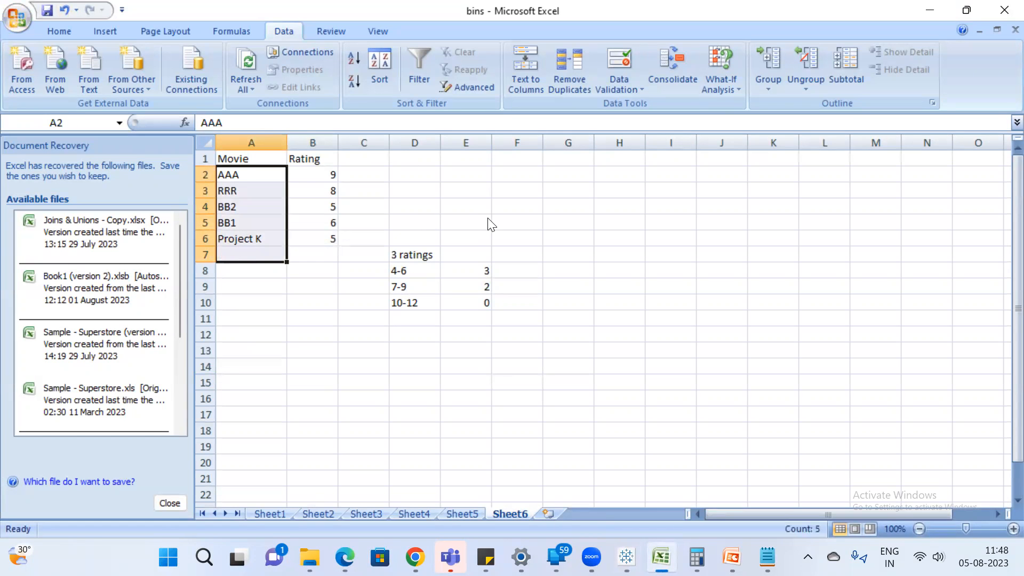
{"action": "key", "text": "alt+Tab"}
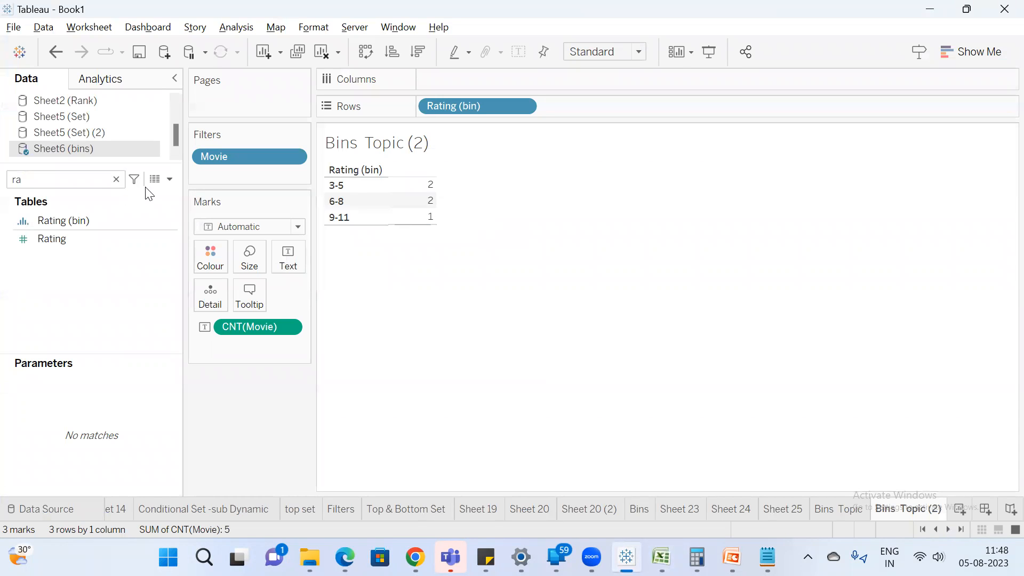
Open the Bins worksheet and examine the customer counts across the sales bins, including the bar of the 0 bin.
{"action": "left_click", "coordinate": [774, 508]}
{"action": "left_click", "coordinate": [730, 509]}
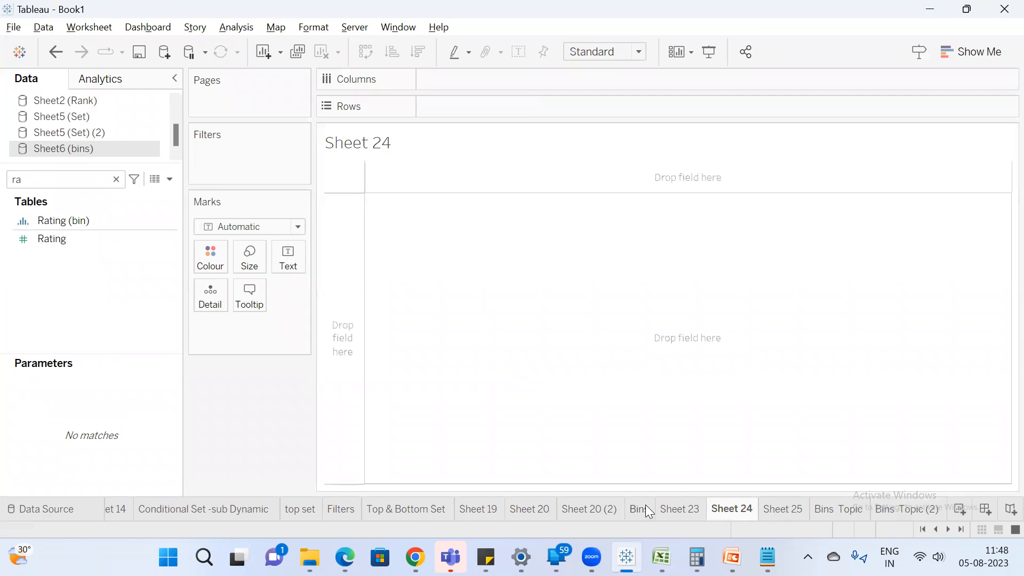
{"action": "left_click", "coordinate": [642, 508]}
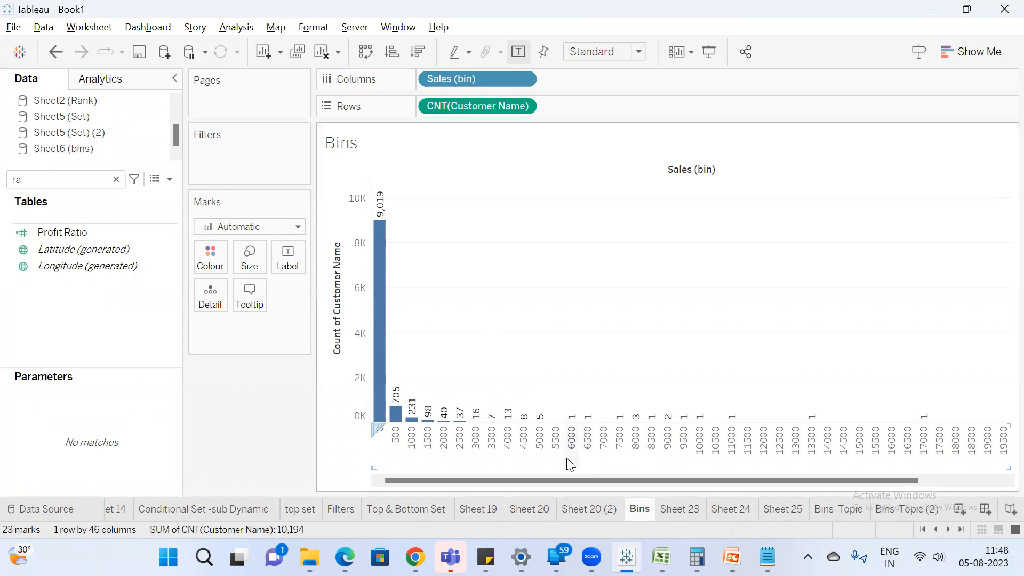
{"action": "left_click_drag", "start_coordinate": [529, 480], "coordinate": [845, 465]}
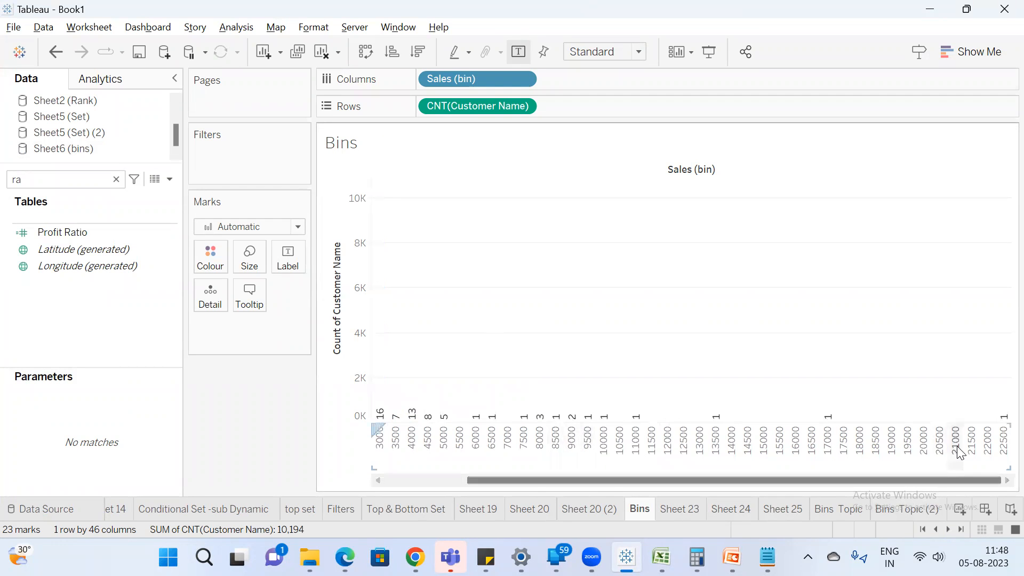
{"action": "left_click_drag", "start_coordinate": [677, 475], "coordinate": [327, 457]}
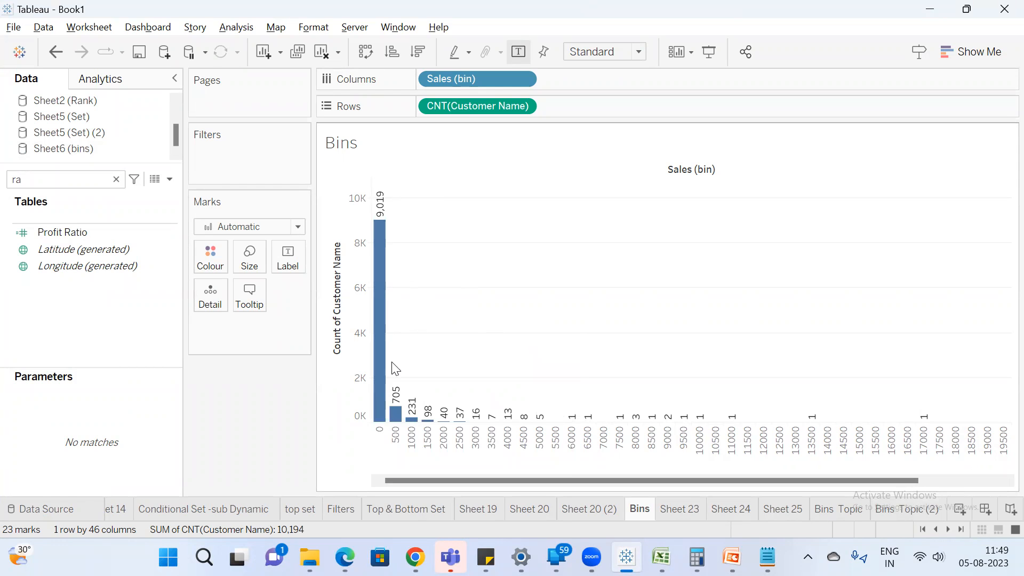
{"action": "left_click", "coordinate": [379, 429]}
{"action": "mouse_move", "coordinate": [379, 338]}
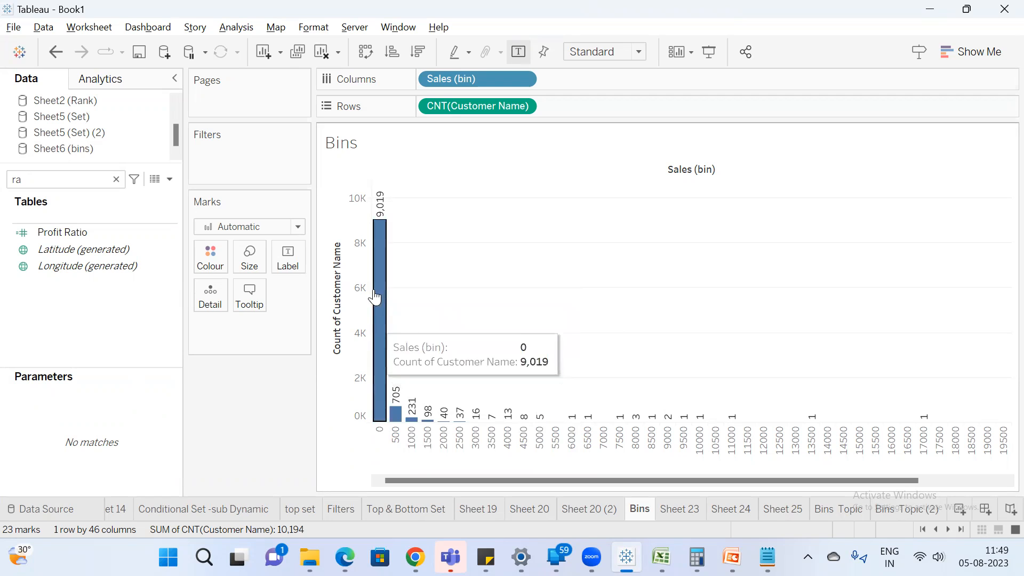
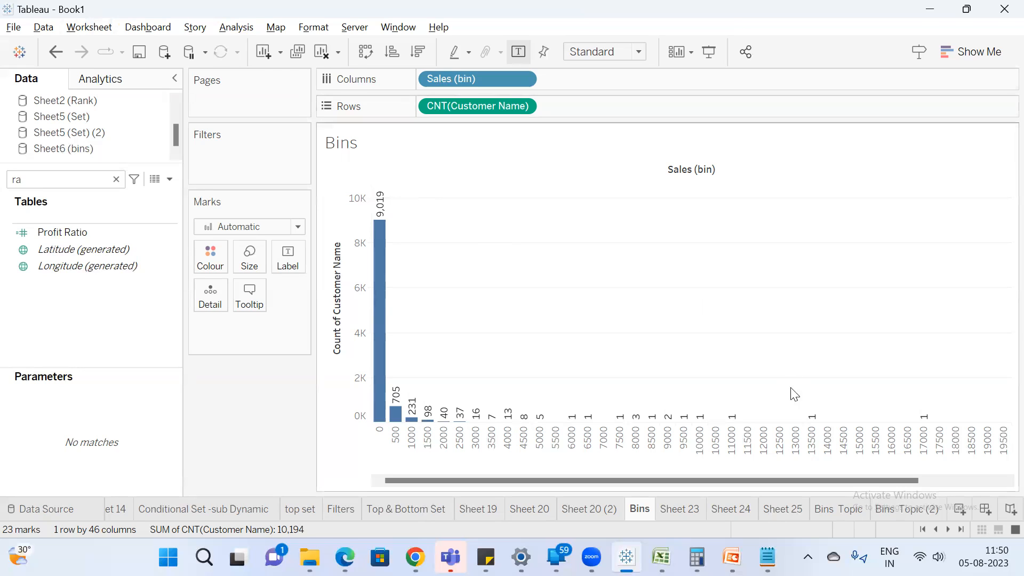
Add a new worksheet, clear the field search and enlarge the list of data sources.
{"action": "left_click", "coordinate": [966, 515]}
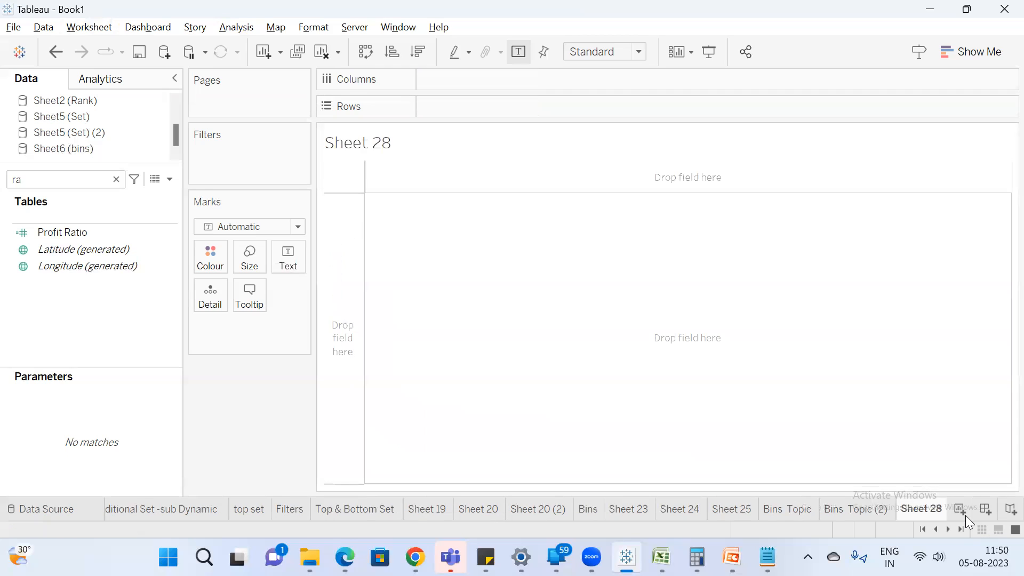
{"action": "left_click", "coordinate": [116, 180]}
{"action": "left_click_drag", "start_coordinate": [103, 163], "coordinate": [103, 212]}
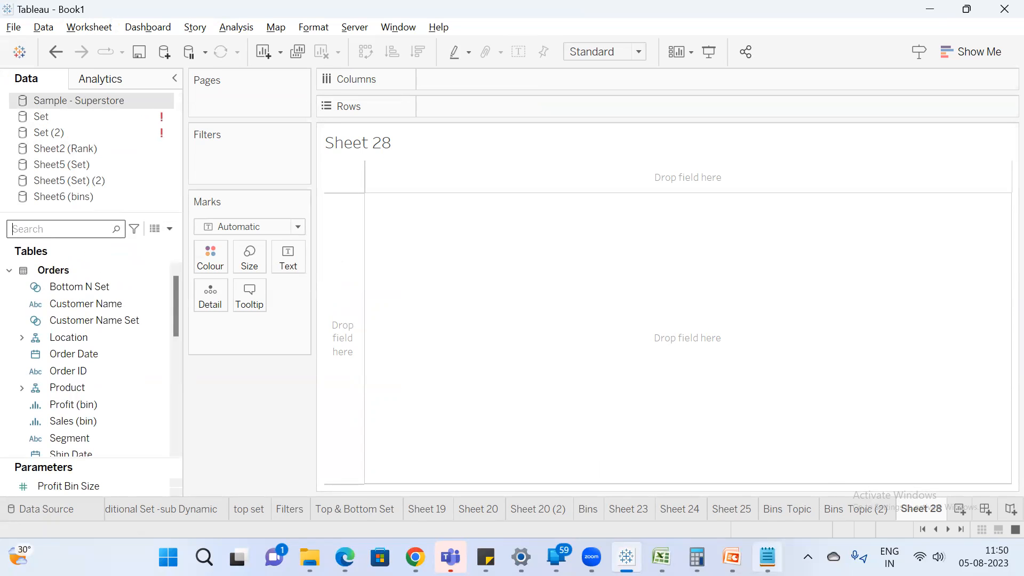
Review the PowerPoint slides on grouping data and creating a group, then return to Tableau.
{"action": "left_click", "coordinate": [729, 543]}
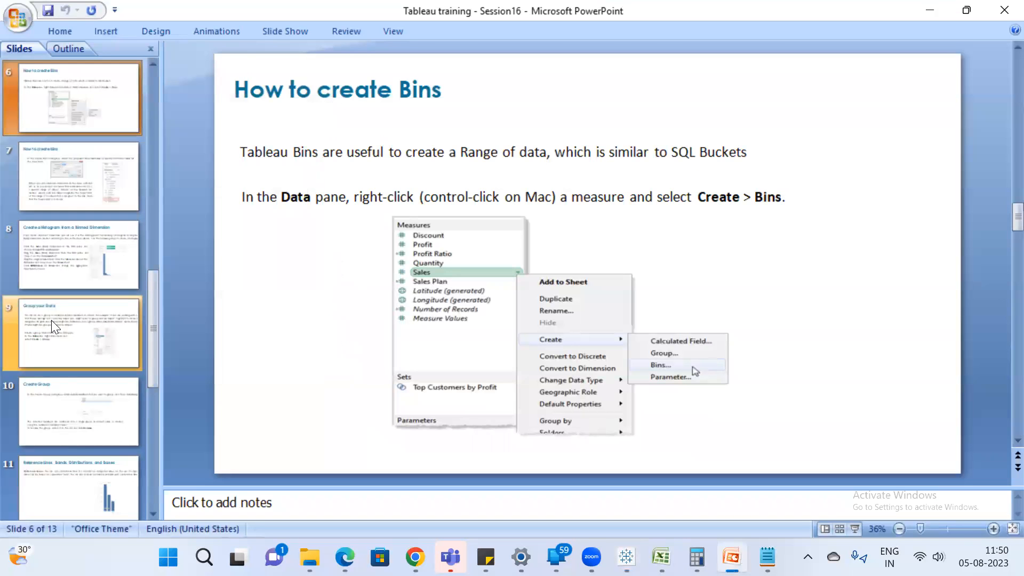
{"action": "left_click", "coordinate": [66, 323]}
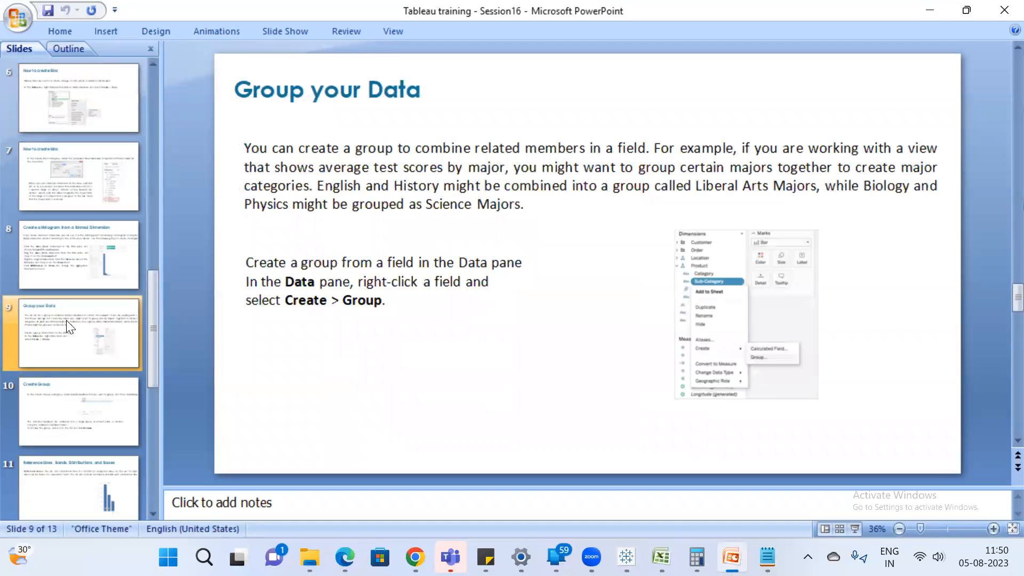
{"action": "key", "text": "Down"}
{"action": "key", "text": "Down"}
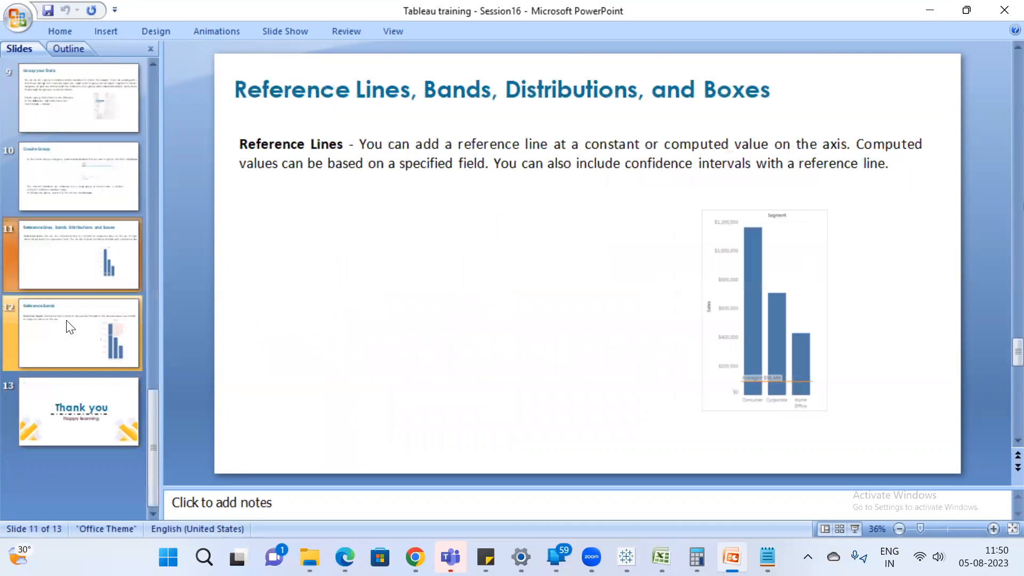
{"action": "key", "text": "Up"}
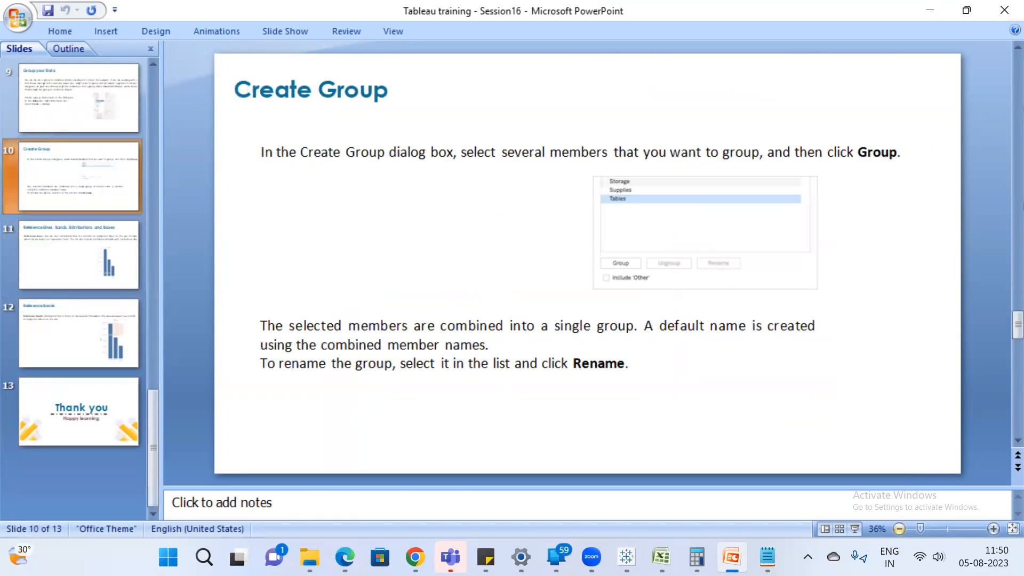
{"action": "left_click", "coordinate": [626, 558]}
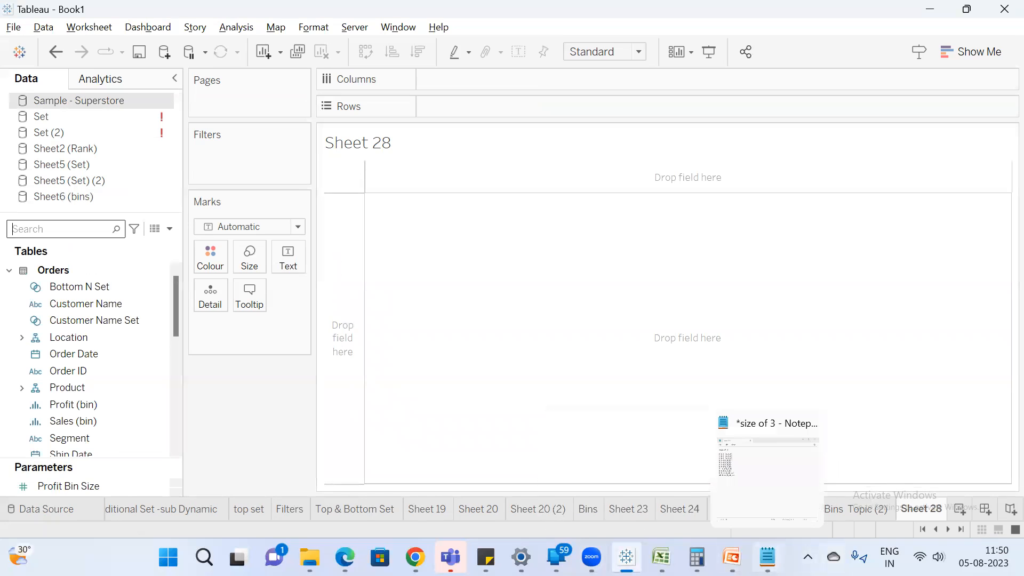
Undo the bin range notes in Notepad to bring back the list of states with their north and south regions.
{"action": "left_click", "coordinate": [767, 557]}
{"action": "left_click", "coordinate": [419, 196]}
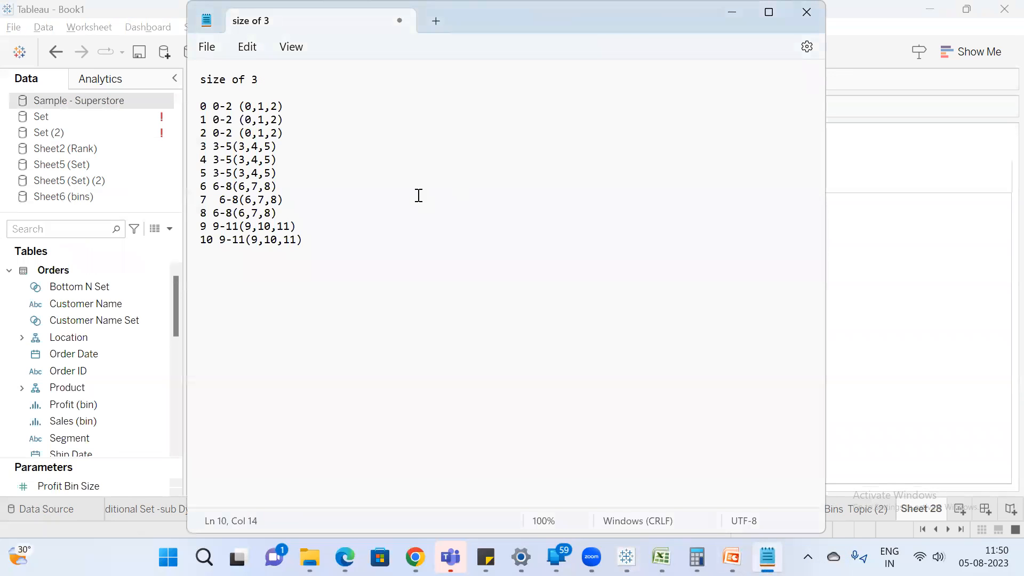
{"action": "key", "text": "ctrl+z"}
{"action": "key", "text": "ctrl+z"}
{"action": "key", "text": "ctrl+z"}
{"action": "key", "text": "ctrl+z"}
{"action": "key", "text": "ctrl+z"}
{"action": "key", "text": "ctrl+z"}
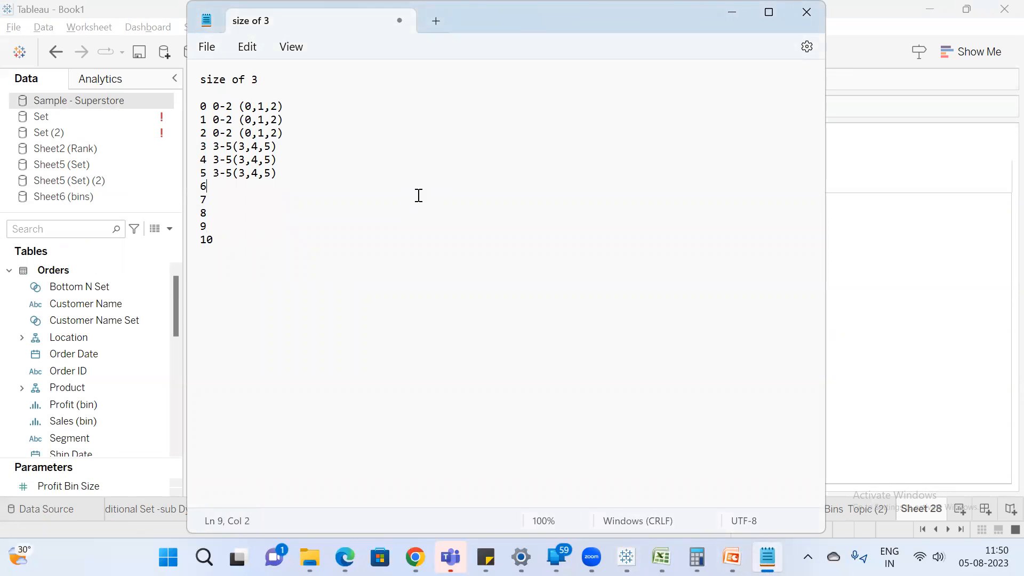
{"action": "key", "text": "ctrl+z"}
{"action": "key", "text": "ctrl+z"}
{"action": "key", "text": "ctrl+z"}
{"action": "key", "text": "ctrl+z"}
{"action": "key", "text": "ctrl+z"}
{"action": "key", "text": "ctrl+z"}
{"action": "key", "text": "ctrl+z"}
{"action": "key", "text": "ctrl+z"}
{"action": "key", "text": "ctrl+z"}
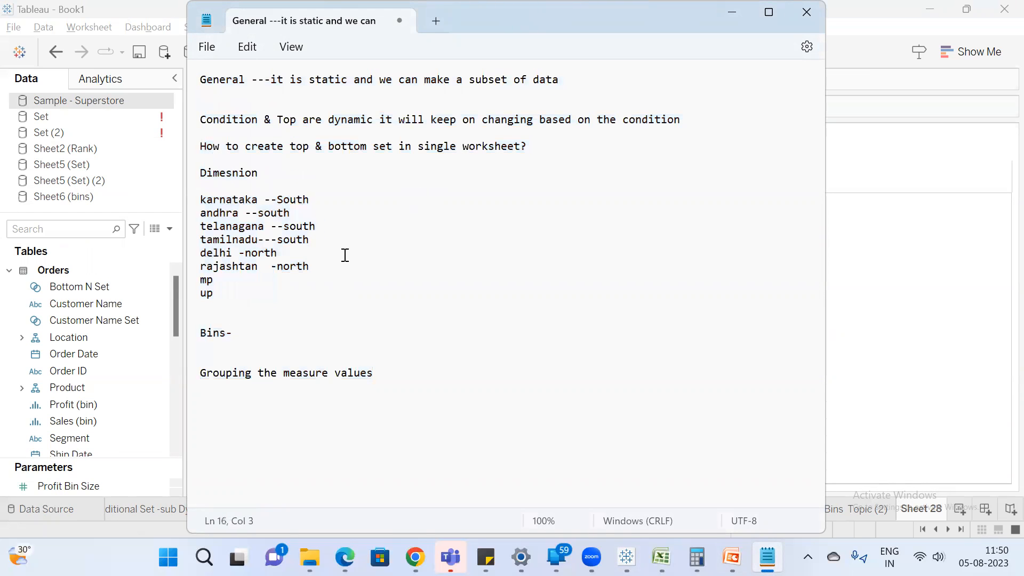
{"action": "key", "text": "ctrl+y"}
{"action": "key", "text": "ctrl+y"}
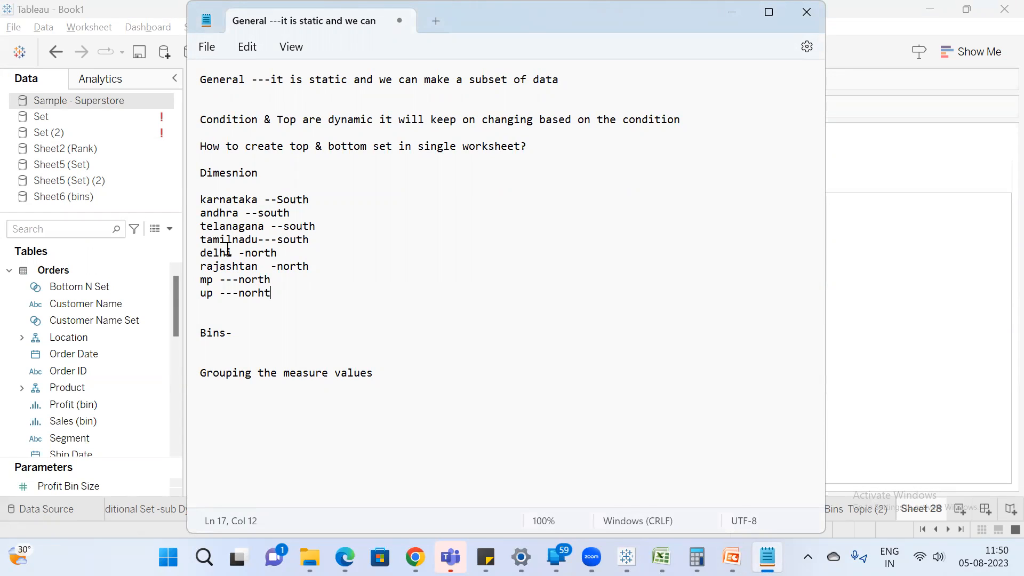
In the new Tableau worksheet, search the Superstore fields for "stat" and place State/Province on rows.
{"action": "left_click", "coordinate": [941, 516]}
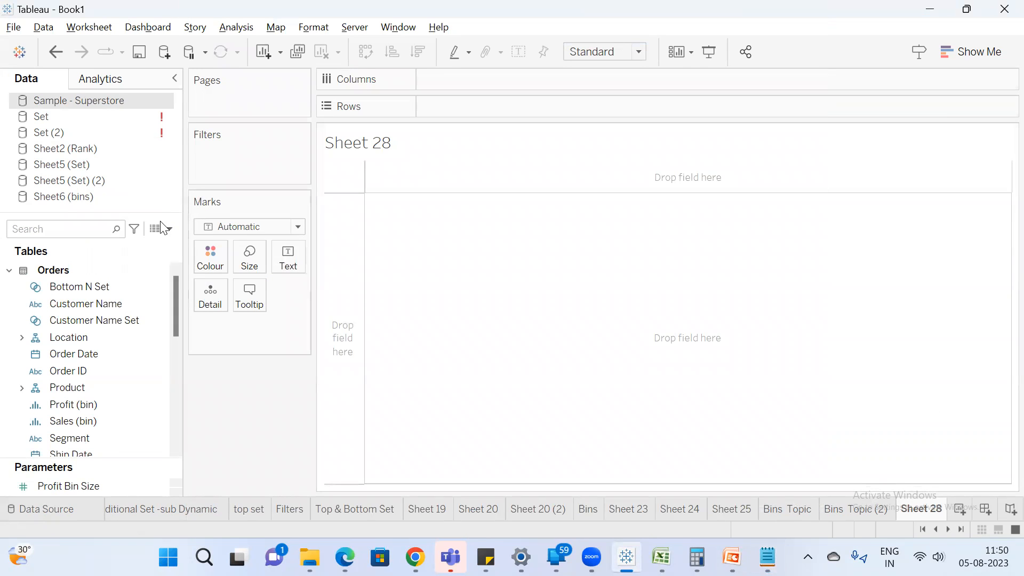
{"action": "left_click_drag", "start_coordinate": [103, 213], "coordinate": [78, 114]}
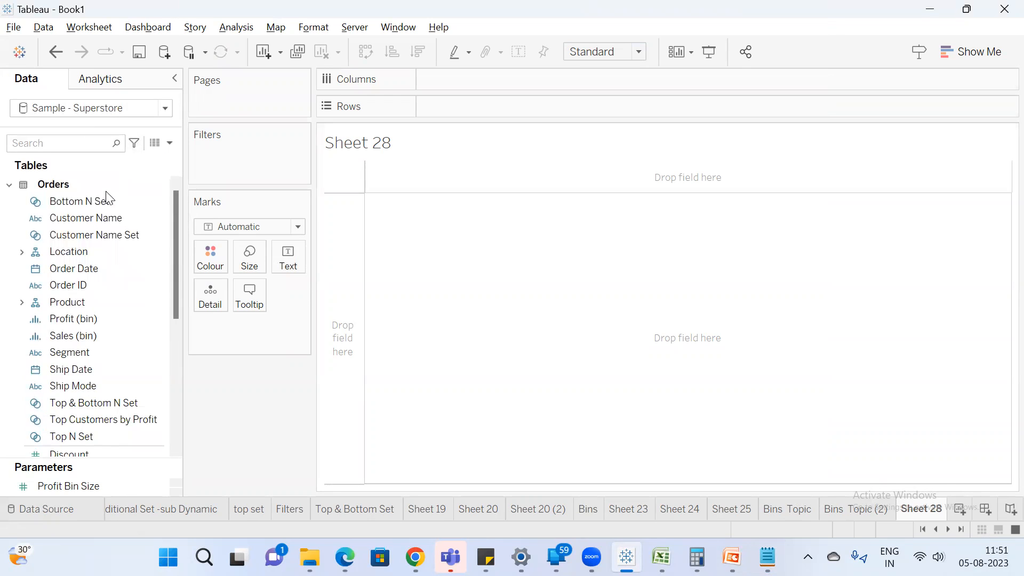
{"action": "left_click", "coordinate": [80, 145]}
{"action": "type", "text": "stat"}
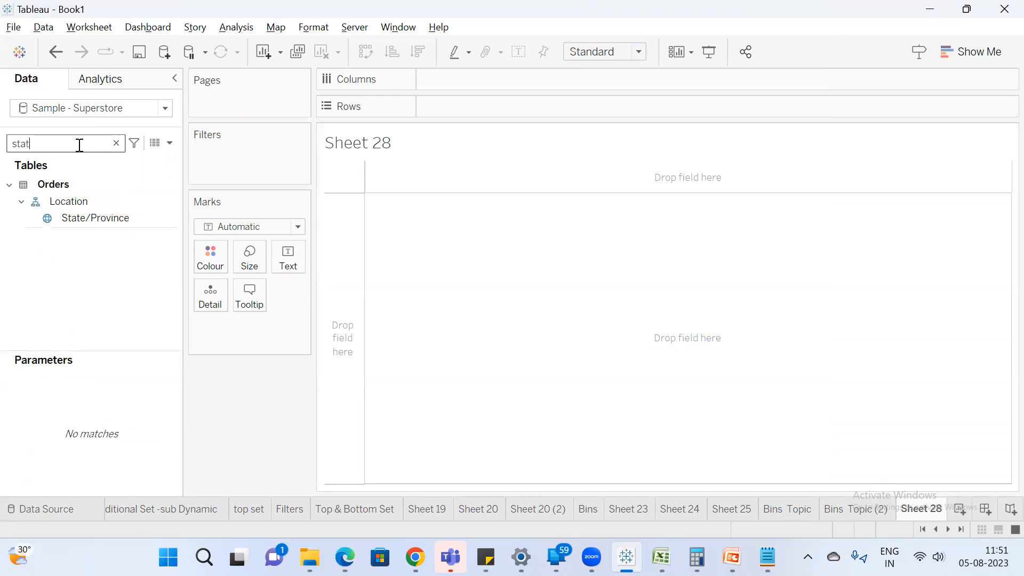
{"action": "left_click_drag", "start_coordinate": [97, 217], "coordinate": [457, 113]}
{"action": "left_click_drag", "start_coordinate": [512, 229], "coordinate": [515, 177]}
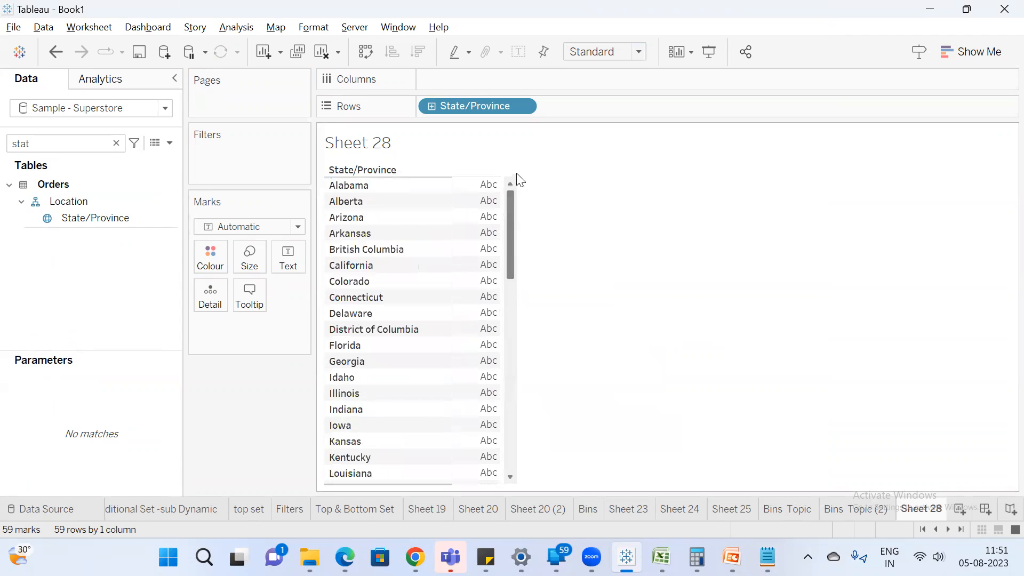
Start creating a group from State/Province and select the members from Alabama through Connecticut.
{"action": "right_click", "coordinate": [106, 216]}
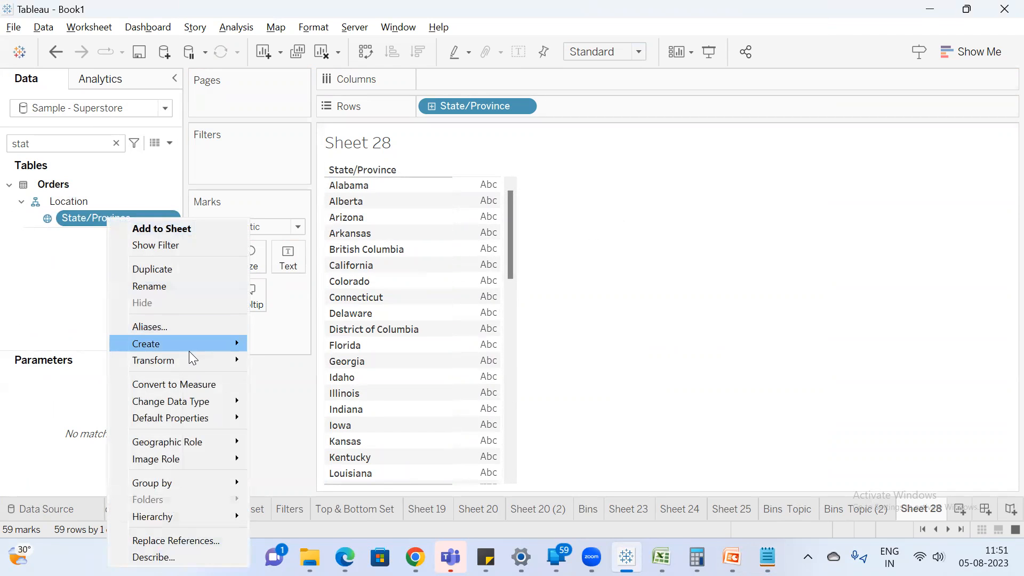
{"action": "mouse_move", "coordinate": [189, 345]}
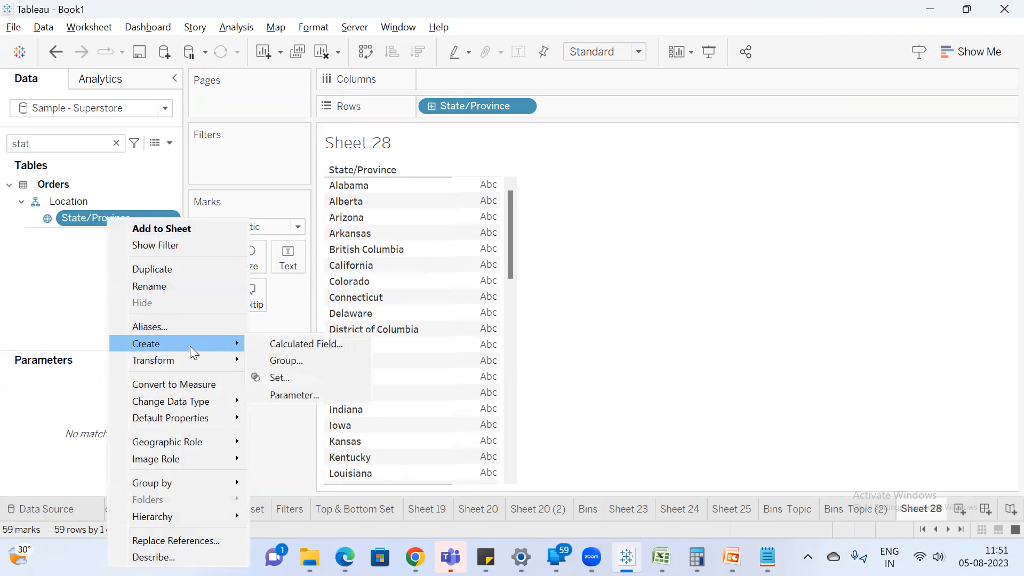
{"action": "left_click", "coordinate": [296, 362]}
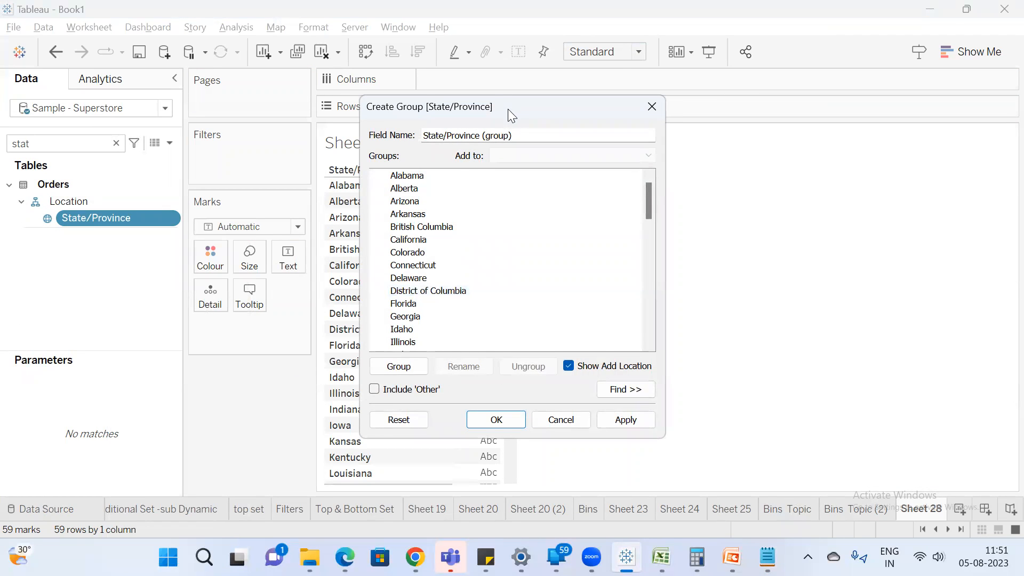
{"action": "left_click_drag", "start_coordinate": [508, 108], "coordinate": [447, 94]}
{"action": "left_click_drag", "start_coordinate": [425, 158], "coordinate": [363, 195]}
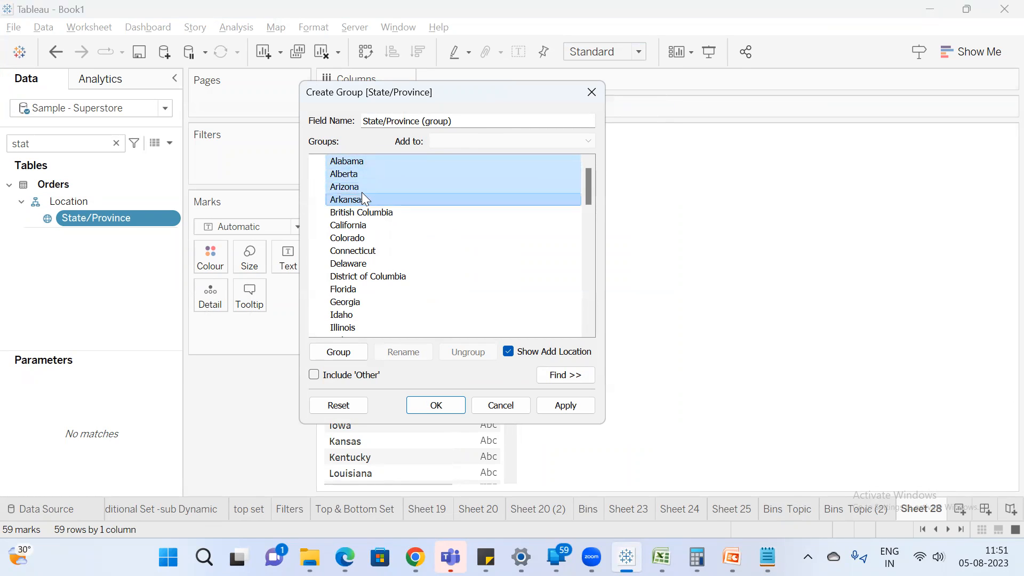
{"action": "left_click", "coordinate": [366, 237], "text": "ctrl"}
{"action": "left_click", "coordinate": [356, 225], "text": "ctrl"}
{"action": "left_click", "coordinate": [358, 213], "text": "ctrl"}
{"action": "left_click", "coordinate": [363, 250], "text": "ctrl"}
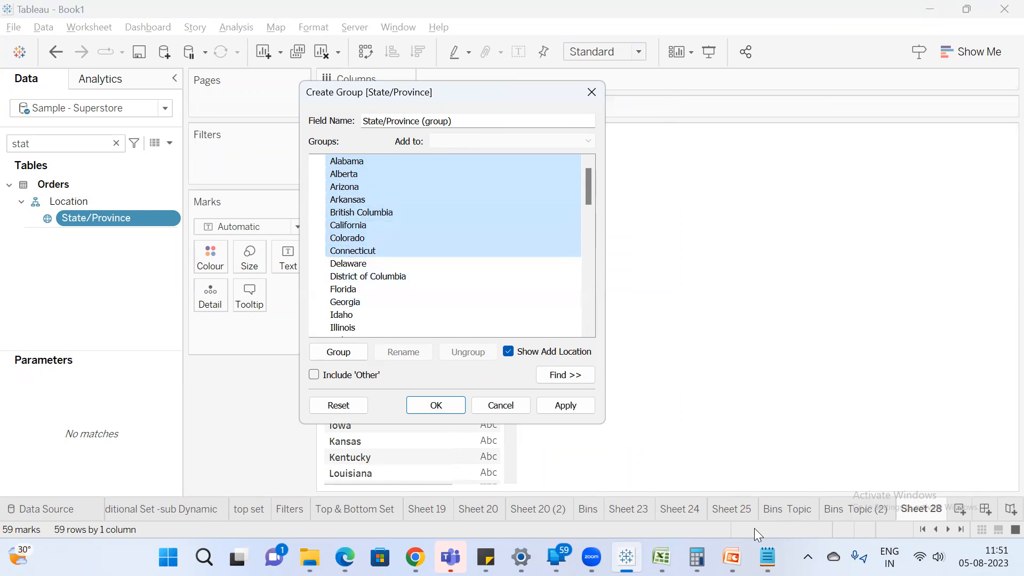
Copy the state and region list from Notepad into a new Excel sheet and widen column A to fit.
{"action": "left_click", "coordinate": [666, 552]}
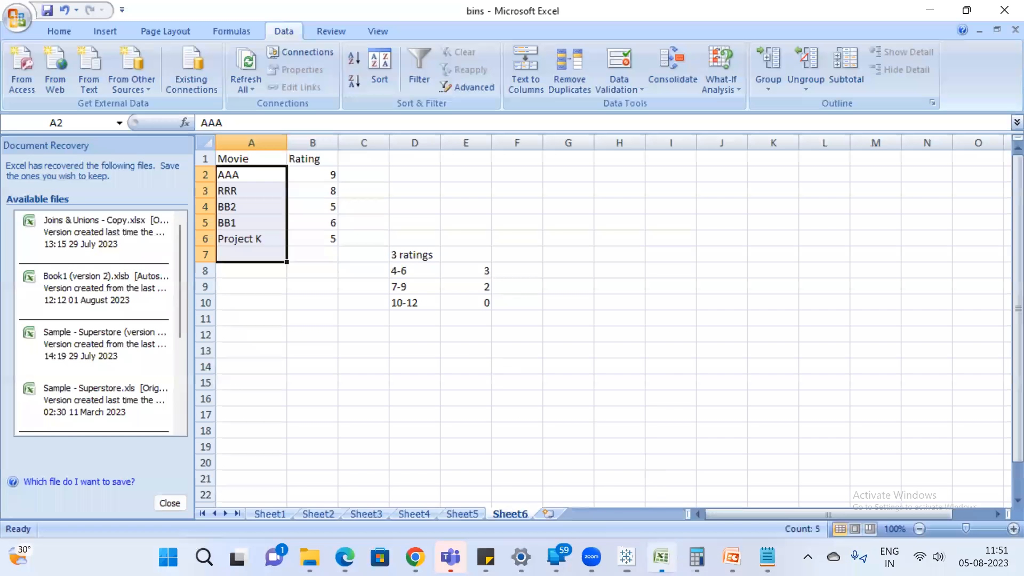
{"action": "left_click", "coordinate": [766, 557]}
{"action": "left_click_drag", "start_coordinate": [286, 293], "coordinate": [174, 202]}
{"action": "key", "text": "ctrl+c"}
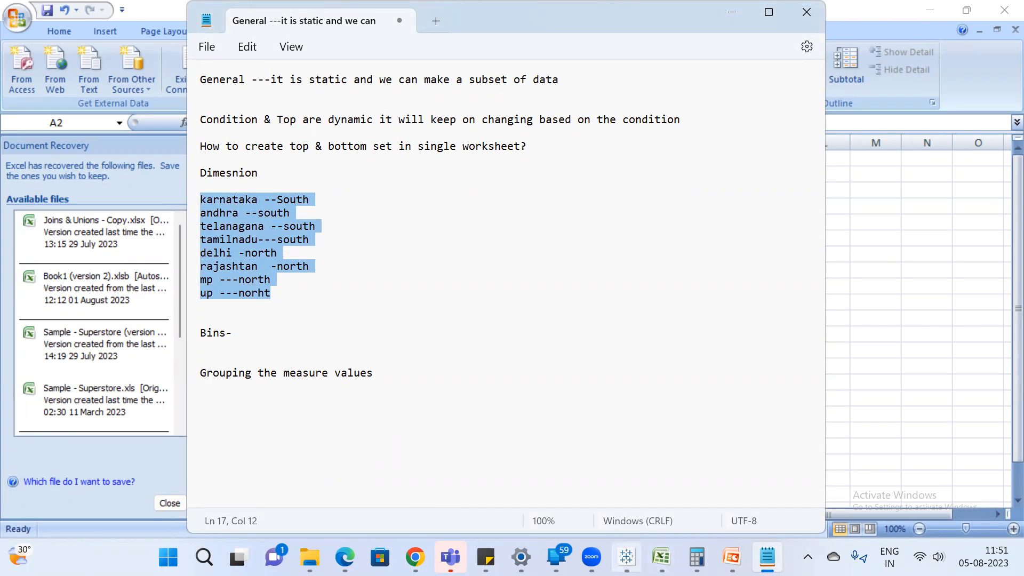
{"action": "left_click", "coordinate": [662, 557]}
{"action": "left_click", "coordinate": [550, 515]}
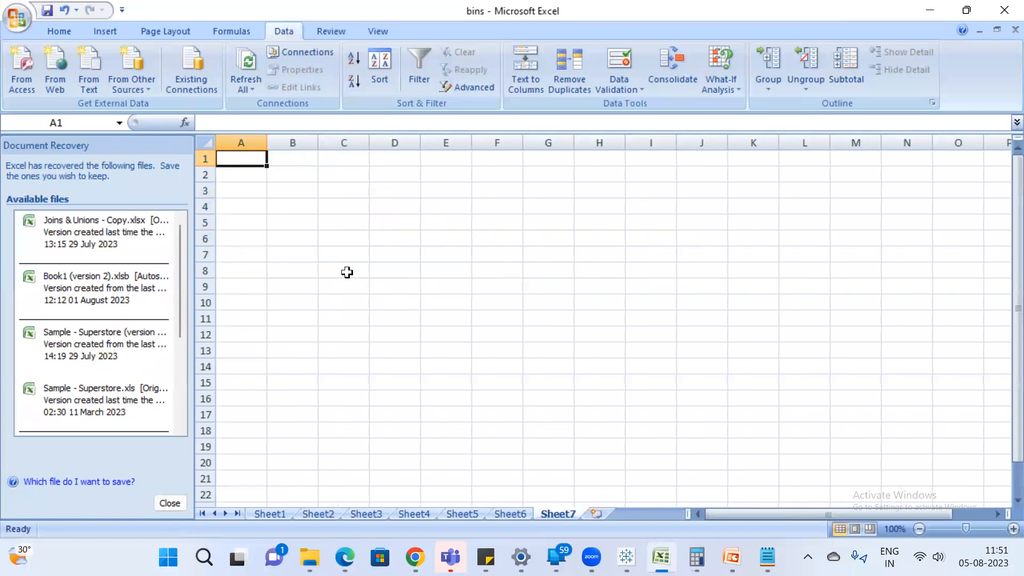
{"action": "key", "text": "ctrl+v"}
{"action": "left_click_drag", "start_coordinate": [268, 142], "coordinate": [379, 142]}
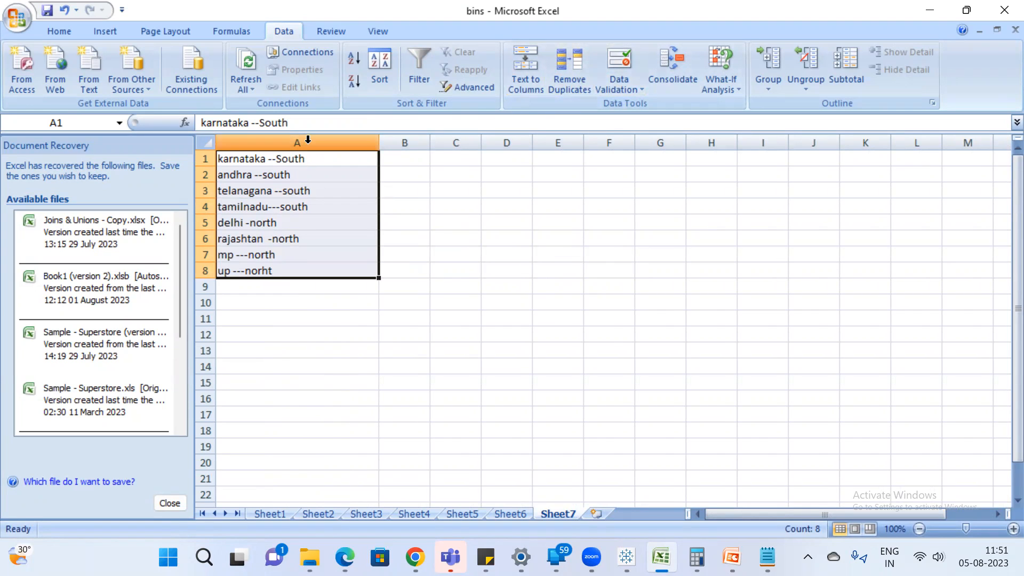
Split the pasted list in column A into columns using the custom delimiter "-".
{"action": "left_click", "coordinate": [525, 81]}
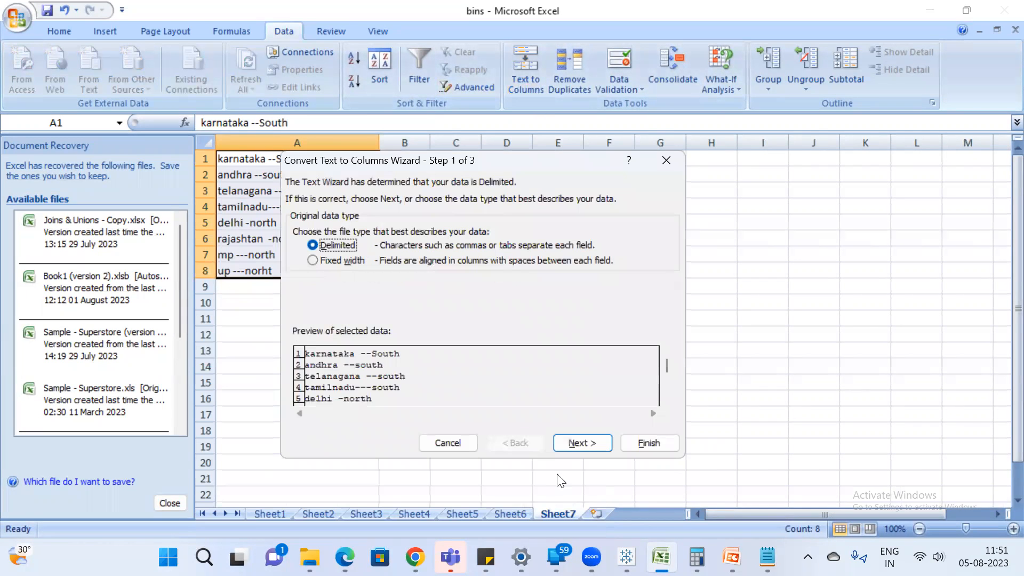
{"action": "left_click", "coordinate": [578, 442]}
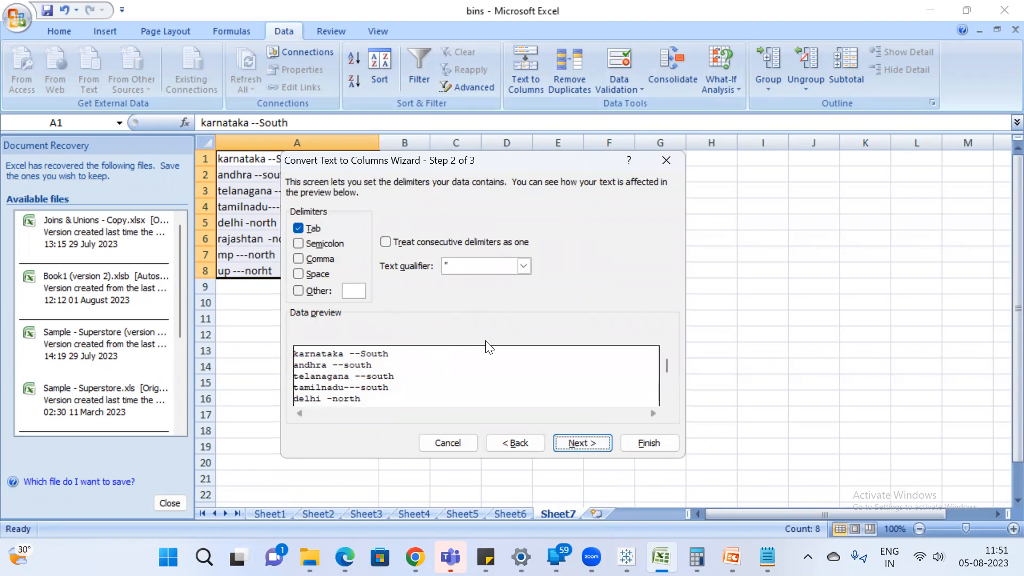
{"action": "left_click", "coordinate": [316, 290]}
{"action": "type", "text": "-"}
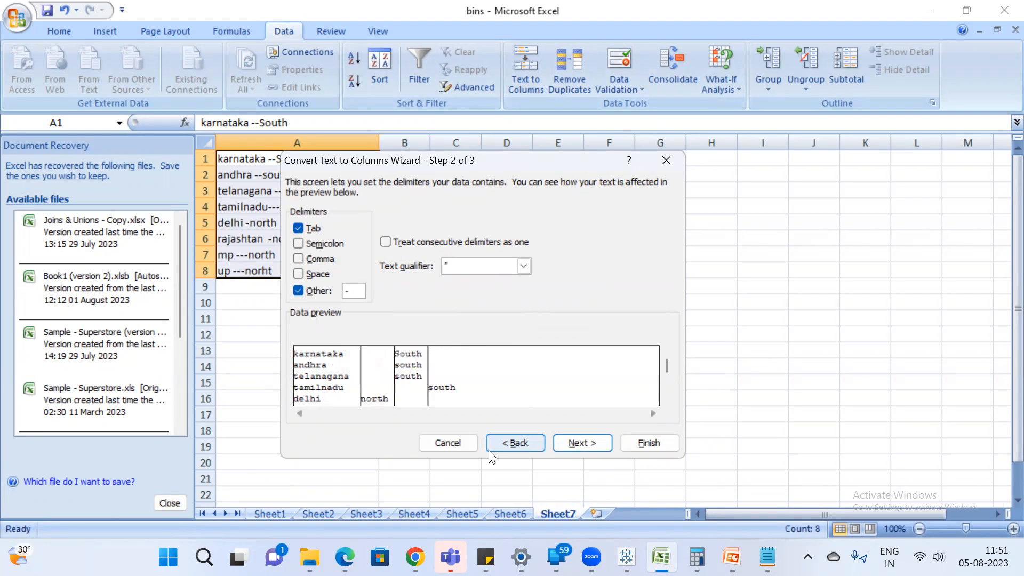
{"action": "left_click", "coordinate": [572, 446]}
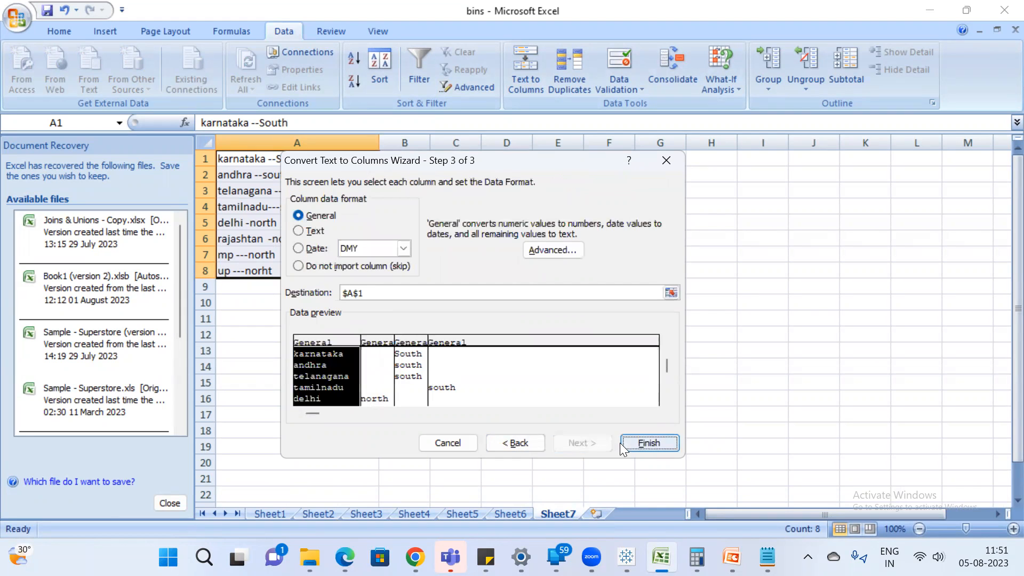
{"action": "left_click", "coordinate": [649, 445]}
{"action": "left_click", "coordinate": [435, 298]}
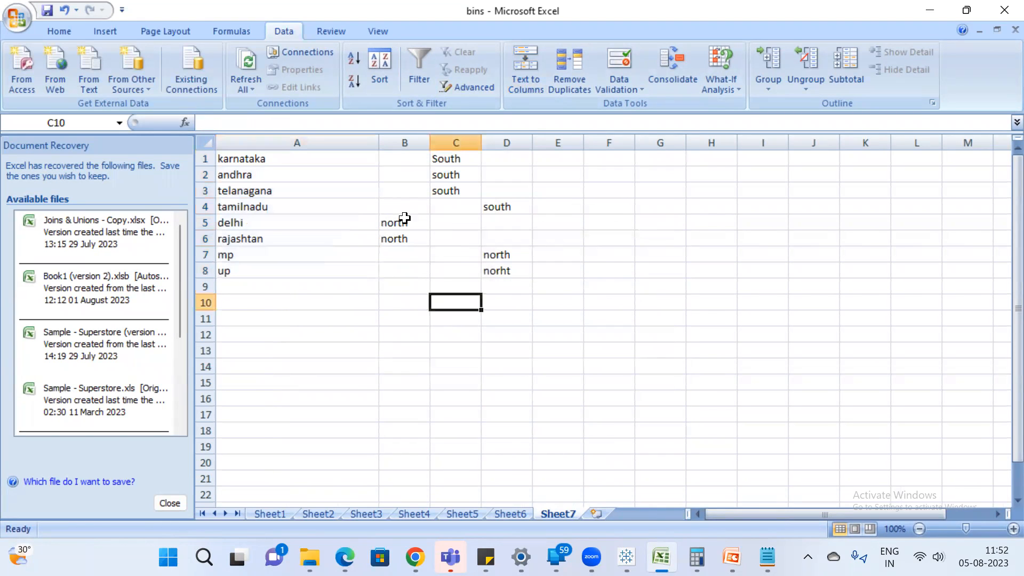
Remove the region values from columns B to D, keeping only the state names.
{"action": "left_click", "coordinate": [403, 142]}
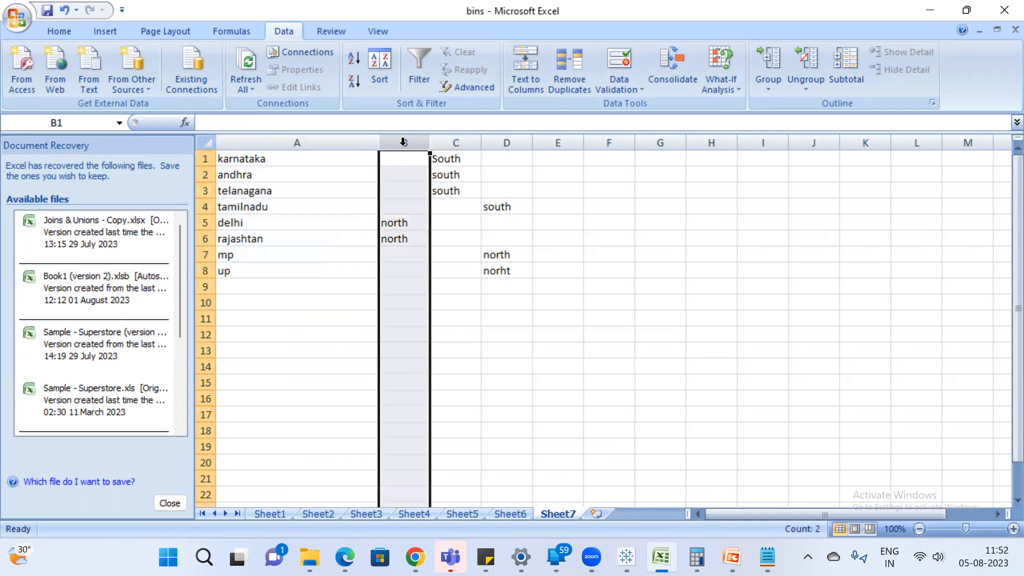
{"action": "left_click_drag", "start_coordinate": [422, 137], "coordinate": [504, 143]}
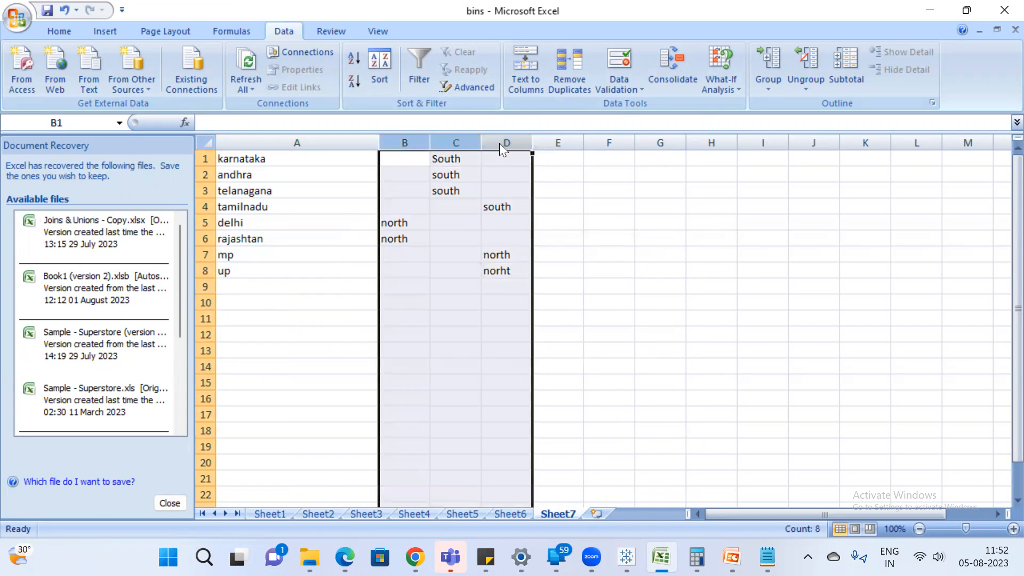
{"action": "right_click", "coordinate": [503, 143]}
{"action": "left_click", "coordinate": [564, 249]}
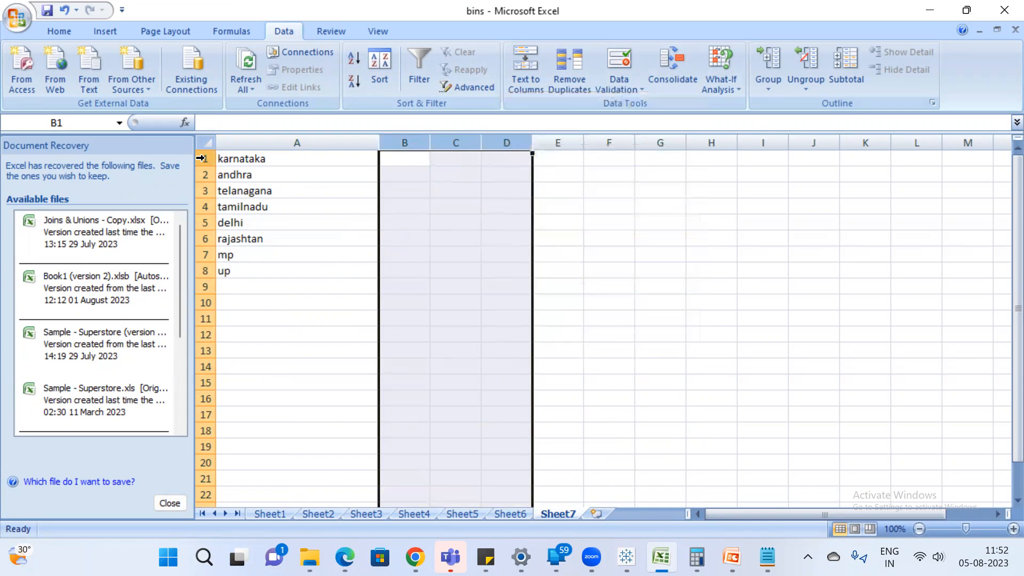
Insert a row above the state names and enter the header "State" in A1.
{"action": "right_click", "coordinate": [205, 159]}
{"action": "left_click", "coordinate": [274, 240]}
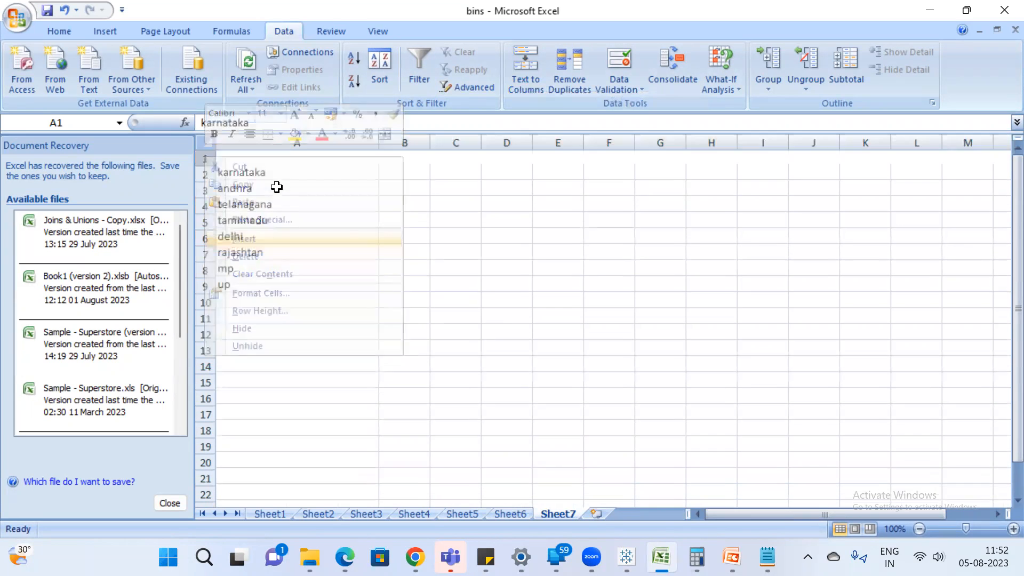
{"action": "left_click", "coordinate": [281, 160]}
{"action": "type", "text": "State"}
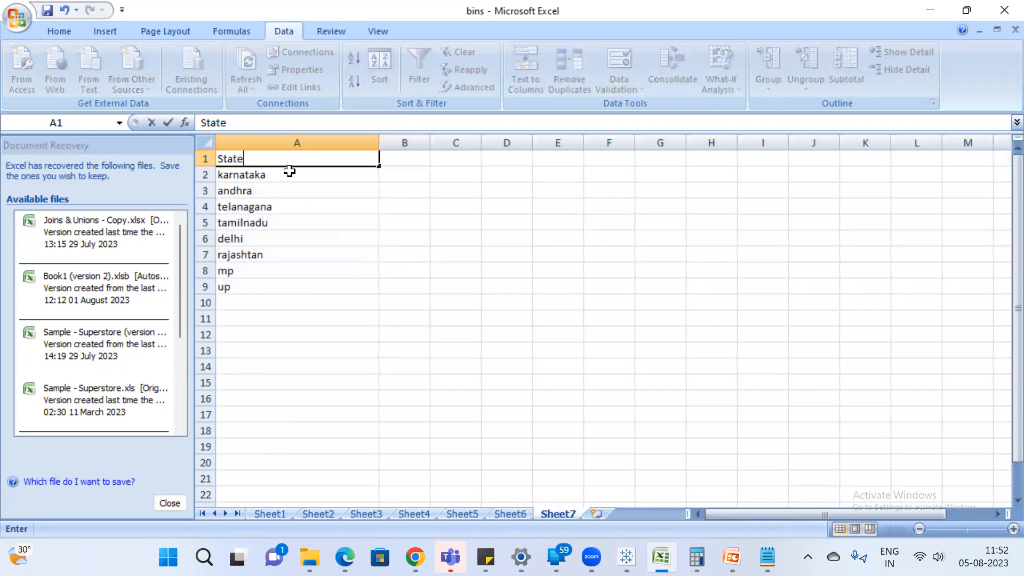
{"action": "left_click", "coordinate": [269, 259]}
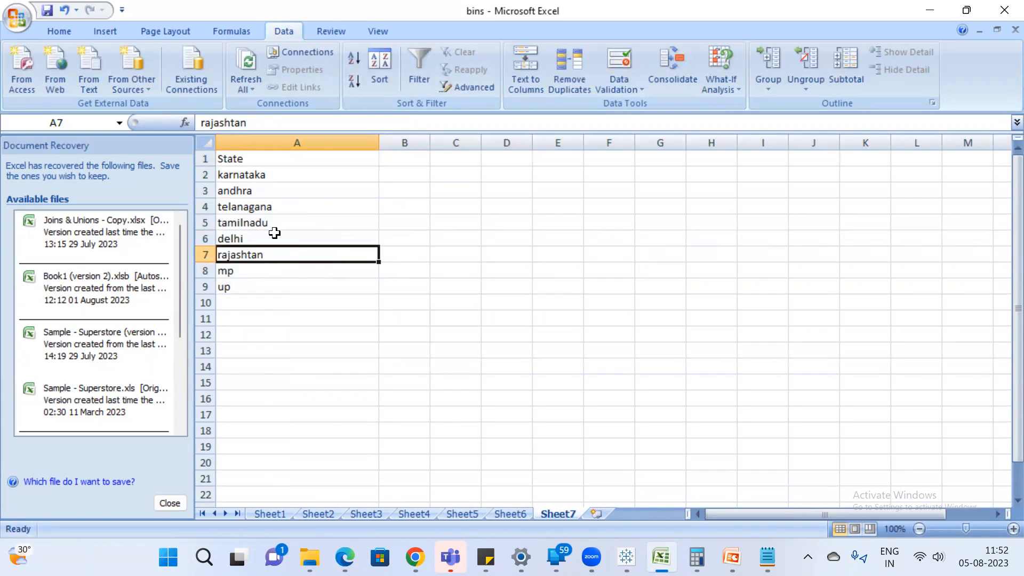
Complete the state name in A3 so it reads "andhra pradesh".
{"action": "left_click", "coordinate": [262, 190]}
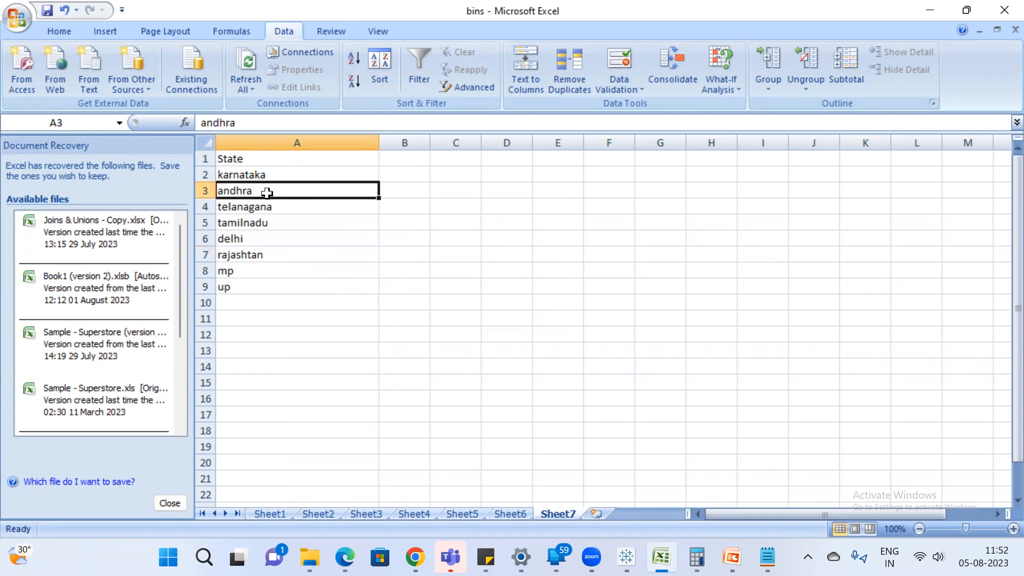
{"action": "double_click", "coordinate": [269, 194]}
{"action": "type", "text": "pradesh"}
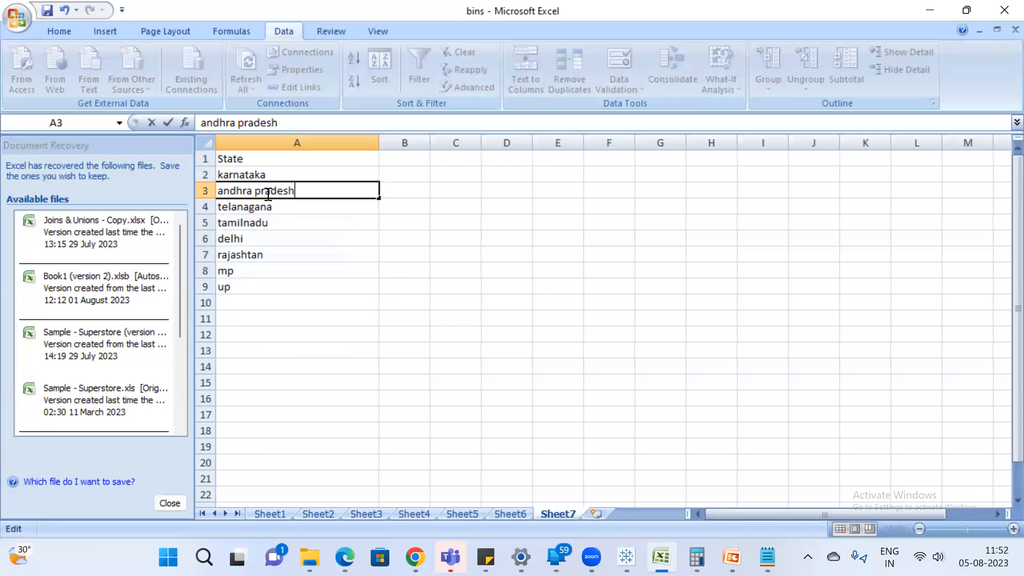
Replace the abbreviation in A8 with the full state name "madhya pradesh".
{"action": "left_click", "coordinate": [255, 271]}
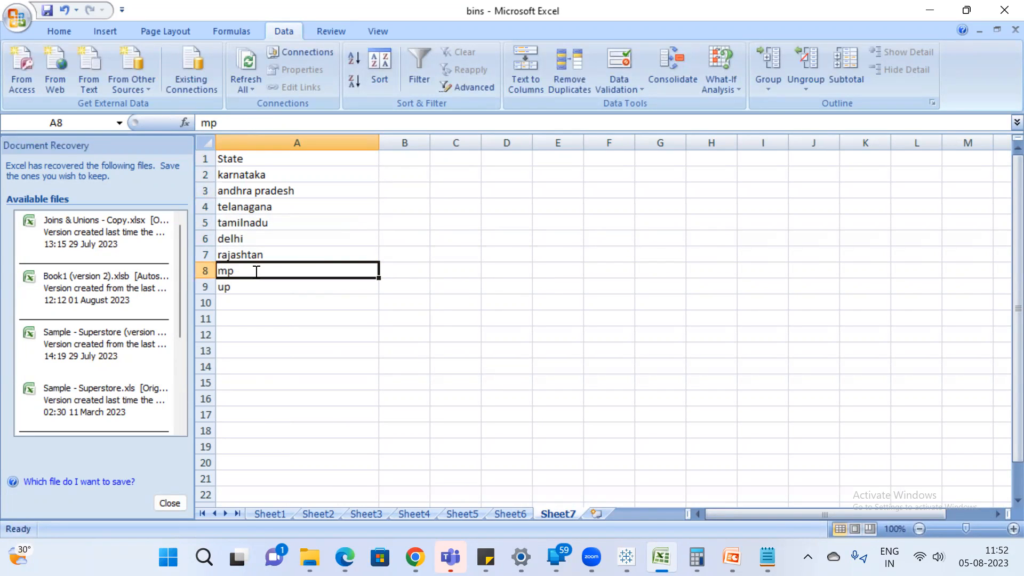
{"action": "type", "text": "madhr"}
{"action": "key", "text": "BackSpace"}
{"action": "type", "text": "ya p"}
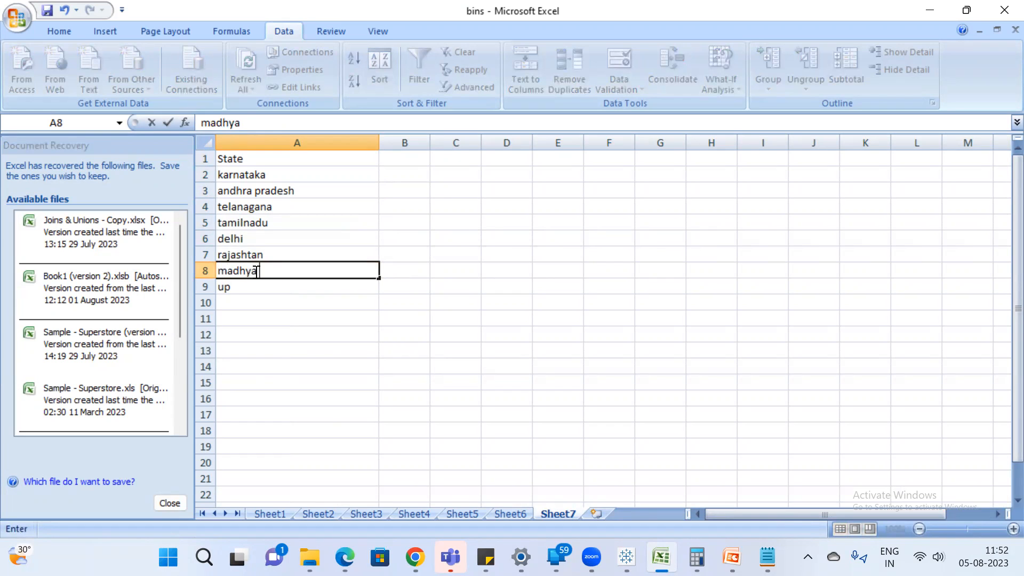
{"action": "key", "text": "BackSpace"}
{"action": "key", "text": "BackSpace"}
{"action": "type", "text": "pradh"}
{"action": "key", "text": "BackSpace"}
{"action": "type", "text": "esh"}
{"action": "key", "text": "Return"}
Replace the abbreviation in A9 with the full state name "uttar pradesh".
{"action": "type", "text": "utta"}
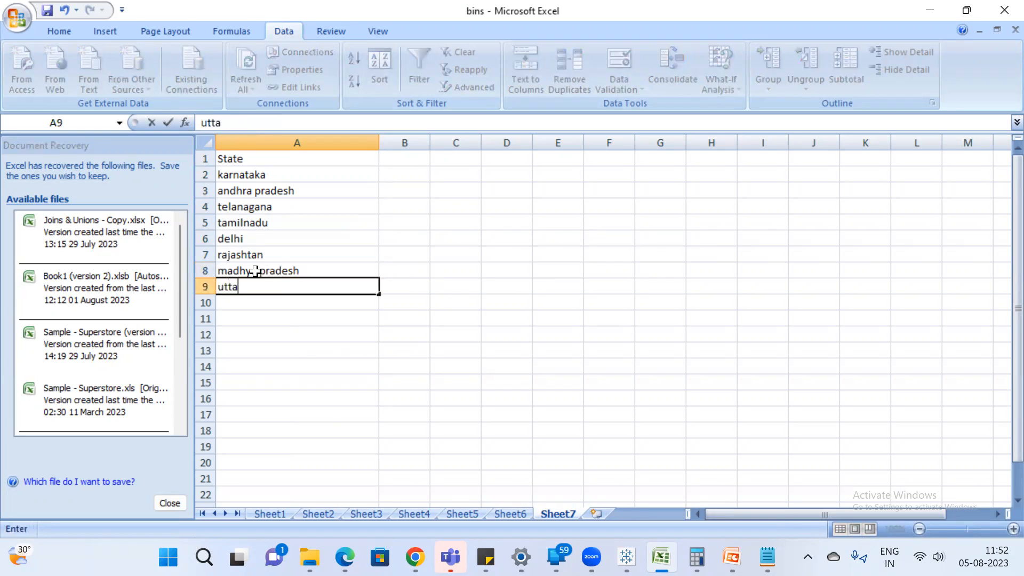
{"action": "type", "text": "r pradesh"}
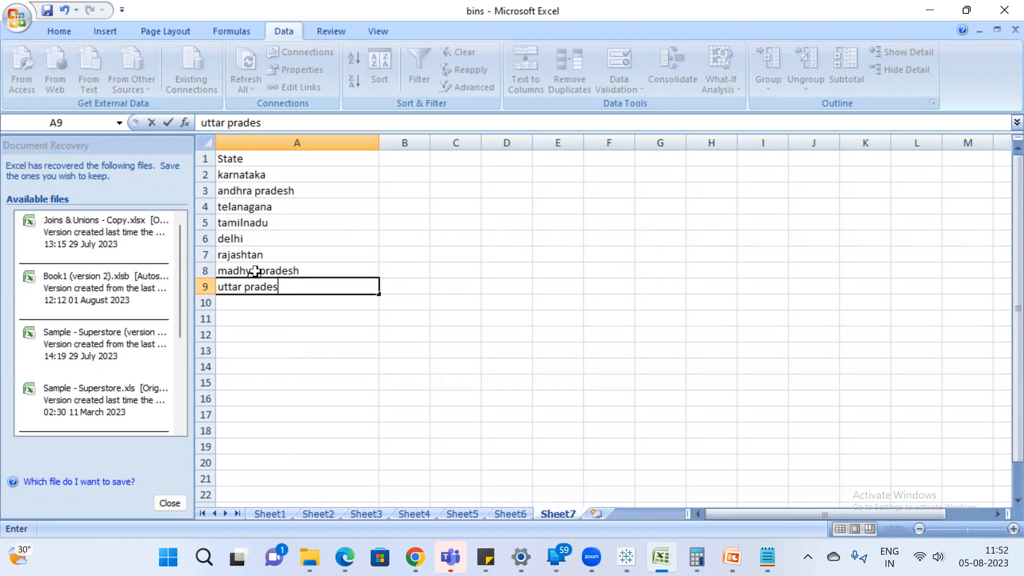
{"action": "key", "text": "Return"}
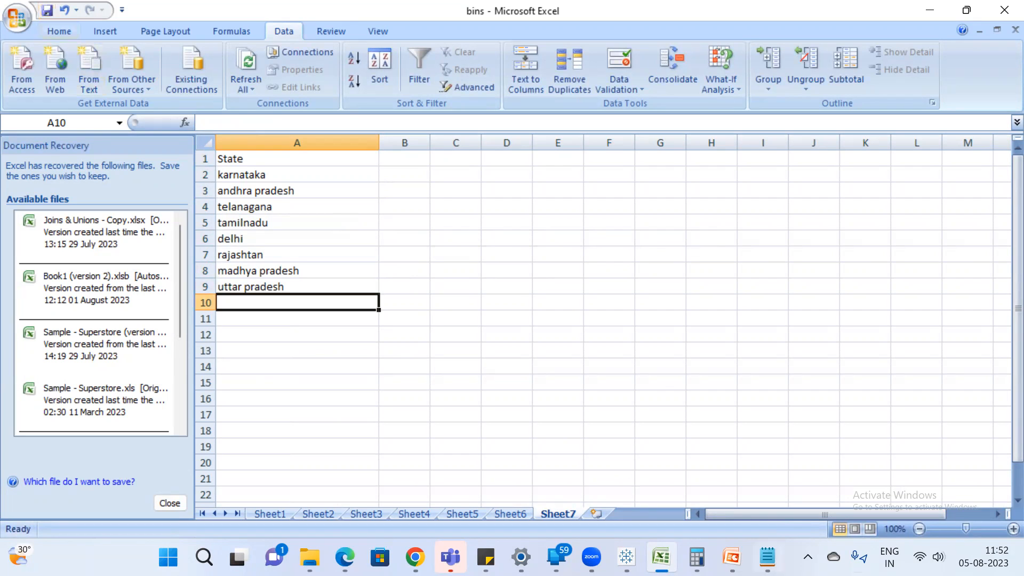
Save a copy of the workbook on New Volume (D:) as an Excel Workbook named "group".
{"action": "left_click", "coordinate": [15, 18]}
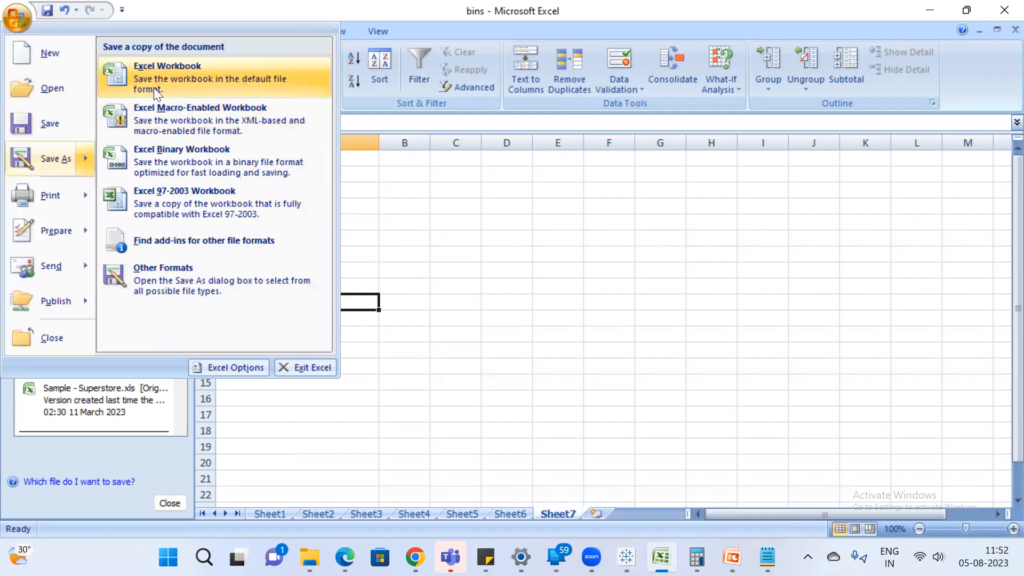
{"action": "left_click", "coordinate": [154, 88]}
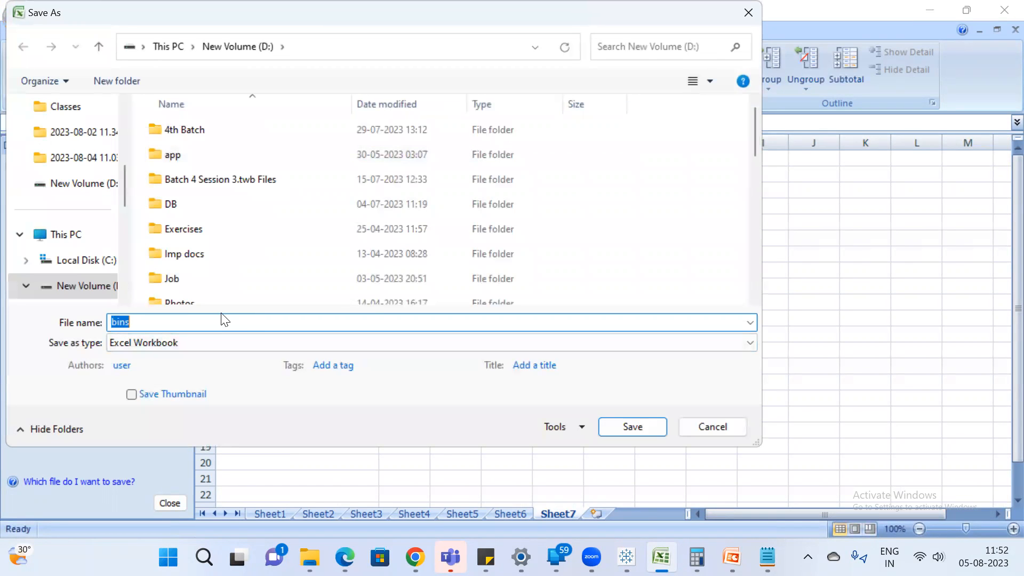
{"action": "type", "text": "gropu"}
{"action": "key", "text": "Return"}
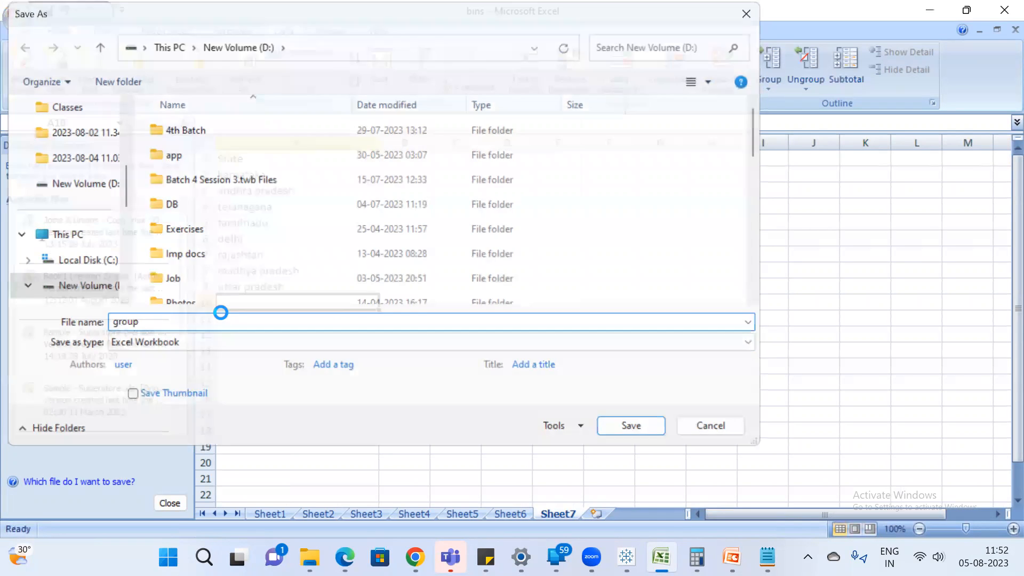
Switch to Tableau, dismiss the unfinished State/Province group and connect to the Excel file "group" as a new data source.
{"action": "left_click", "coordinate": [627, 556]}
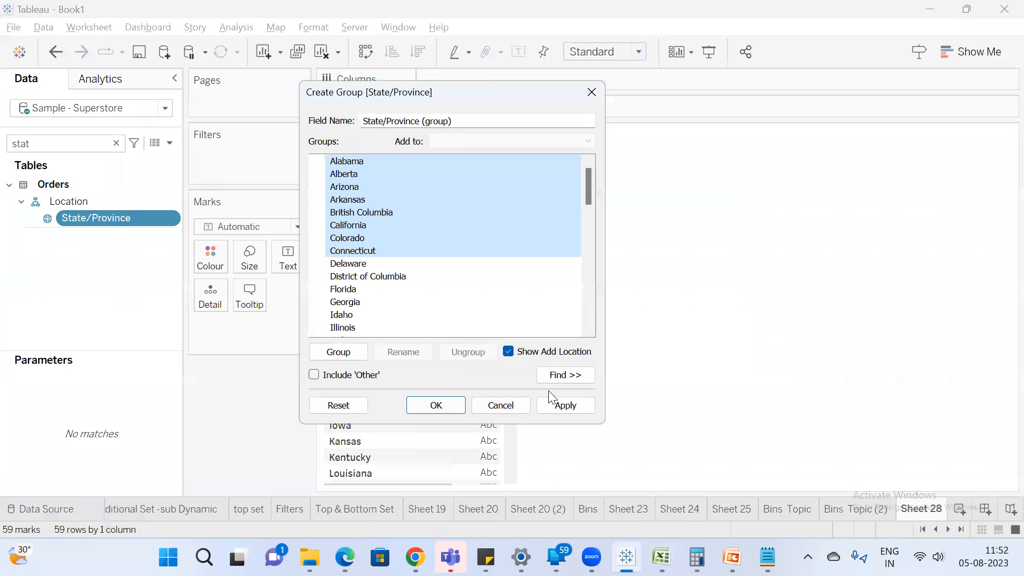
{"action": "left_click", "coordinate": [497, 408]}
{"action": "left_click", "coordinate": [164, 54]}
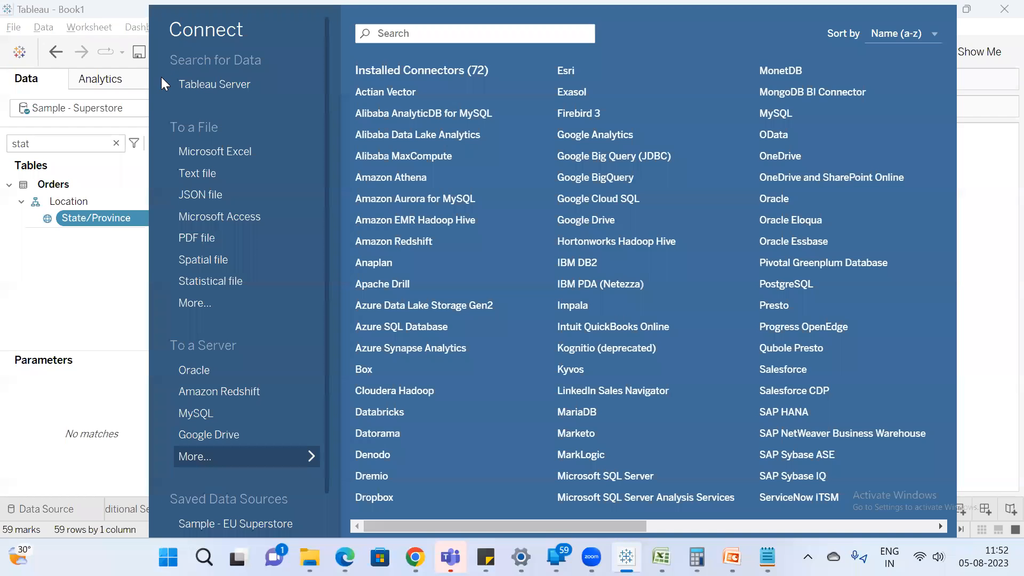
{"action": "left_click", "coordinate": [209, 144]}
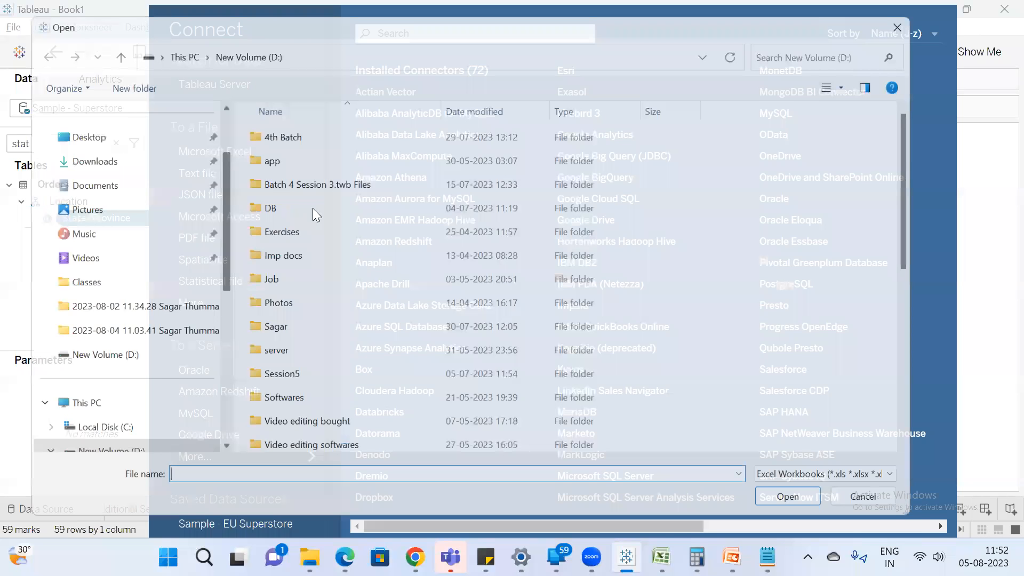
{"action": "left_click", "coordinate": [313, 208]}
{"action": "key", "text": "g"}
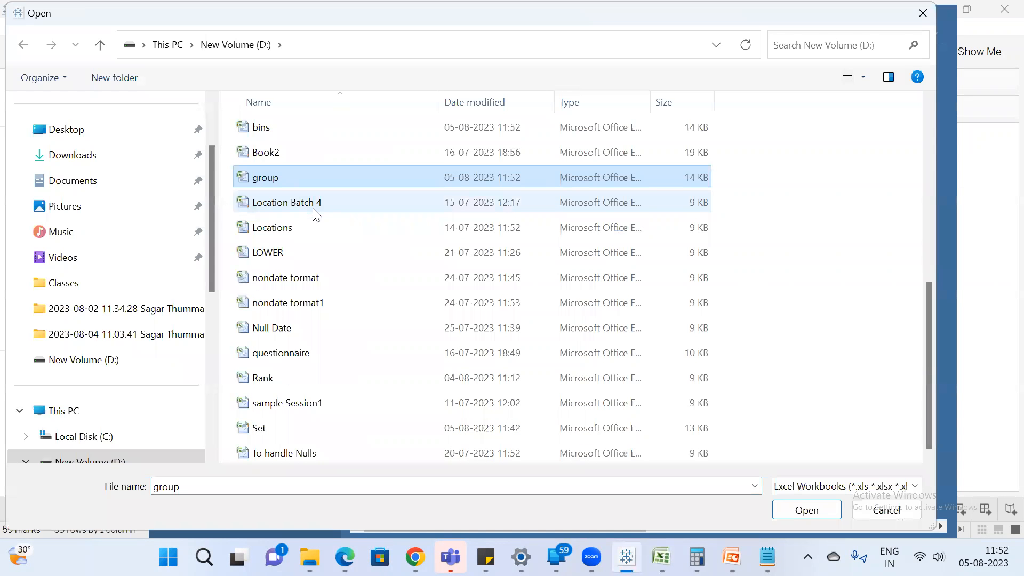
{"action": "double_click", "coordinate": [304, 181]}
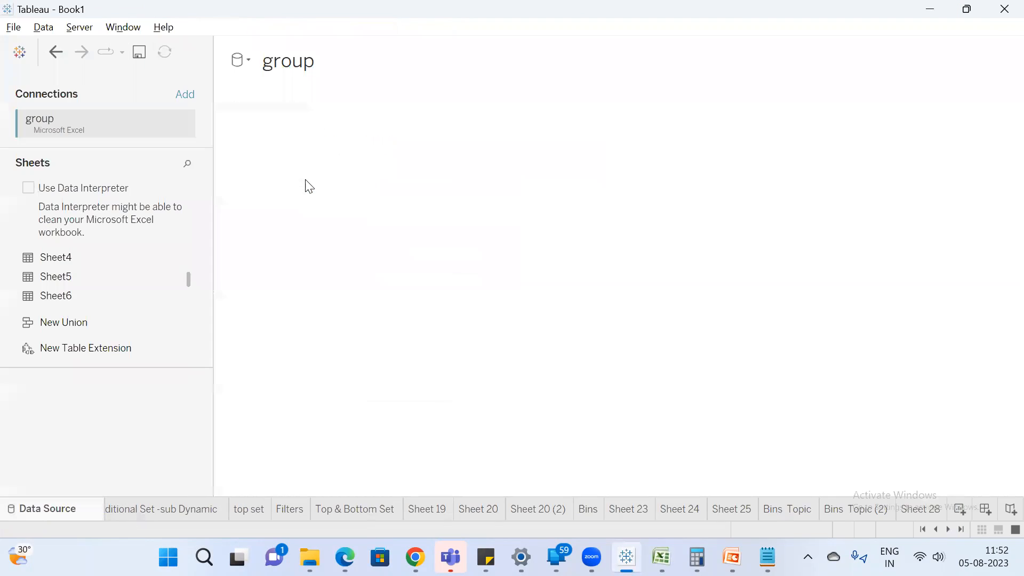
Add the Sheet7 table to the group data source and create a new worksheet.
{"action": "scroll", "coordinate": [159, 293], "scroll_direction": "down", "scroll_amount": 1}
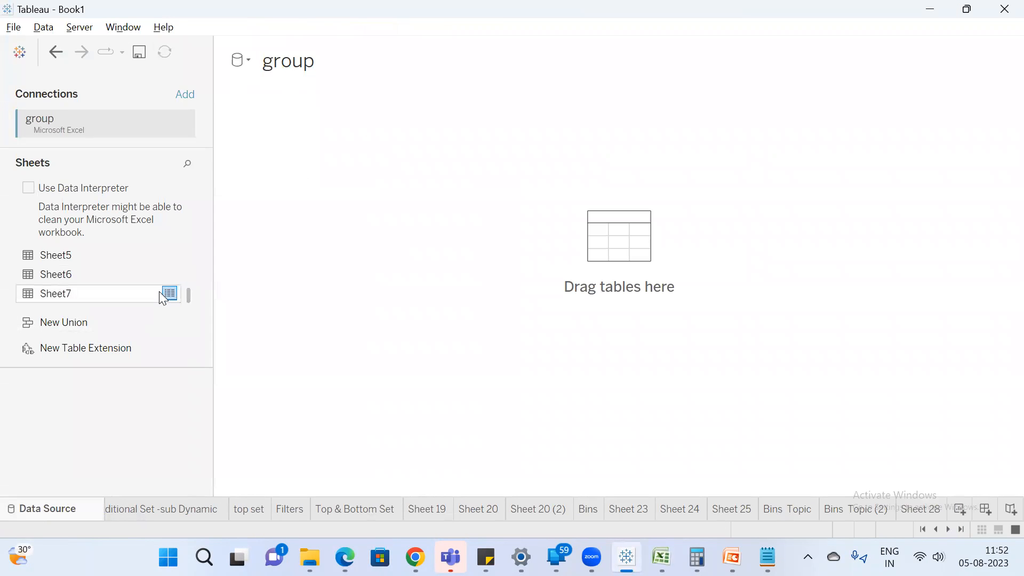
{"action": "double_click", "coordinate": [104, 293]}
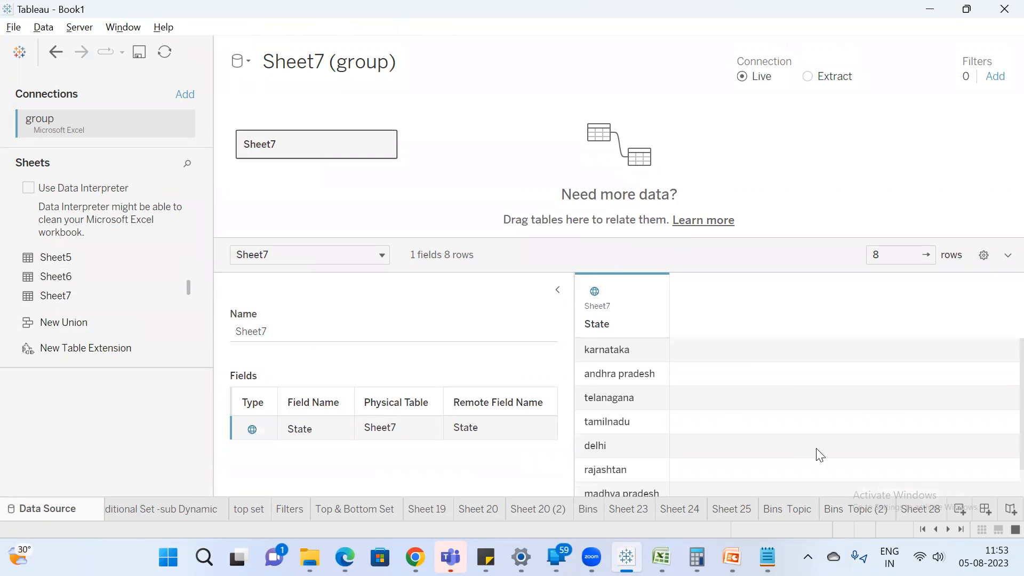
{"action": "left_click", "coordinate": [966, 507]}
Plot the State field on a map and check the state names of its marks.
{"action": "left_click", "coordinate": [62, 185]}
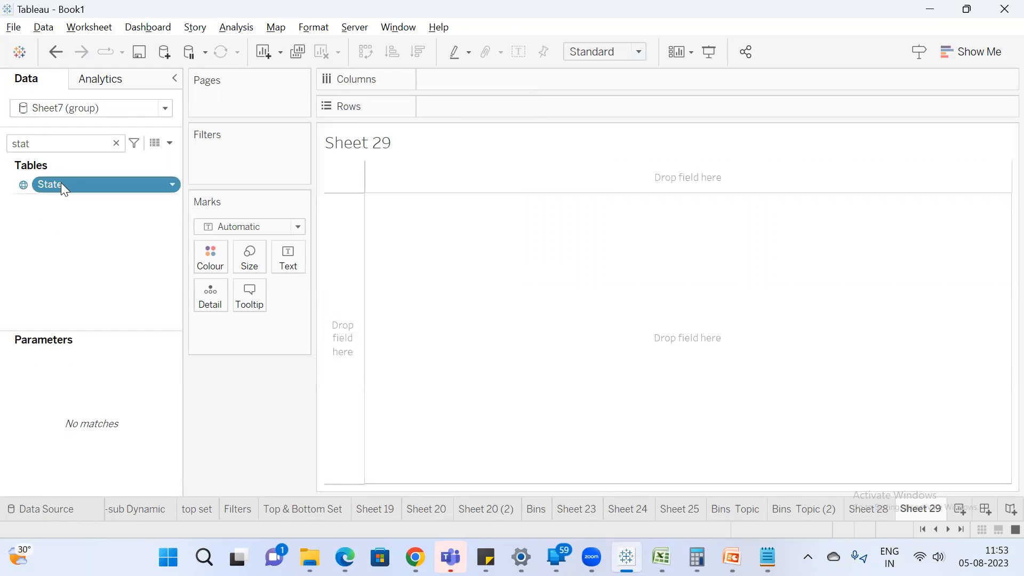
{"action": "double_click", "coordinate": [61, 183]}
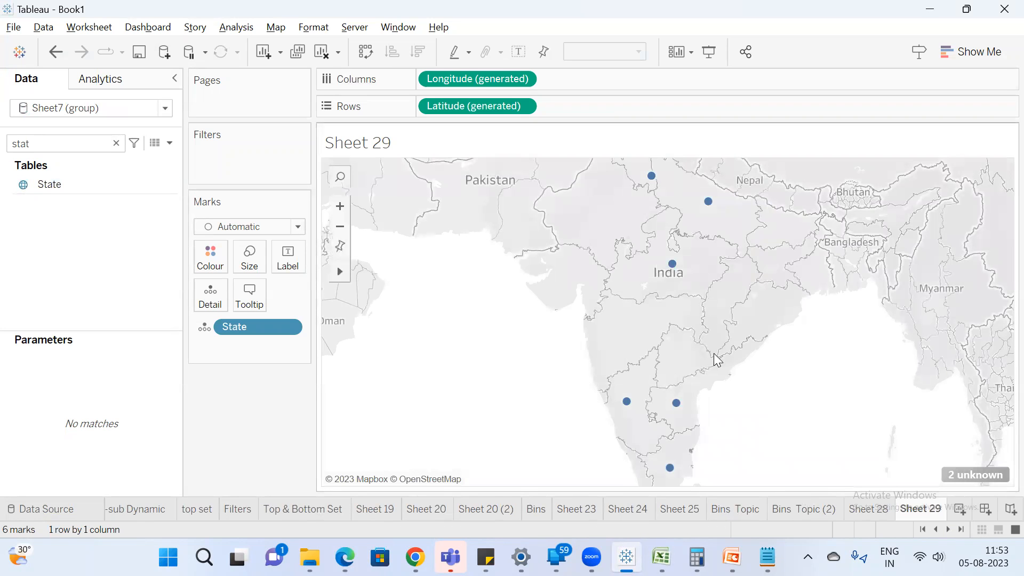
{"action": "mouse_move", "coordinate": [684, 407]}
{"action": "mouse_move", "coordinate": [669, 469]}
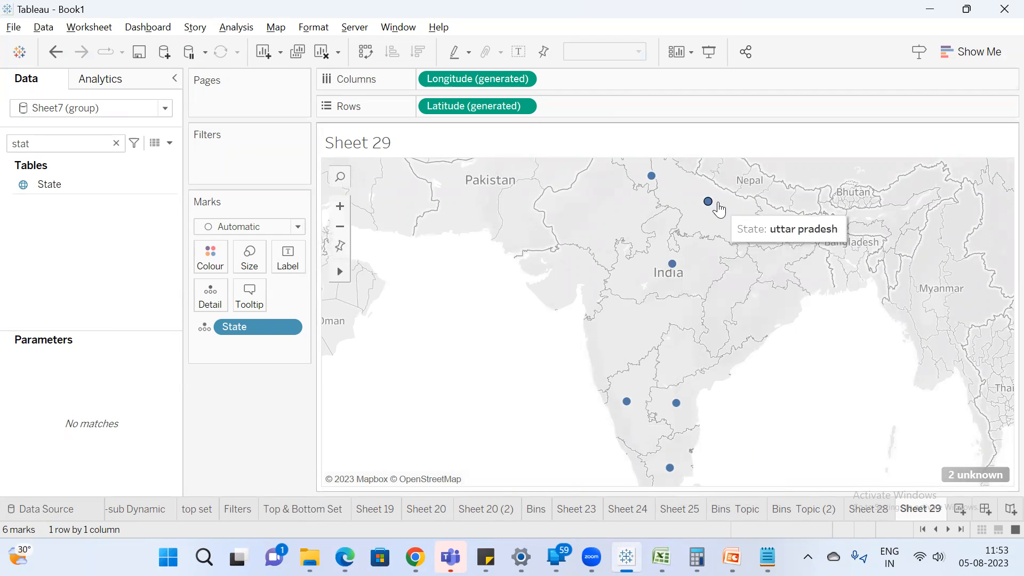
{"action": "left_click", "coordinate": [960, 472]}
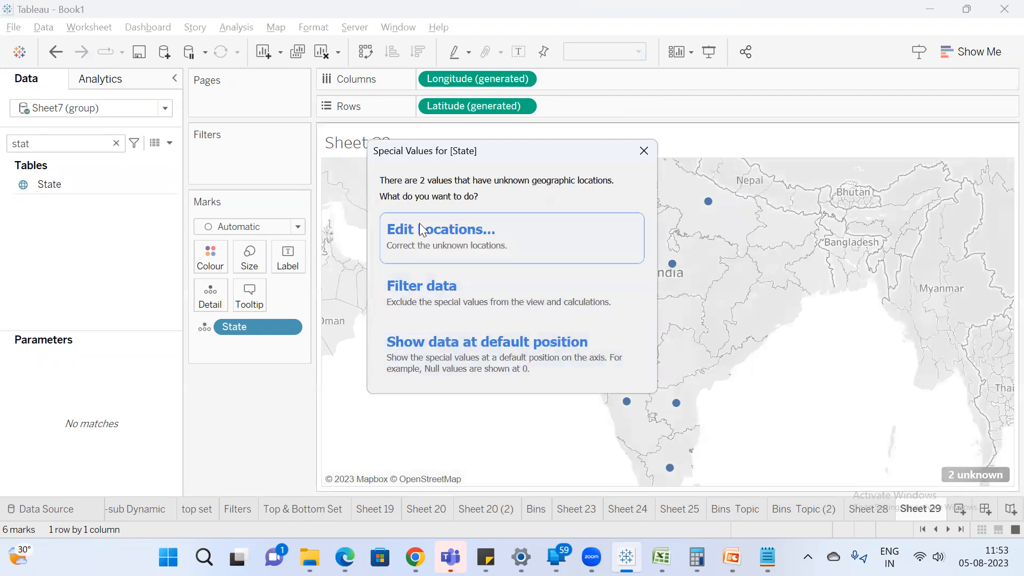
{"action": "left_click", "coordinate": [458, 230]}
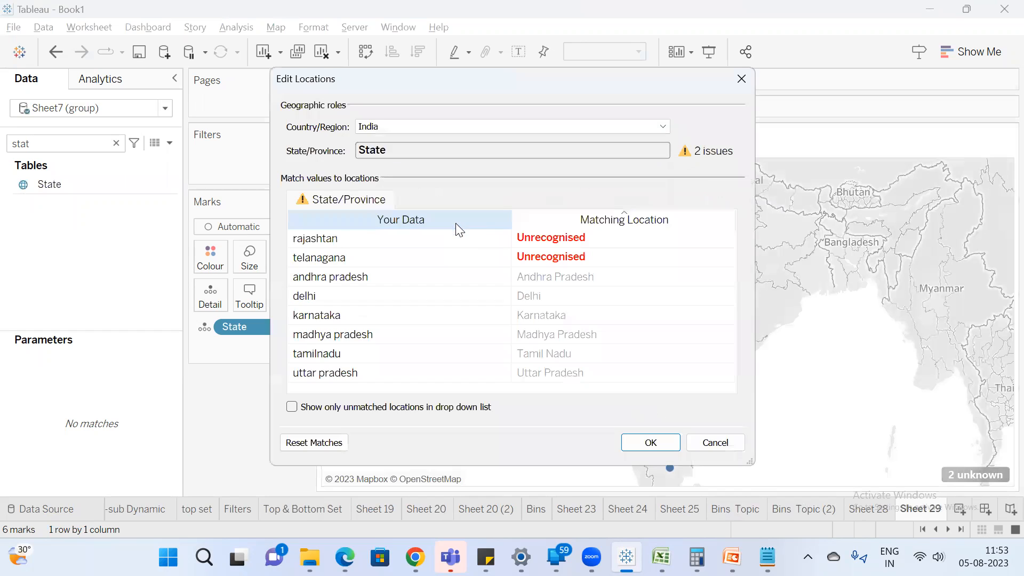
{"action": "left_click", "coordinate": [569, 258]}
{"action": "left_click", "coordinate": [723, 257]}
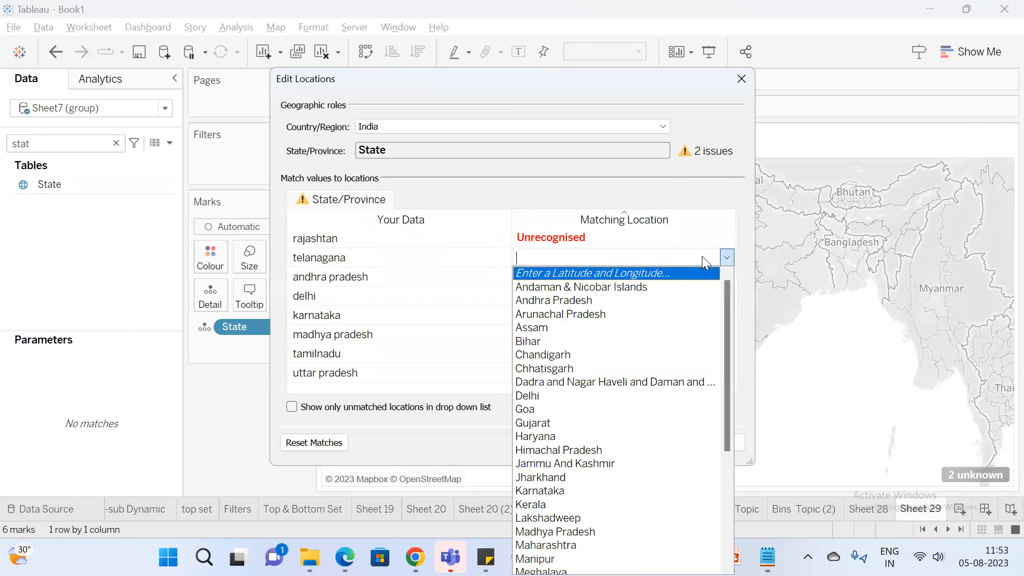
{"action": "type", "text": "te"}
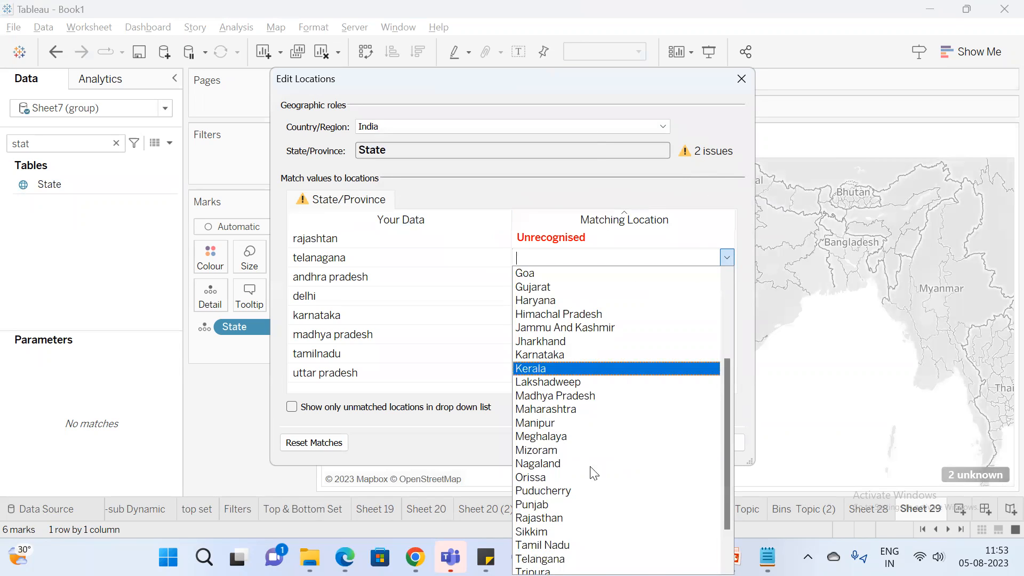
{"action": "scroll", "coordinate": [590, 473], "scroll_direction": "down", "scroll_amount": 2}
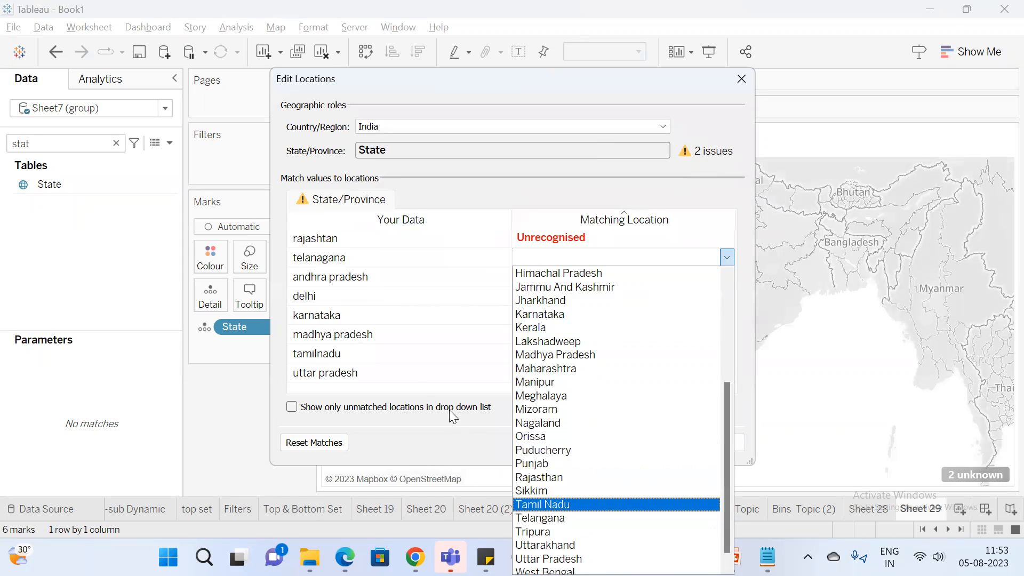
{"action": "left_click", "coordinate": [430, 433]}
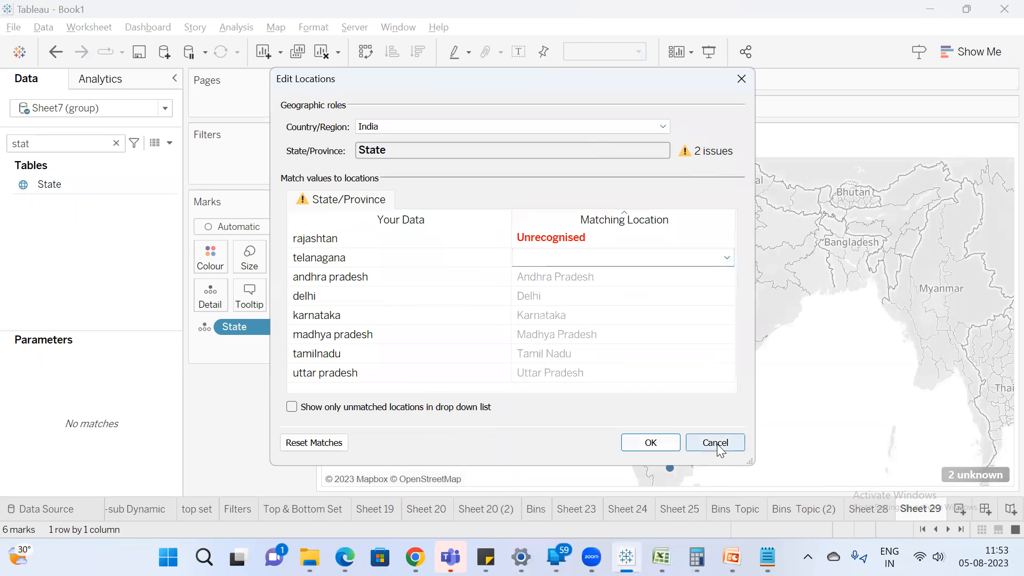
{"action": "left_click", "coordinate": [603, 238]}
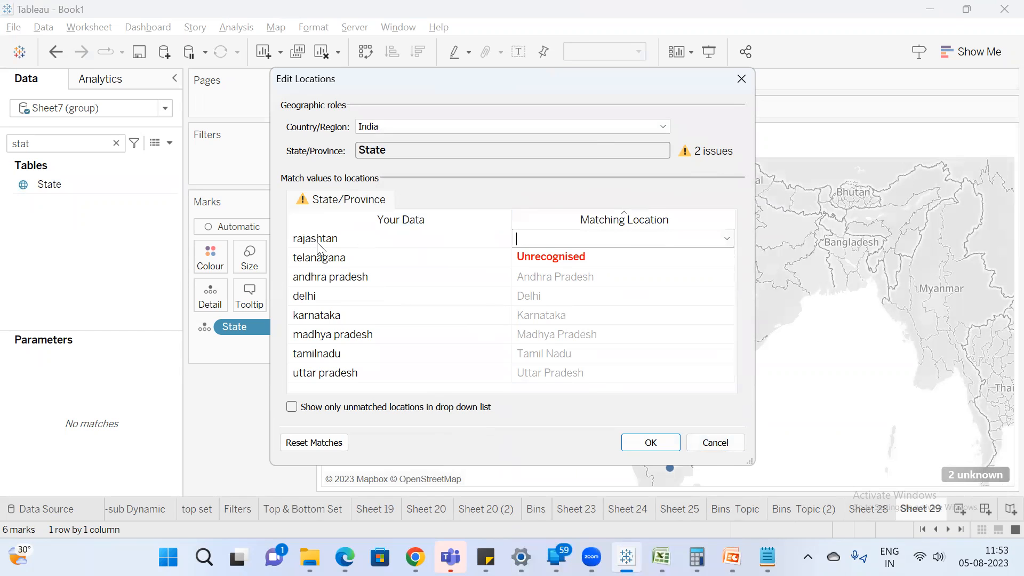
{"action": "left_click", "coordinate": [715, 442]}
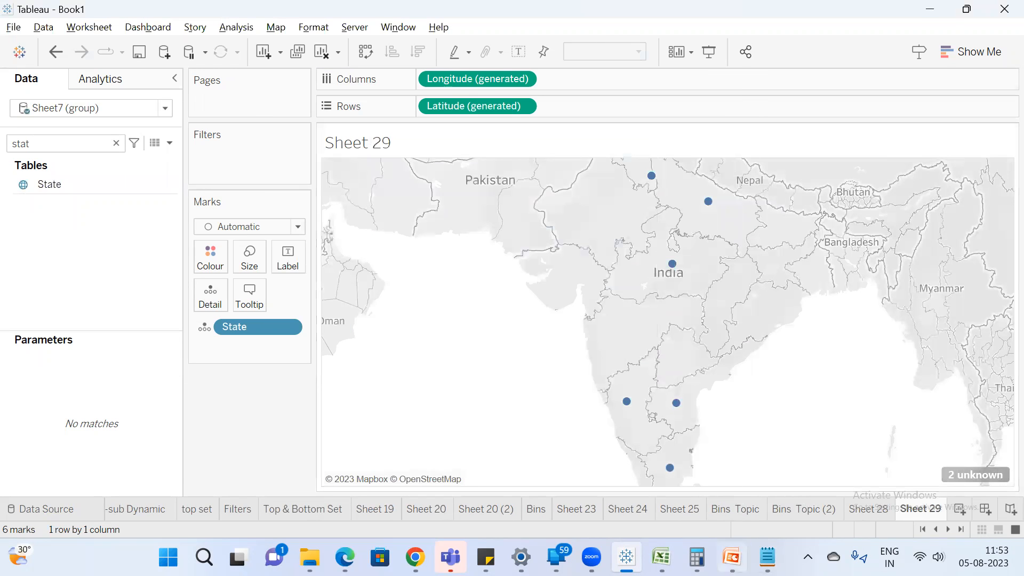
Switch to Excel and correct the misspelled state name in A4 to "telangana".
{"action": "left_click", "coordinate": [662, 556]}
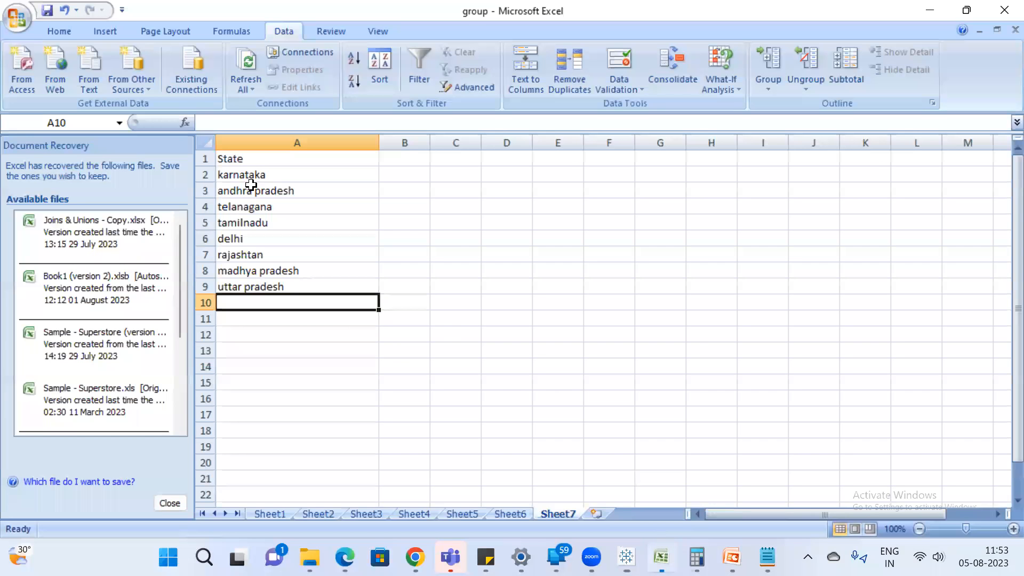
{"action": "left_click", "coordinate": [280, 207]}
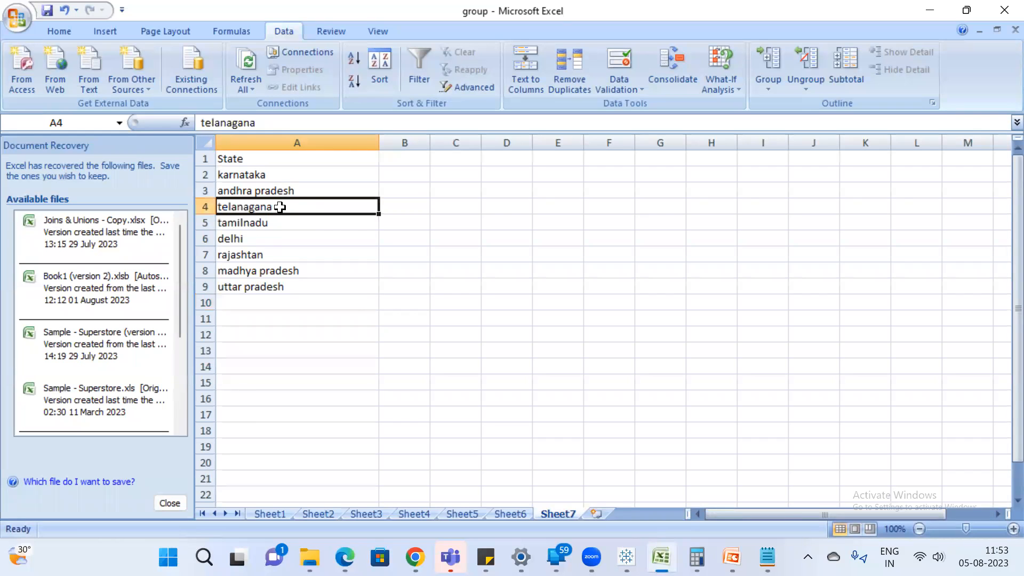
{"action": "type", "text": "T"}
{"action": "key", "text": "BackSpace"}
{"action": "type", "text": "telanga"}
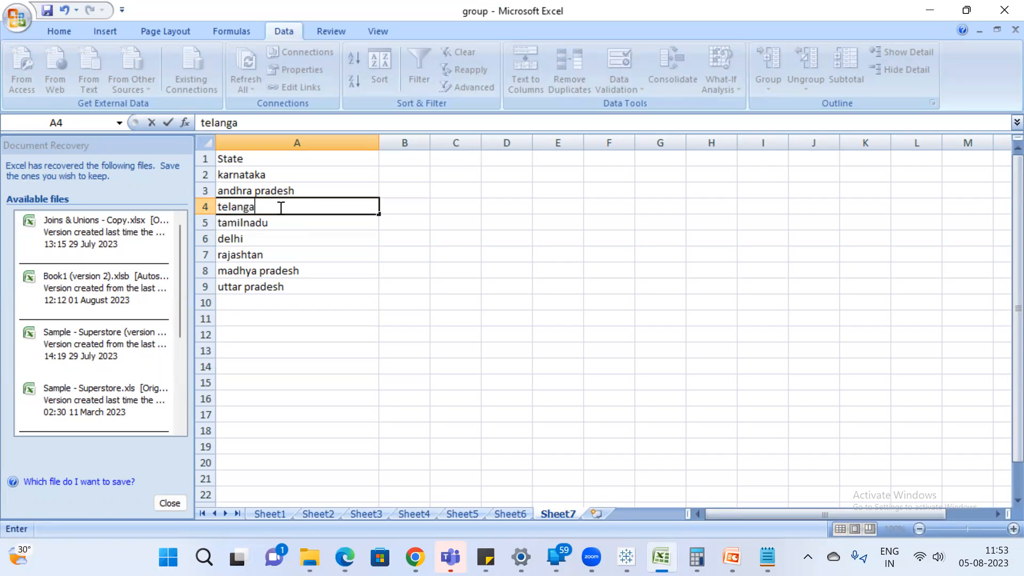
{"action": "key", "text": "Return"}
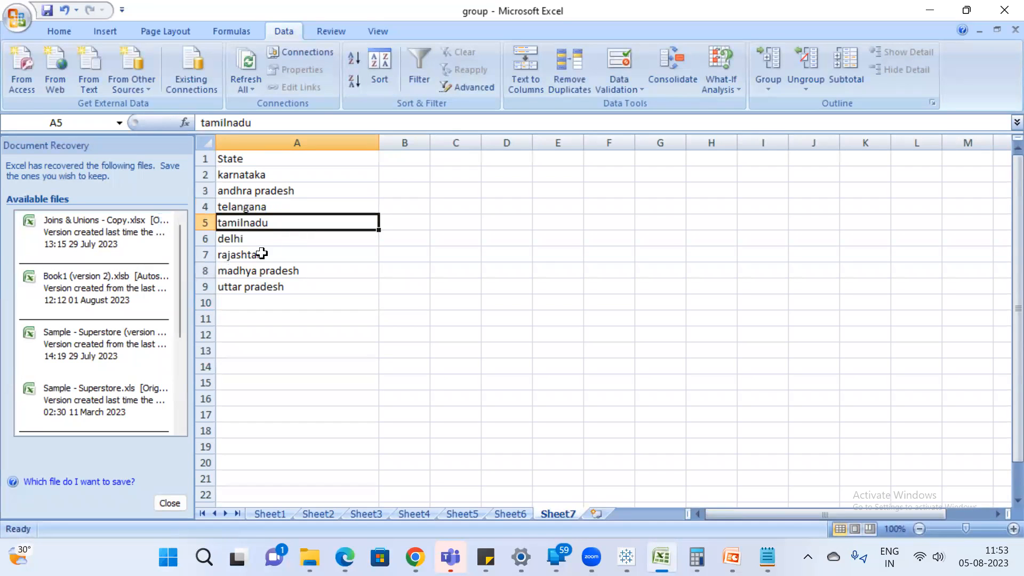
Correct the misspelled state name in A7 to "rajasthan".
{"action": "left_click", "coordinate": [283, 256]}
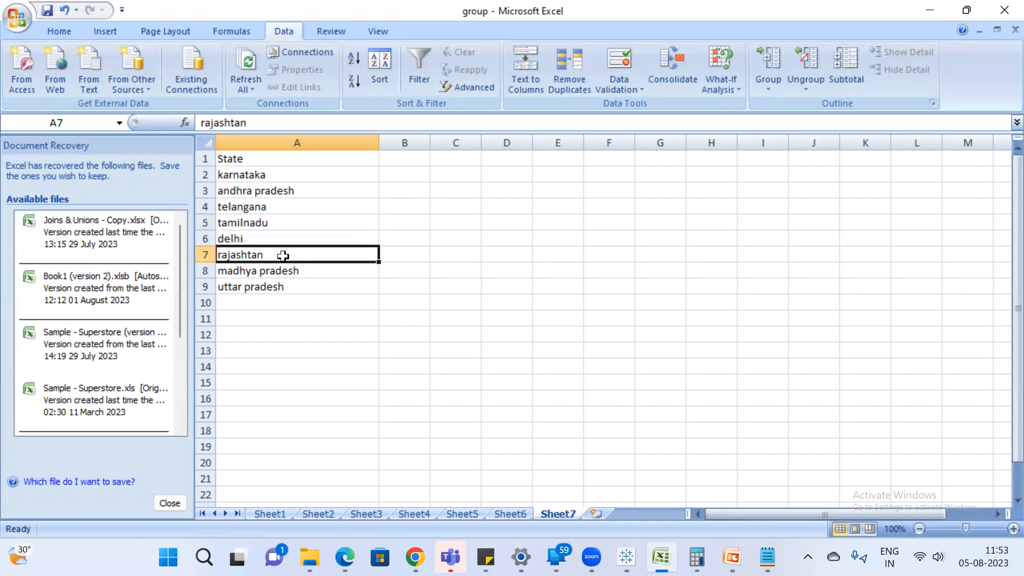
{"action": "double_click", "coordinate": [251, 254]}
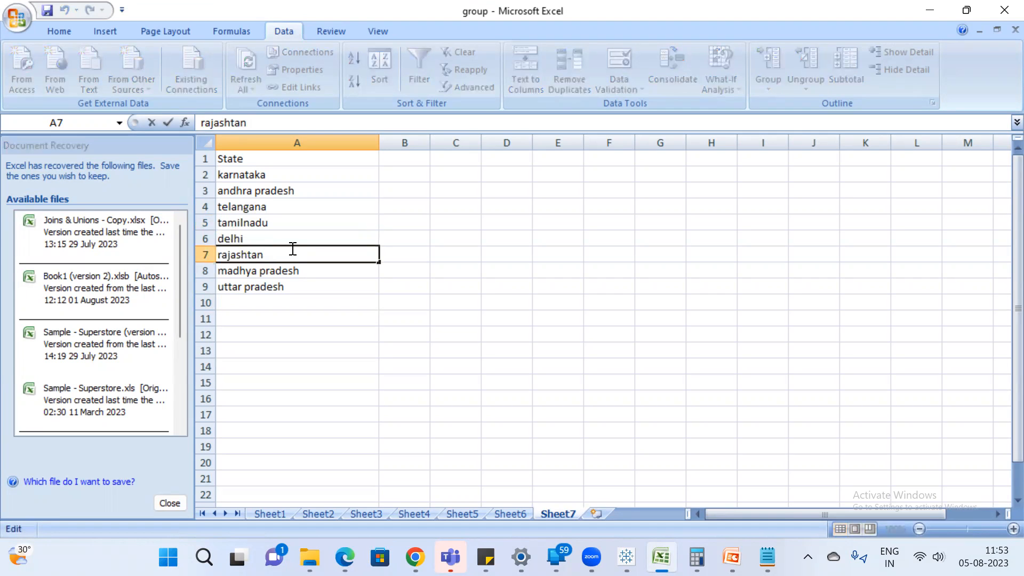
{"action": "key", "text": "Delete"}
{"action": "type", "text": "h"}
{"action": "key", "text": "Return"}
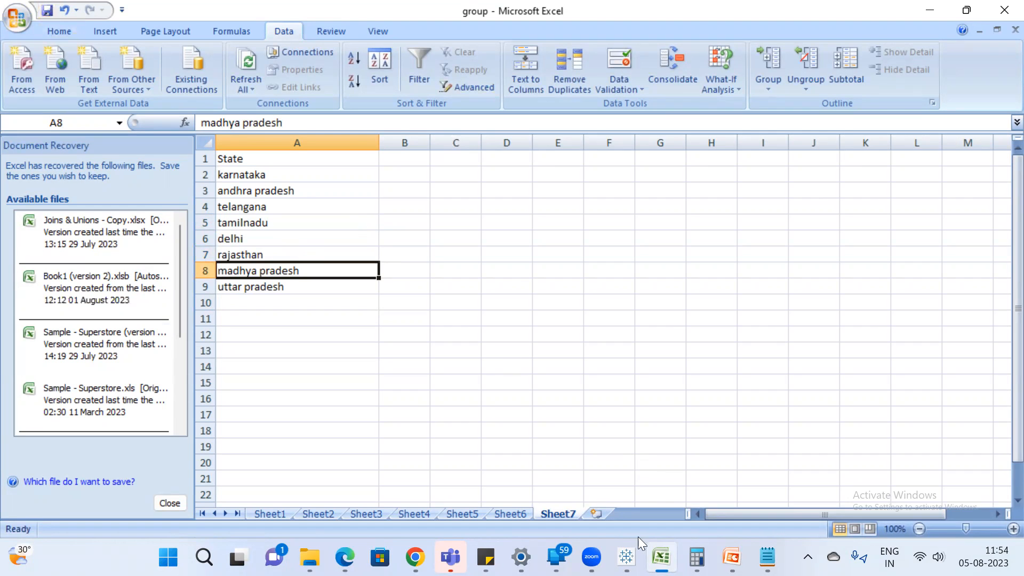
Switch to Tableau and inspect the location matches of the unknown states on the map.
{"action": "left_click", "coordinate": [626, 557]}
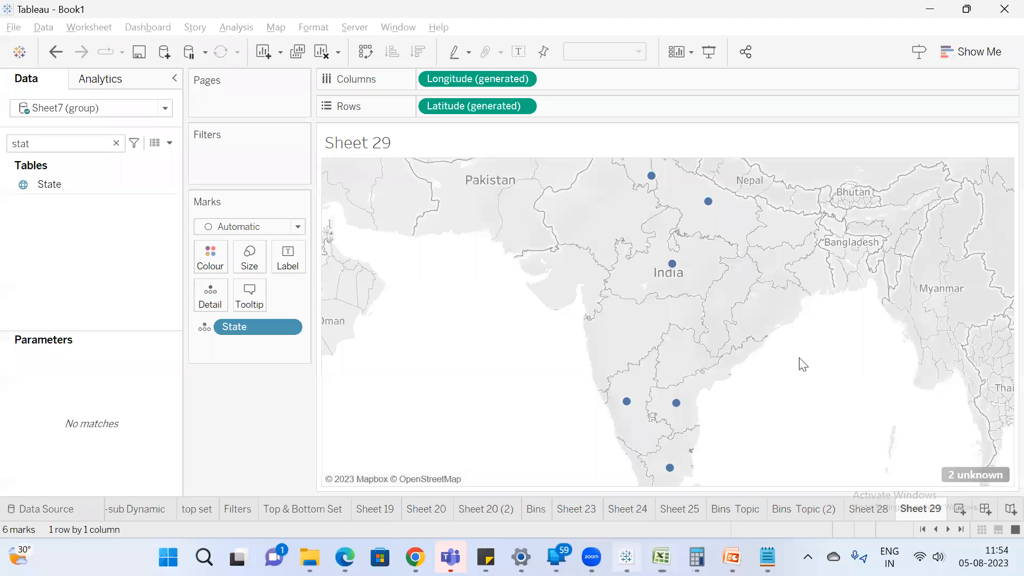
{"action": "left_click", "coordinate": [978, 476]}
{"action": "left_click", "coordinate": [512, 243]}
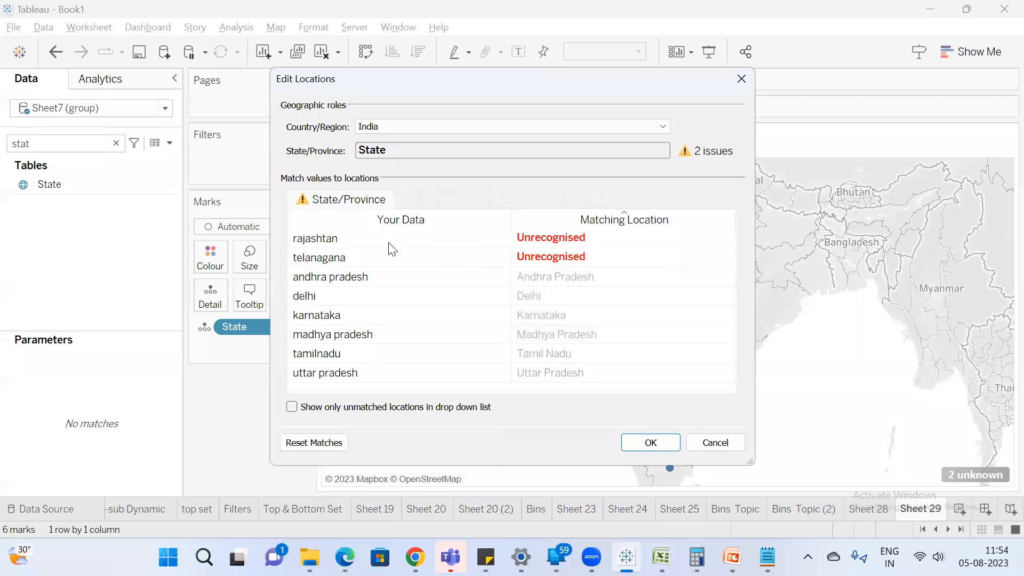
{"action": "left_click", "coordinate": [715, 443]}
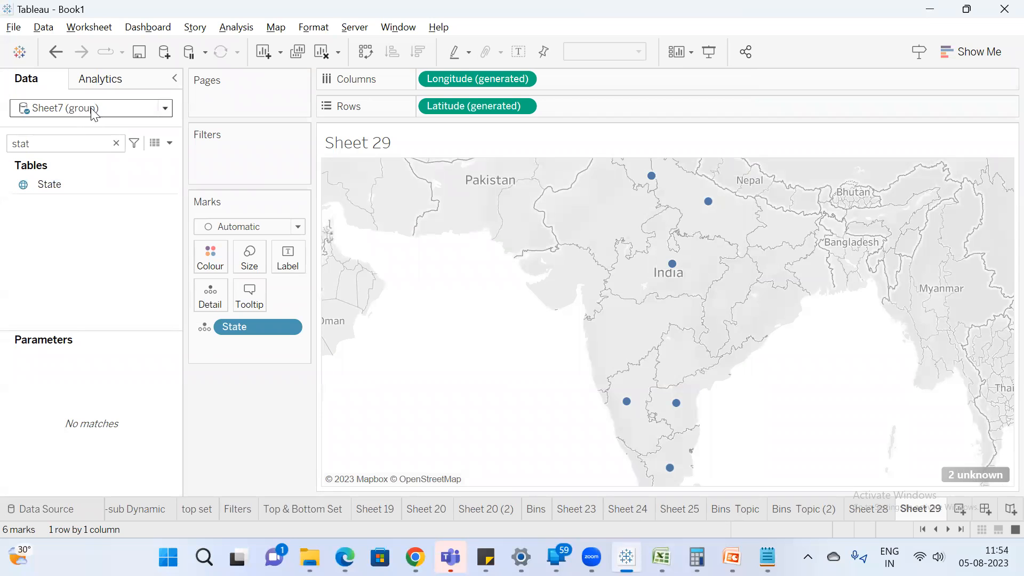
Refresh the Sheet7 (group) data source and check the map marks for telangana and rajasthan.
{"action": "left_click_drag", "start_coordinate": [63, 127], "coordinate": [64, 160]}
{"action": "right_click", "coordinate": [81, 148]}
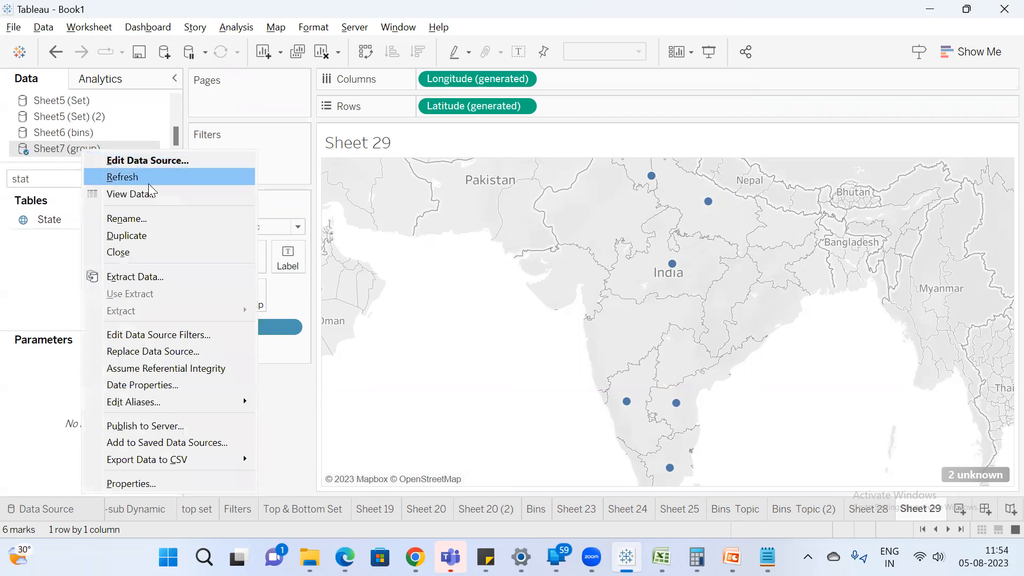
{"action": "left_click", "coordinate": [146, 176]}
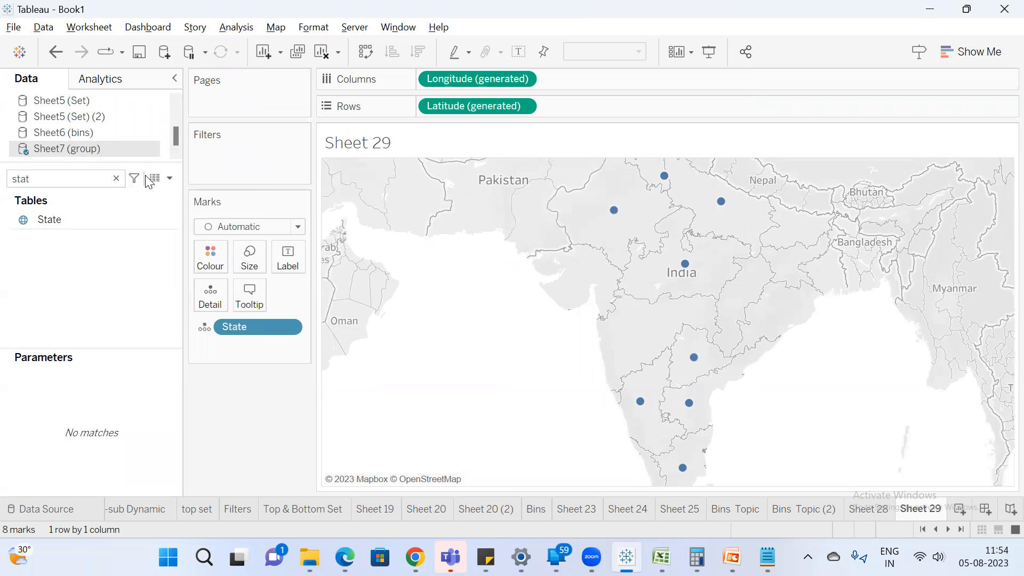
{"action": "mouse_move", "coordinate": [692, 360]}
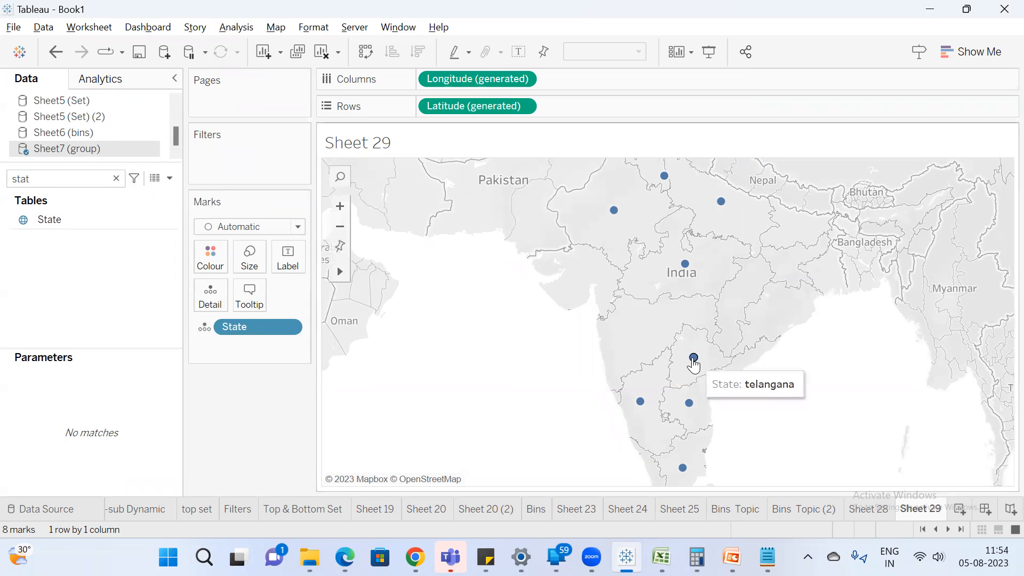
{"action": "mouse_move", "coordinate": [613, 212]}
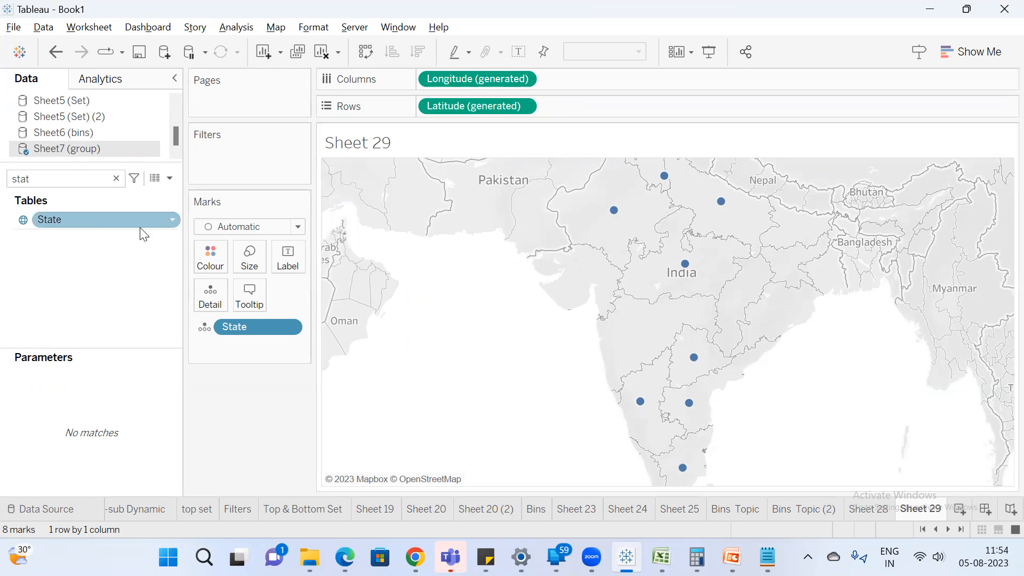
Start a group on the State field and group andhra pradesh, karnataka, tamilnadu and telangana as "South".
{"action": "right_click", "coordinate": [109, 220]}
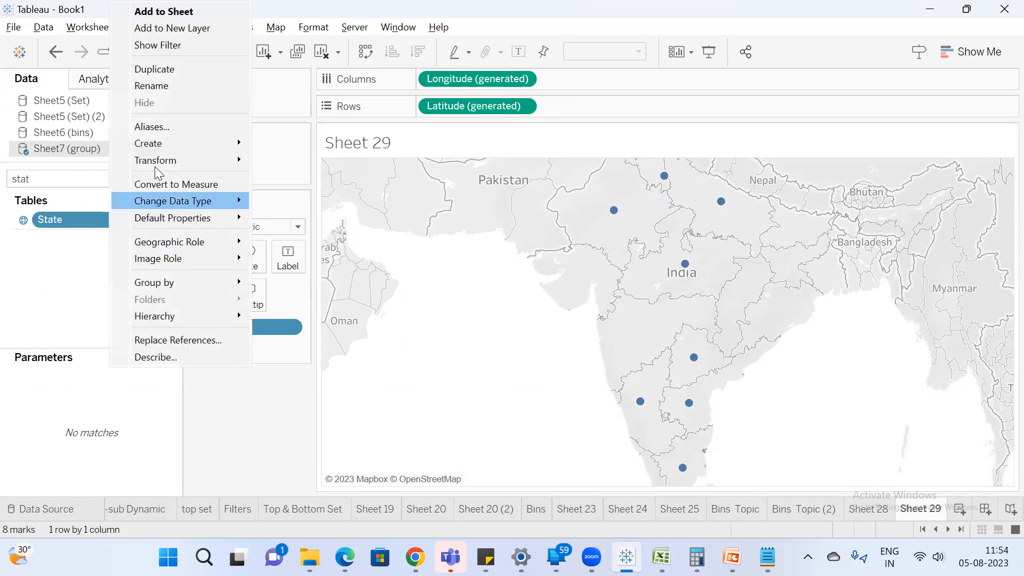
{"action": "mouse_move", "coordinate": [198, 142]}
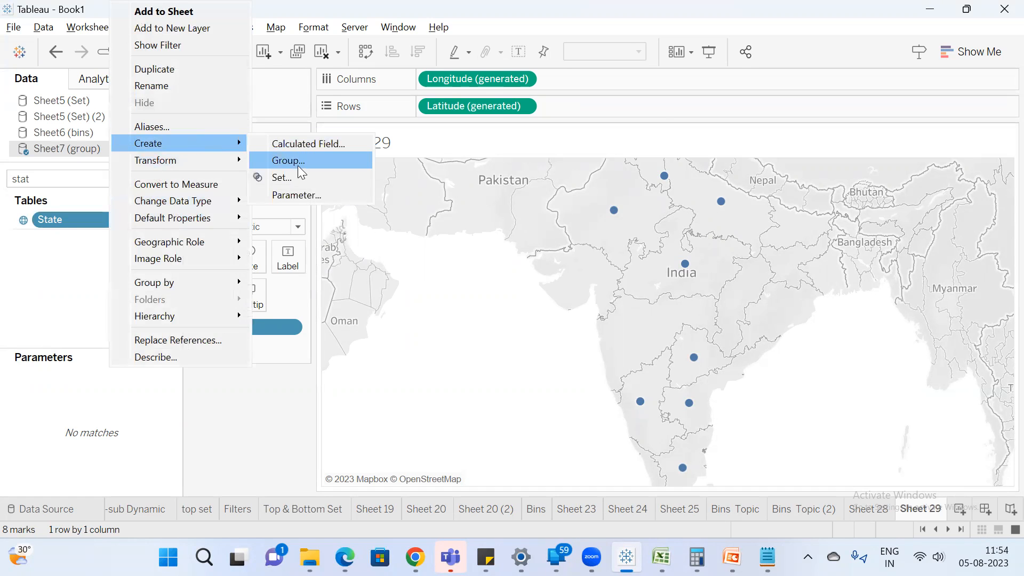
{"action": "left_click", "coordinate": [297, 162]}
{"action": "left_click", "coordinate": [427, 178]}
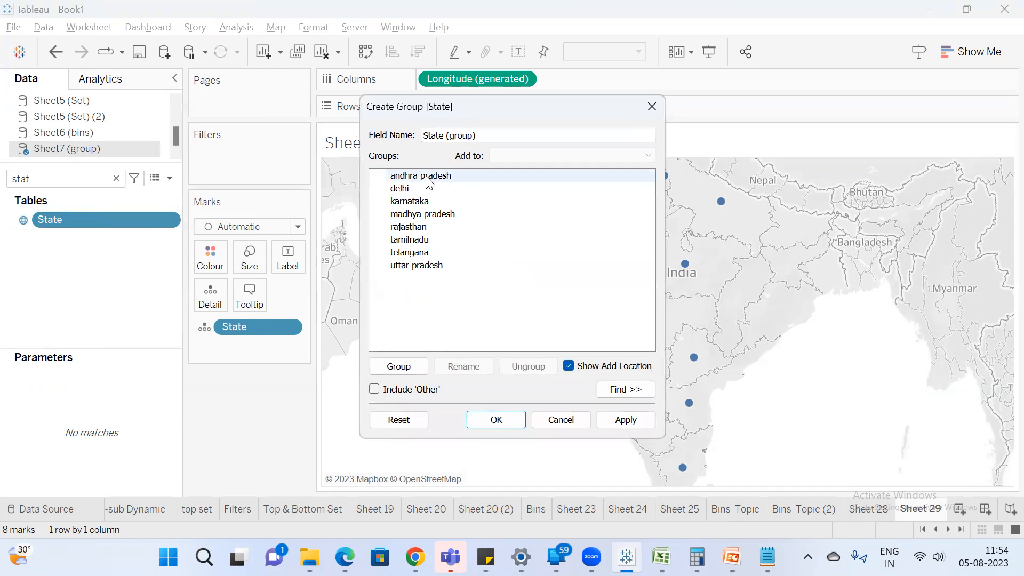
{"action": "left_click", "coordinate": [429, 201], "text": "ctrl"}
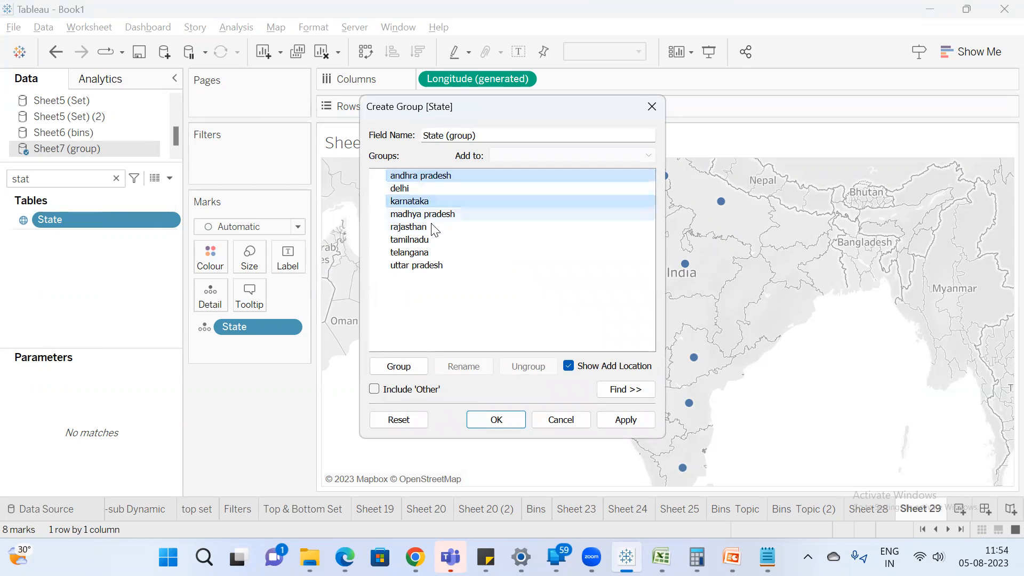
{"action": "left_click", "coordinate": [432, 252], "text": "ctrl"}
{"action": "left_click", "coordinate": [430, 239], "text": "ctrl"}
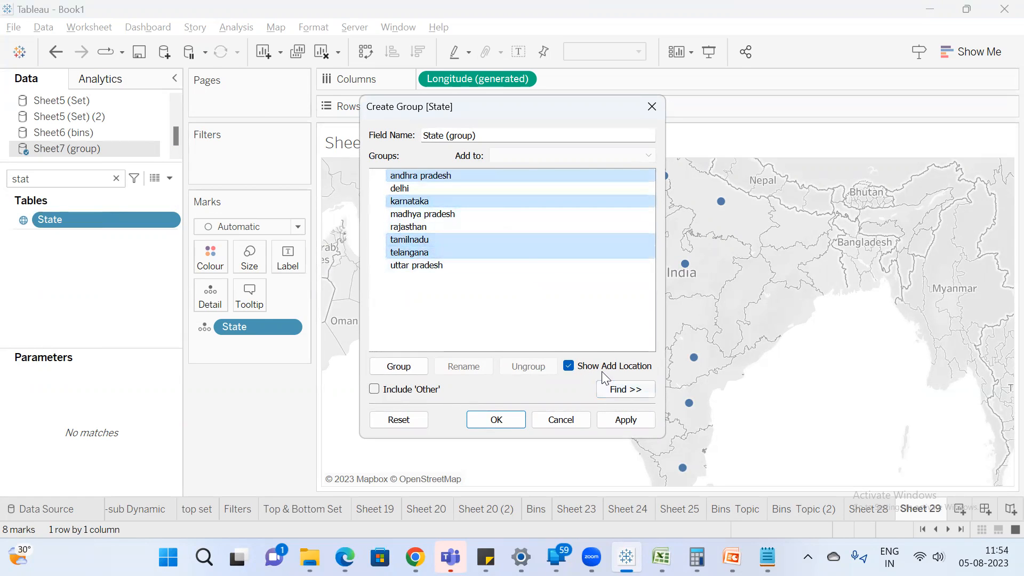
{"action": "left_click", "coordinate": [398, 367]}
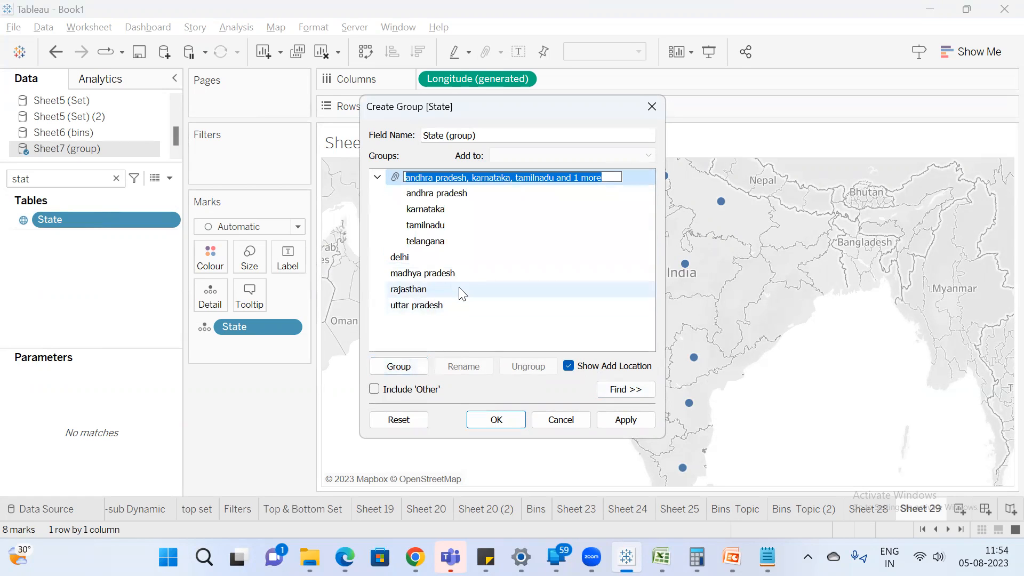
{"action": "type", "text": "South"}
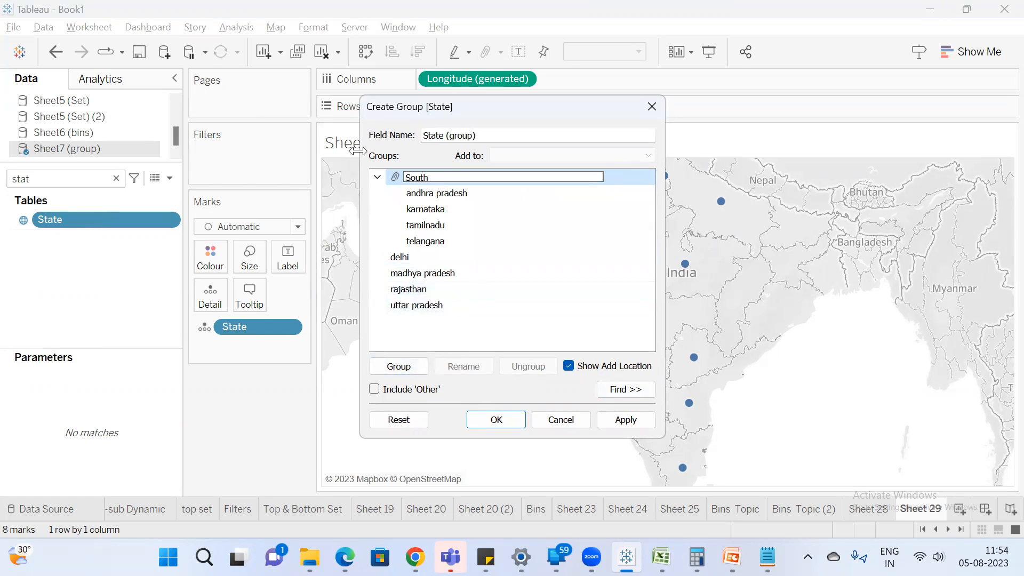
{"action": "key", "text": "Return"}
Group delhi, madhya pradesh, rajasthan and uttar pradesh as "North" and create the State (group) field.
{"action": "left_click", "coordinate": [421, 255]}
{"action": "left_click", "coordinate": [436, 275], "text": "ctrl"}
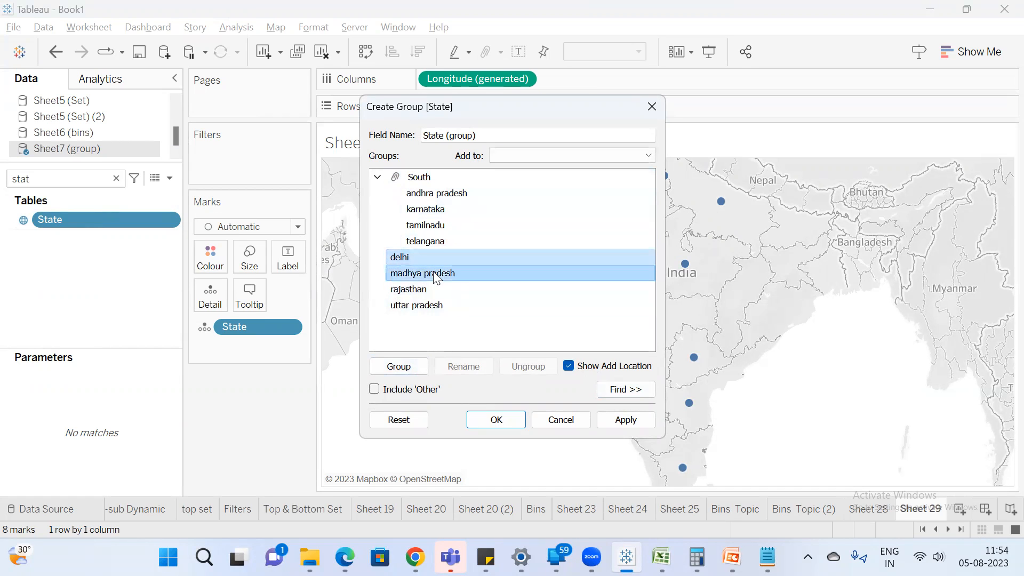
{"action": "left_click", "coordinate": [438, 290], "text": "ctrl"}
{"action": "left_click", "coordinate": [439, 305], "text": "ctrl"}
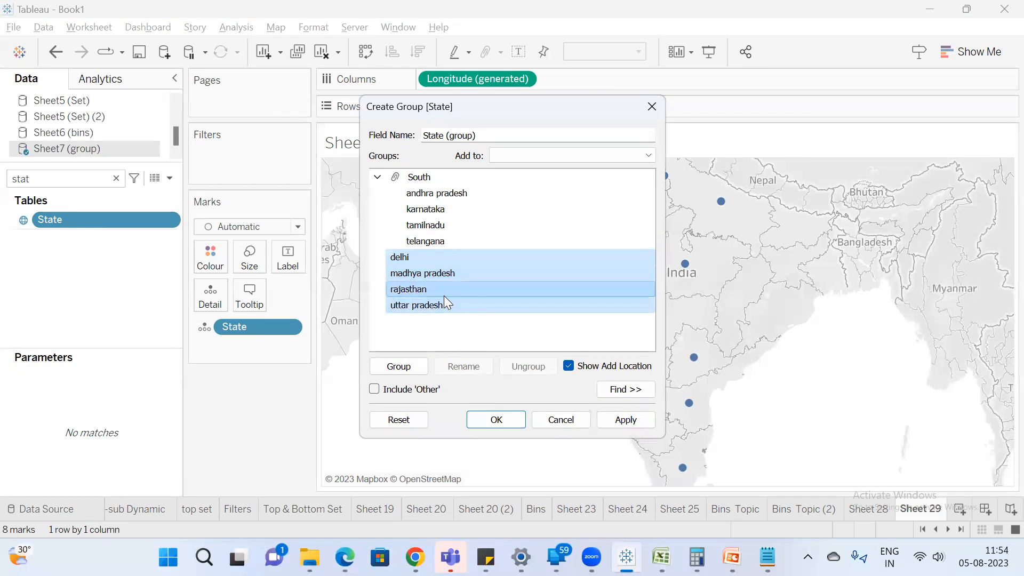
{"action": "right_click", "coordinate": [444, 297]}
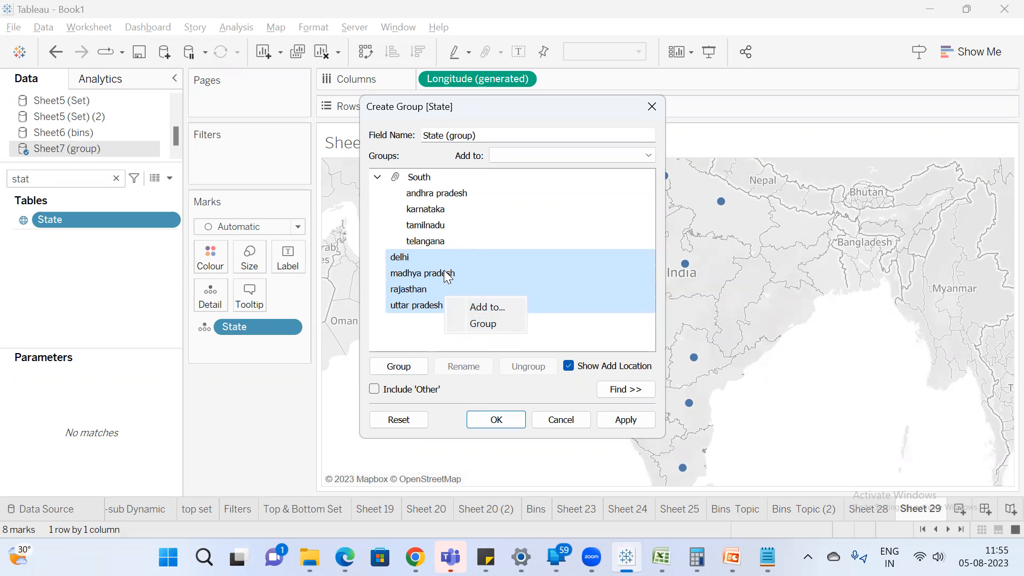
{"action": "left_click", "coordinate": [488, 328]}
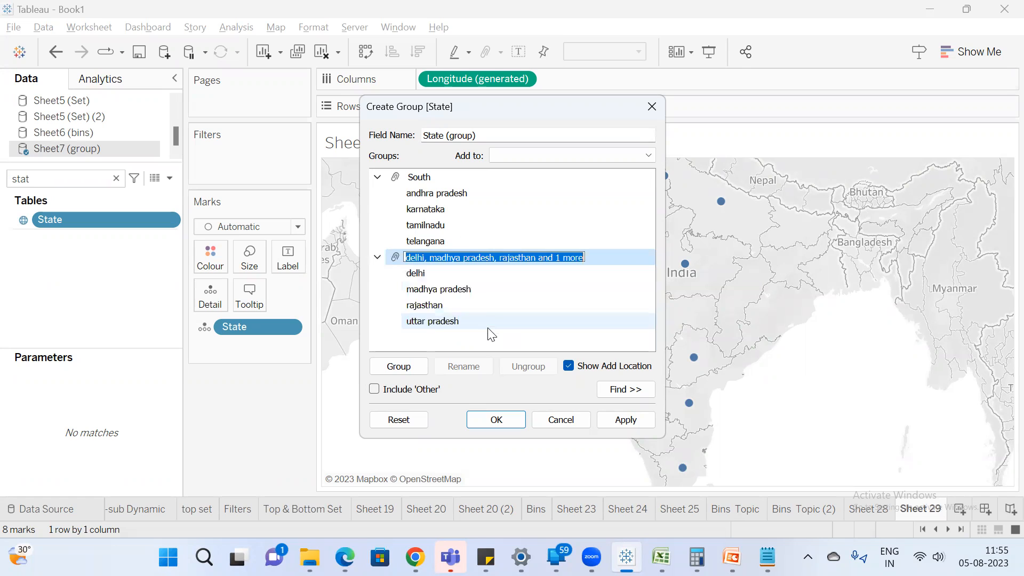
{"action": "type", "text": "No"}
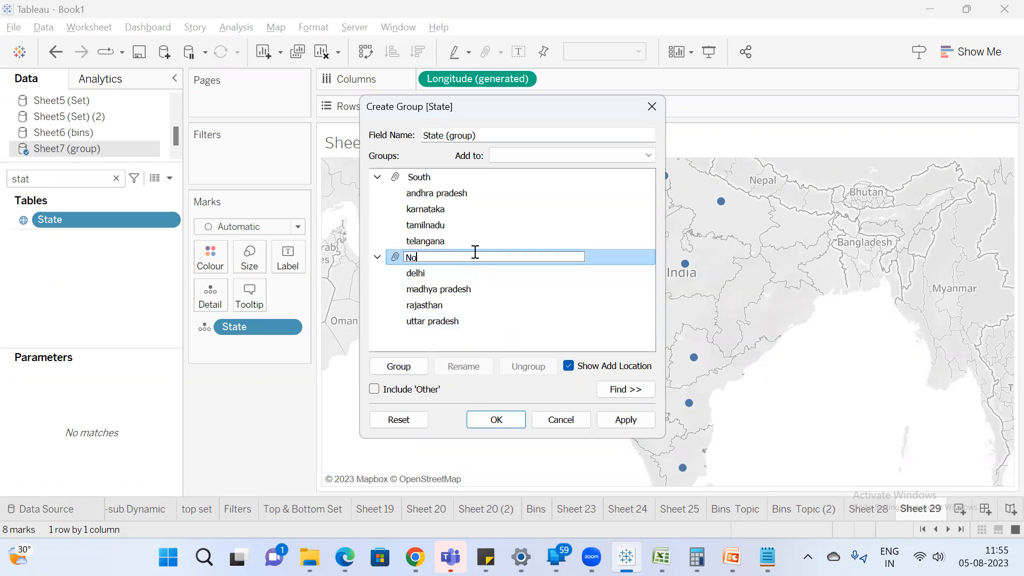
{"action": "type", "text": "rth"}
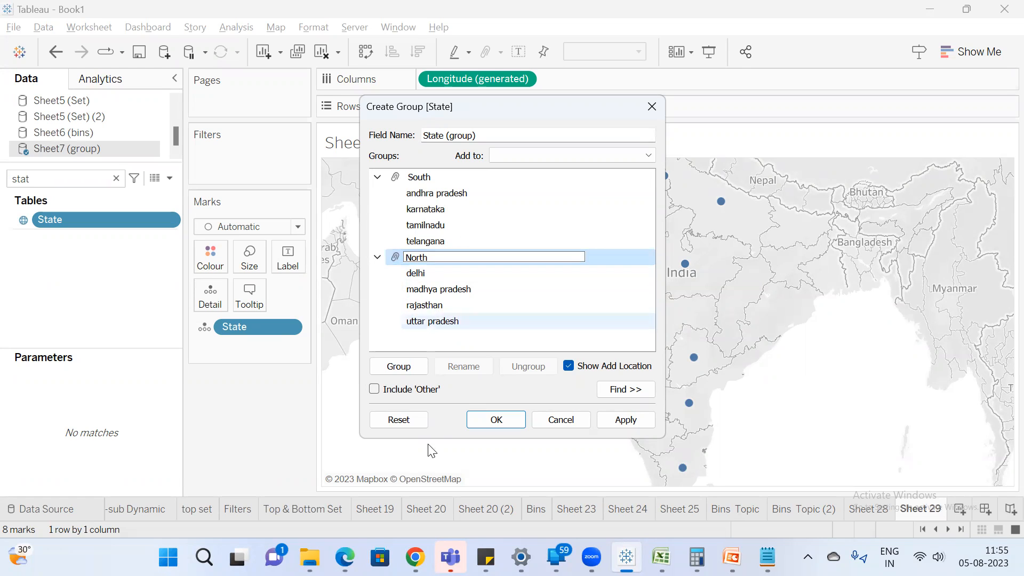
{"action": "left_click", "coordinate": [504, 420]}
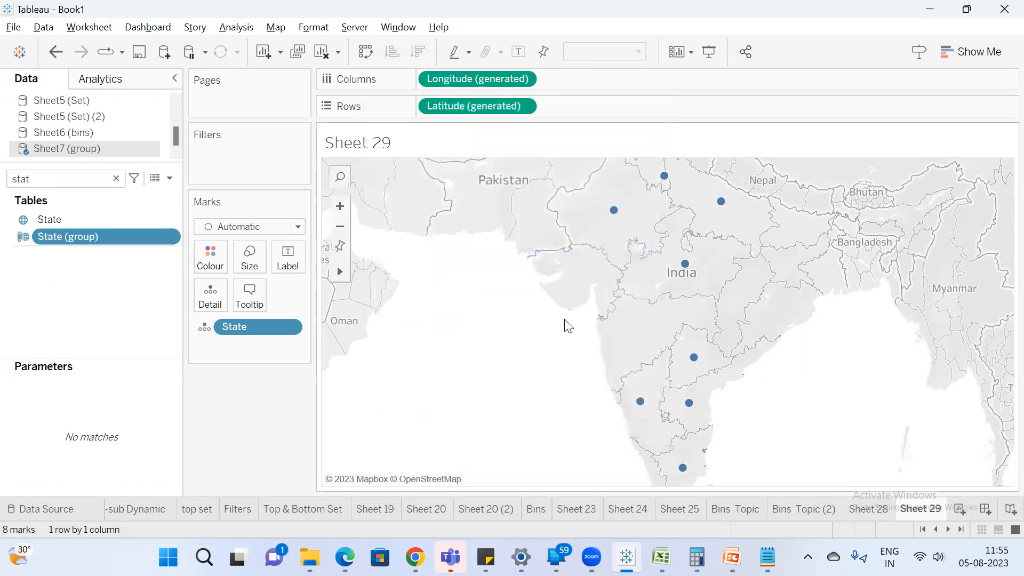
Turn the symbol map into a filled map with the states coloured by State (group).
{"action": "left_click_drag", "start_coordinate": [77, 235], "coordinate": [200, 252]}
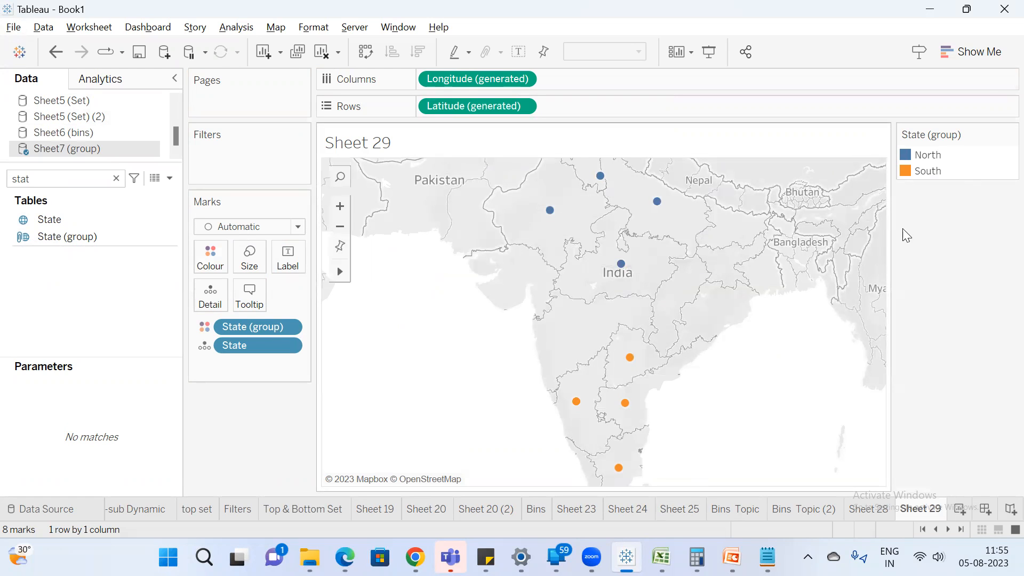
{"action": "left_click", "coordinate": [973, 51]}
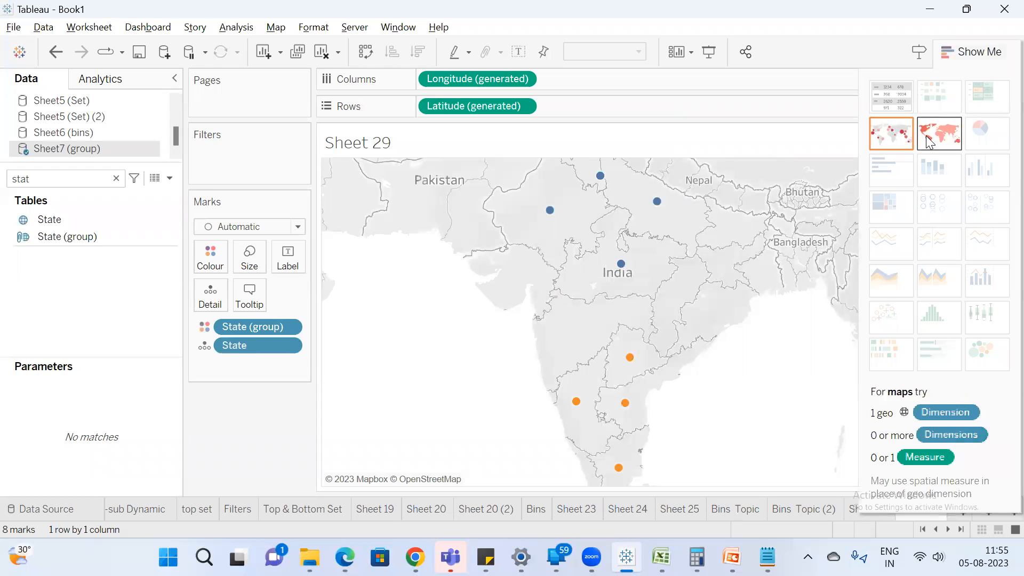
{"action": "left_click", "coordinate": [928, 140]}
{"action": "left_click", "coordinate": [972, 53]}
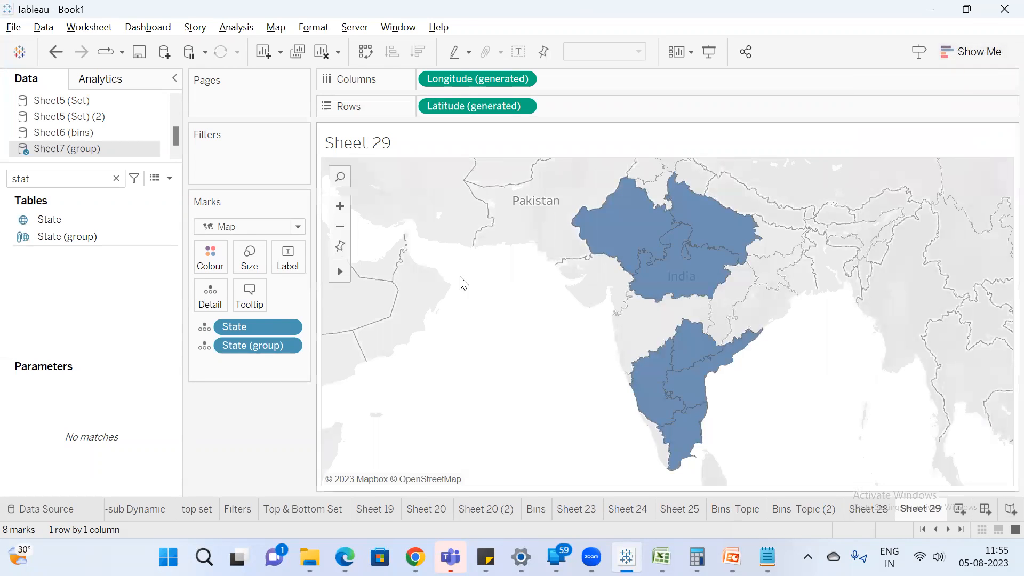
{"action": "left_click_drag", "start_coordinate": [245, 342], "coordinate": [206, 253]}
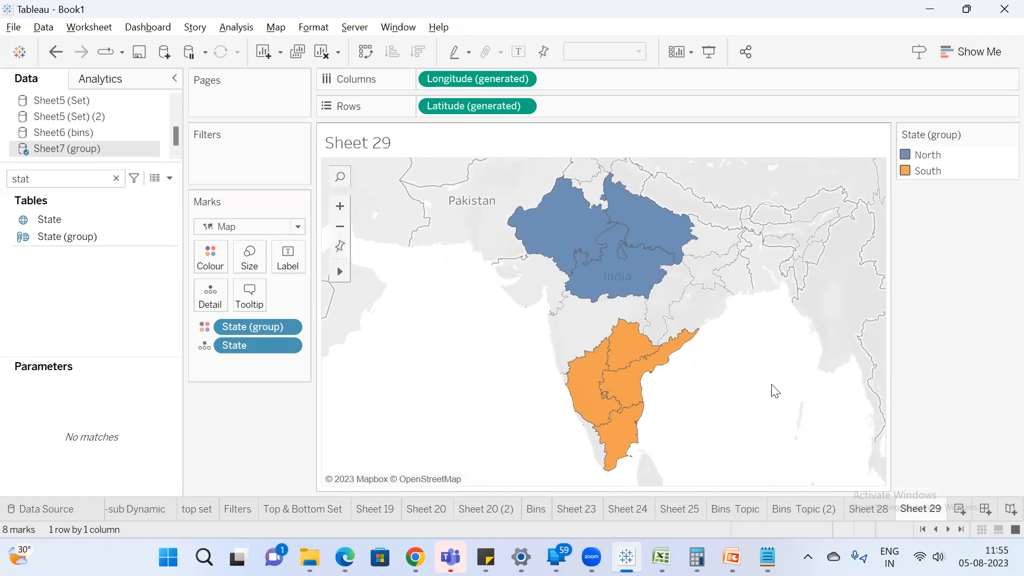
Rename the Sheet 29 worksheet as "Grouping".
{"action": "double_click", "coordinate": [933, 511]}
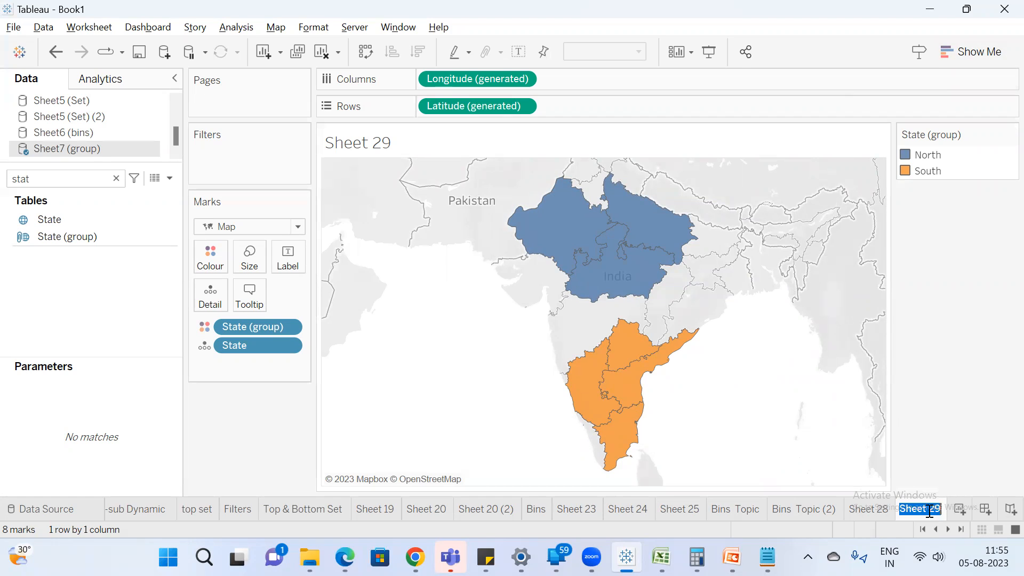
{"action": "type", "text": "Grouping"}
{"action": "key", "text": "Return"}
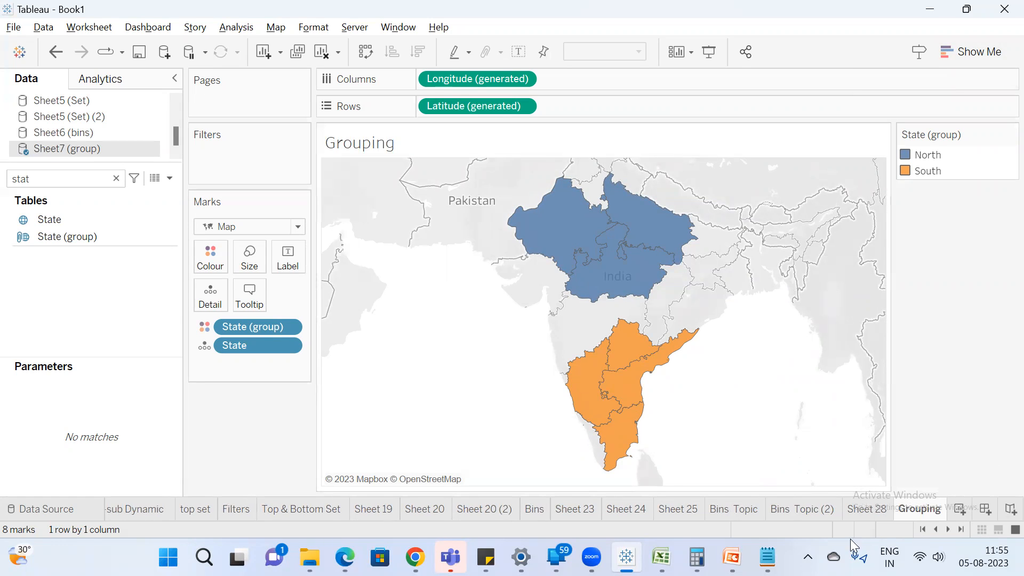
Switch to Excel and add a "sales" column header in B1 of Sheet7.
{"action": "mouse_move", "coordinate": [697, 557]}
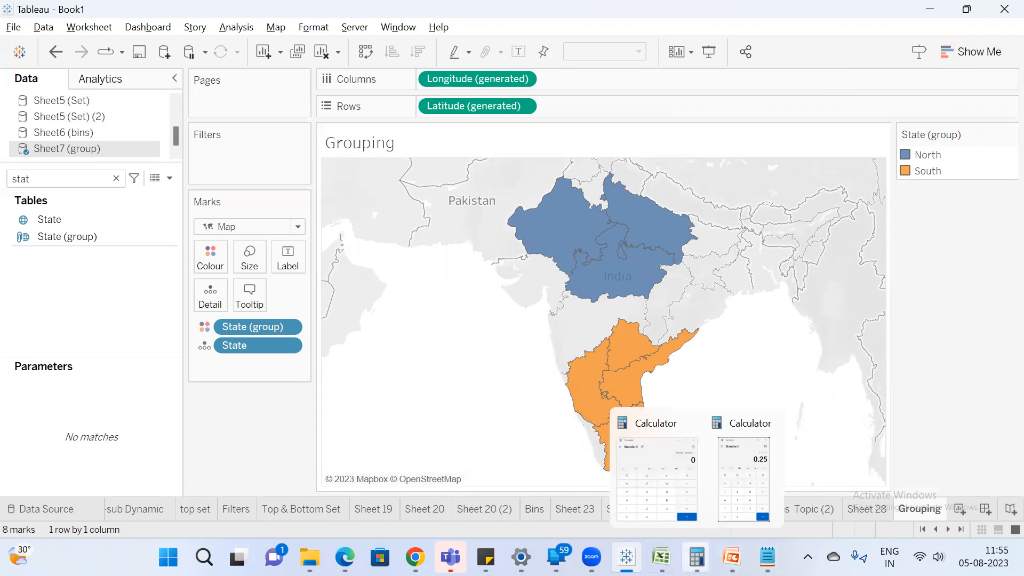
{"action": "left_click", "coordinate": [662, 557]}
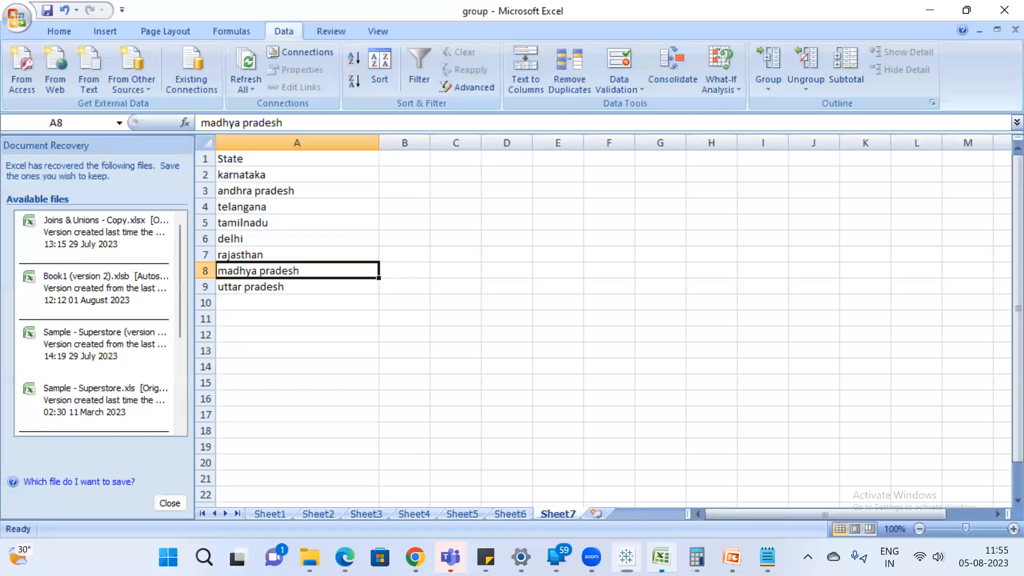
{"action": "left_click", "coordinate": [397, 155]}
{"action": "type", "text": "sales"}
{"action": "key", "text": "Return"}
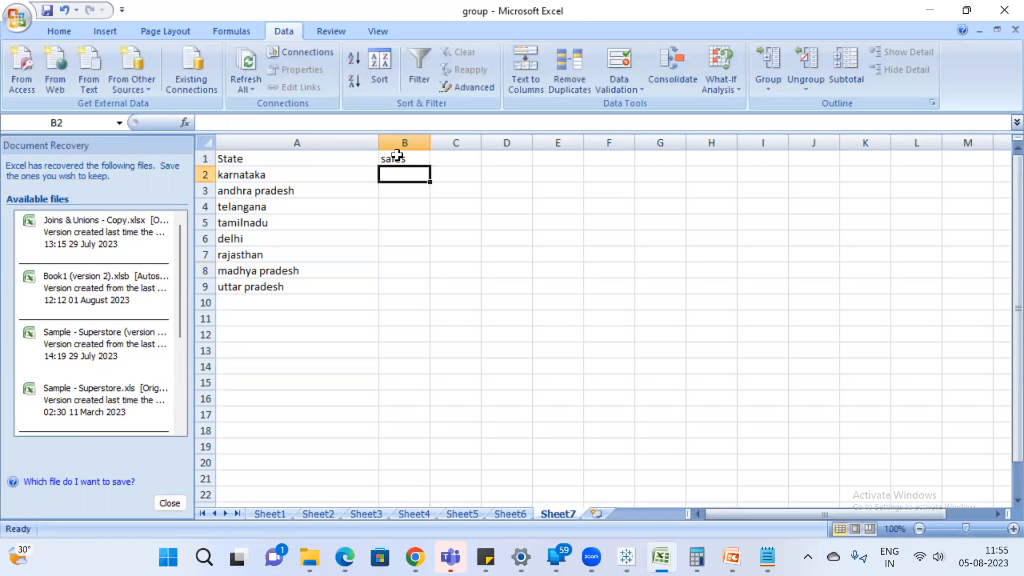
Enter the sales values 500, 650, 750 and 850 for karnataka, andhra pradesh, telangana and tamilnadu in B2:B5.
{"action": "type", "text": "500"}
{"action": "key", "text": "Return"}
{"action": "type", "text": "650"}
{"action": "key", "text": "Return"}
{"action": "type", "text": "750"}
{"action": "key", "text": "Return"}
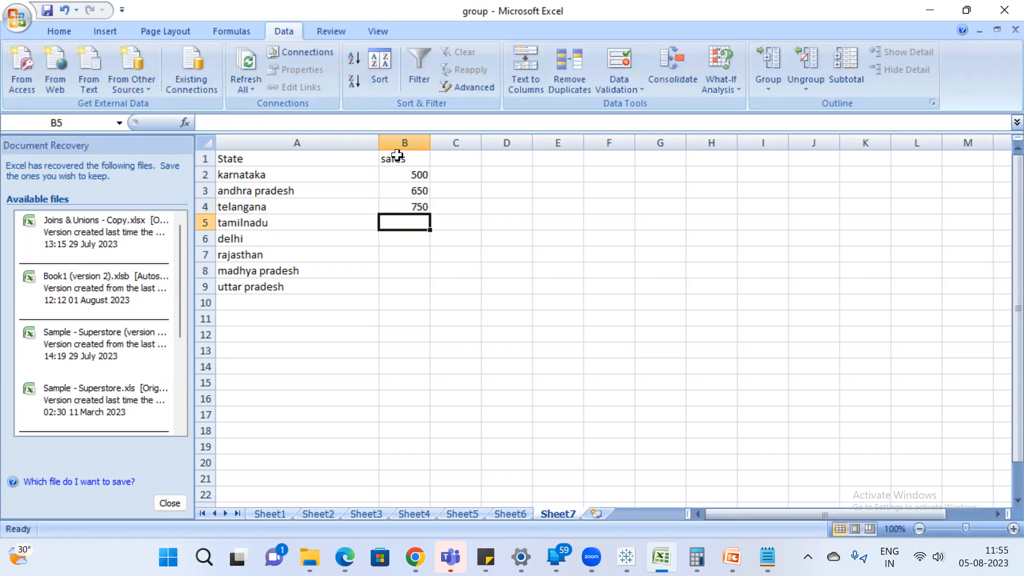
{"action": "type", "text": "850"}
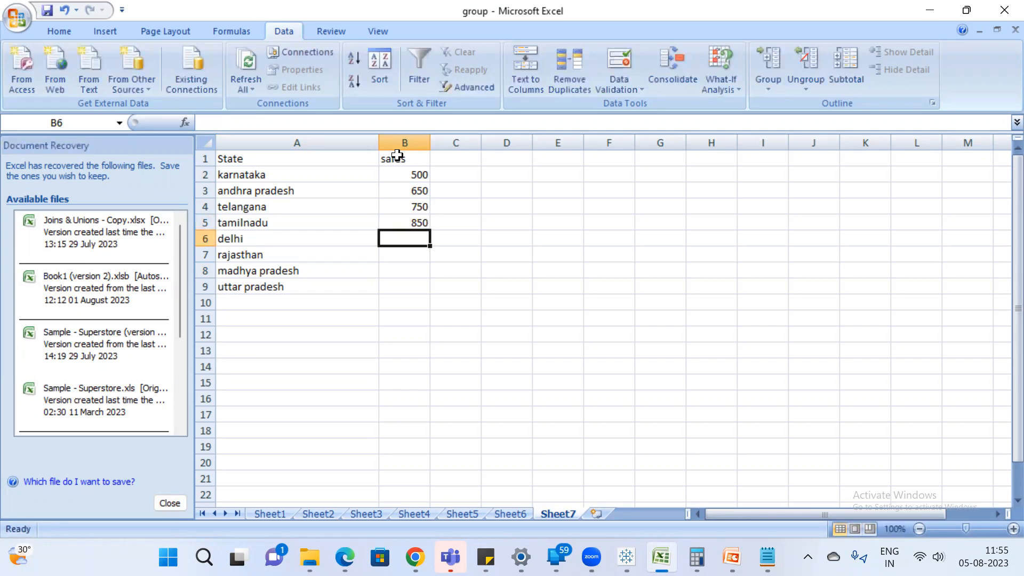
Enter the sales values 45, 650, 785 and 256 for delhi, rajasthan, madhya pradesh and uttar pradesh in B6:B9.
{"action": "type", "text": "45"}
{"action": "key", "text": "Return"}
{"action": "type", "text": "650"}
{"action": "key", "text": "Return"}
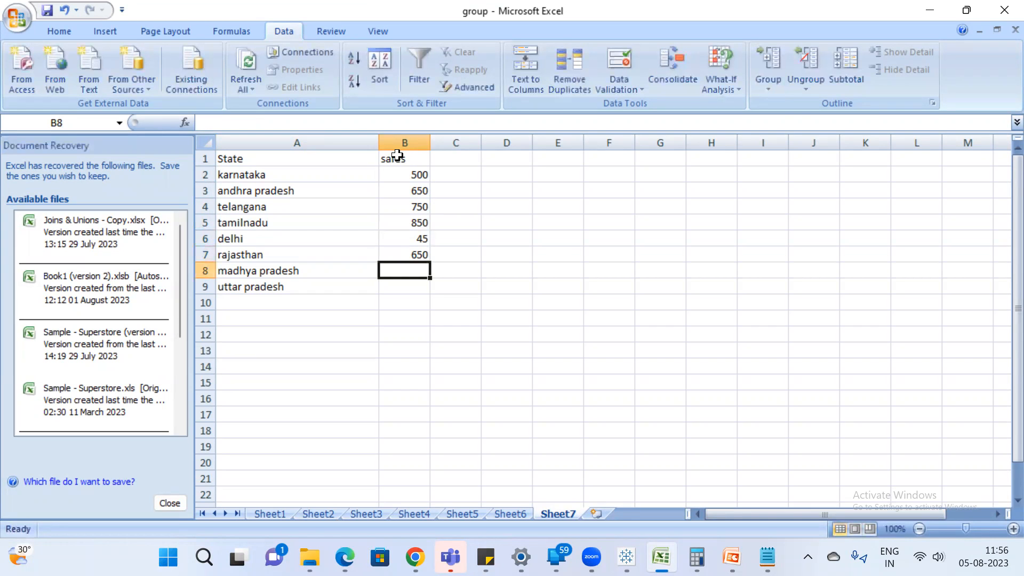
{"action": "type", "text": "7852"}
{"action": "key", "text": "Return"}
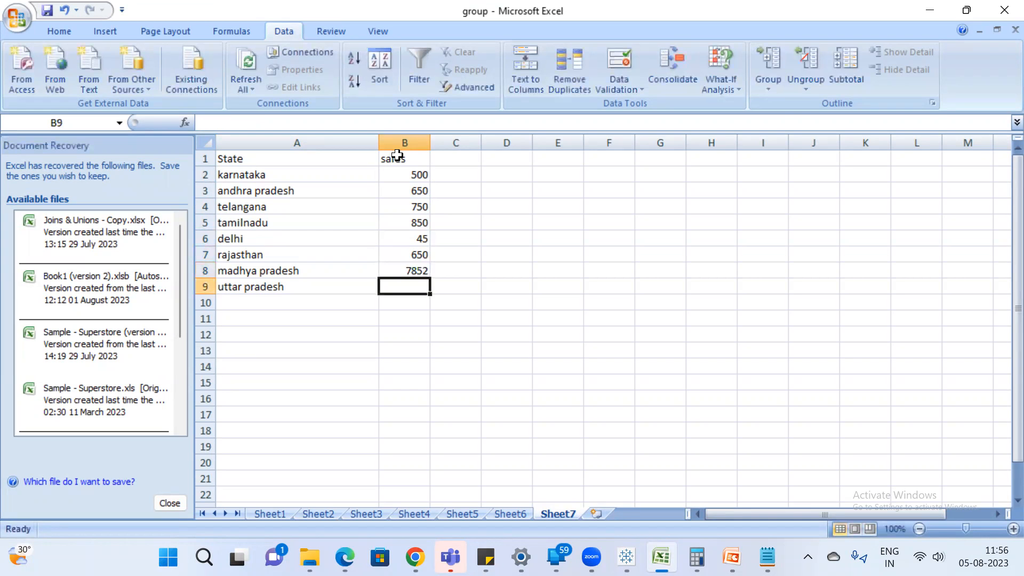
{"action": "left_click", "coordinate": [413, 269]}
{"action": "type", "text": "785"}
{"action": "key", "text": "Return"}
{"action": "type", "text": "256"}
{"action": "key", "text": "Return"}
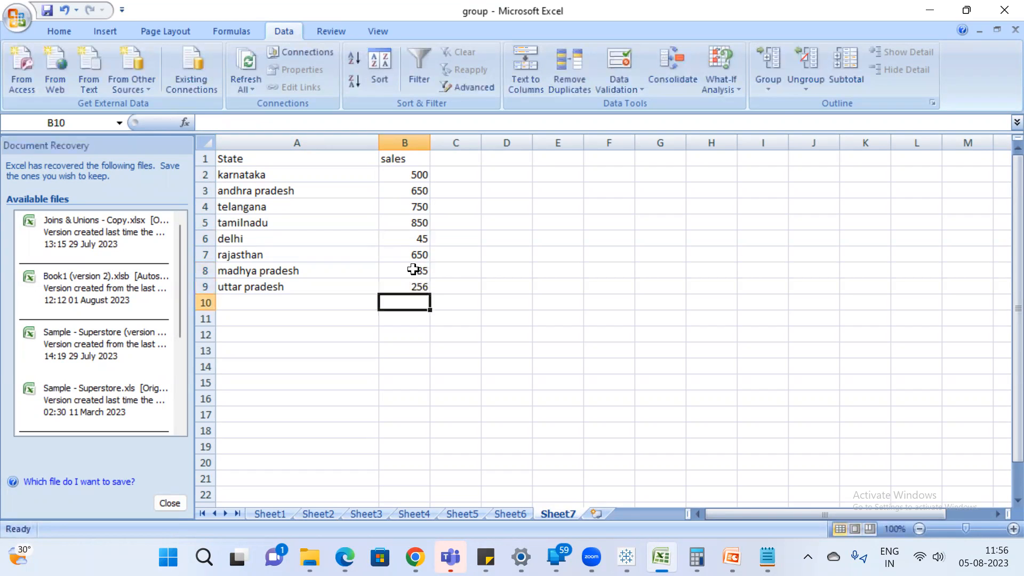
Save the Excel workbook, switch to Tableau and refresh the Sheet7 (group) data source.
{"action": "left_click", "coordinate": [51, 11]}
{"action": "key", "text": "alt+Tab"}
{"action": "right_click", "coordinate": [106, 150]}
{"action": "left_click", "coordinate": [158, 178]}
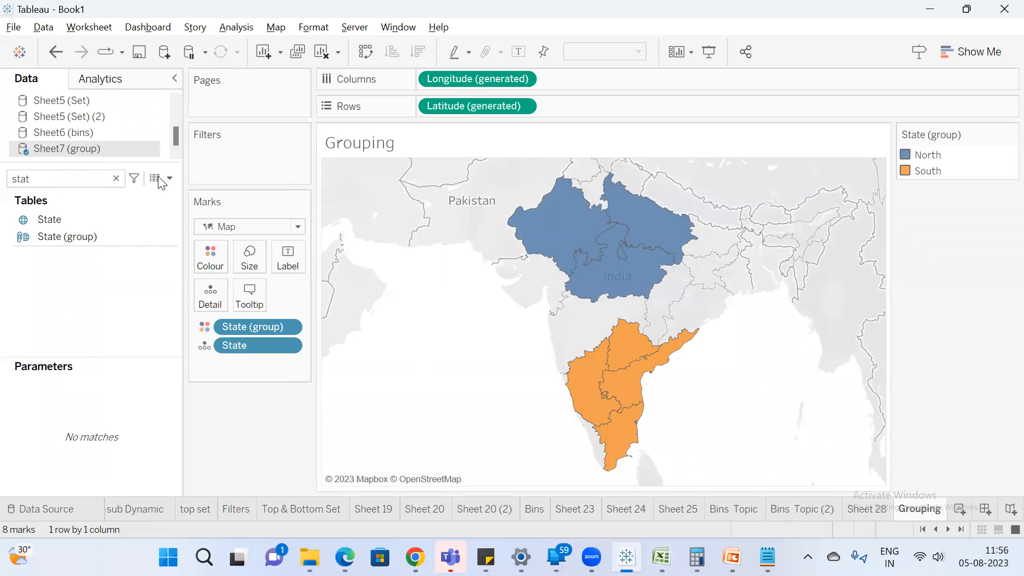
Search the fields for "sa" and add sales to the Grouping map's marks.
{"action": "left_click", "coordinate": [94, 179]}
{"action": "key", "text": "BackSpace"}
{"action": "key", "text": "BackSpace"}
{"action": "key", "text": "BackSpace"}
{"action": "type", "text": "a"}
{"action": "double_click", "coordinate": [63, 231]}
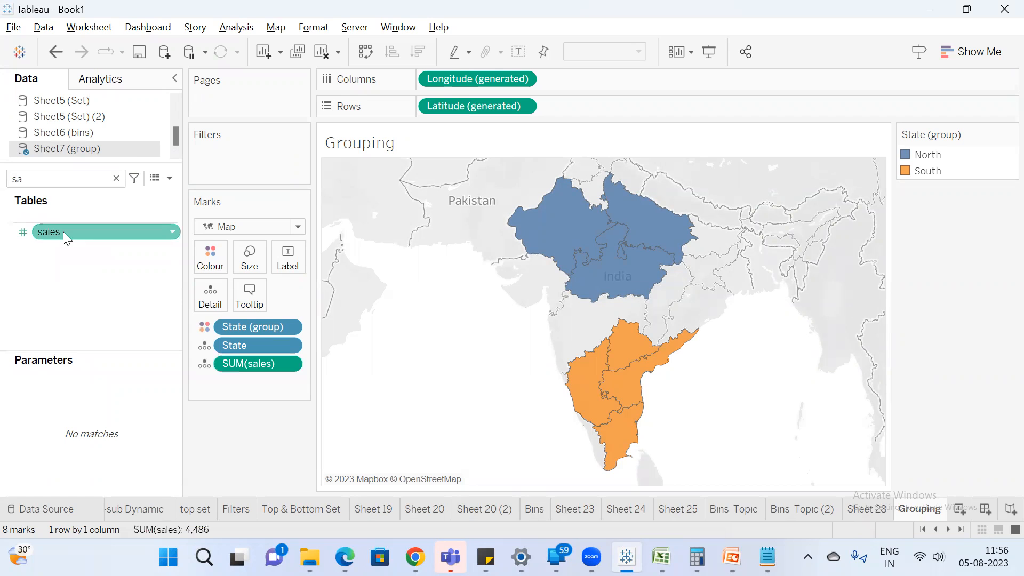
Create a new worksheet and show State (group) as a text table.
{"action": "left_click", "coordinate": [963, 511]}
{"action": "left_click", "coordinate": [117, 180]}
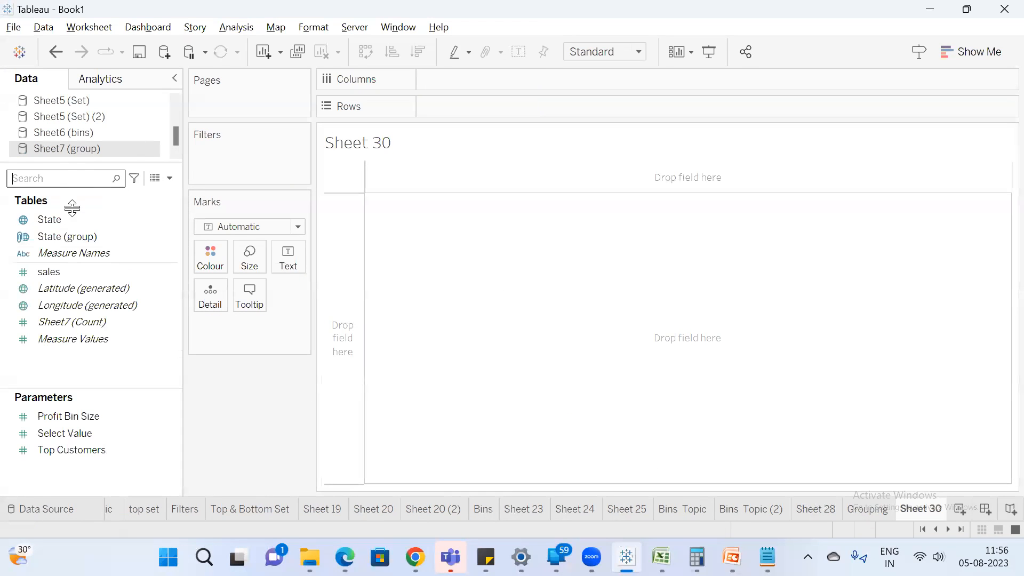
{"action": "double_click", "coordinate": [75, 235]}
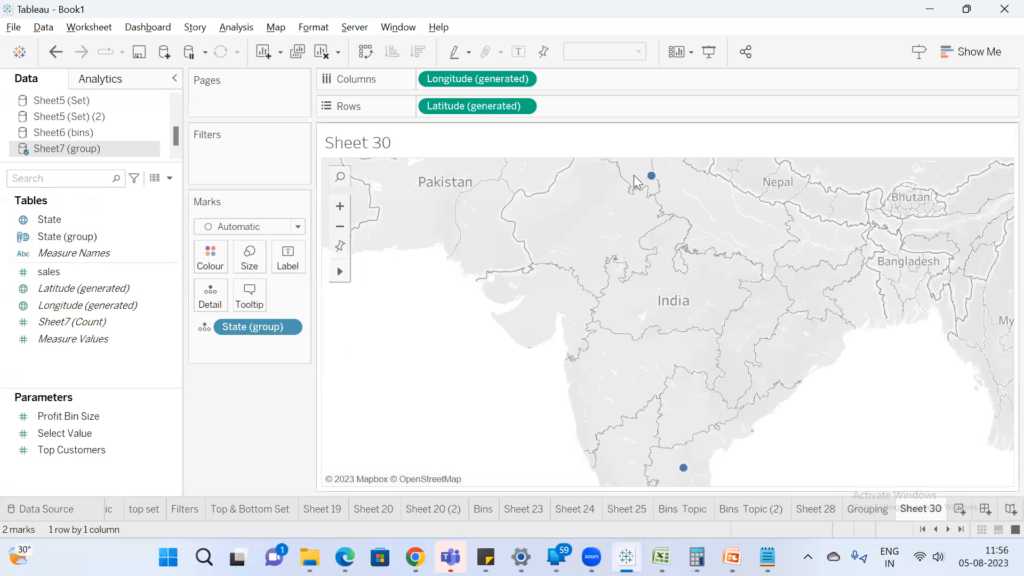
{"action": "left_click", "coordinate": [970, 51]}
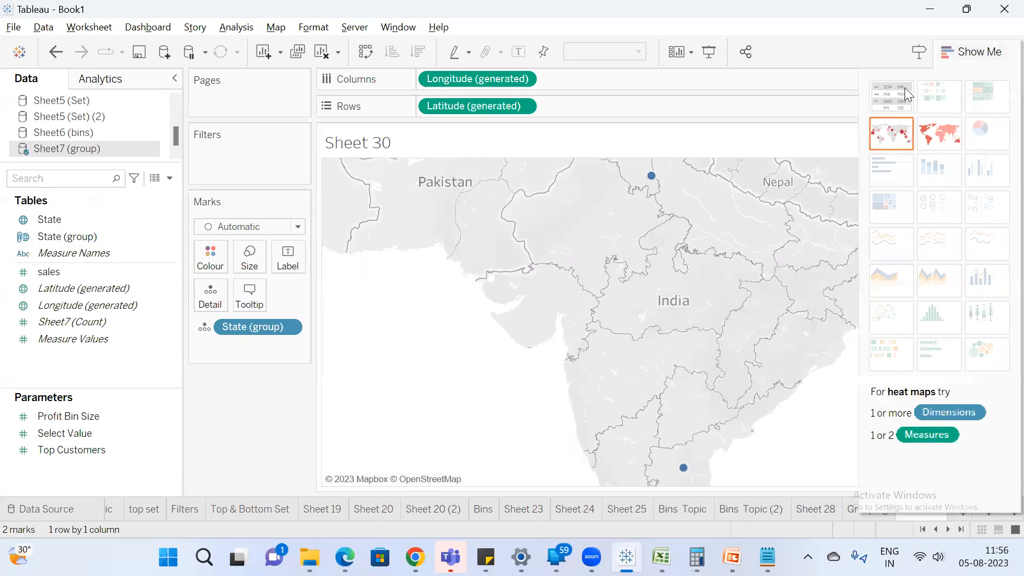
{"action": "left_click", "coordinate": [891, 96]}
{"action": "left_click", "coordinate": [1007, 50]}
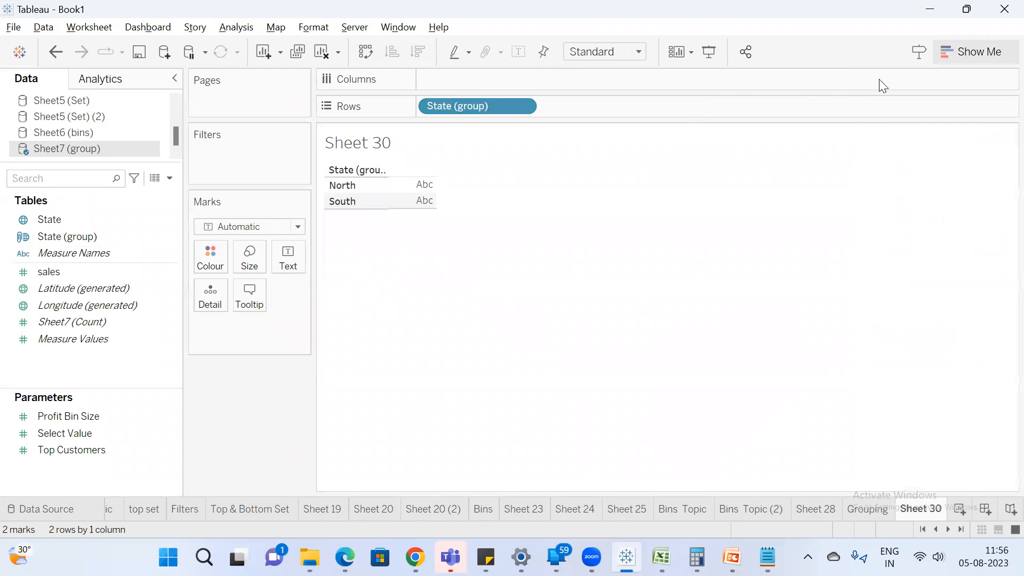
Add sales to the State (group) table and sort the groups in descending order of sales.
{"action": "type", "text": "sa"}
{"action": "double_click", "coordinate": [75, 233]}
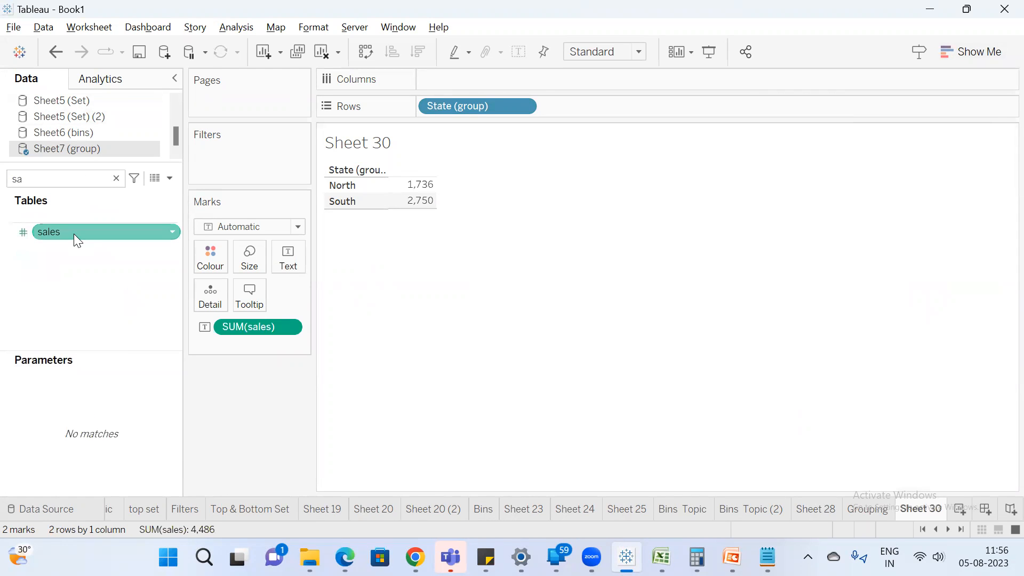
{"action": "left_click", "coordinate": [418, 51]}
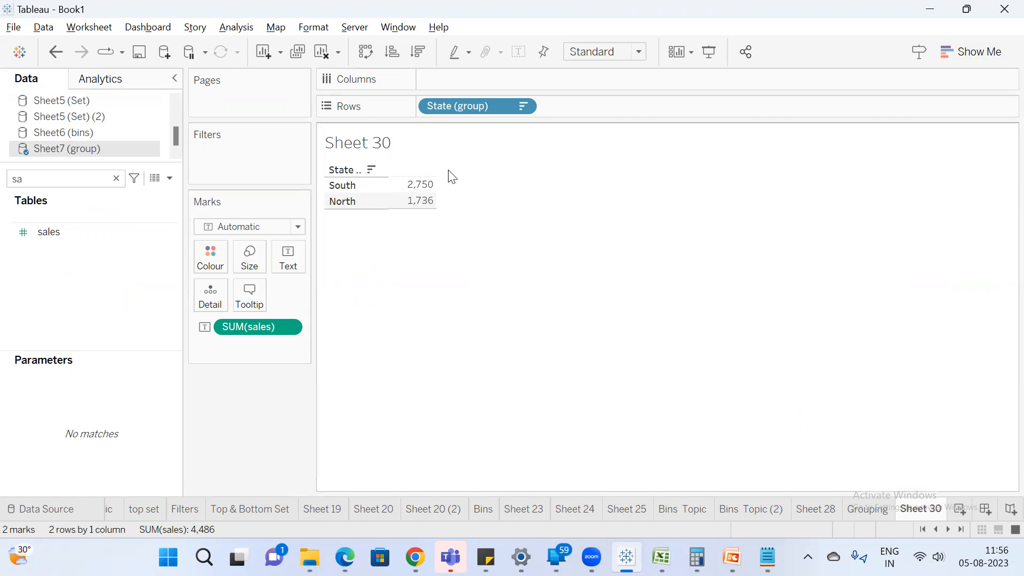
Clear the field search and add State to the rows after State (group).
{"action": "left_click", "coordinate": [116, 179]}
{"action": "left_click", "coordinate": [83, 237]}
{"action": "left_click", "coordinate": [69, 219]}
{"action": "double_click", "coordinate": [68, 220]}
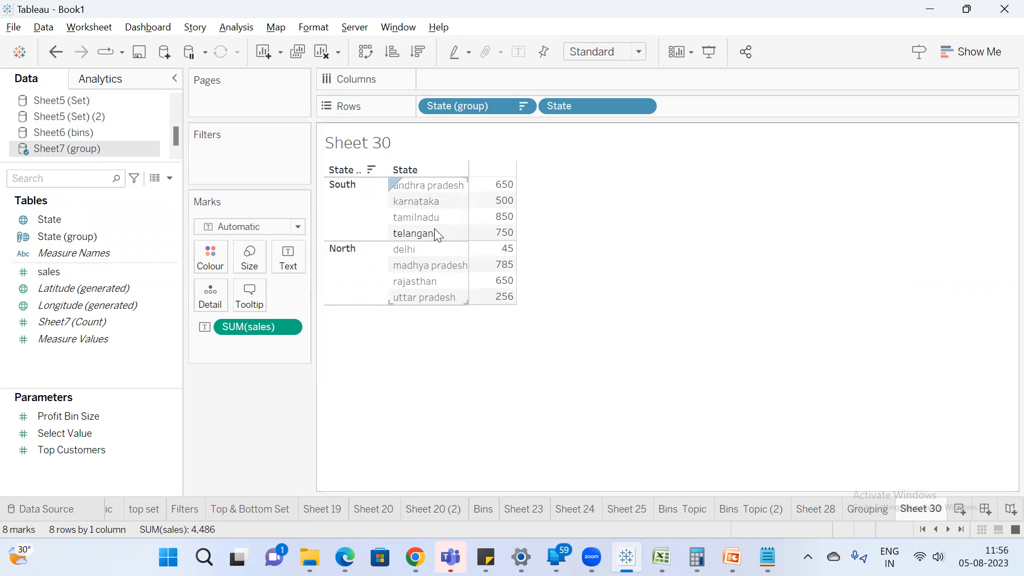
Create a hierarchy from State (group) and State, keeping the default name.
{"action": "left_click", "coordinate": [98, 237]}
{"action": "left_click", "coordinate": [78, 223], "text": "ctrl"}
{"action": "right_click", "coordinate": [115, 240]}
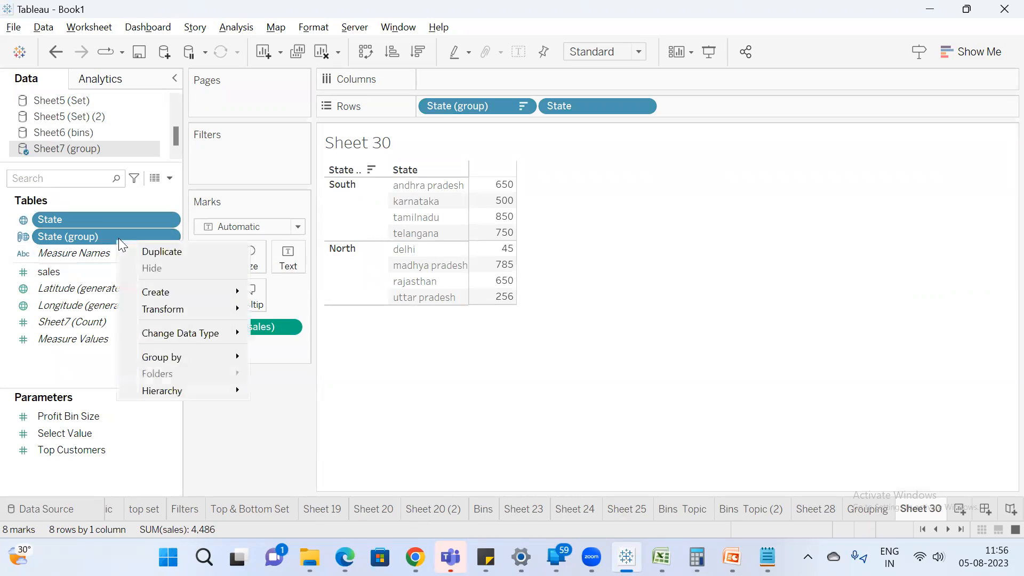
{"action": "mouse_move", "coordinate": [208, 303]}
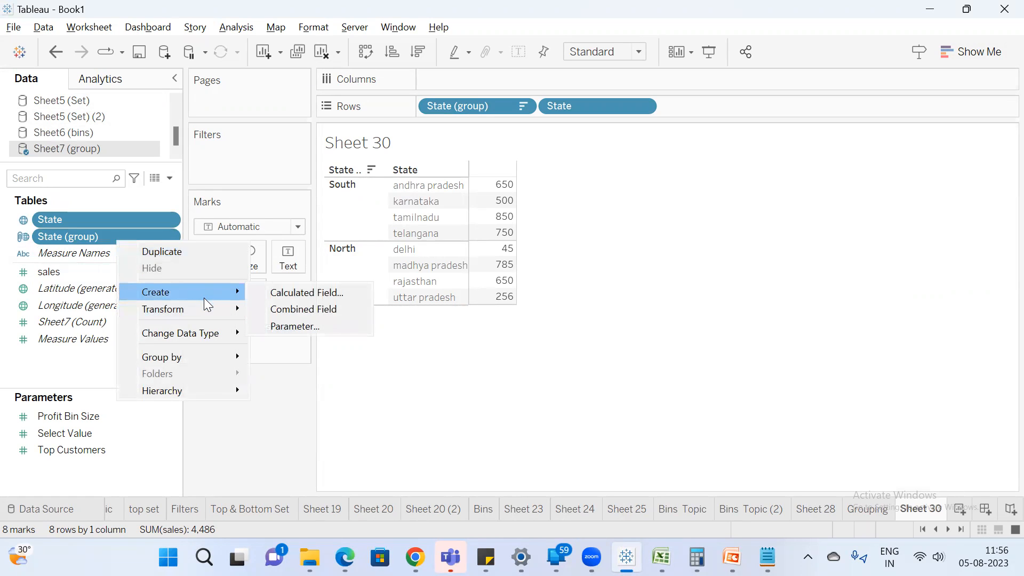
{"action": "mouse_move", "coordinate": [208, 392]}
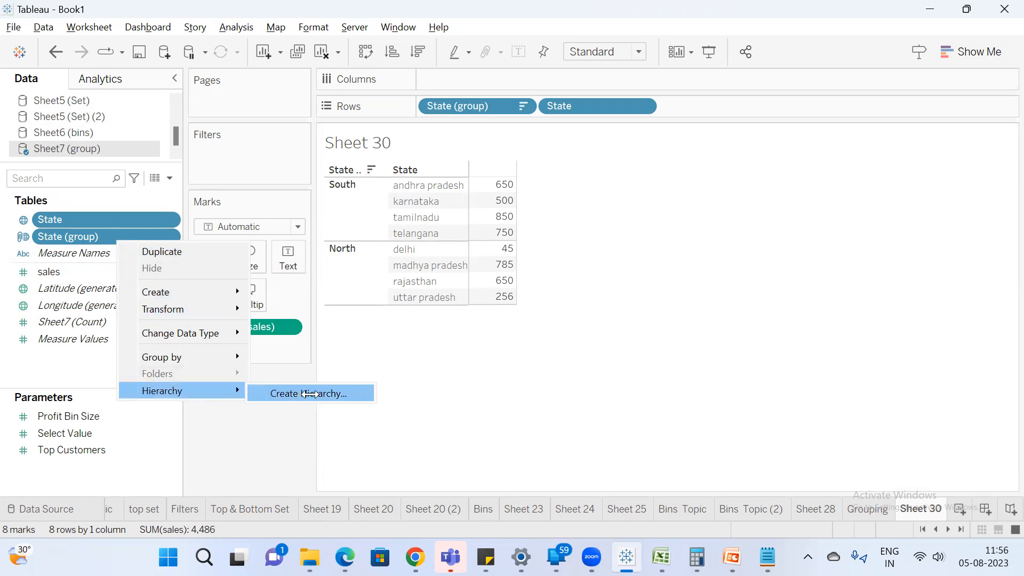
{"action": "left_click", "coordinate": [309, 393]}
{"action": "left_click", "coordinate": [573, 295]}
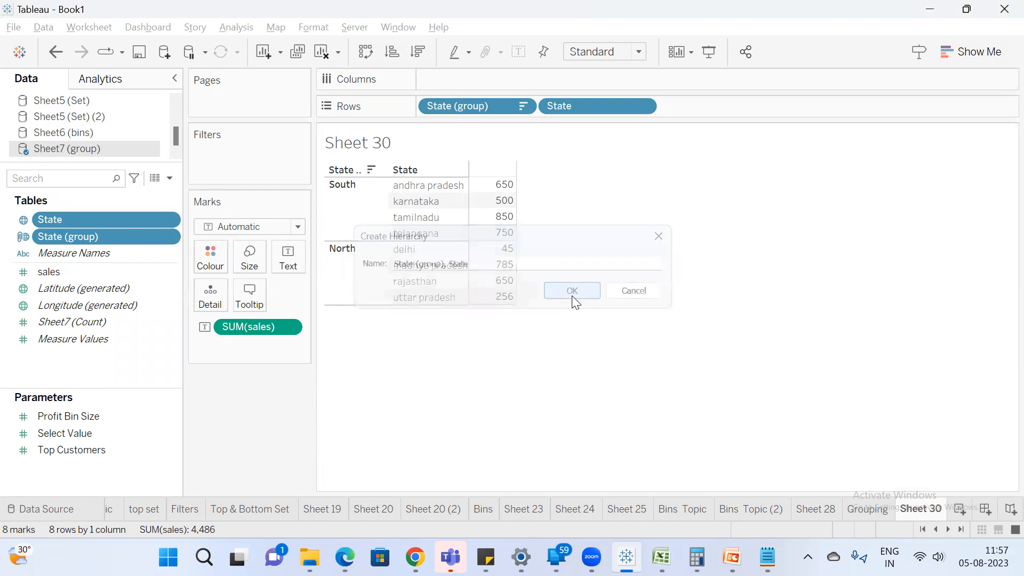
Remove State from the rows, then expand and collapse the State (group) hierarchy in the table.
{"action": "left_click_drag", "start_coordinate": [574, 101], "coordinate": [530, 155]}
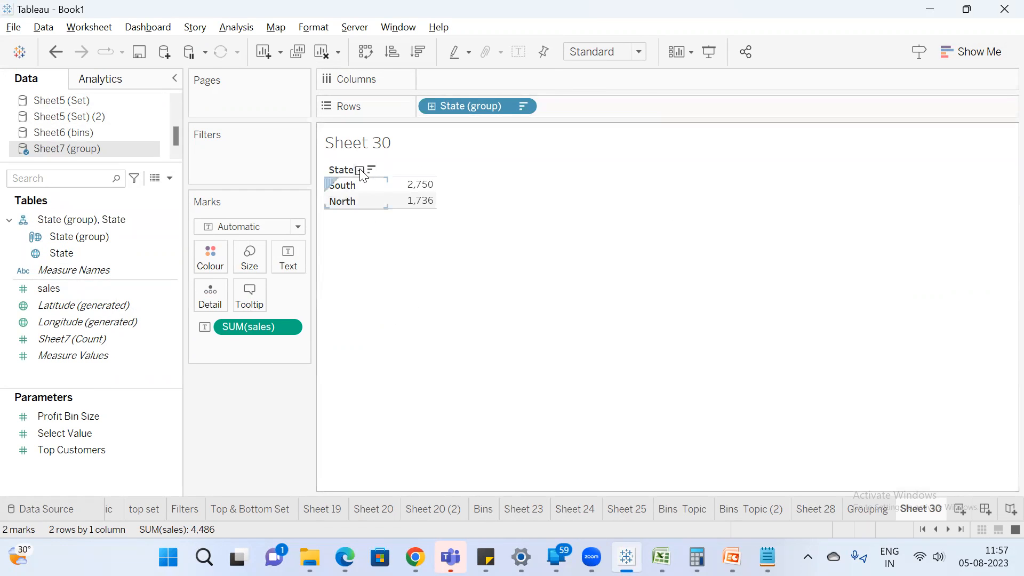
{"action": "left_click", "coordinate": [360, 171]}
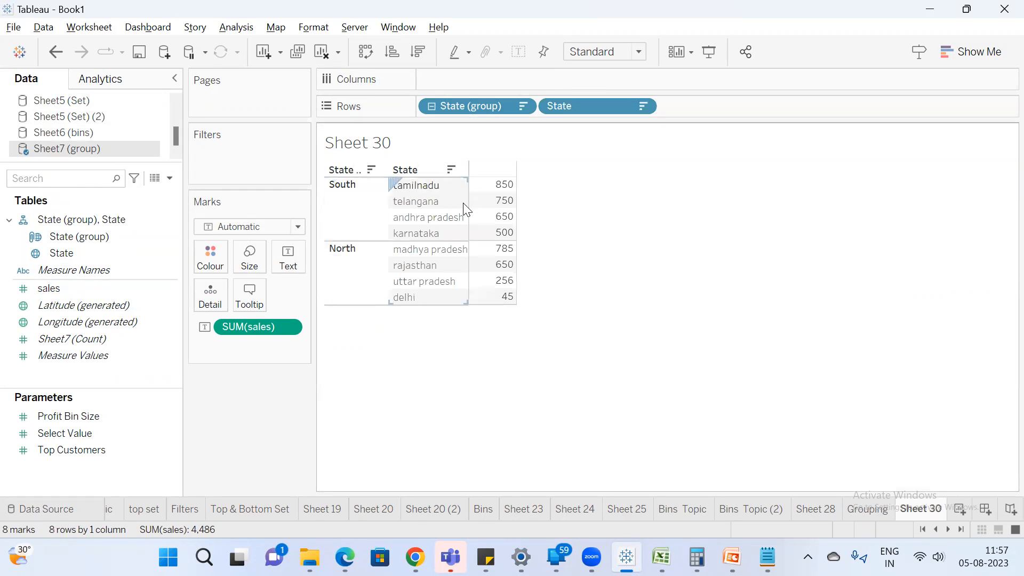
{"action": "left_click", "coordinate": [360, 170]}
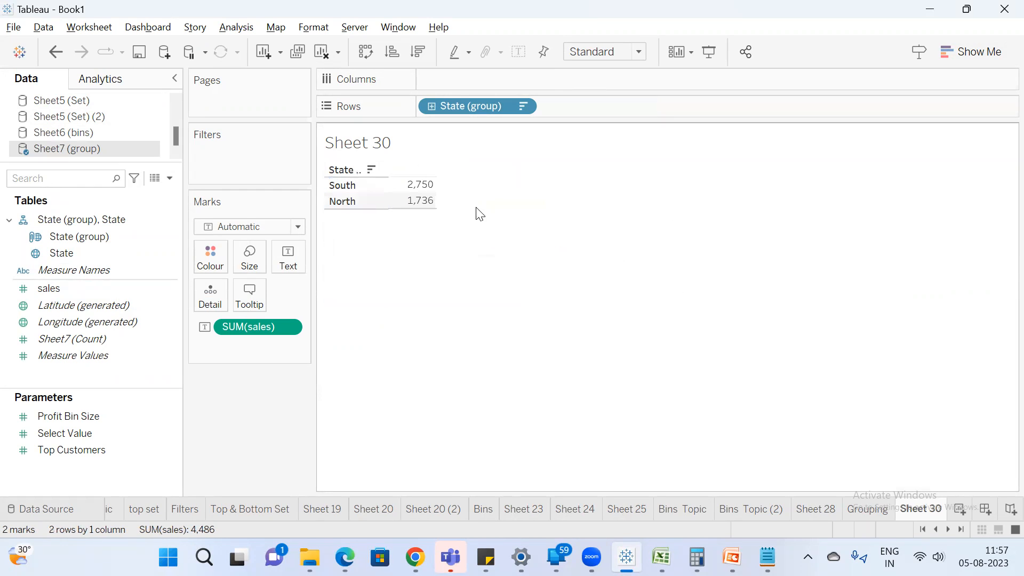
{"action": "double_click", "coordinate": [933, 509]}
{"action": "left_click", "coordinate": [888, 433]}
Create a new worksheet and place Customer Name from the Sample - Superstore source on the rows.
{"action": "left_click", "coordinate": [961, 511]}
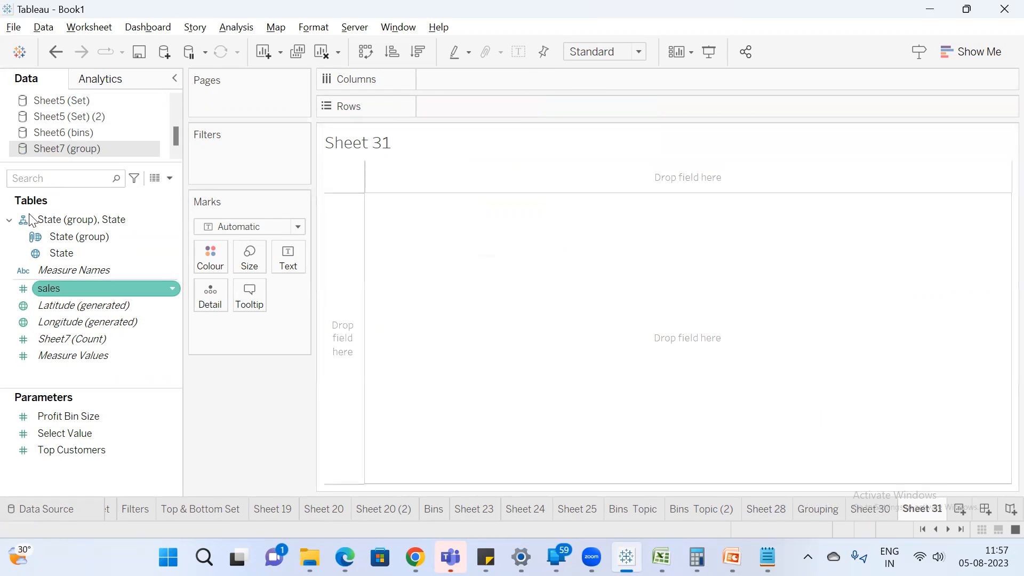
{"action": "scroll", "coordinate": [94, 125], "scroll_direction": "up", "scroll_amount": 5}
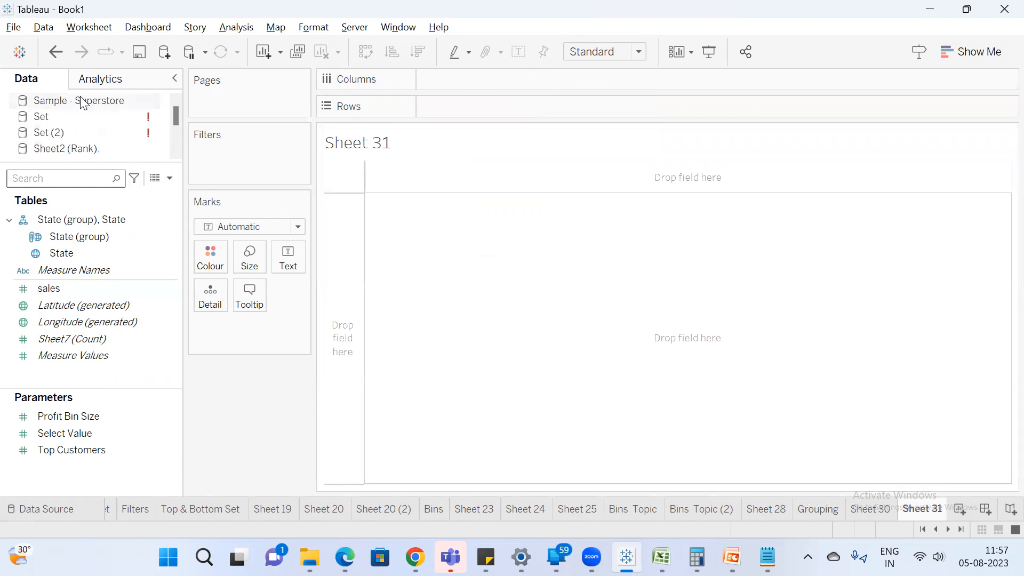
{"action": "left_click", "coordinate": [83, 101]}
{"action": "type", "text": "custom"}
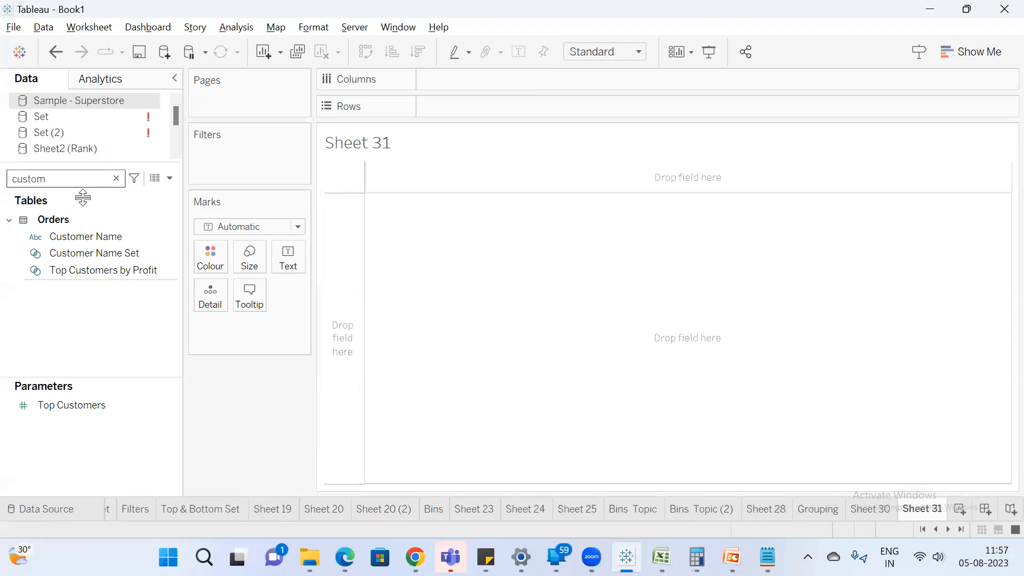
{"action": "left_click_drag", "start_coordinate": [100, 237], "coordinate": [450, 117]}
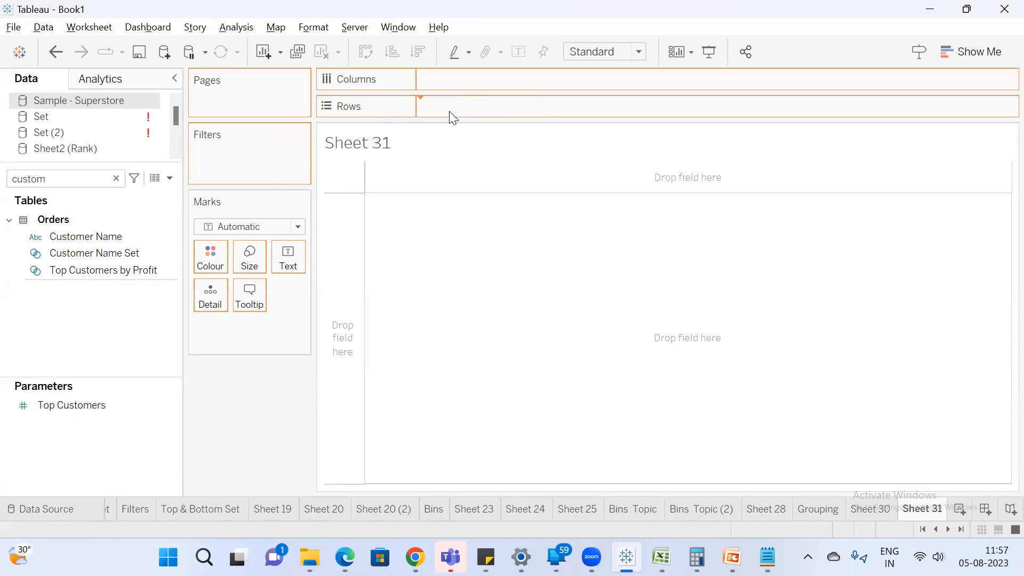
Start creating a group on Customer Name and group the first 13 customers in the list.
{"action": "right_click", "coordinate": [98, 236]}
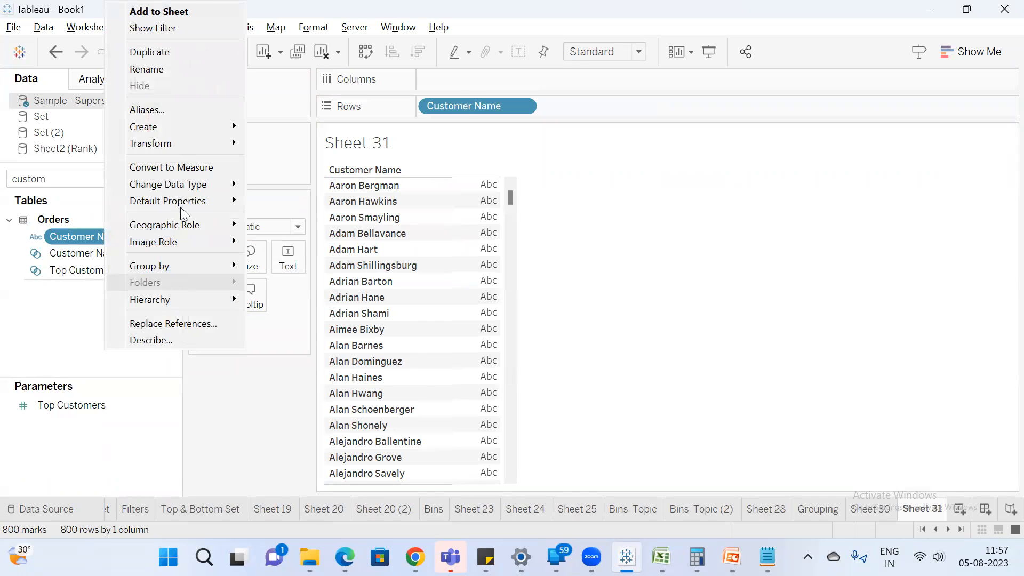
{"action": "mouse_move", "coordinate": [201, 118]}
{"action": "left_click", "coordinate": [290, 142]}
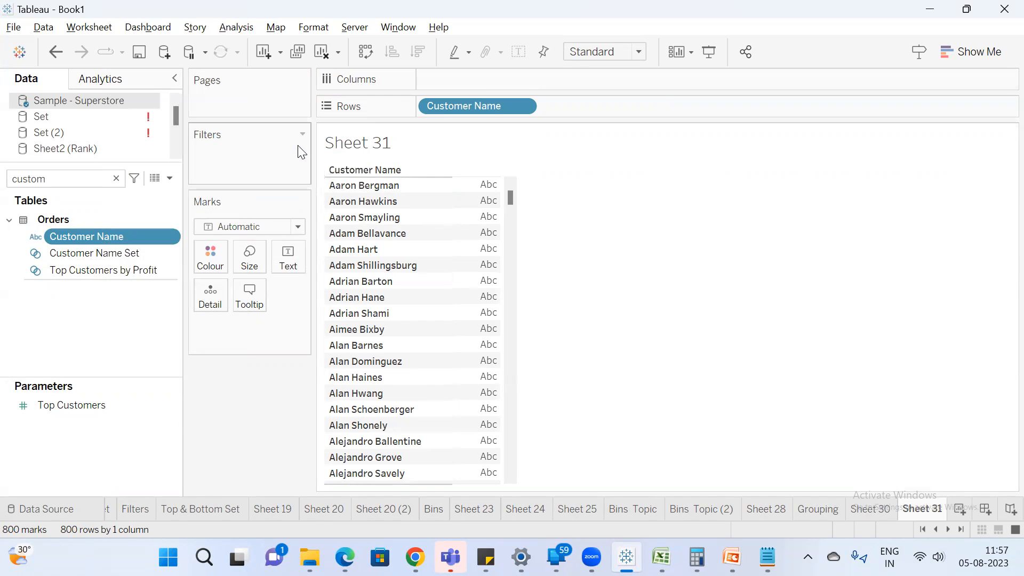
{"action": "left_click", "coordinate": [476, 177]}
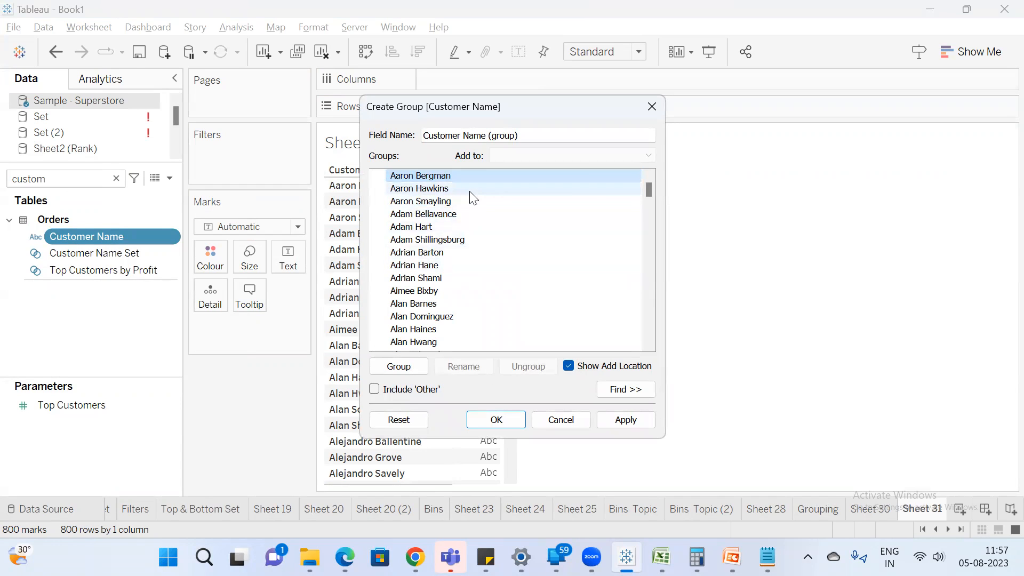
{"action": "key", "text": "shift+Down"}
{"action": "key", "text": "shift+Down"}
{"action": "key", "text": "shift+Down"}
{"action": "key", "text": "shift+Down"}
{"action": "key", "text": "shift+Down"}
{"action": "key", "text": "shift+Down"}
{"action": "key", "text": "shift+Down"}
{"action": "key", "text": "shift+Down"}
{"action": "key", "text": "shift+Down"}
{"action": "key", "text": "shift+Down"}
{"action": "key", "text": "shift+Down"}
{"action": "key", "text": "shift+Down"}
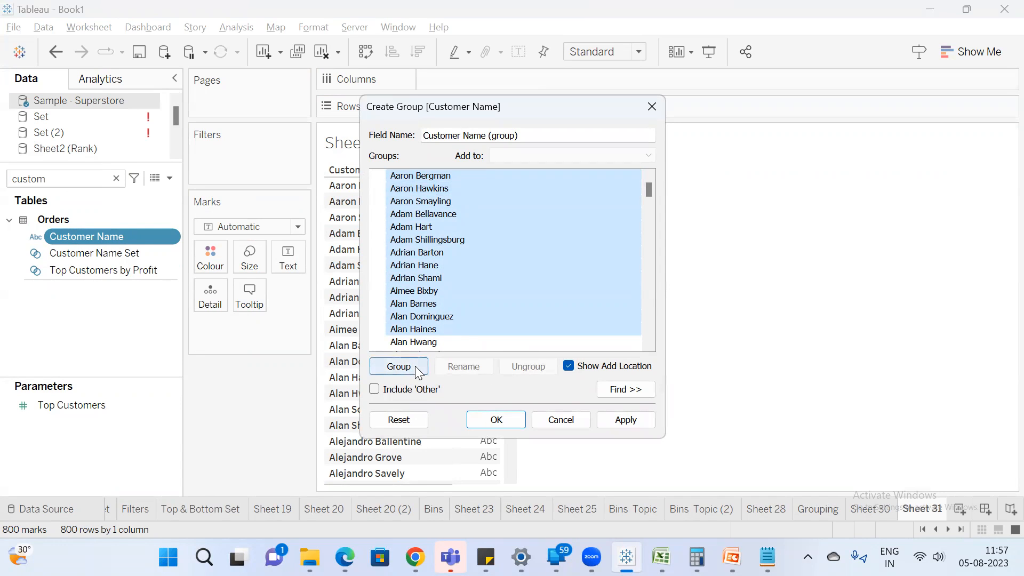
{"action": "left_click", "coordinate": [419, 372]}
{"action": "left_click", "coordinate": [469, 199]}
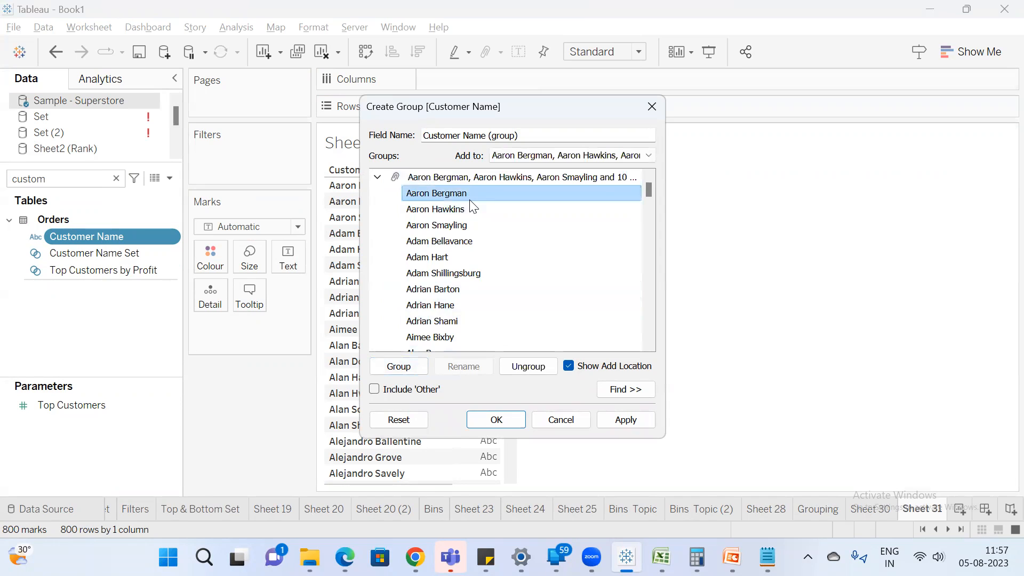
{"action": "key", "text": "shift+Down"}
{"action": "key", "text": "shift+Down"}
{"action": "key", "text": "shift+Page_Down"}
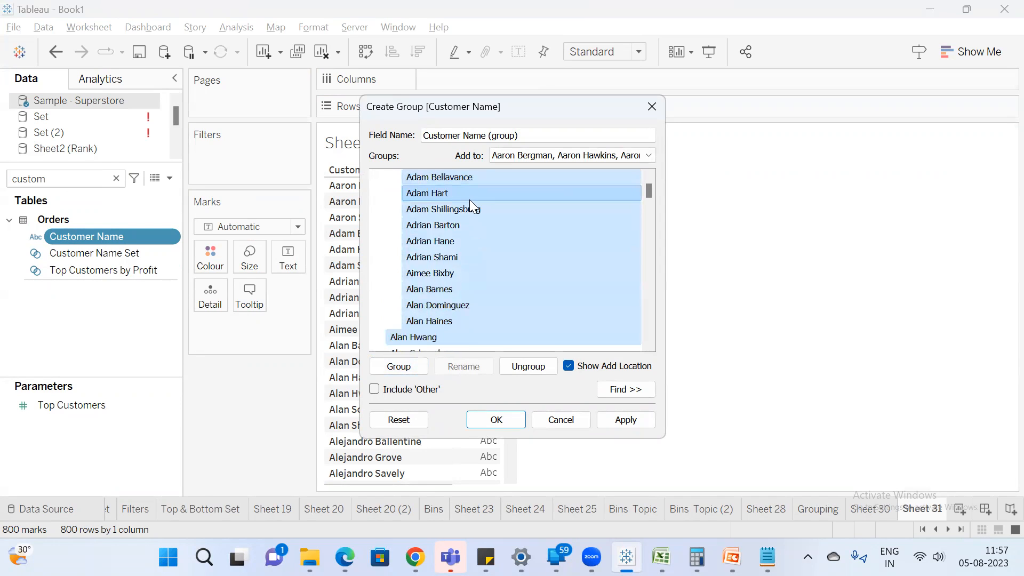
Group the next 13 ungrouped customers in the list and collapse their group.
{"action": "left_click", "coordinate": [449, 335]}
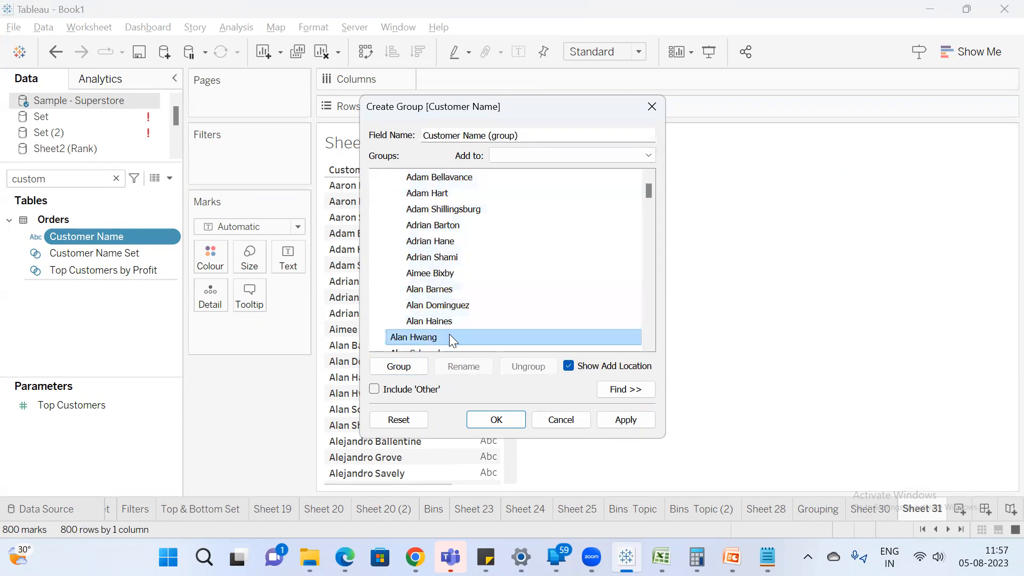
{"action": "key", "text": "shift+Down"}
{"action": "key", "text": "shift+Down"}
{"action": "key", "text": "shift+Down"}
{"action": "key", "text": "shift+Down"}
{"action": "key", "text": "shift+Down"}
{"action": "key", "text": "shift+Down"}
{"action": "key", "text": "shift+Down"}
{"action": "key", "text": "shift+Down"}
{"action": "key", "text": "shift+Down"}
{"action": "key", "text": "shift+Down"}
{"action": "key", "text": "shift+Down"}
{"action": "key", "text": "shift+Down"}
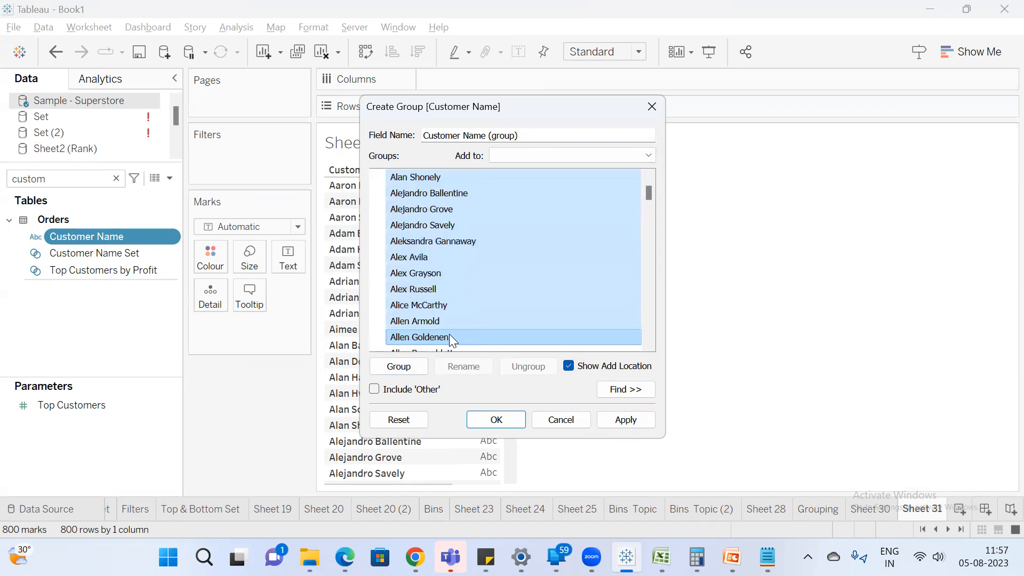
{"action": "left_click", "coordinate": [401, 367]}
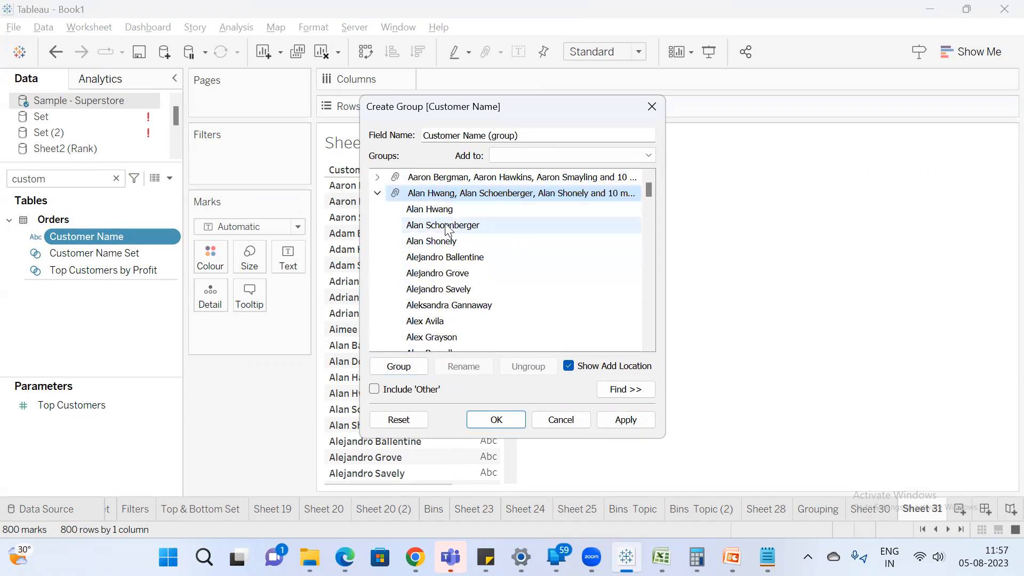
{"action": "left_click", "coordinate": [378, 193]}
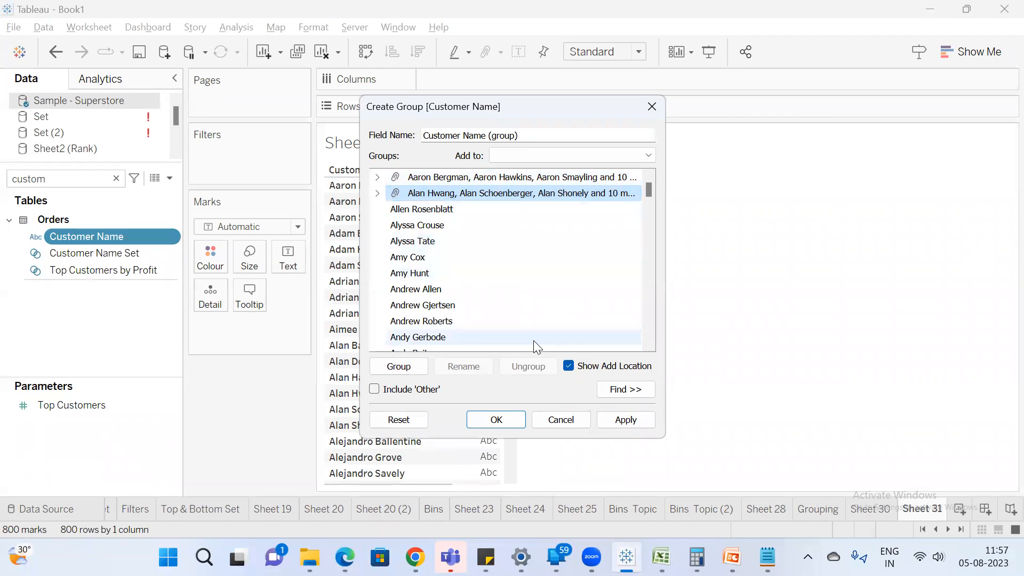
Rename the second customer group as "Group 1".
{"action": "double_click", "coordinate": [469, 193]}
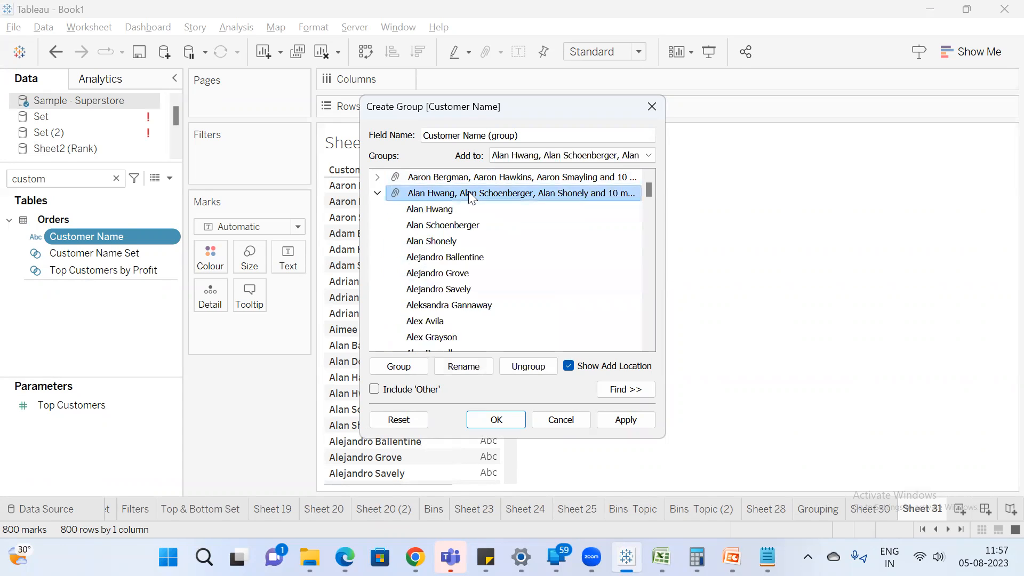
{"action": "right_click", "coordinate": [471, 199]}
{"action": "left_click", "coordinate": [510, 219]}
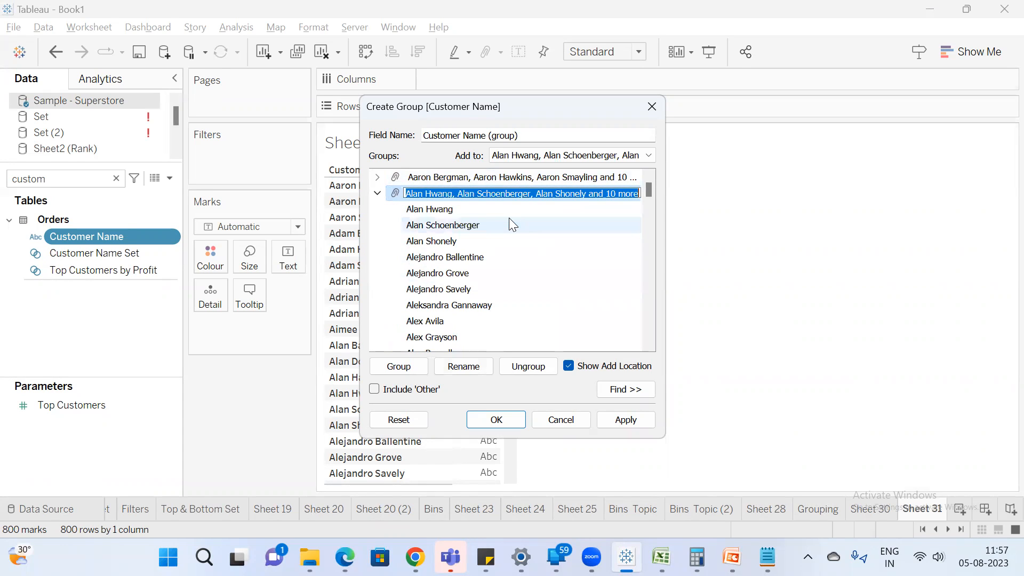
{"action": "type", "text": "Group"}
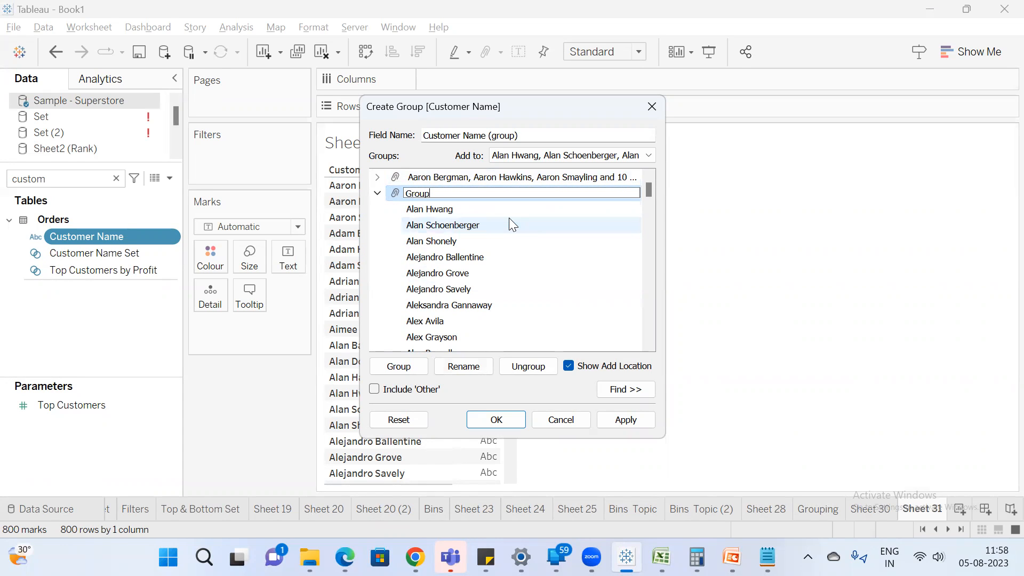
{"action": "type", "text": " 1"}
{"action": "key", "text": "Return"}
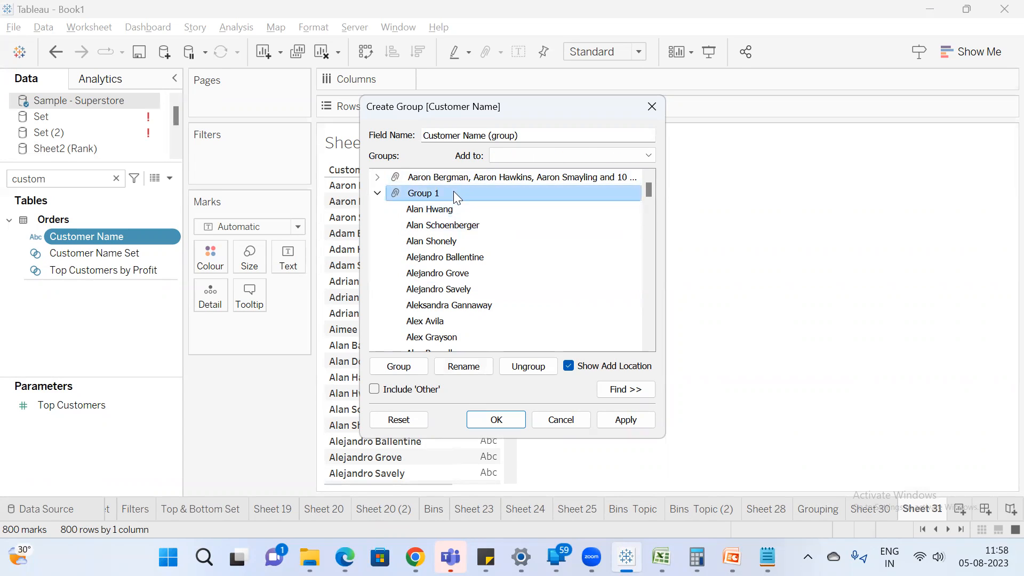
Rename the first customer group as "Group 2" and collapse the members of Group 1.
{"action": "right_click", "coordinate": [460, 178]}
{"action": "left_click", "coordinate": [520, 203]}
{"action": "type", "text": "Group 2"}
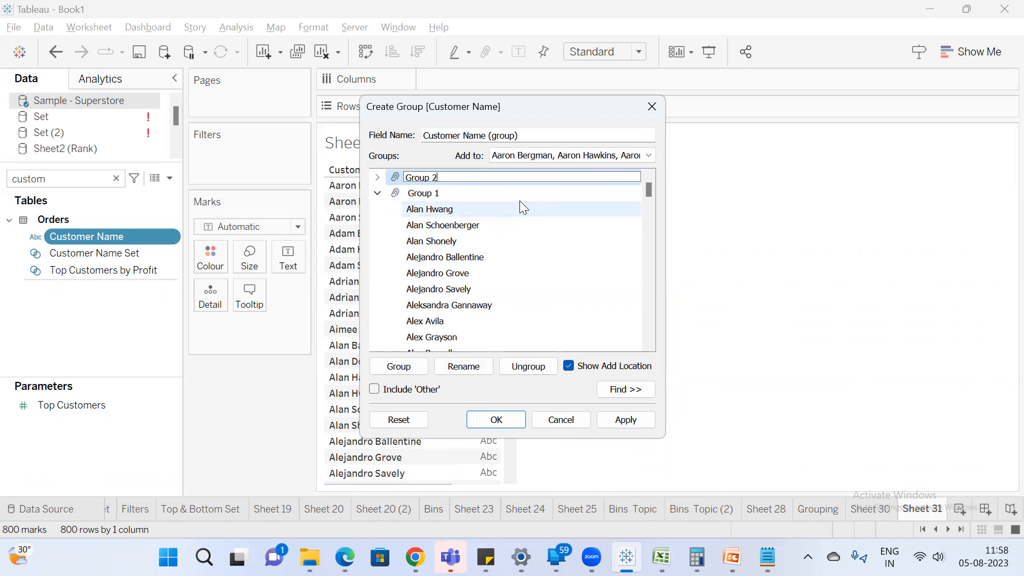
{"action": "key", "text": "Return"}
{"action": "left_click", "coordinate": [377, 193]}
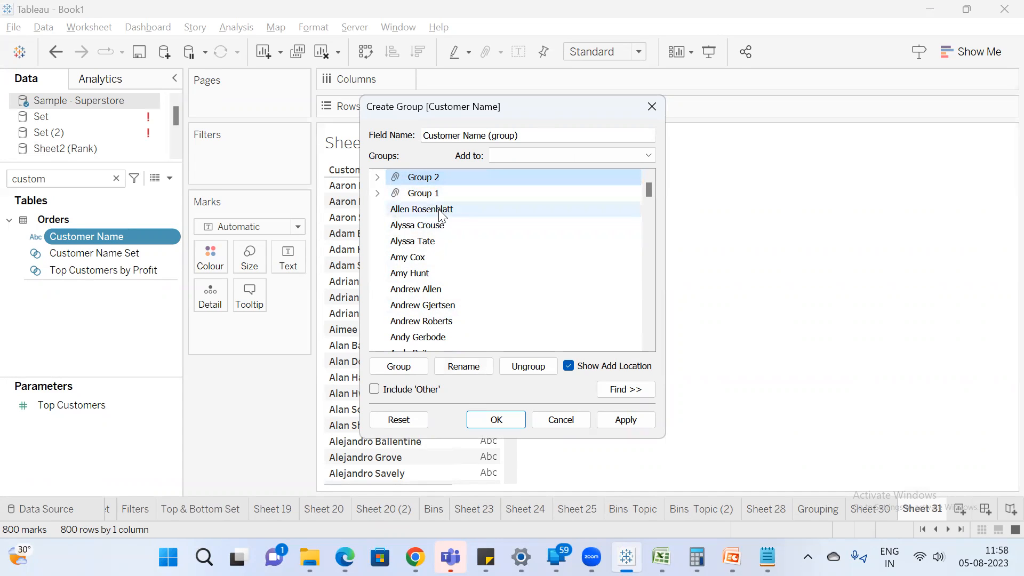
{"action": "left_click_drag", "start_coordinate": [456, 212], "coordinate": [455, 304]}
{"action": "key", "text": "shift+Down"}
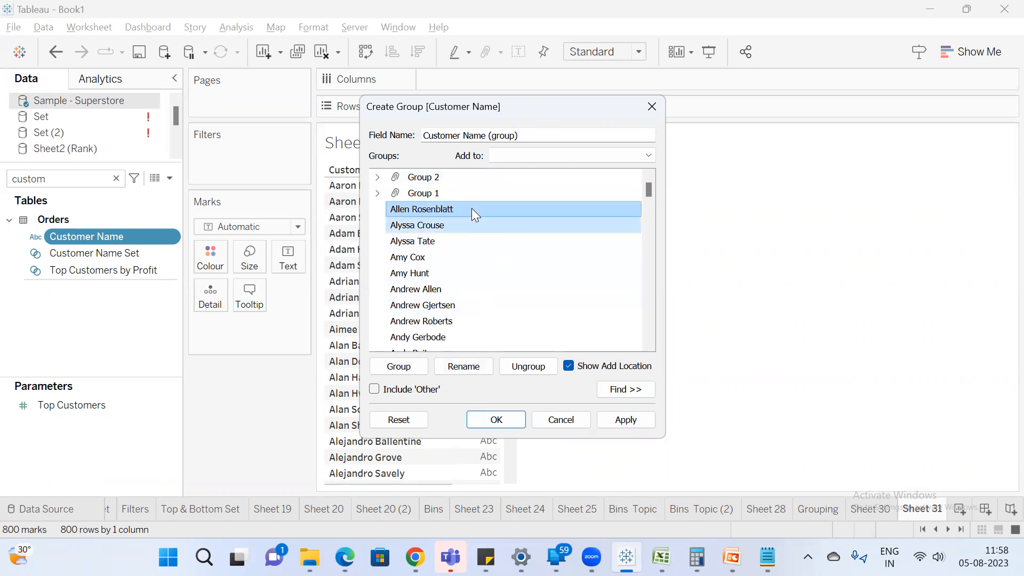
{"action": "key", "text": "Down"}
{"action": "key", "text": "Down"}
{"action": "key", "text": "Down"}
{"action": "key", "text": "Down"}
{"action": "key", "text": "Down"}
{"action": "key", "text": "Down"}
{"action": "key", "text": "Down"}
{"action": "key", "text": "Down"}
{"action": "key", "text": "Down"}
{"action": "key", "text": "Down"}
{"action": "key", "text": "Down"}
{"action": "key", "text": "Down"}
{"action": "key", "text": "Down"}
{"action": "key", "text": "Down"}
{"action": "key", "text": "Down"}
{"action": "key", "text": "Down"}
{"action": "key", "text": "Down"}
{"action": "key", "text": "Down"}
{"action": "key", "text": "Down"}
{"action": "key", "text": "Down"}
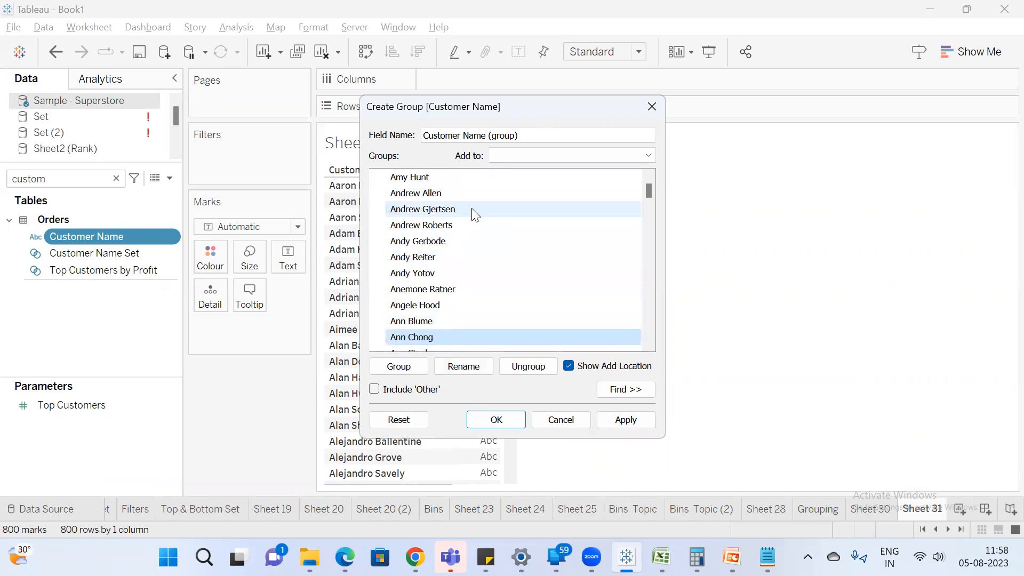
{"action": "key", "text": "Down"}
{"action": "key", "text": "Down"}
{"action": "key", "text": "Down"}
{"action": "key", "text": "Down"}
{"action": "key", "text": "Up"}
{"action": "key", "text": "Up"}
{"action": "key", "text": "Up"}
{"action": "key", "text": "Up"}
{"action": "key", "text": "Up"}
{"action": "key", "text": "Up"}
{"action": "key", "text": "Up"}
{"action": "key", "text": "Up"}
{"action": "key", "text": "Up"}
{"action": "key", "text": "Up"}
{"action": "key", "text": "Up"}
{"action": "key", "text": "Up"}
{"action": "key", "text": "Up"}
{"action": "key", "text": "Up"}
{"action": "key", "text": "Up"}
{"action": "key", "text": "Up"}
{"action": "key", "text": "Up"}
{"action": "key", "text": "Up"}
{"action": "key", "text": "Up"}
{"action": "key", "text": "Up"}
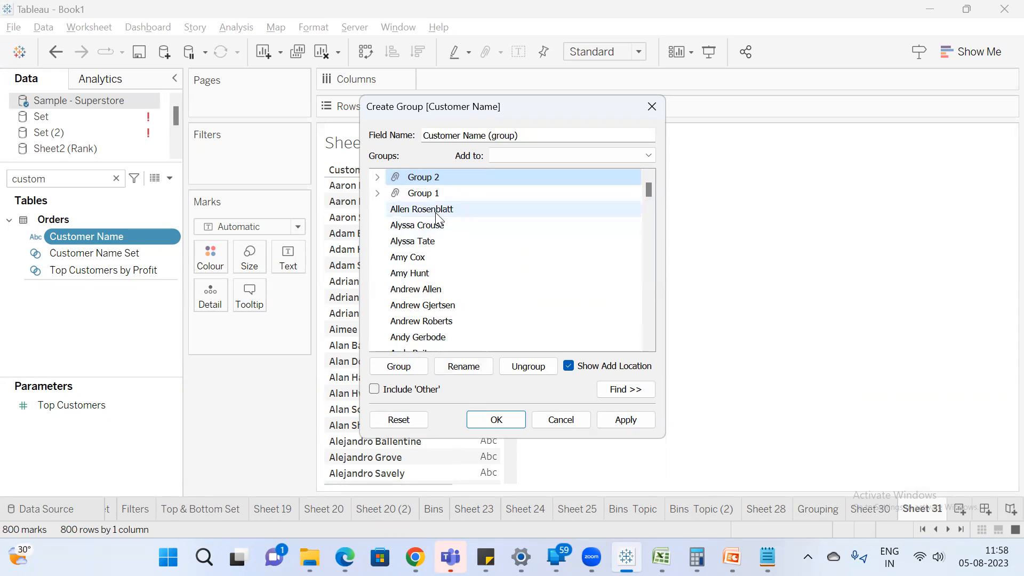
Include the remaining customers as 'Other', collapse that group and create the Customer Name (group) field.
{"action": "left_click", "coordinate": [380, 388]}
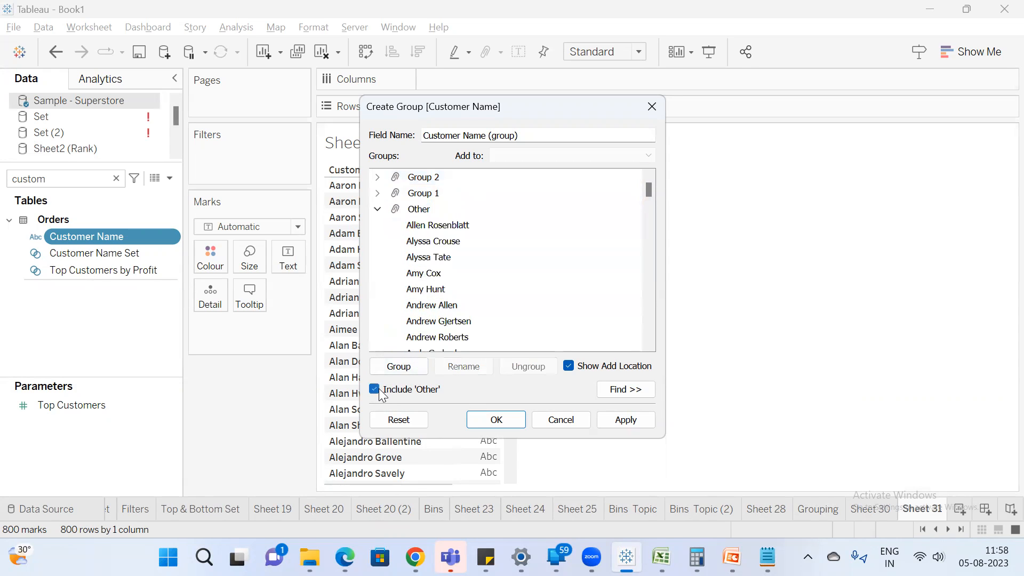
{"action": "left_click", "coordinate": [378, 210]}
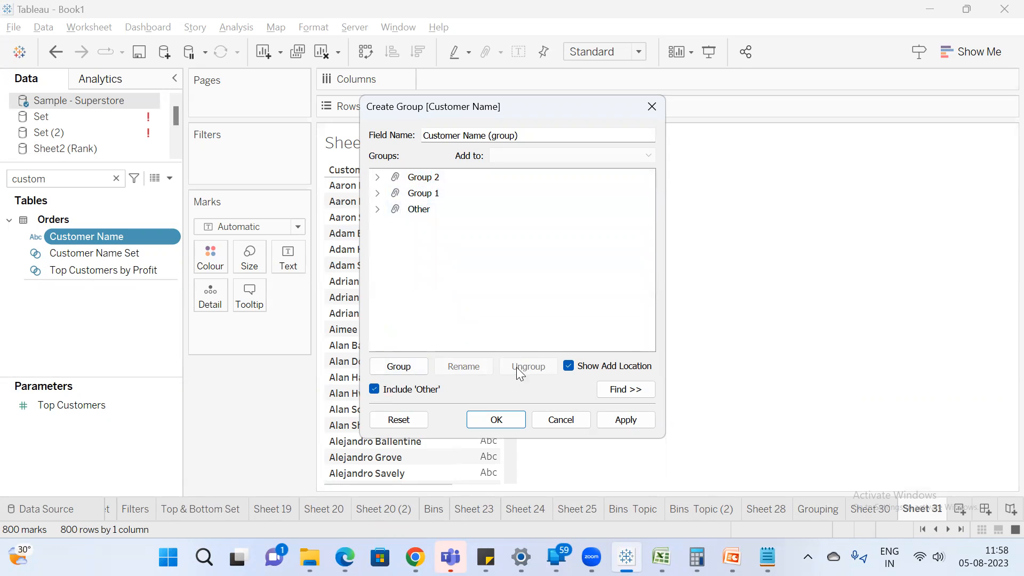
{"action": "left_click", "coordinate": [496, 420]}
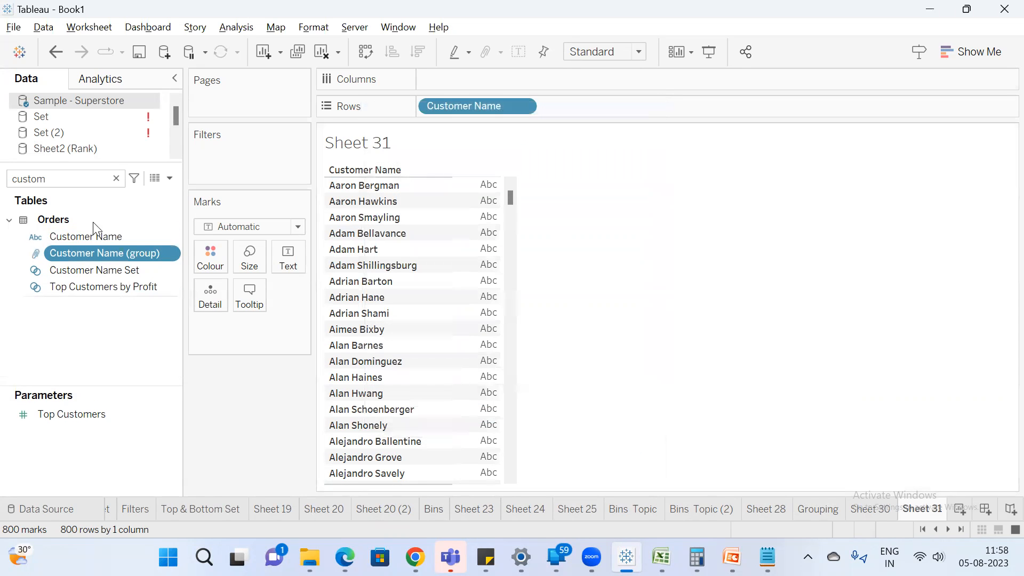
Place Customer Name (group) ahead of Customer Name on the rows, look through its groups, and remove it again.
{"action": "double_click", "coordinate": [98, 253]}
{"action": "left_click_drag", "start_coordinate": [589, 111], "coordinate": [424, 107]}
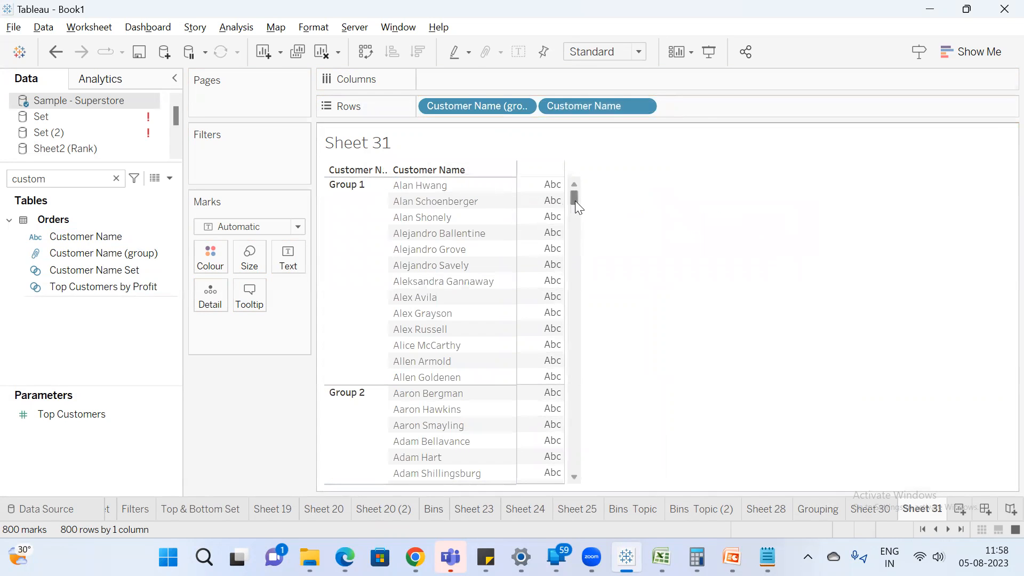
{"action": "mouse_move", "coordinate": [574, 203]}
{"action": "left_mouse_down"}
{"action": "mouse_move", "coordinate": [574, 378]}
{"action": "mouse_move", "coordinate": [585, 200]}
{"action": "left_mouse_up"}
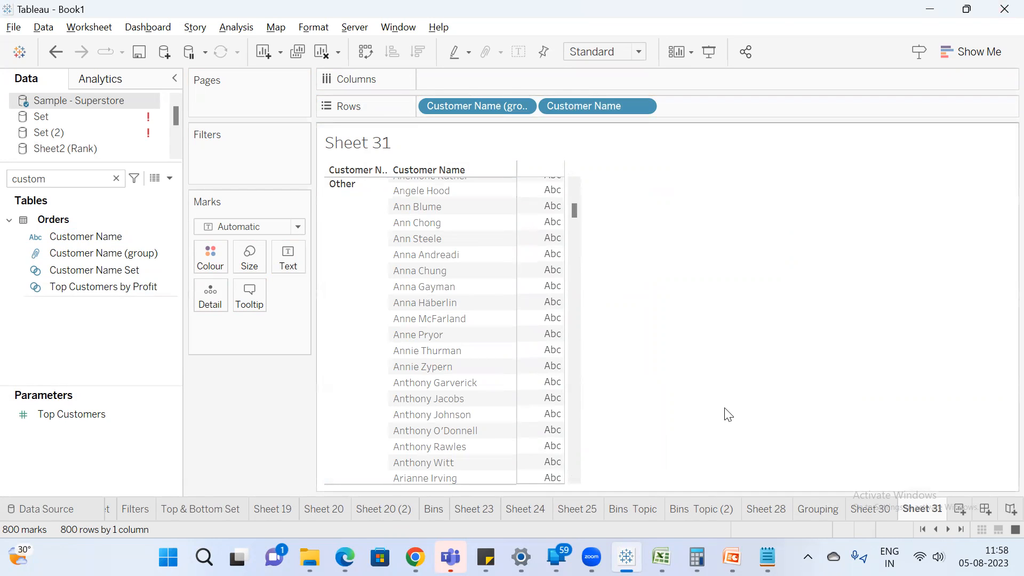
{"action": "left_click_drag", "start_coordinate": [459, 106], "coordinate": [788, 248]}
{"action": "scroll", "coordinate": [443, 267], "scroll_direction": "up", "scroll_amount": 10}
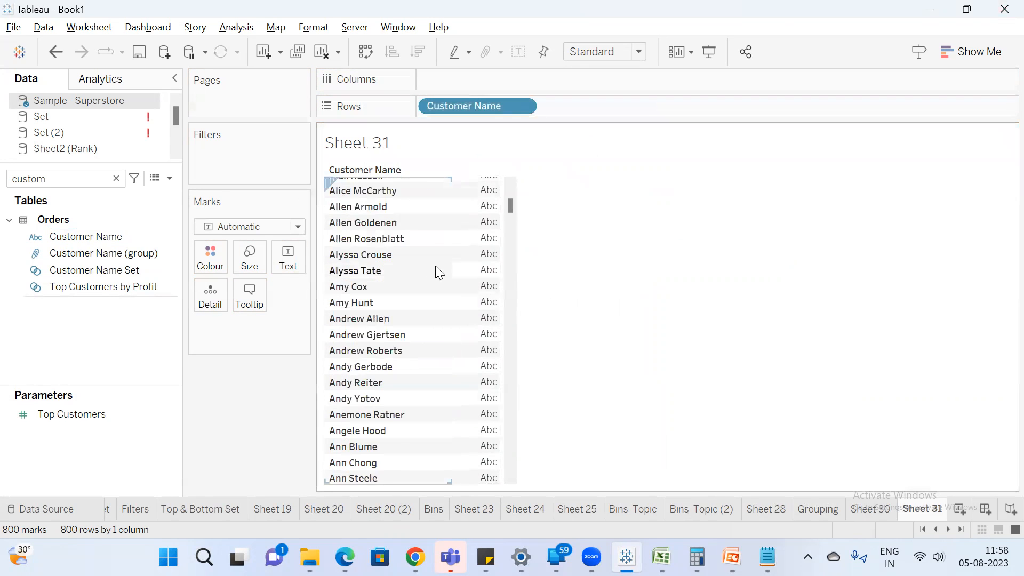
Group the first ten customers of the list directly from their marks in the view.
{"action": "left_click_drag", "start_coordinate": [490, 179], "coordinate": [456, 337]}
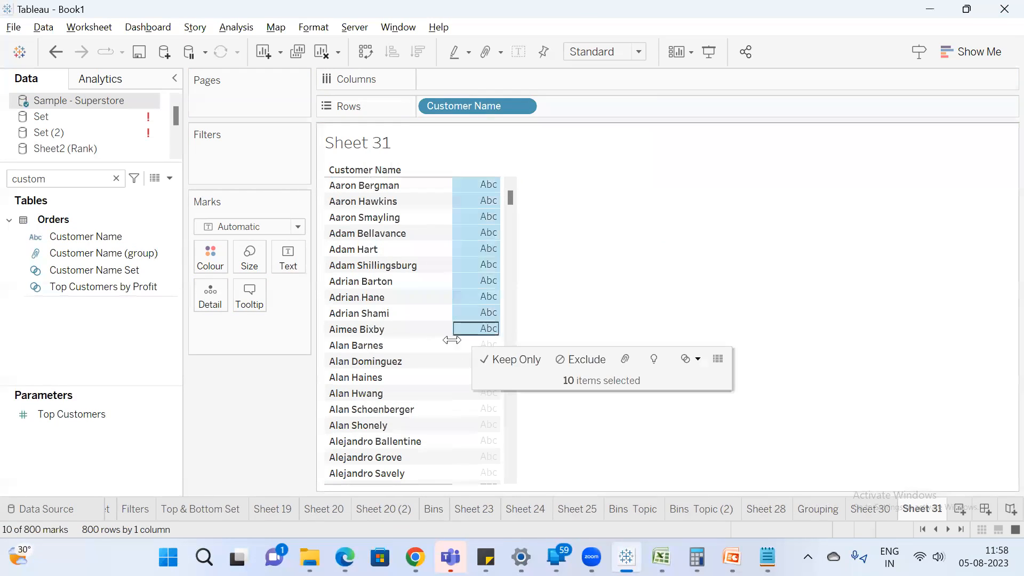
{"action": "right_click", "coordinate": [494, 258]}
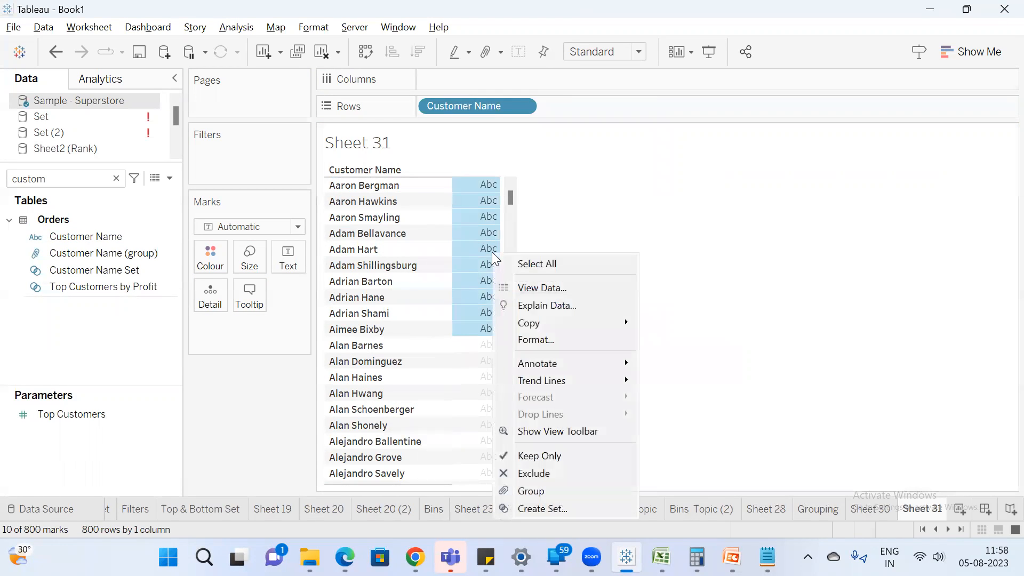
{"action": "left_click", "coordinate": [533, 490]}
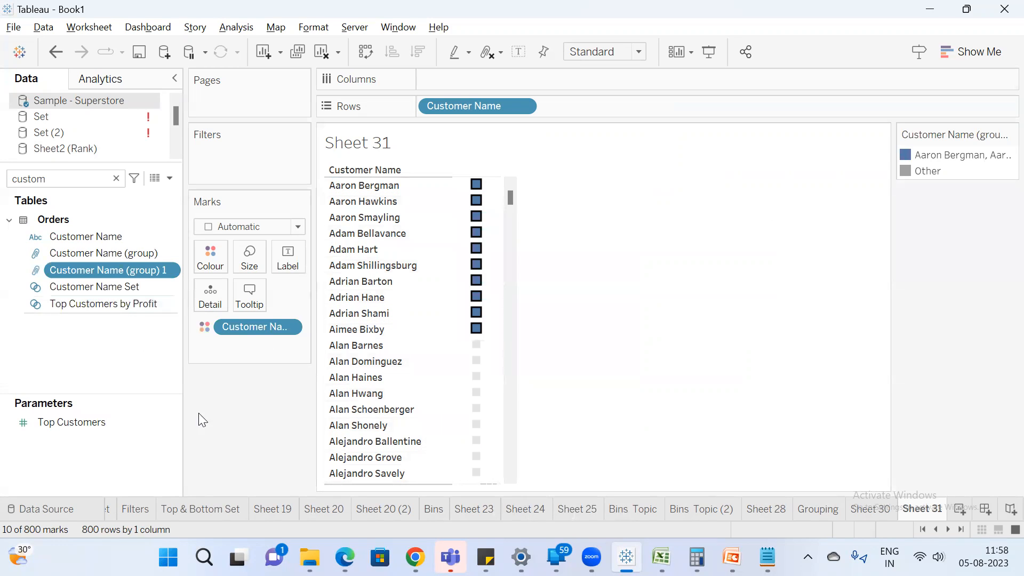
{"action": "left_click", "coordinate": [247, 377]}
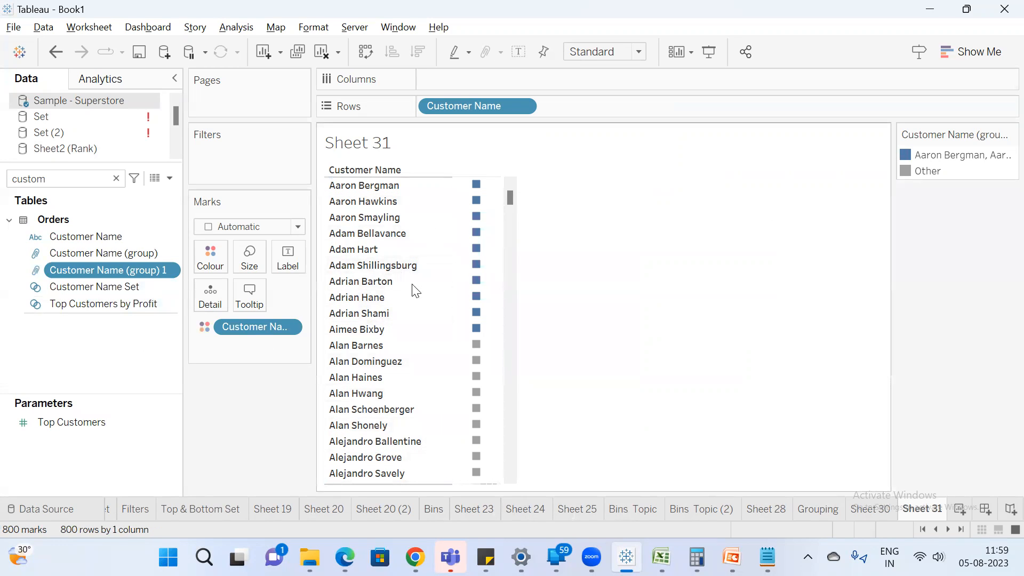
Place Customer Name (group) 1 ahead of Customer Name on the rows and widen its column to read the group names.
{"action": "left_click_drag", "start_coordinate": [95, 269], "coordinate": [422, 106]}
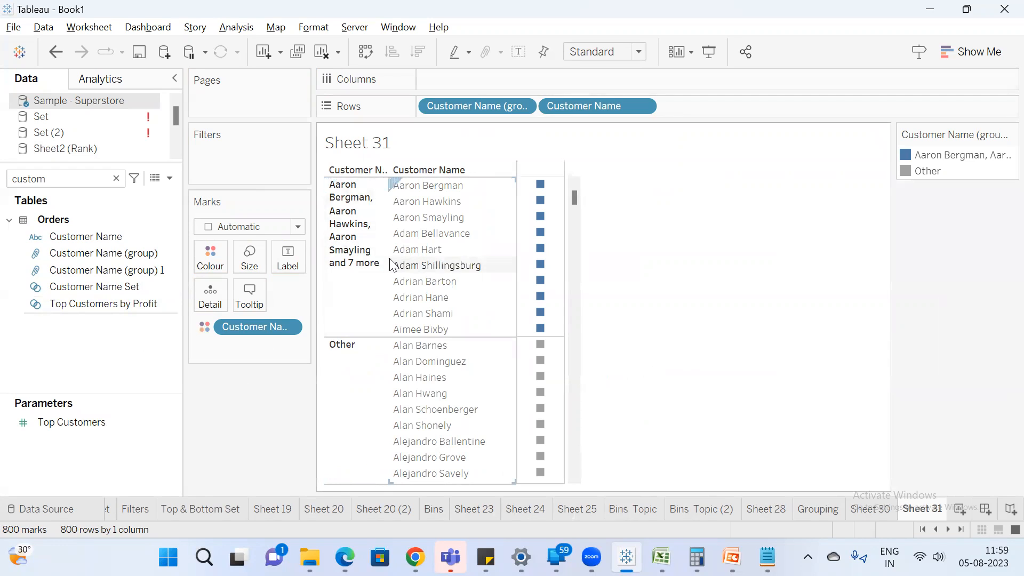
{"action": "left_click_drag", "start_coordinate": [388, 259], "coordinate": [450, 265]}
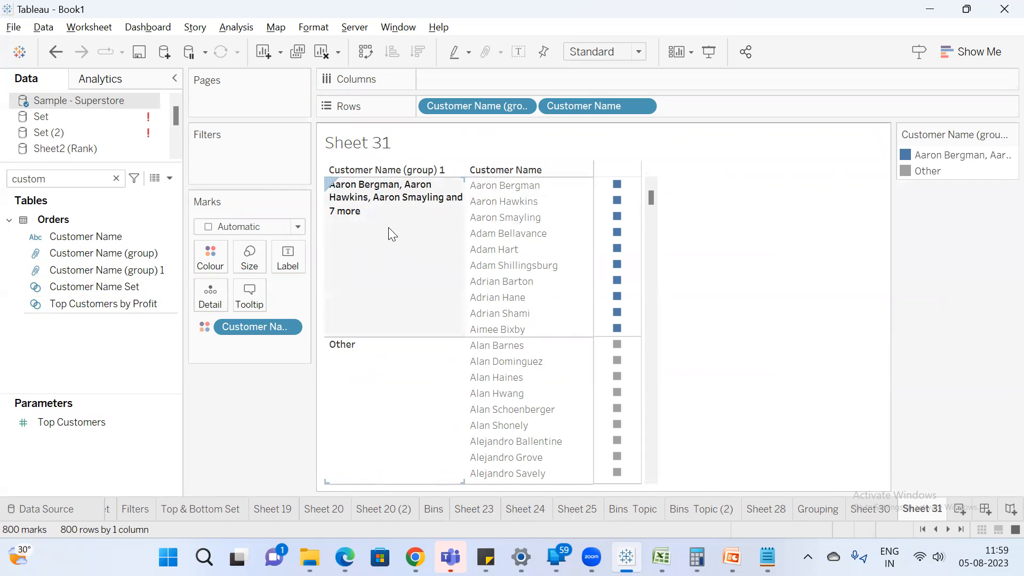
{"action": "scroll", "coordinate": [496, 361], "scroll_direction": "down", "scroll_amount": 9}
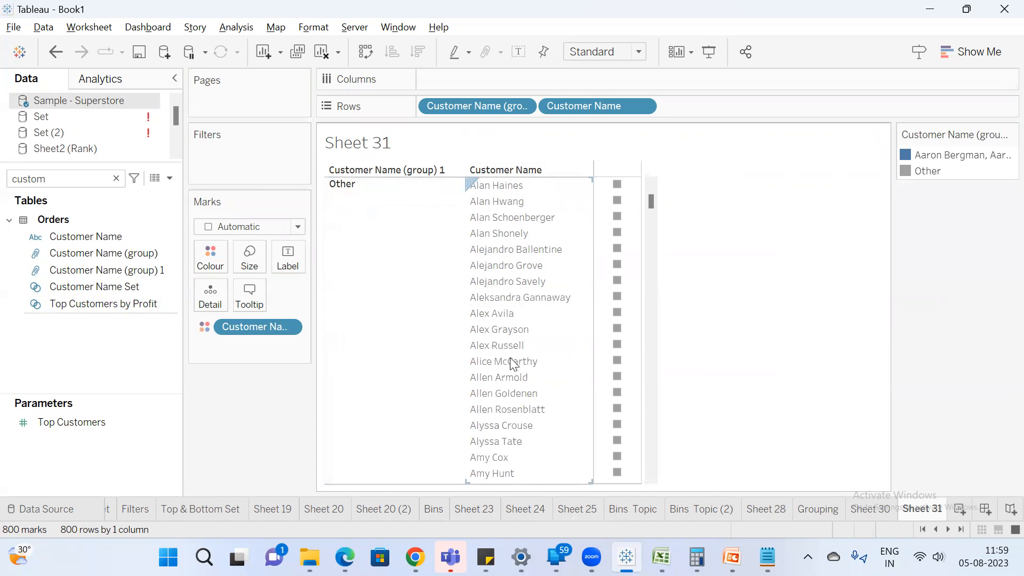
{"action": "scroll", "coordinate": [485, 361], "scroll_direction": "up", "scroll_amount": 9}
Clear Customer Name (group) 1 from the rows and colour, and group nine consecutive customers further down the list in the view.
{"action": "left_click_drag", "start_coordinate": [494, 105], "coordinate": [647, 197]}
{"action": "left_click_drag", "start_coordinate": [256, 326], "coordinate": [265, 380]}
{"action": "scroll", "coordinate": [466, 292], "scroll_direction": "down", "scroll_amount": 5}
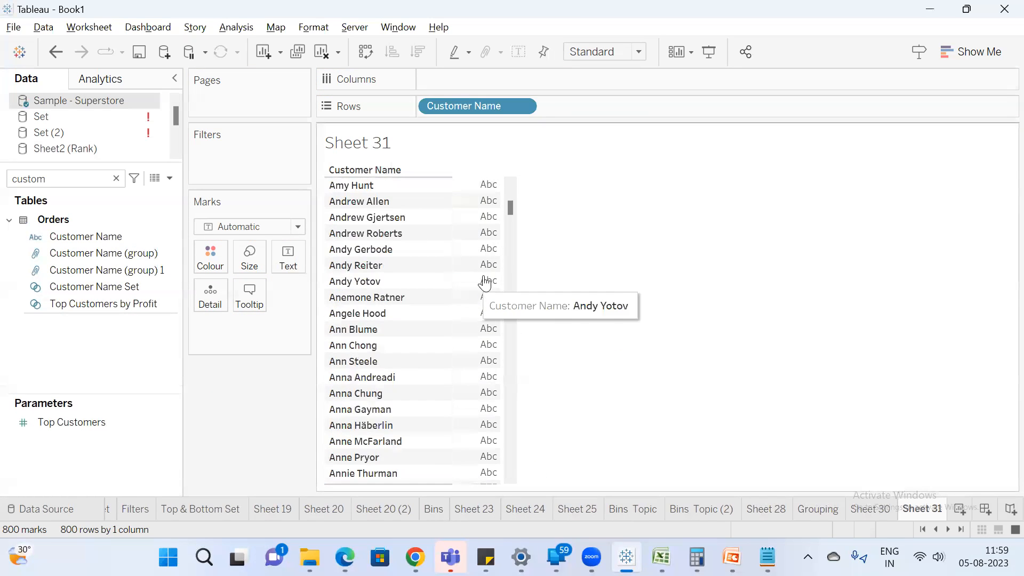
{"action": "left_click_drag", "start_coordinate": [483, 238], "coordinate": [477, 358]}
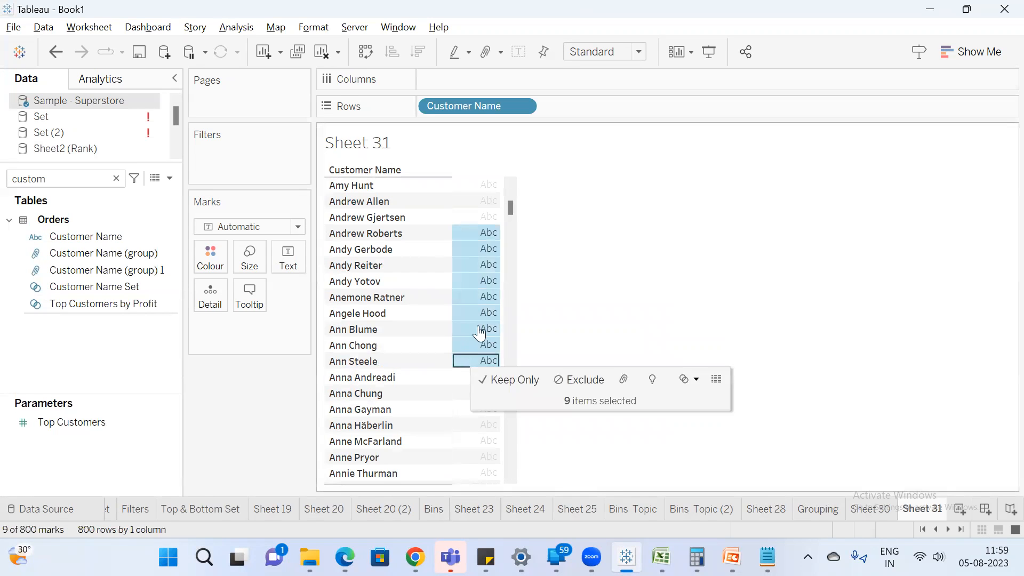
{"action": "right_click", "coordinate": [475, 264]}
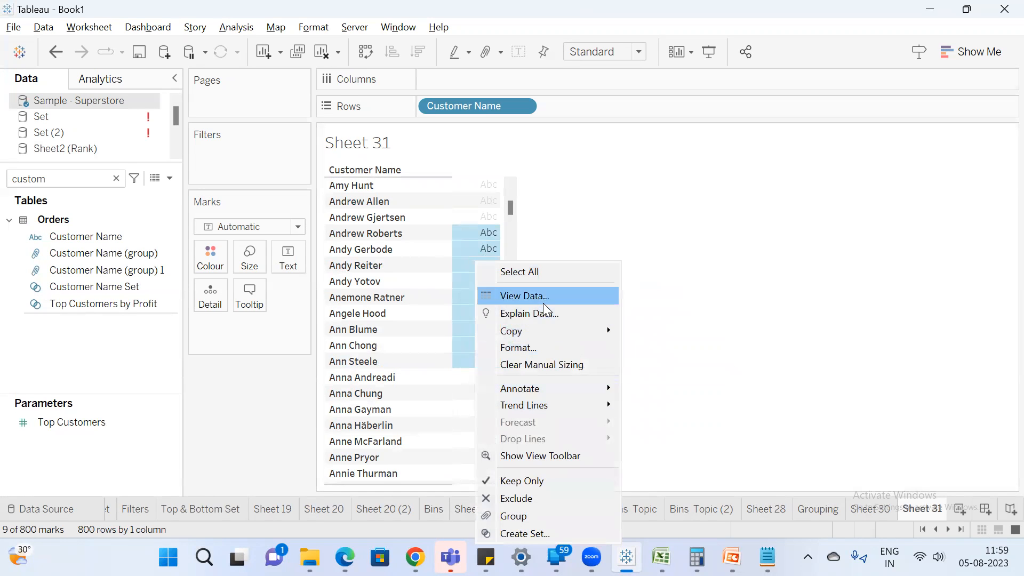
{"action": "left_click", "coordinate": [529, 516]}
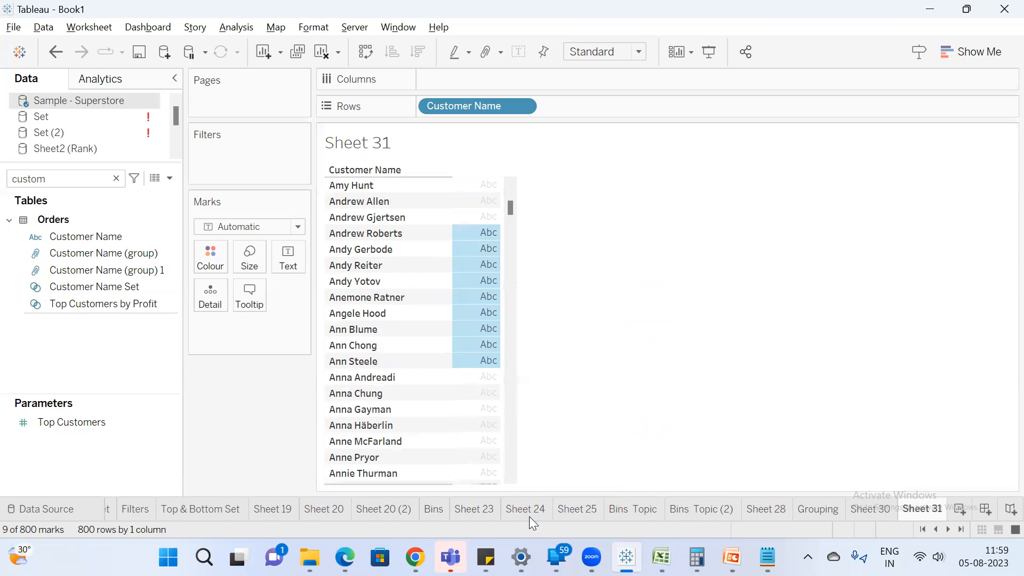
{"action": "left_click", "coordinate": [634, 288]}
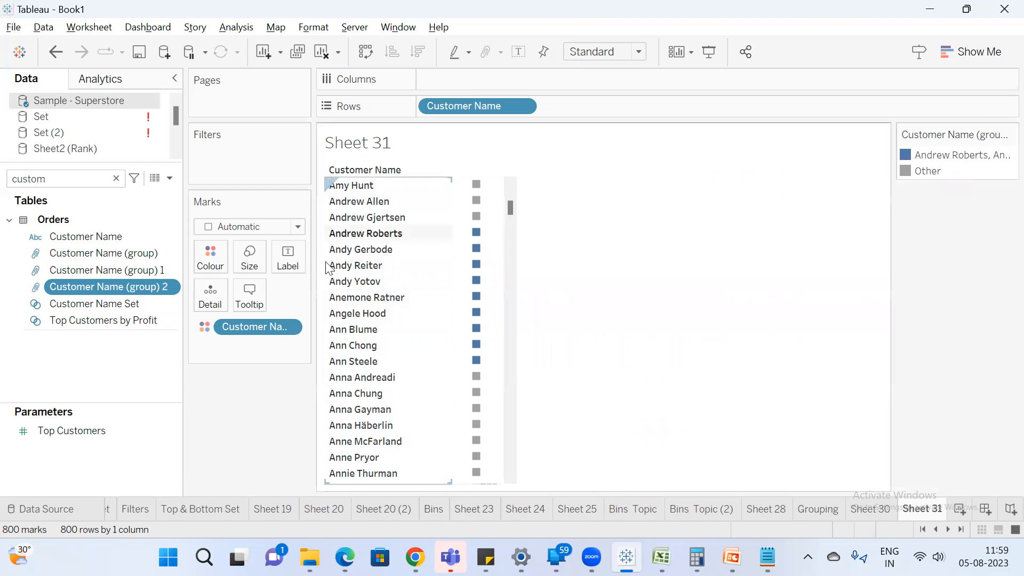
Edit Customer Name (group) 2 and rename its nine-customer group as "random group".
{"action": "right_click", "coordinate": [144, 288]}
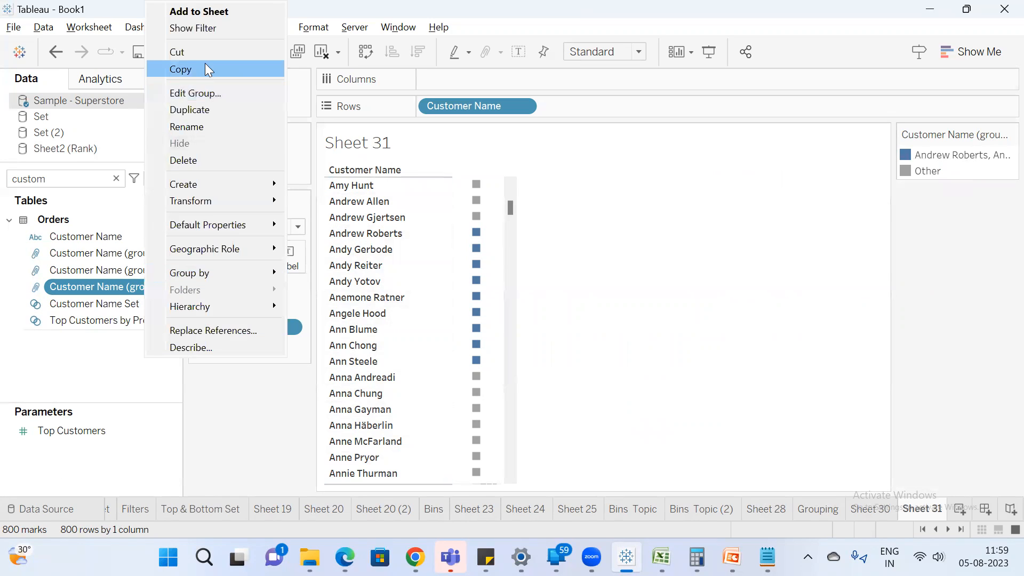
{"action": "left_click", "coordinate": [203, 92]}
{"action": "right_click", "coordinate": [420, 177]}
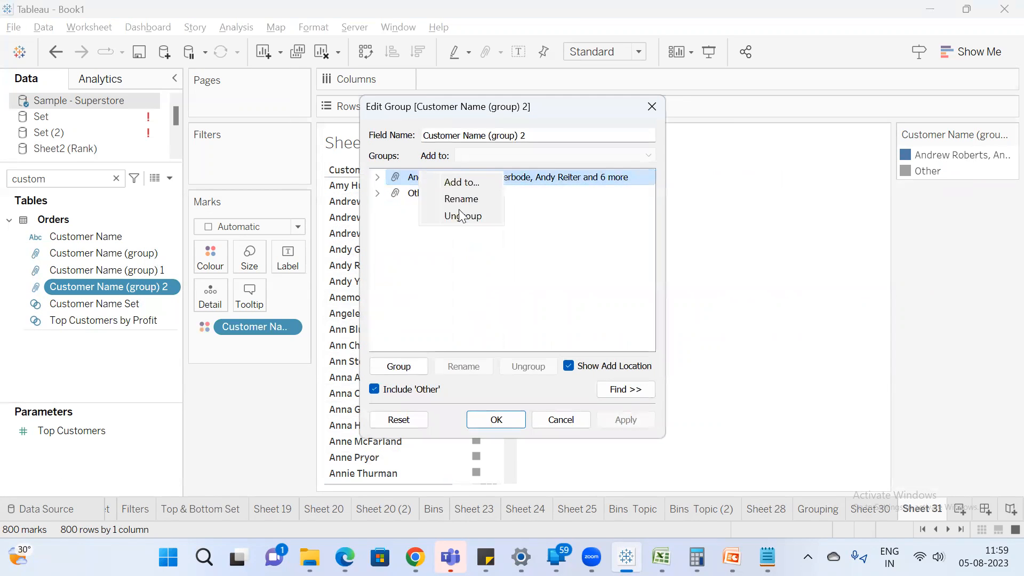
{"action": "left_click", "coordinate": [469, 200]}
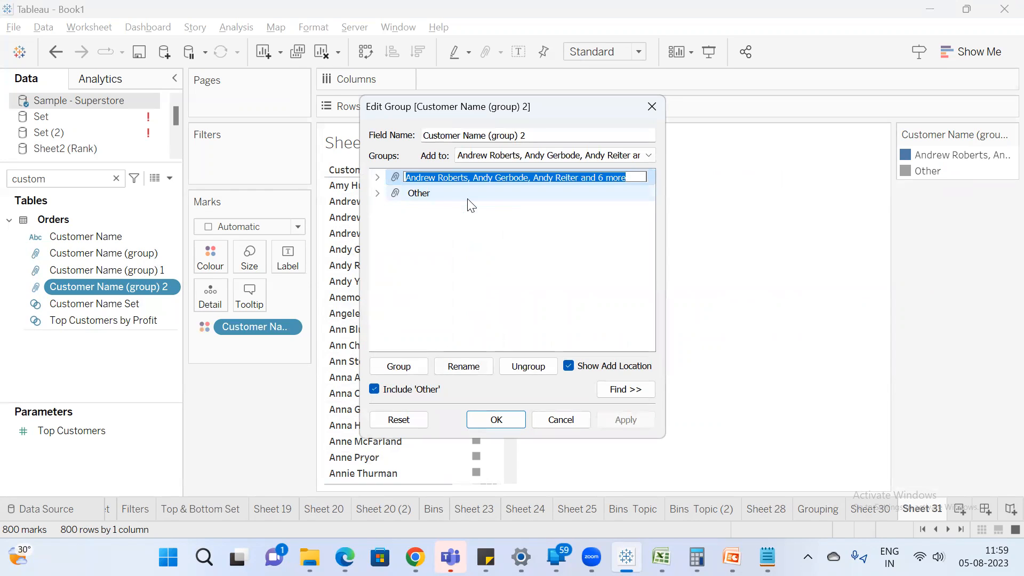
{"action": "type", "text": "random group"}
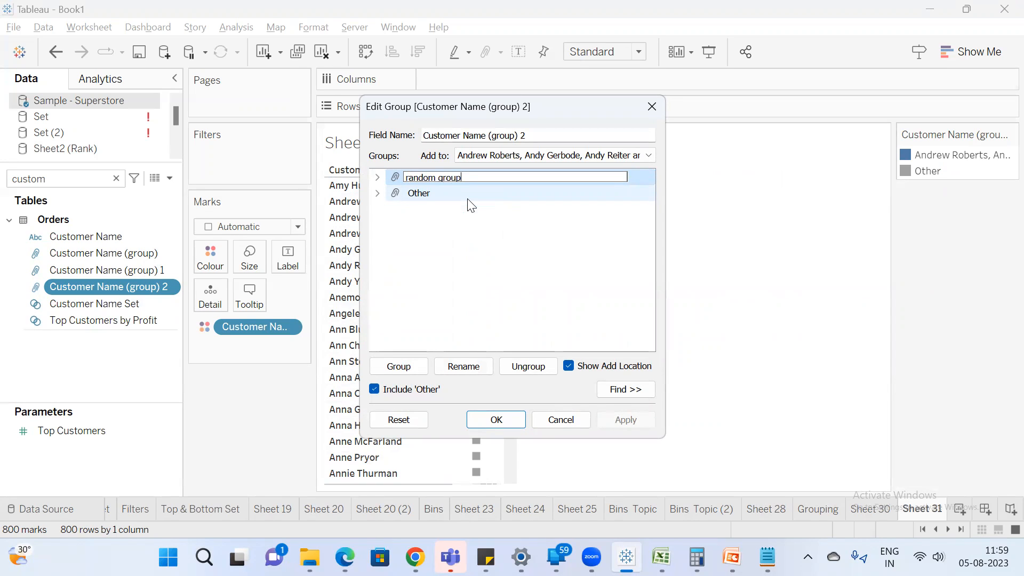
{"action": "left_click", "coordinate": [385, 257]}
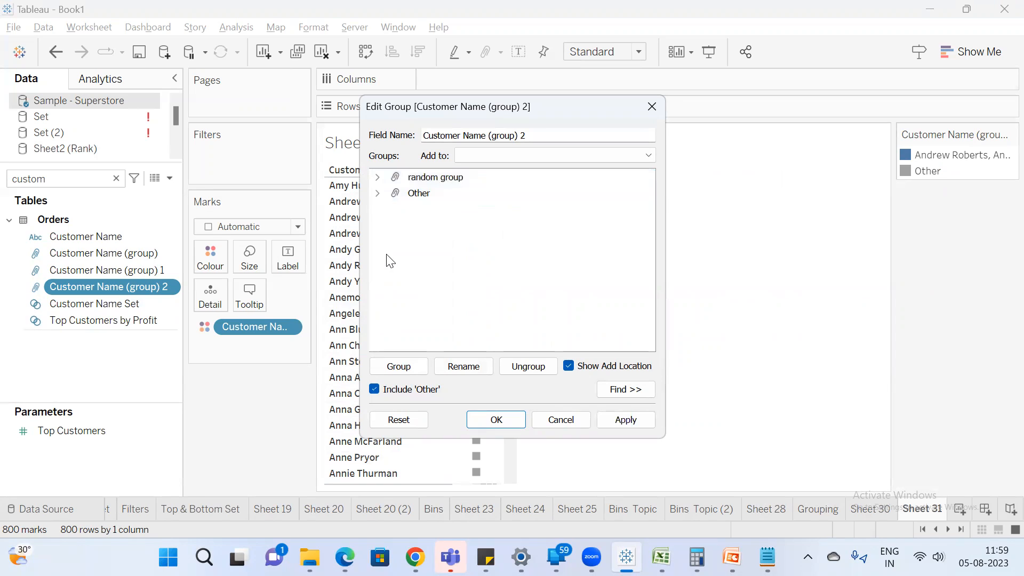
{"action": "left_click", "coordinate": [498, 420]}
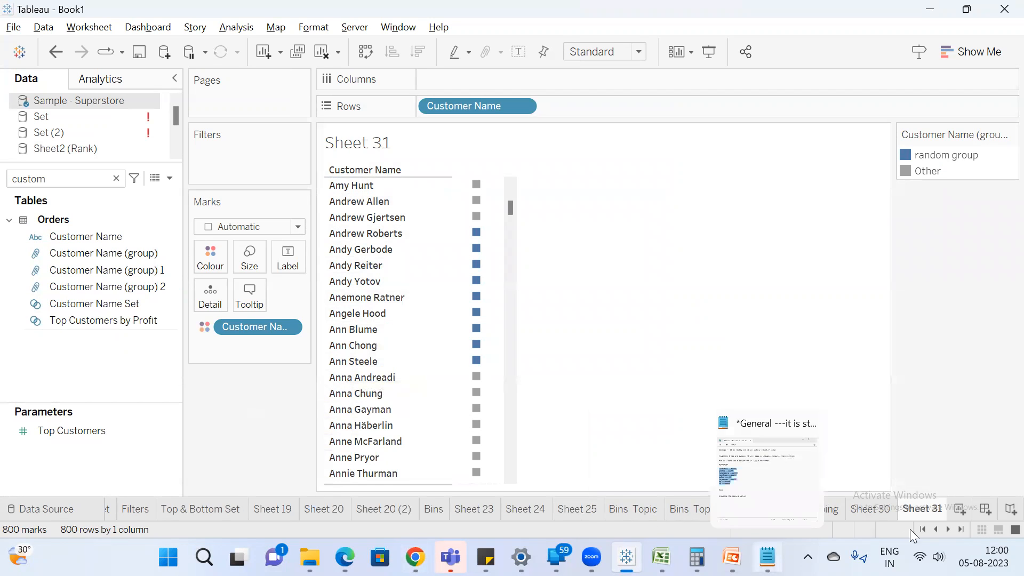
Switch to the PowerPoint training presentation and show the "Reference Lines, Bands, Distributions, and Boxes" slide.
{"action": "left_click", "coordinate": [731, 556]}
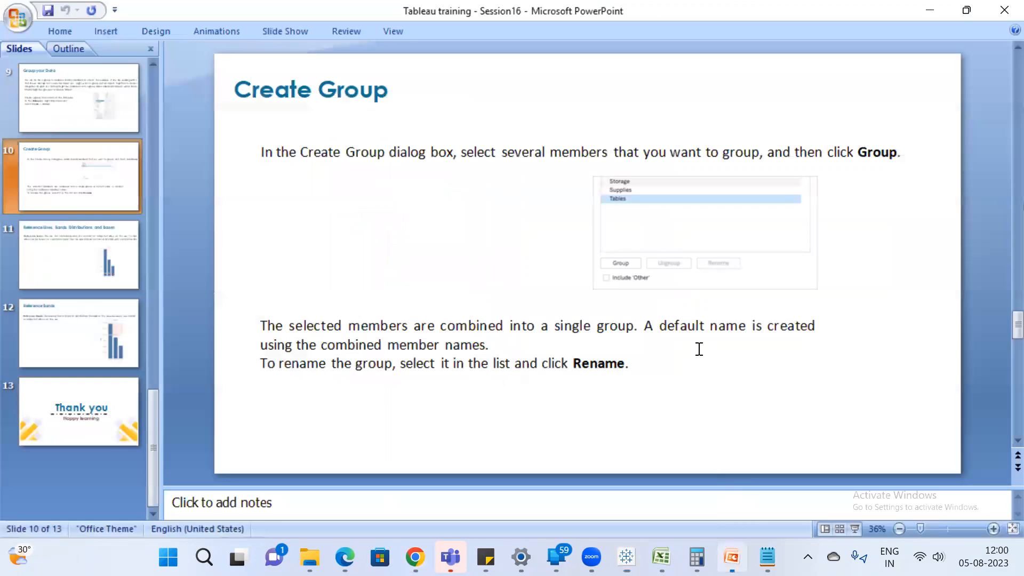
{"action": "left_click", "coordinate": [109, 267]}
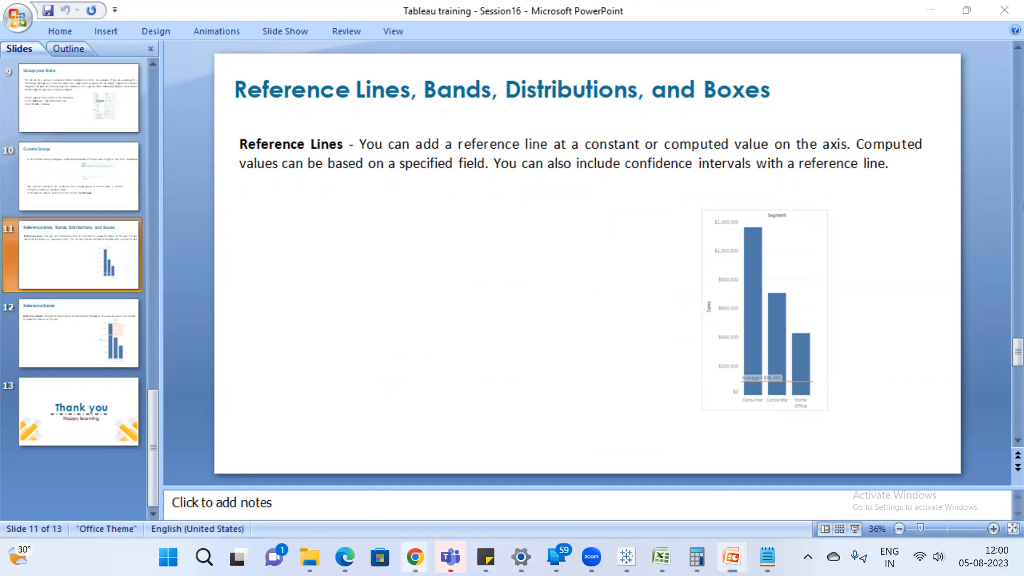
Switch between Tableau and the Google Meet call in Chrome to check on the meeting participants.
{"action": "mouse_move", "coordinate": [414, 557]}
{"action": "left_click", "coordinate": [339, 478]}
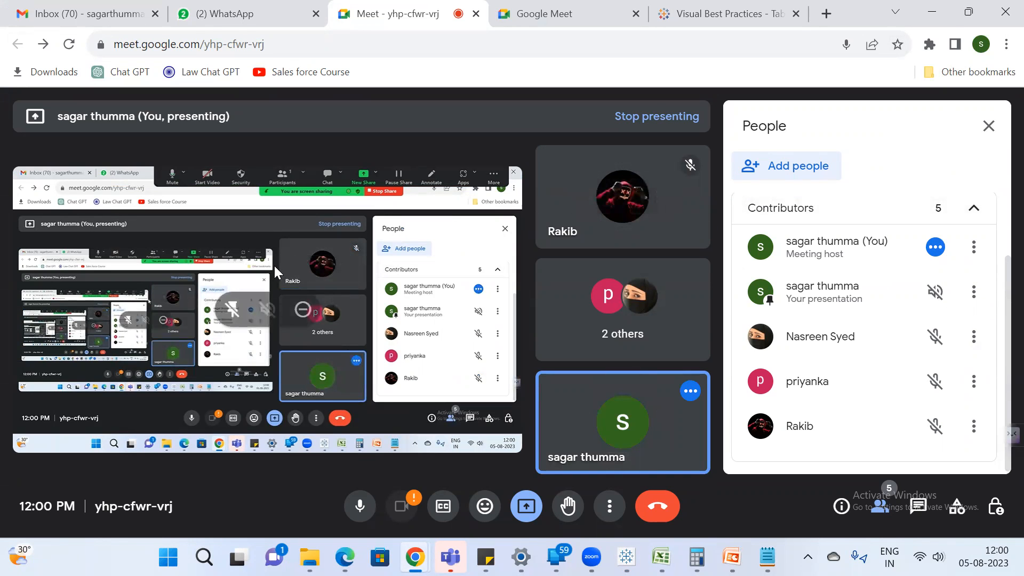
{"action": "left_click", "coordinate": [626, 557]}
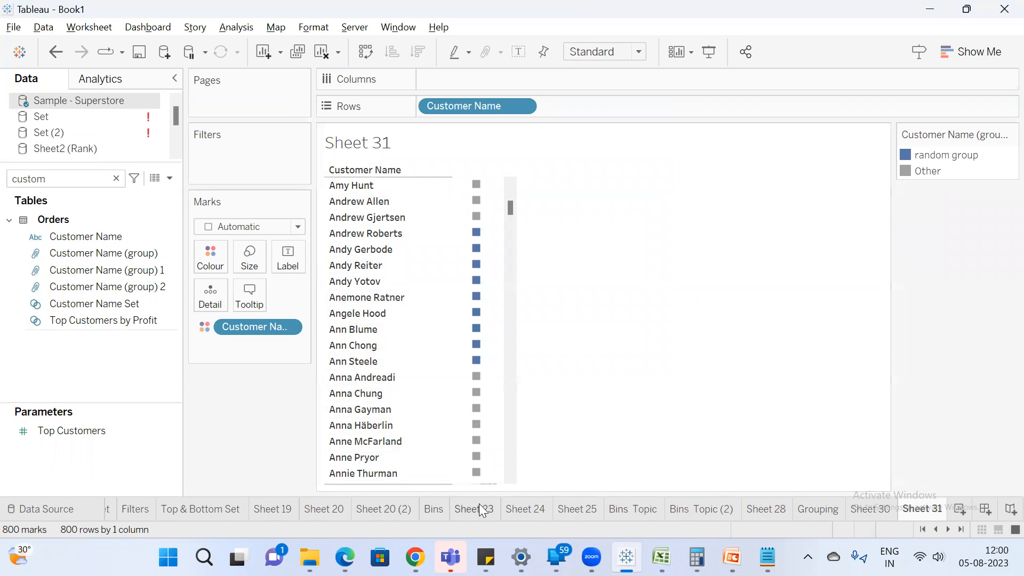
{"action": "mouse_move", "coordinate": [493, 373]}
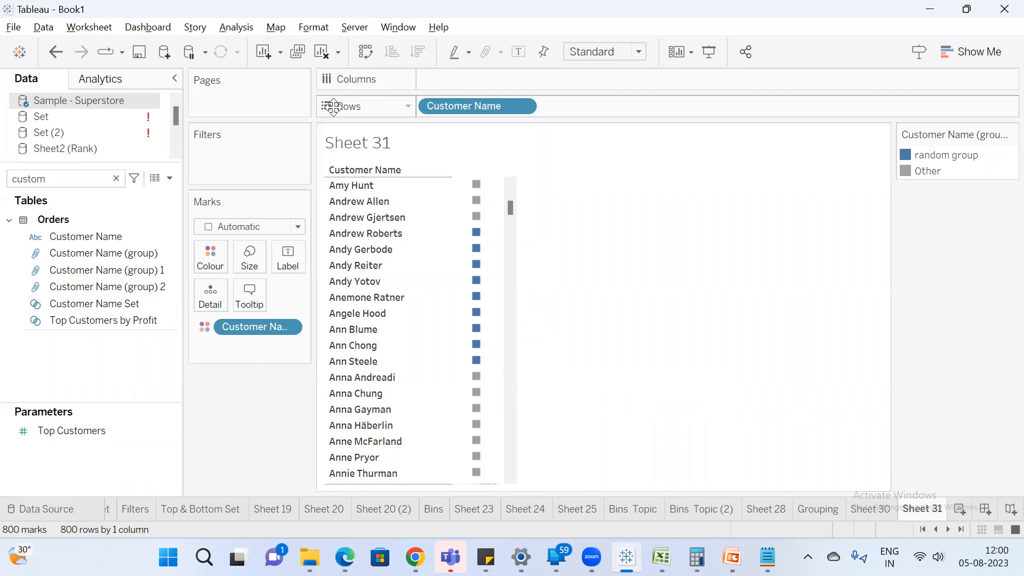
{"action": "mouse_move", "coordinate": [415, 557]}
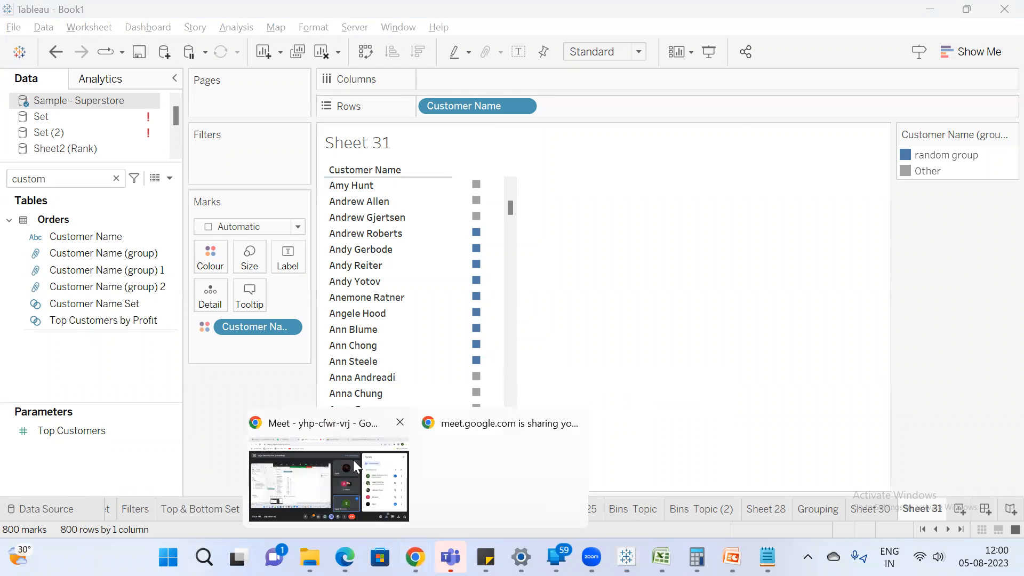
{"action": "left_click", "coordinate": [353, 458]}
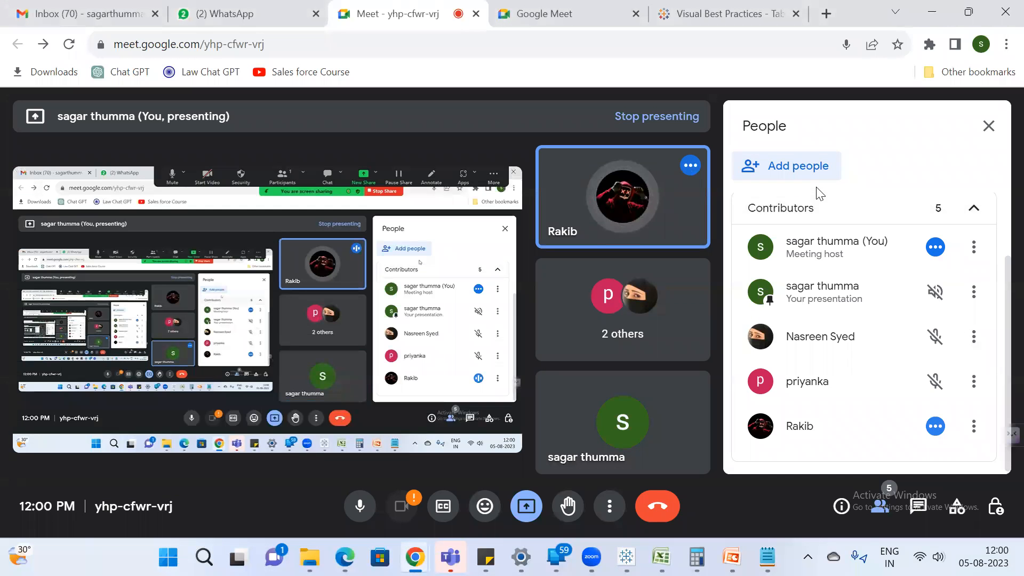